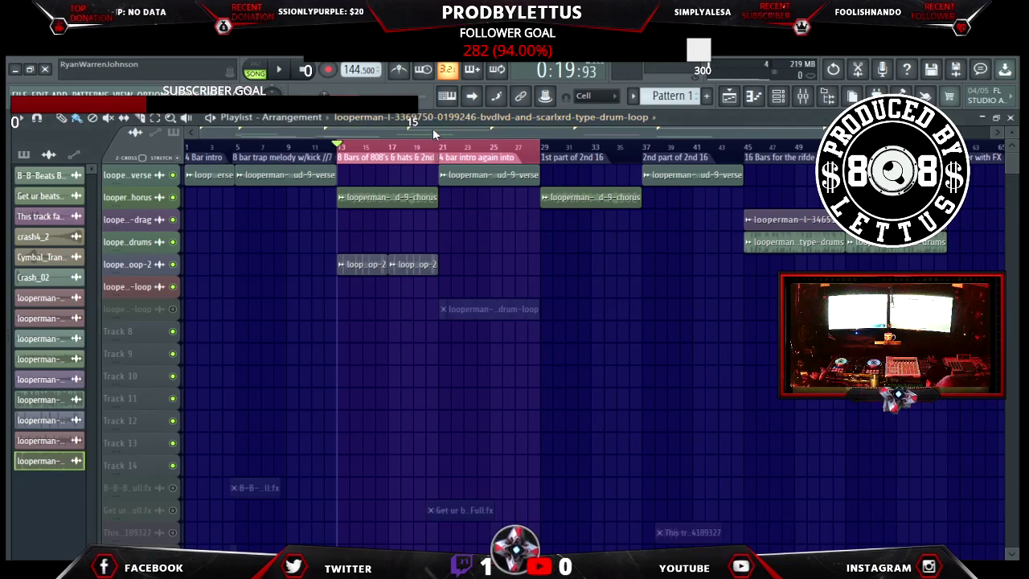
# Clear the time selection in the playlist timeline and play the arrangement from the start.
pyautogui.click(418, 150)
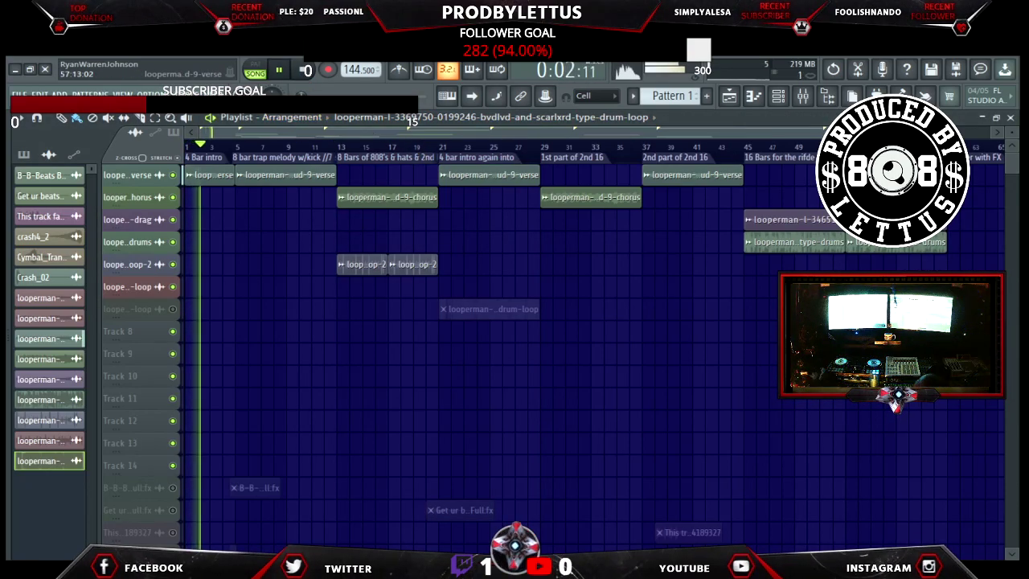
pyautogui.scroll(-1, 515, 148)
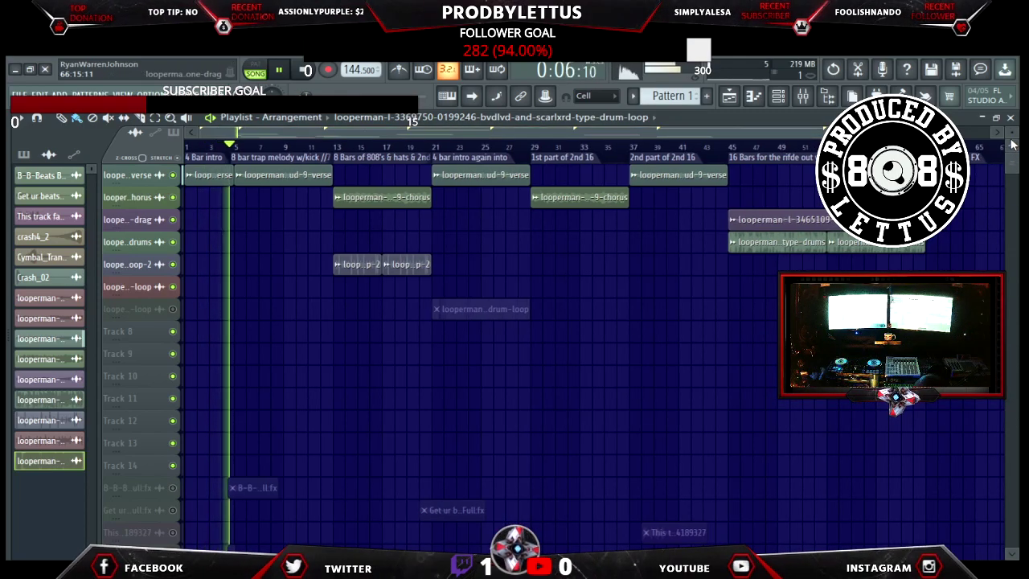
pyautogui.scroll(-3, 483, 321)
pyautogui.scroll(3, 482, 321)
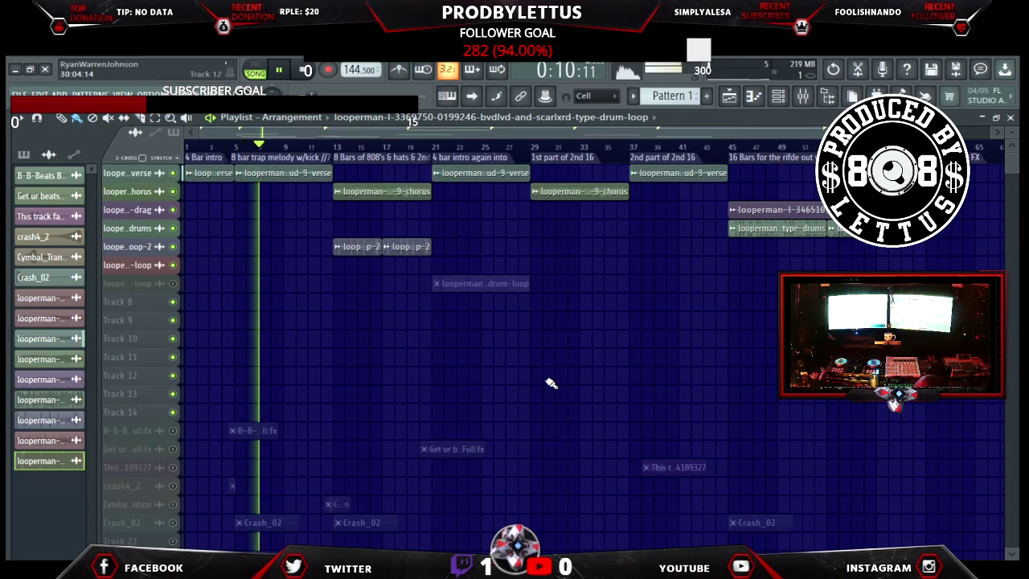
# Audition the FX samples in the Stingers folder of the sample browser, including FX_05, FX_08, FX_09, FX_04 and FX_03.
pyautogui.hotkey('alt', 'F8')
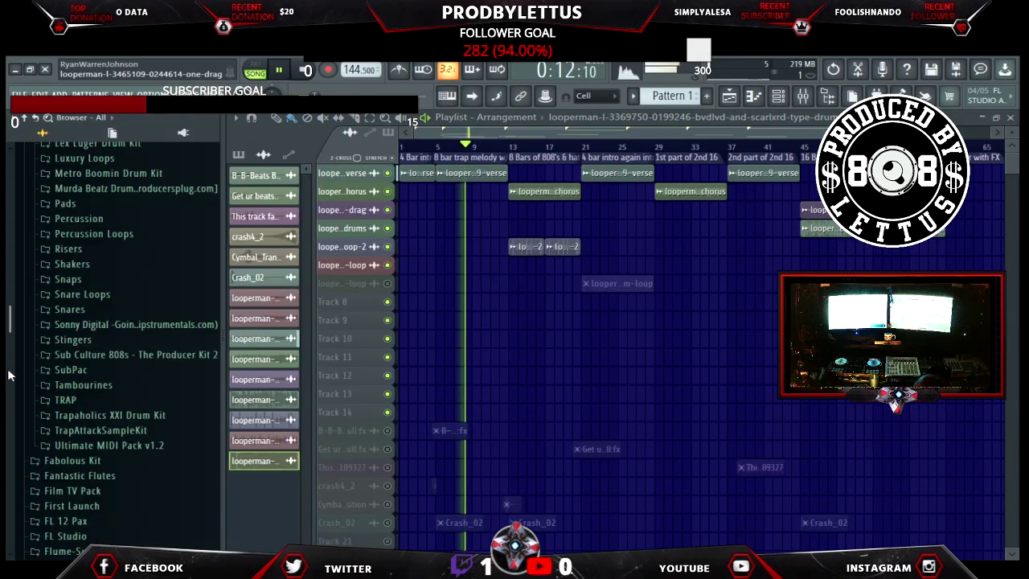
pyautogui.click(111, 344)
pyautogui.click(72, 395)
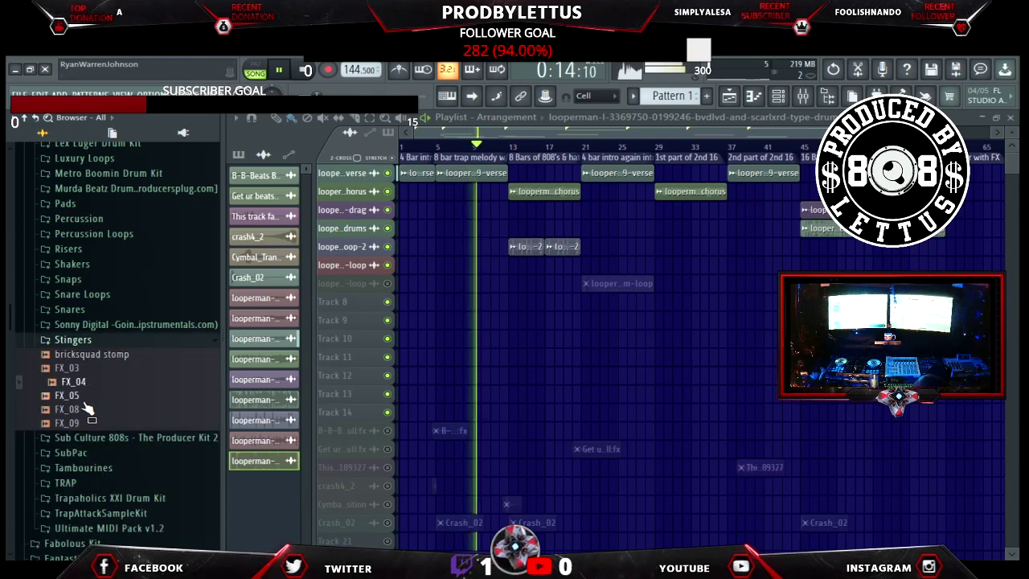
pyautogui.click(81, 410)
pyautogui.click(89, 422)
pyautogui.click(90, 384)
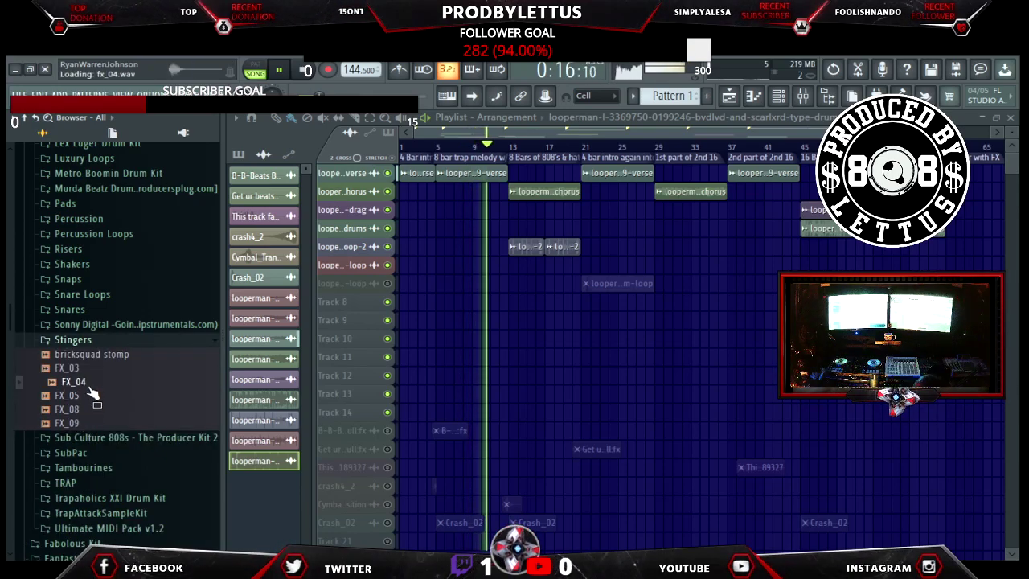
pyautogui.click(90, 370)
pyautogui.click(90, 341)
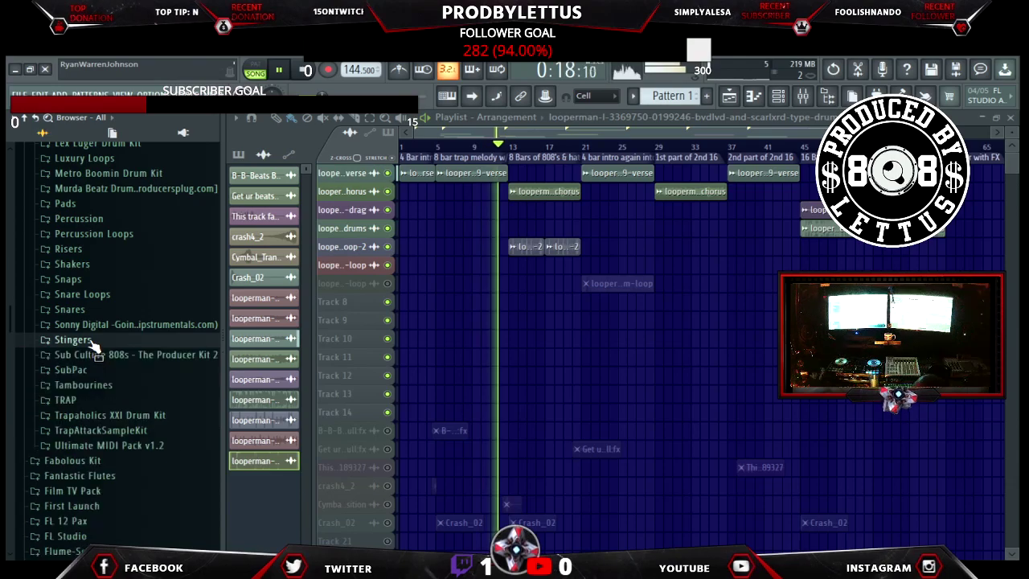
# Audition samples in the Snares folder and add Chop Snare 1 to playlist track 8.
pyautogui.click(80, 309)
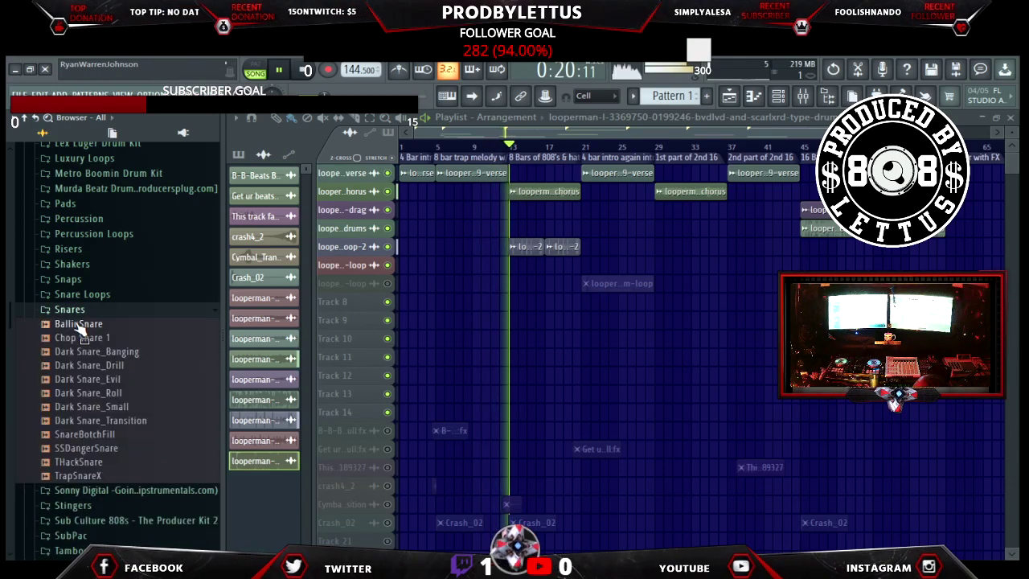
pyautogui.click(80, 326)
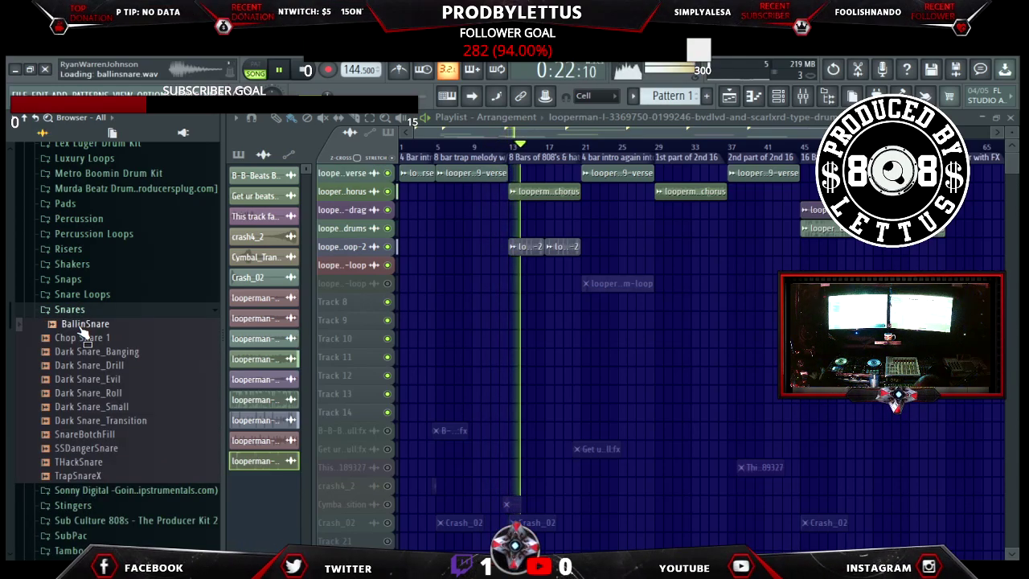
pyautogui.click(78, 338)
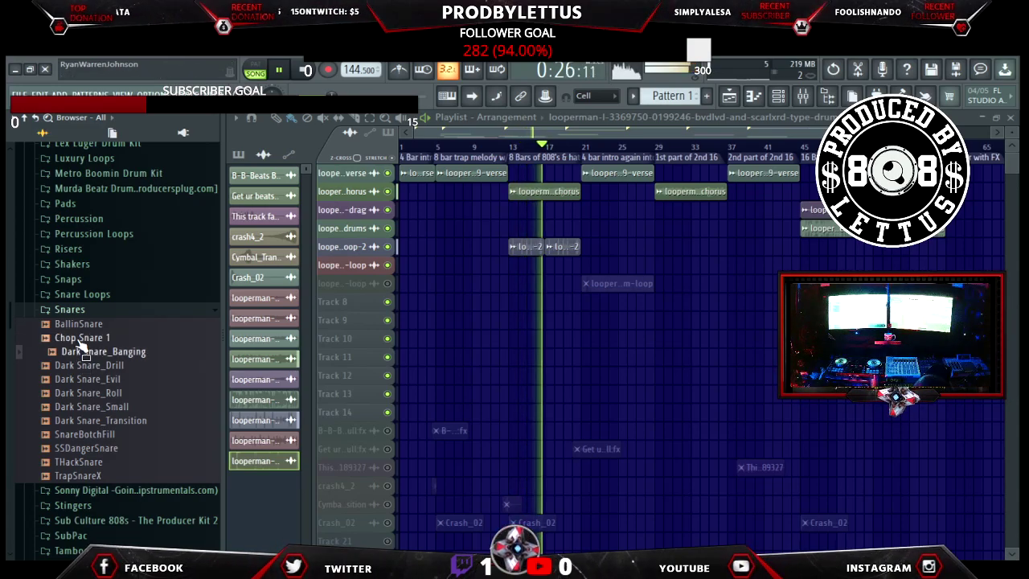
pyautogui.moveTo(81, 344); pyautogui.dragTo(118, 302)
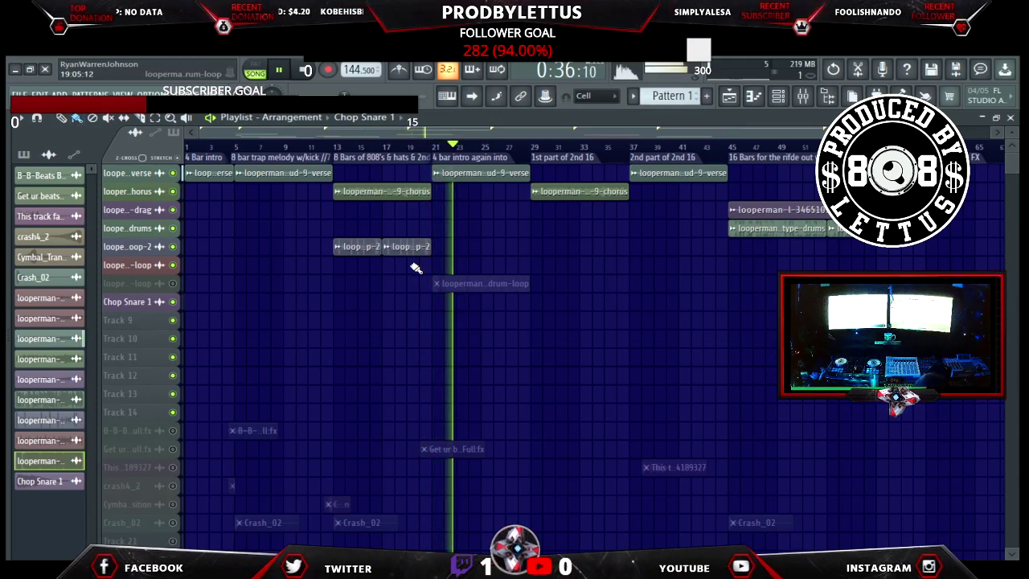
# Place Pattern 1 clips at bars 5 and 9 on the Chop Snare 1 track.
pyautogui.click(671, 96)
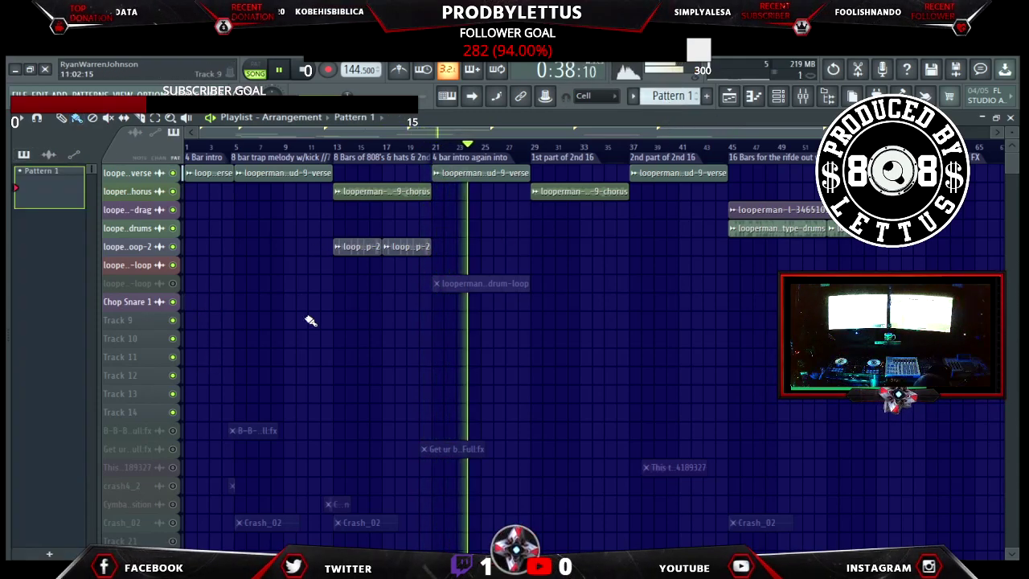
pyautogui.click(238, 302)
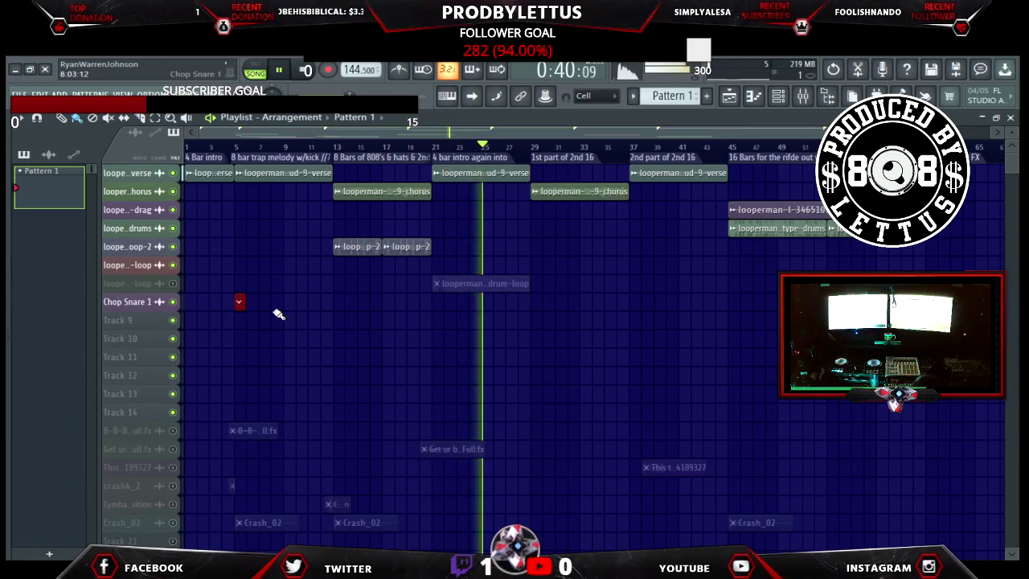
pyautogui.click(293, 303)
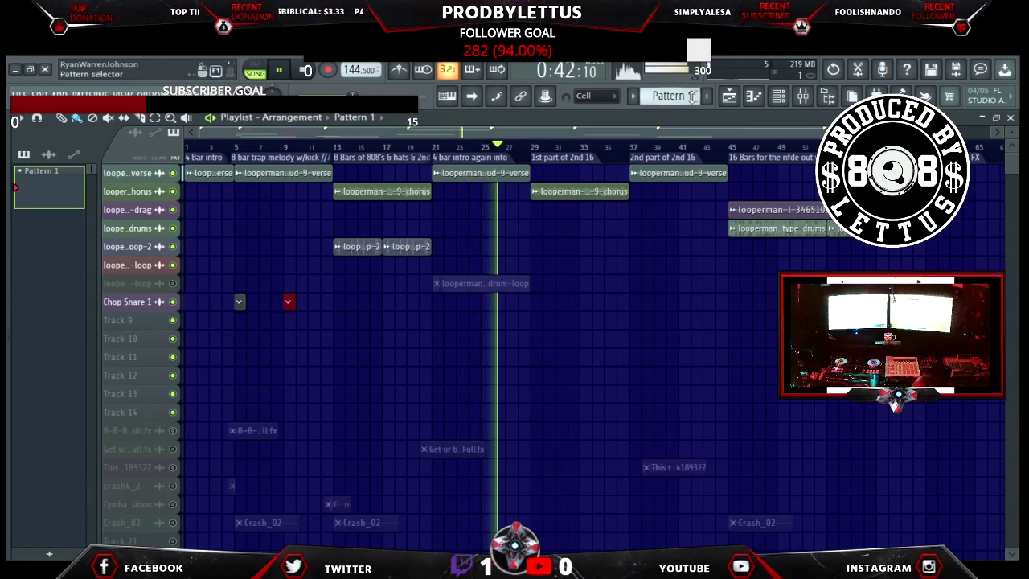
# Restart playback and program Chop Snare 1 hits in Pattern 1 on steps 5, 13, 21, 29, 37 and 45.
pyautogui.click(760, 98)
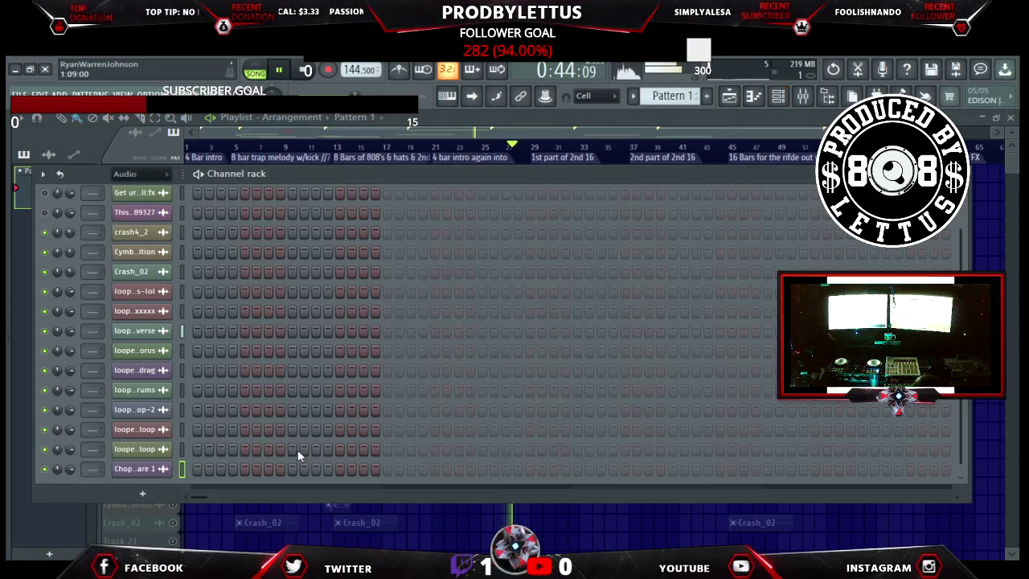
pyautogui.press('space')
pyautogui.press('space')
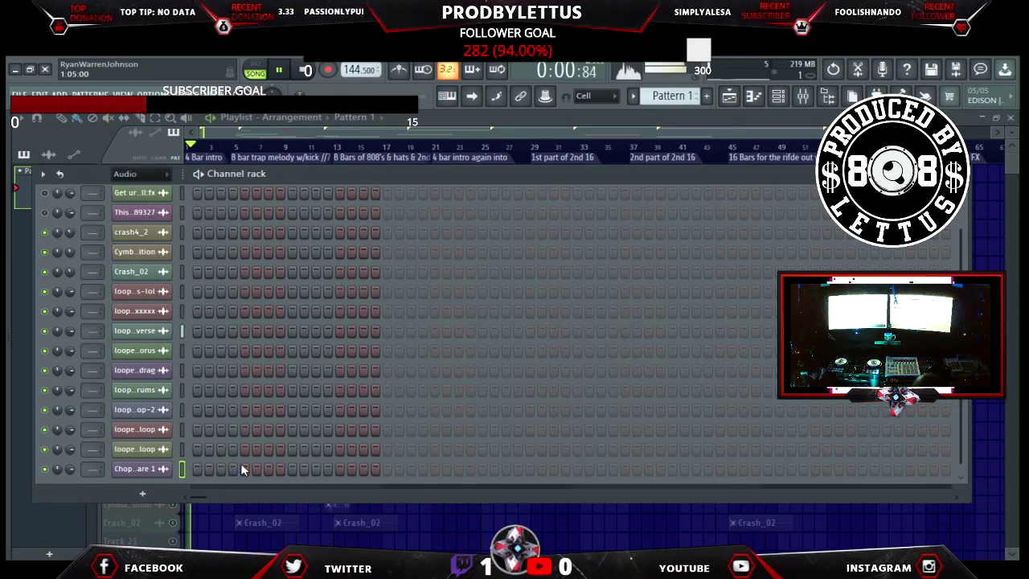
pyautogui.click(244, 468)
pyautogui.click(340, 469)
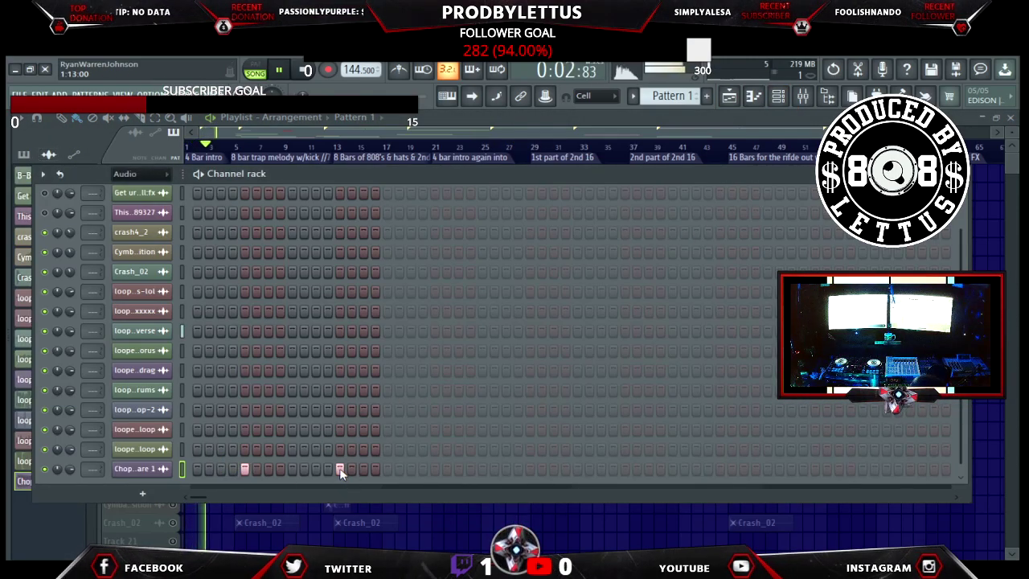
pyautogui.click(434, 469)
pyautogui.click(530, 468)
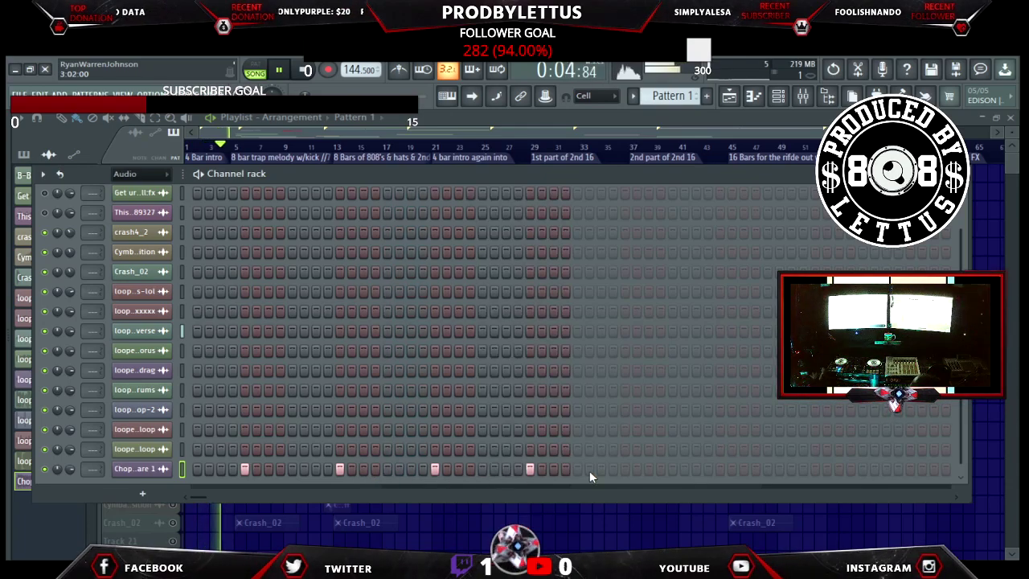
pyautogui.click(624, 469)
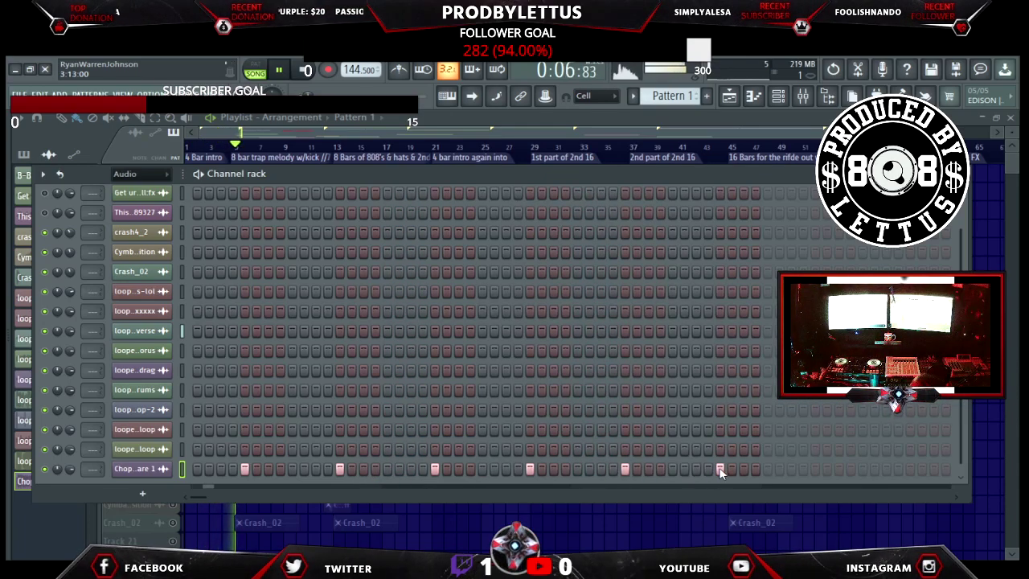
# Thin out the Chop Snare 1 sequence by removing steps 5, 21 and 37, and add a hit on step 61.
pyautogui.click(244, 469)
pyautogui.click(435, 469)
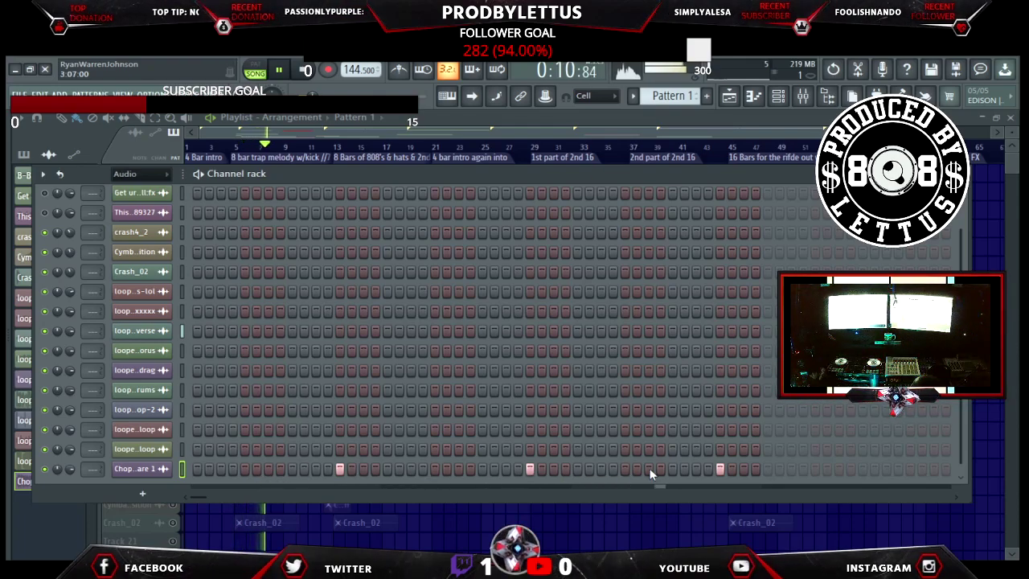
pyautogui.click(910, 468)
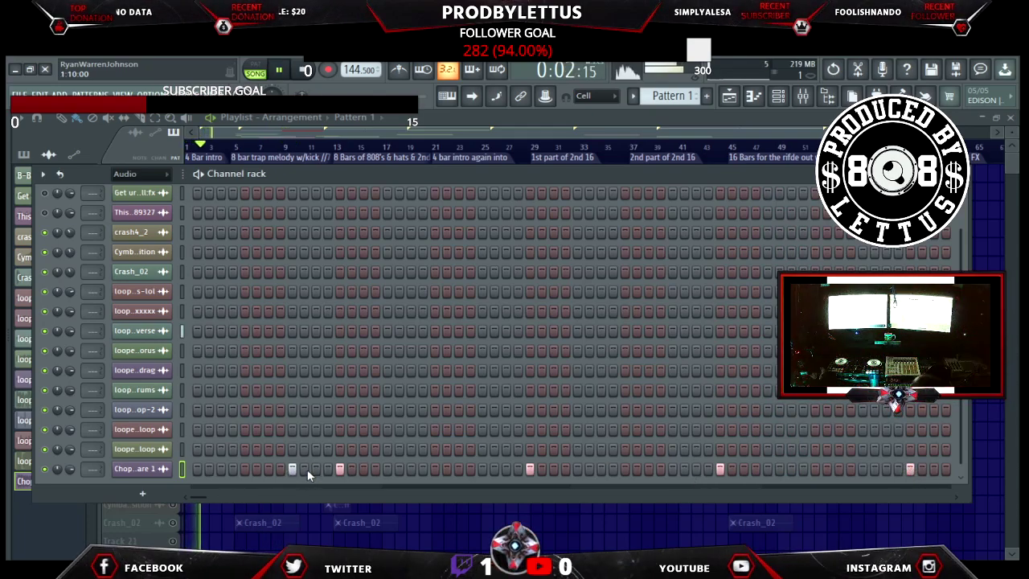
# Shift the Chop Snare 1 hits four steps earlier, so they fall on steps 9, 25, 41 and 57.
pyautogui.click(483, 469)
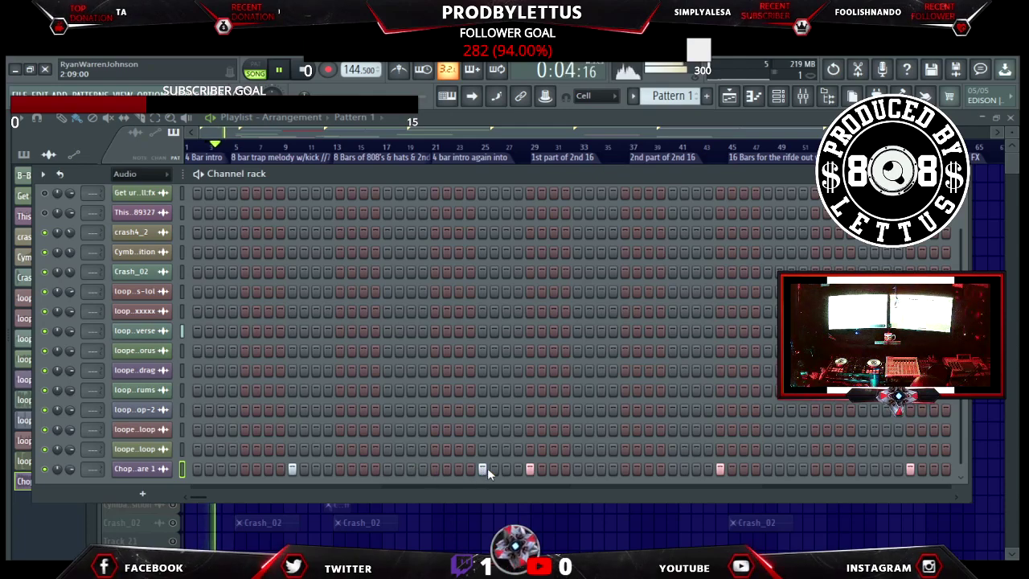
pyautogui.click(672, 468)
pyautogui.rightClick(720, 469)
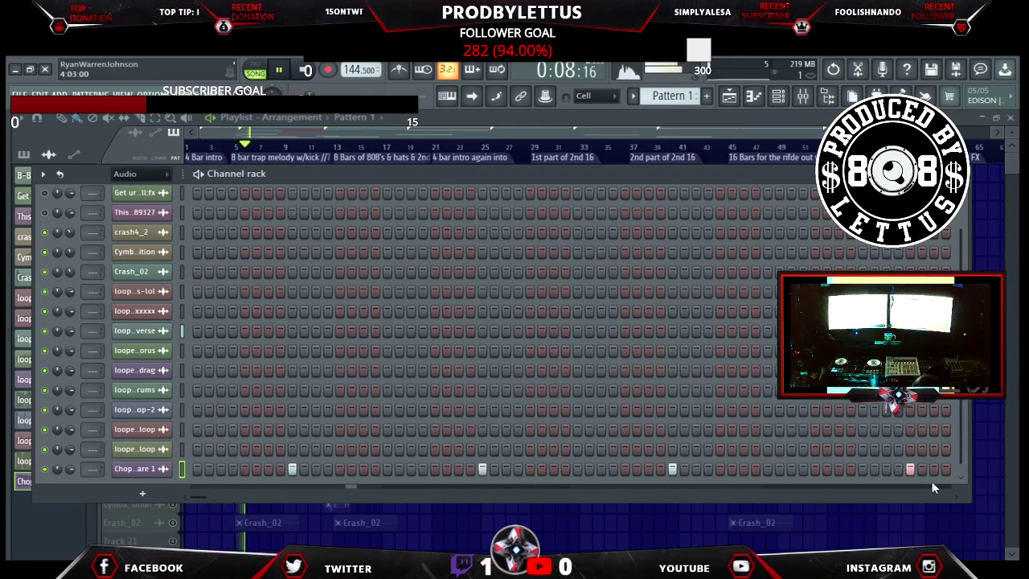
pyautogui.rightClick(910, 468)
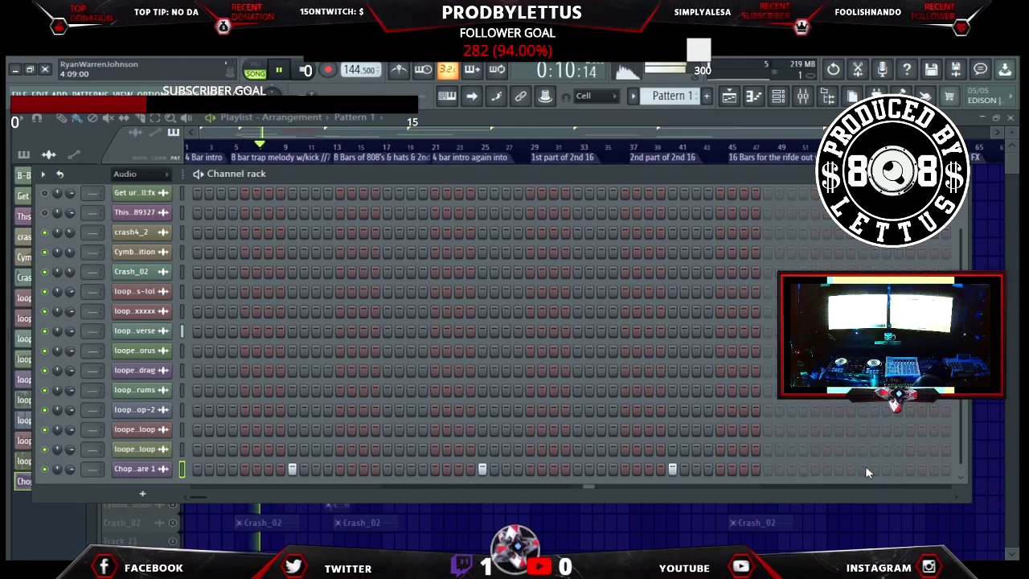
pyautogui.click(864, 468)
# Add extra Chop Snare 1 hits on steps 31, 61 and 63, drop trial hits on 46 and 47, and close the Channel rack.
pyautogui.click(743, 469)
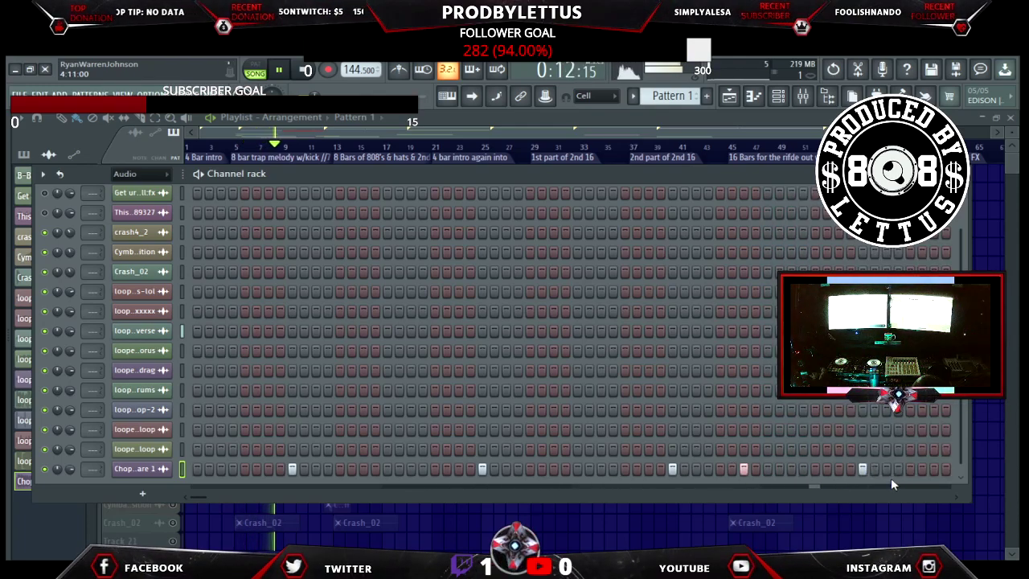
pyautogui.click(909, 468)
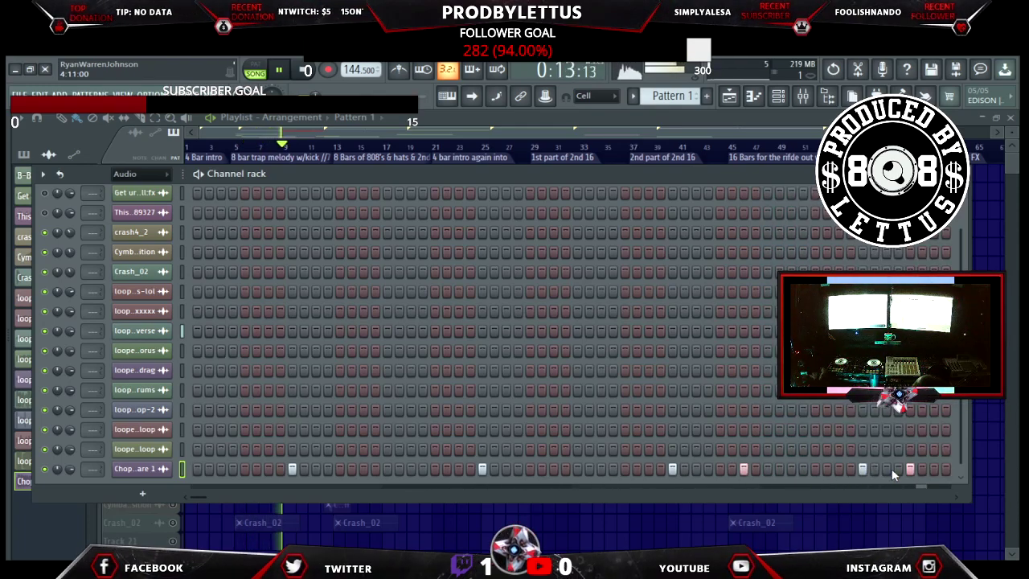
pyautogui.click(553, 468)
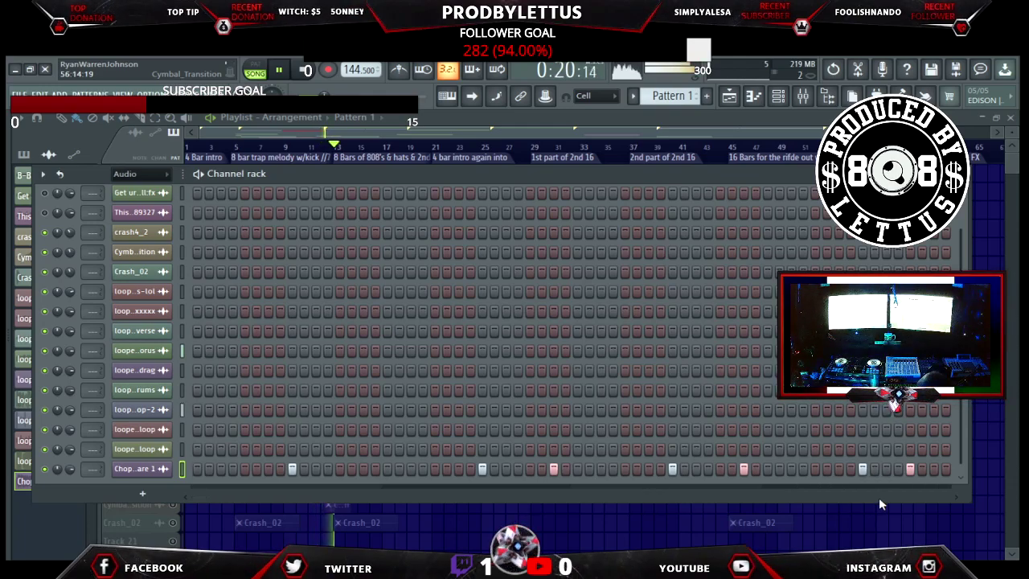
pyautogui.click(733, 471)
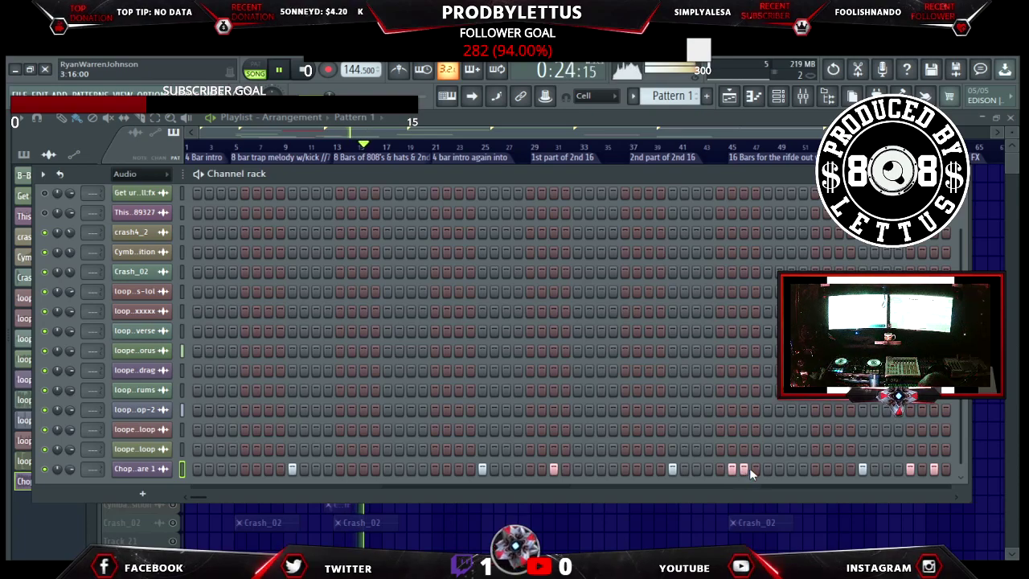
pyautogui.click(731, 470)
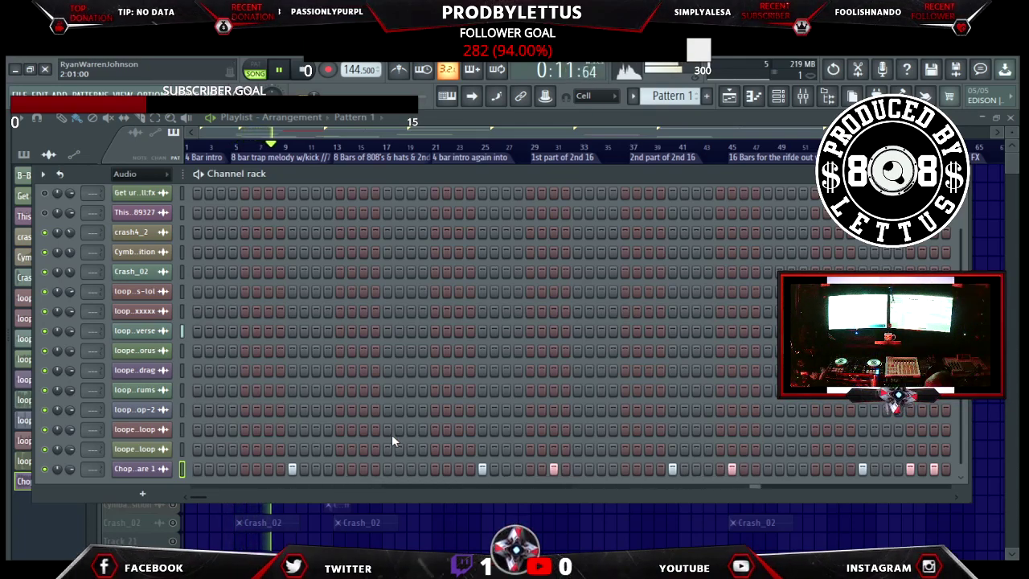
pyautogui.click(730, 467)
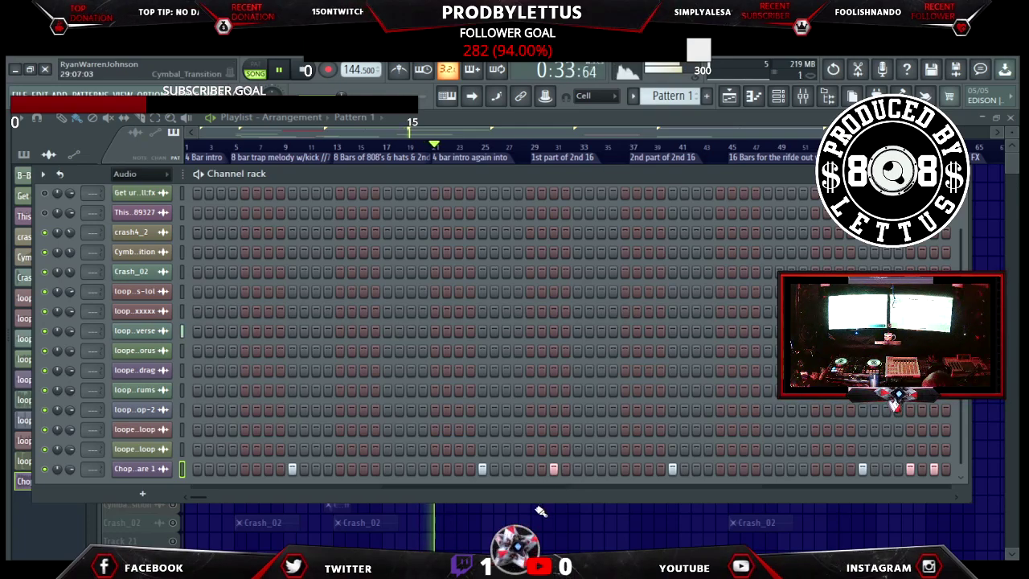
pyautogui.press('F6')
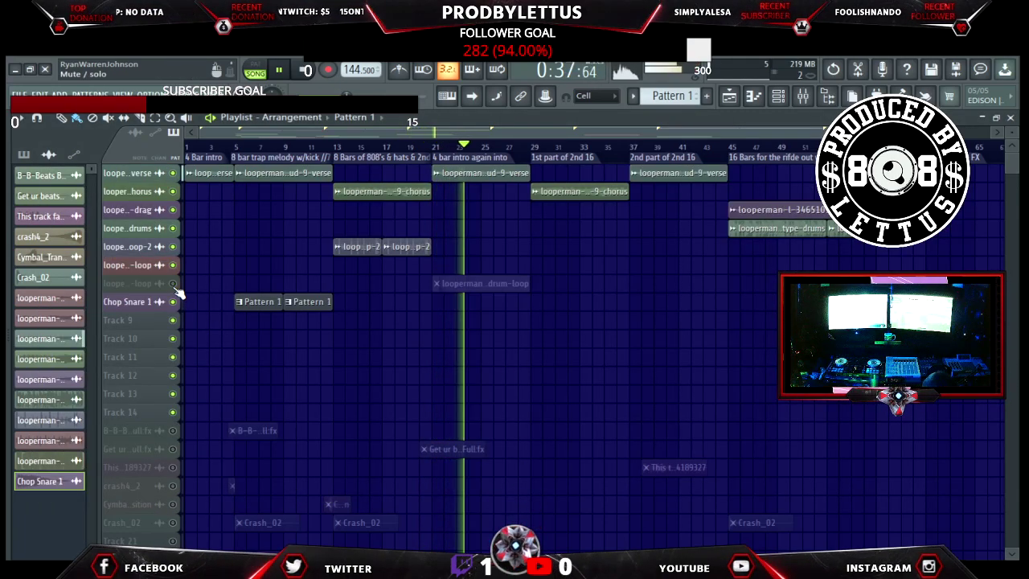
# Browse from Snare Loops to the Film TV Pack folder and open the Destruction Kit's Destruction Drum Loops.
pyautogui.moveTo(6, 344)
pyautogui.click(69, 308)
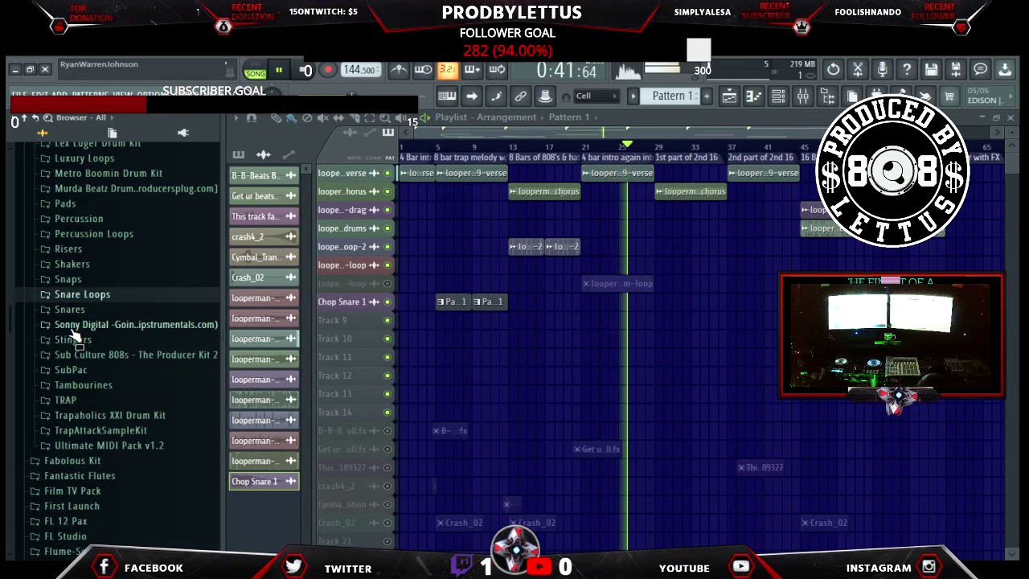
pyautogui.scroll(5, 66, 333)
pyautogui.scroll(3, 67, 337)
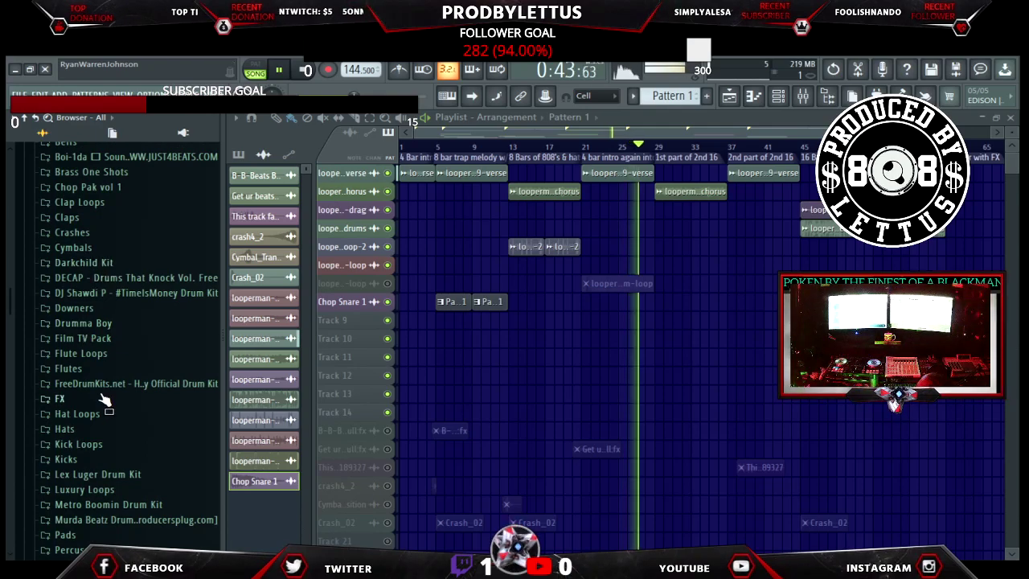
pyautogui.click(85, 338)
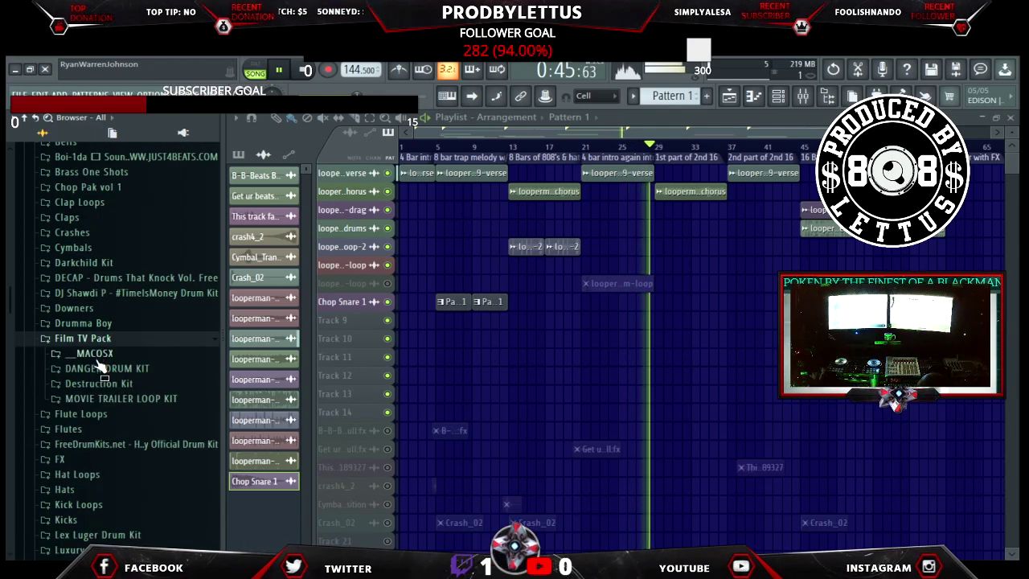
pyautogui.click(103, 385)
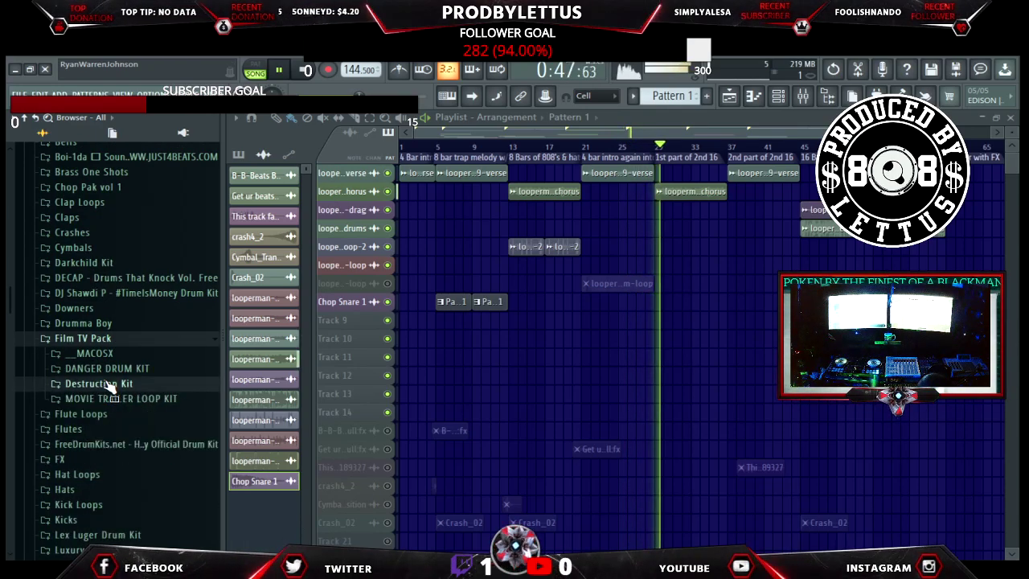
pyautogui.click(110, 401)
# Audition Destruction drum loops against the beat, including Havoc Loop 148, Massacre Loop 110, Ruin Nation Loop 126, Undoing Loop 103 and Annihilation Loop 150.
pyautogui.click(118, 414)
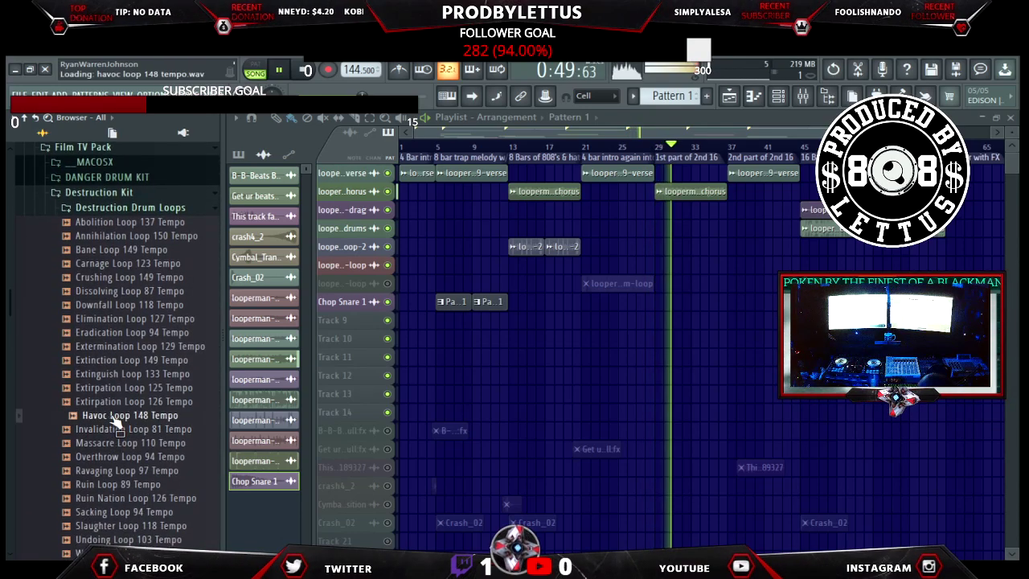
pyautogui.click(117, 443)
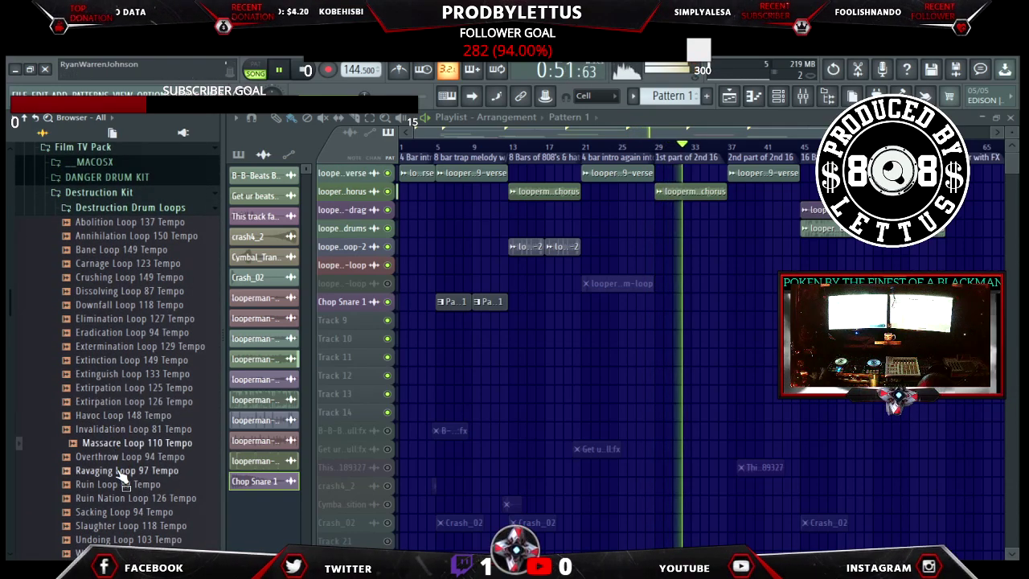
pyautogui.click(120, 472)
pyautogui.click(130, 497)
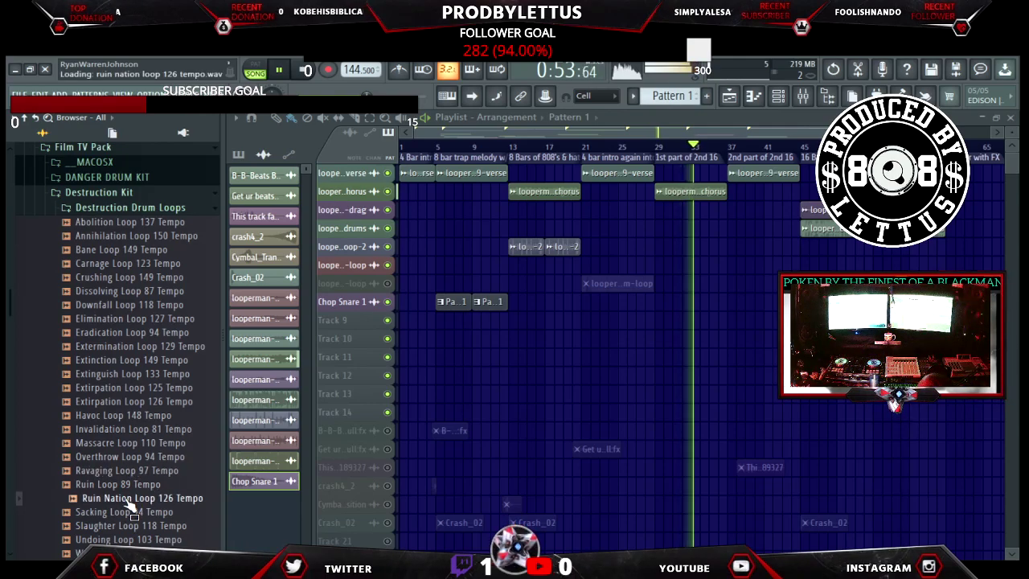
pyautogui.scroll(-4, 129, 503)
pyautogui.click(125, 376)
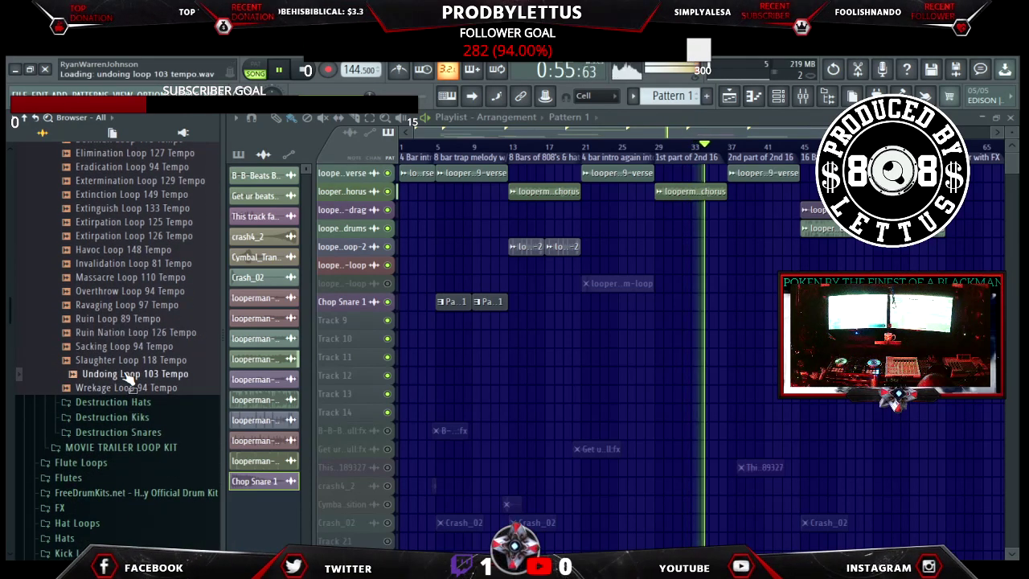
pyautogui.click(123, 249)
pyautogui.scroll(4, 137, 354)
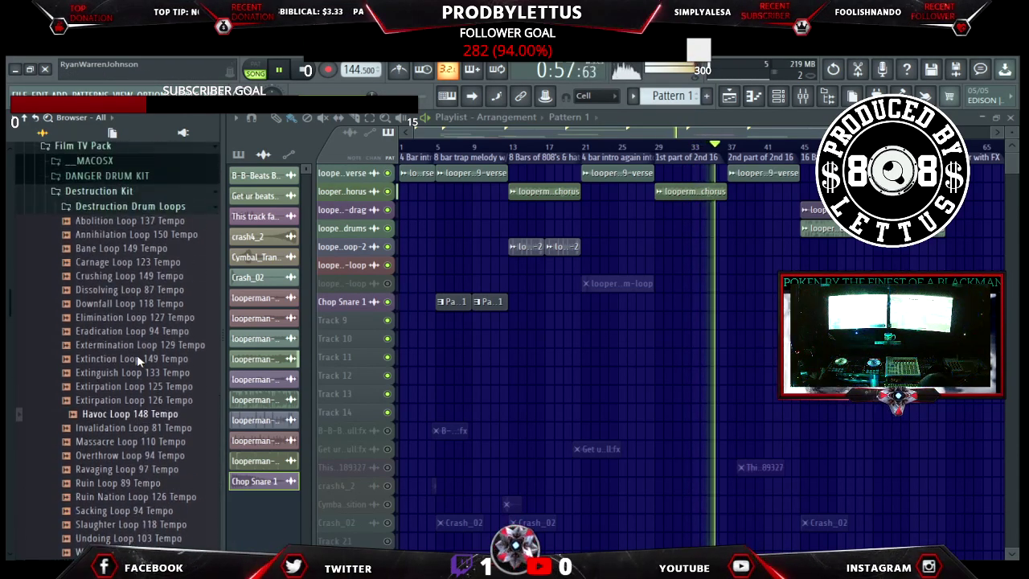
pyautogui.scroll(4, 126, 319)
pyautogui.click(122, 401)
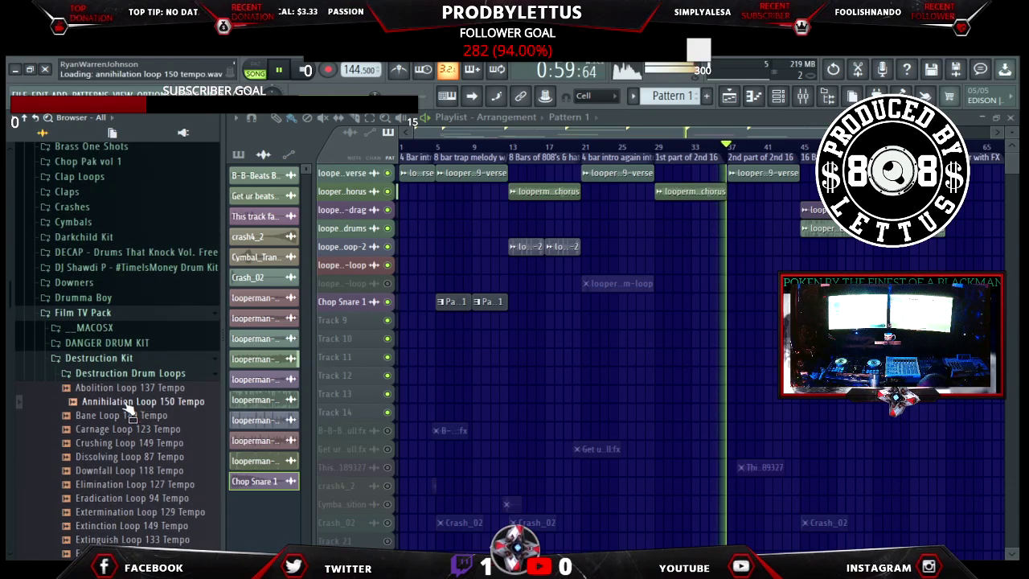
# Audition Demolition Hatz and Damage Hatz from Destruction Hats with song playback stopped, and collapse the Destruction Kit folder.
pyautogui.click(115, 375)
pyautogui.click(109, 388)
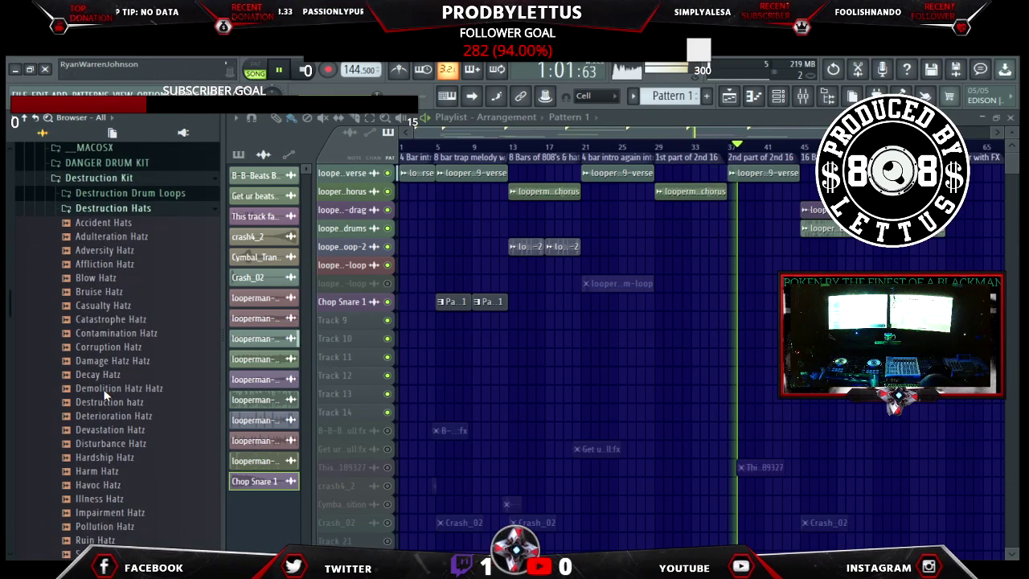
pyautogui.click(112, 387)
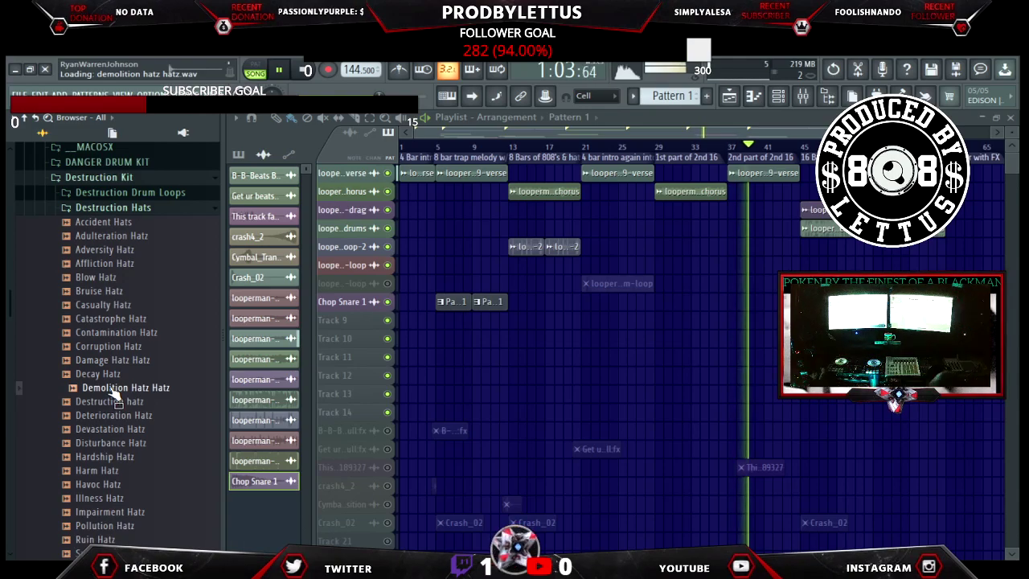
pyautogui.press('space')
pyautogui.click(112, 361)
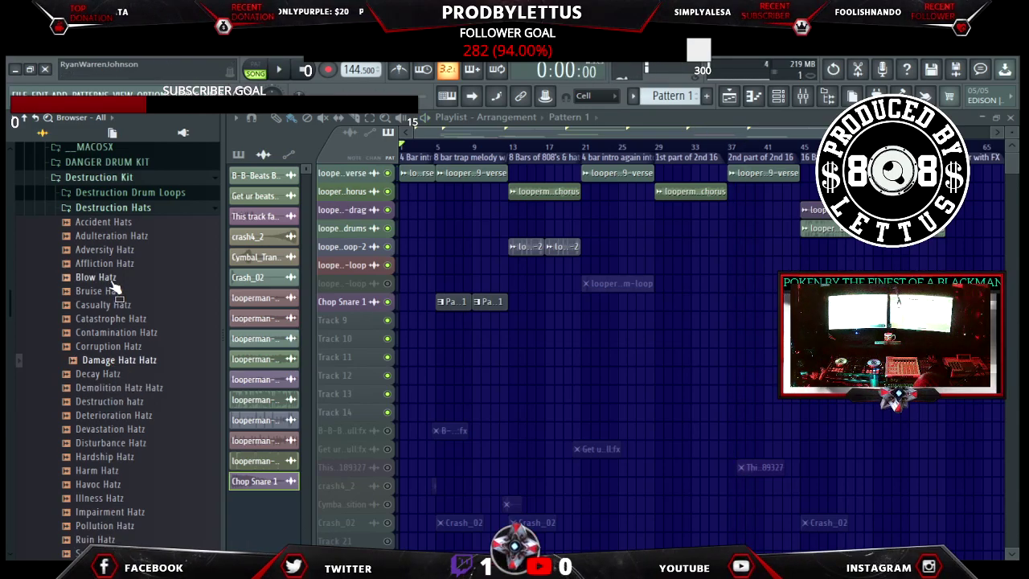
pyautogui.click(113, 210)
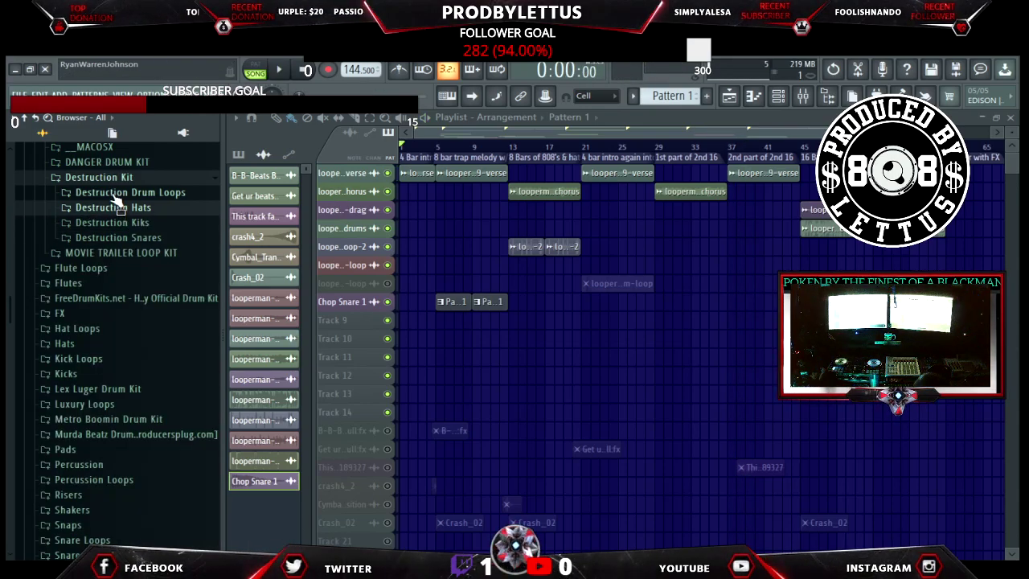
pyautogui.click(108, 180)
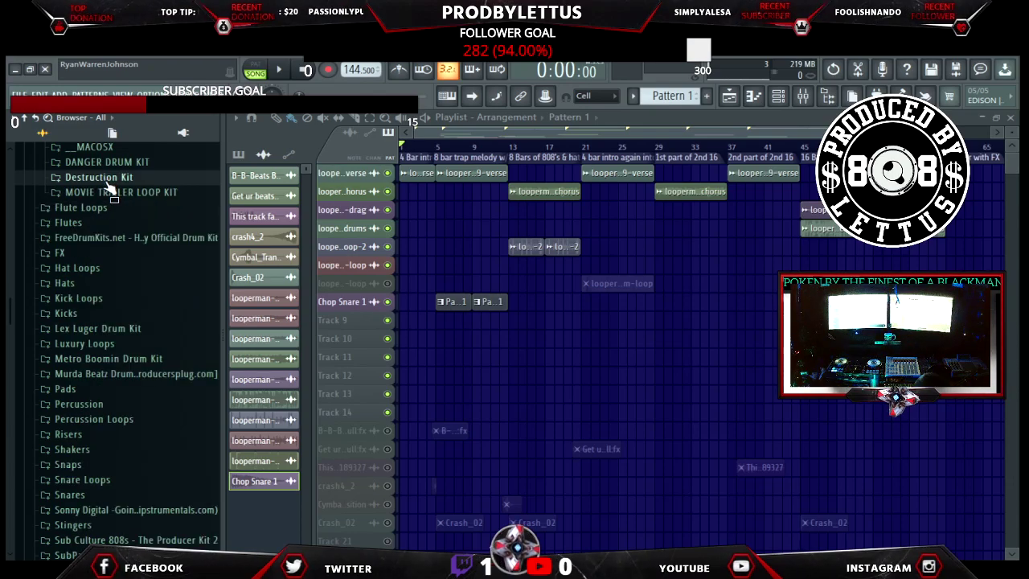
# Open the DANGER DRUM KIT's HATS folder and audition hat loops such as Downfall Hat 136 TEMPO.
pyautogui.click(104, 164)
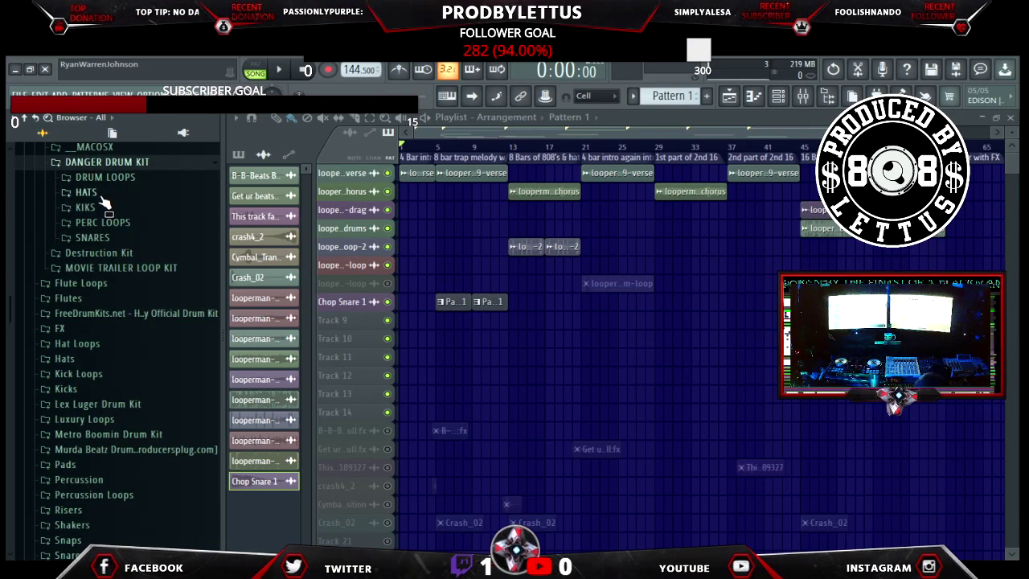
pyautogui.click(98, 194)
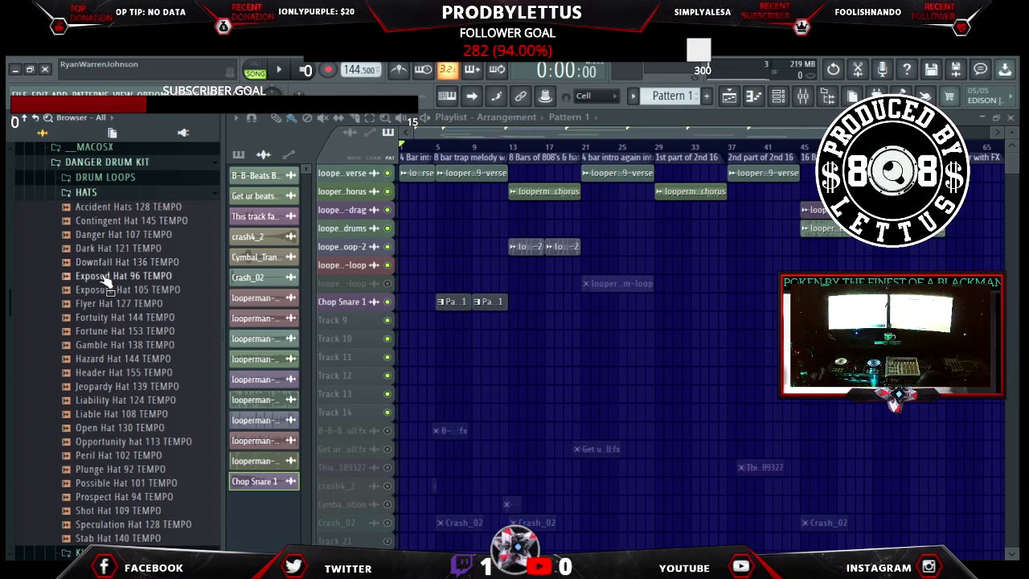
pyautogui.click(103, 249)
pyautogui.click(102, 262)
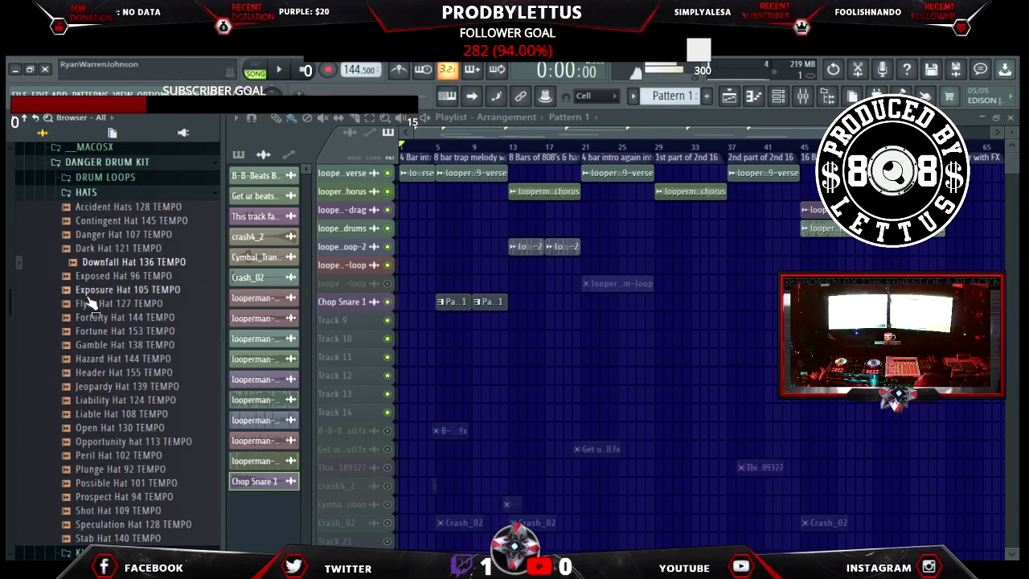
pyautogui.click(91, 304)
# Place Exposure Hat 105 TEMPO on Track 9 at bar 1, and toggle the track's mute/solo state to check it.
pyautogui.click(100, 287)
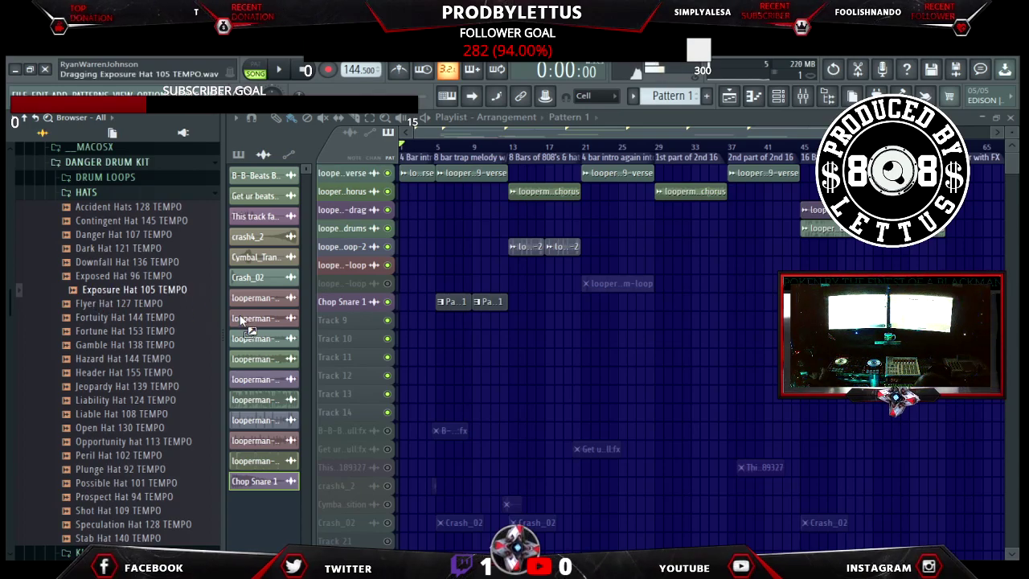
pyautogui.moveTo(240, 318); pyautogui.dragTo(295, 335)
pyautogui.moveTo(179, 319); pyautogui.dragTo(135, 321)
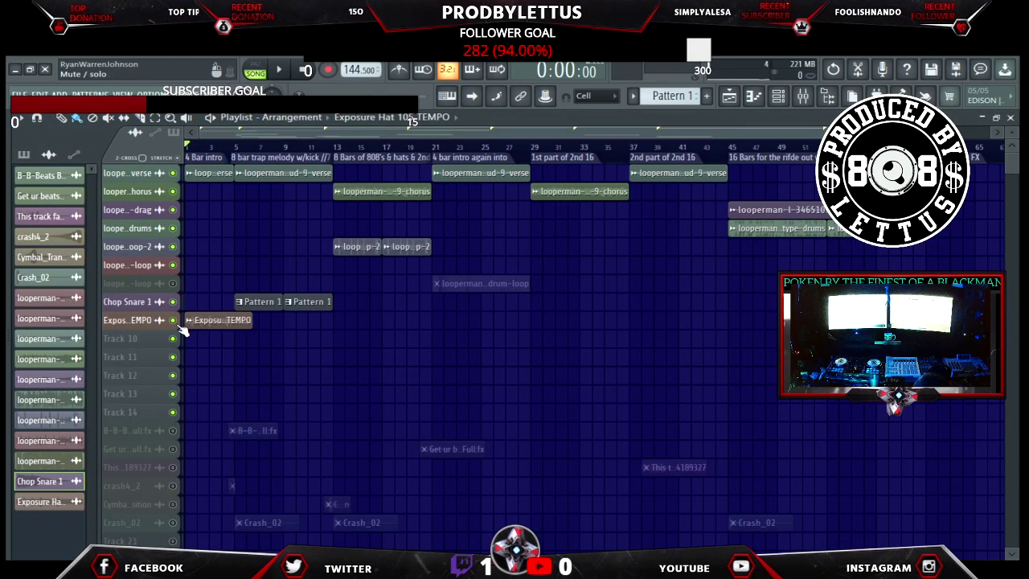
pyautogui.click(173, 320)
pyautogui.click(173, 320)
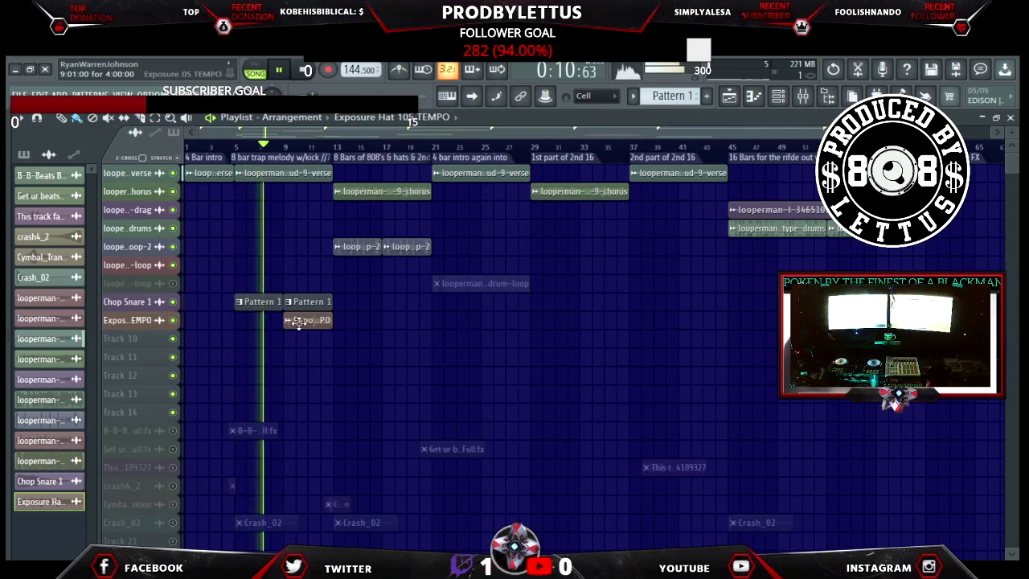
# Arrange four-bar Exposure Hat clips at bars 5 and 9, and remove the Pattern 1 clip at bar 5.
pyautogui.moveTo(310, 320); pyautogui.dragTo(262, 322)
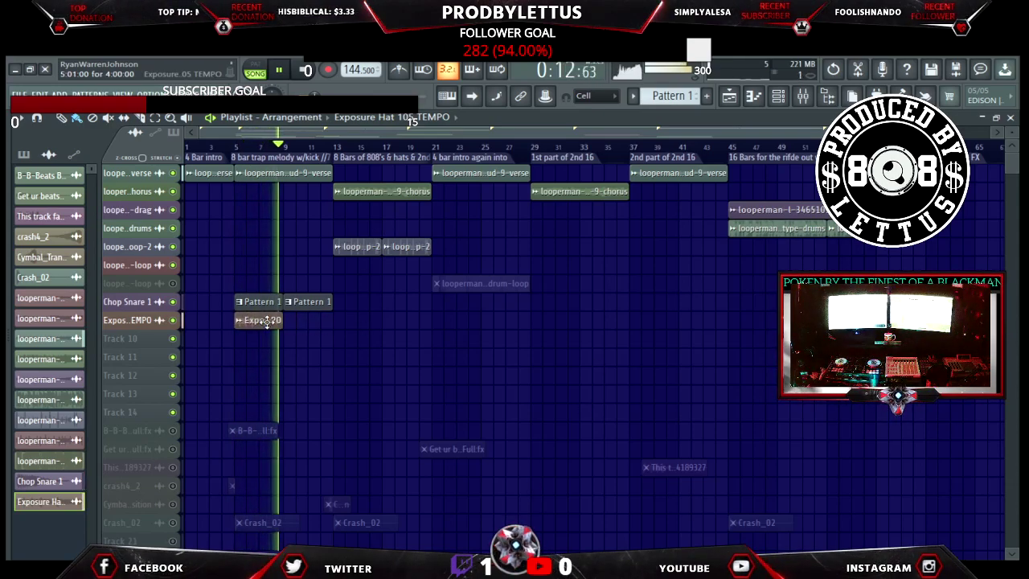
pyautogui.hotkey('ctrl', 'b')
pyautogui.rightClick(257, 301)
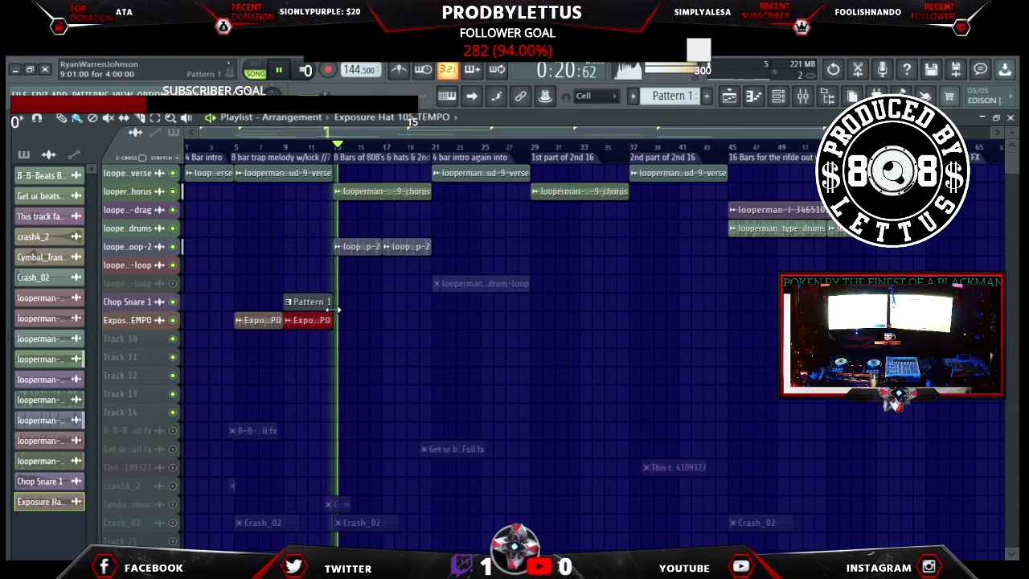
# Add lofi-drum-loop-2 clips at bars 5 and 9, and compare playback by toggling the Exposure Hat track.
pyautogui.click(347, 247)
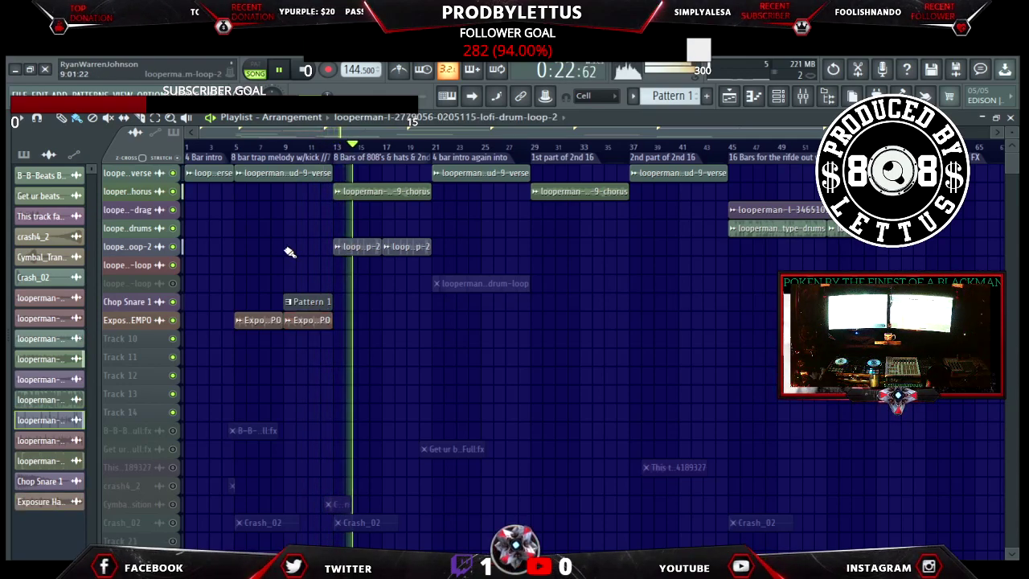
pyautogui.moveTo(284, 249); pyautogui.dragTo(241, 248)
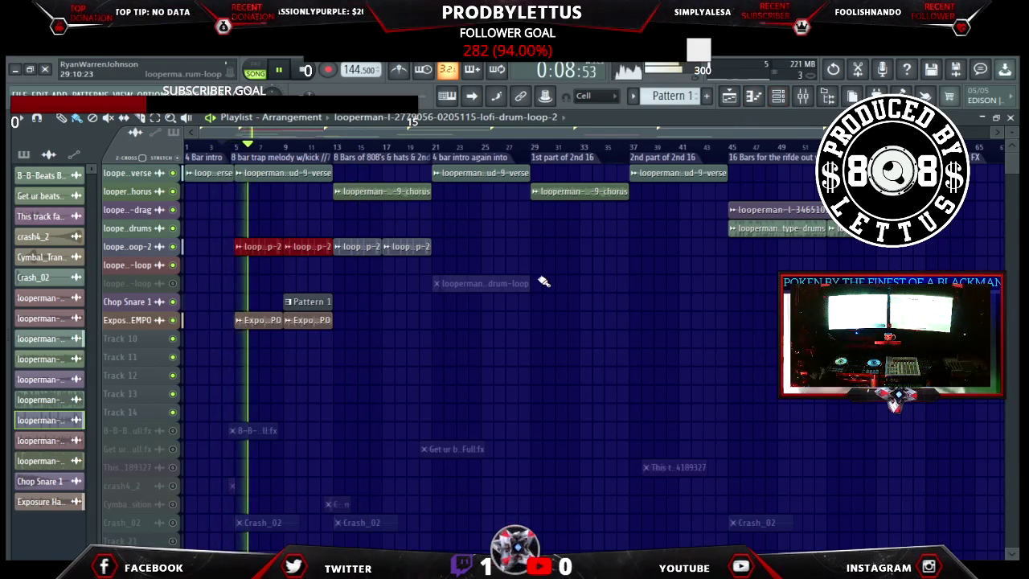
pyautogui.click(172, 320)
pyautogui.click(172, 319)
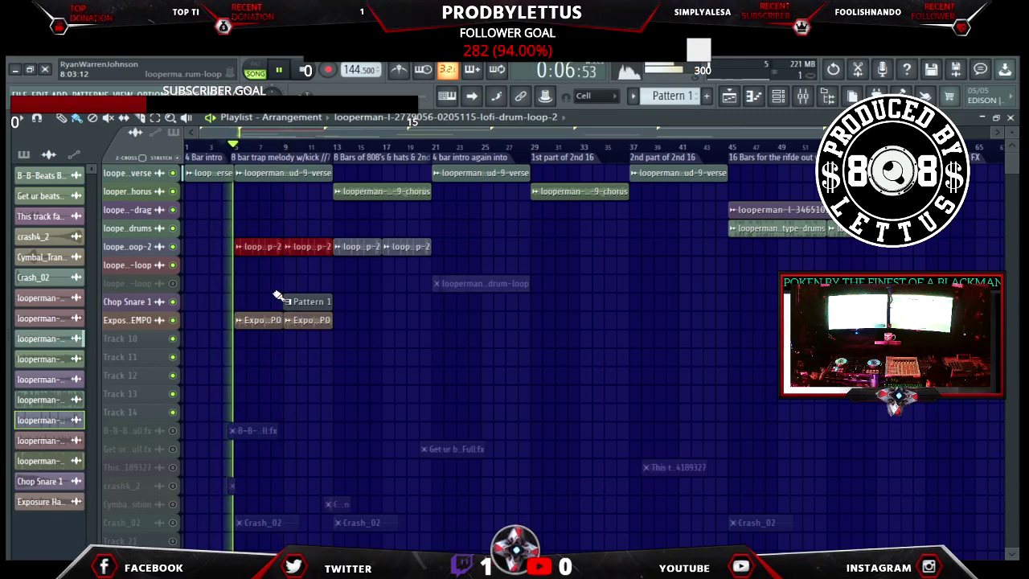
pyautogui.hotkey('alt', 'F8')
pyautogui.hotkey('alt', 'F8')
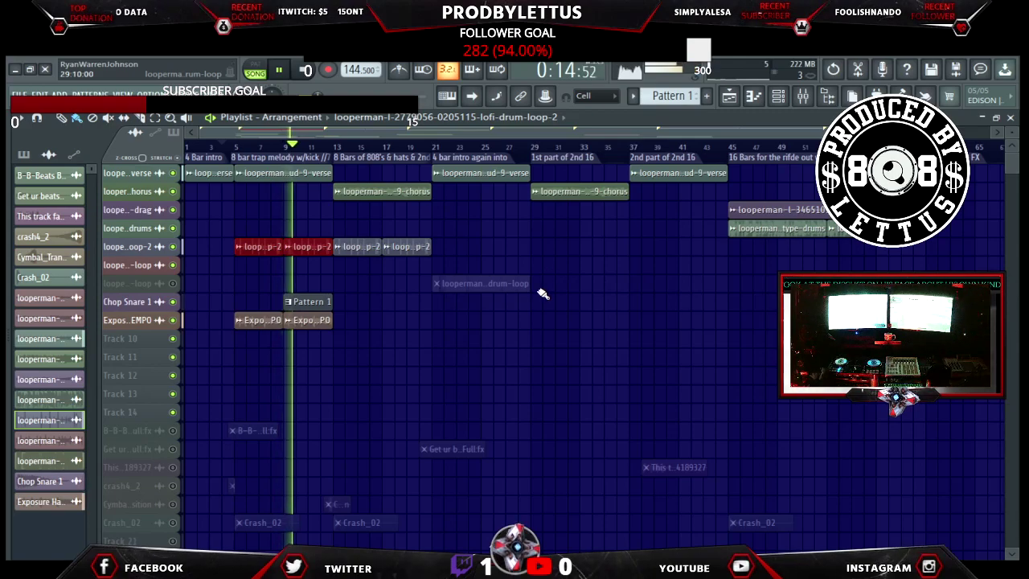
# Pick up the Pattern 1 clip at bar 9 and place a copy on the Chop Snare 1 track at bar 17.
pyautogui.click(312, 303)
pyautogui.moveTo(314, 304)
pyautogui.mouseDown()
pyautogui.moveTo(361, 306)
pyautogui.moveTo(316, 301)
pyautogui.mouseUp()
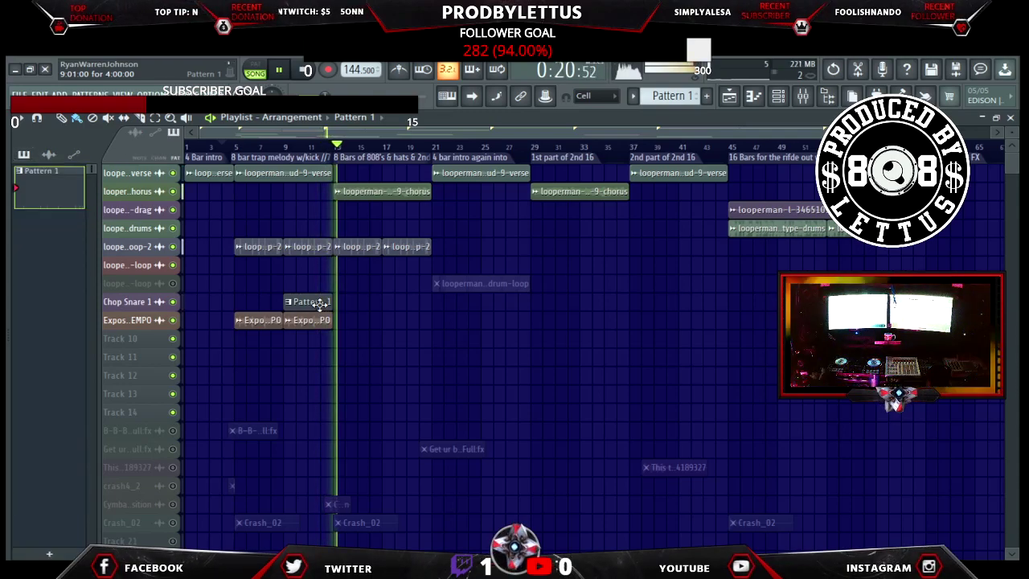
pyautogui.click(299, 158)
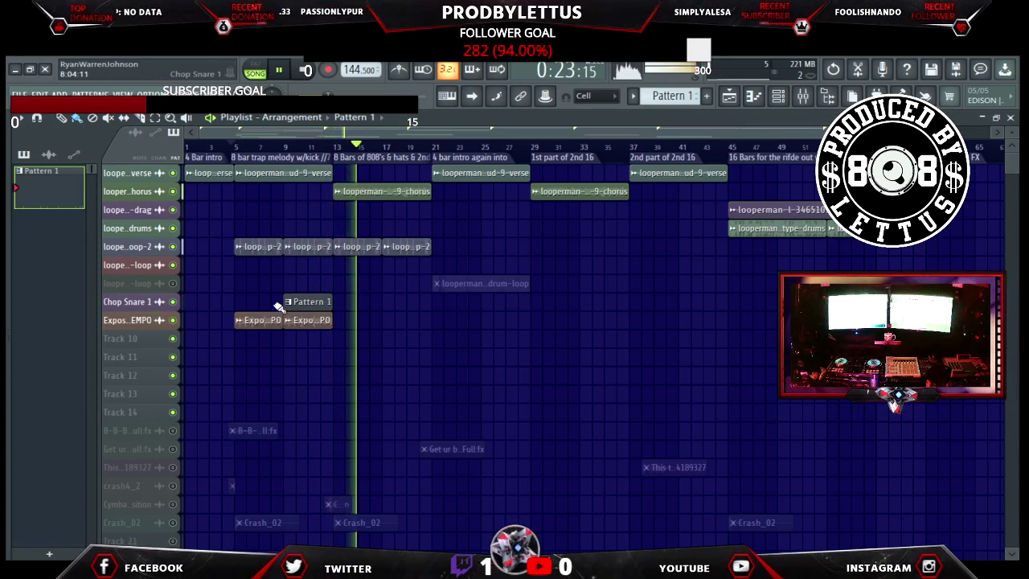
pyautogui.click(394, 305)
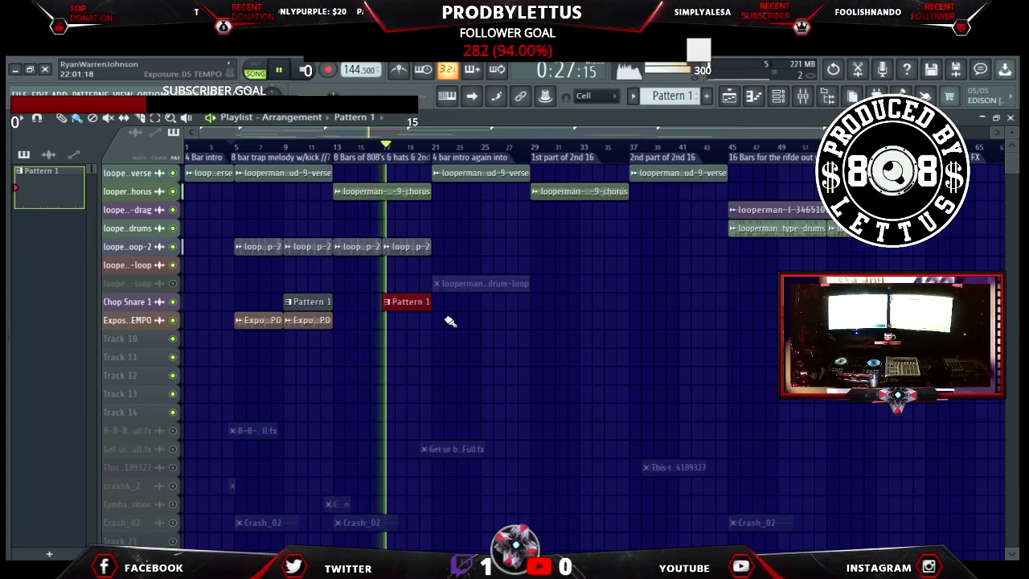
# Copy the four-bar Exposure Hat clip to bars 17 and 13 on its track.
pyautogui.click(310, 320)
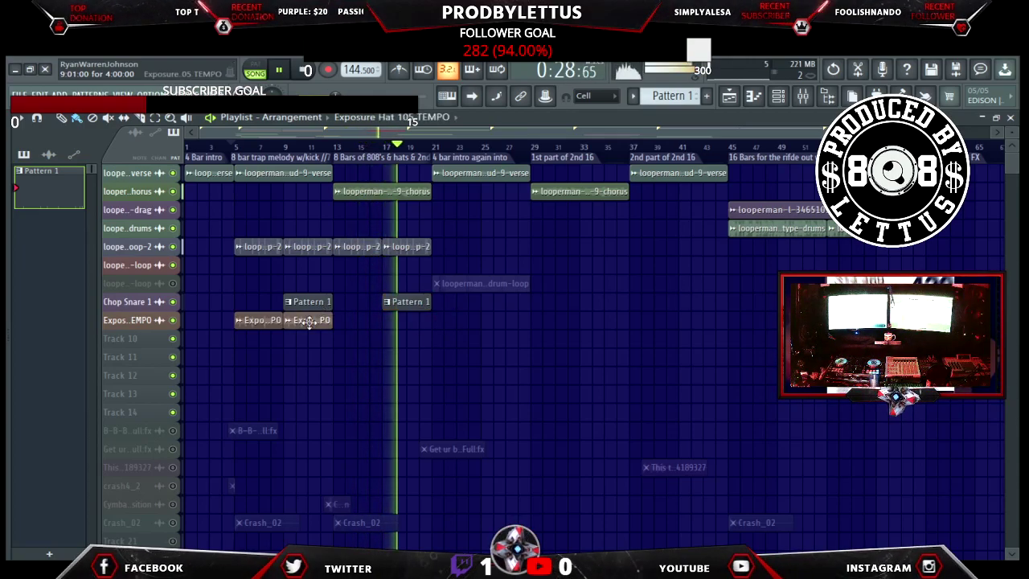
pyautogui.click(389, 323)
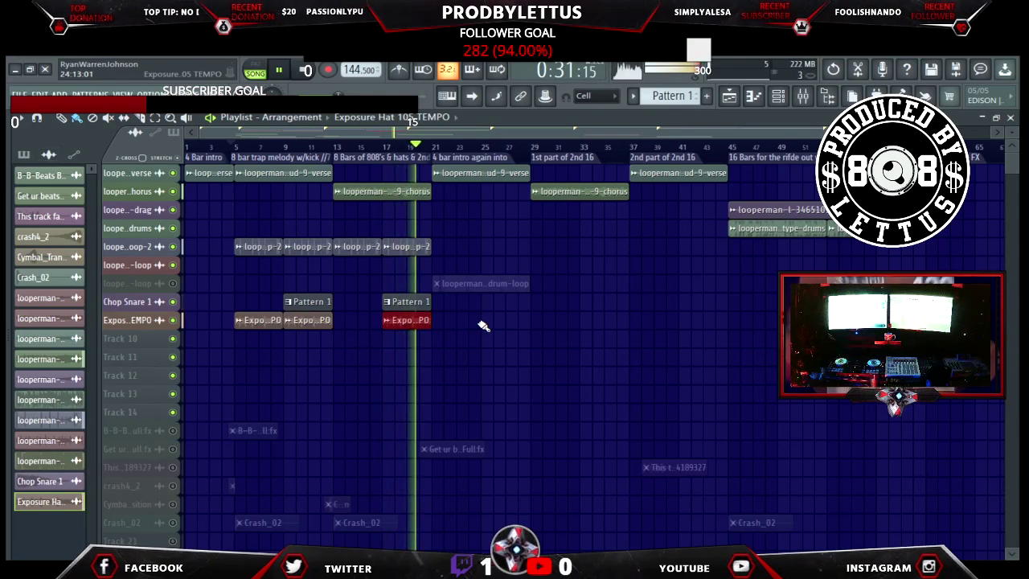
pyautogui.click(347, 323)
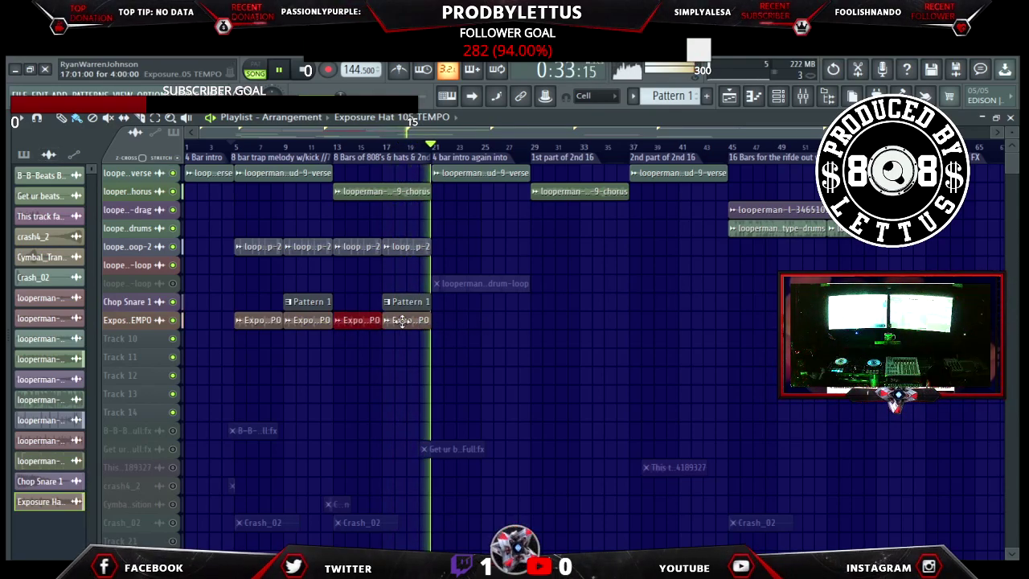
# Audition drum loops from the Danger Drum Kit's DRUM LOOPS folder, including Hazard, Misfortune, Pain, Problem, Nuisance, Mess, Labor and Hot Water.
pyautogui.hotkey('alt', 'F8')
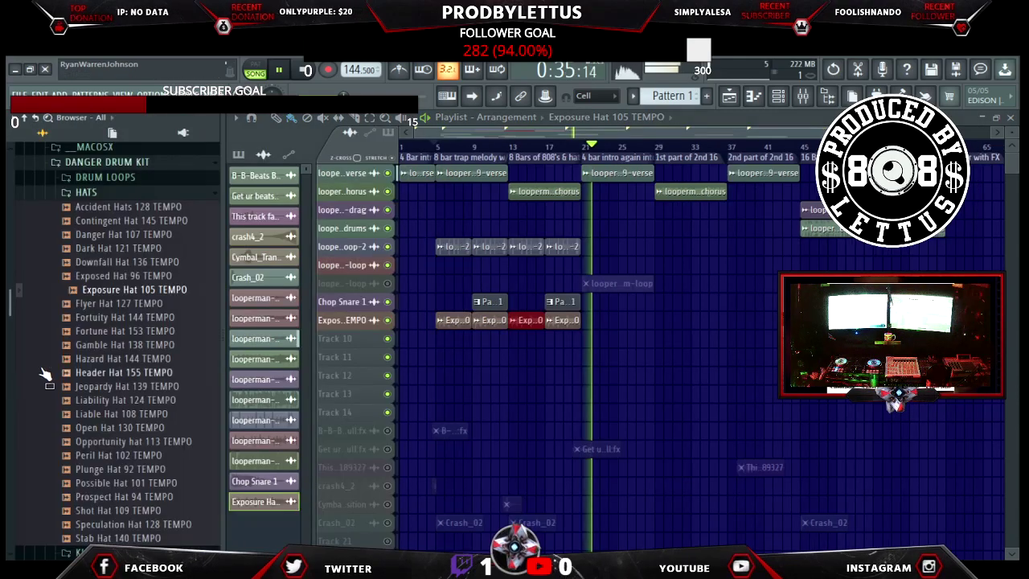
pyautogui.click(91, 188)
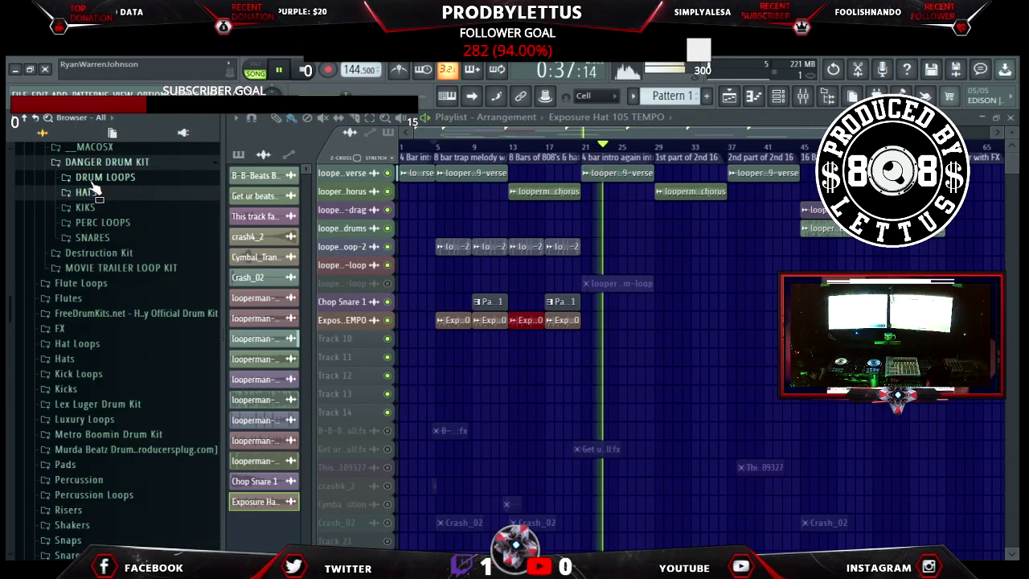
pyautogui.click(96, 179)
pyautogui.click(135, 370)
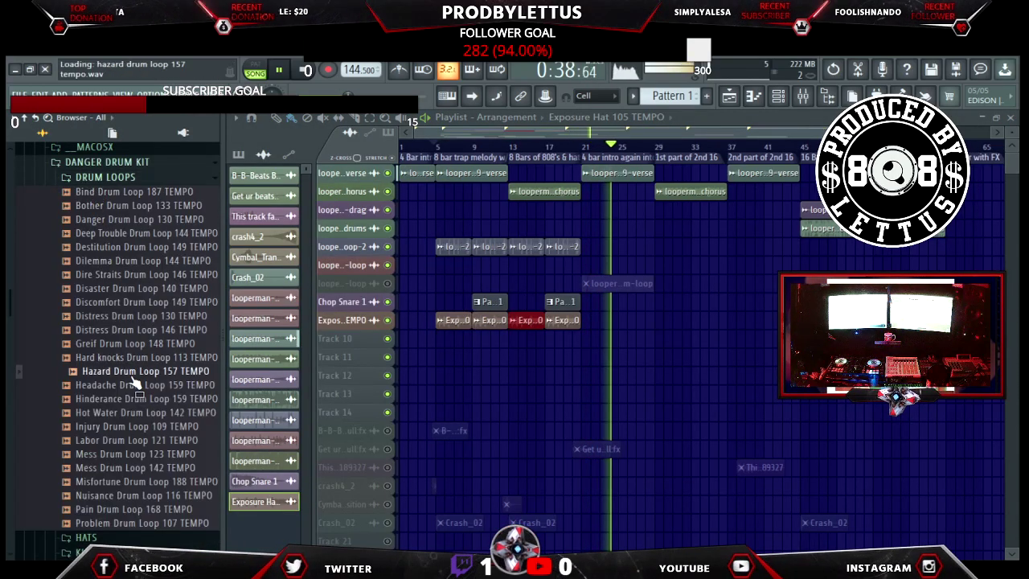
pyautogui.click(126, 427)
pyautogui.click(133, 481)
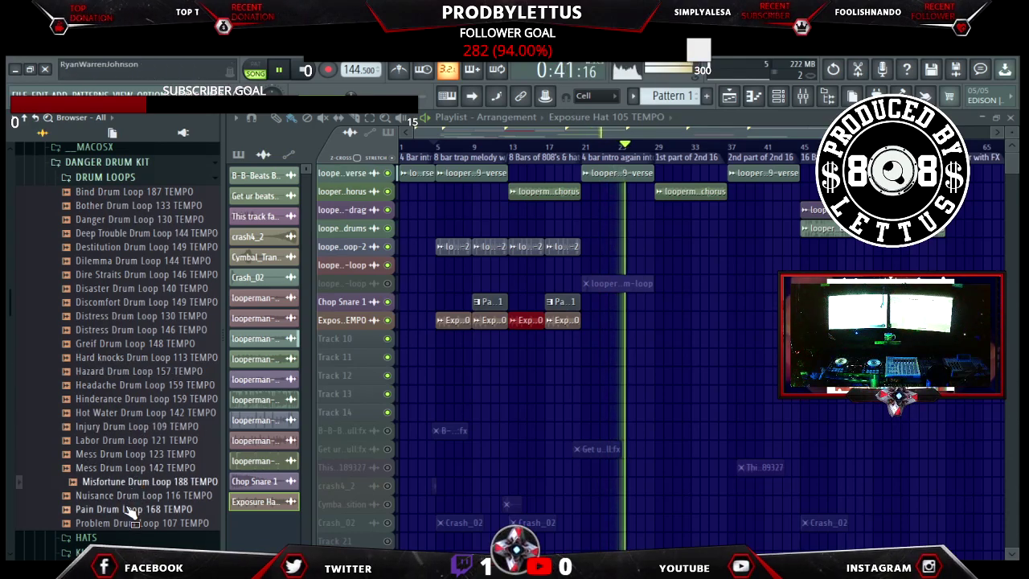
pyautogui.click(130, 510)
pyautogui.click(129, 524)
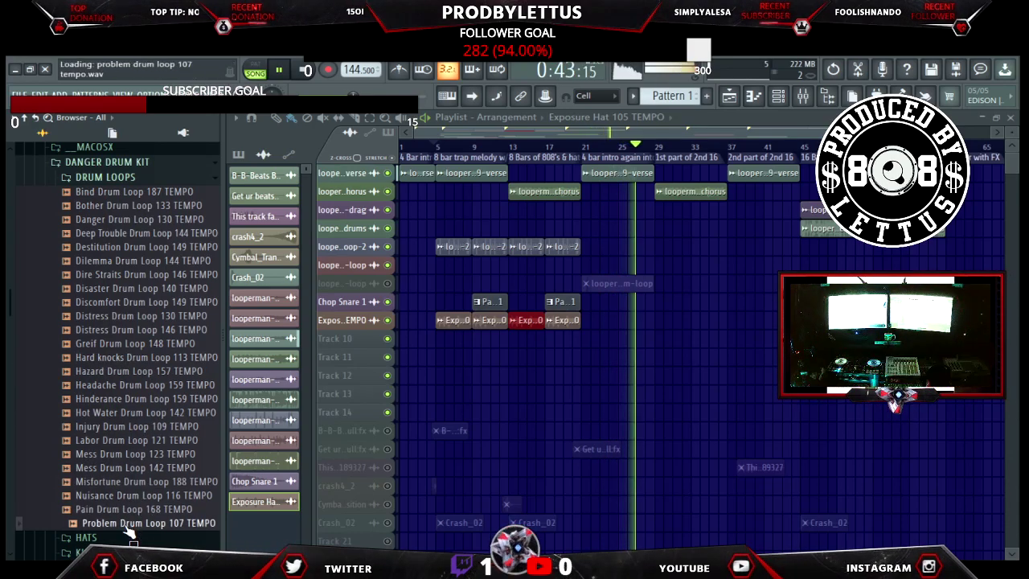
pyautogui.click(120, 494)
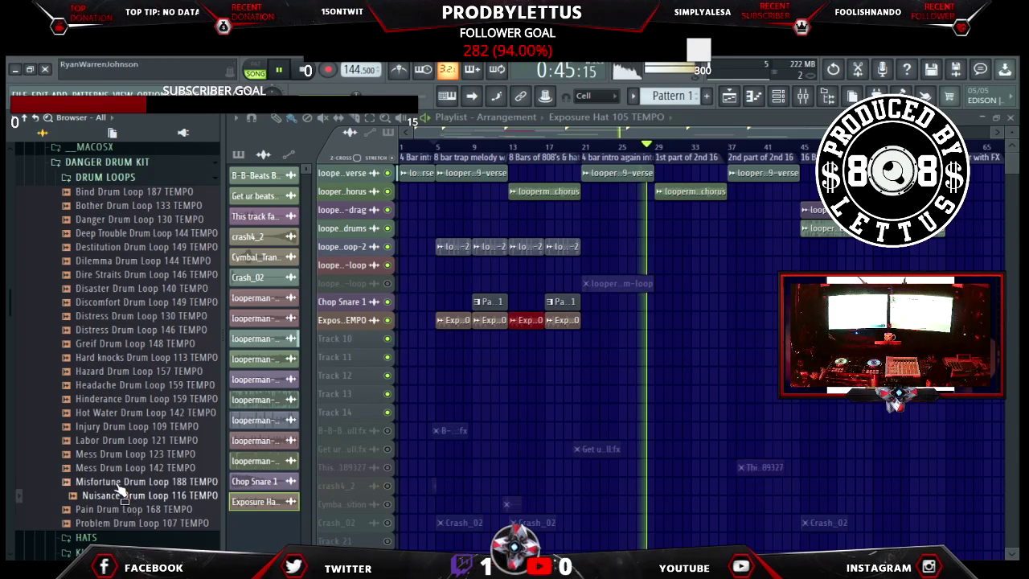
pyautogui.click(122, 467)
pyautogui.click(121, 453)
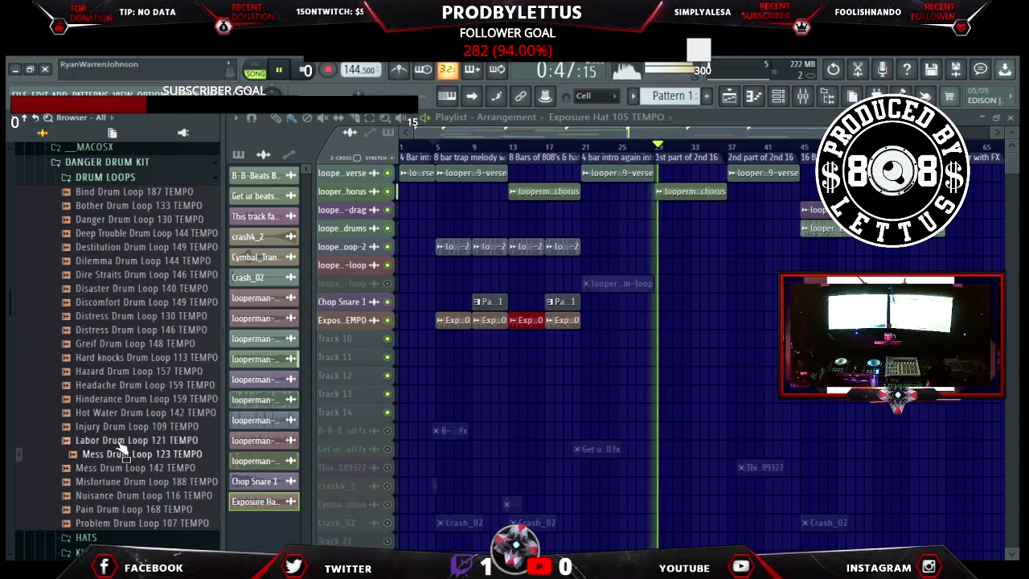
pyautogui.click(119, 440)
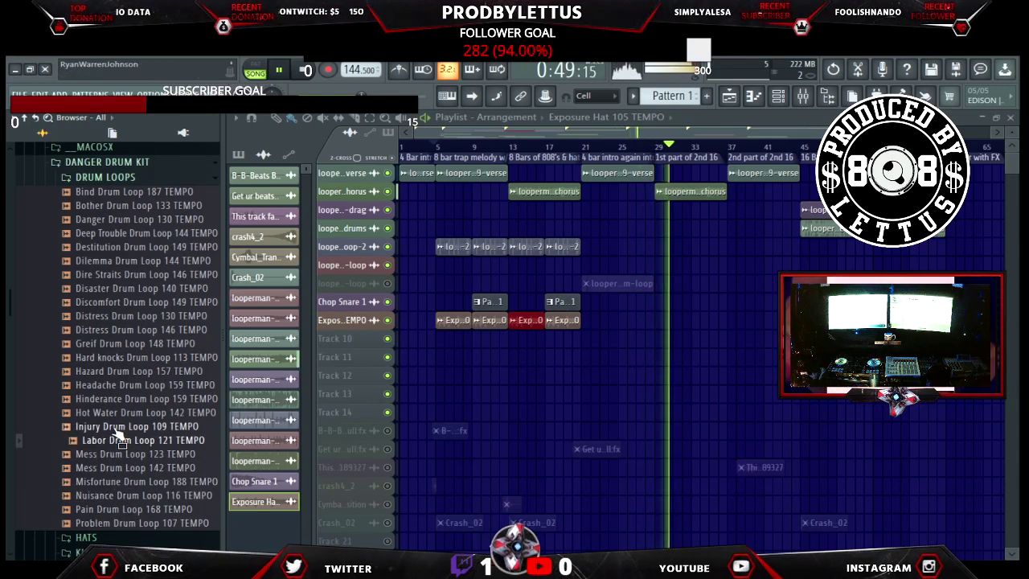
pyautogui.click(116, 427)
pyautogui.click(115, 415)
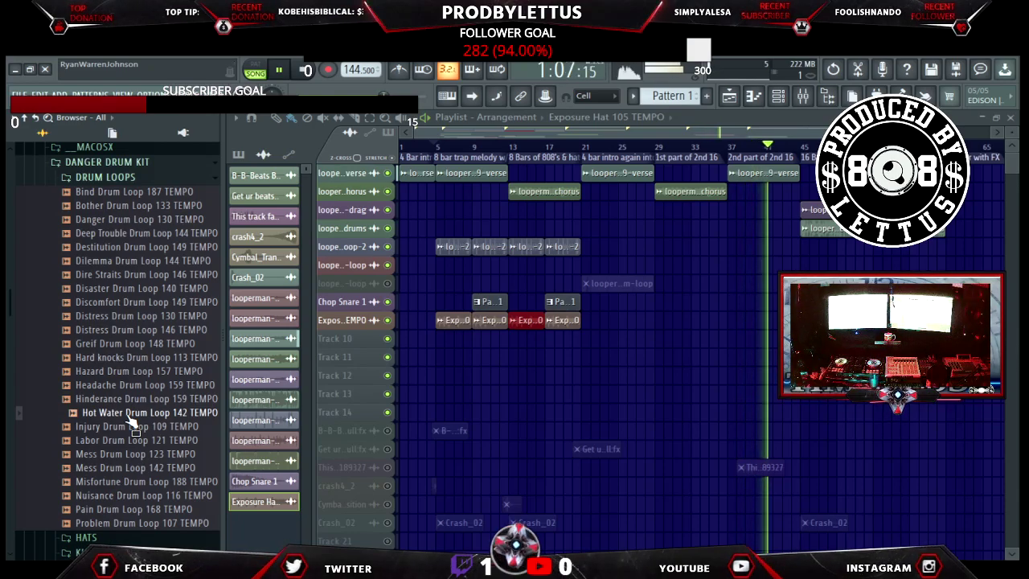
pyautogui.hotkey('alt', 'F8')
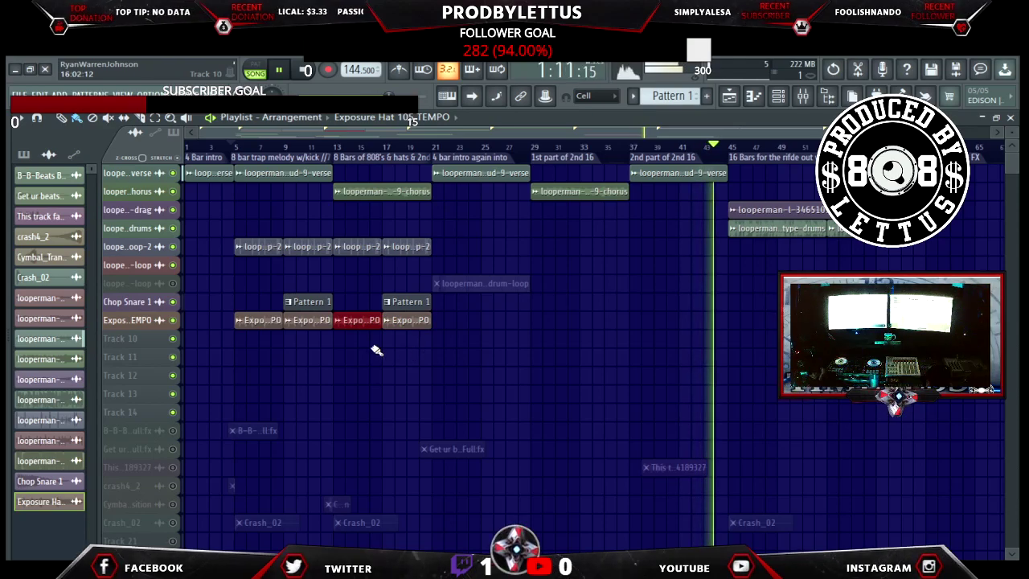
# Copy the four-bar Exposure Hat clip and the Pattern 1 snare clip to bars 37 and 41 on their tracks.
pyautogui.click(256, 319)
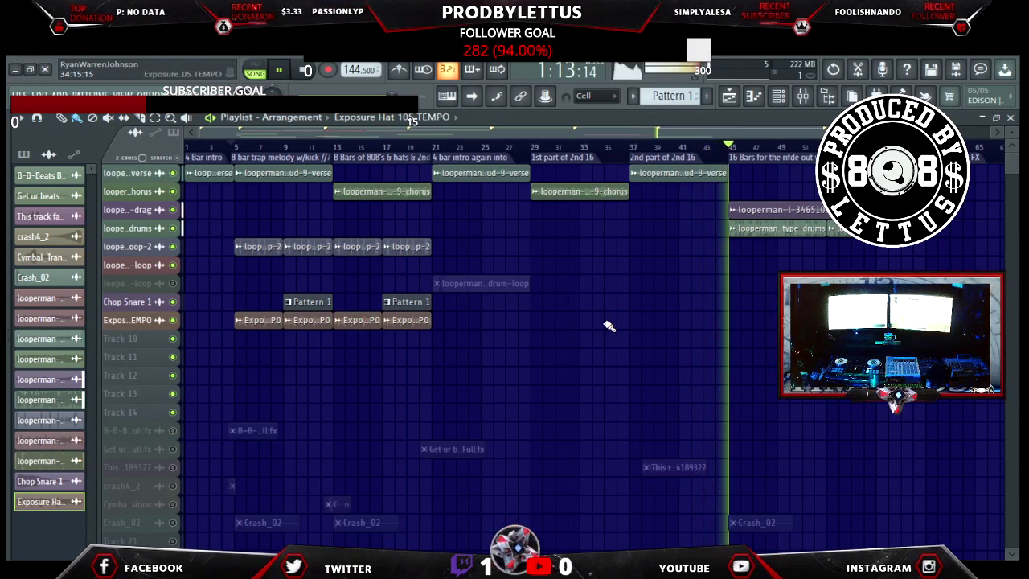
pyautogui.click(635, 322)
pyautogui.click(684, 321)
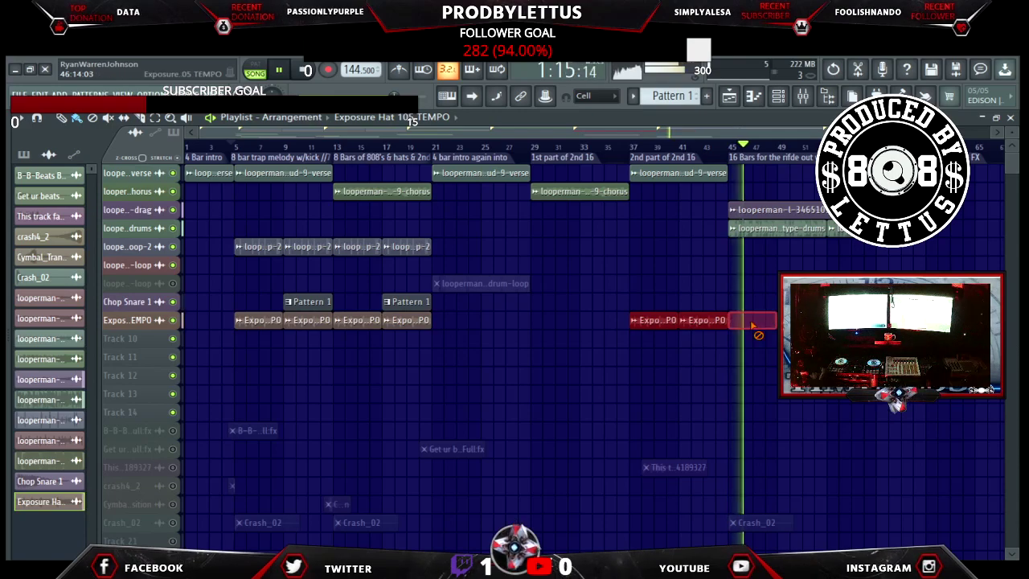
pyautogui.click(412, 305)
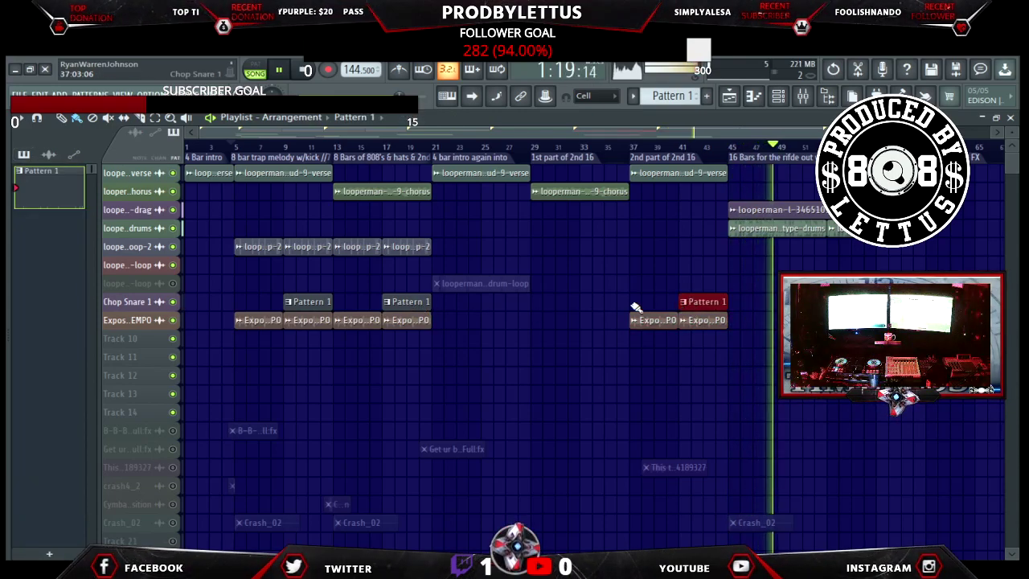
pyautogui.click(635, 304)
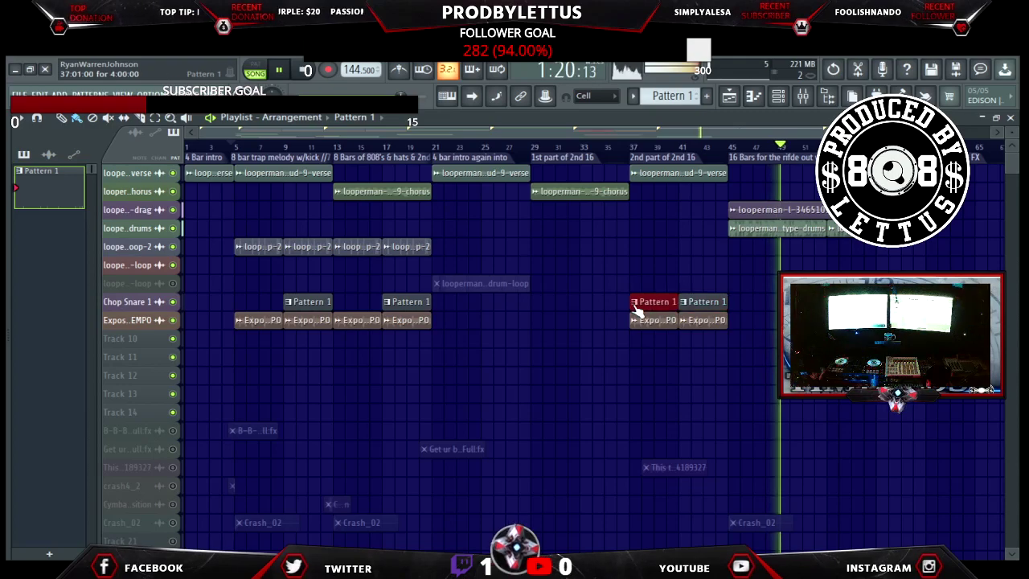
# Add lofi-drum-loop-2 clips at bars 41 and 37, playing the section from bar 37.
pyautogui.click(416, 247)
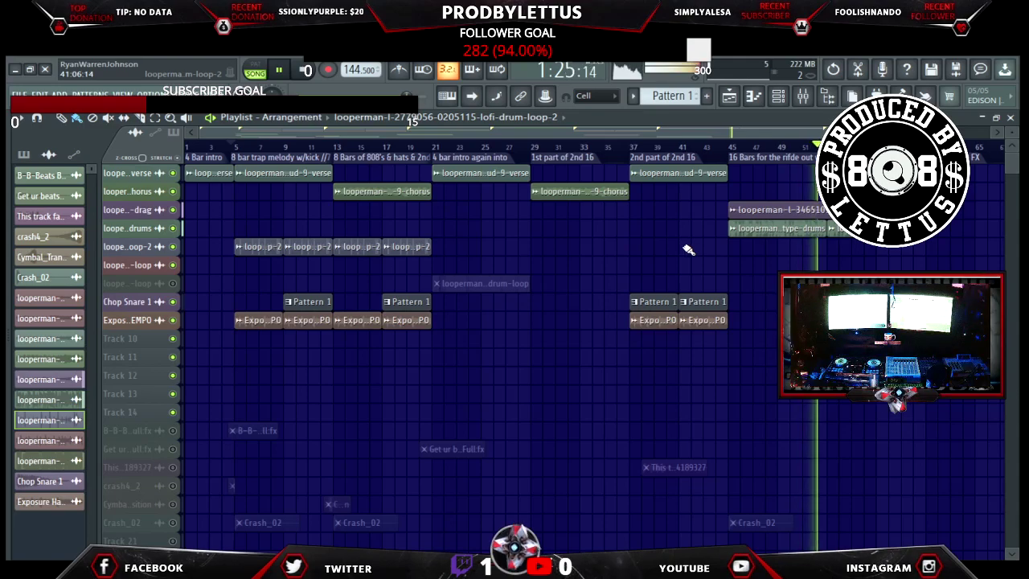
pyautogui.click(646, 154)
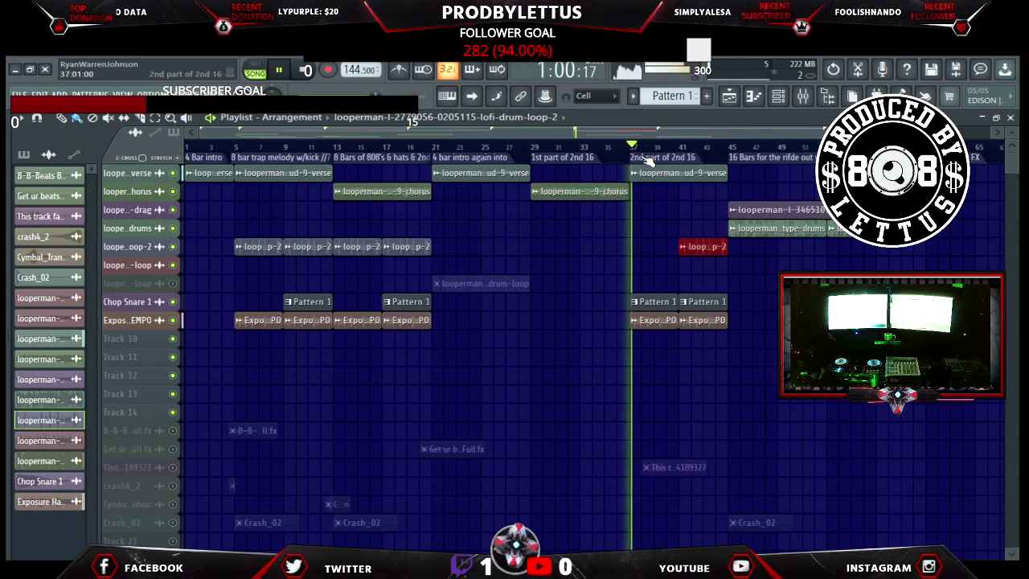
pyautogui.click(645, 247)
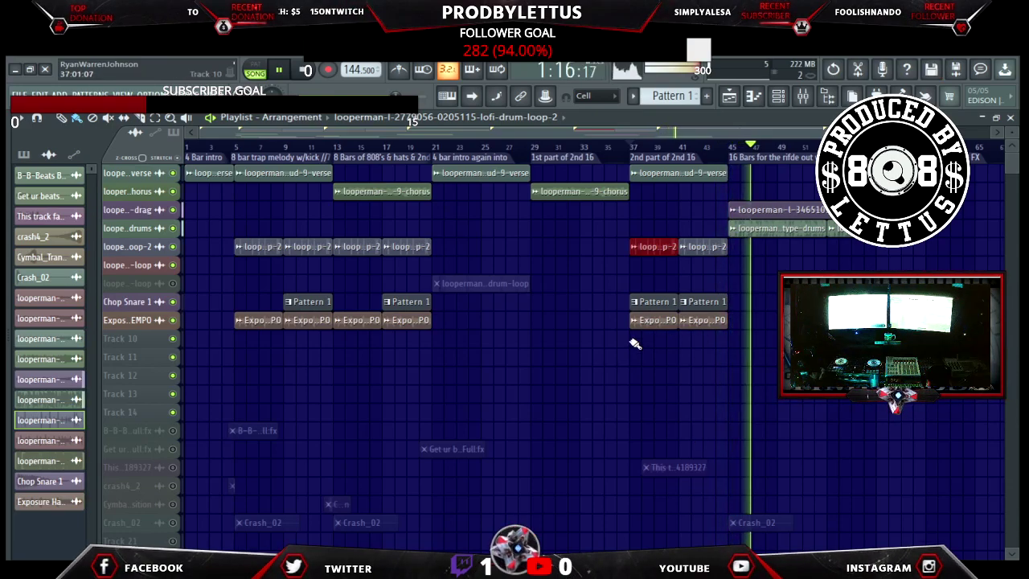
# Unmute the Crash_02 and Cymbal_Transition tracks, copy the Cymbal_Transition clip to just before bar 45, and play the lead-in.
pyautogui.scroll(-1, 635, 343)
pyautogui.scroll(-1, 719, 381)
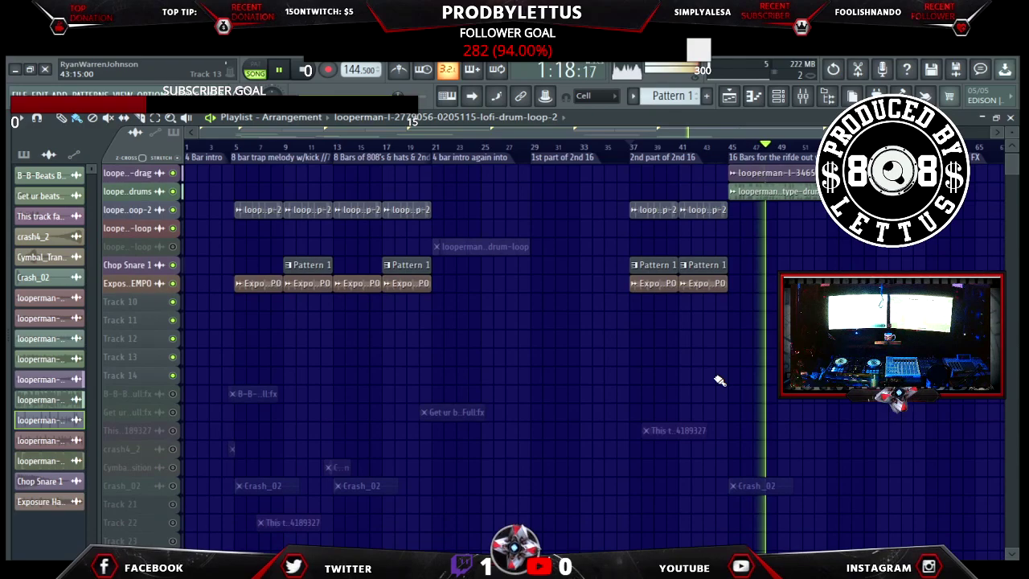
pyautogui.scroll(-1, 698, 397)
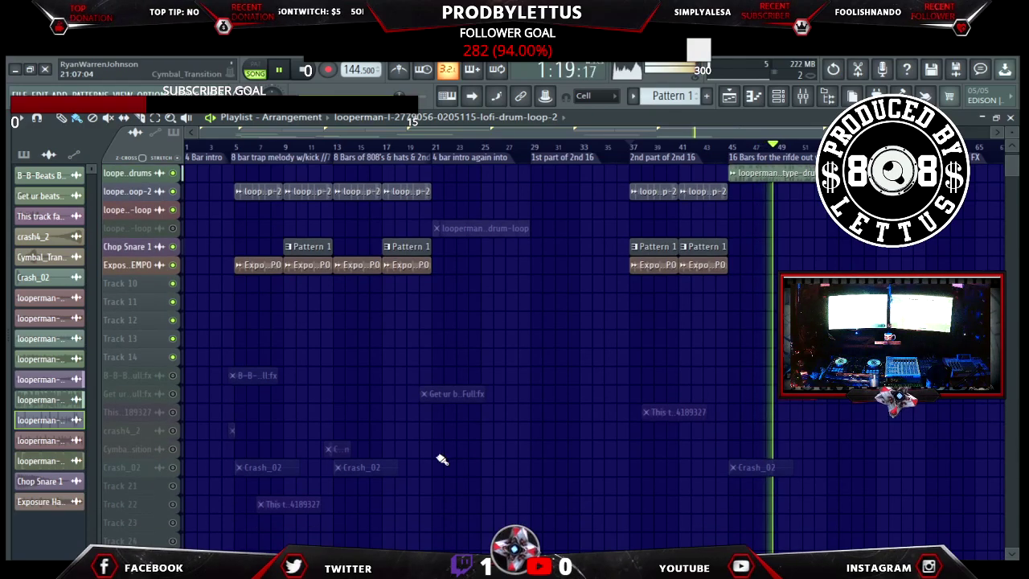
pyautogui.click(175, 470)
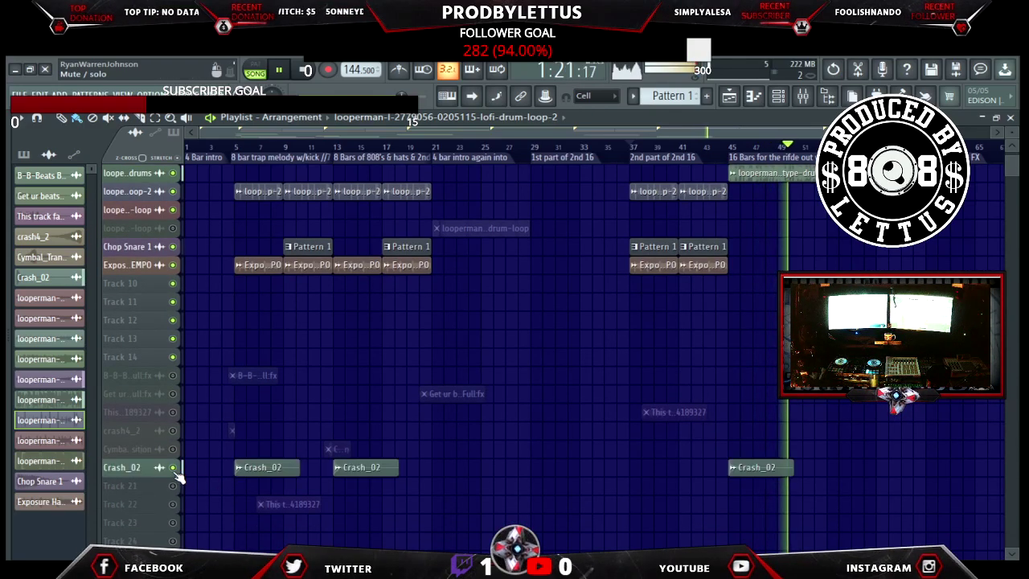
pyautogui.click(343, 451)
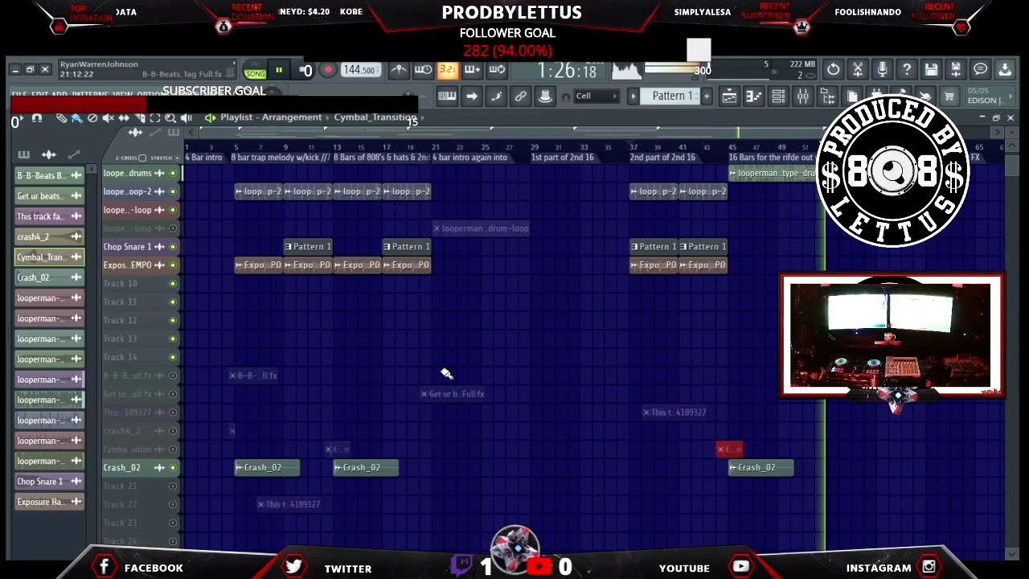
pyautogui.click(174, 450)
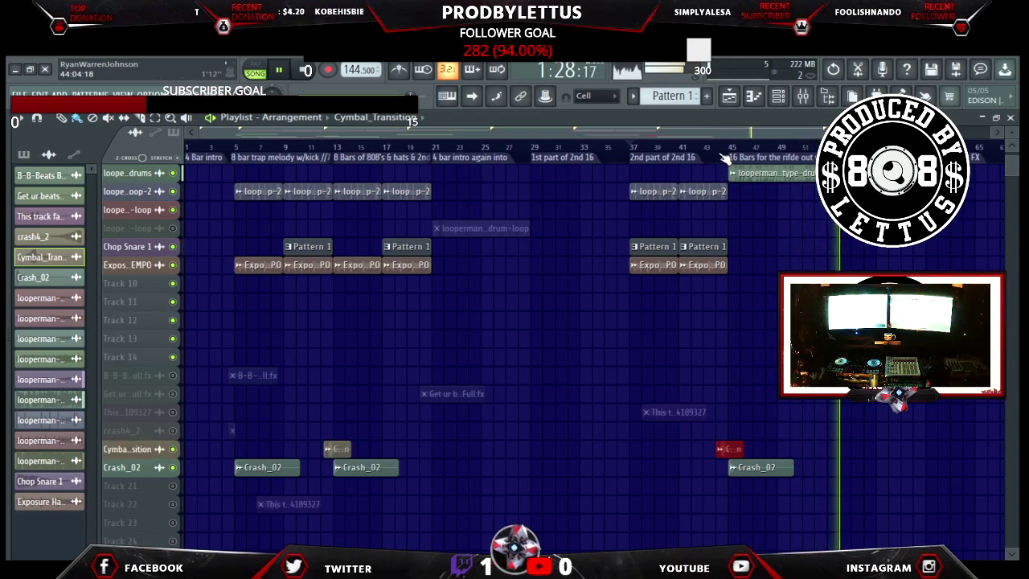
pyautogui.click(695, 148)
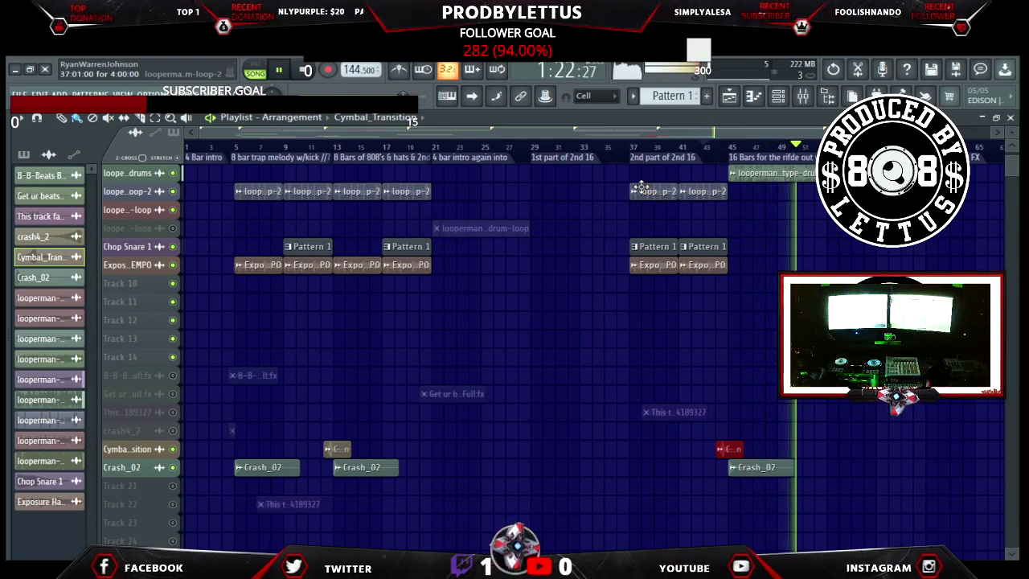
# Copy the Crash_02 clip to bar 61 on its track.
pyautogui.scroll(-1, 830, 503)
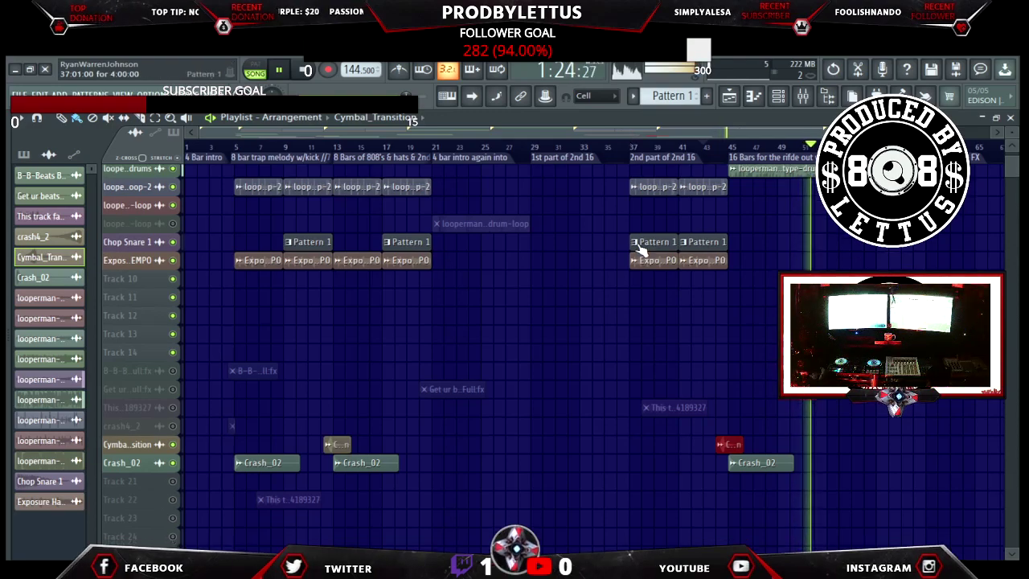
pyautogui.click(769, 450)
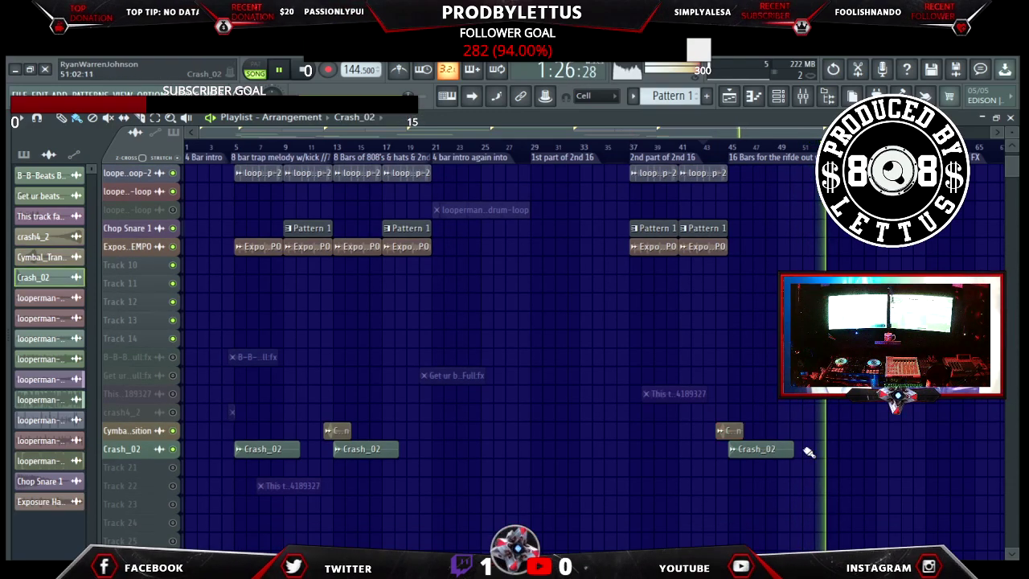
pyautogui.click(929, 450)
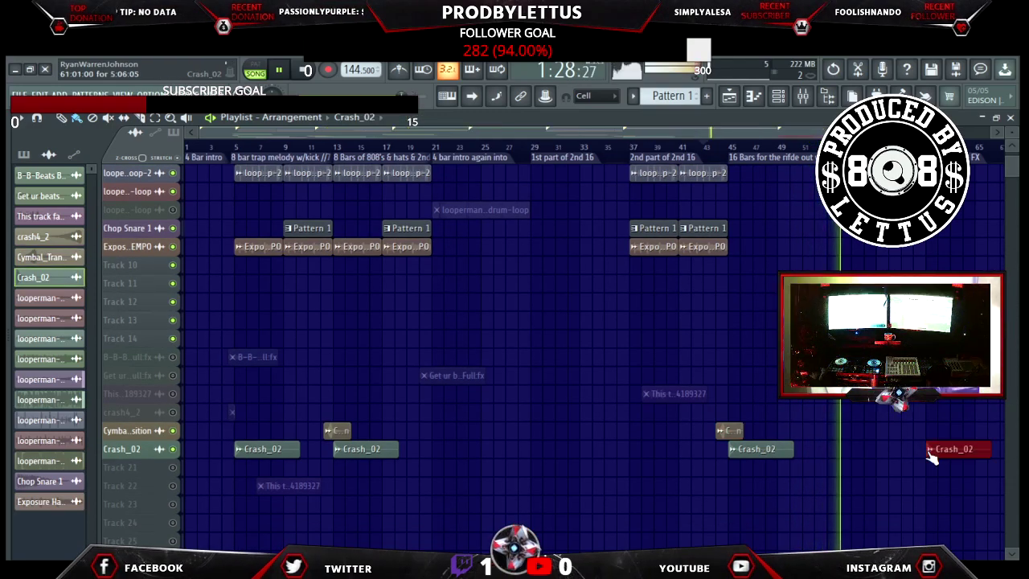
# Audition Clouds Kik from the Danger Drum Kit's KIKS folder and load it onto Track 10.
pyautogui.hotkey('alt', 'F8')
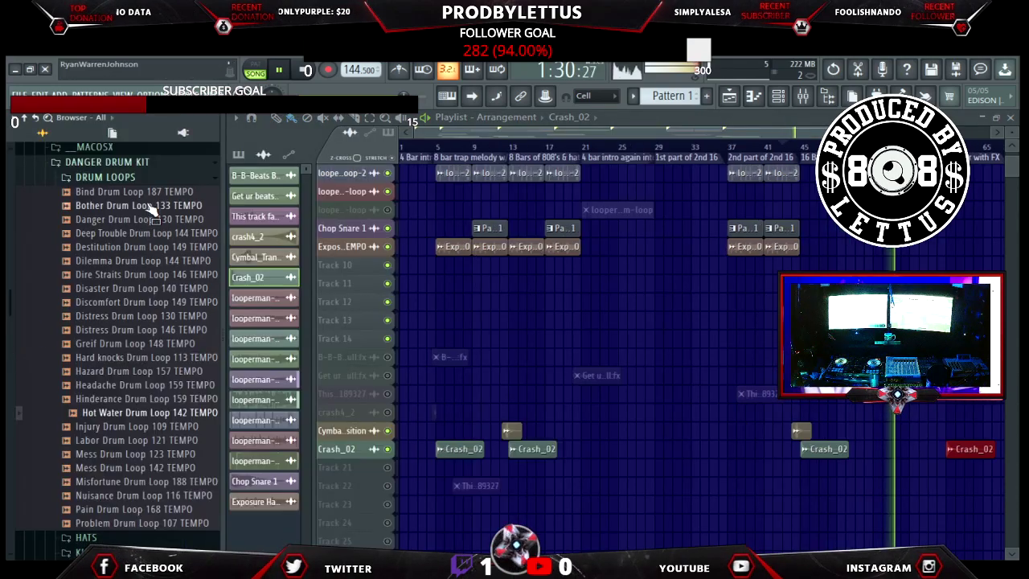
pyautogui.click(124, 182)
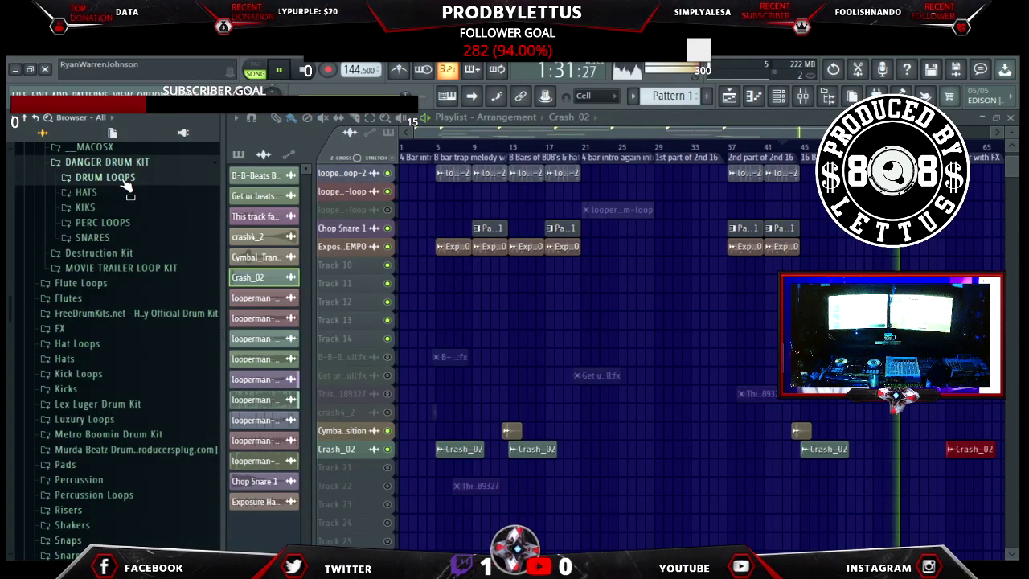
pyautogui.click(86, 207)
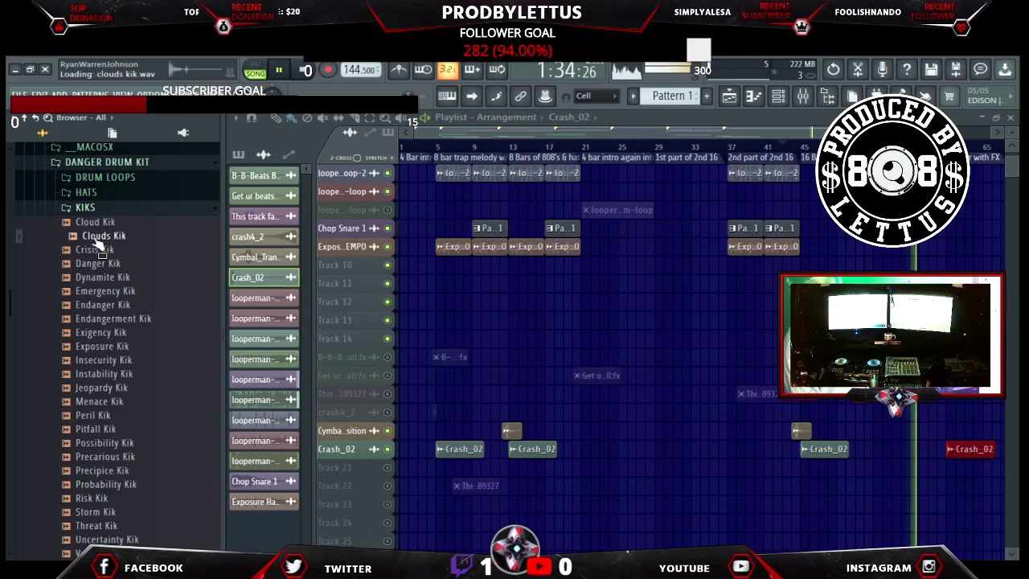
pyautogui.moveTo(100, 244); pyautogui.dragTo(606, 351)
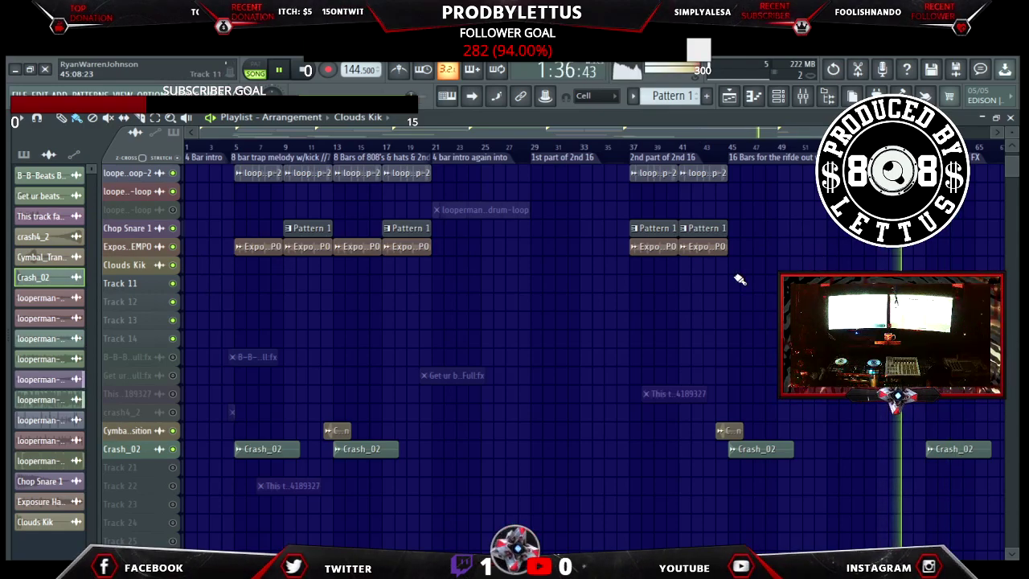
# Audition the Emergency Kik and Endanger Kik samples in the Danger Drum Kit's KIKS folder.
pyautogui.hotkey('alt', 'F8')
pyautogui.scroll(2, 113, 357)
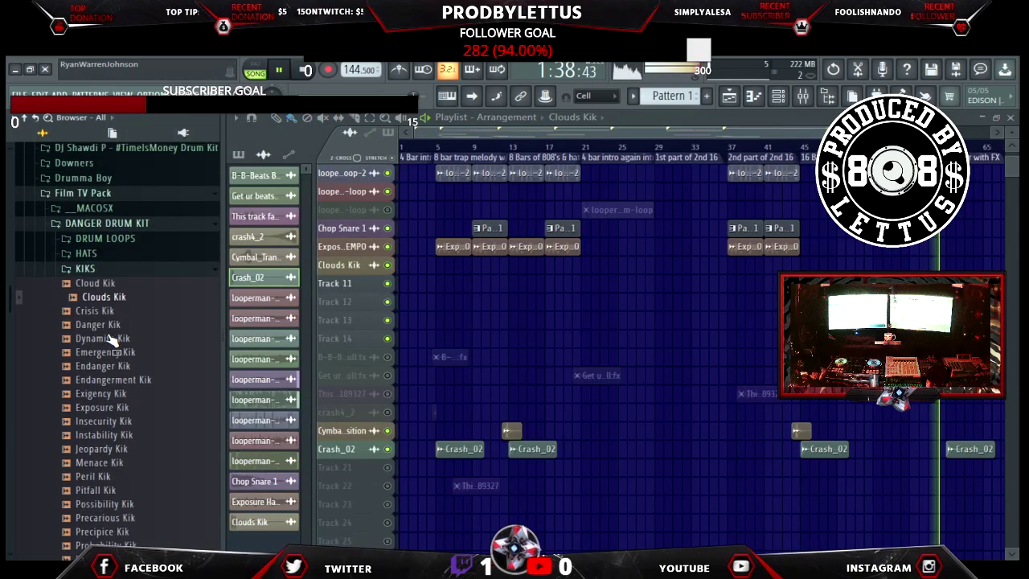
pyautogui.click(95, 294)
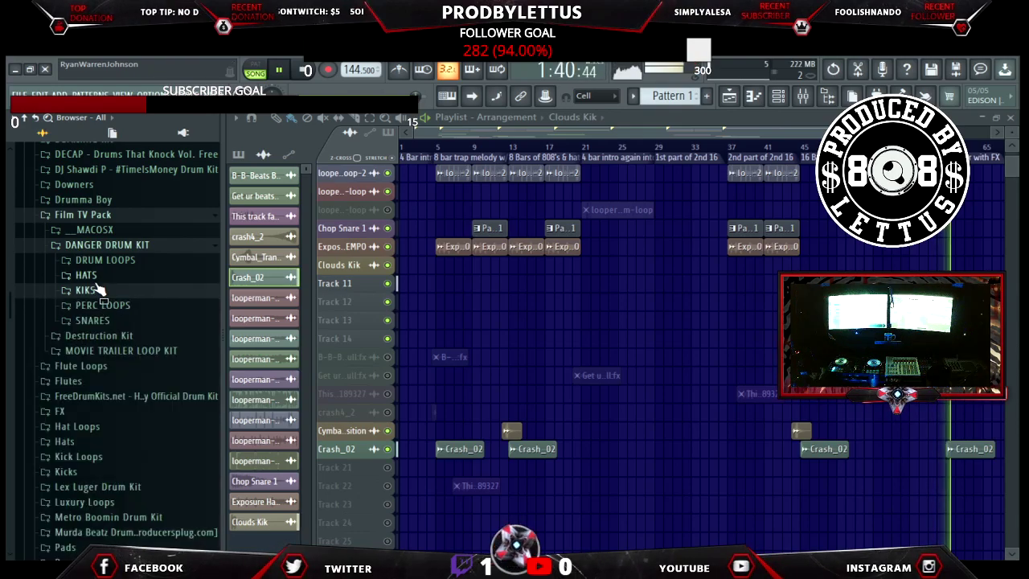
pyautogui.click(87, 290)
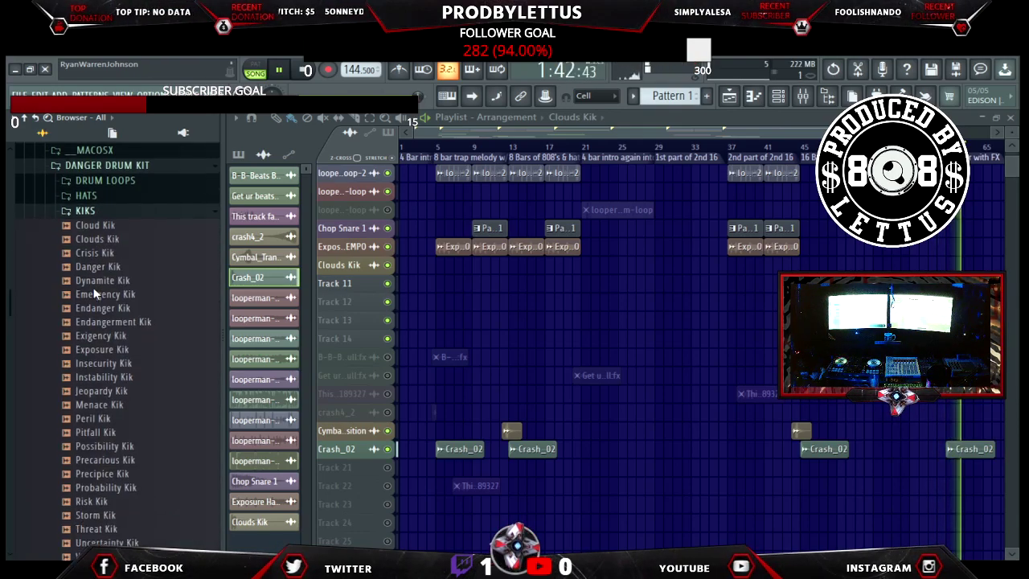
pyautogui.click(116, 293)
pyautogui.click(111, 307)
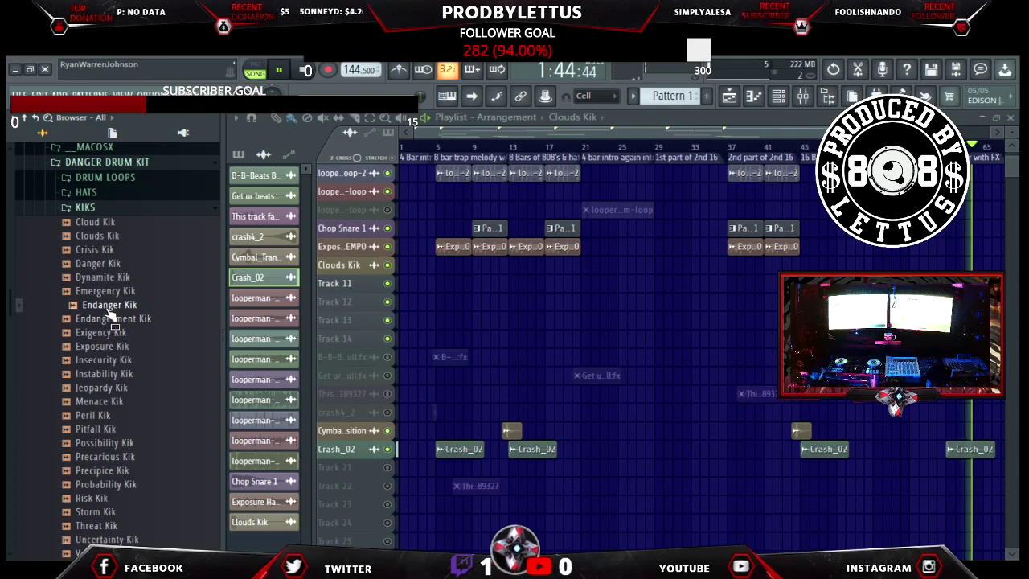
# Replace the Clouds Kik channel's sample with Endanger Kik in the channel rack and return to the playlist.
pyautogui.moveTo(350, 316); pyautogui.dragTo(430, 316)
pyautogui.moveTo(76, 299); pyautogui.dragTo(77, 299)
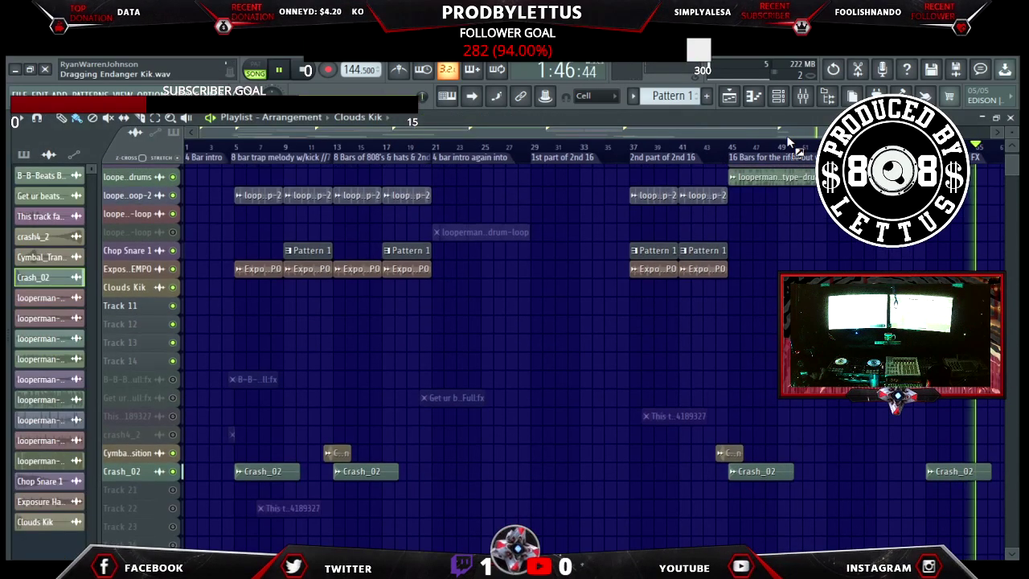
pyautogui.click(782, 98)
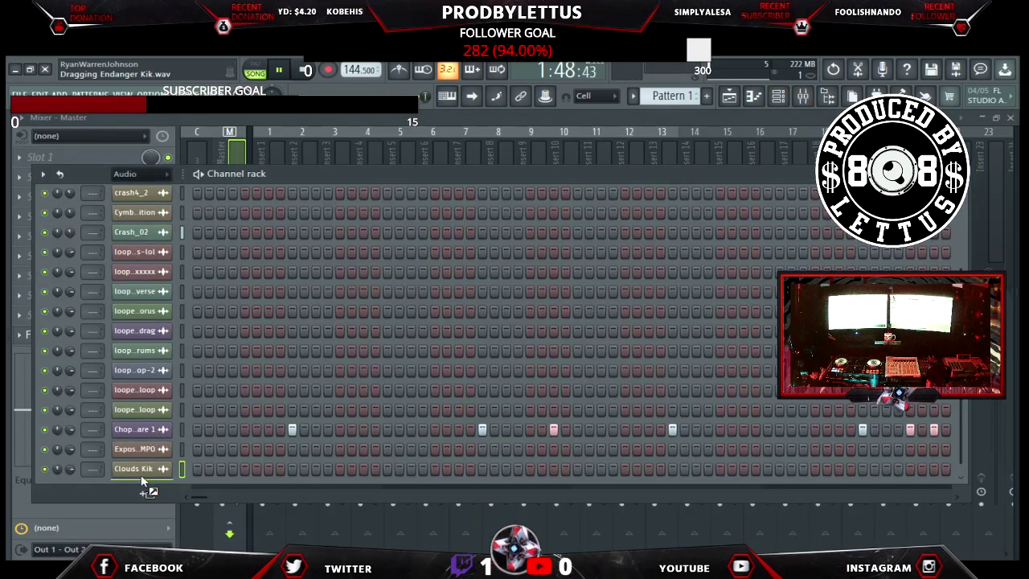
pyautogui.moveTo(142, 477); pyautogui.dragTo(143, 475)
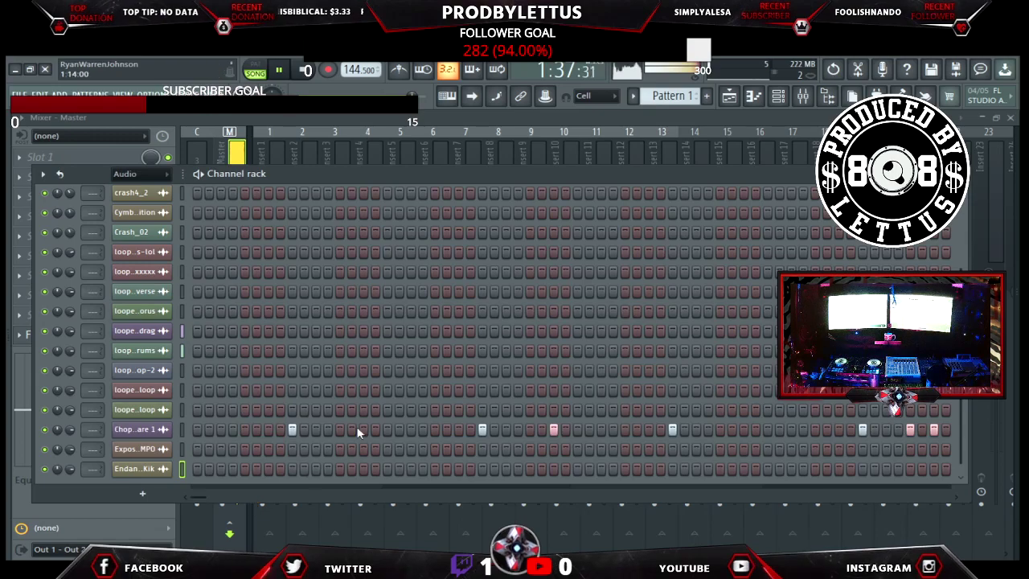
pyautogui.click(1011, 118)
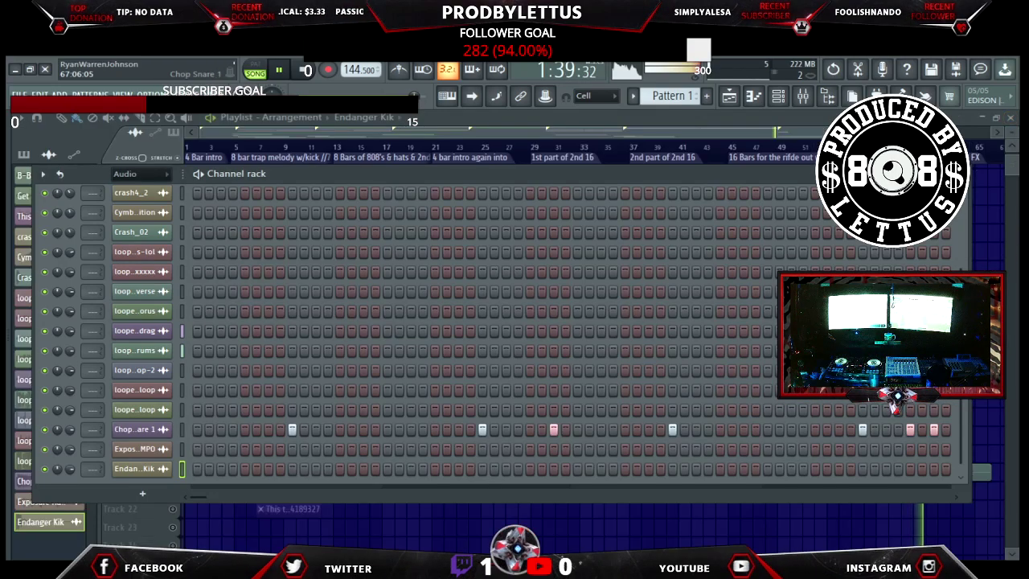
pyautogui.press('F6')
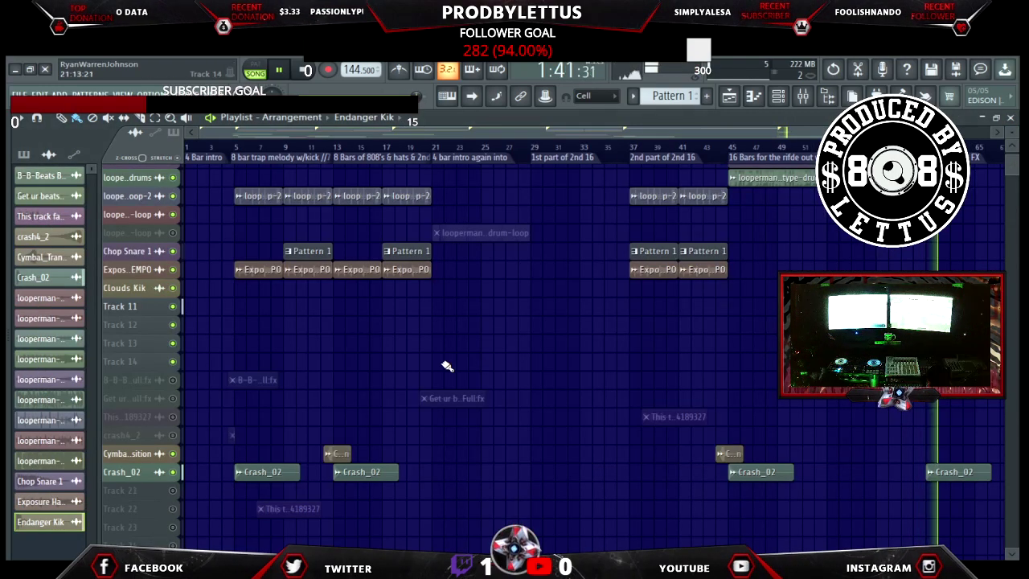
pyautogui.hotkey('ctrl', 'alt', 'z')
pyautogui.hotkey('ctrl', 'alt', 'z')
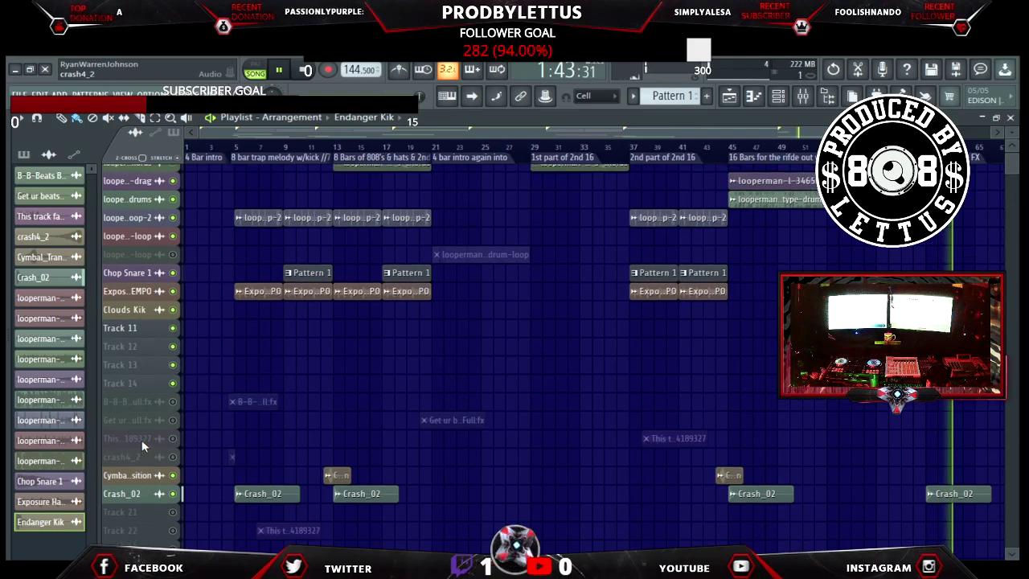
# Collapse the KIKS folder and look through the sample library's earlier pack folders for another drum source.
pyautogui.hotkey('alt', 'F8')
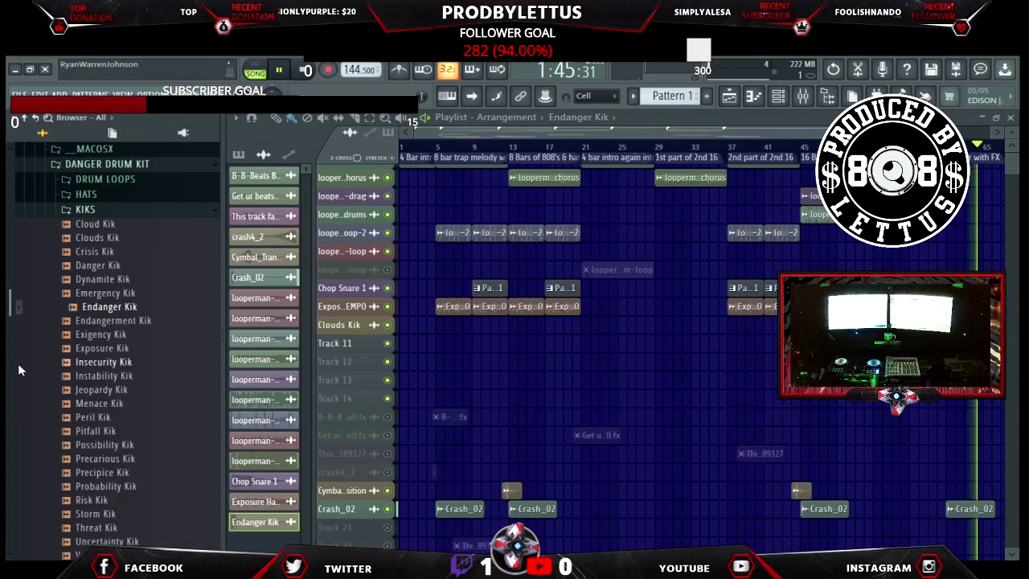
pyautogui.click(85, 209)
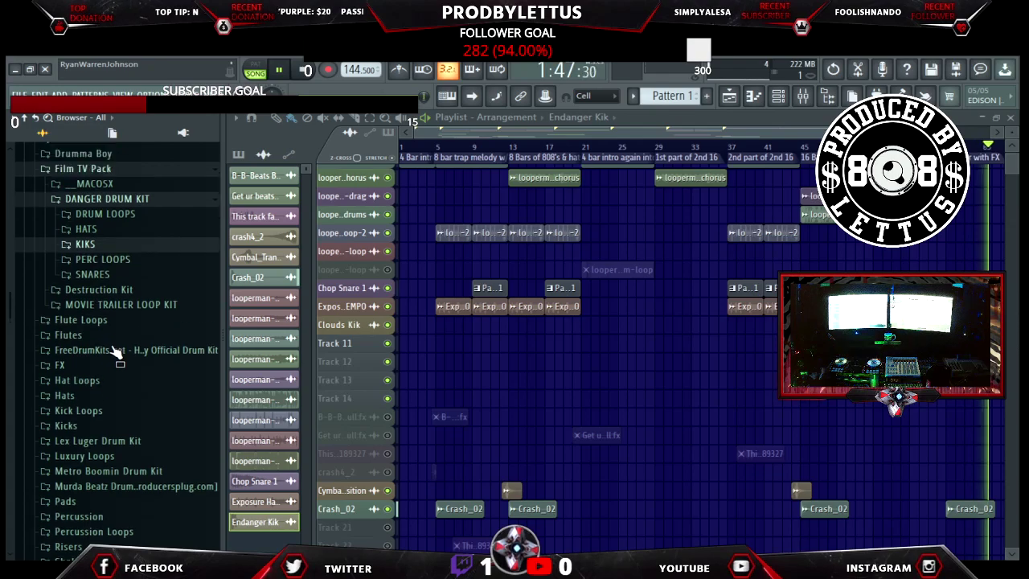
pyautogui.scroll(10, 115, 351)
pyautogui.scroll(1, 115, 351)
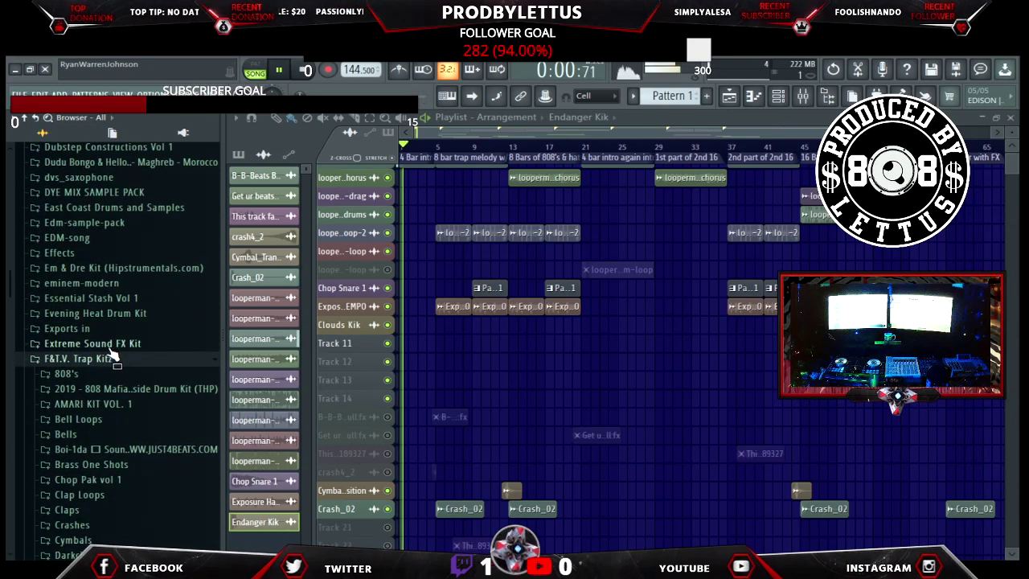
pyautogui.scroll(10, 84, 361)
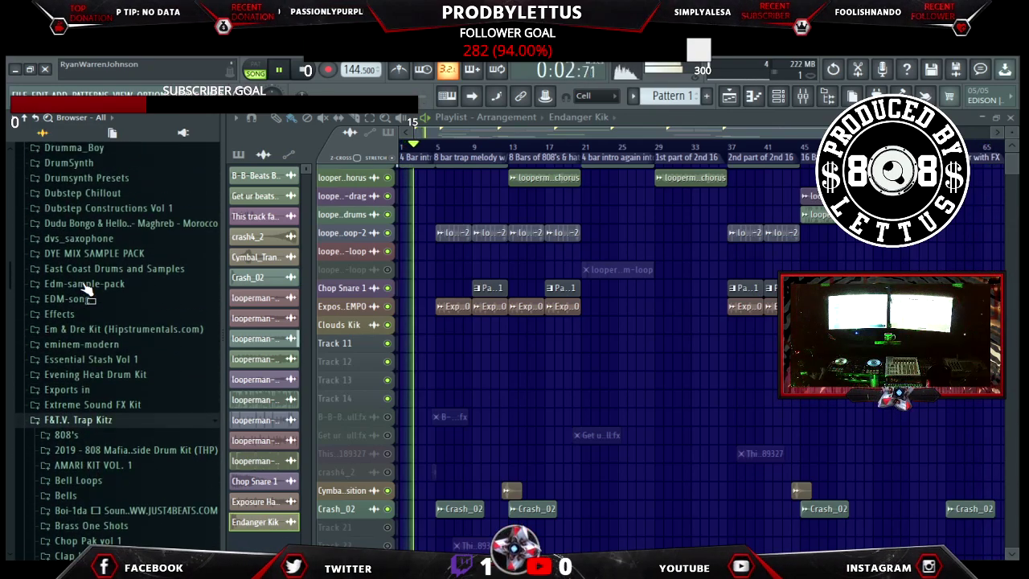
pyautogui.scroll(5, 82, 282)
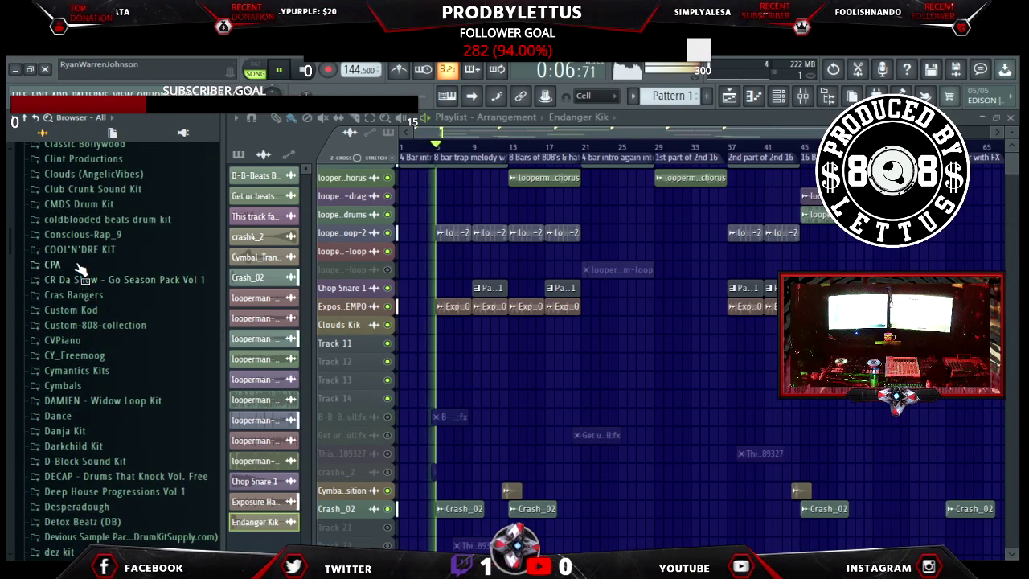
pyautogui.scroll(4, 88, 288)
pyautogui.scroll(8, 76, 320)
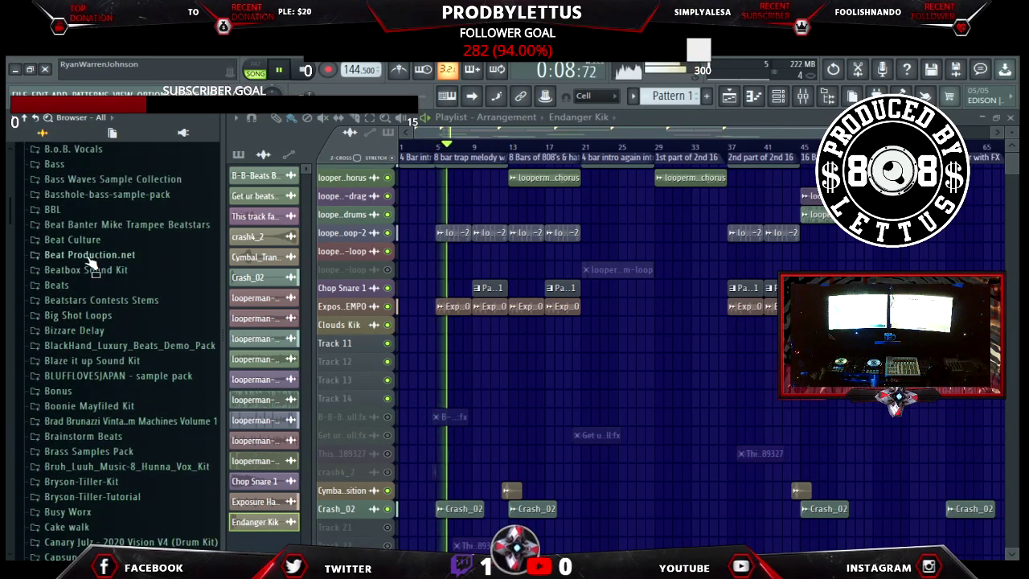
pyautogui.scroll(4, 84, 225)
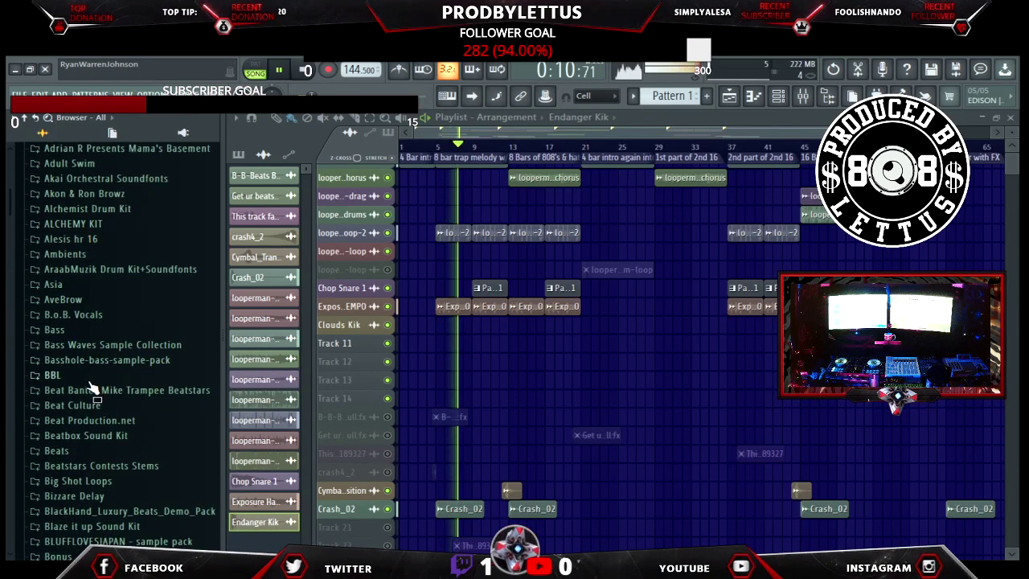
pyautogui.scroll(-2, 90, 388)
pyautogui.scroll(-2, 90, 407)
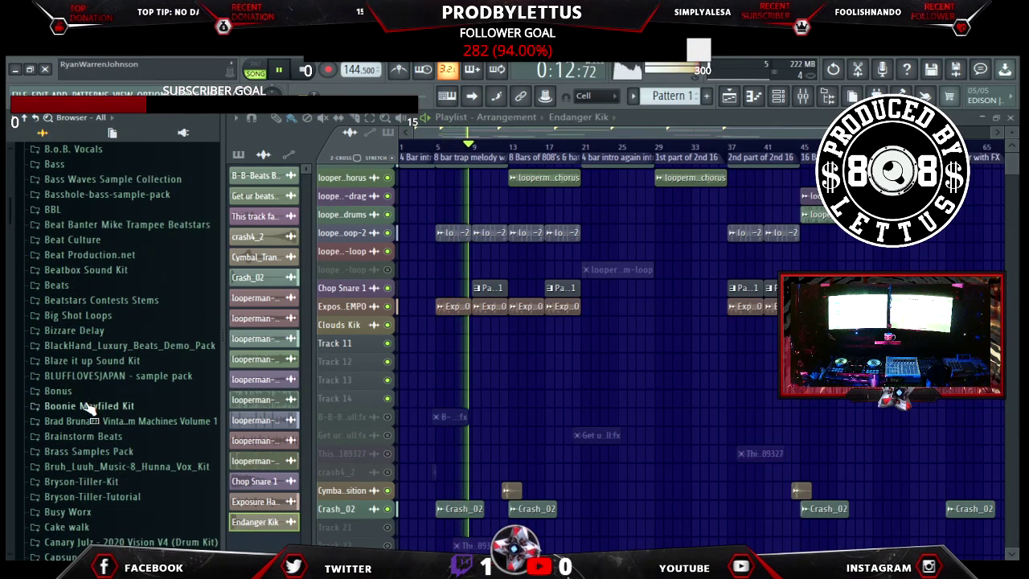
# Audition 02 BBL BREAKS from the BBL pack's BONUS - Breaks folder, then collapse the pack.
pyautogui.click(79, 211)
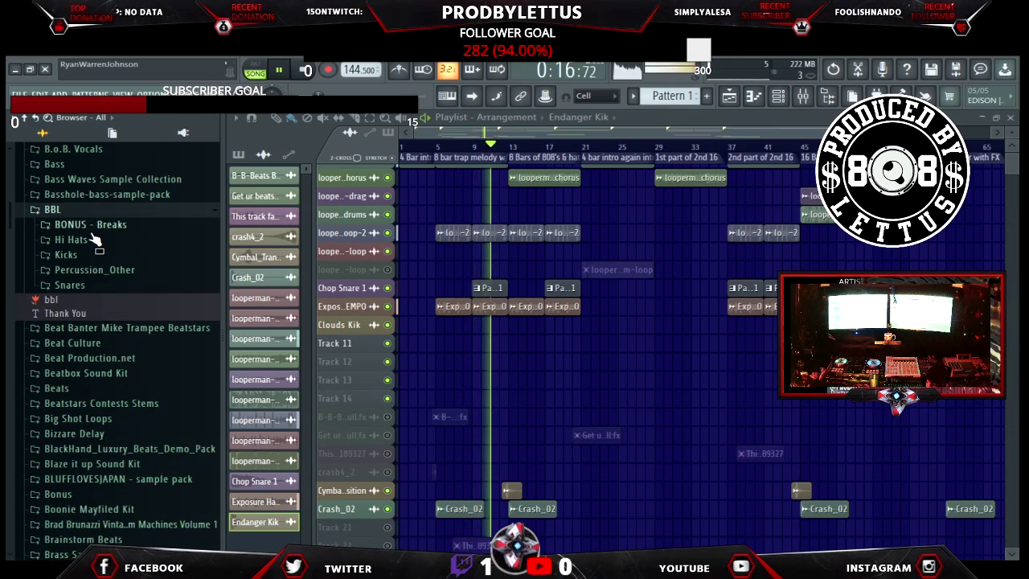
pyautogui.click(87, 224)
pyautogui.scroll(-2, 87, 224)
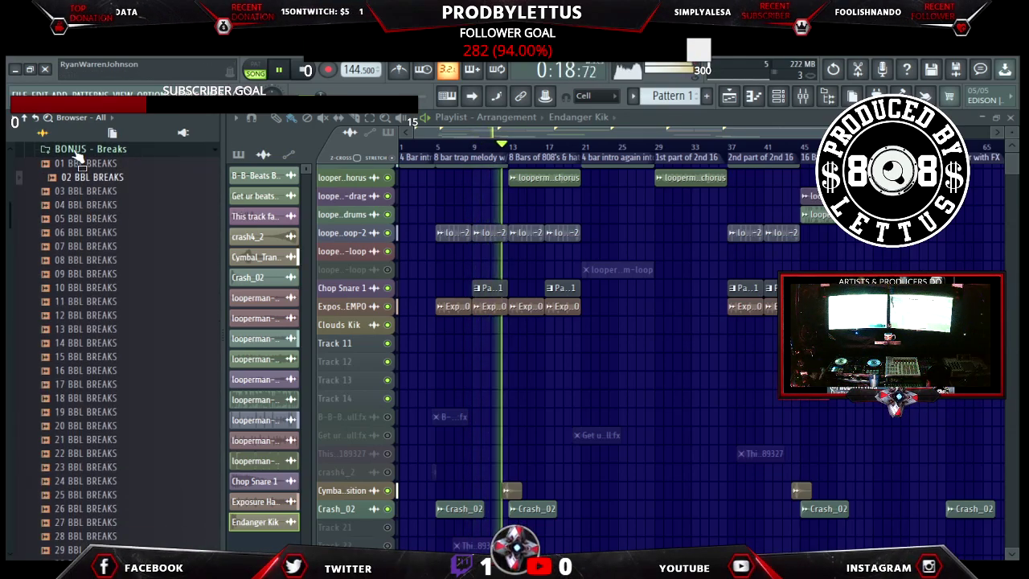
pyautogui.click(90, 149)
pyautogui.scroll(4, 100, 277)
pyautogui.click(80, 299)
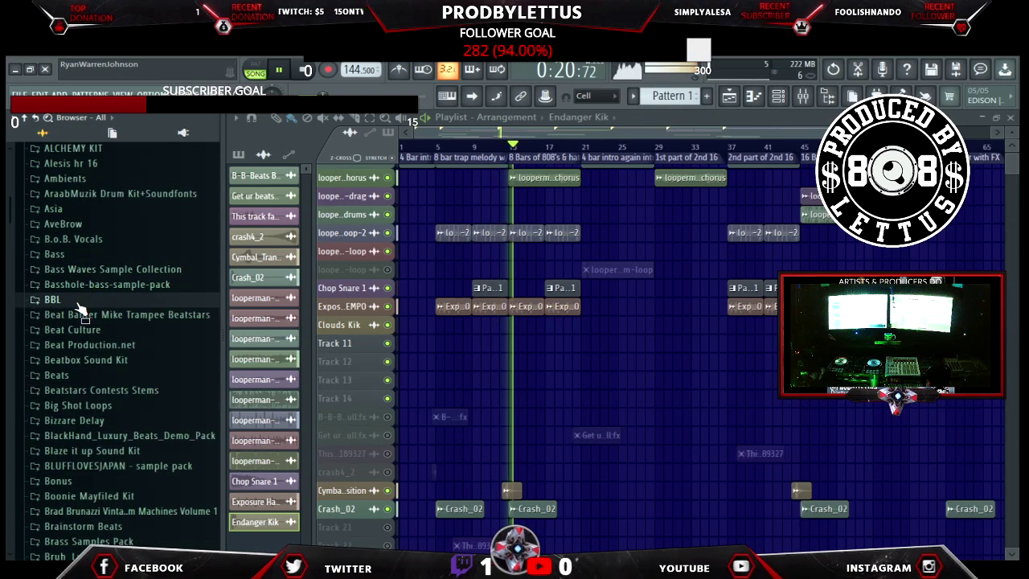
# Check the subfolders of the CPA sample pack and collapse it.
pyautogui.scroll(-3, 80, 410)
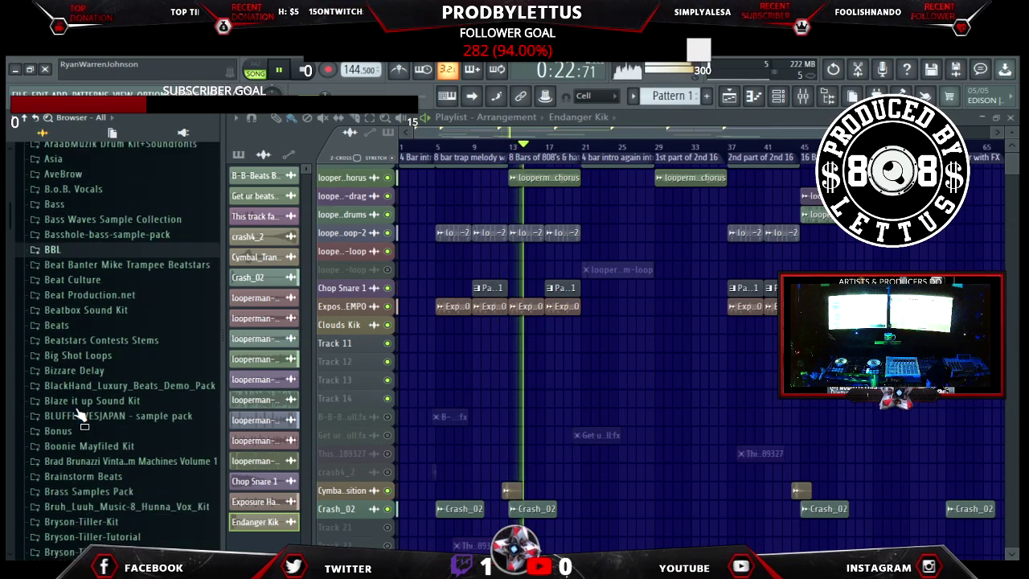
pyautogui.scroll(-6, 84, 406)
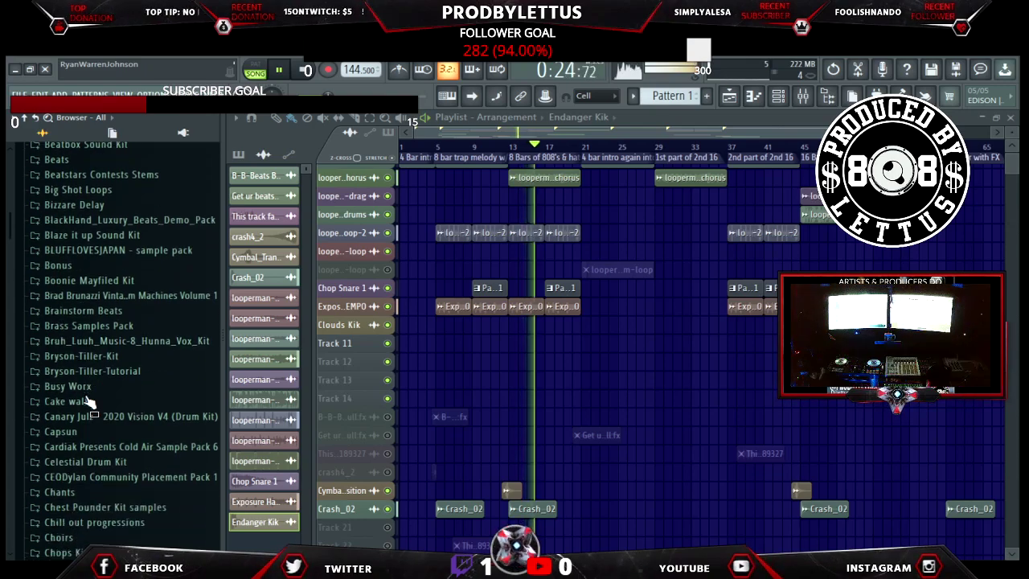
pyautogui.scroll(-6, 91, 404)
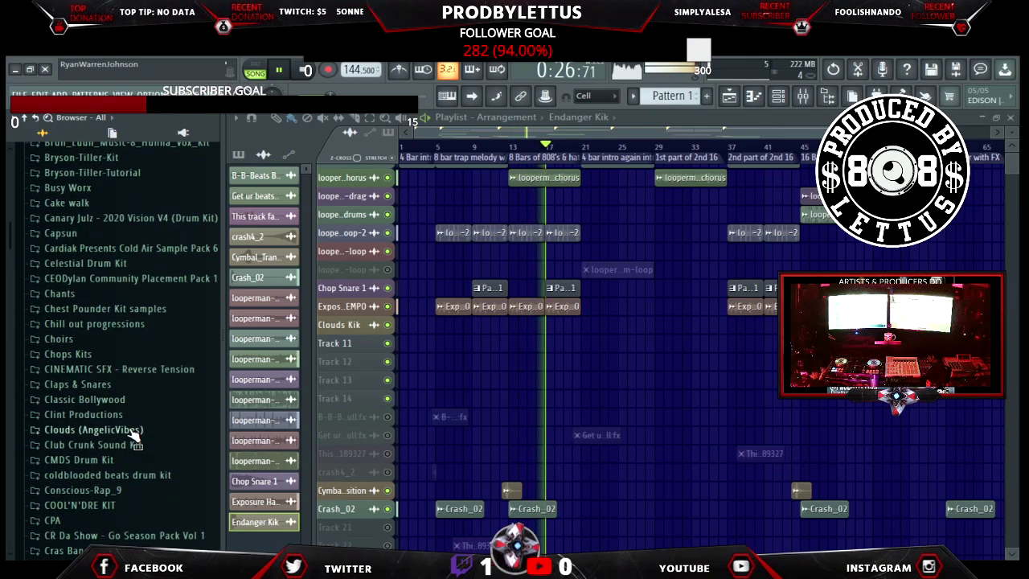
pyautogui.click(81, 520)
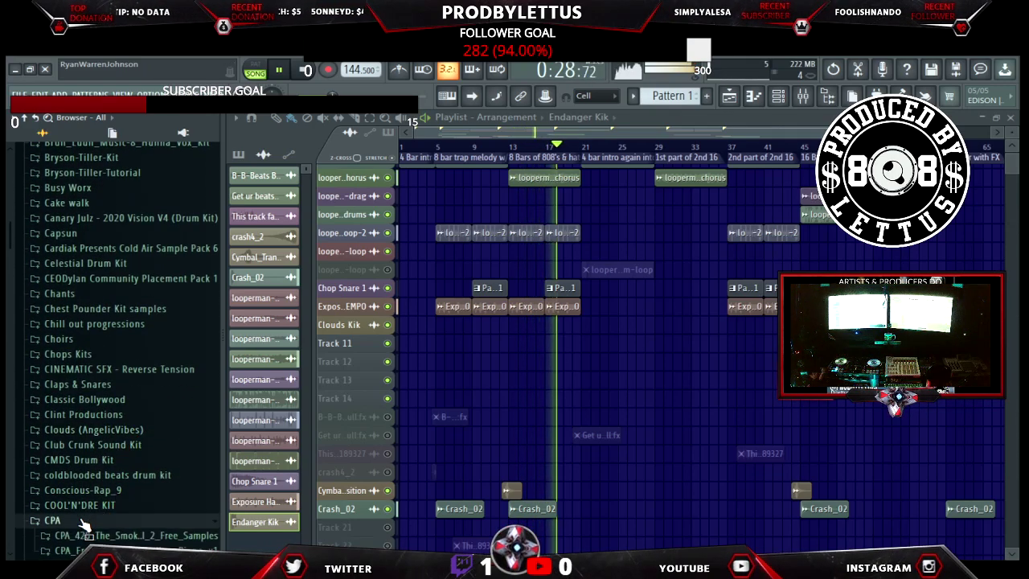
pyautogui.scroll(-8, 89, 513)
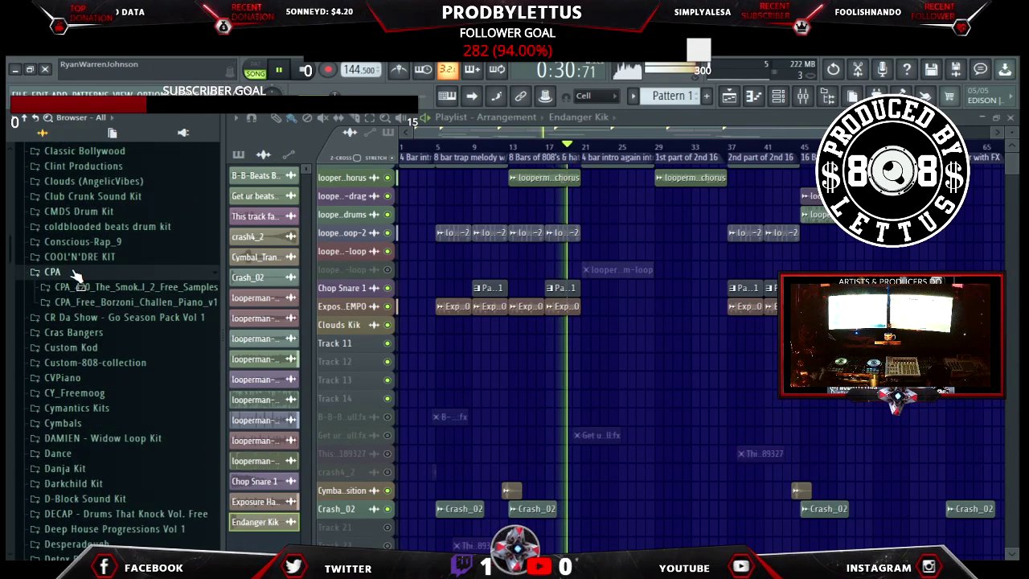
pyautogui.click(80, 287)
# Return to the BBL pack, check its subfolders once more and collapse it.
pyautogui.scroll(15, 105, 334)
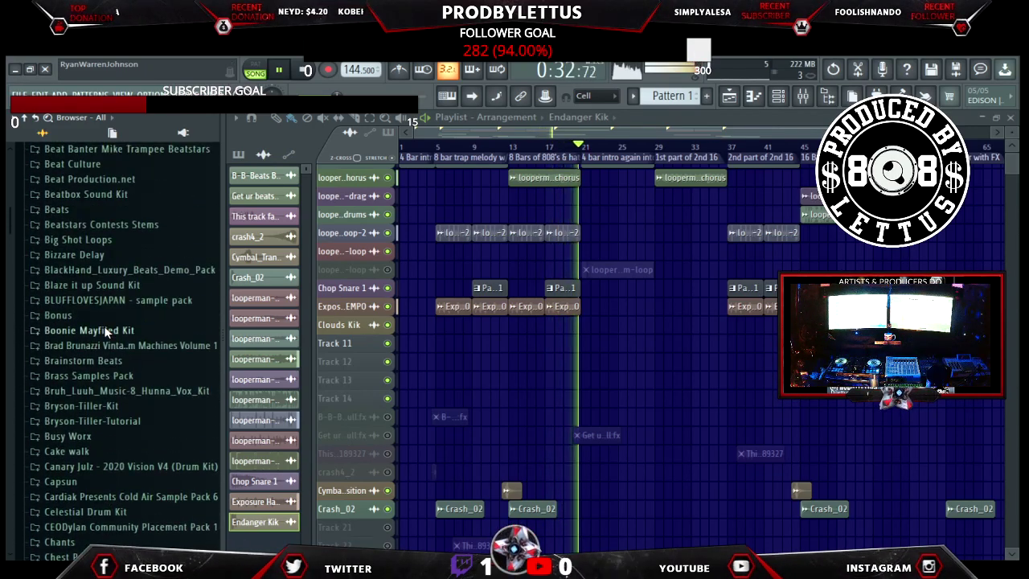
pyautogui.scroll(7, 104, 332)
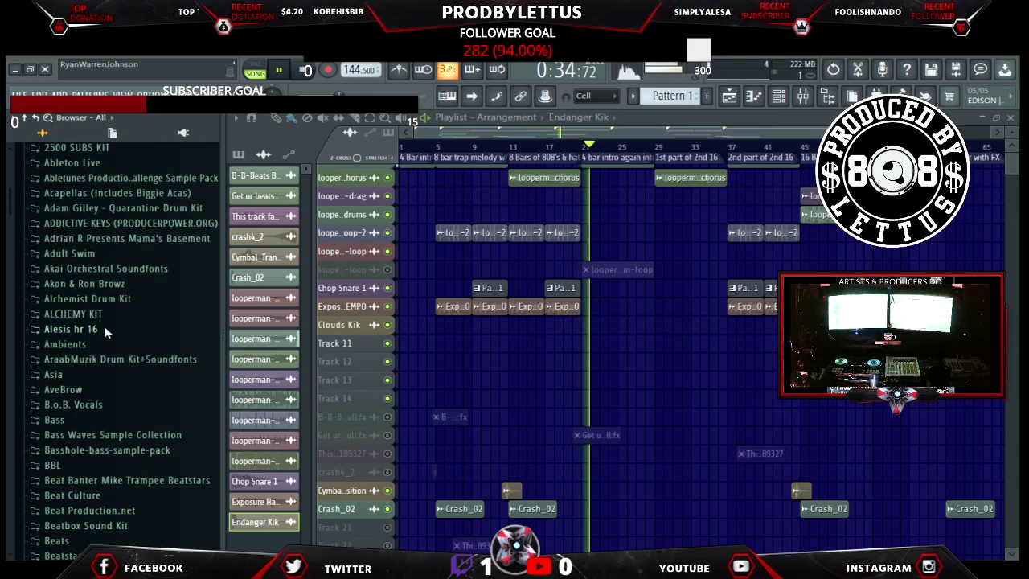
pyautogui.click(69, 465)
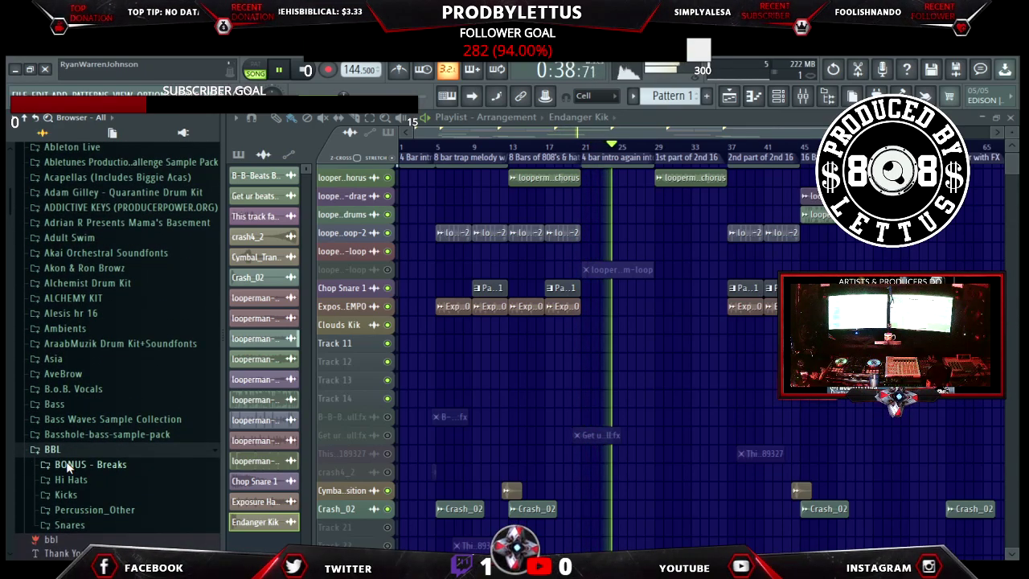
pyautogui.click(77, 450)
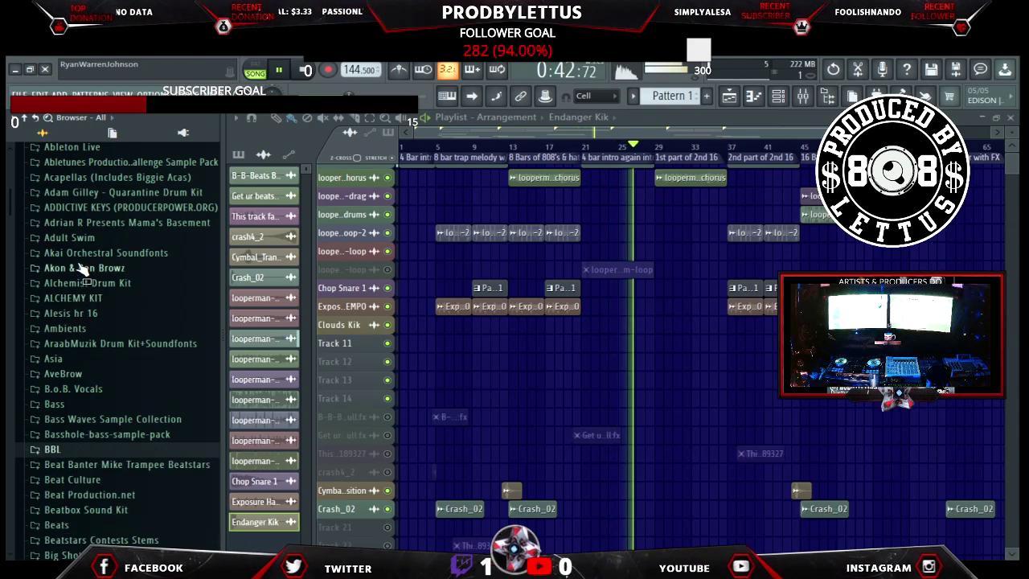
# Look through the sample library's pack folders and expand the Danja Kit folder.
pyautogui.scroll(5, 77, 277)
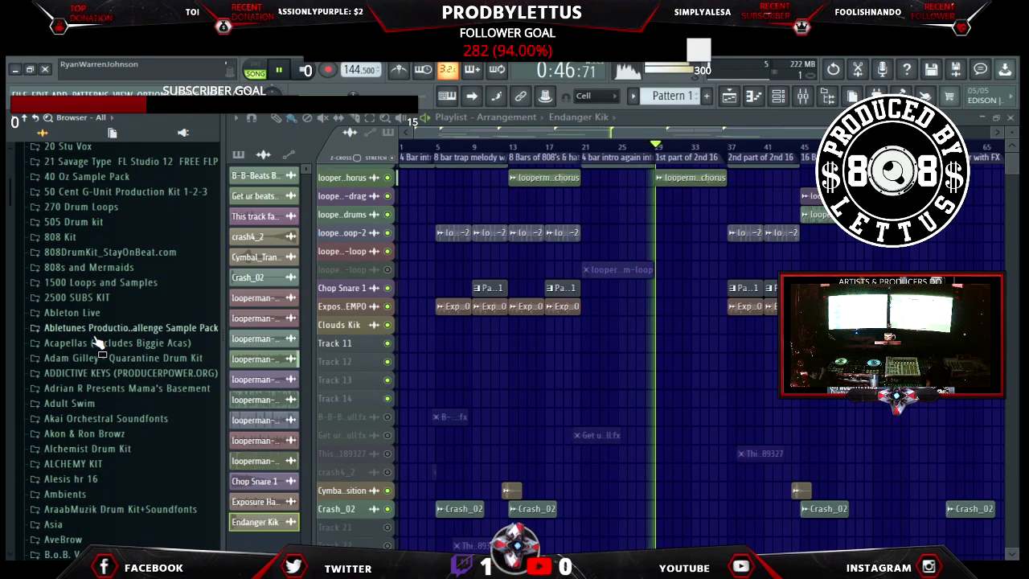
pyautogui.scroll(-3, 96, 342)
pyautogui.scroll(-5, 97, 342)
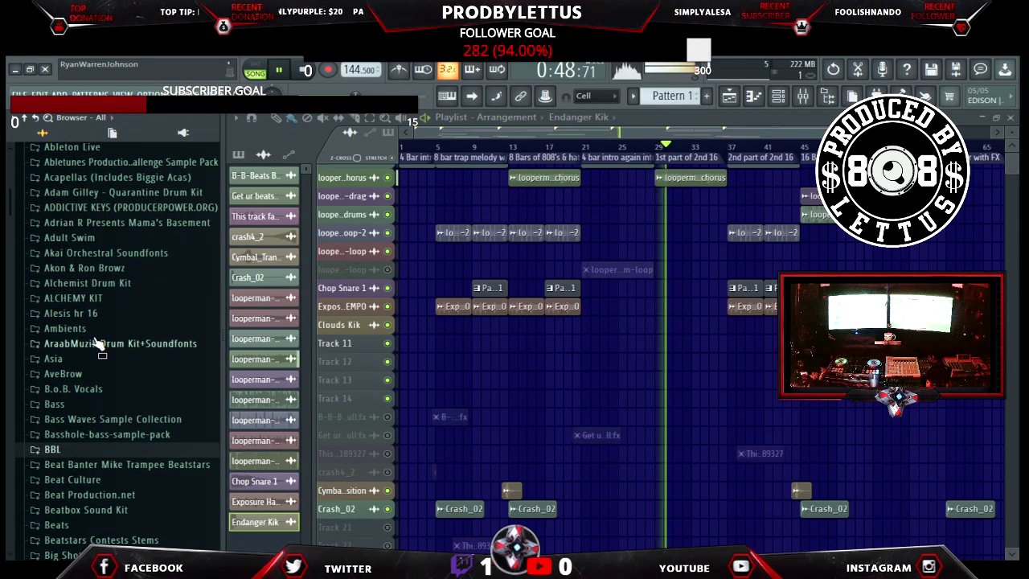
pyautogui.scroll(-8, 97, 343)
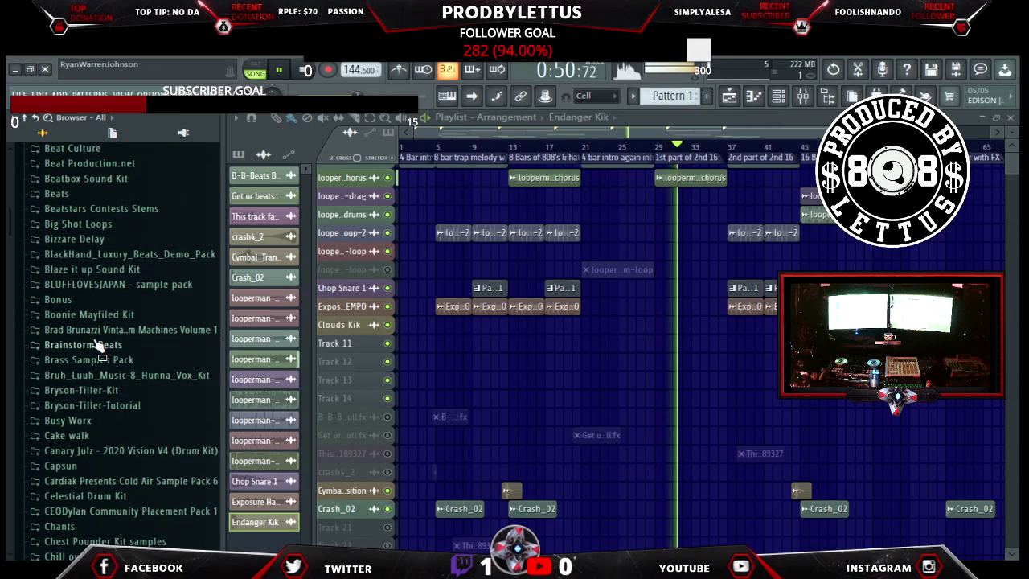
pyautogui.scroll(-13, 97, 344)
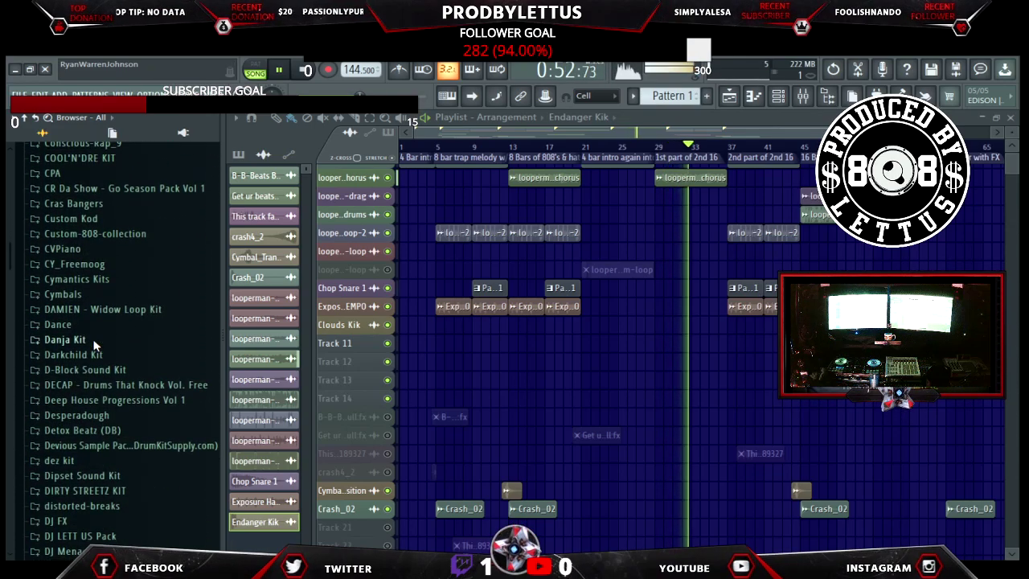
pyautogui.click(88, 340)
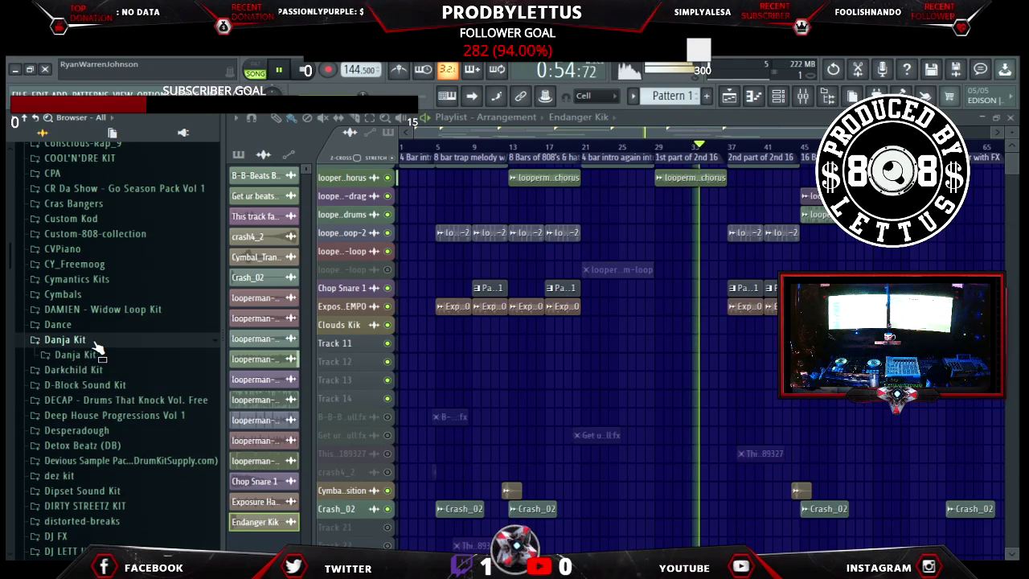
# Audition samples in the Danja Kit's Loopz & Soundz and Percussionz folders.
pyautogui.click(98, 358)
pyautogui.click(100, 371)
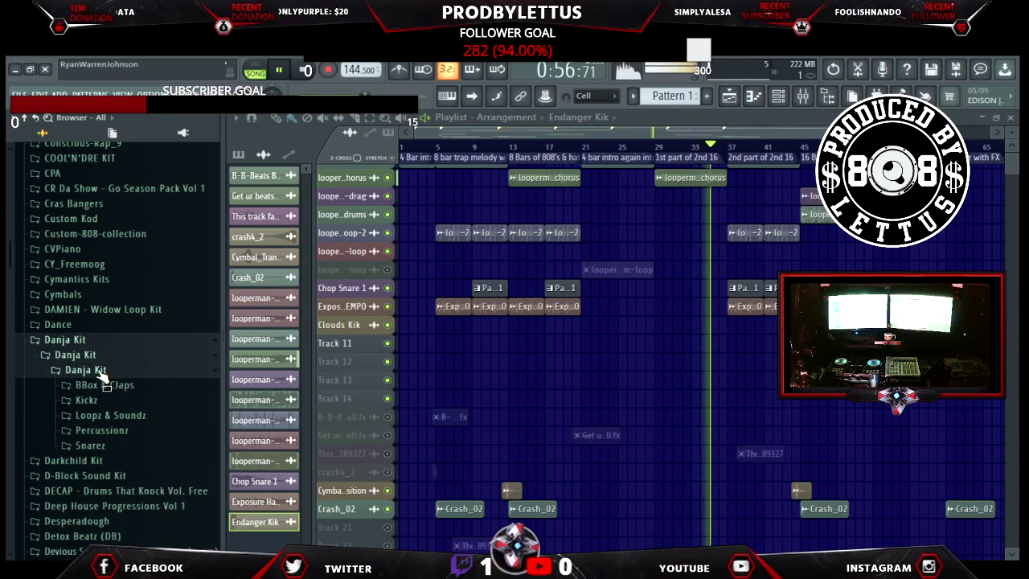
pyautogui.click(115, 415)
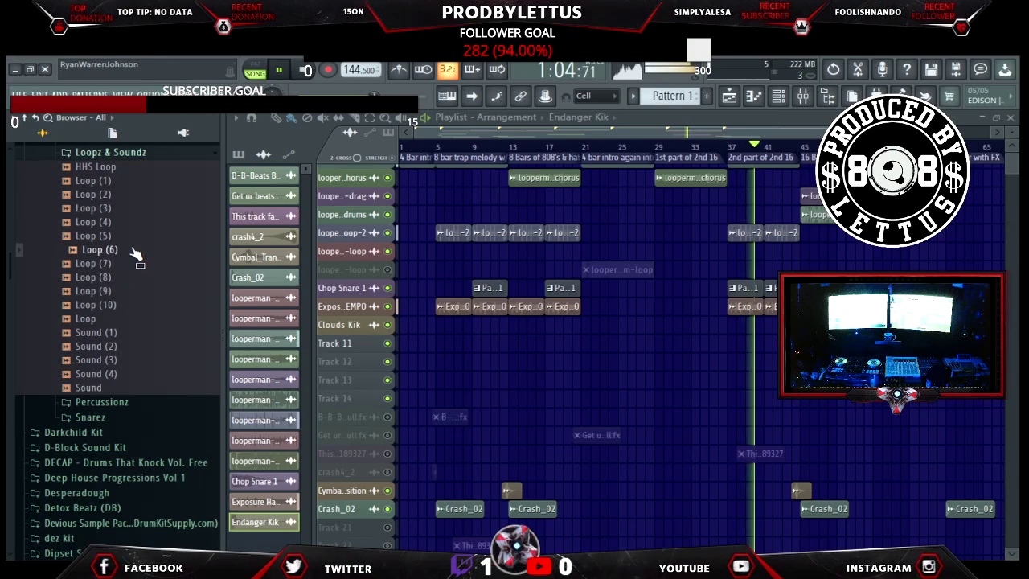
pyautogui.click(126, 169)
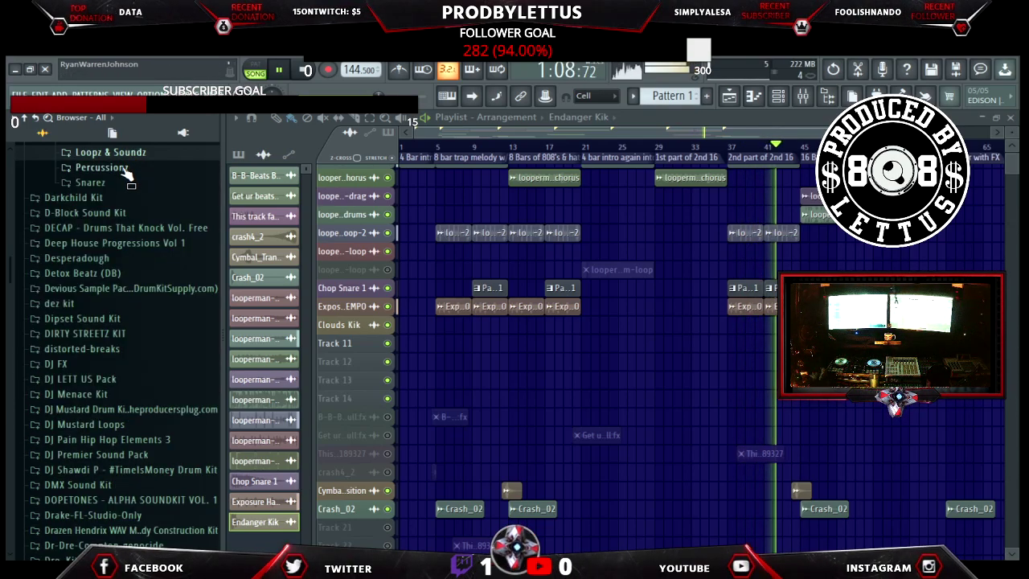
pyautogui.click(104, 167)
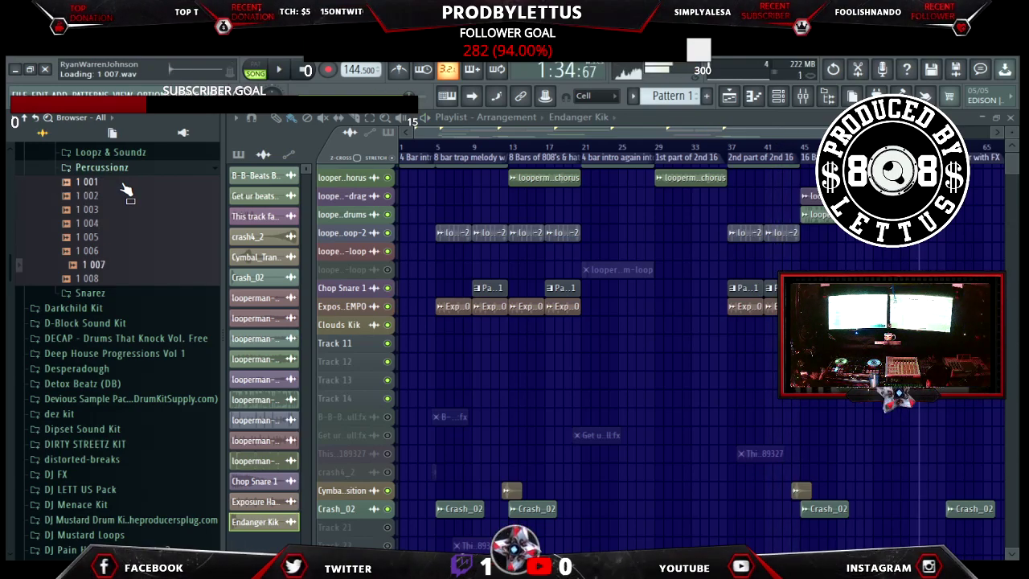
# Collapse the Danja Kit and its open subfolders.
pyautogui.press('Left')
pyautogui.press('Left')
pyautogui.press('Left')
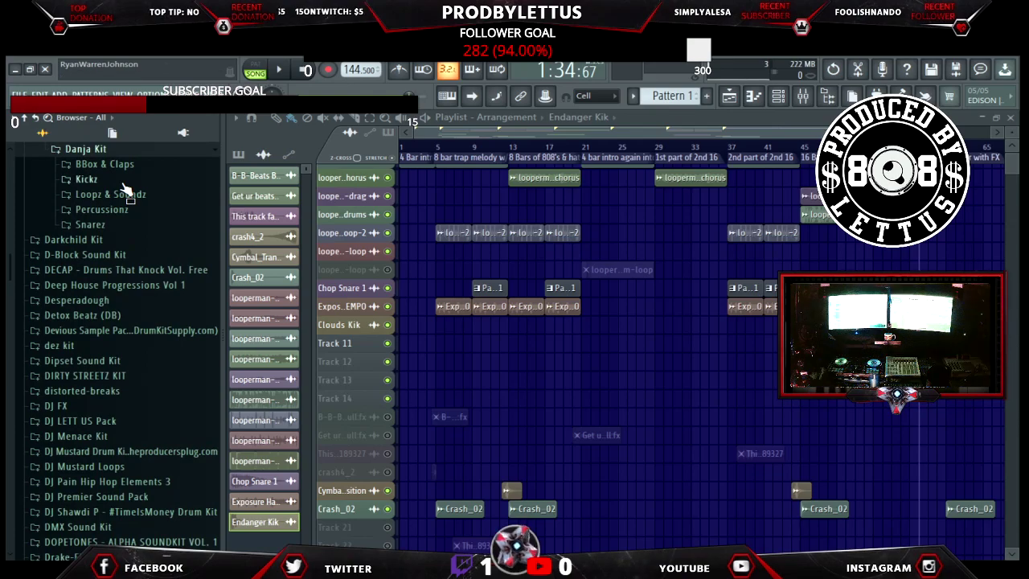
pyautogui.press('Left')
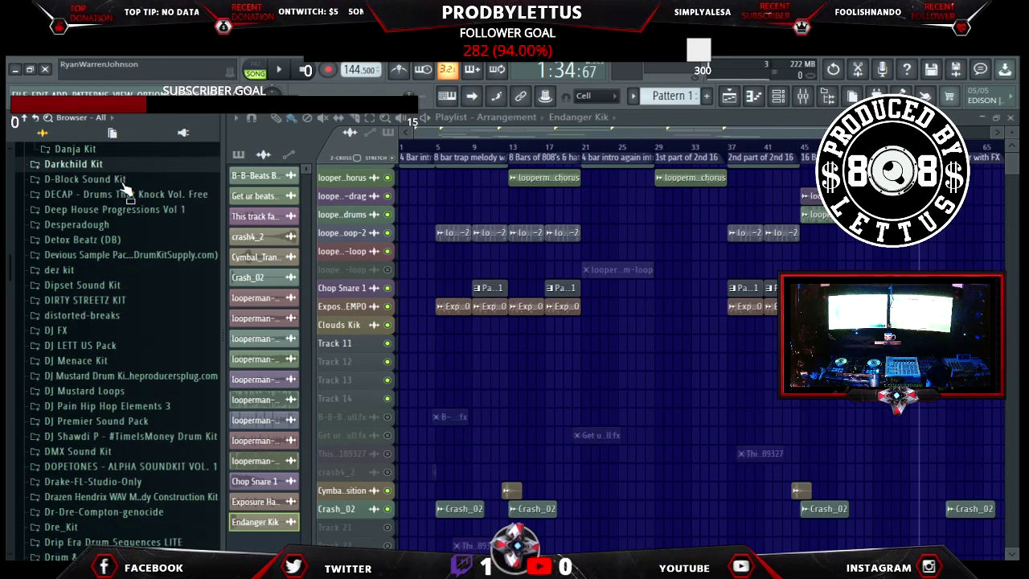
pyautogui.press('Up')
pyautogui.press('Right')
pyautogui.press('Left')
# Expand the Darkchild Kit and open its Loop & Soundz (Examples) folder.
pyautogui.press('Down')
pyautogui.press('Right')
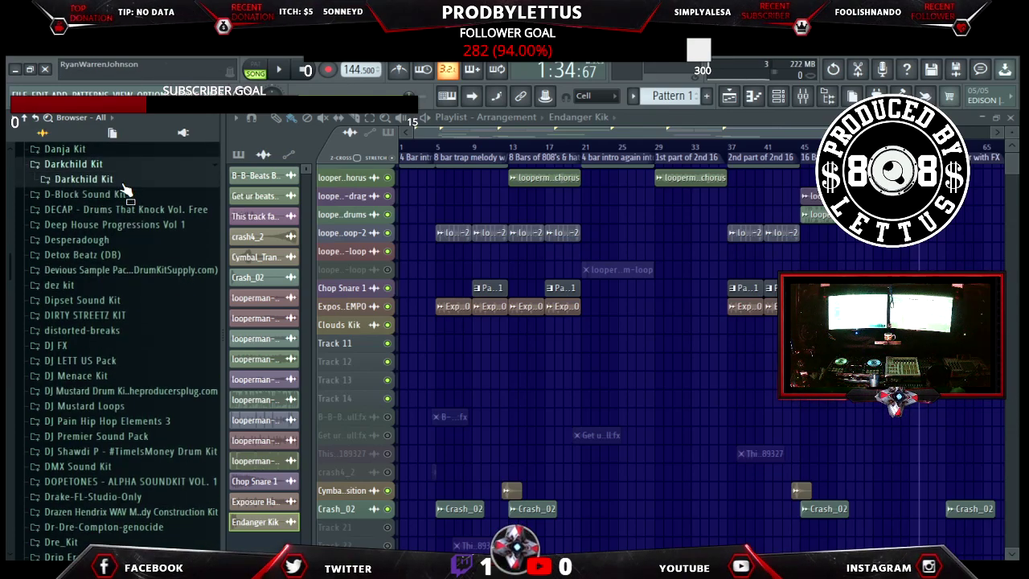
pyautogui.press('Right')
pyautogui.press('Down')
pyautogui.press('Down')
pyautogui.press('Down')
pyautogui.press('Right')
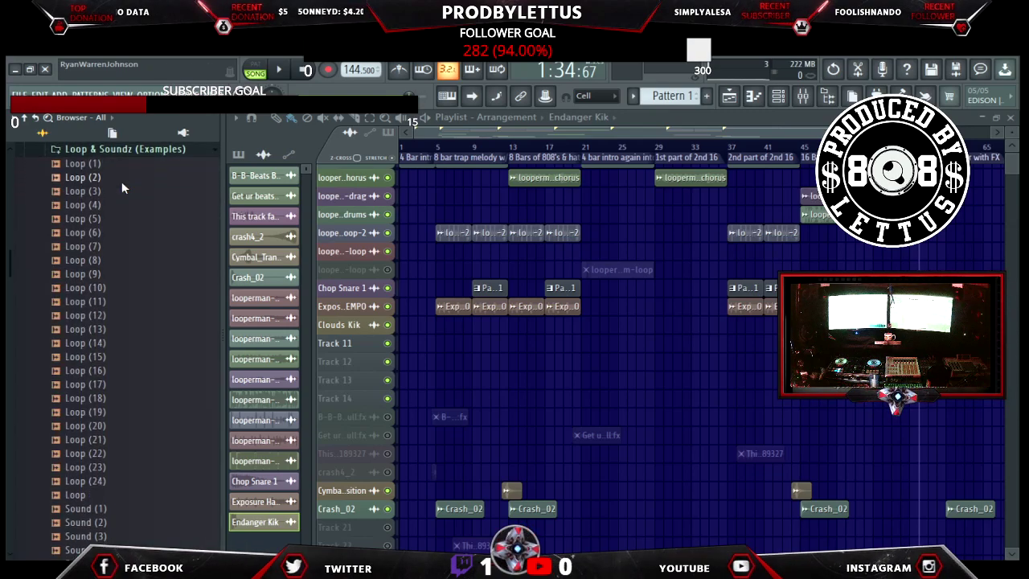
# Audition the Darkchild Kit's numbered loops and first sounds, going down the list to Sound (2).
pyautogui.press('Down')
pyautogui.press('Down')
pyautogui.press('Down')
pyautogui.press('Down')
pyautogui.press('Down')
pyautogui.press('Down')
pyautogui.press('Down')
pyautogui.press('Down')
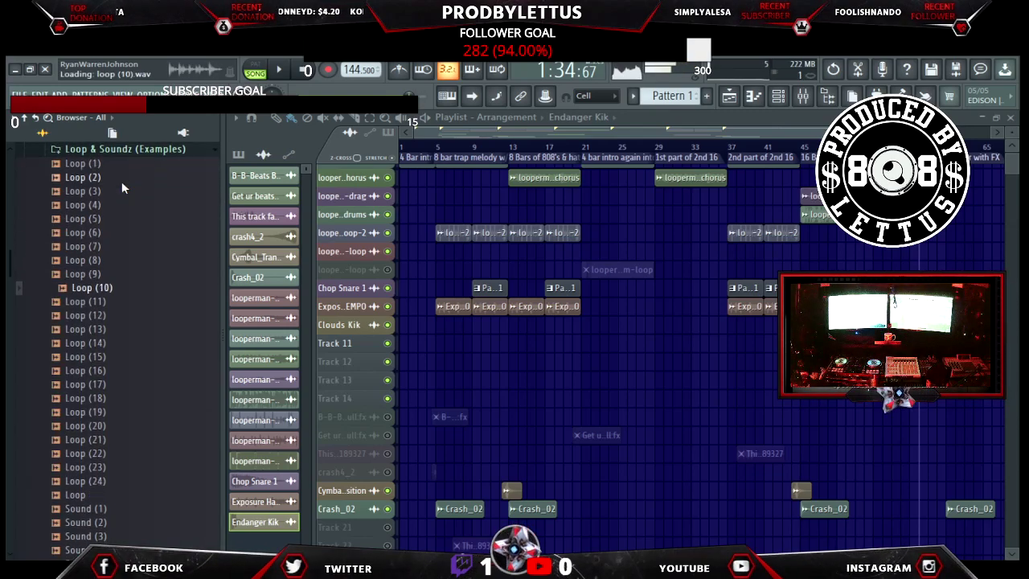
pyautogui.press('Down')
pyautogui.press('Down')
pyautogui.press('Down')
pyautogui.press('Down')
pyautogui.press('Down')
pyautogui.press('Down')
pyautogui.press('Down')
pyautogui.press('Down')
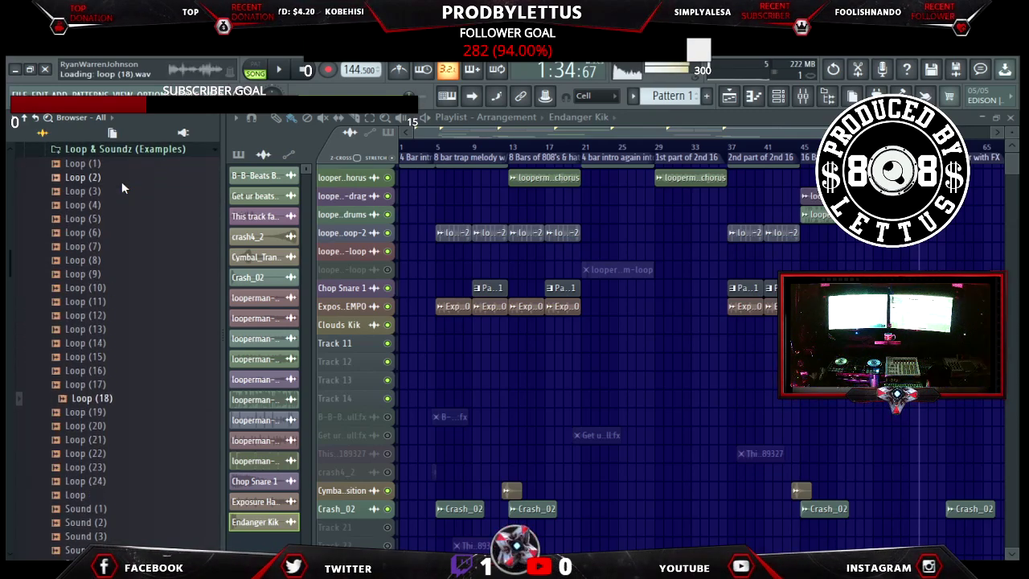
pyautogui.press('Down')
pyautogui.press('Up')
pyautogui.press('Up')
pyautogui.press('Up')
pyautogui.press('Down')
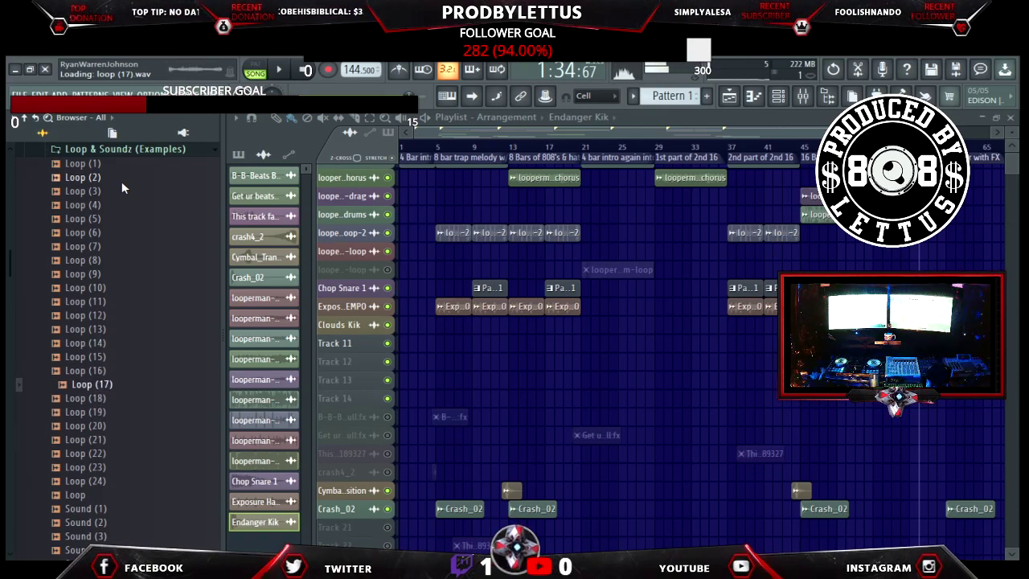
pyautogui.press('Down')
pyautogui.press('Down')
pyautogui.press('Down')
pyautogui.press('Down')
pyautogui.press('Down')
pyautogui.press('Down')
pyautogui.press('Down')
pyautogui.press('Down')
pyautogui.press('Down')
pyautogui.press('Down')
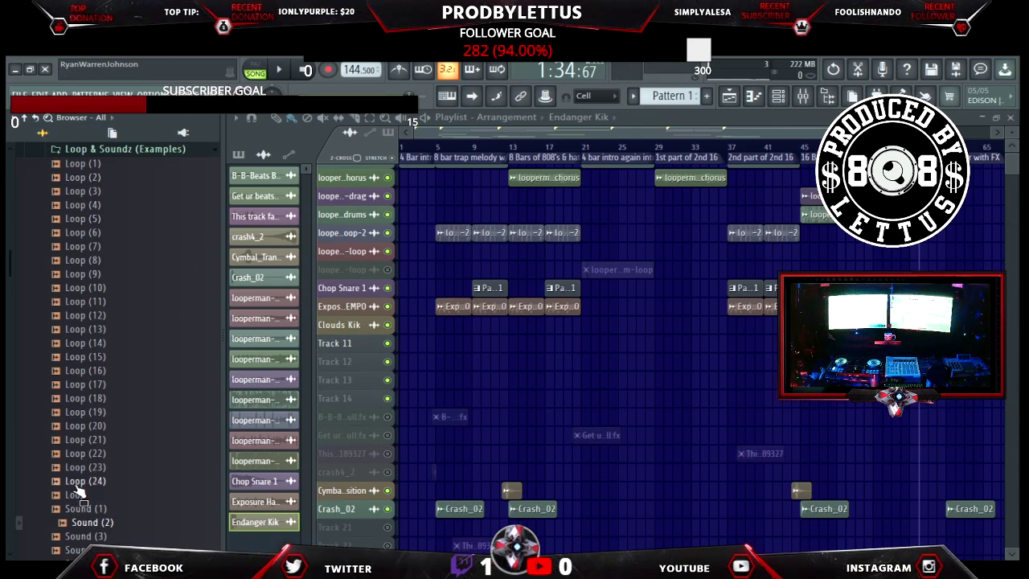
# Add the Sound (2) sample to the playlist on Track 12 and stop the song playback.
pyautogui.moveTo(74, 524); pyautogui.dragTo(81, 539)
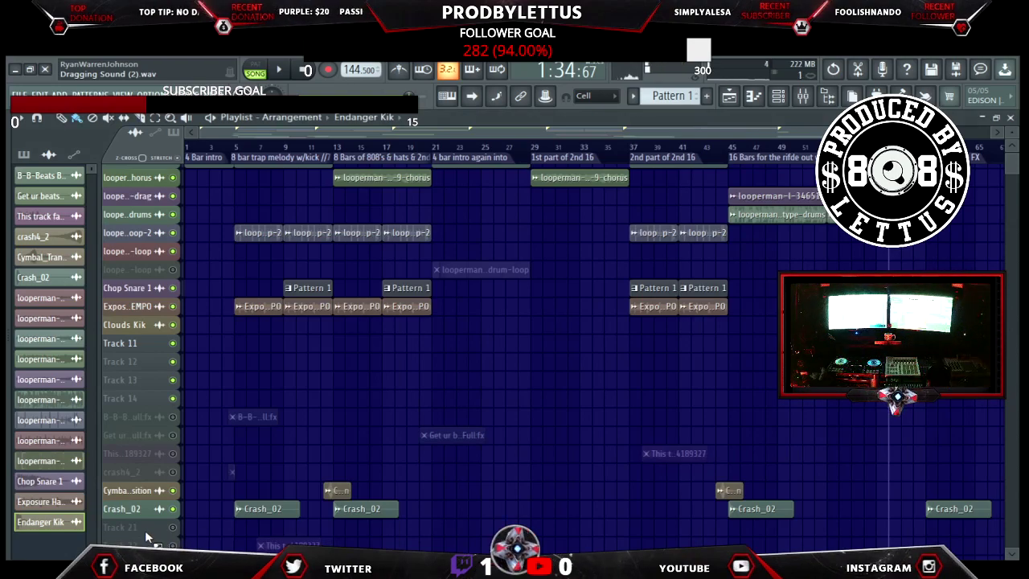
pyautogui.moveTo(145, 529); pyautogui.dragTo(140, 363)
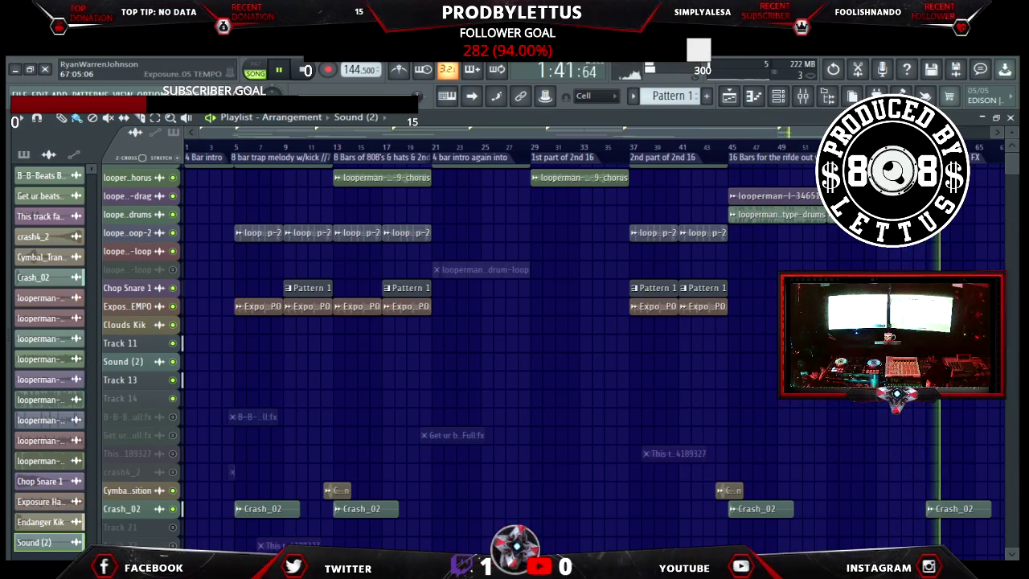
pyautogui.click(305, 70)
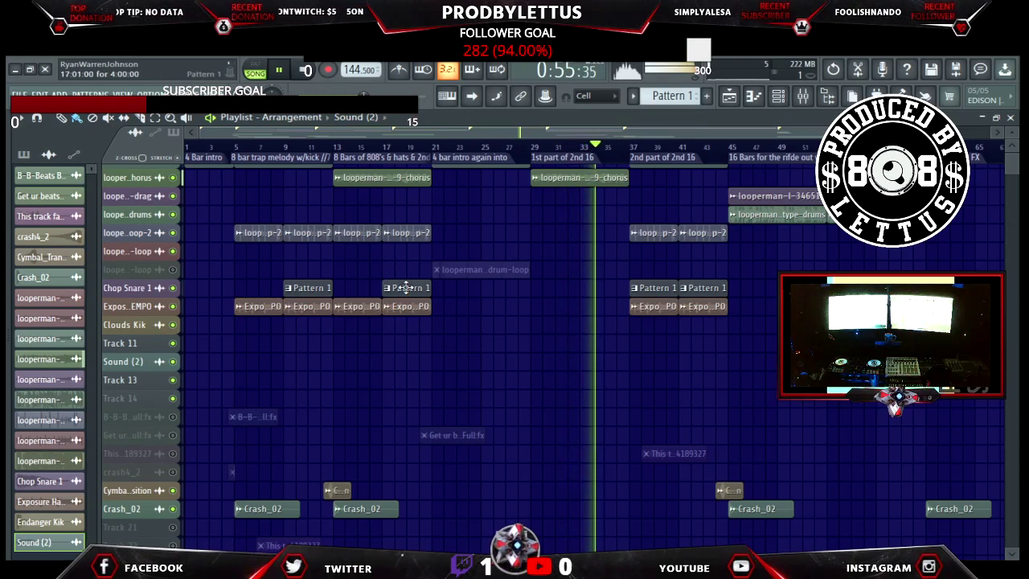
# Audition Sound (3) through Sound (9) from the Darkchild Kit with the song stopped, then collapse their folder.
pyautogui.hotkey('alt', 'F8')
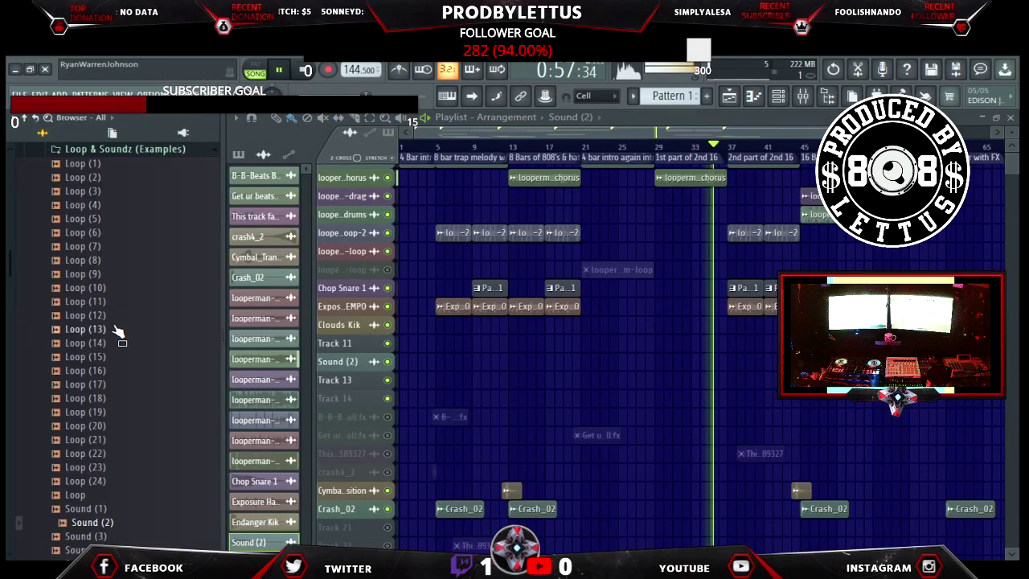
pyautogui.click(87, 536)
pyautogui.scroll(-4, 102, 523)
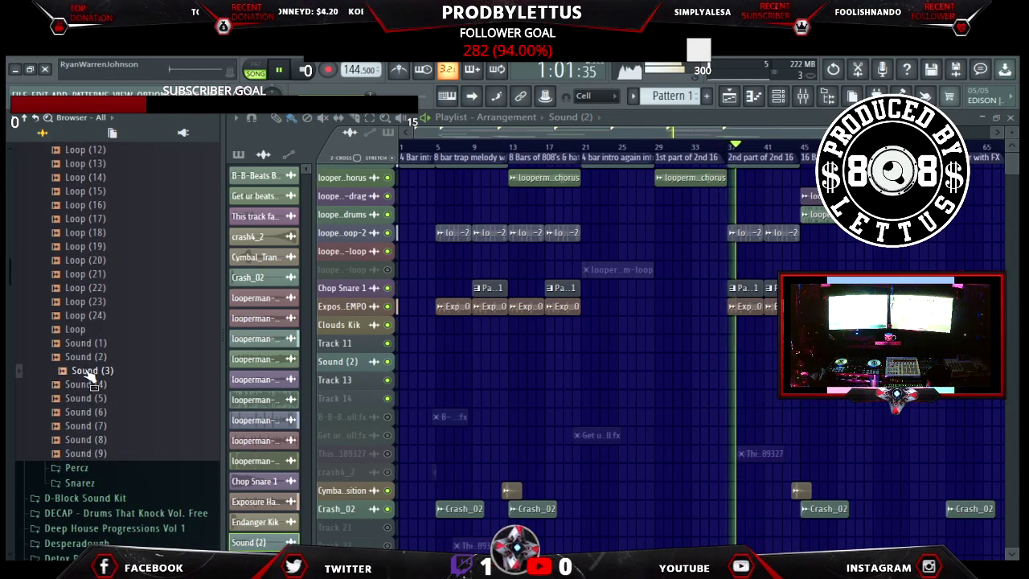
pyautogui.press('space')
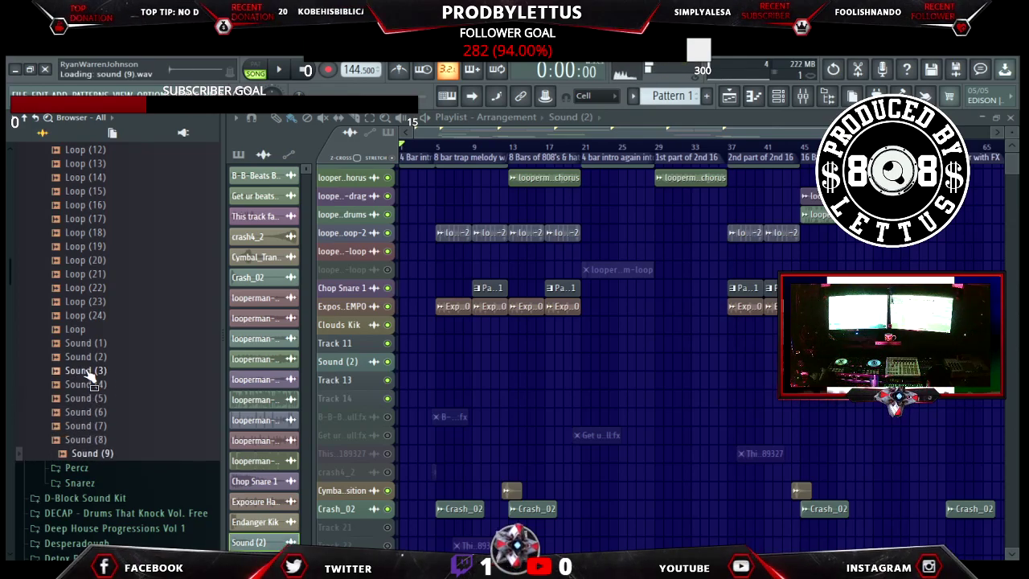
pyautogui.scroll(-5, 90, 374)
pyautogui.scroll(4, 90, 374)
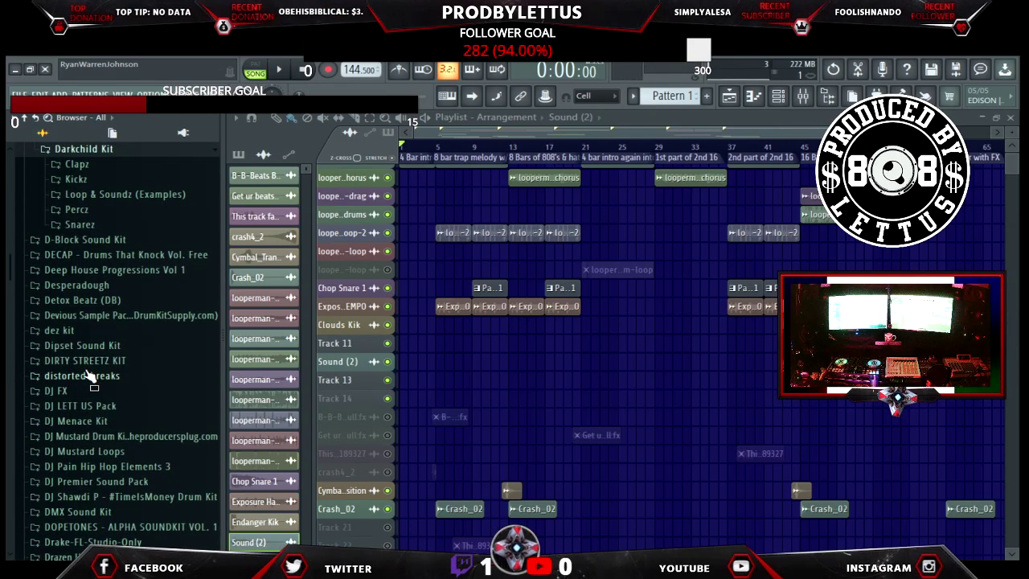
# Collapse the Darkchild Kit and look through the following packs down to the DJ kits for a sound effects folder.
pyautogui.press('Down')
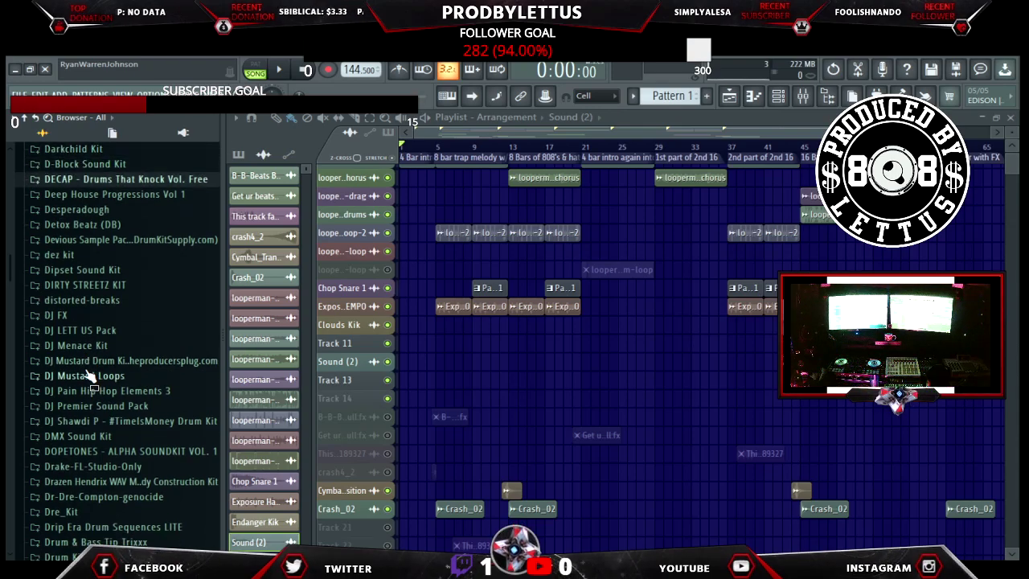
pyautogui.press('Down')
pyautogui.press('Down')
pyautogui.press('Down')
pyautogui.press('Down')
pyautogui.press('Down')
pyautogui.press('Down')
pyautogui.press('Down')
pyautogui.press('Down')
pyautogui.press('Down')
pyautogui.press('Down')
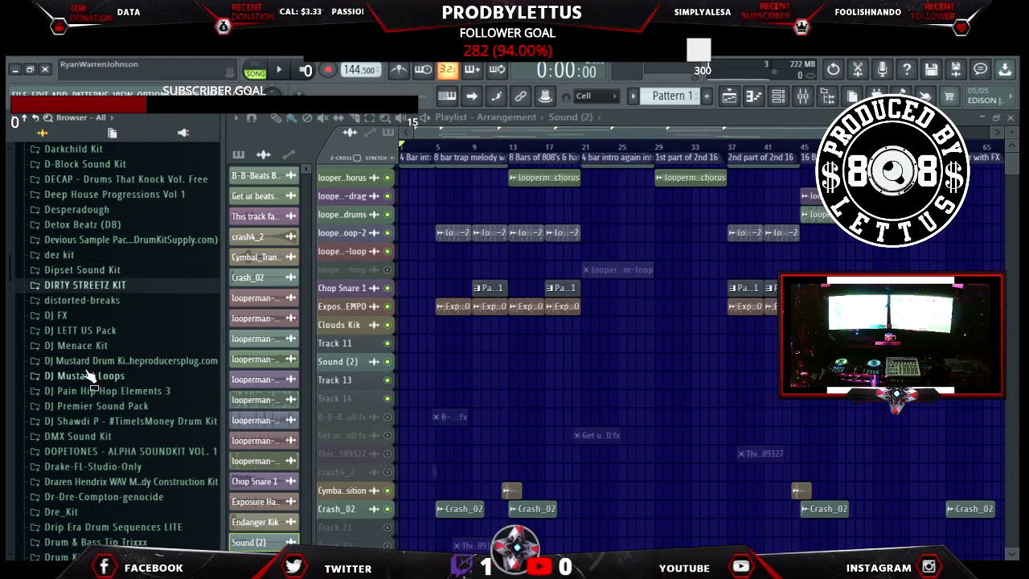
pyautogui.press('Down')
pyautogui.press('Down')
pyautogui.press('Down')
pyautogui.press('Down')
pyautogui.press('Up')
pyautogui.press('Up')
pyautogui.press('Up')
pyautogui.press('Up')
pyautogui.press('Up')
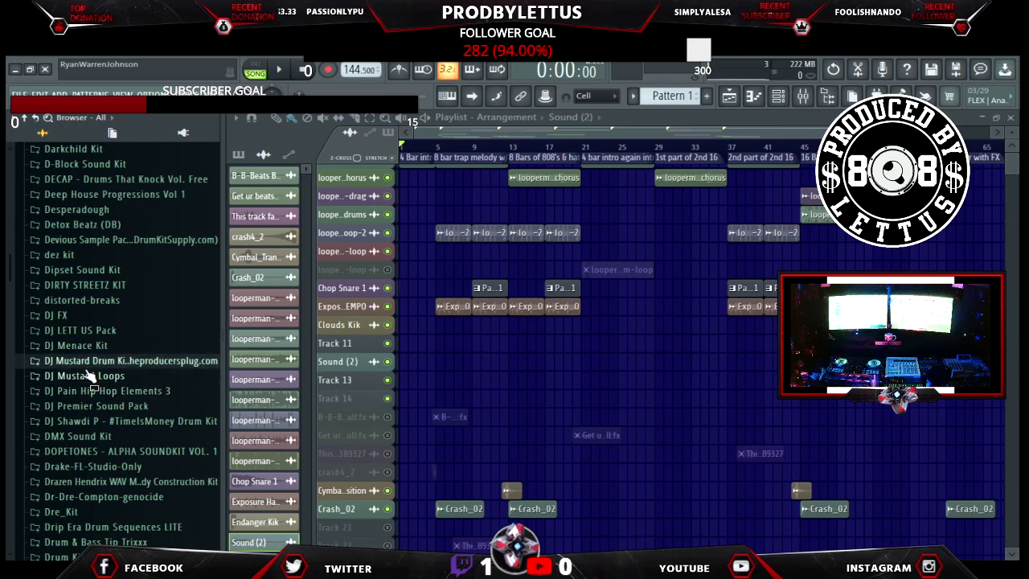
# Audition the first samples in the DJ FX pack's Sound effects folder, including A Who dem, then collapse the folder.
pyautogui.press('Right')
pyautogui.press('Down')
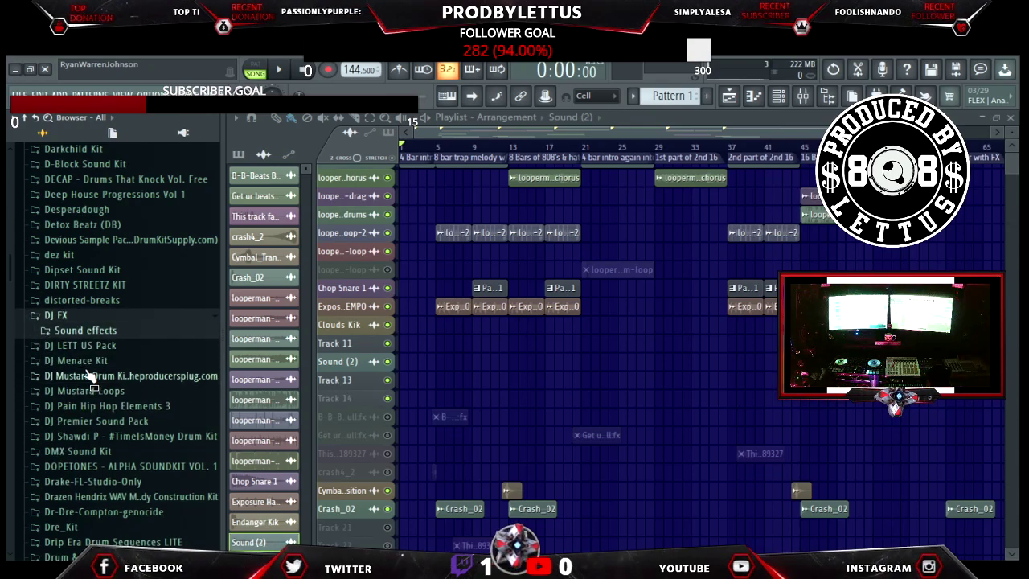
pyautogui.press('Right')
pyautogui.press('Down')
pyautogui.press('Down')
pyautogui.press('Down')
pyautogui.press('Down')
pyautogui.press('Down')
pyautogui.press('Down')
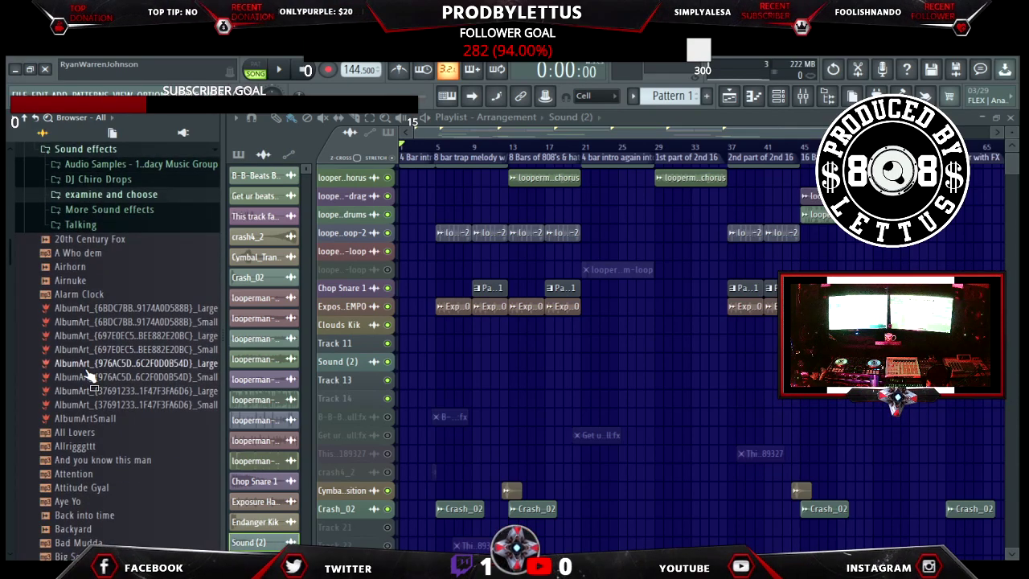
pyautogui.press('Down')
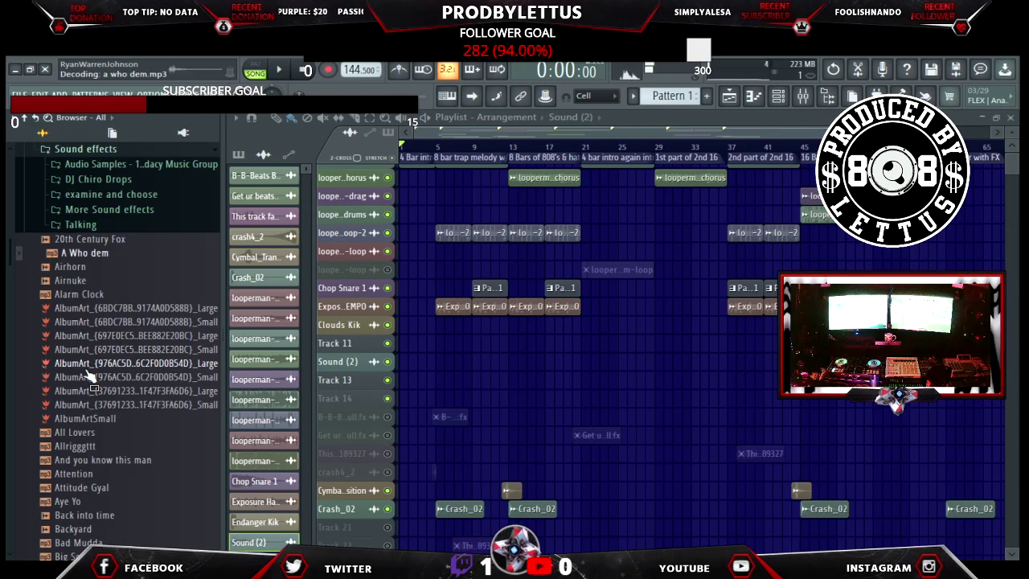
pyautogui.press('Left')
pyautogui.press('Left')
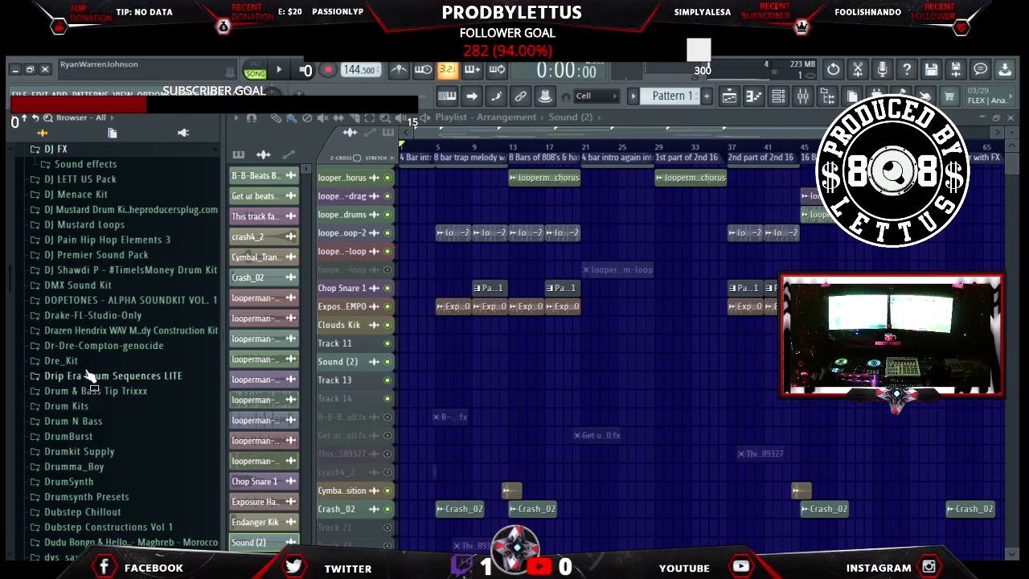
# Expand the DJ LETT US Pack and open its FX folder.
pyautogui.press('Down')
pyautogui.press('Right')
pyautogui.press('Down')
pyautogui.press('Down')
pyautogui.press('Down')
pyautogui.press('Down')
pyautogui.press('Down')
pyautogui.press('Down')
pyautogui.press('Down')
pyautogui.press('Down')
pyautogui.press('Down')
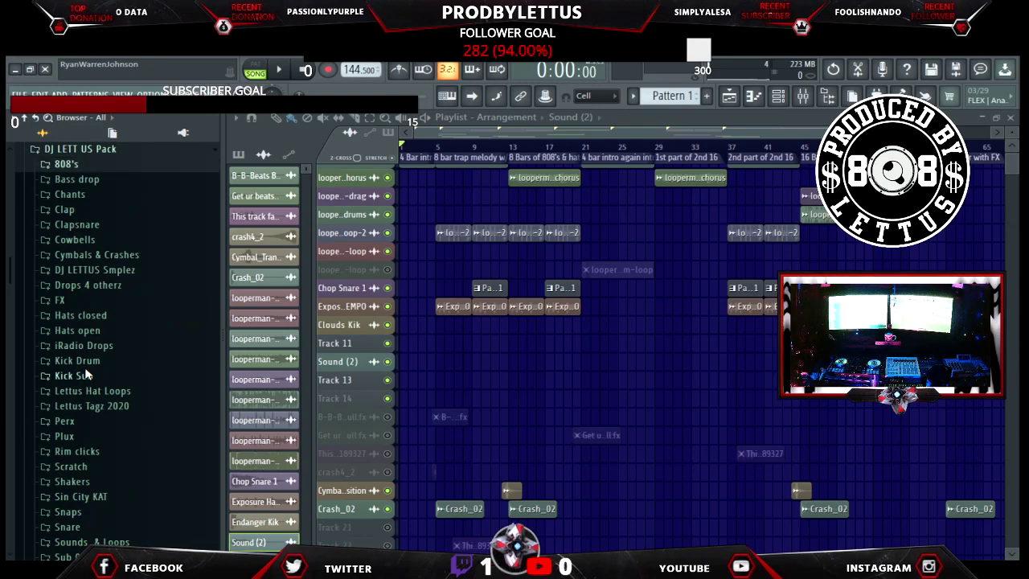
pyautogui.press('Down')
pyautogui.press('Down')
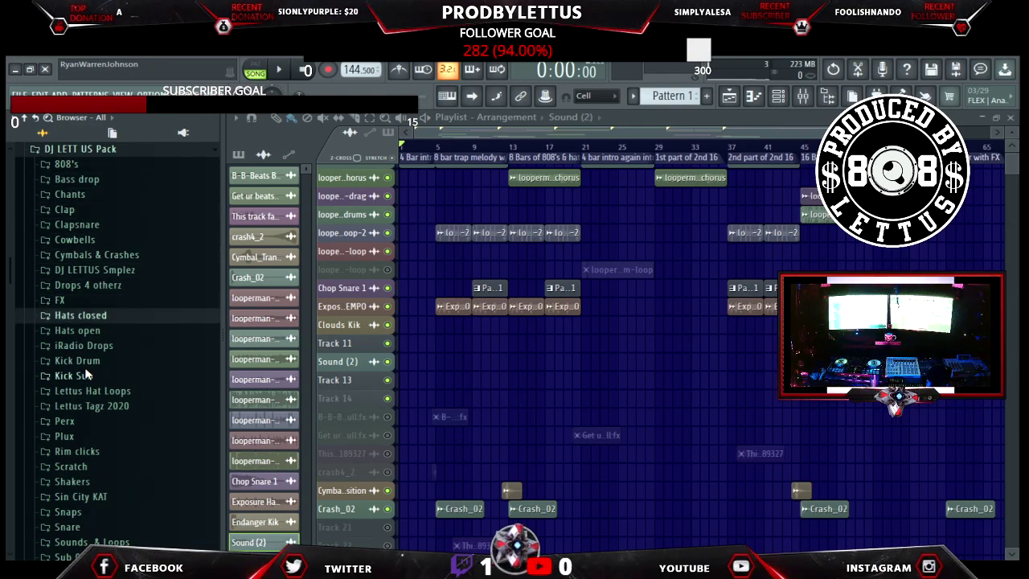
pyautogui.press('Up')
pyautogui.press('Up')
pyautogui.press('Down')
pyautogui.press('Right')
# Audition the FX folder's samples from Blow Horn through the DJ LETT US Vinyl sounds to Effect (9).
pyautogui.press('Down')
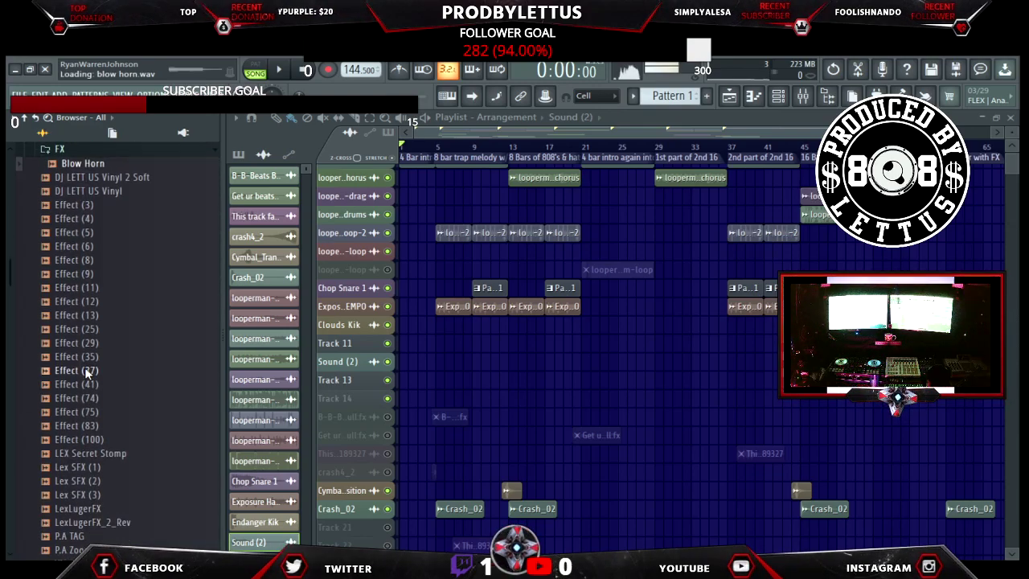
pyautogui.press('Down')
pyautogui.press('Down')
pyautogui.press('Down')
pyautogui.press('Down')
pyautogui.press('Down')
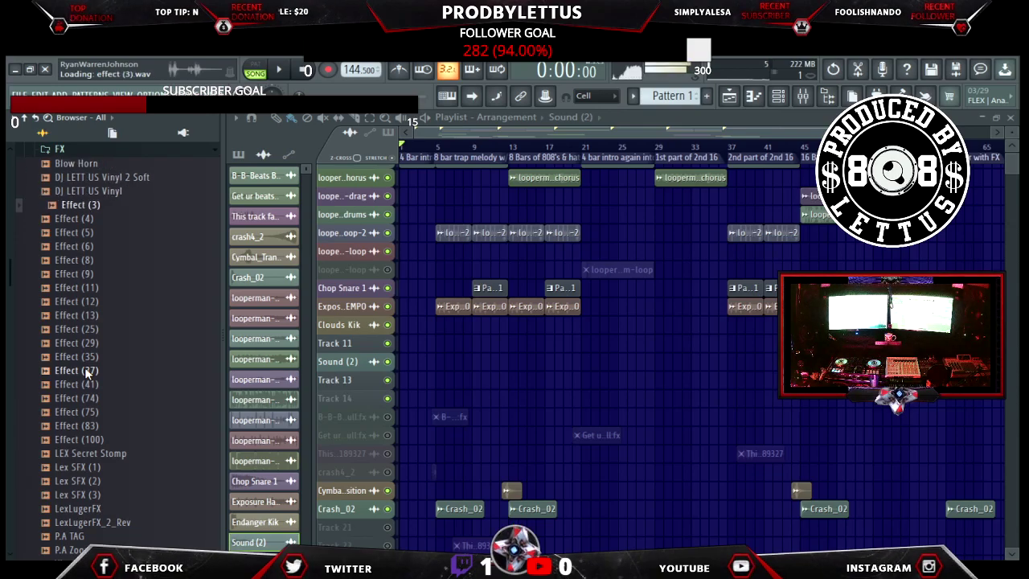
pyautogui.press('Down')
pyautogui.press('Down')
pyautogui.press('Down')
pyautogui.press('Down')
pyautogui.press('Down')
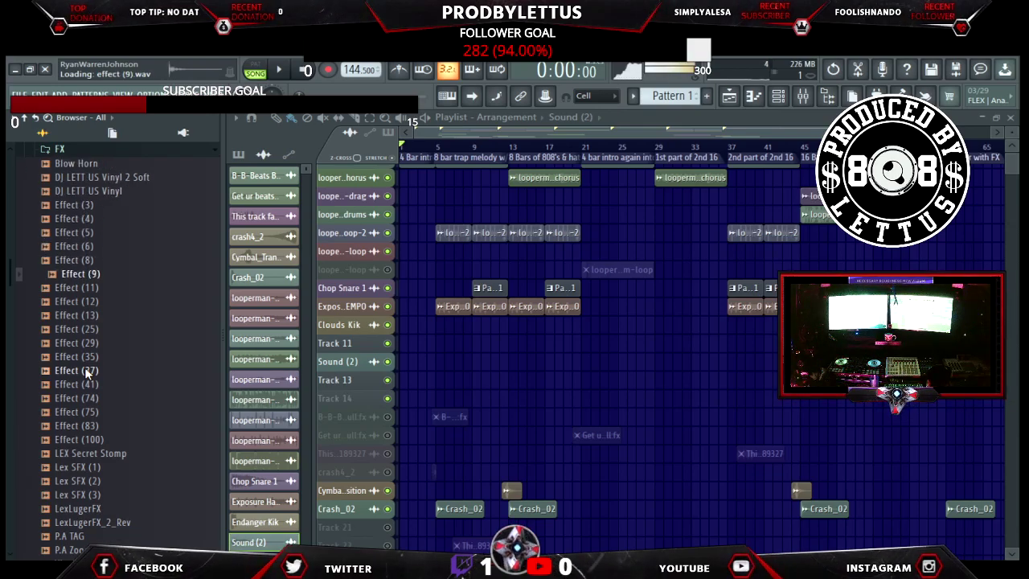
# Audition the numbered effect samples from Effect (11) through Effect (100).
pyautogui.press('Down')
pyautogui.press('Down')
pyautogui.press('Down')
pyautogui.press('Down')
pyautogui.press('Down')
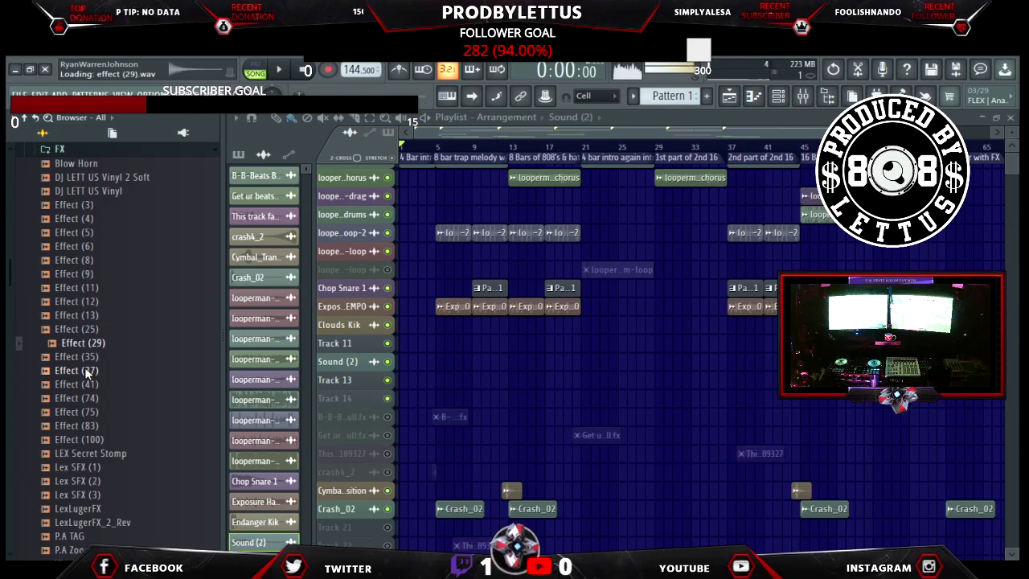
pyautogui.press('Down')
pyautogui.press('Down')
pyautogui.press('Down')
pyautogui.press('Down')
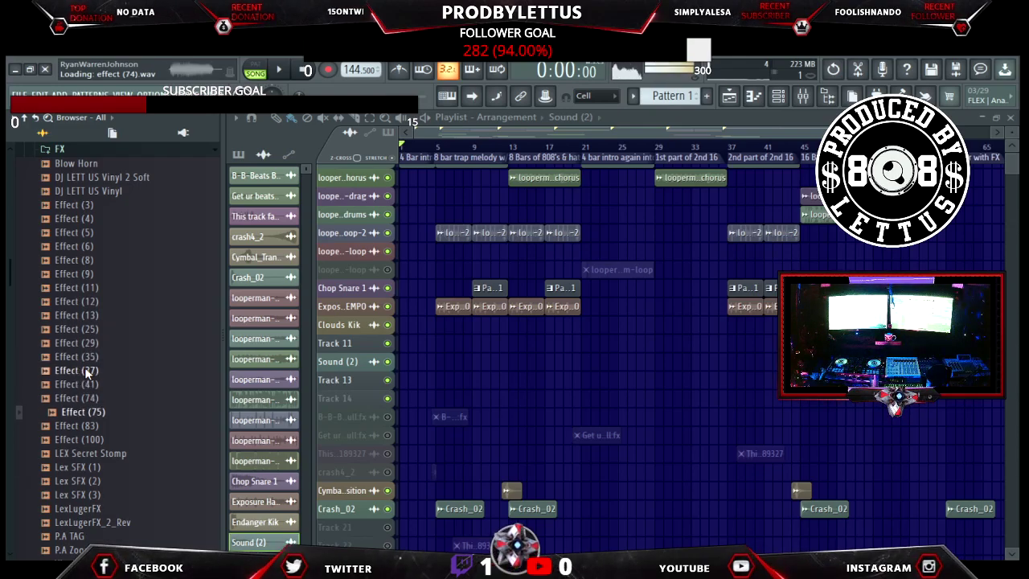
pyautogui.press('Down')
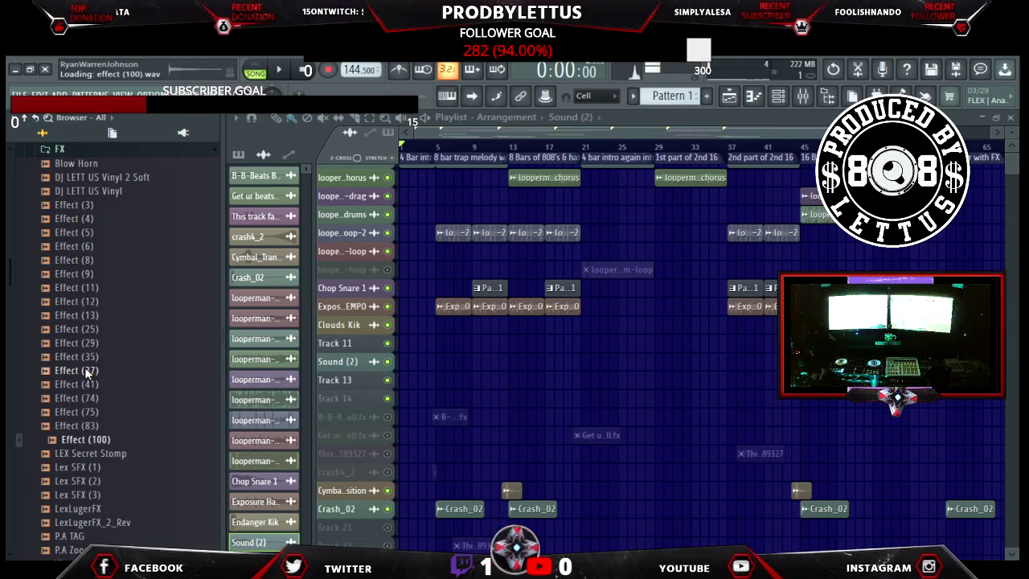
# Audition the remaining FX samples from LEX Secret Stomp through the Lex SFX, LexLuger, P.A and Vinyl sounds, then collapse the folder.
pyautogui.press('Down')
pyautogui.press('Down')
pyautogui.press('Down')
pyautogui.press('Down')
pyautogui.press('Down')
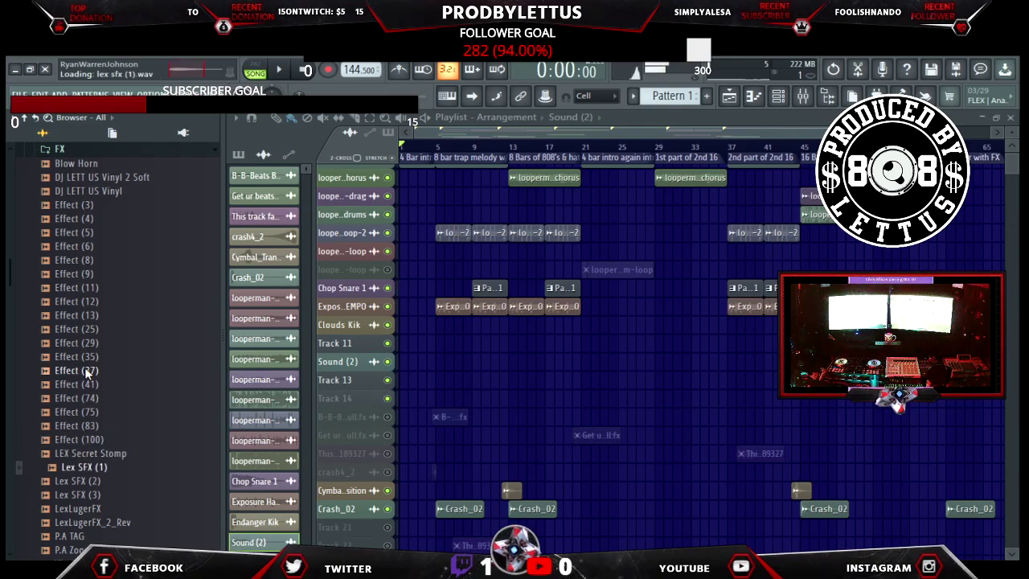
pyautogui.press('Down')
pyautogui.press('Down')
pyautogui.press('Down')
pyautogui.press('Down')
pyautogui.press('Down')
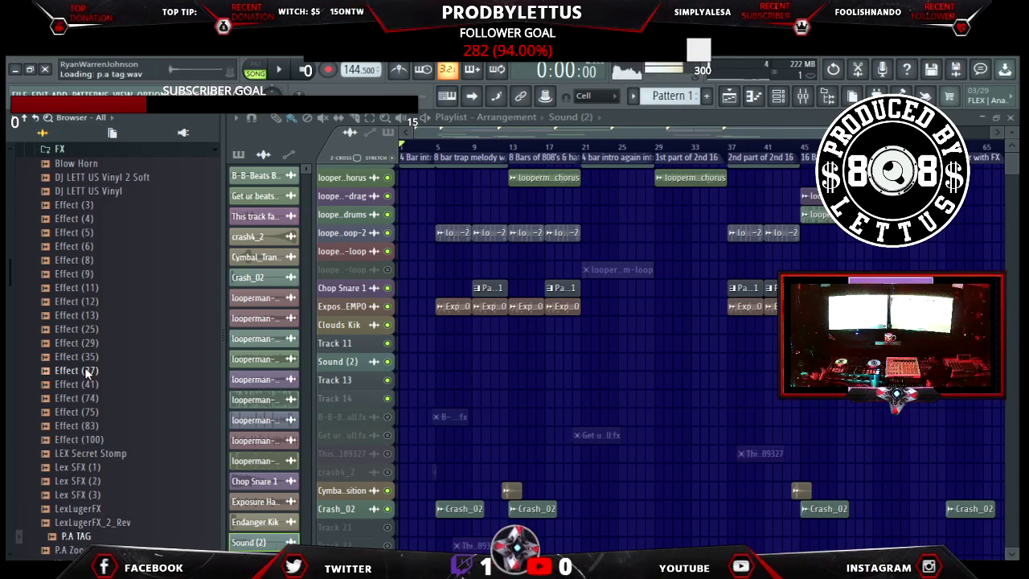
pyautogui.press('Down')
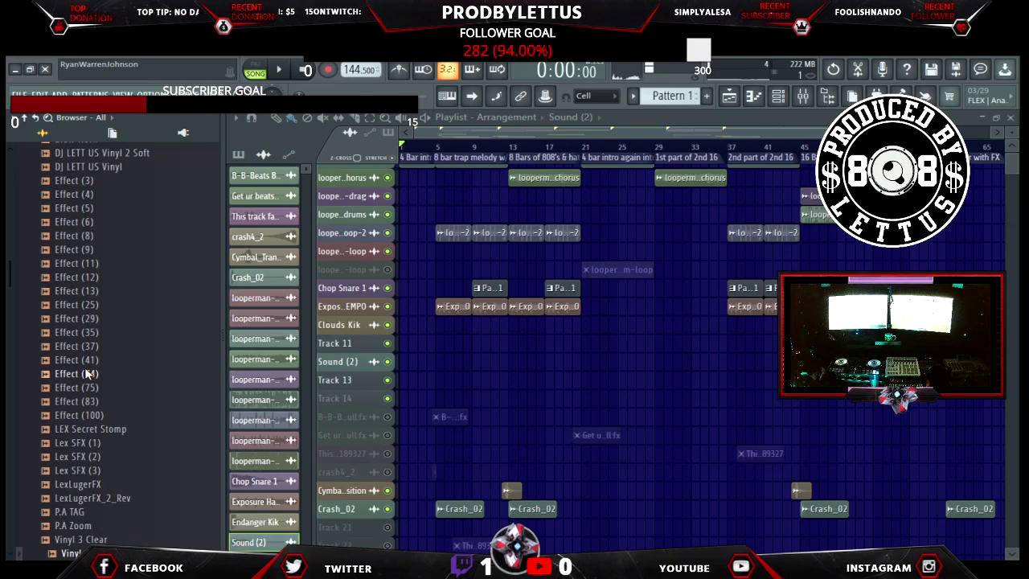
pyautogui.press('Right')
pyautogui.scroll(-3, 85, 369)
pyautogui.scroll(7, 84, 369)
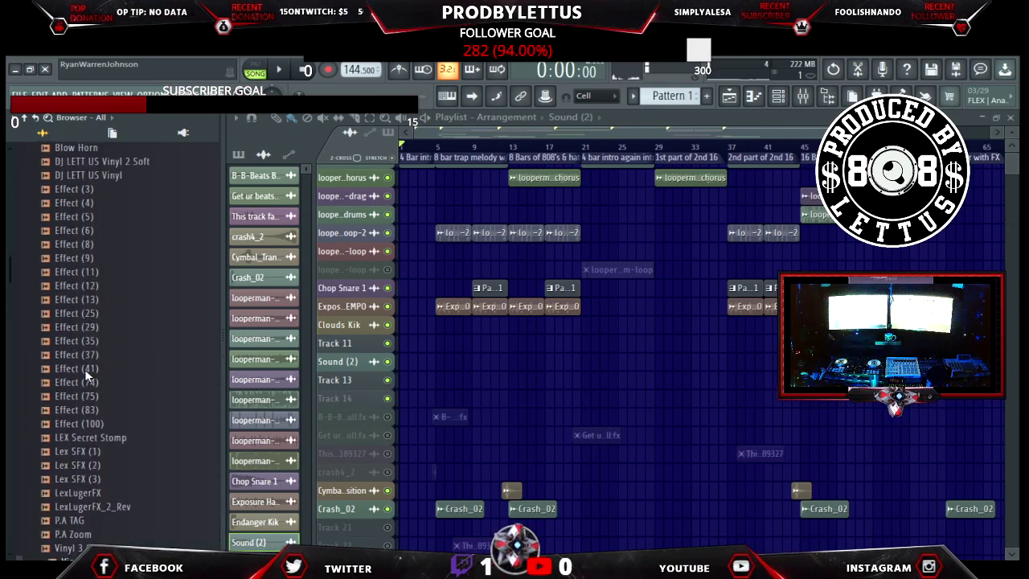
pyautogui.click(59, 290)
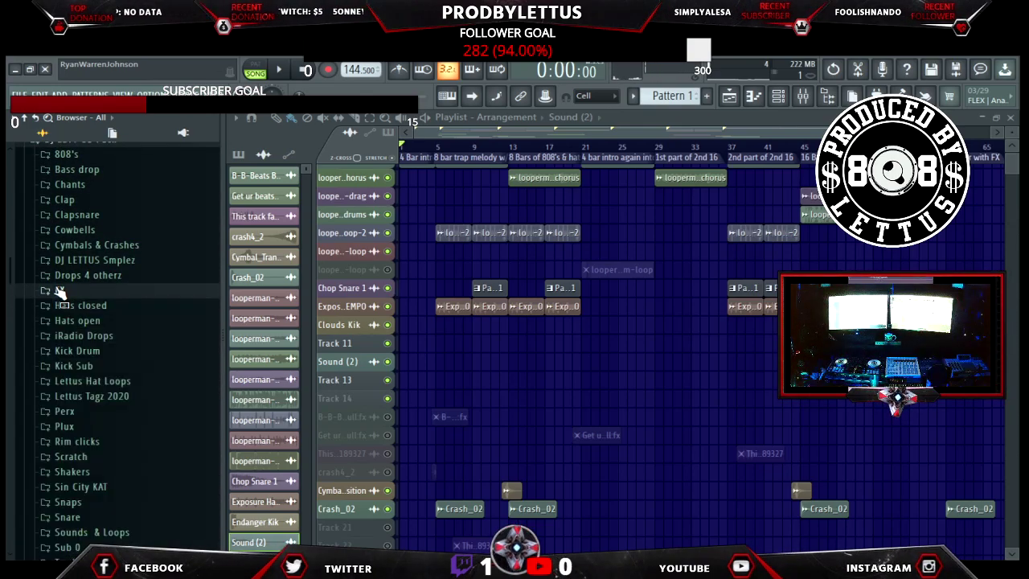
# Audition Cymbal_Transition, Cymbal_Ride, Cymbal_China and both Lex Cymbal samples in the Cymbals & Crashes folder, then collapse it.
pyautogui.click(86, 246)
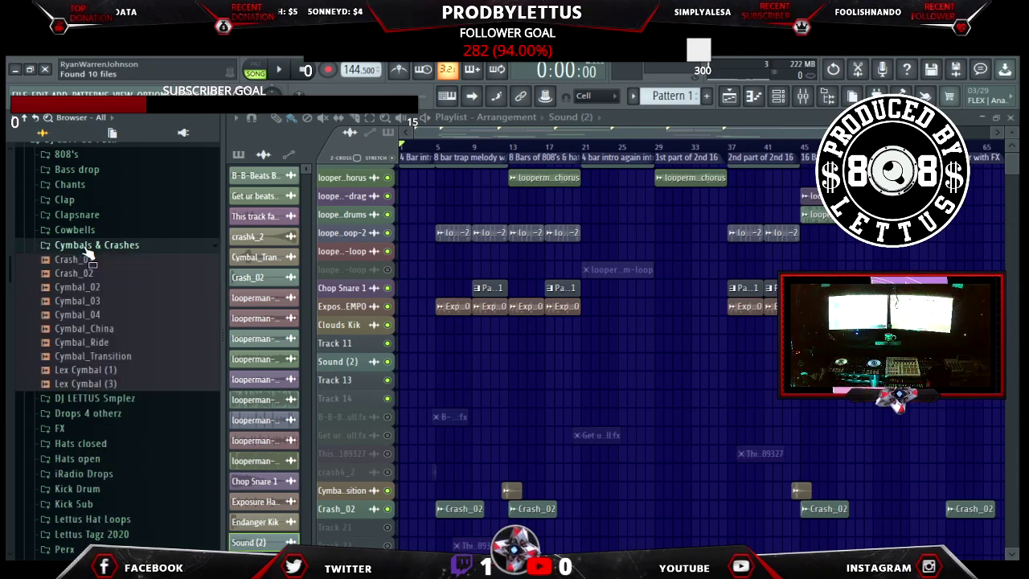
pyautogui.click(95, 356)
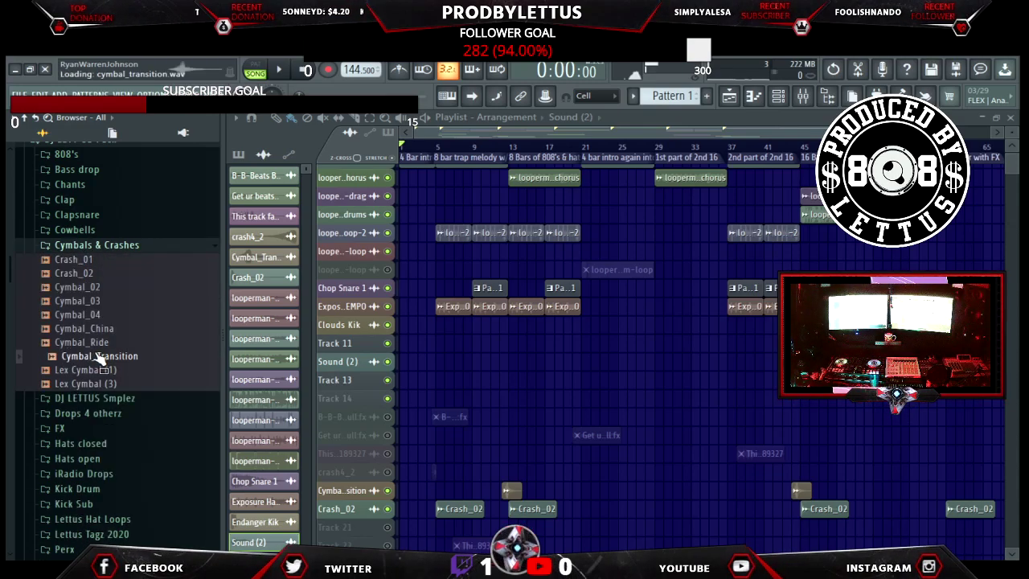
pyautogui.click(95, 342)
pyautogui.click(95, 329)
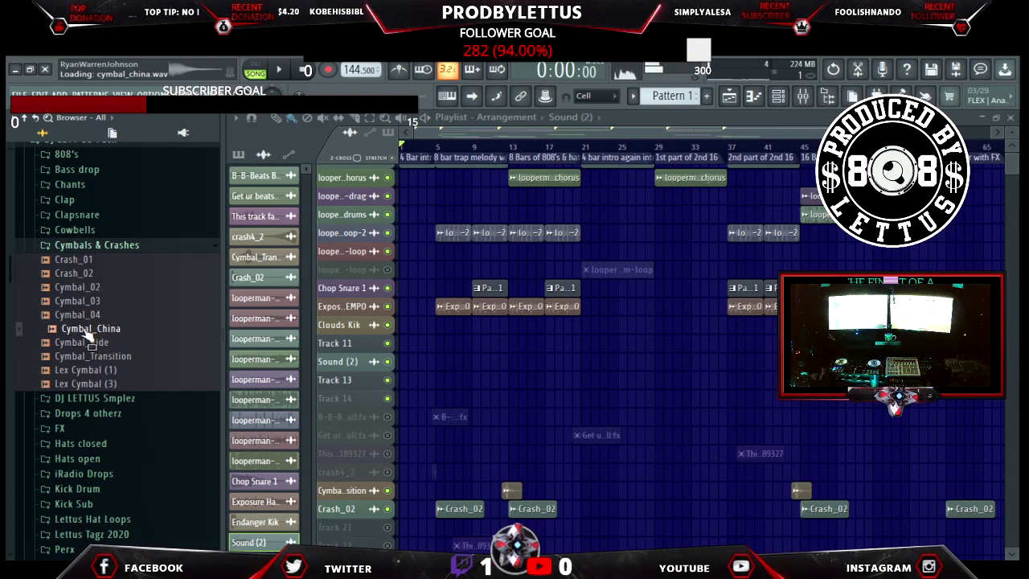
pyautogui.click(80, 383)
pyautogui.click(85, 369)
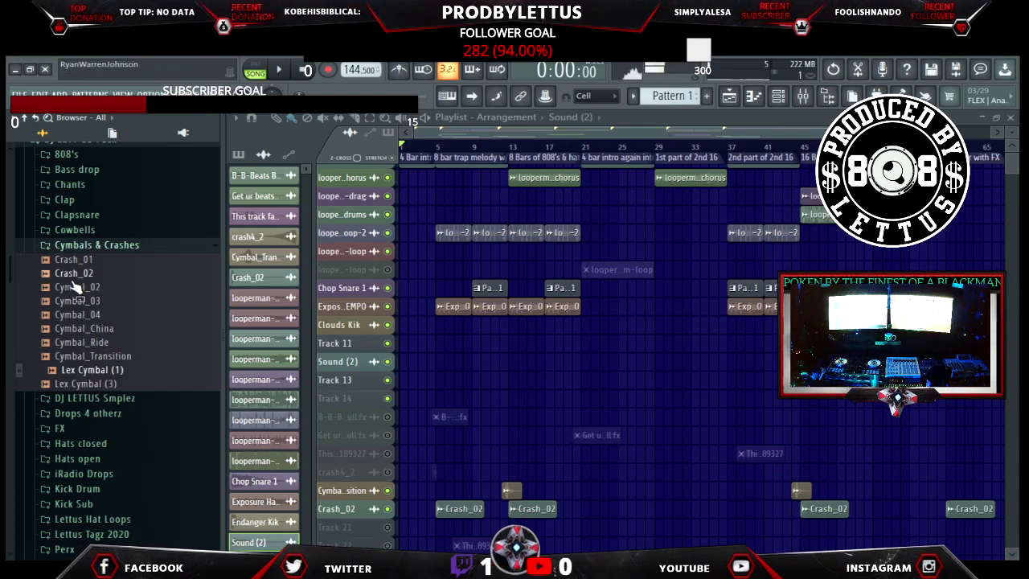
pyautogui.click(89, 245)
# Audition Agogo_Bell_Hi and Agogo_Bell_Lo in the Cowbells folder, then collapse it.
pyautogui.click(74, 230)
pyautogui.click(80, 244)
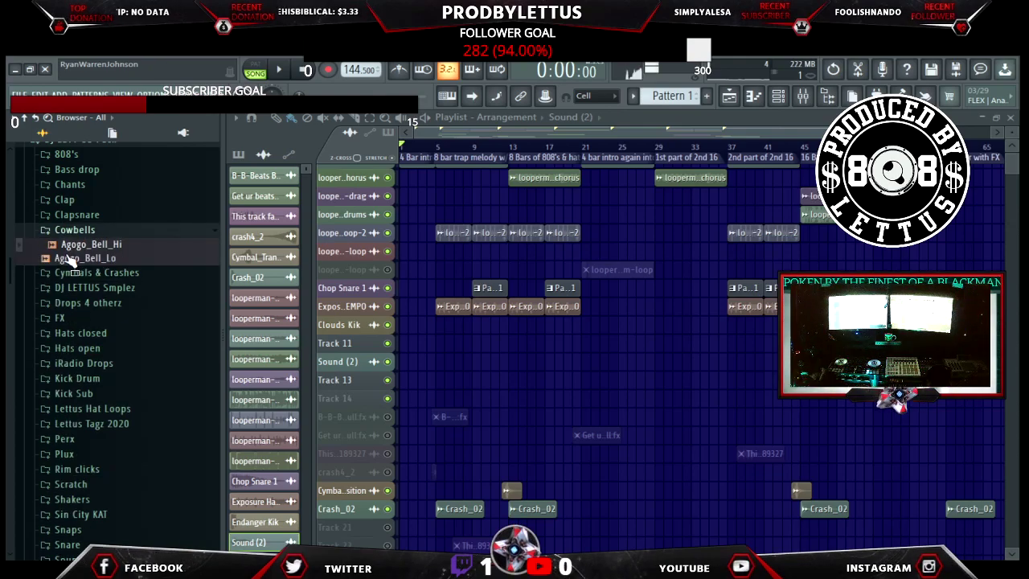
pyautogui.click(71, 259)
pyautogui.click(71, 230)
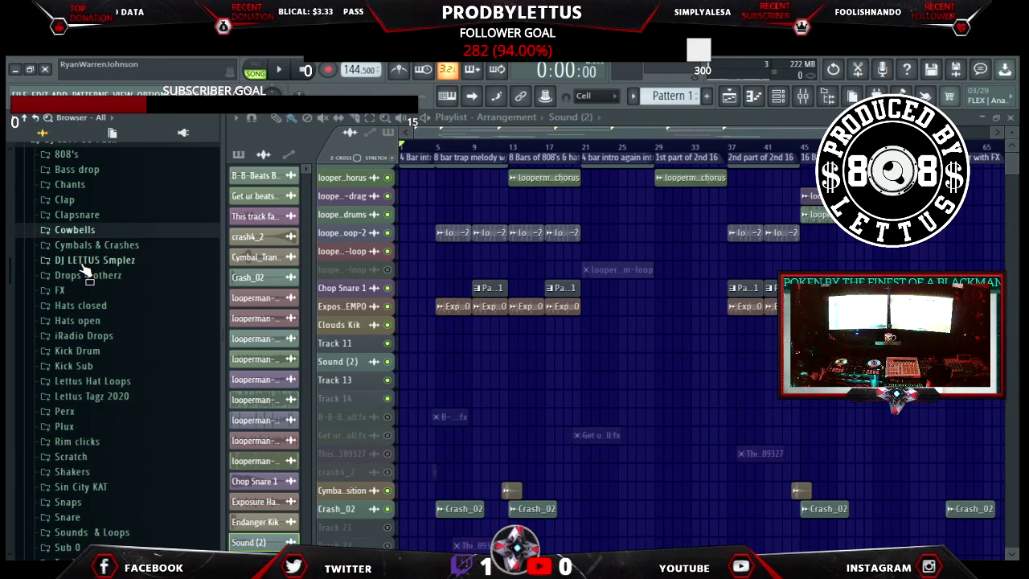
# Check the contents of the Sub 0 folder, then collapse it and the DJ LETT US Pack.
pyautogui.scroll(-5, 84, 271)
pyautogui.click(77, 298)
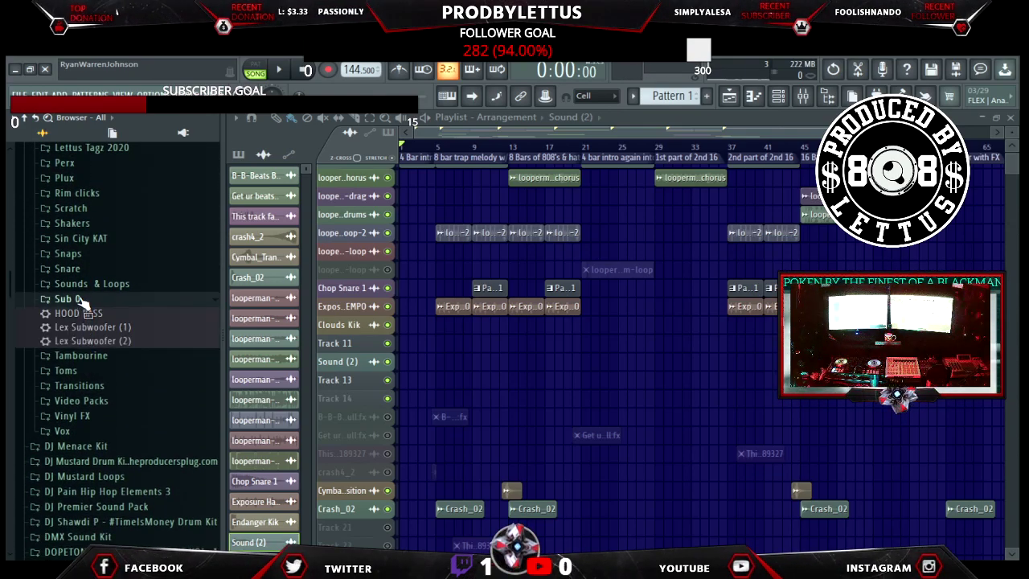
pyautogui.click(78, 299)
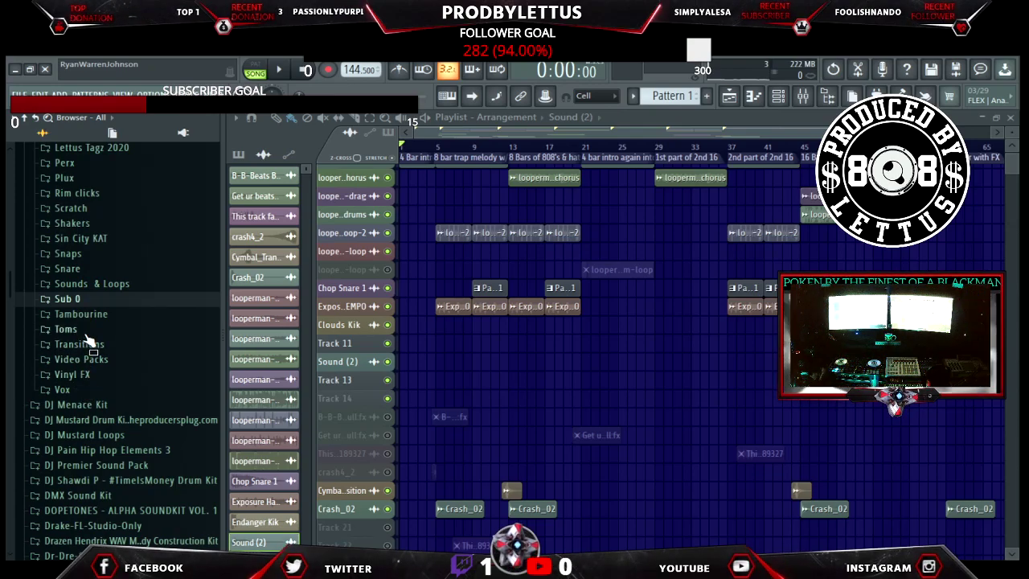
pyautogui.scroll(5, 84, 229)
pyautogui.scroll(5, 83, 230)
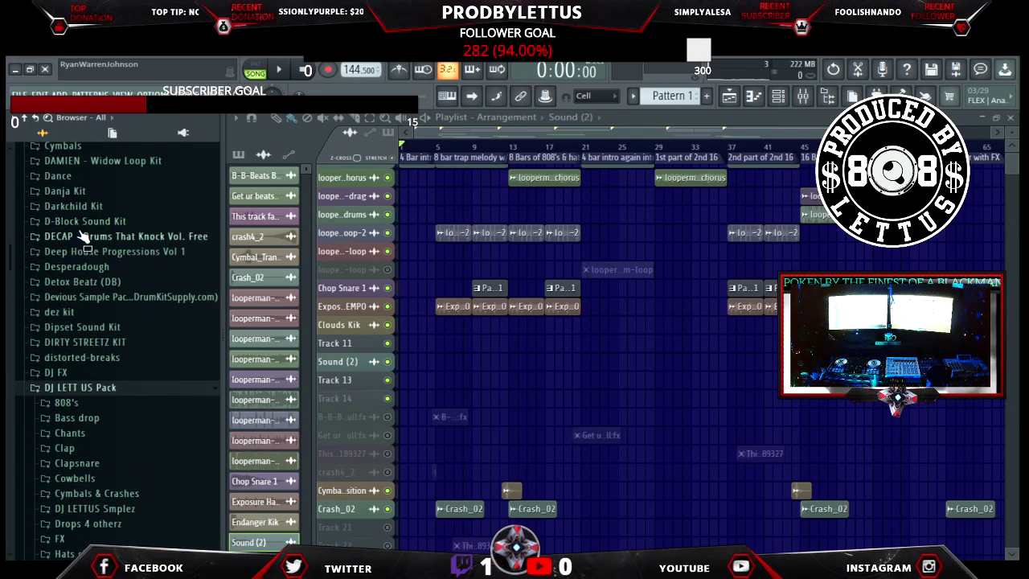
pyautogui.click(81, 386)
# Find the EDM-song folder, audition its VEC1 bass drum, cymbal and snare samples, then collapse it.
pyautogui.scroll(-5, 67, 392)
pyautogui.scroll(-2, 64, 394)
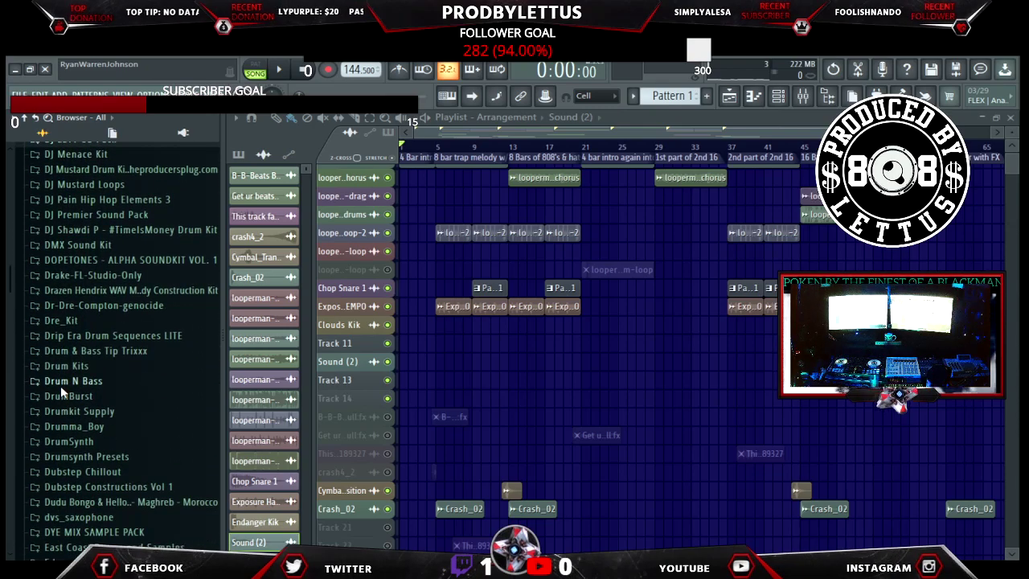
pyautogui.scroll(-4, 65, 394)
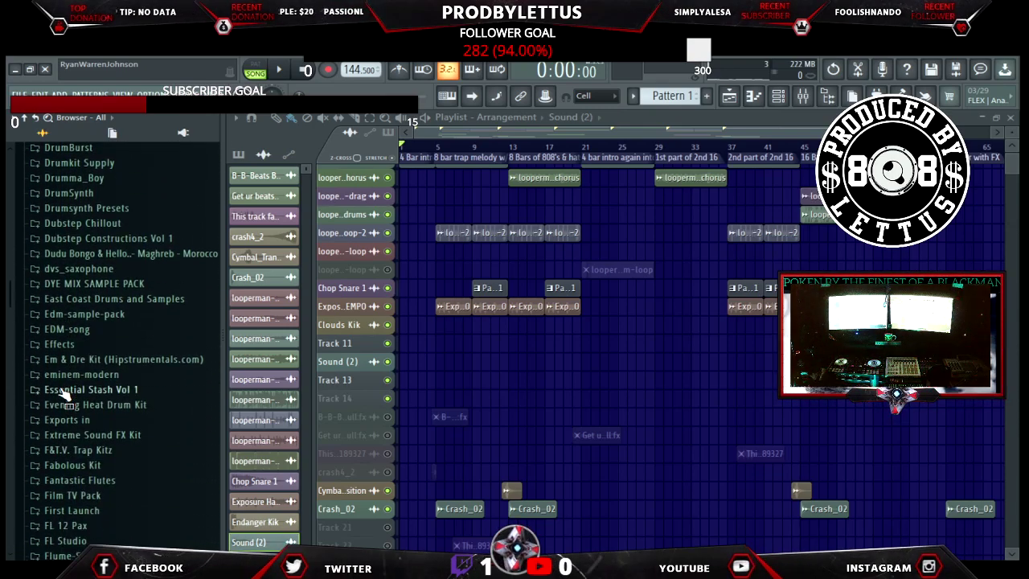
pyautogui.scroll(-2, 69, 223)
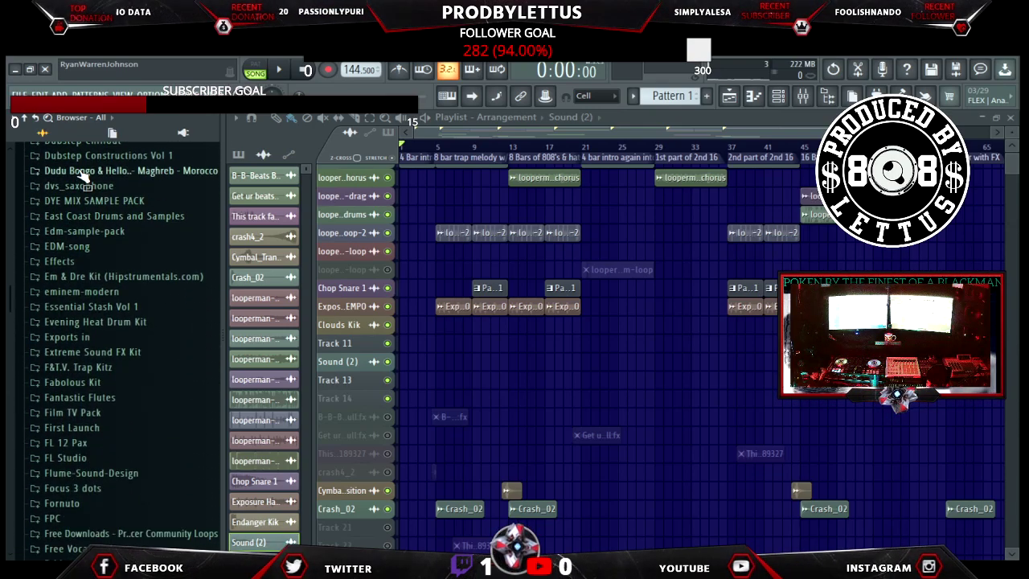
pyautogui.click(85, 248)
pyautogui.click(87, 261)
pyautogui.click(85, 274)
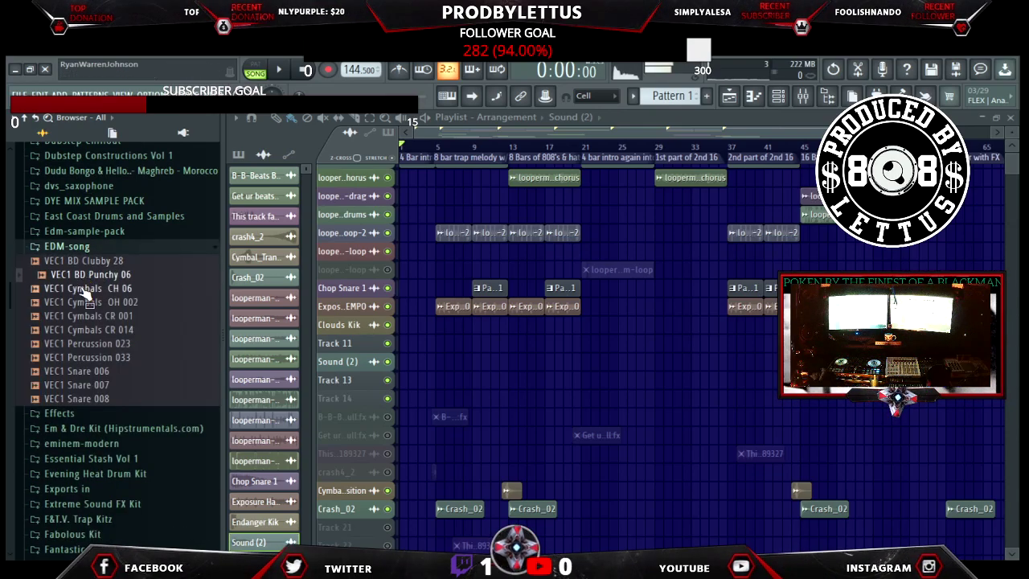
pyautogui.click(85, 288)
pyautogui.click(85, 302)
pyautogui.click(76, 371)
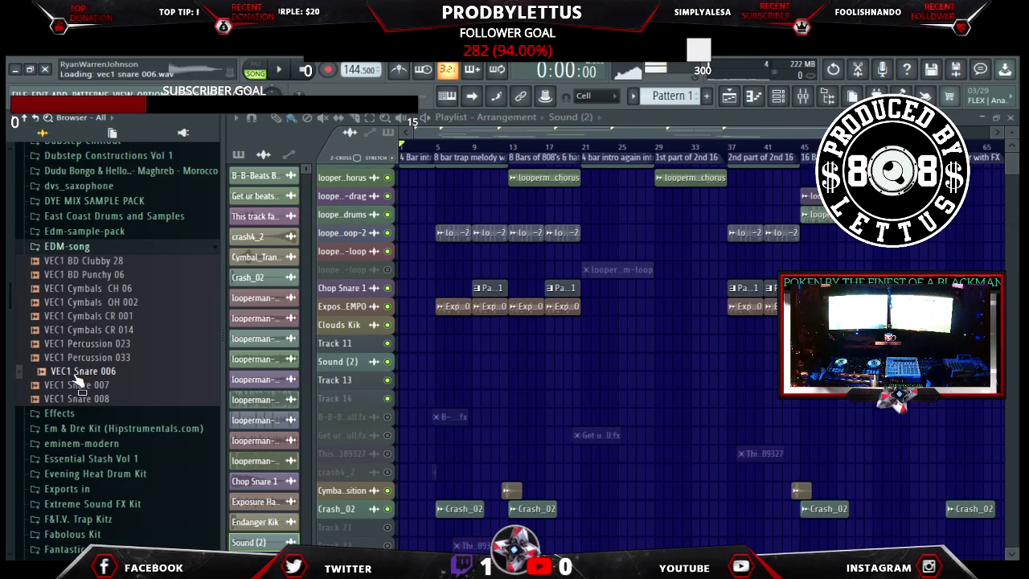
pyautogui.click(90, 262)
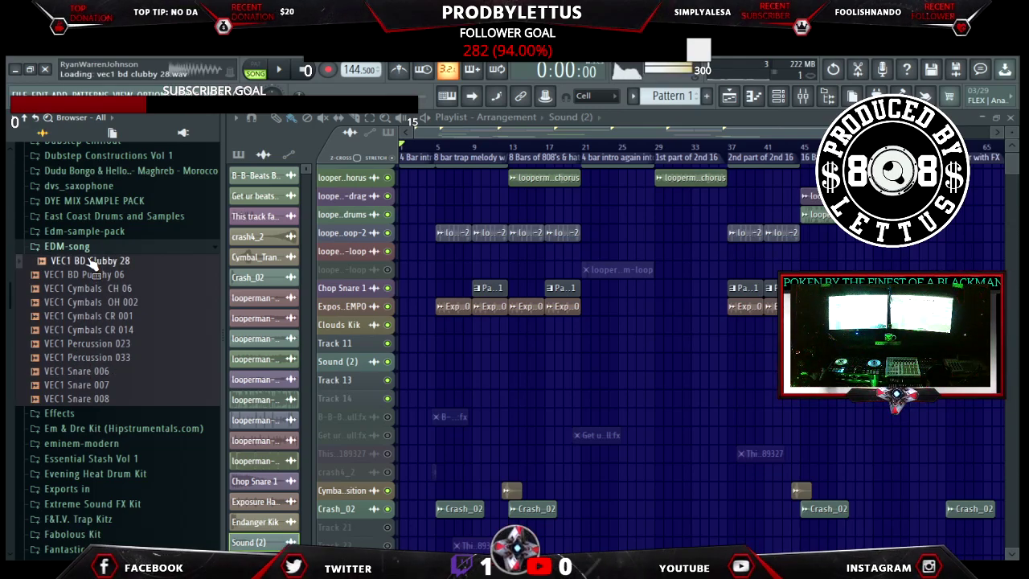
pyautogui.click(87, 247)
# Open the FX folder among the Samples of SD_EDM_SamplePack in the Edm-sample-pack.
pyautogui.click(88, 233)
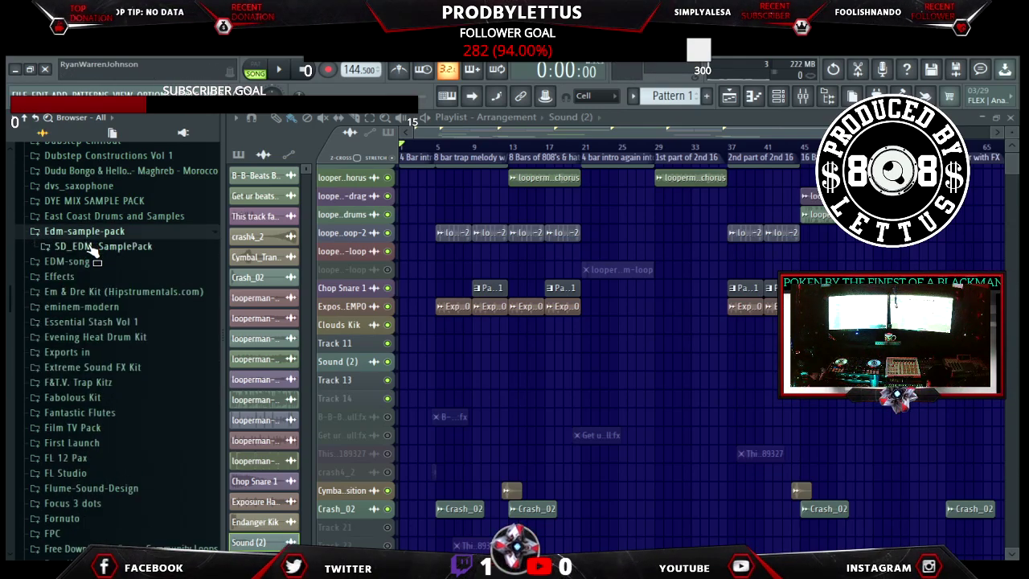
pyautogui.click(89, 247)
pyautogui.click(85, 276)
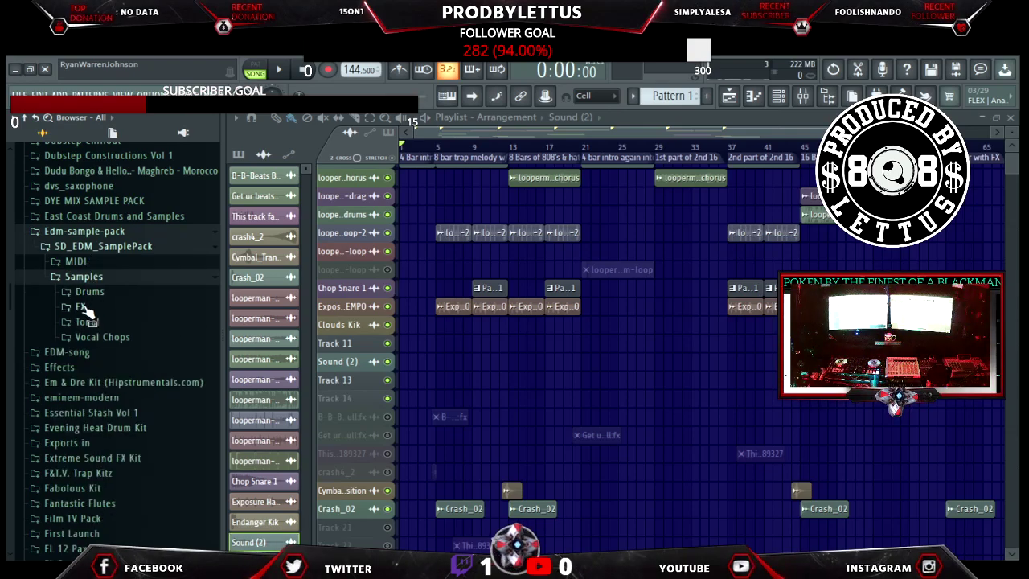
pyautogui.click(81, 306)
# Audition the EDM FX samples from SD_DownRiser_PlaneExhaust through the exhaust sounds to SD_Impact_Cold.
pyautogui.press('Down')
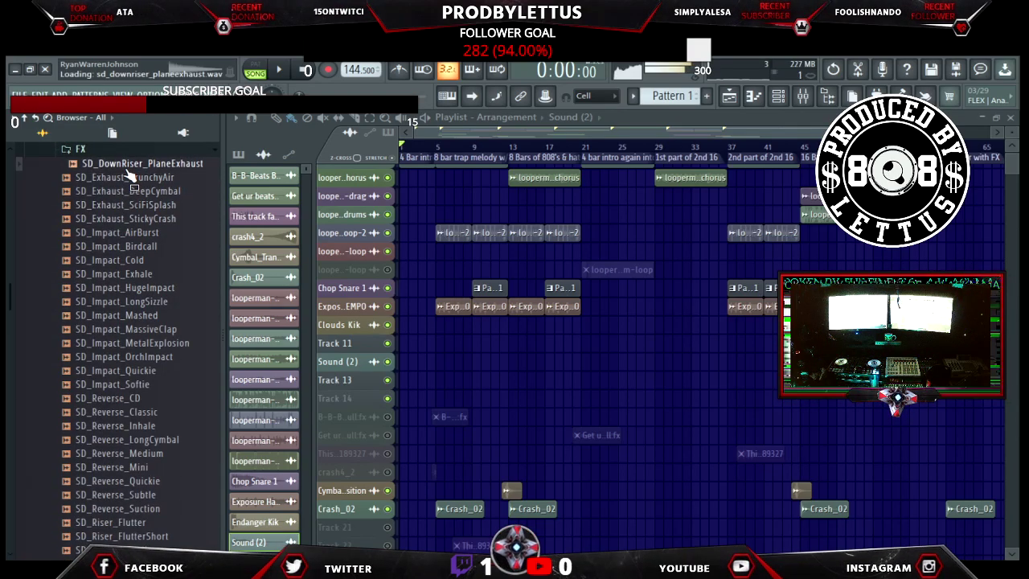
pyautogui.press('Down')
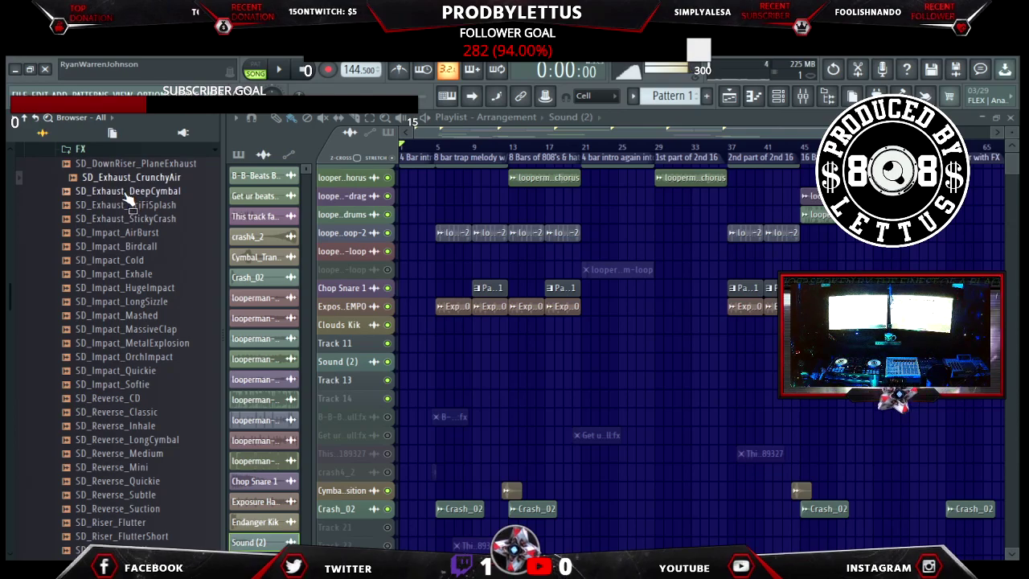
pyautogui.press('Down')
pyautogui.press('Down')
pyautogui.press('Down')
pyautogui.press('Down')
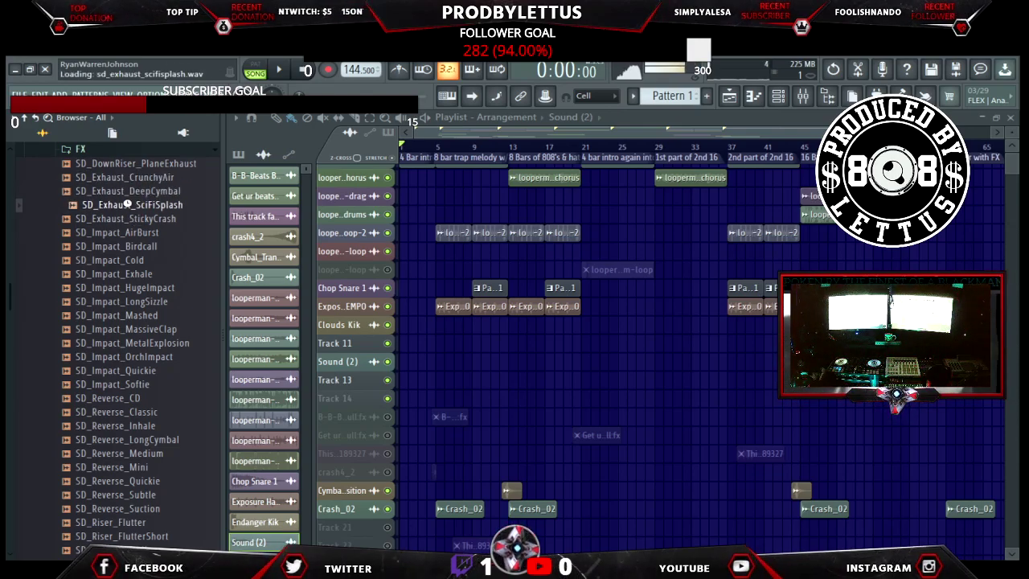
pyautogui.press('Down')
pyautogui.press('Down')
pyautogui.press('Down')
pyautogui.press('Down')
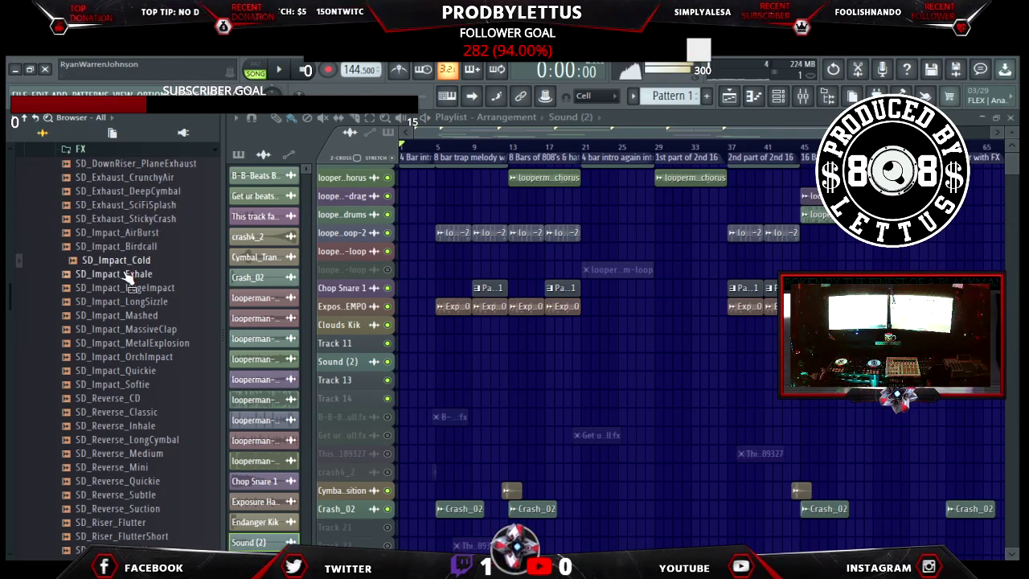
# Audition the remaining impact samples from SD_Impact_Exhale through SD_Impact_Softie.
pyautogui.press('Down')
pyautogui.press('Down')
pyautogui.press('Down')
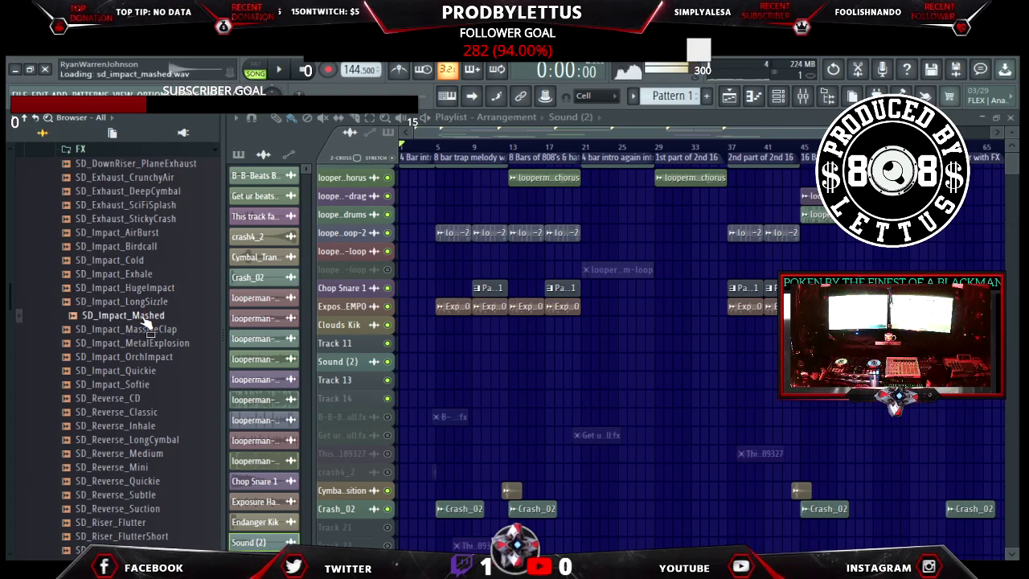
pyautogui.press('Down')
pyautogui.press('Down')
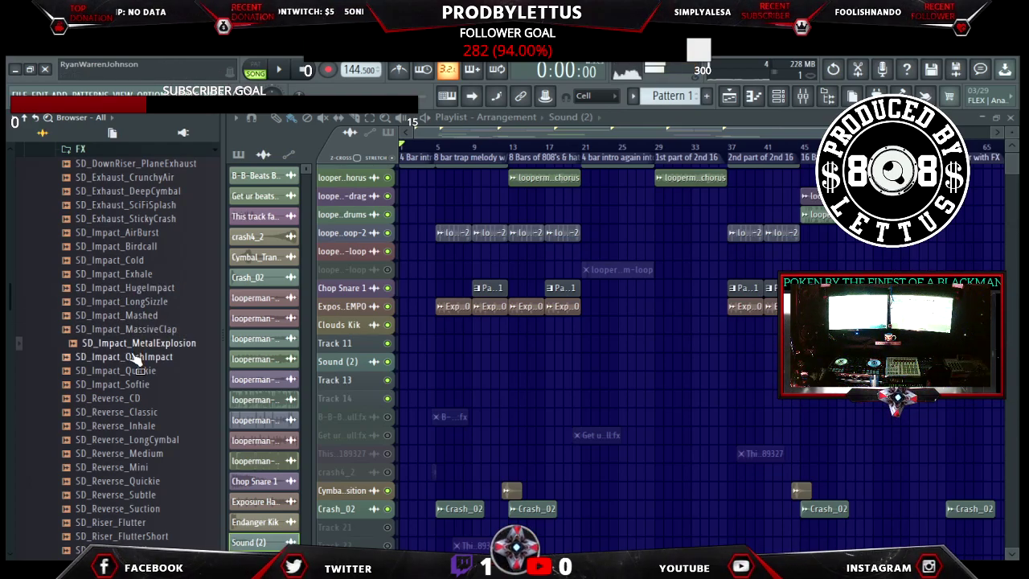
pyautogui.press('Down')
pyautogui.press('Down')
pyautogui.press('Down')
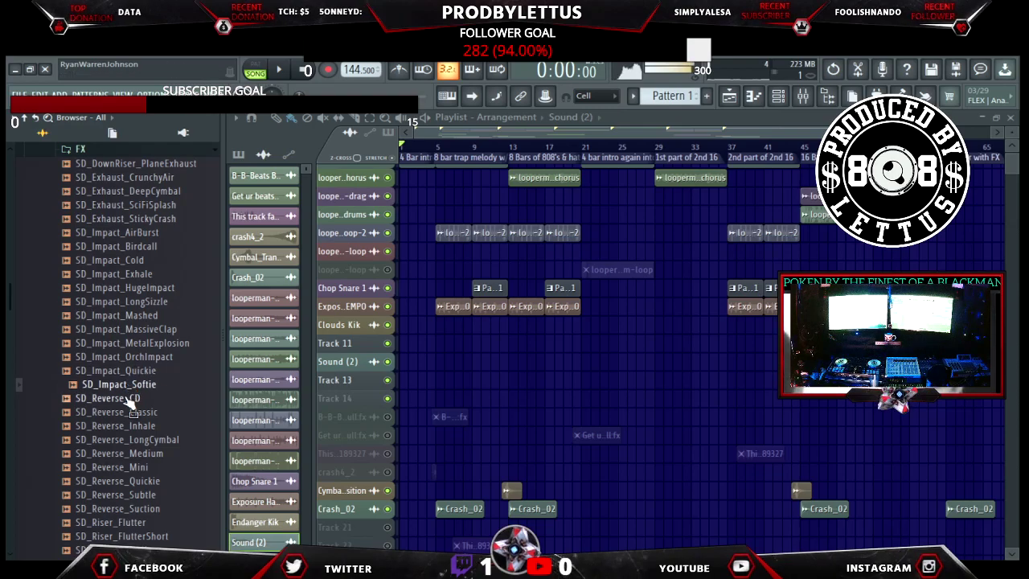
# Audition the reverse effect samples in the FX folder from SD_Reverse_CD through SD_Reverse_Suction.
pyautogui.press('Down')
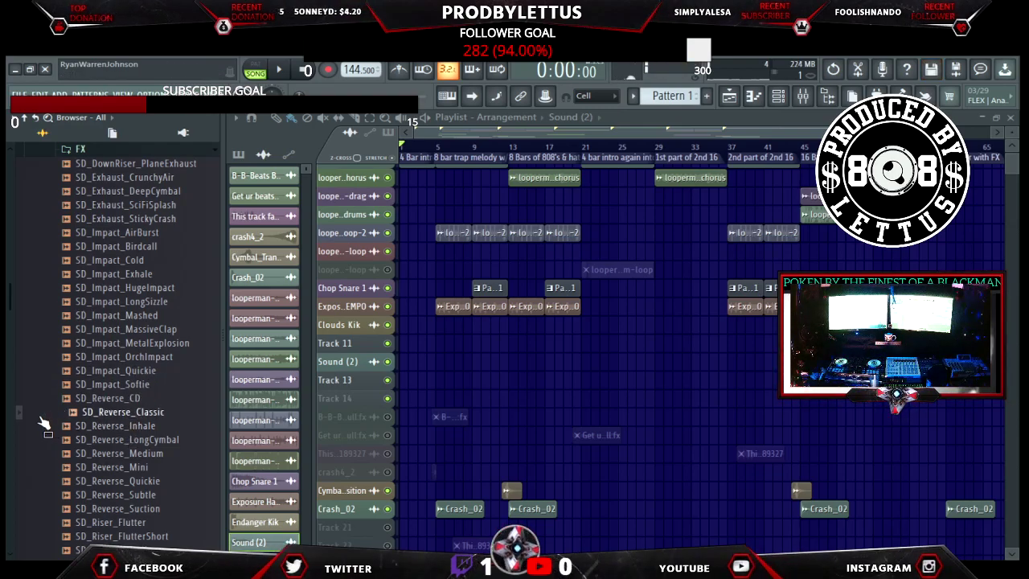
pyautogui.press('Down')
pyautogui.press('Down')
pyautogui.press('Down')
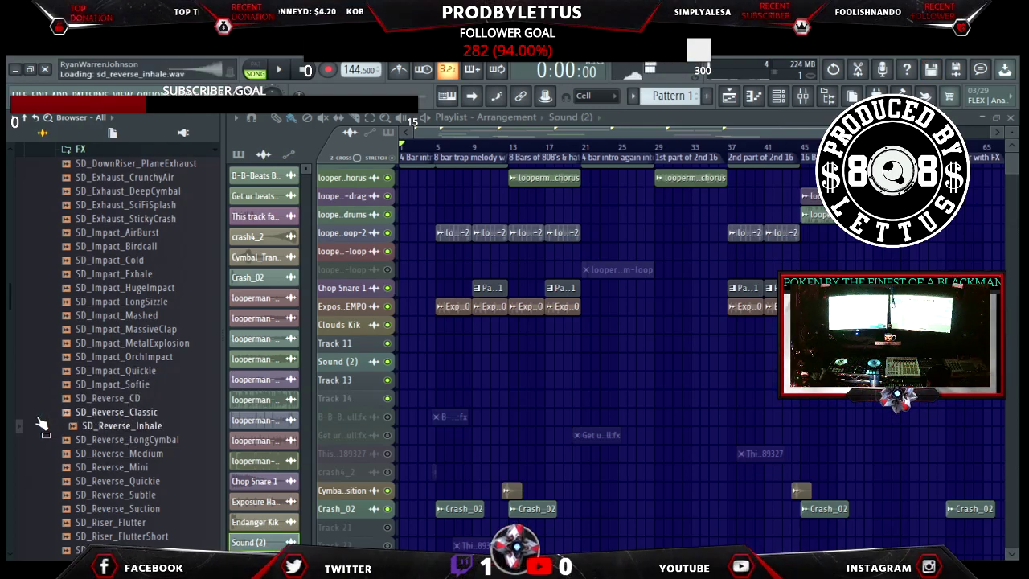
pyautogui.press('Down')
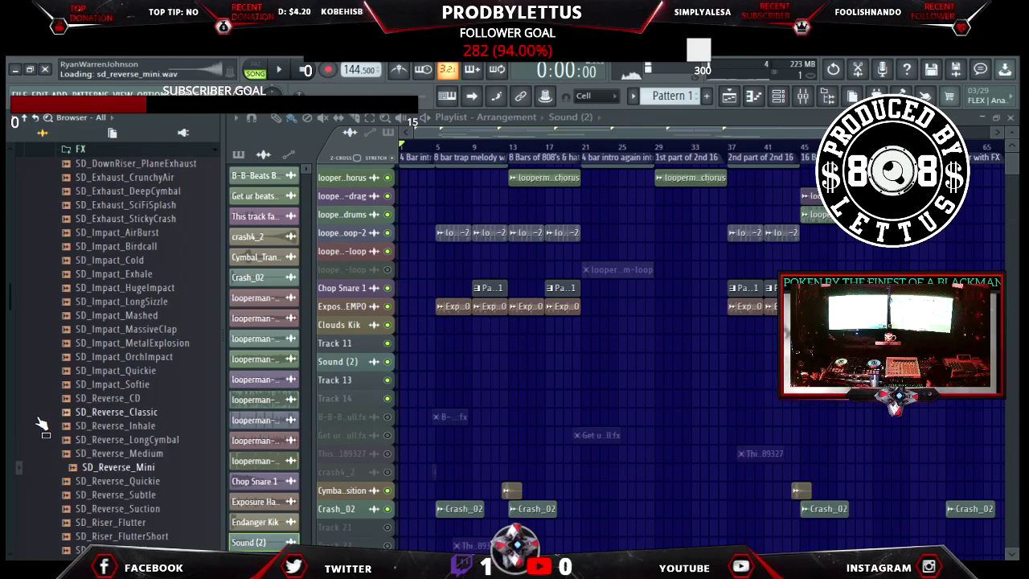
pyautogui.press('Down')
pyautogui.press('Down')
pyautogui.press('Down')
pyautogui.press('Down')
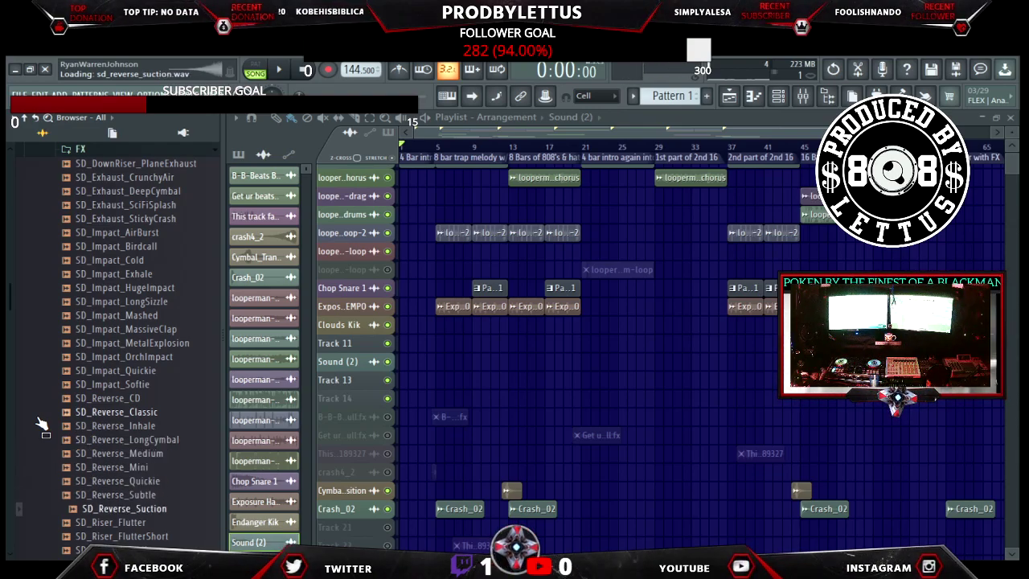
# Audition the riser samples from SD_Riser_Flutter through SD_Riser_WindUp, then collapse the FX and Samples folders.
pyautogui.press('Down')
pyautogui.press('Down')
pyautogui.press('Down')
pyautogui.press('Down')
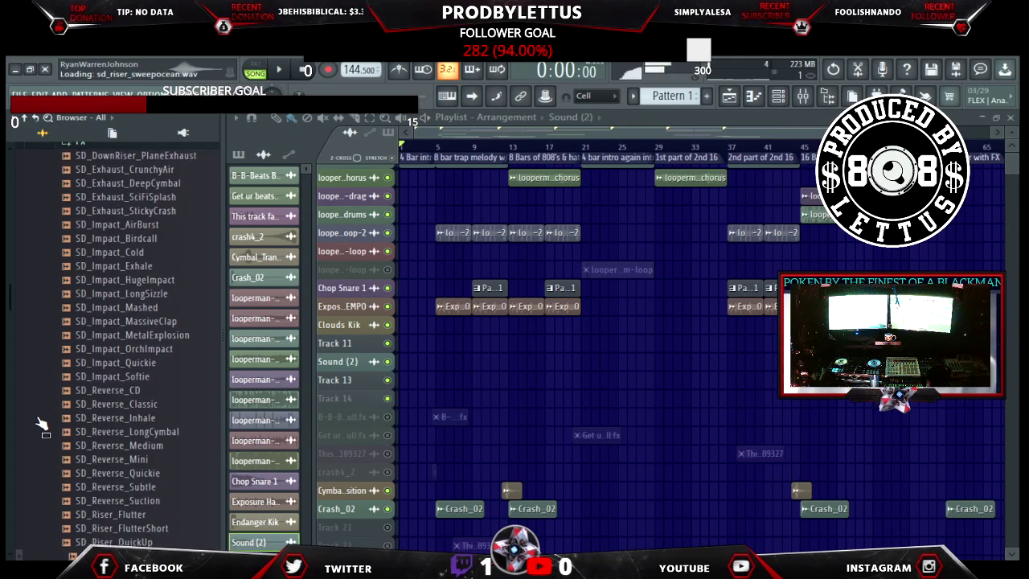
pyautogui.press('Down')
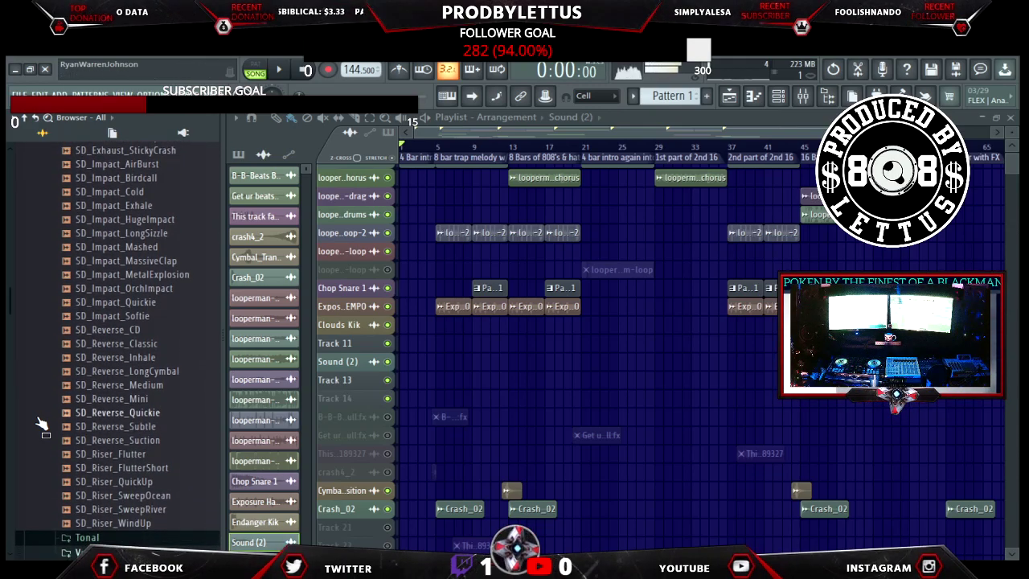
pyautogui.scroll(-8, 42, 423)
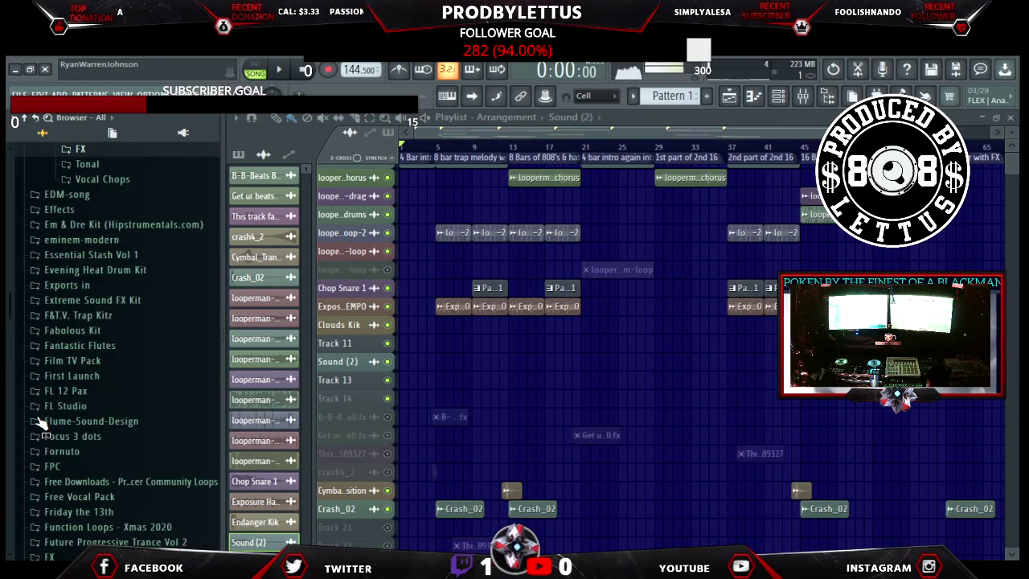
pyautogui.scroll(1, 41, 424)
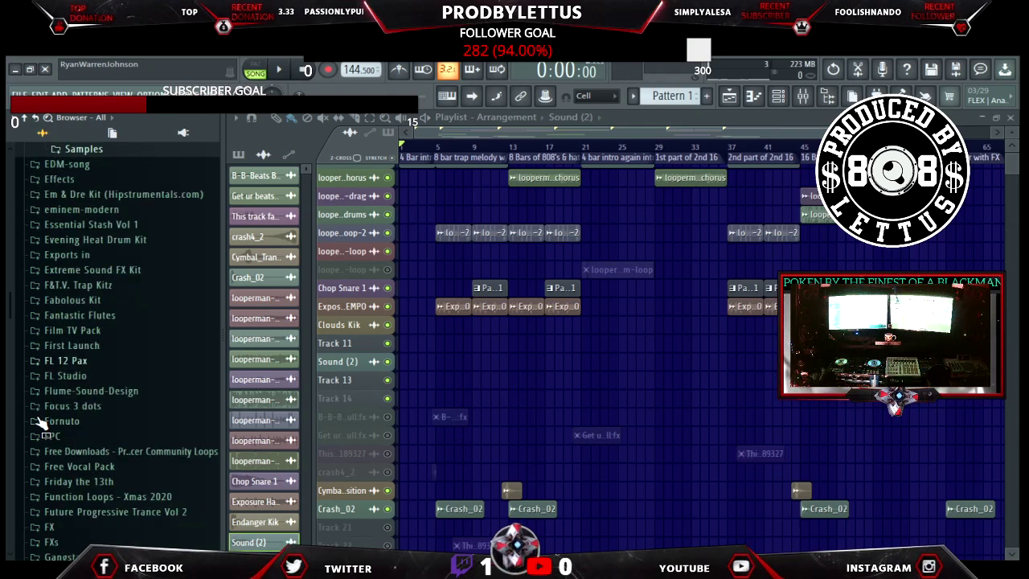
# Look through the Packs library from its first folders down past Film TV Pack and back up to Chops Kits.
pyautogui.scroll(15, 42, 424)
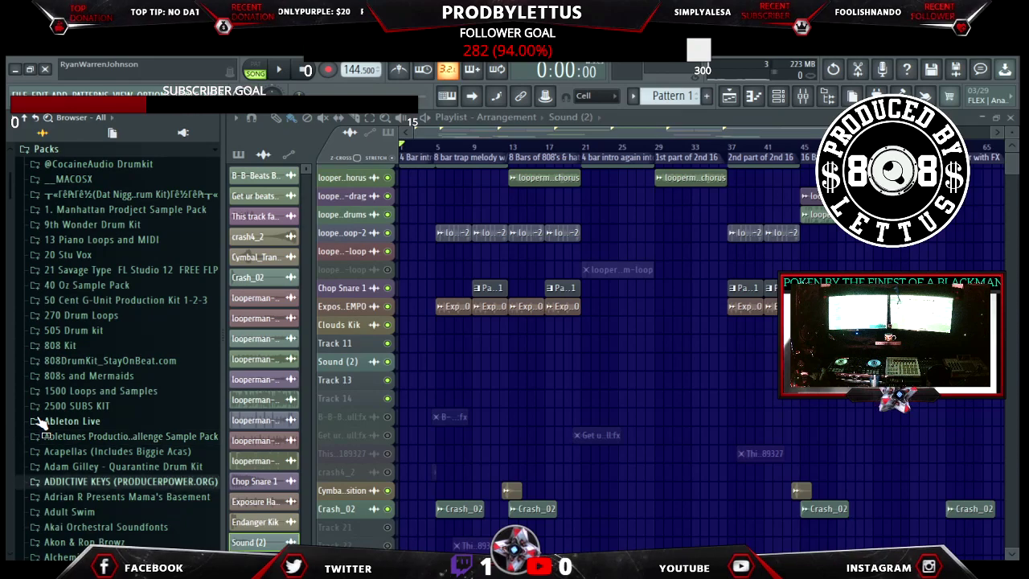
pyautogui.scroll(-3, 42, 423)
pyautogui.scroll(-12, 42, 424)
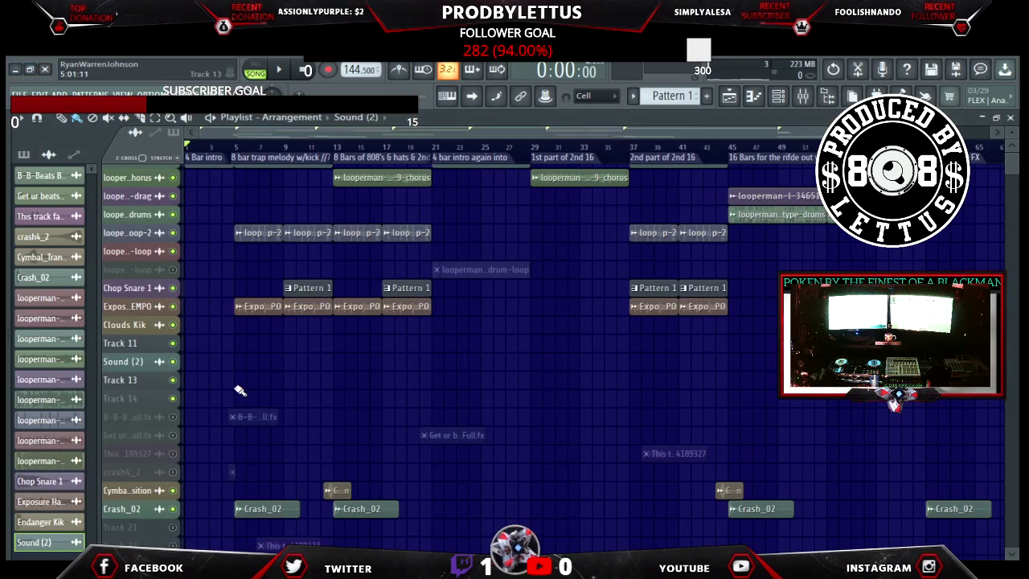
pyautogui.moveTo(101, 402)
pyautogui.scroll(-7, 101, 405)
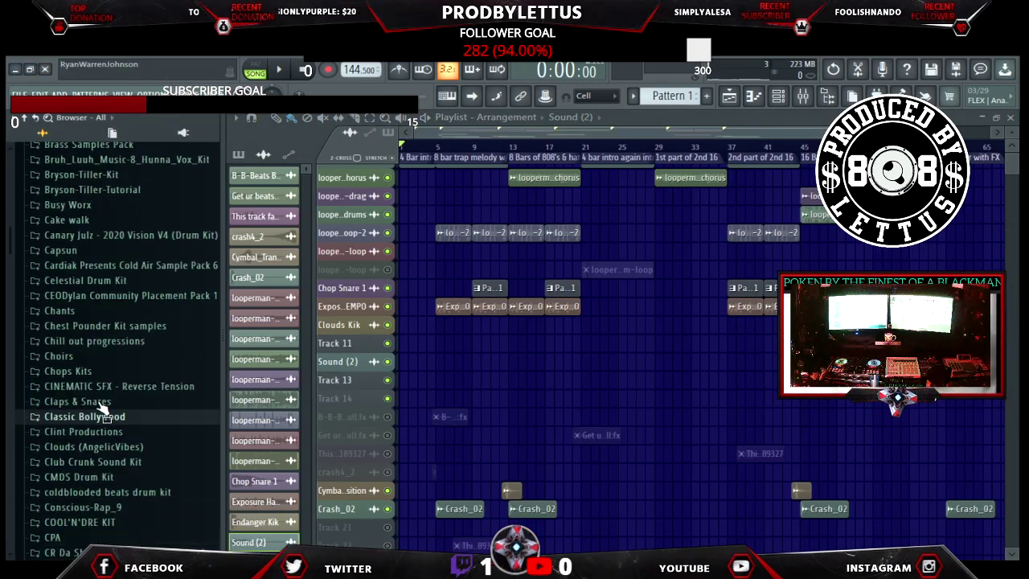
pyautogui.scroll(-5, 101, 410)
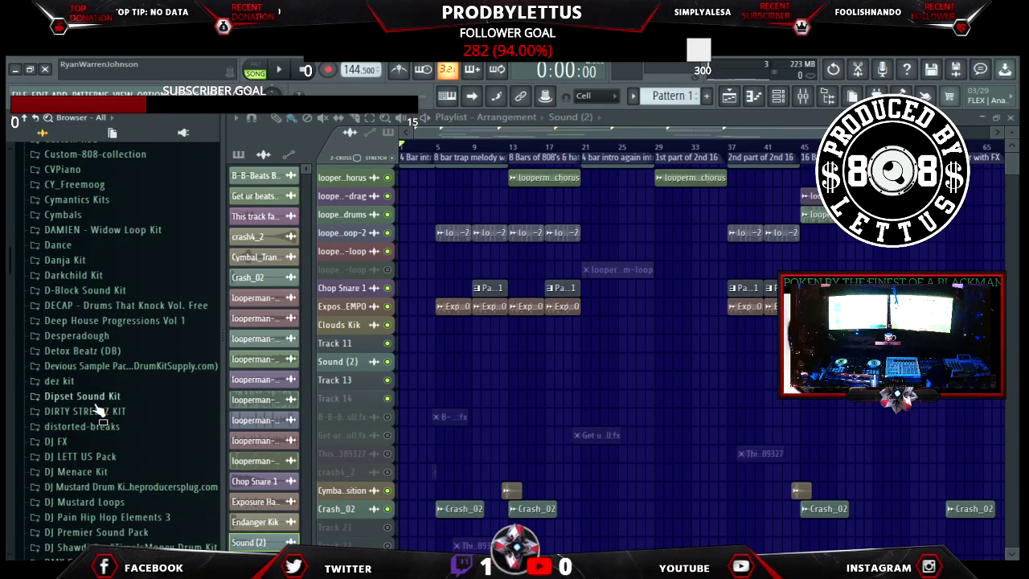
pyautogui.scroll(-5, 97, 410)
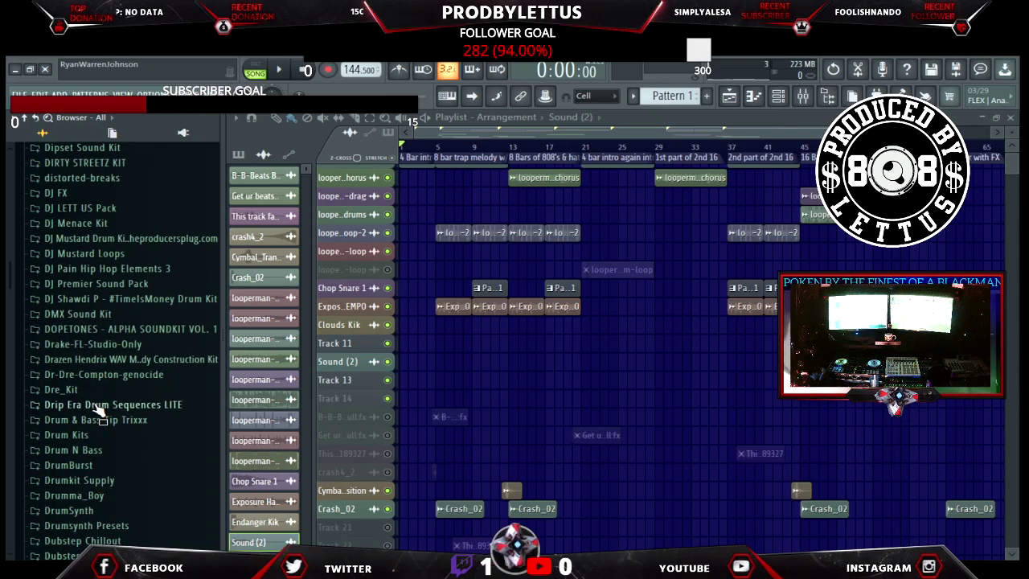
pyautogui.scroll(-5, 97, 410)
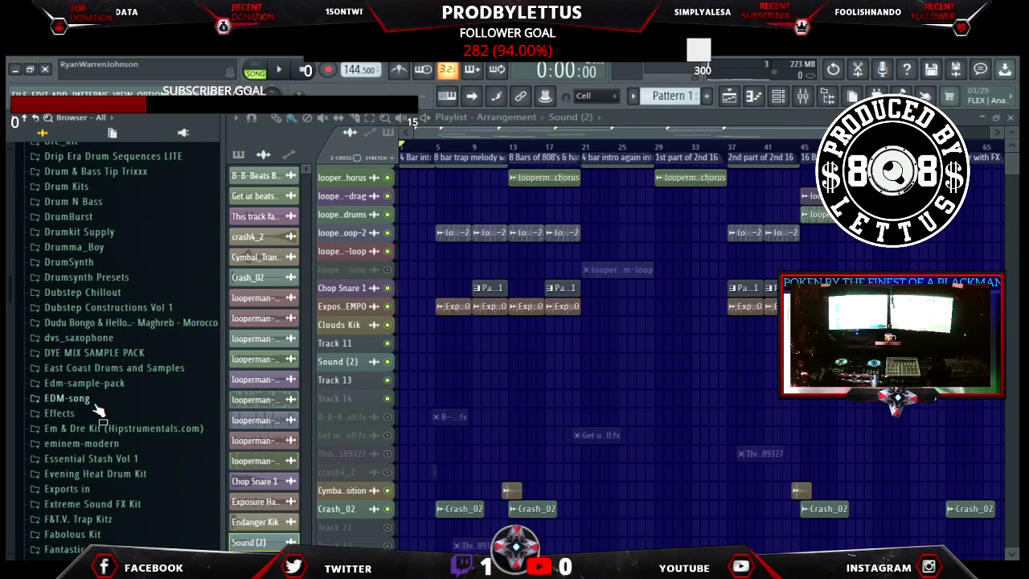
pyautogui.scroll(-2, 97, 410)
pyautogui.scroll(-5, 96, 410)
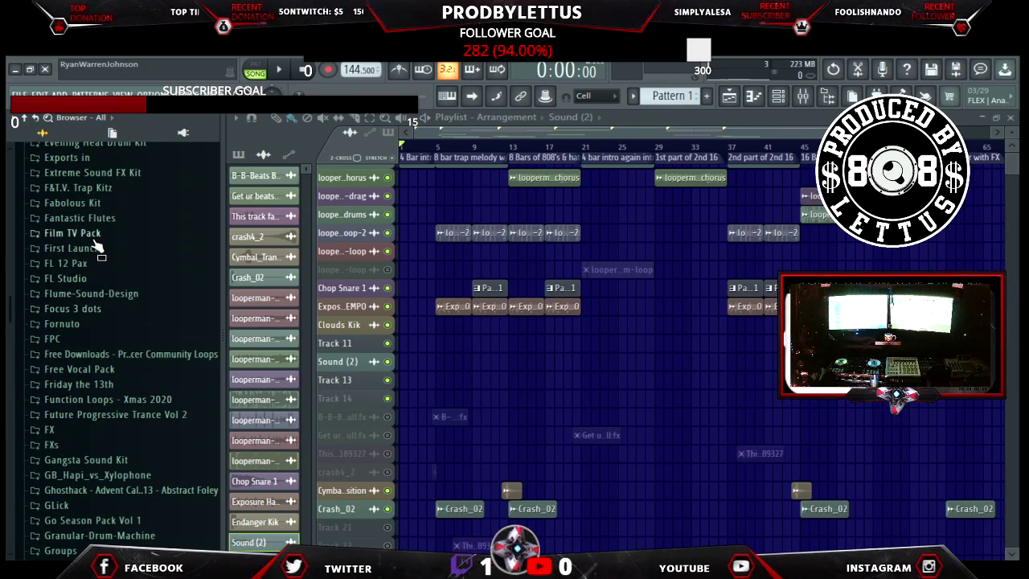
pyautogui.scroll(12, 95, 245)
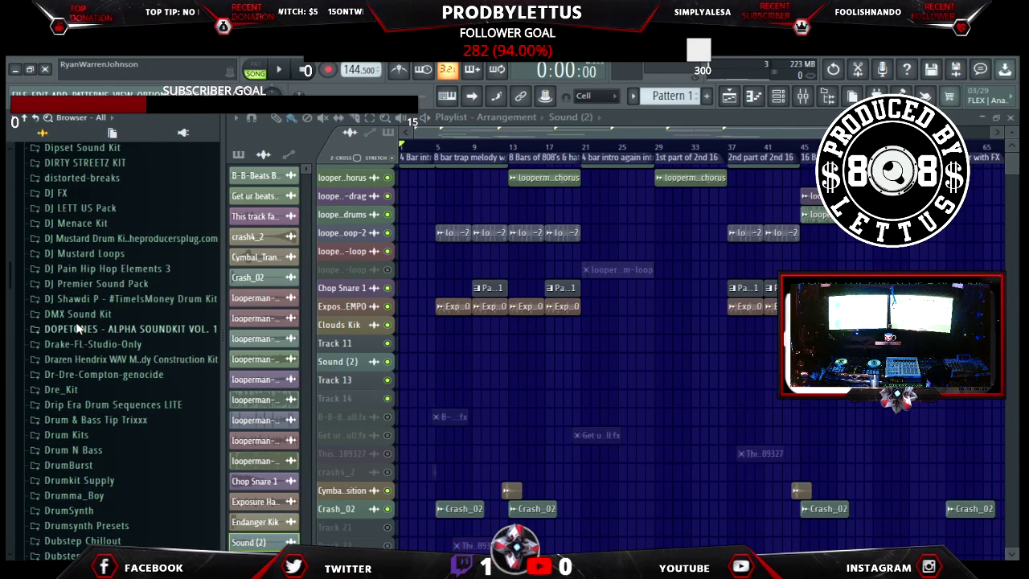
pyautogui.scroll(9, 78, 328)
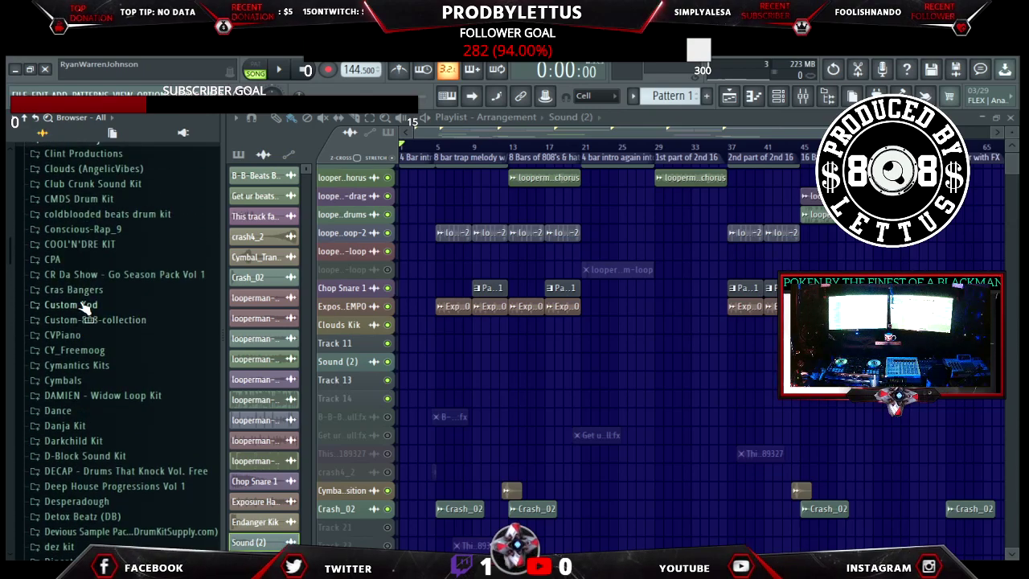
pyautogui.scroll(4, 80, 301)
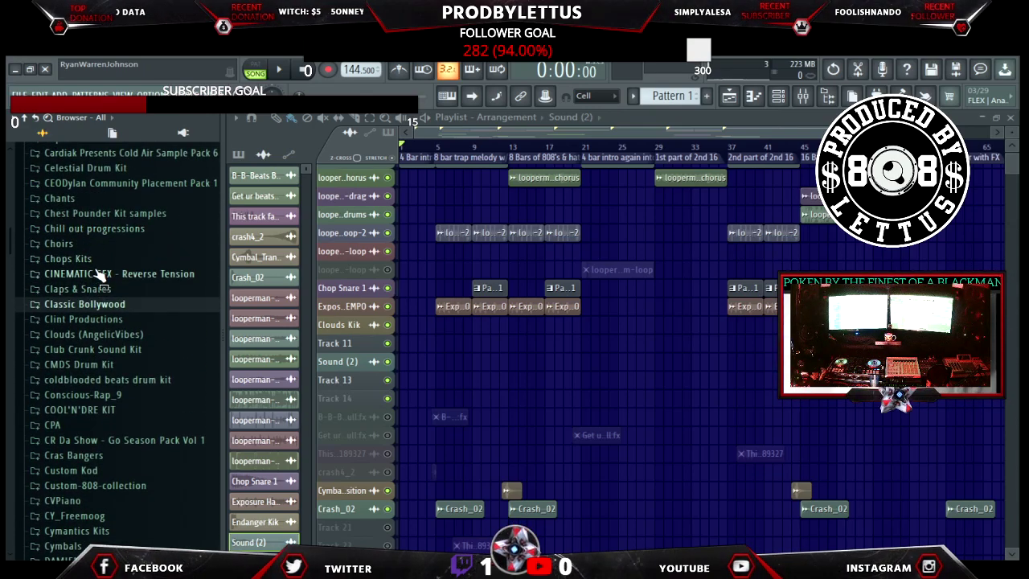
# Open the Percs misc folder of Chop Pak vol 1 inside Chops Kits.
pyautogui.click(98, 261)
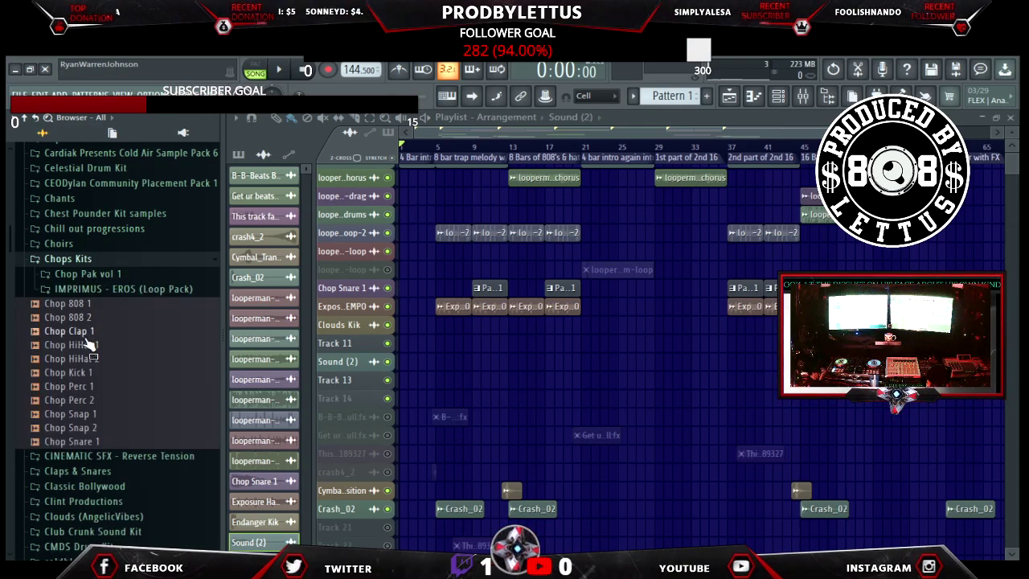
pyautogui.click(76, 400)
pyautogui.click(94, 275)
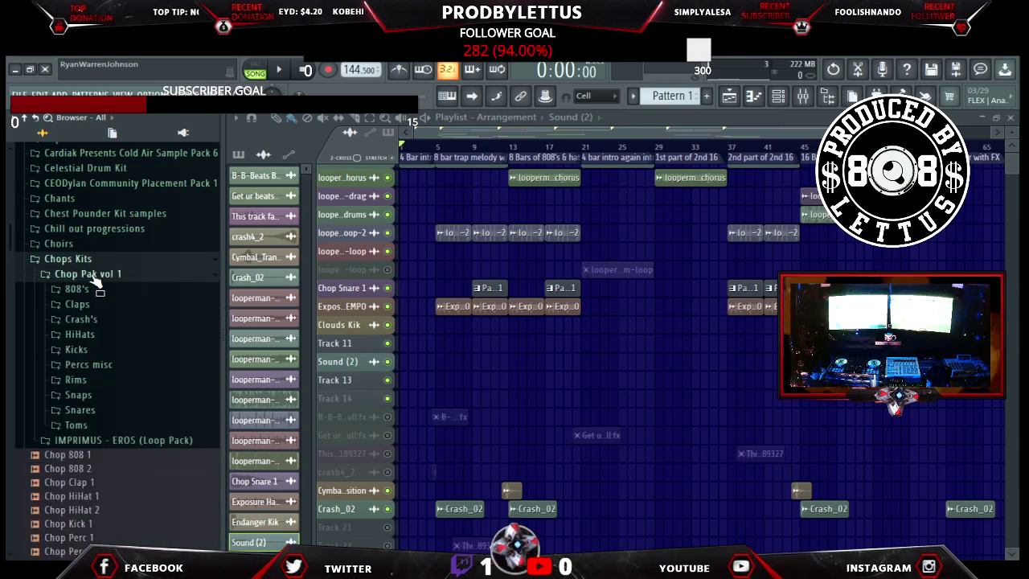
pyautogui.click(117, 365)
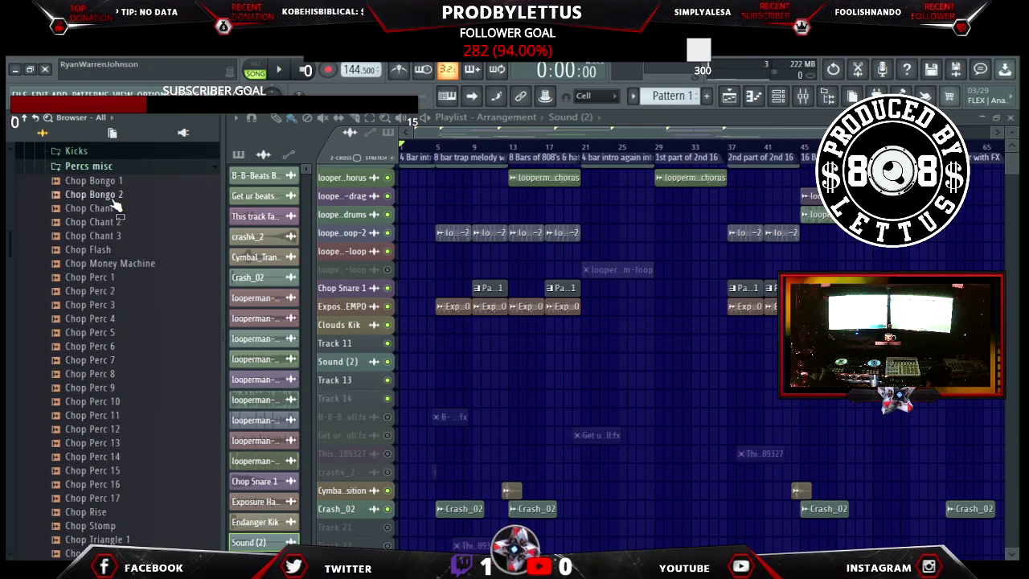
pyautogui.scroll(-2, 107, 409)
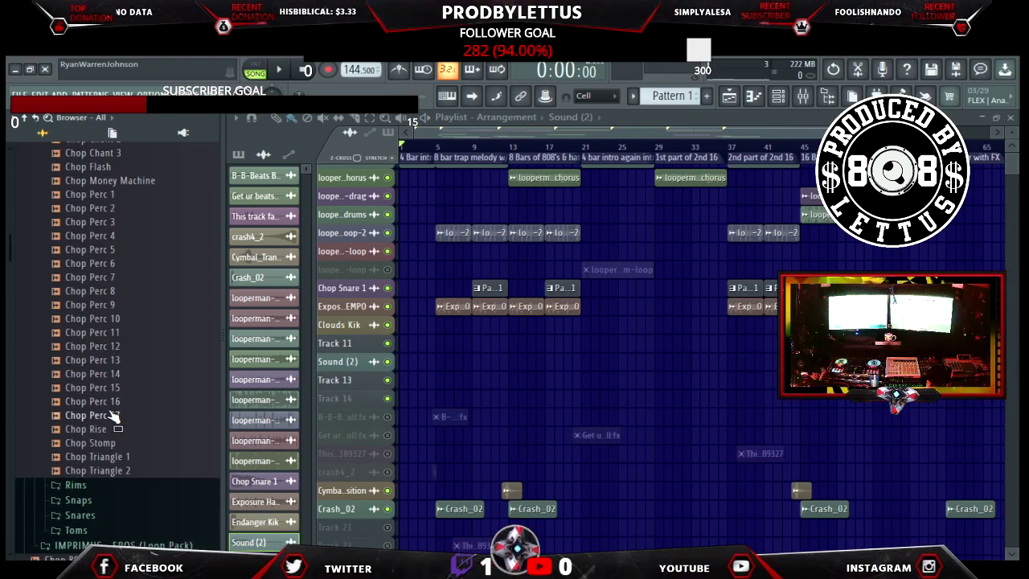
# Audition the percussion samples from Chop Perc 1 through Chop Perc 17.
pyautogui.click(117, 200)
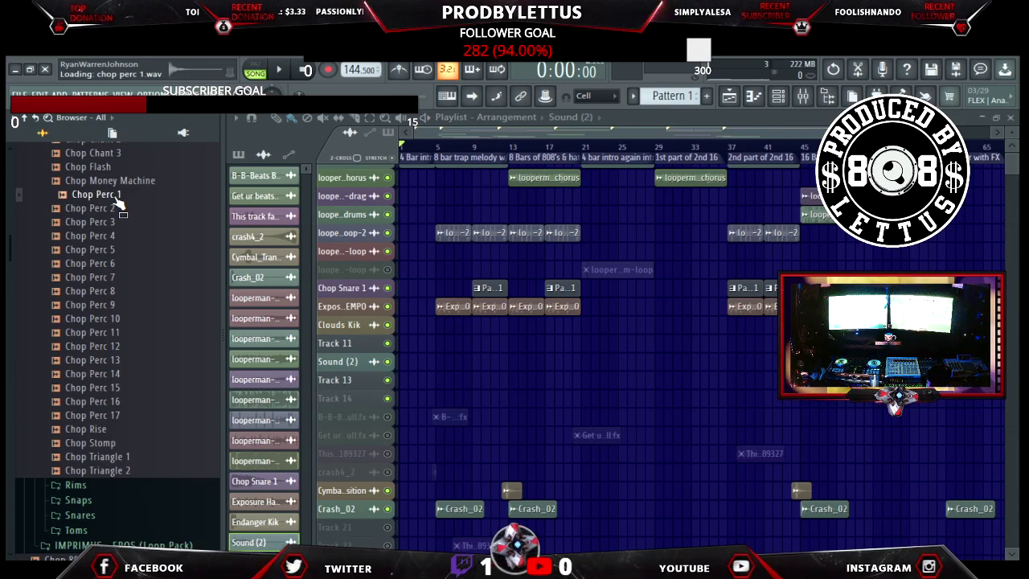
pyautogui.press('Down')
pyautogui.press('Down')
pyautogui.press('Down')
pyautogui.press('Down')
pyautogui.press('Down')
pyautogui.press('Down')
pyautogui.press('Down')
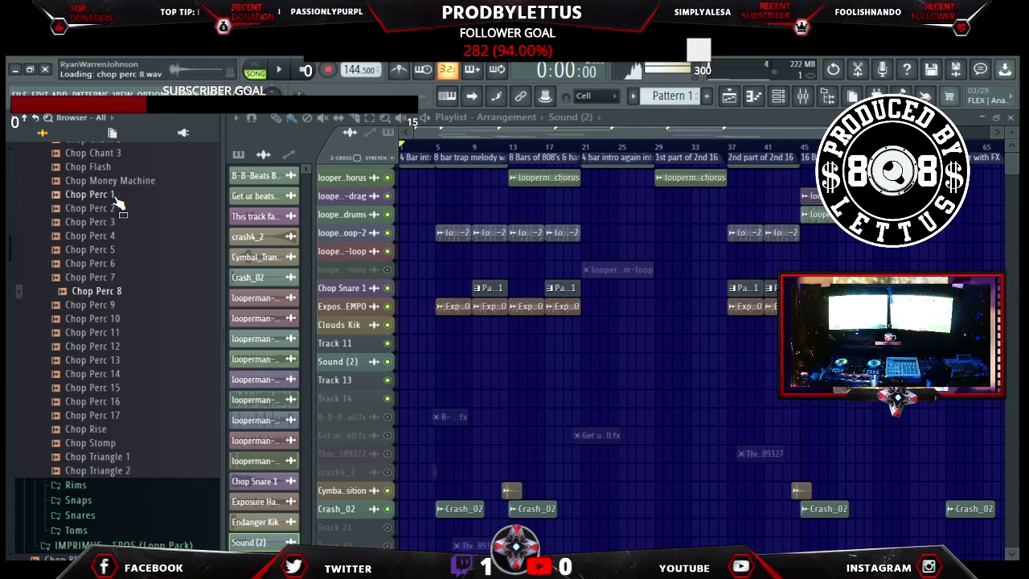
pyautogui.press('Down')
pyautogui.press('Down')
pyautogui.press('Down')
pyautogui.press('Down')
pyautogui.press('Down')
pyautogui.press('Down')
pyautogui.press('Down')
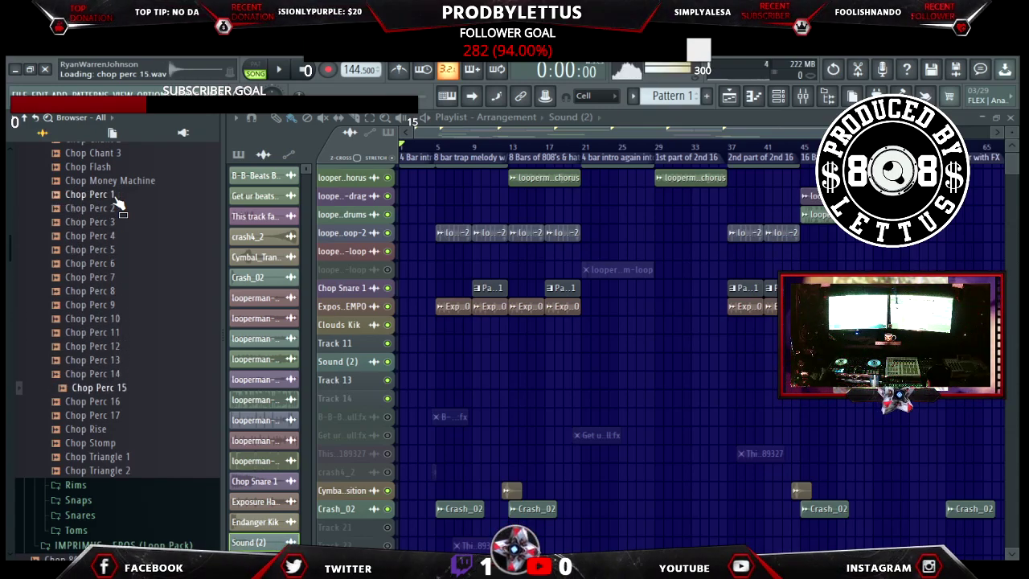
pyautogui.press('Down')
pyautogui.press('Down')
# Audition Chop Rise, Chop Stomp and the two Chop Triangle samples, then go back to Chop Rise.
pyautogui.press('Down')
pyautogui.press('Down')
pyautogui.press('Down')
pyautogui.press('Down')
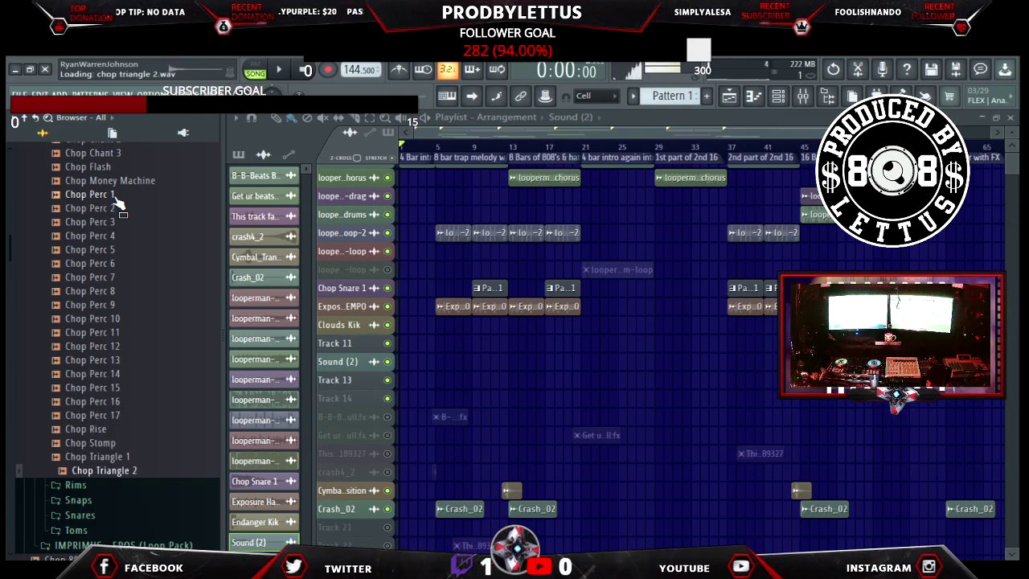
pyautogui.press('Up')
pyautogui.press('Up')
pyautogui.press('Up')
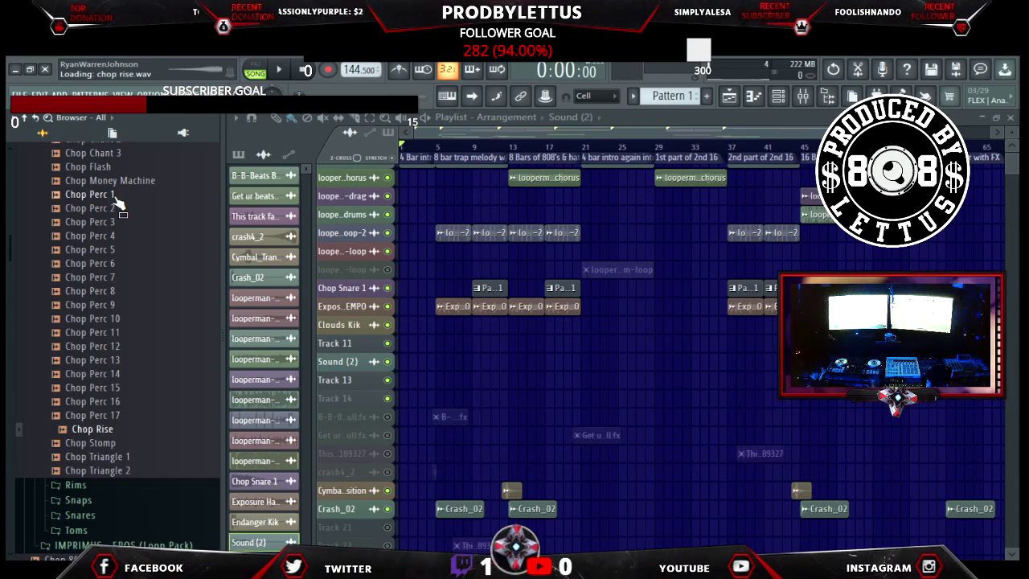
# Add the Chop Rise sample to Track 11 of the playlist and move its clip into the 16-bar ride-out section.
pyautogui.hotkey('alt', 'F8')
pyautogui.hotkey('alt', 'F8')
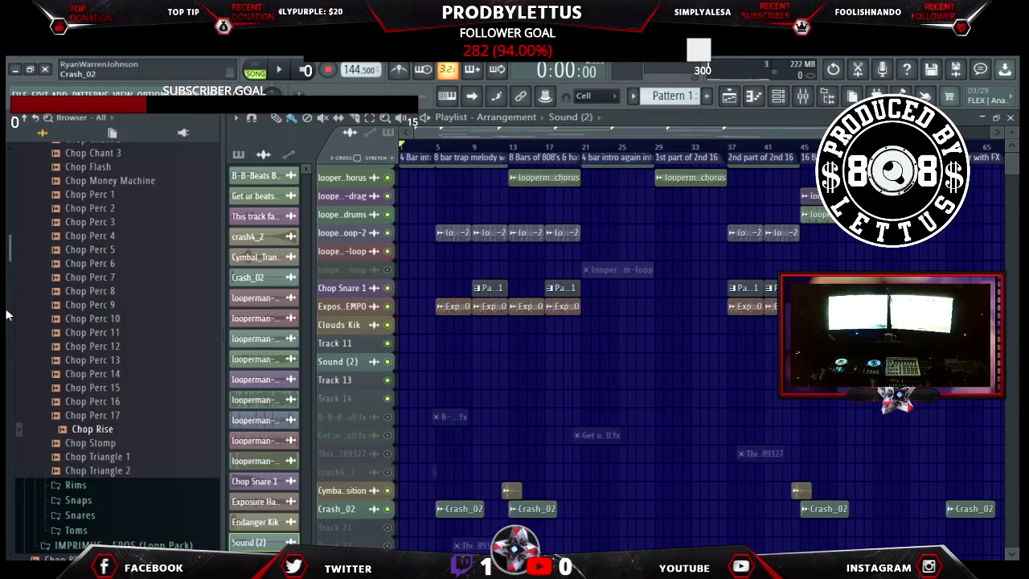
pyautogui.moveTo(107, 457); pyautogui.dragTo(200, 454)
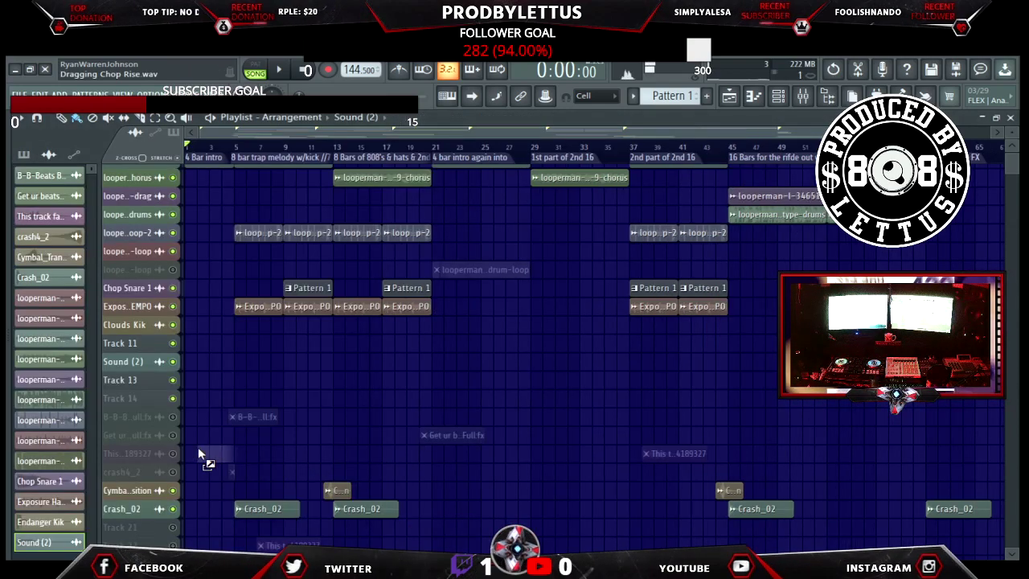
pyautogui.moveTo(141, 358); pyautogui.dragTo(137, 343)
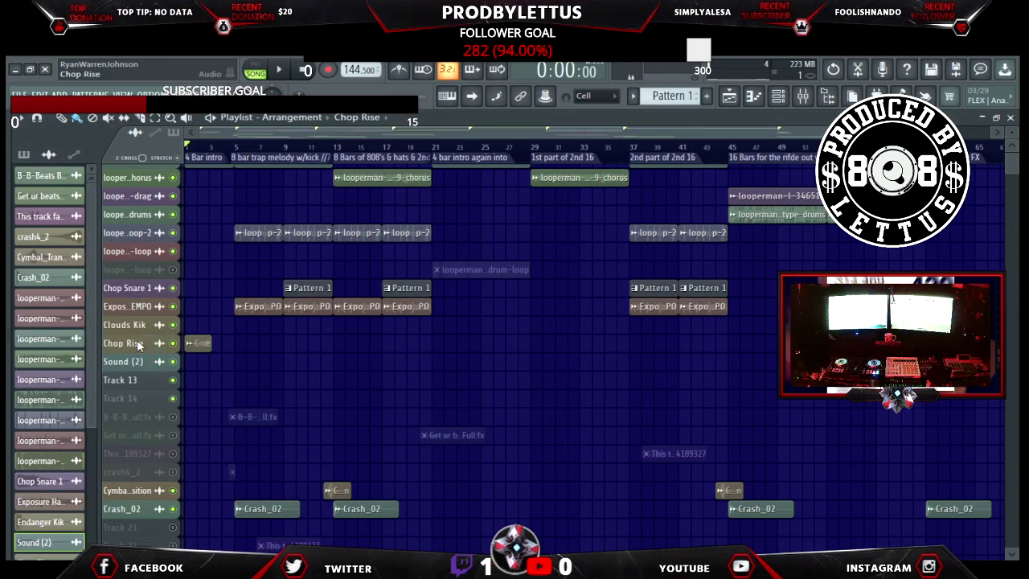
pyautogui.moveTo(201, 344); pyautogui.dragTo(781, 344)
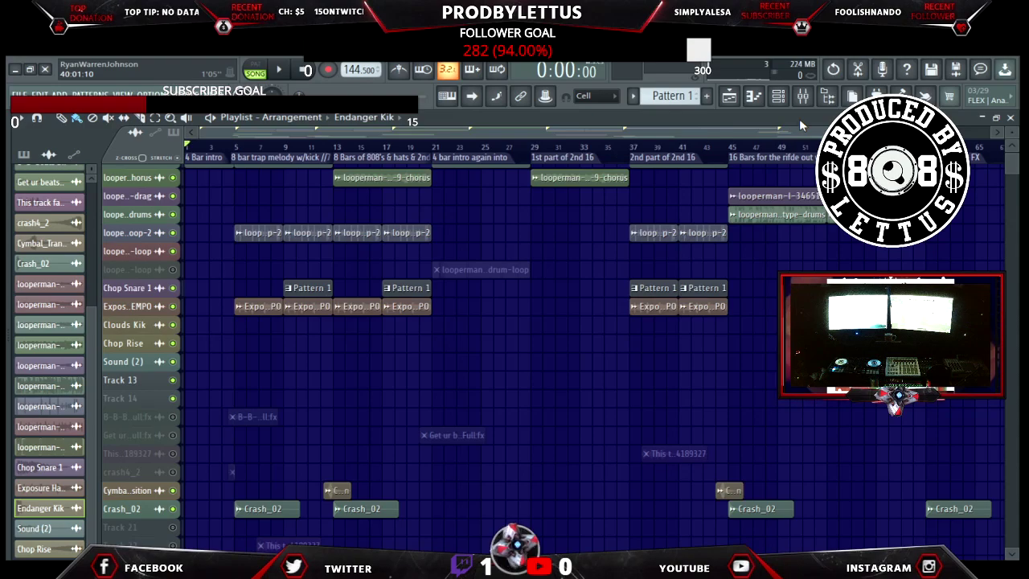
# Play the song from bar 45, the start of the ride-out section, and return to the first Percs misc samples.
pyautogui.click(730, 147)
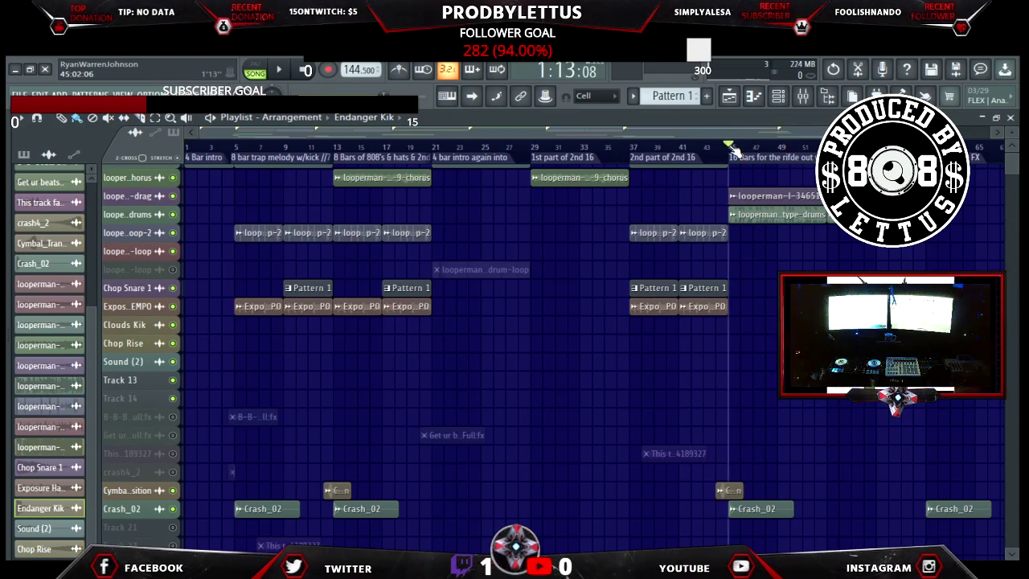
pyautogui.press('space')
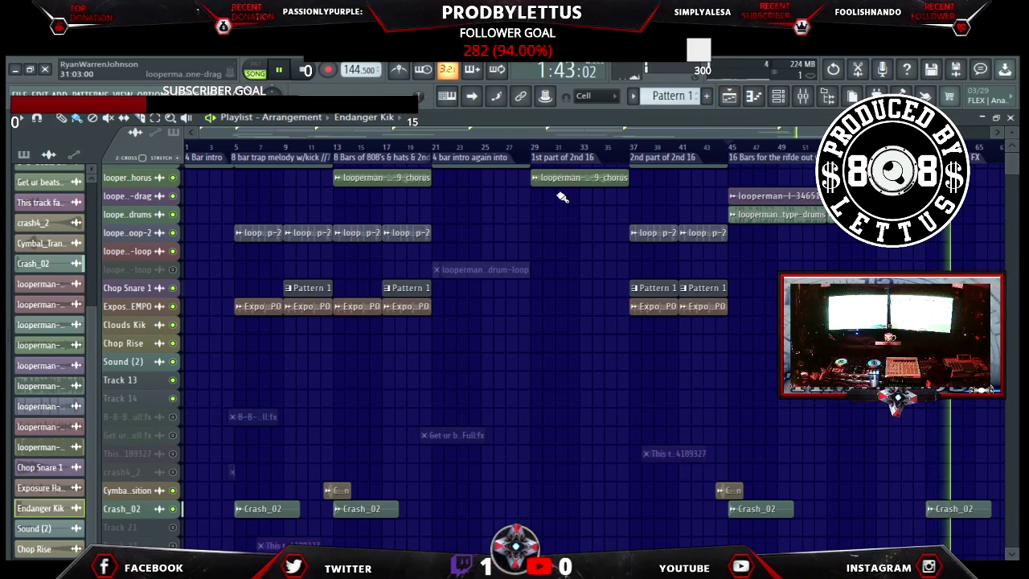
pyautogui.moveTo(10, 455)
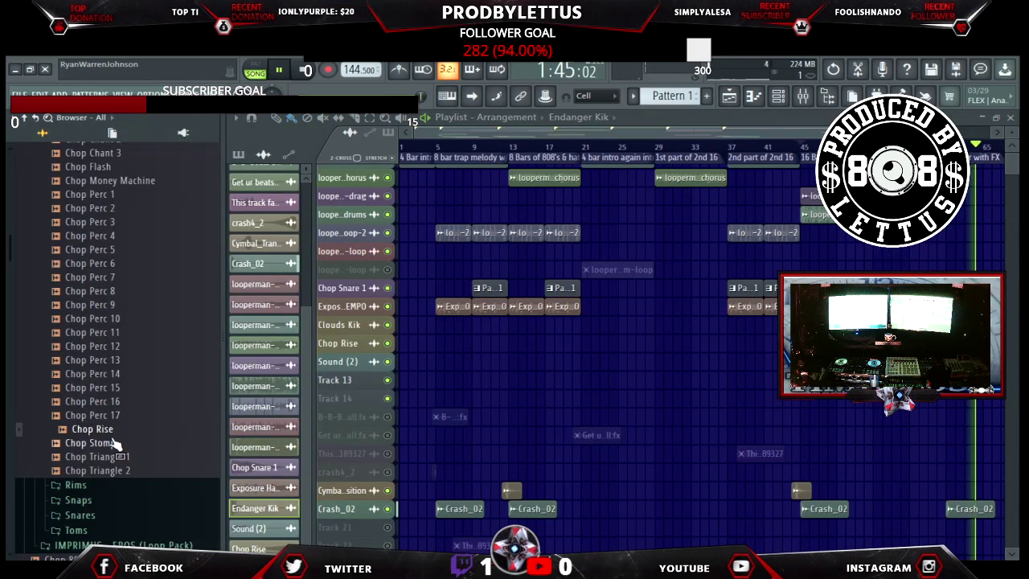
pyautogui.scroll(8, 120, 418)
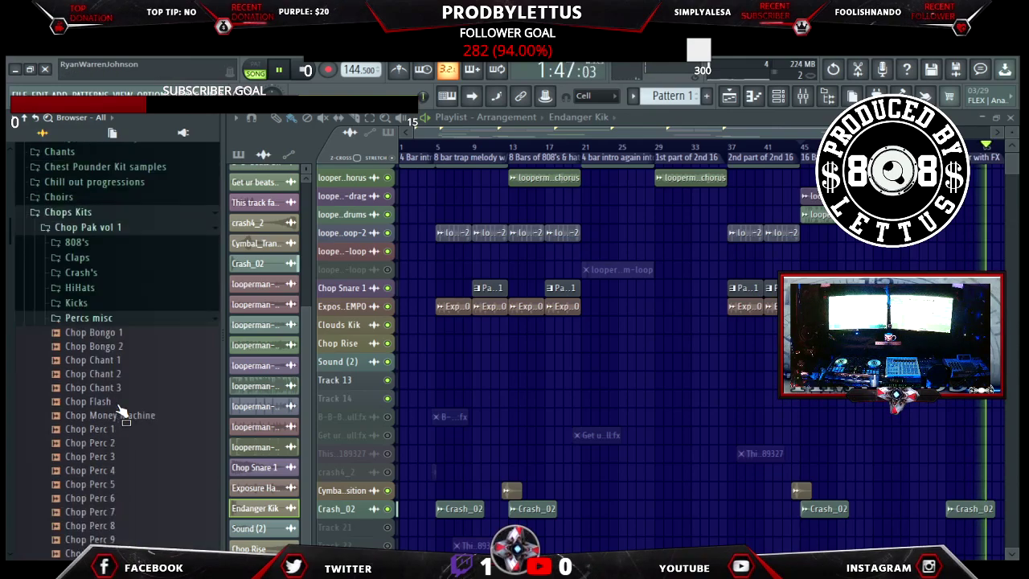
# Add the Chop Snap 1 sample from the Snaps folder to Track 13 and mute its clip at bar 1.
pyautogui.click(114, 418)
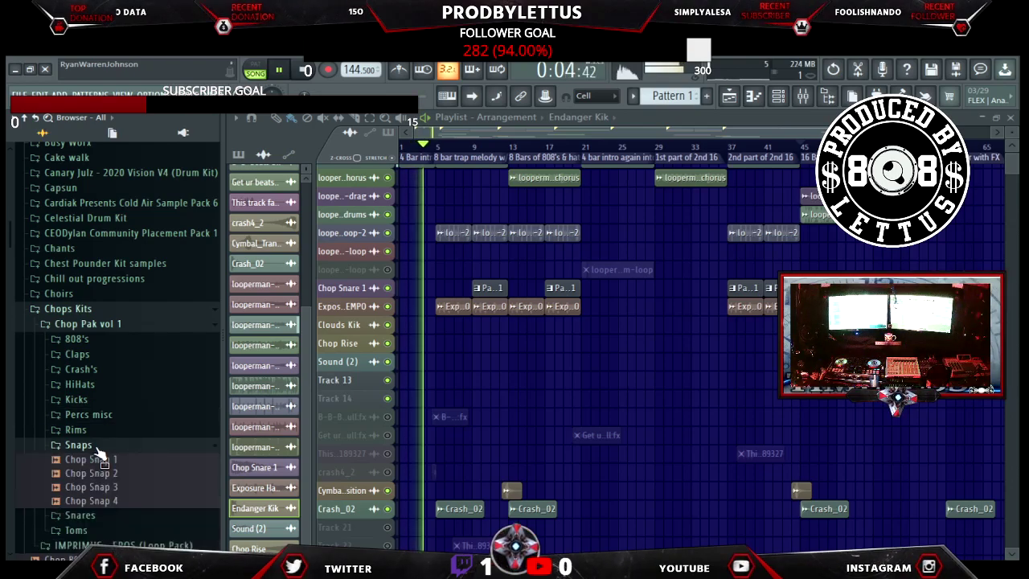
pyautogui.click(97, 447)
pyautogui.click(101, 459)
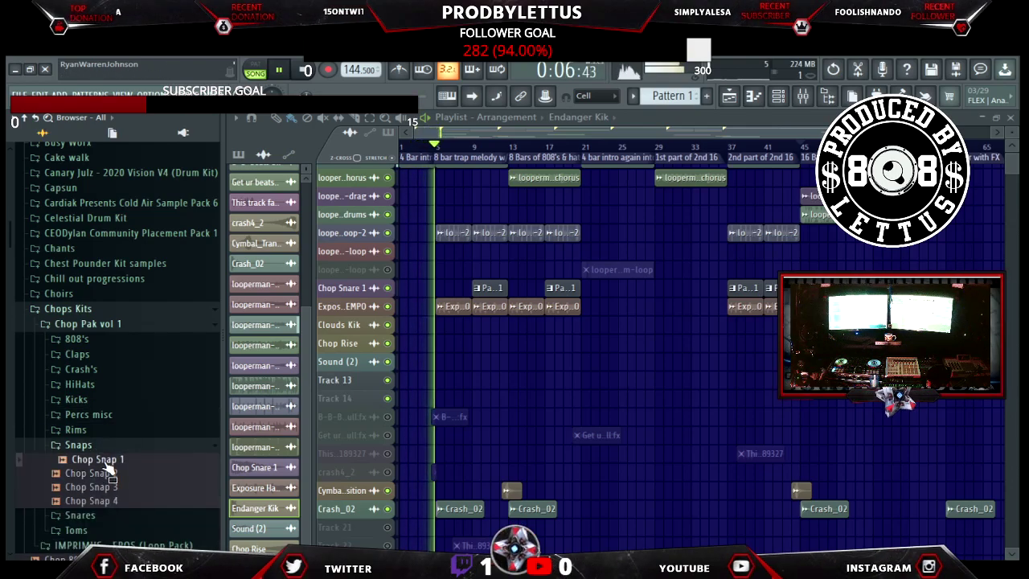
pyautogui.moveTo(108, 468); pyautogui.dragTo(150, 375)
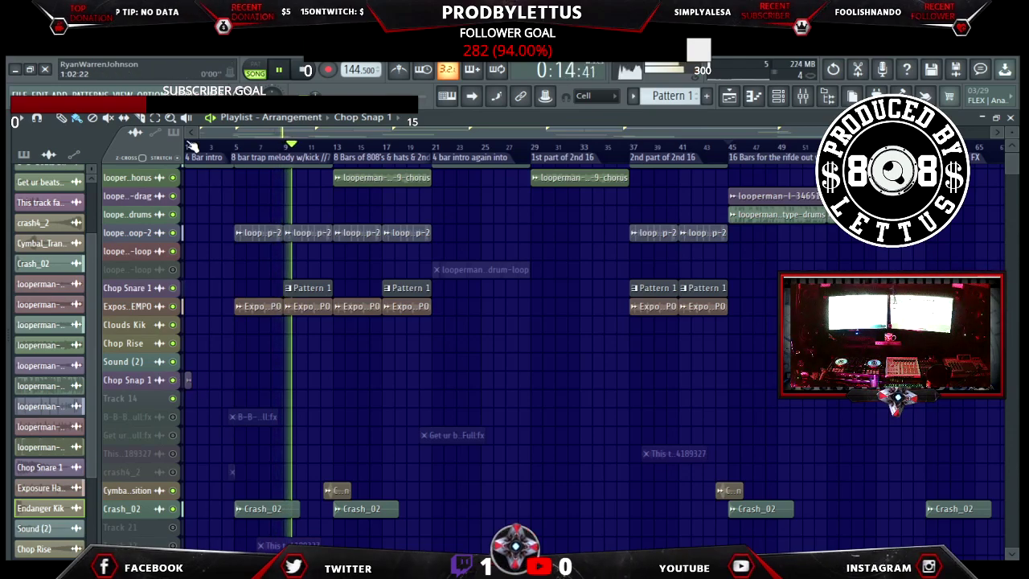
pyautogui.click(108, 118)
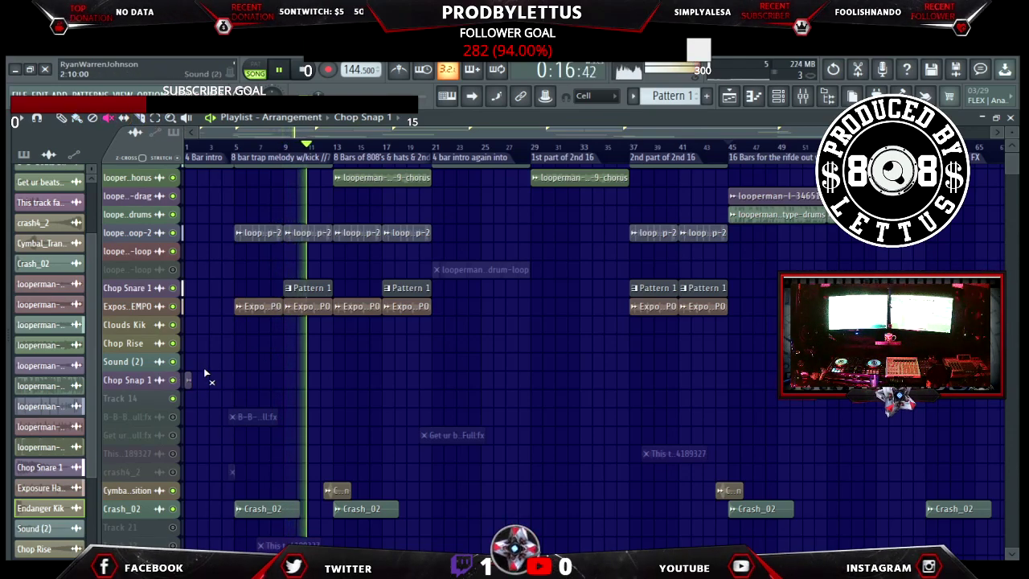
# Select Pattern 2 and place one-bar clips of it on the Chop Snap 1 track at bars 21 and 25.
pyautogui.click(651, 95)
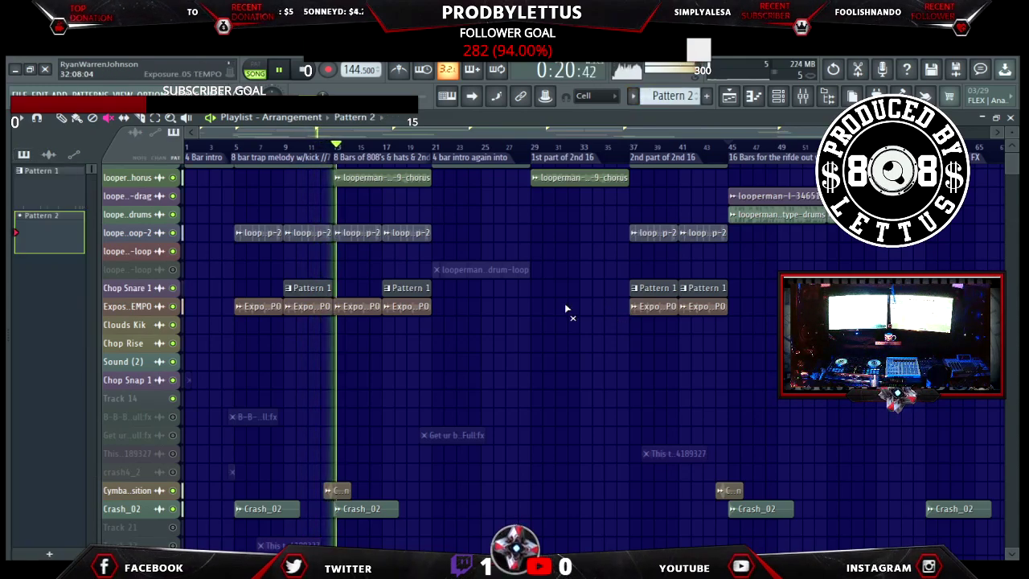
pyautogui.press('b')
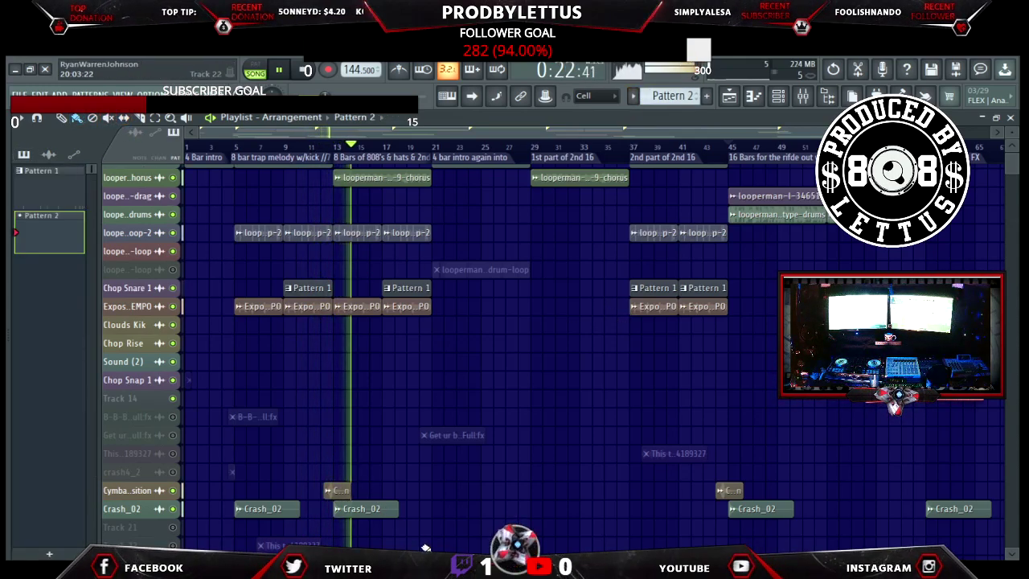
pyautogui.scroll(1, 482, 460)
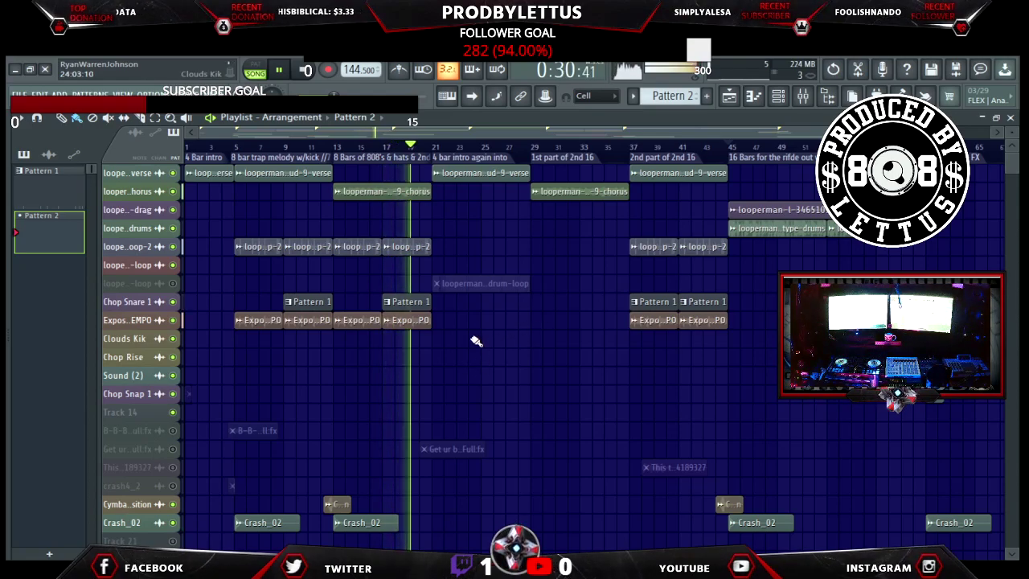
pyautogui.click(436, 338)
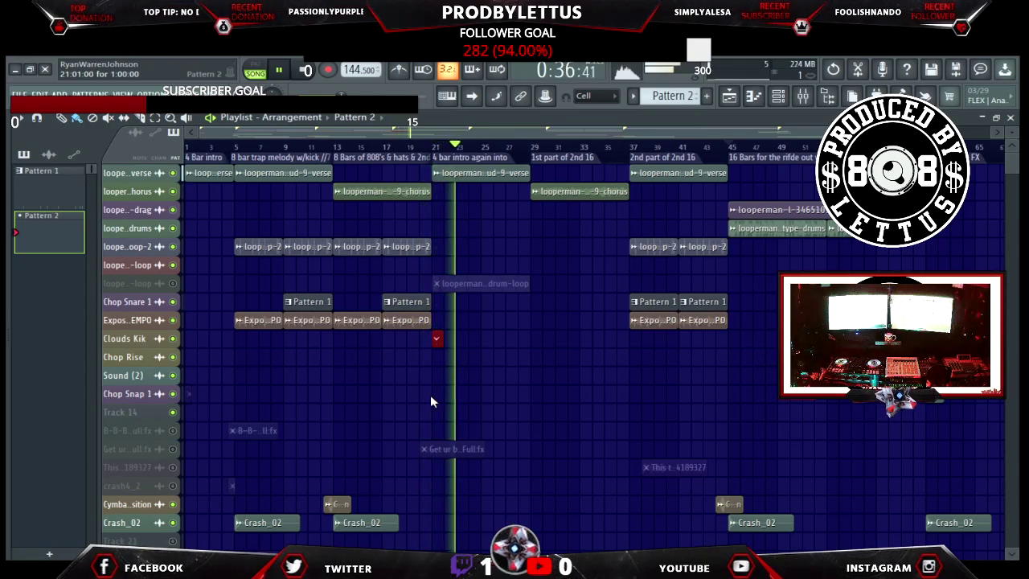
pyautogui.click(437, 338)
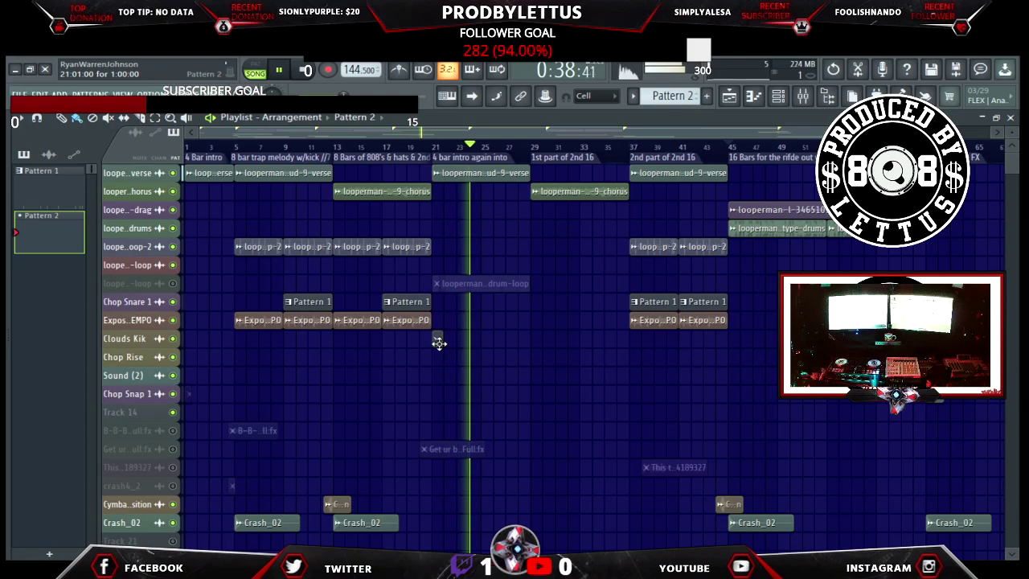
pyautogui.moveTo(438, 343); pyautogui.dragTo(437, 395)
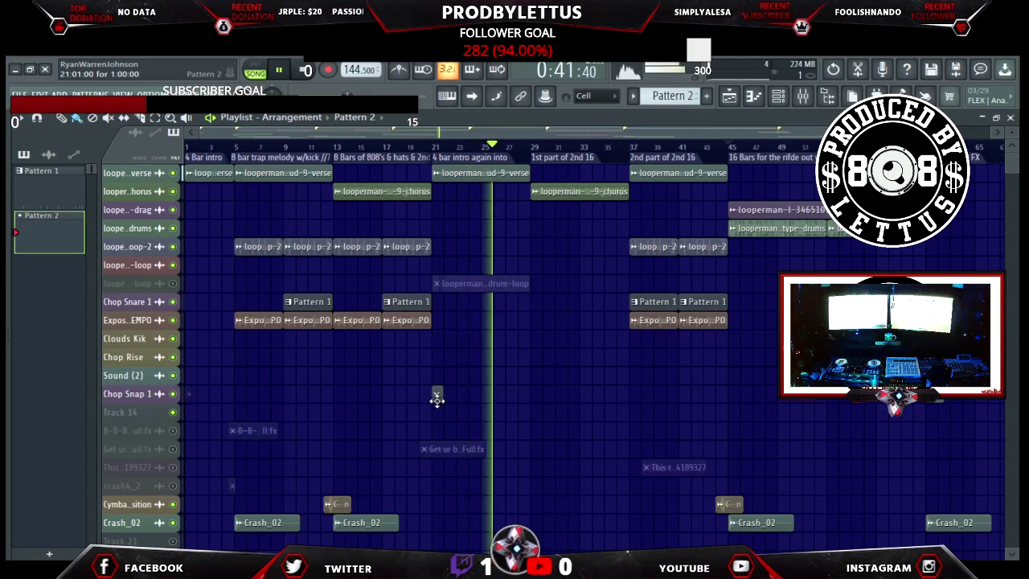
pyautogui.click(487, 395)
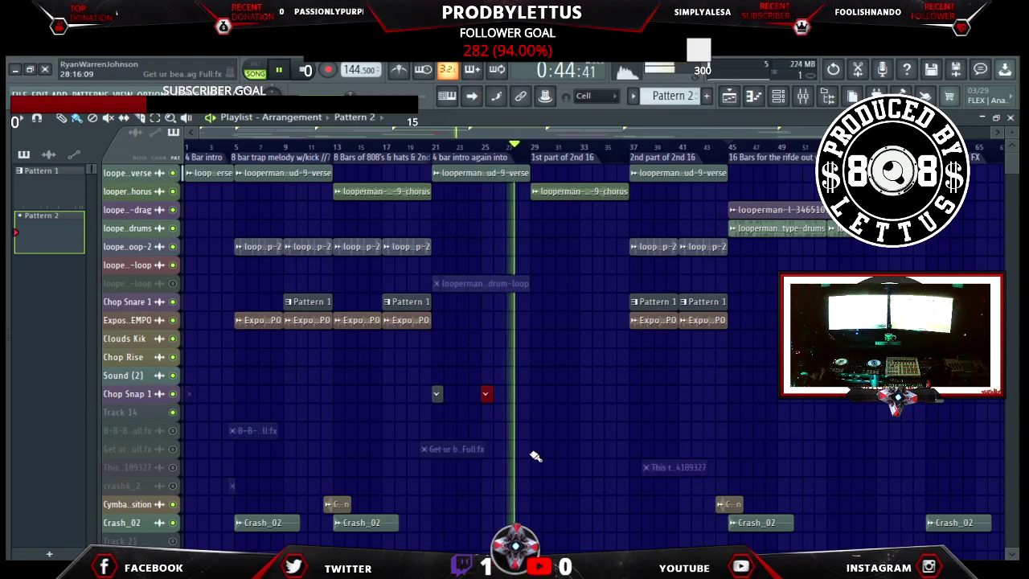
# Collapse the Chops Kits folder and add two four-bar lofi-drum-loop-2 clips at bars 29 and 33 on that loop's track.
pyautogui.hotkey('alt', 'F8')
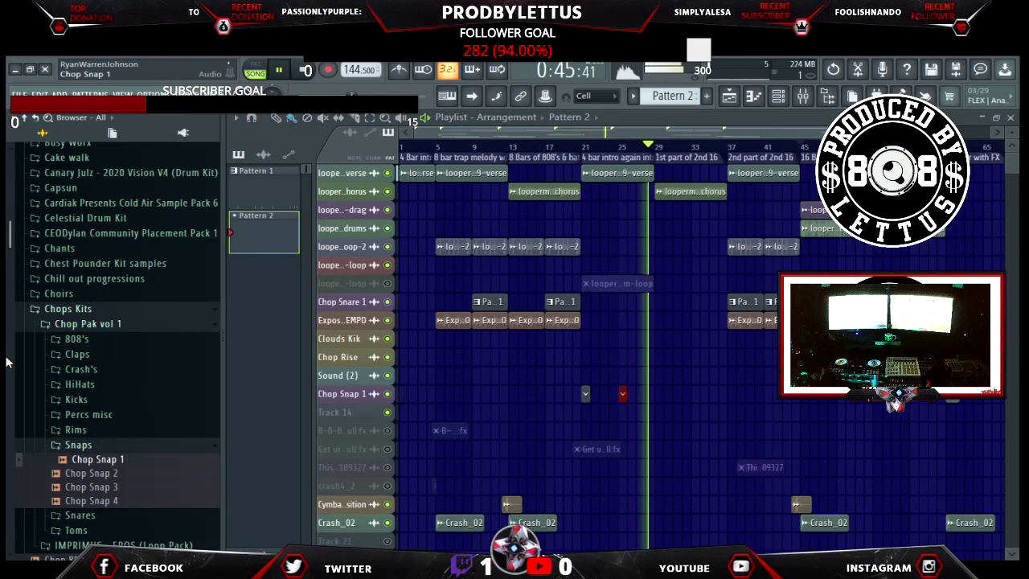
pyautogui.click(82, 310)
pyautogui.scroll(4, 101, 333)
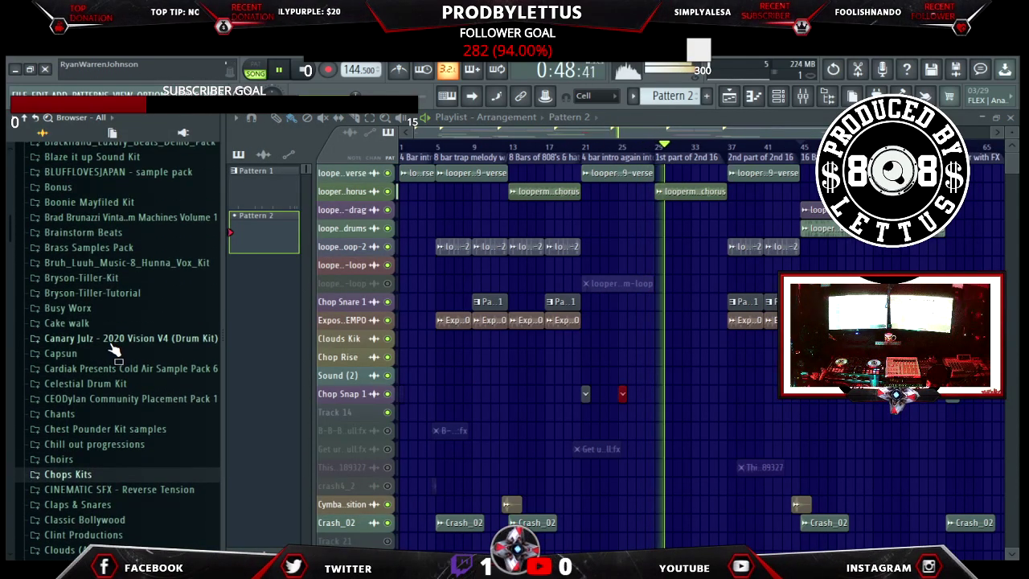
pyautogui.scroll(-2, 115, 348)
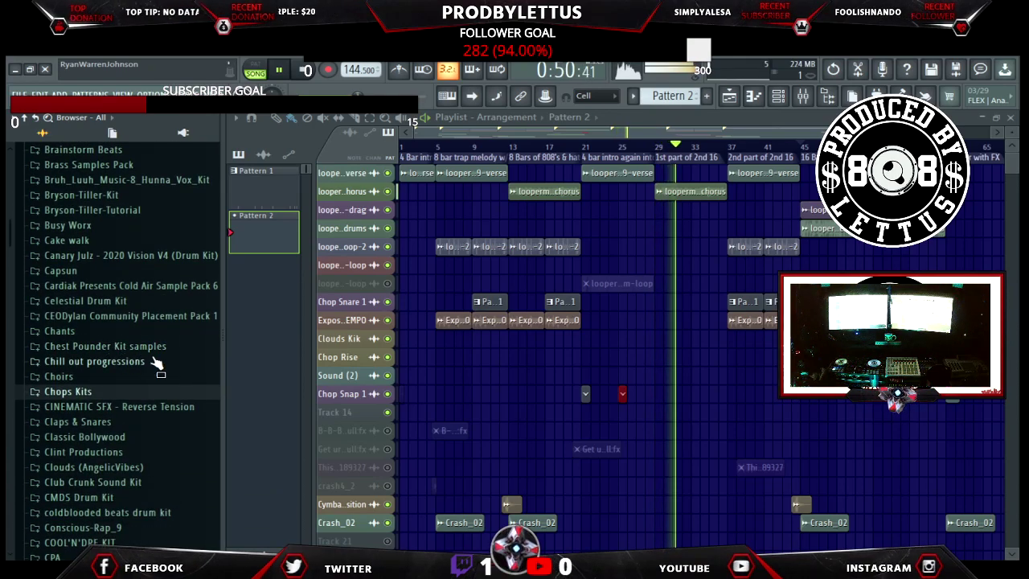
pyautogui.hotkey('alt', 'F8')
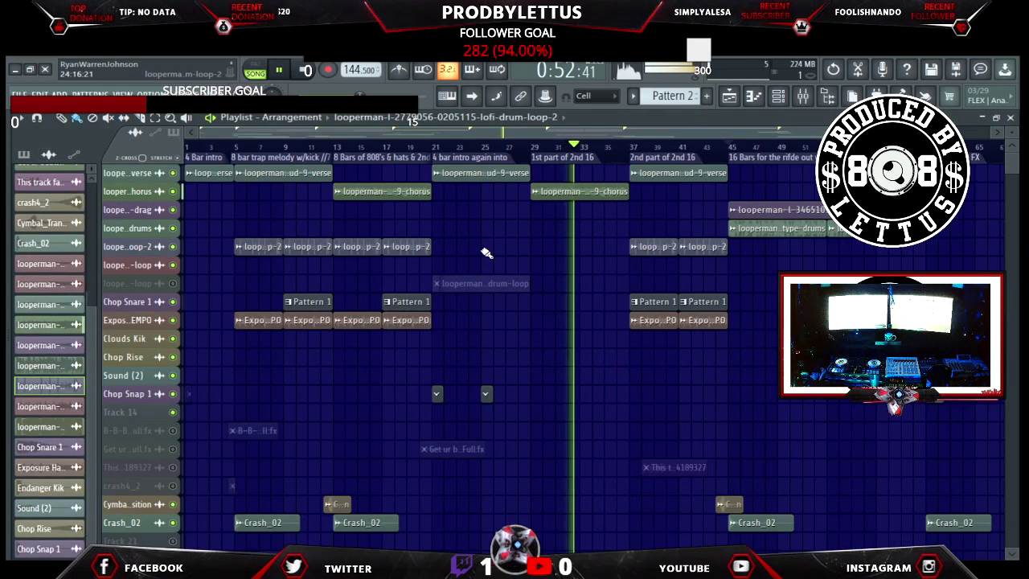
pyautogui.click(540, 252)
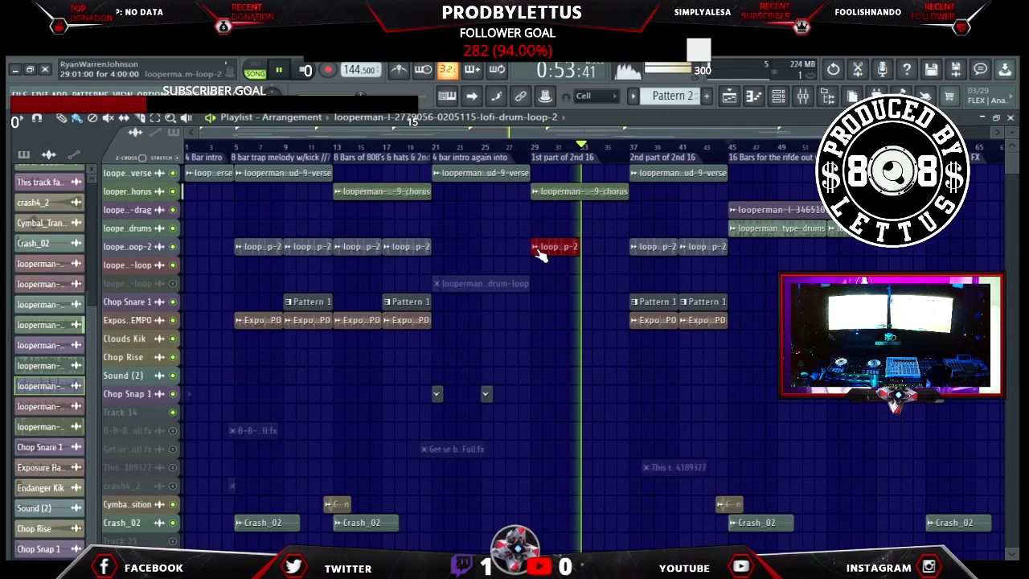
pyautogui.click(592, 254)
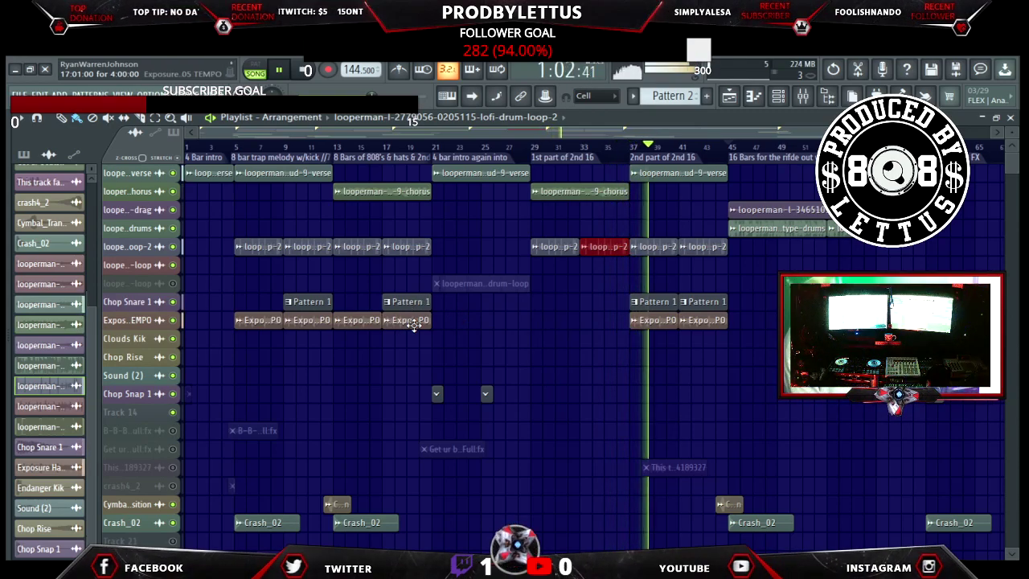
# Browse the sample library to the HATS folder of the DANGER DRUM KIT in F&T.V. Trap Kitz, Film TV Pack.
pyautogui.hotkey('alt', 'F8')
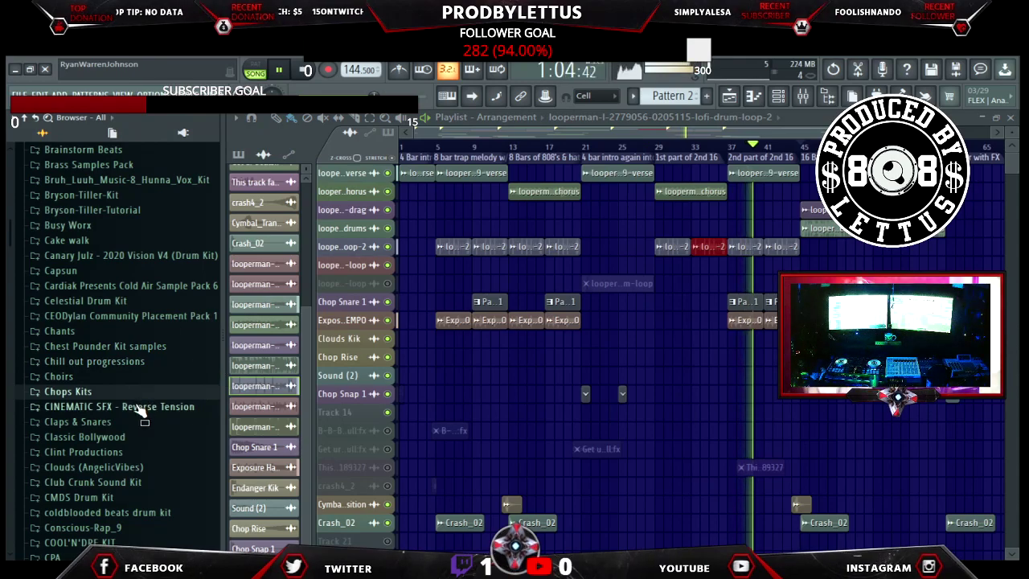
pyautogui.scroll(7, 143, 412)
pyautogui.scroll(-20, 143, 411)
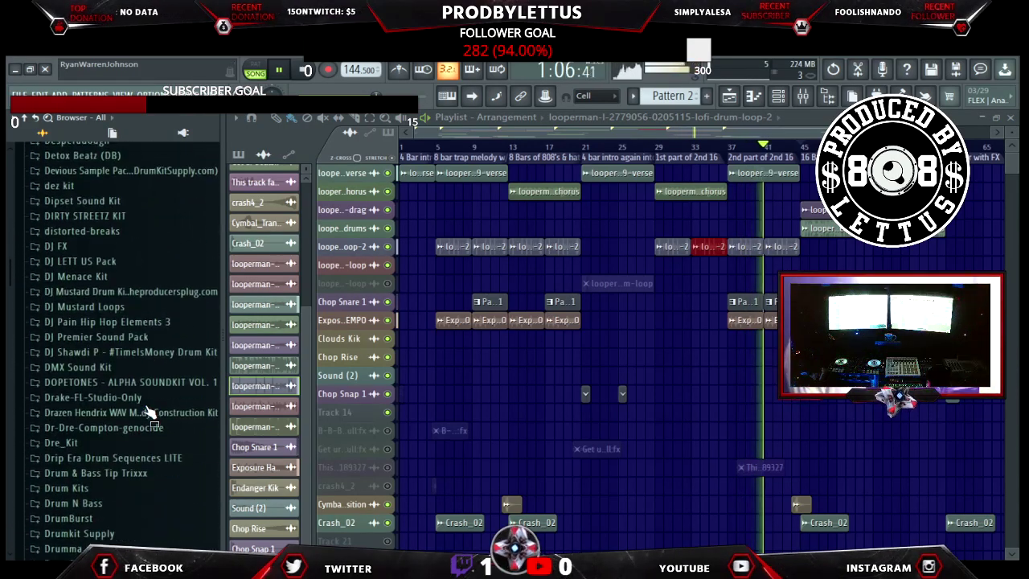
pyautogui.scroll(-7, 140, 402)
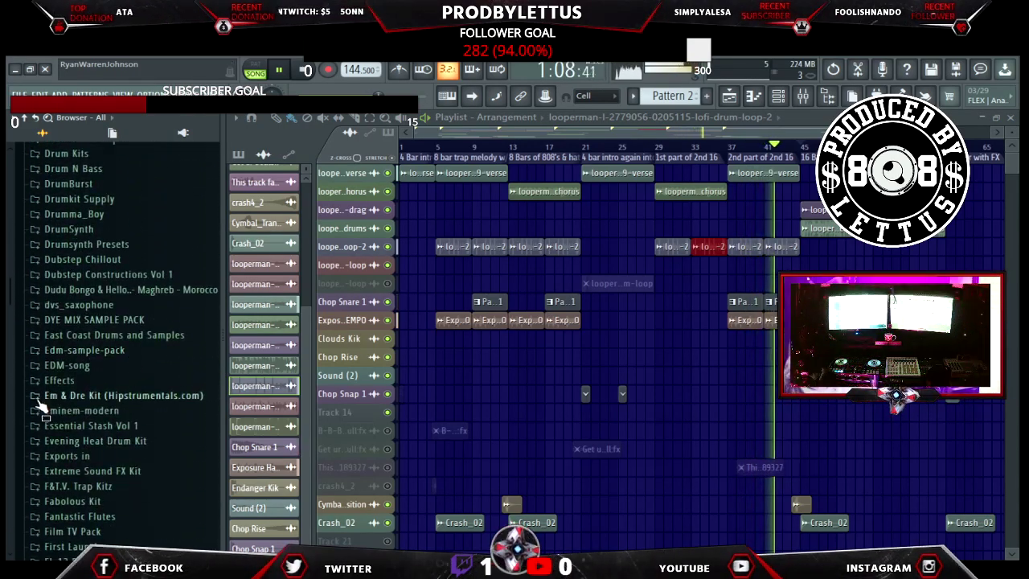
pyautogui.click(83, 486)
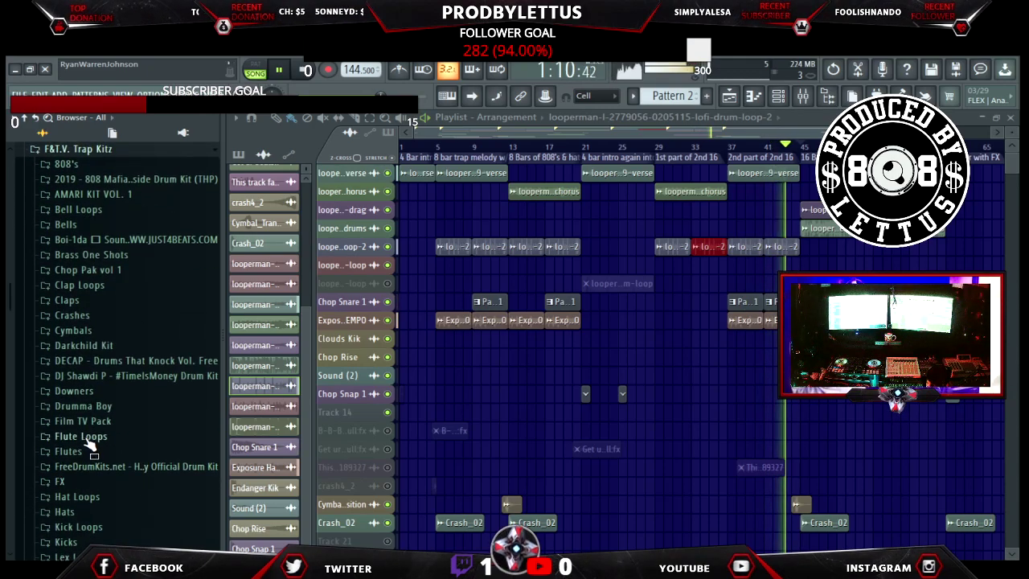
pyautogui.click(90, 426)
pyautogui.scroll(-3, 151, 458)
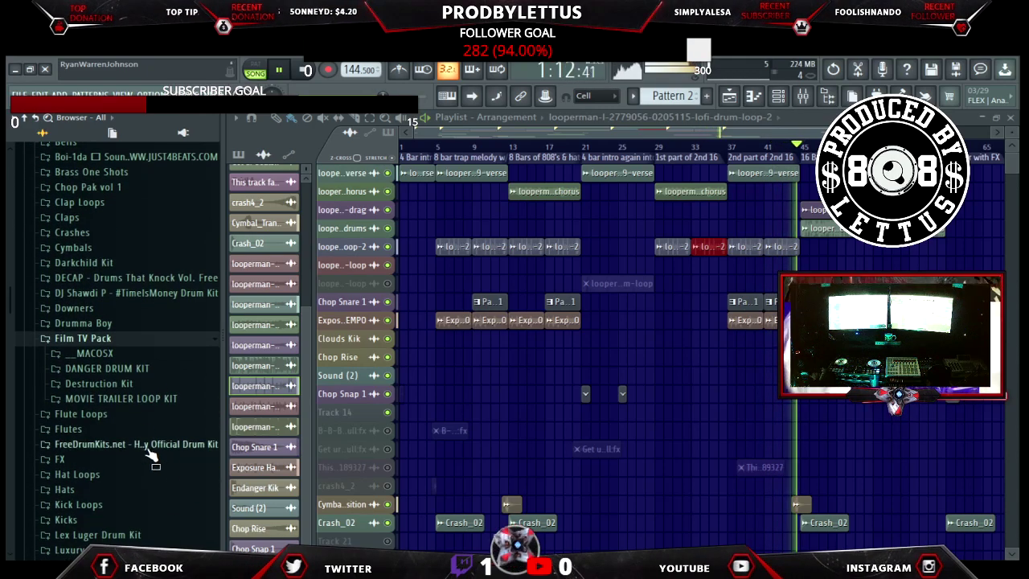
pyautogui.click(118, 373)
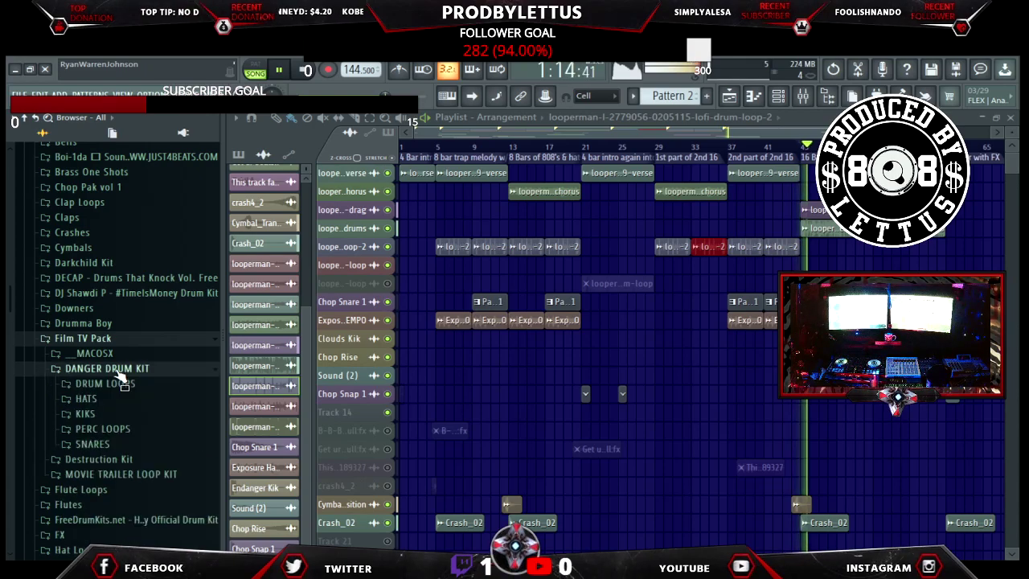
pyautogui.click(111, 402)
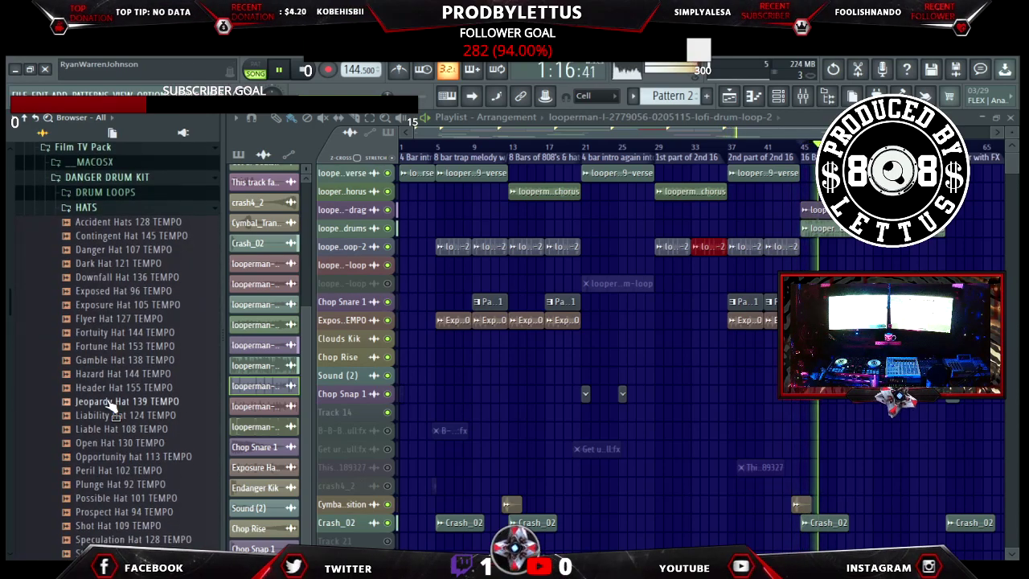
# Stop playback and add the Jeopardy Hat 139 TEMPO loop to Track 14, with four-bar clips at bars 25, 29 and 33.
pyautogui.hotkey('alt', 'F8')
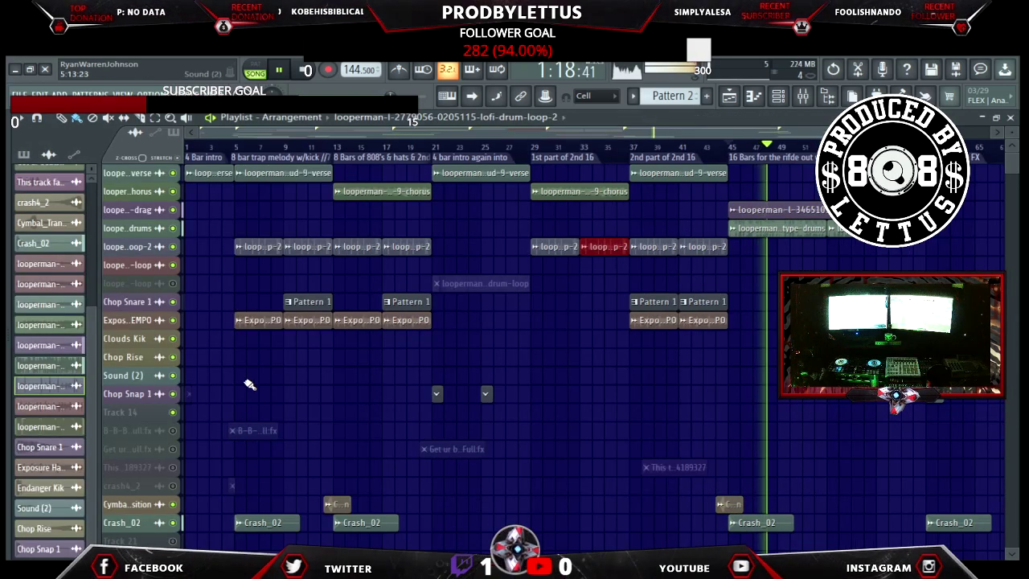
pyautogui.click(304, 72)
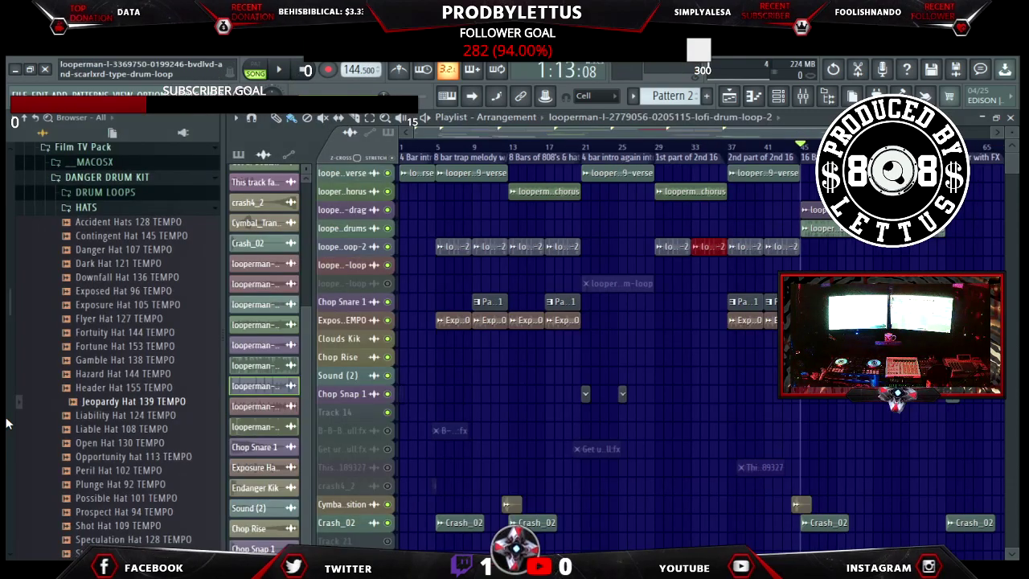
pyautogui.hotkey('alt', 'F8')
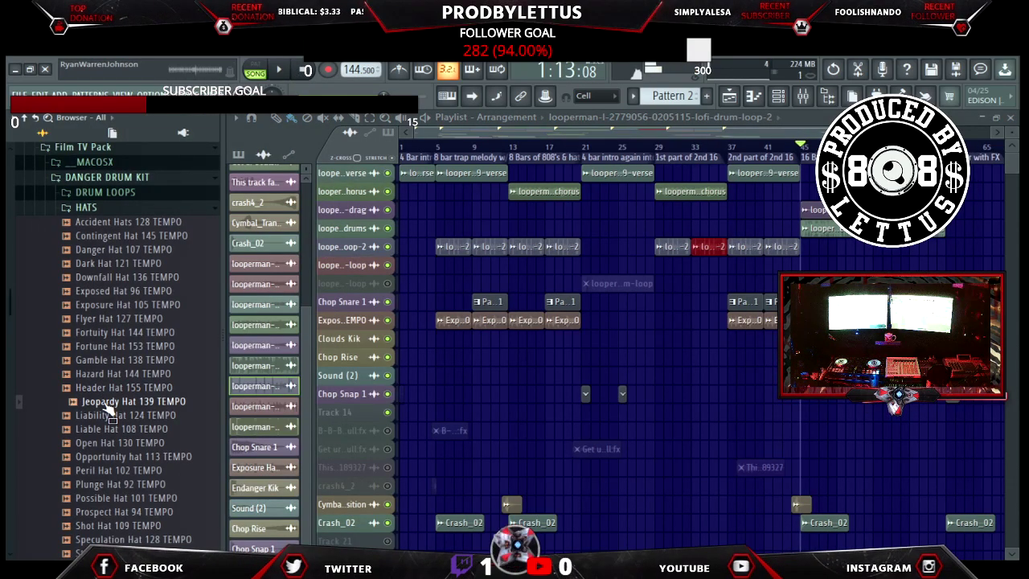
pyautogui.moveTo(256, 399); pyautogui.dragTo(465, 396)
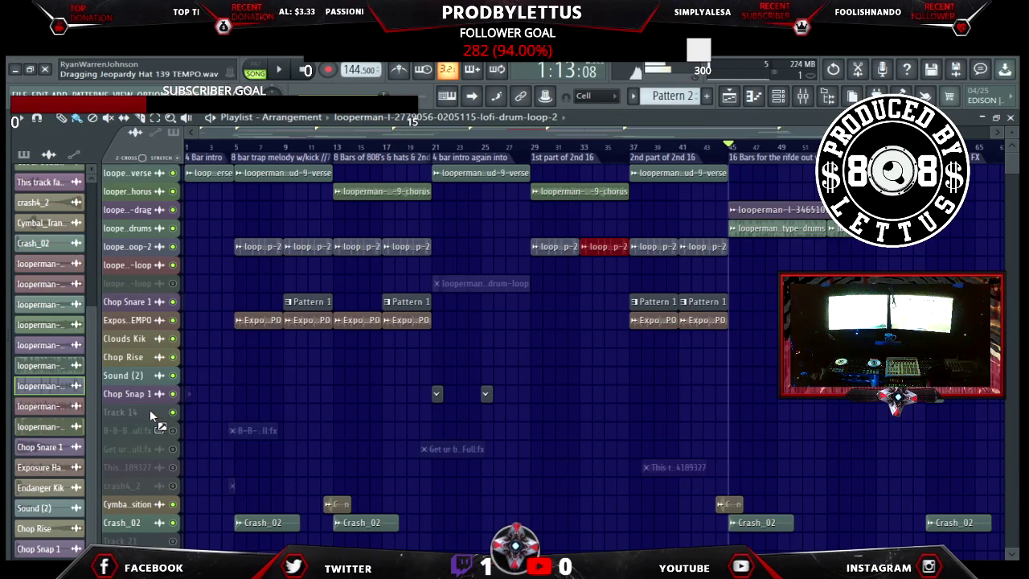
pyautogui.moveTo(131, 410); pyautogui.dragTo(127, 411)
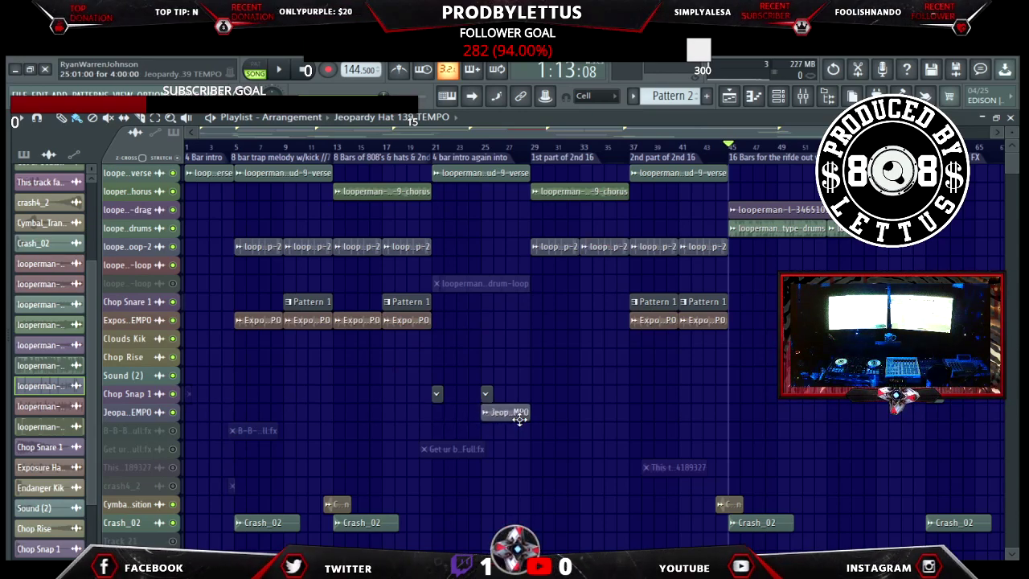
pyautogui.click(519, 416)
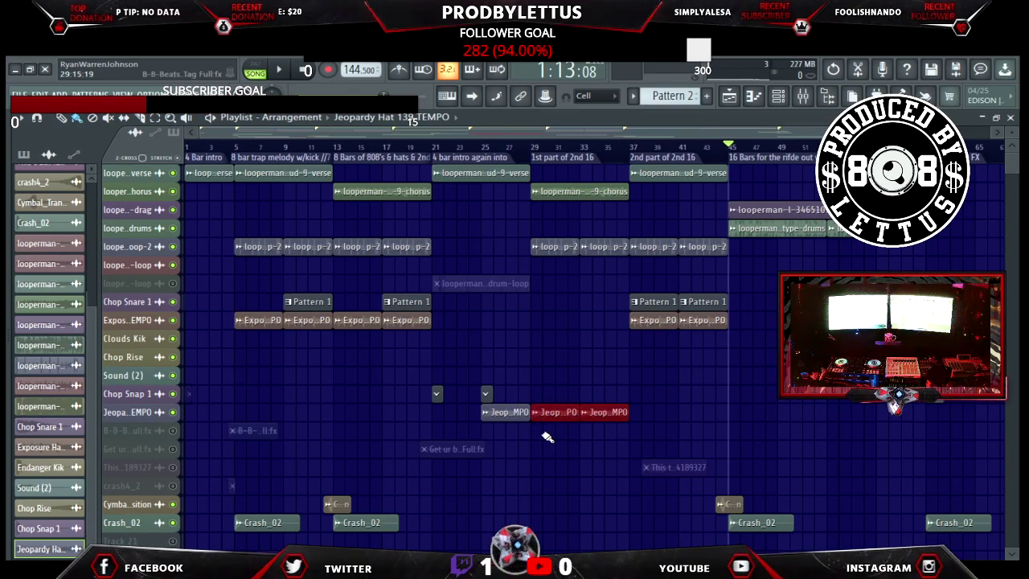
# Play the song from the second intro, replace the bar 29 Jeopardy Hat clip with an Exposure Hat 105 TEMPO clip on its own track, and stop.
pyautogui.press('space')
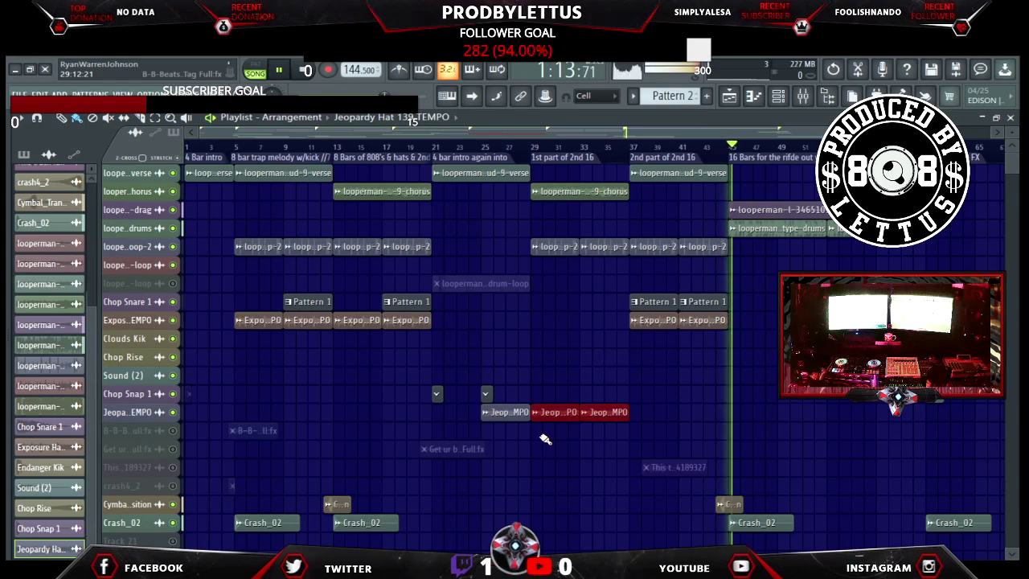
pyautogui.click(504, 146)
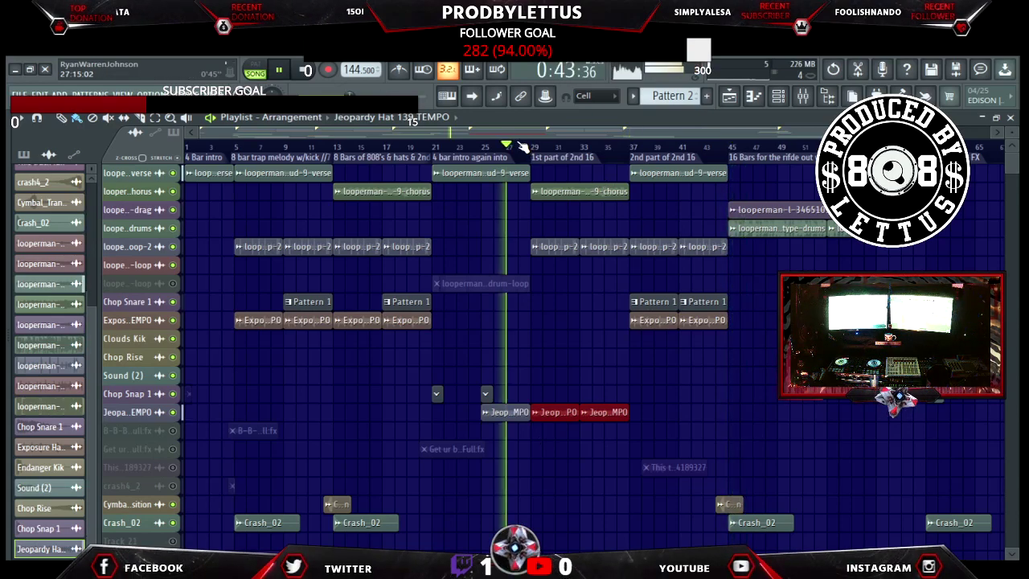
pyautogui.rightClick(562, 413)
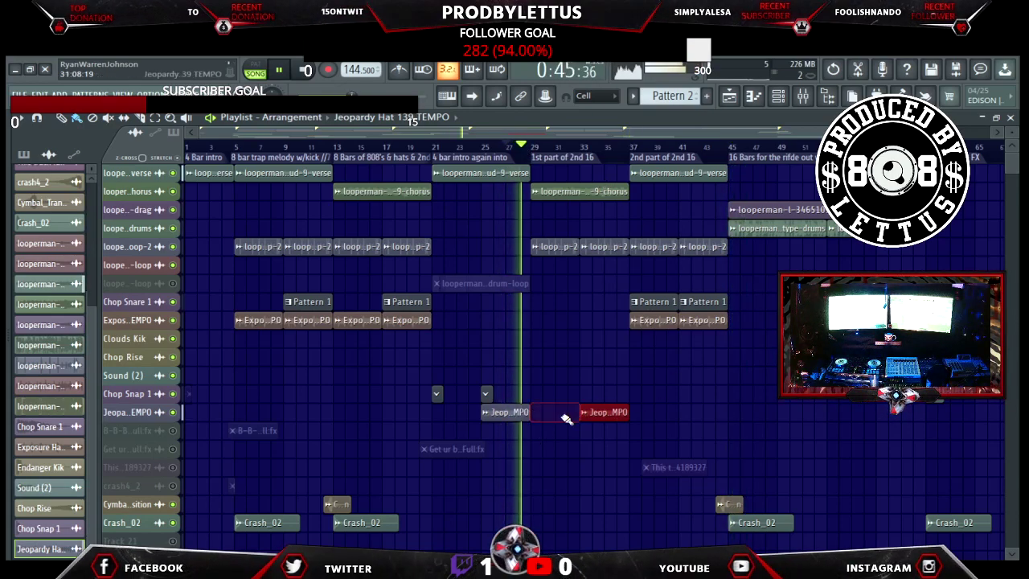
pyautogui.click(652, 320)
pyautogui.click(538, 325)
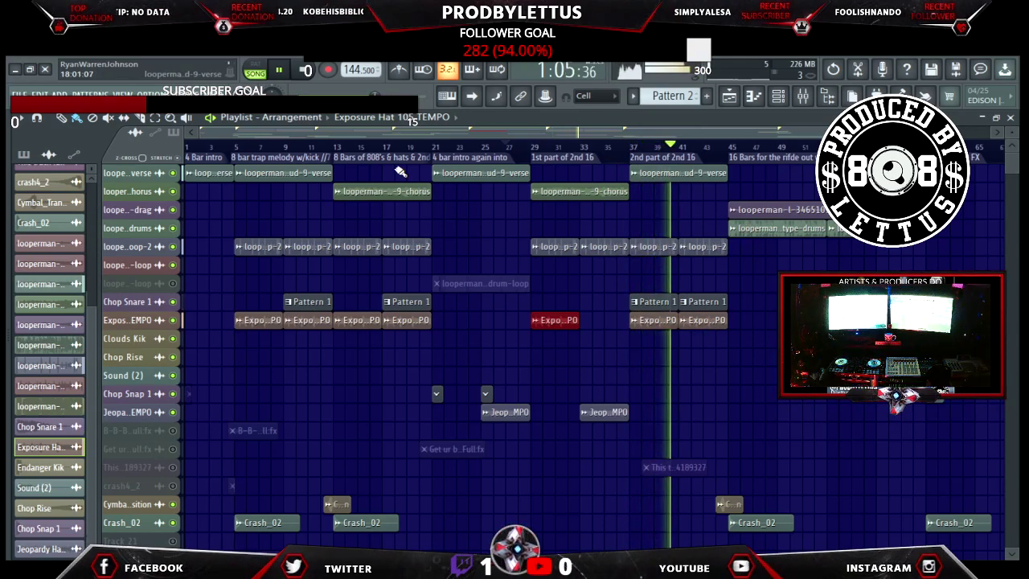
pyautogui.click(307, 71)
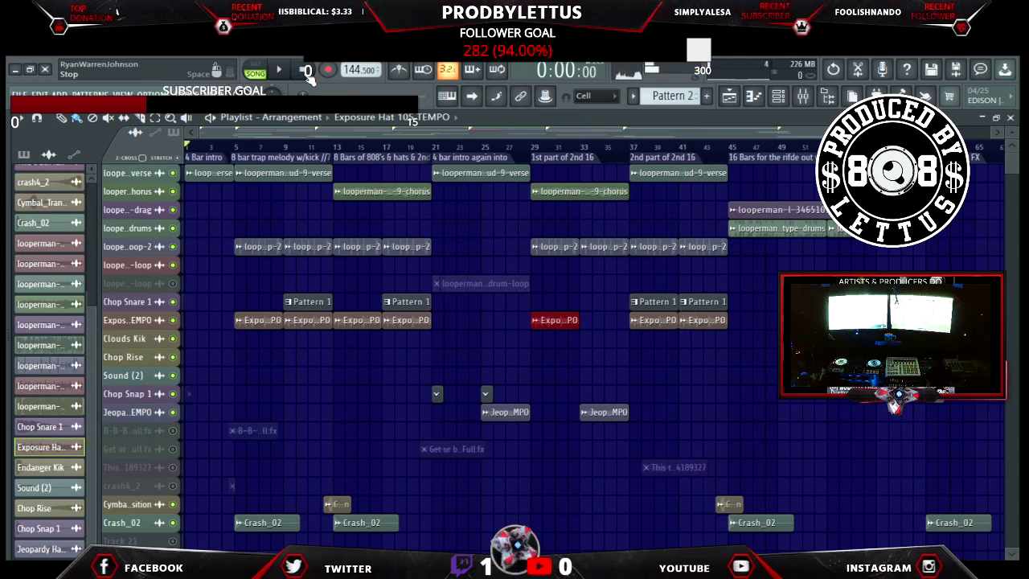
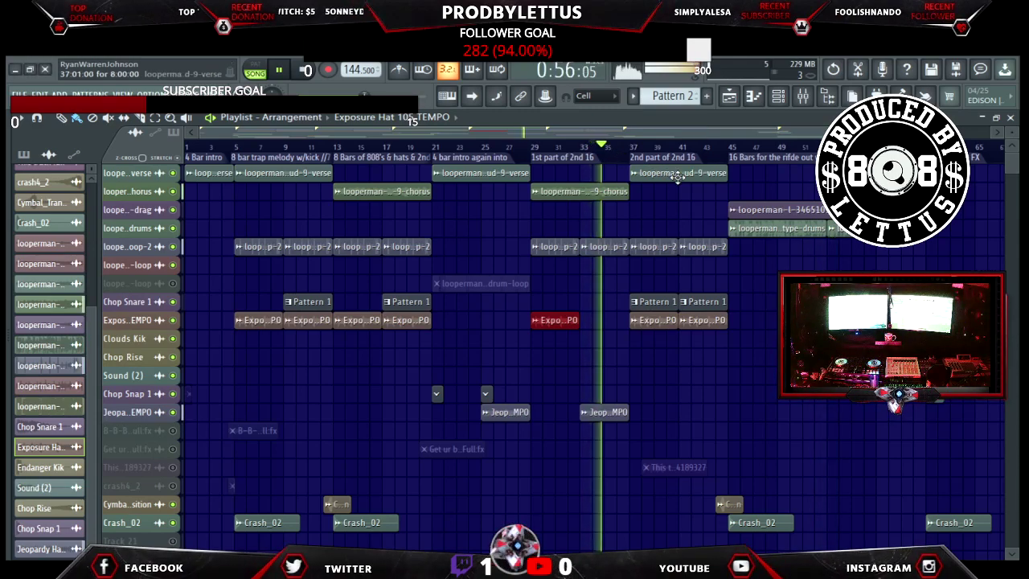
# Try the one-drag clip at bar 37 with the cloud-9-verse clip shifted to bar 39, and return them to bars 45 and 37.
pyautogui.moveTo(772, 211); pyautogui.dragTo(660, 216)
pyautogui.moveTo(655, 173); pyautogui.dragTo(680, 173)
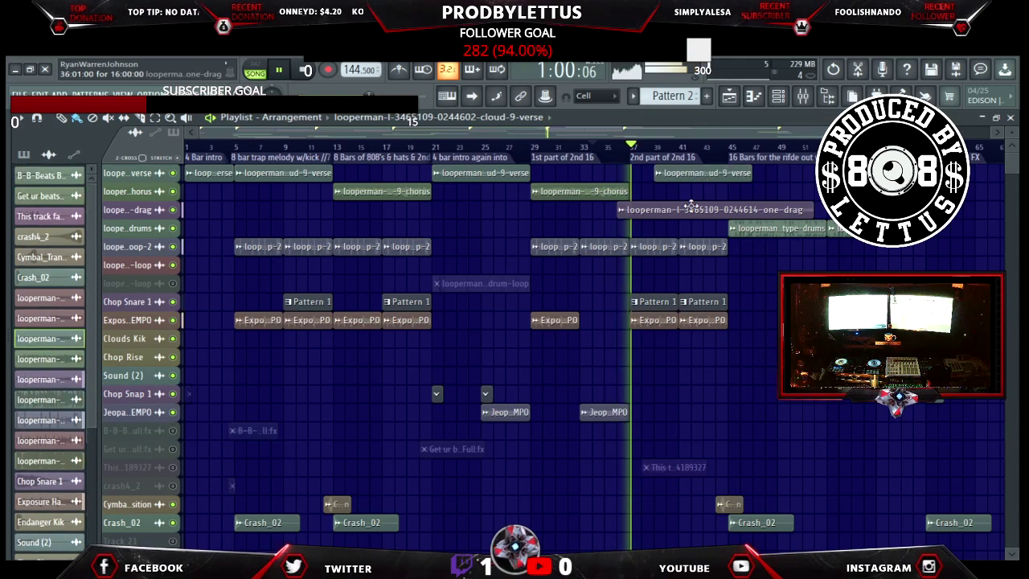
pyautogui.moveTo(680, 215); pyautogui.dragTo(692, 216)
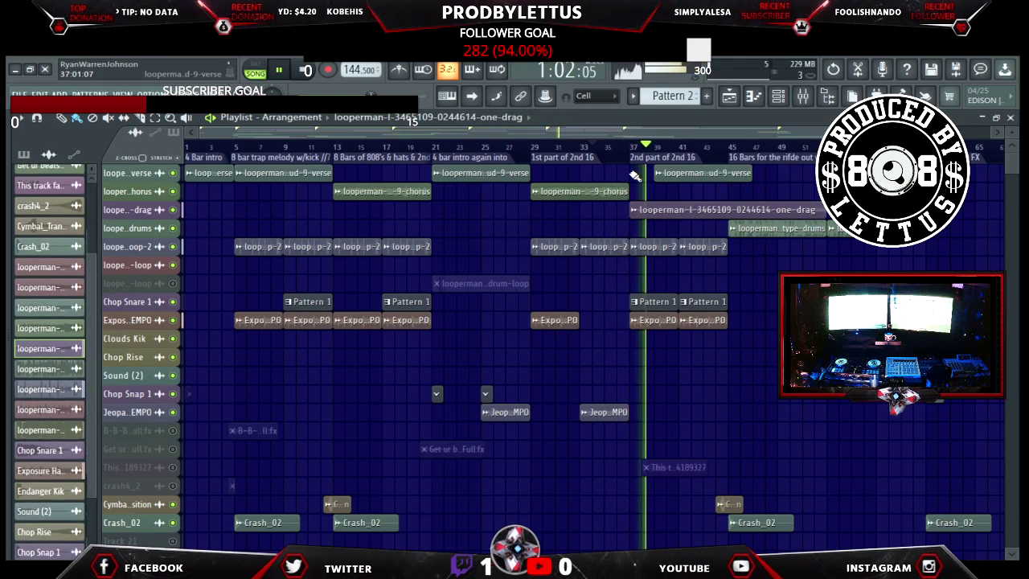
pyautogui.click(587, 147)
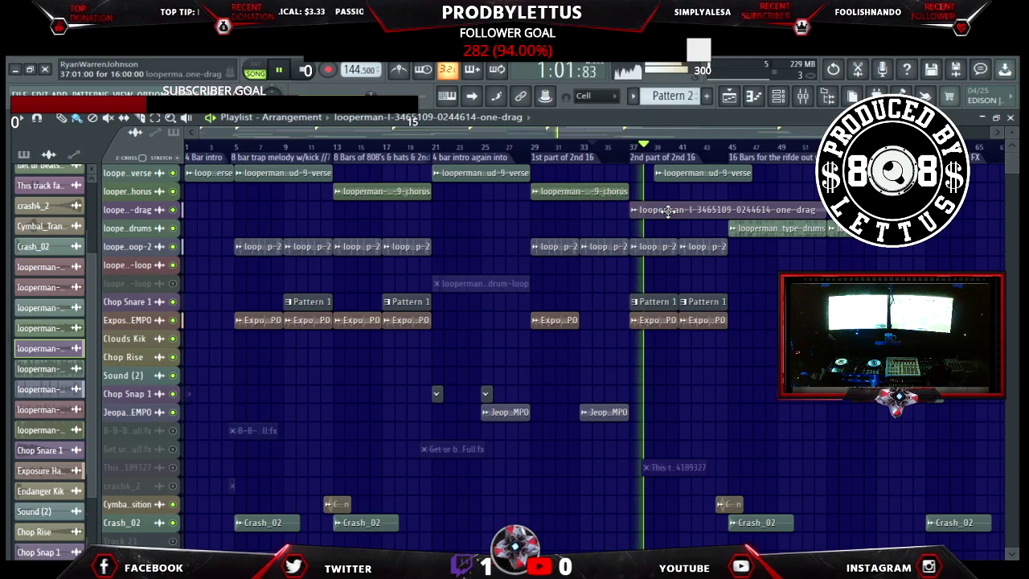
pyautogui.moveTo(682, 174); pyautogui.dragTo(669, 176)
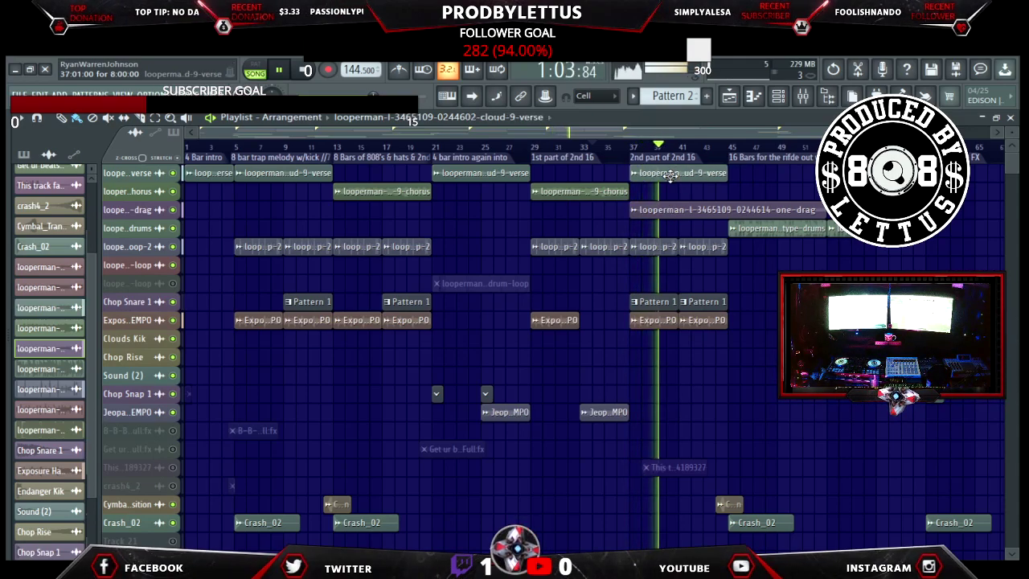
pyautogui.moveTo(682, 211); pyautogui.dragTo(782, 215)
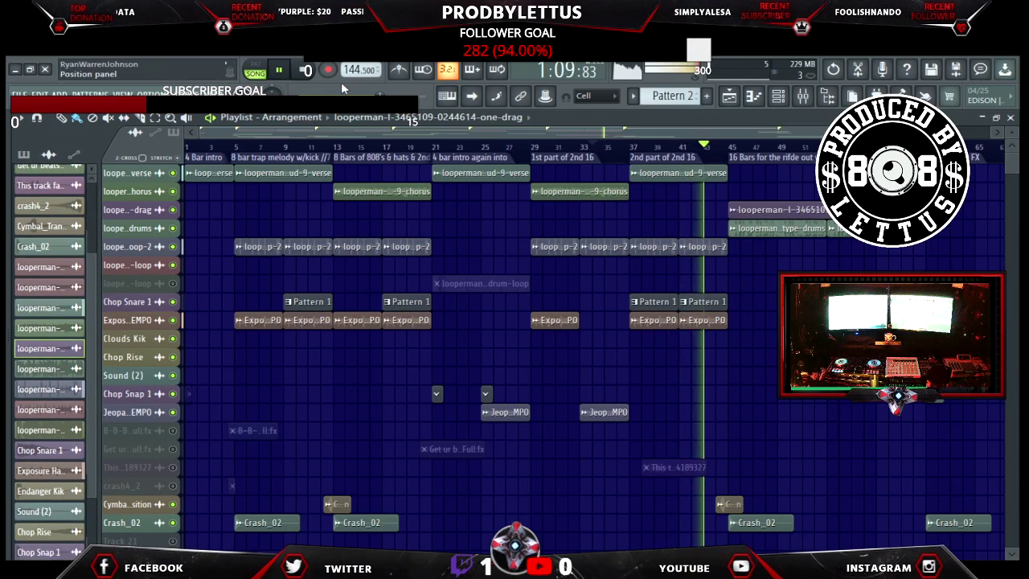
# Play the song through the second intro and following sections while reviewing the playlist tracks from the melody loops down to the crash.
pyautogui.click(308, 71)
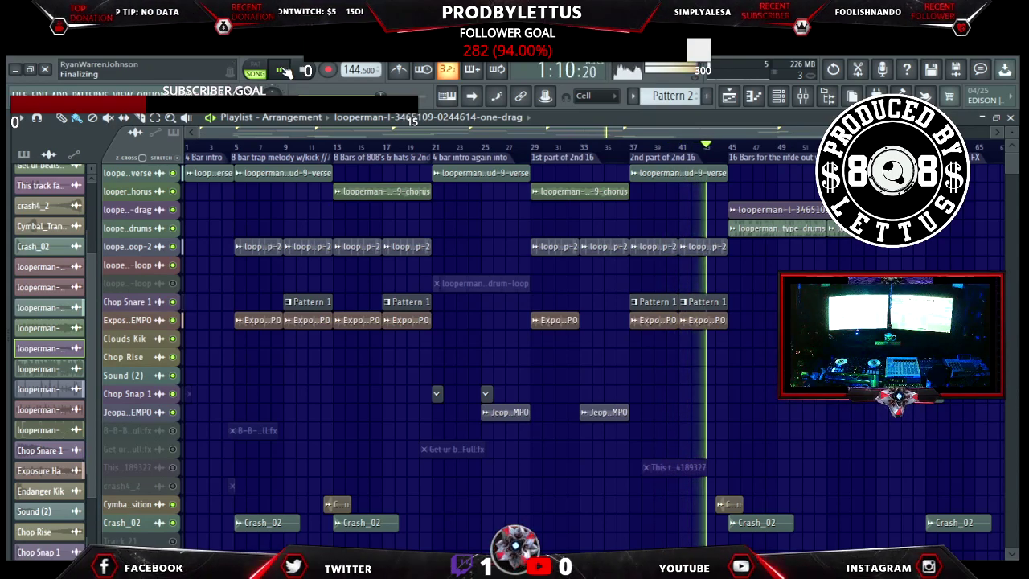
pyautogui.scroll(-4, 662, 424)
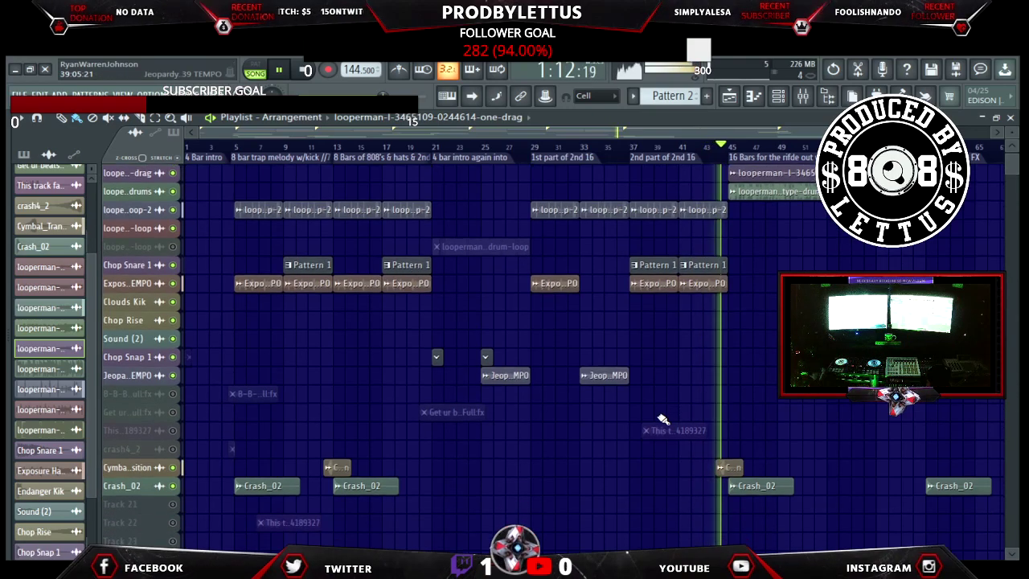
pyautogui.scroll(-2, 662, 416)
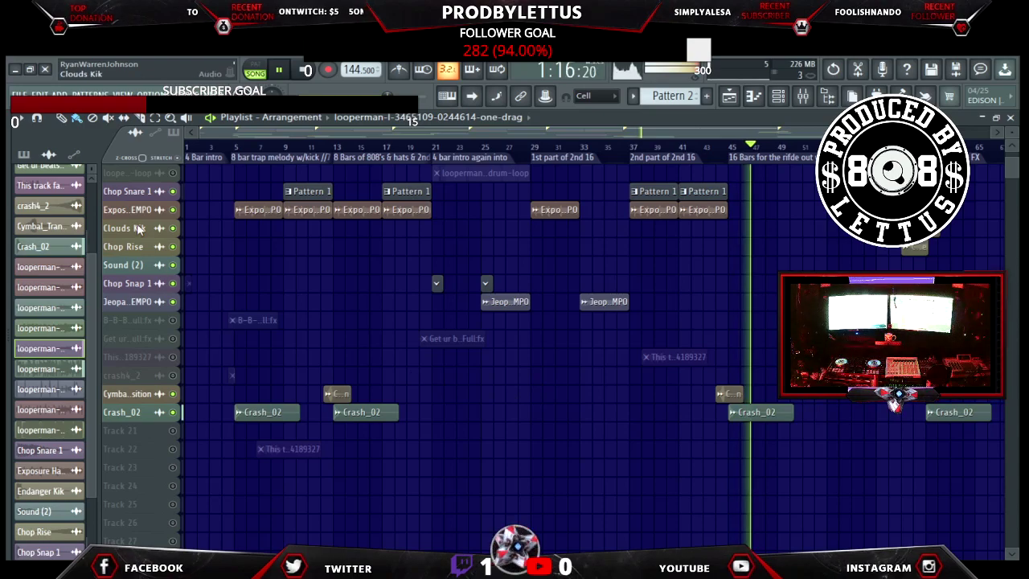
pyautogui.click(25, 155)
pyautogui.click(48, 154)
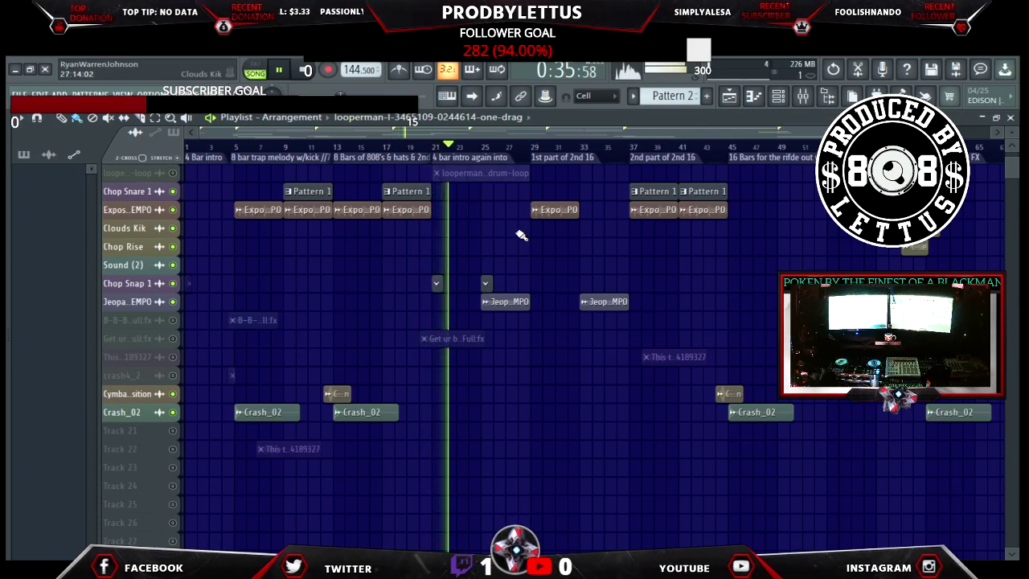
pyautogui.scroll(4, 530, 229)
pyautogui.scroll(-5, 521, 235)
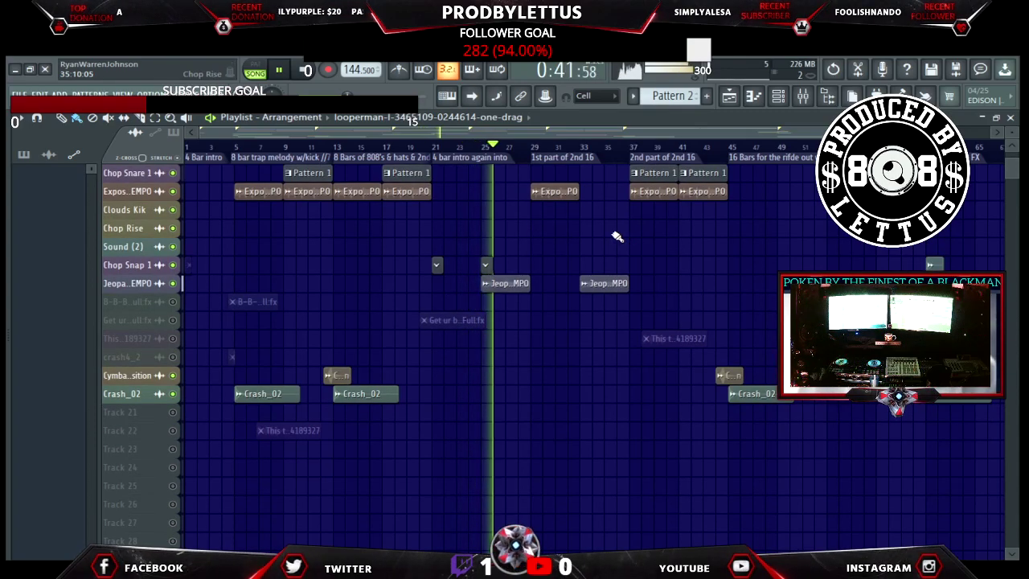
pyautogui.scroll(2, 616, 235)
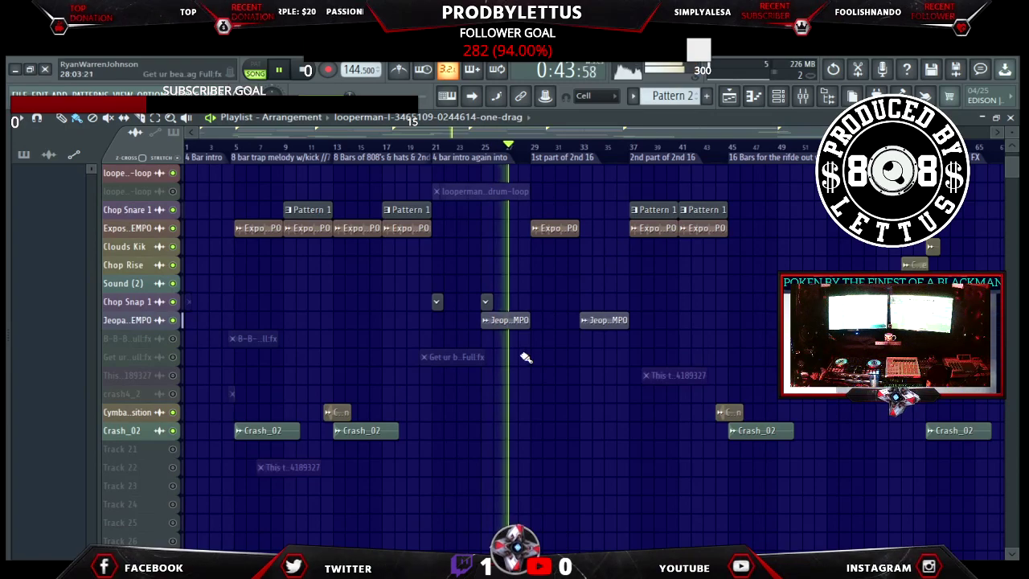
pyautogui.scroll(5, 607, 306)
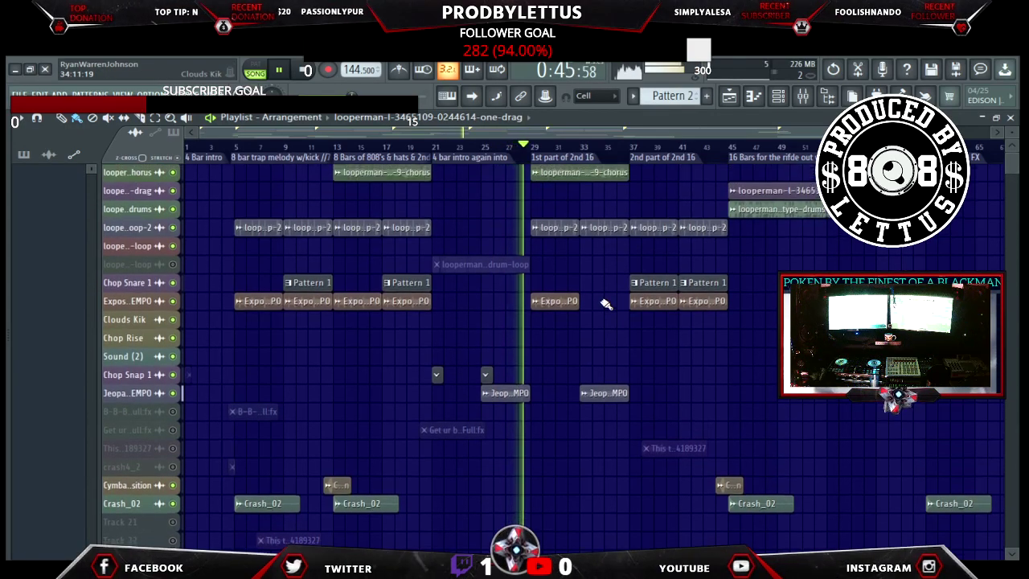
pyautogui.scroll(-8, 607, 306)
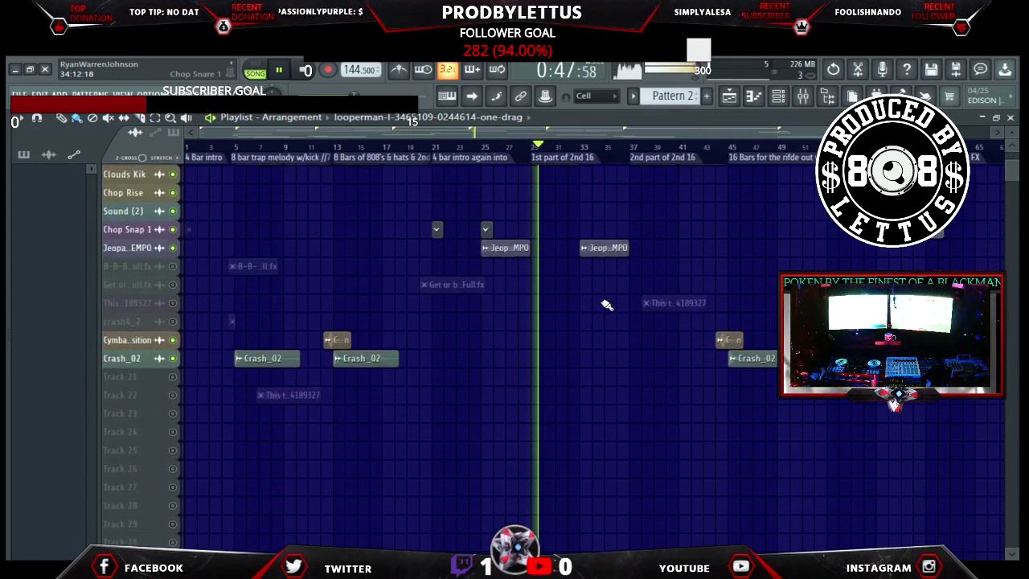
pyautogui.scroll(2, 607, 306)
pyautogui.scroll(7, 607, 305)
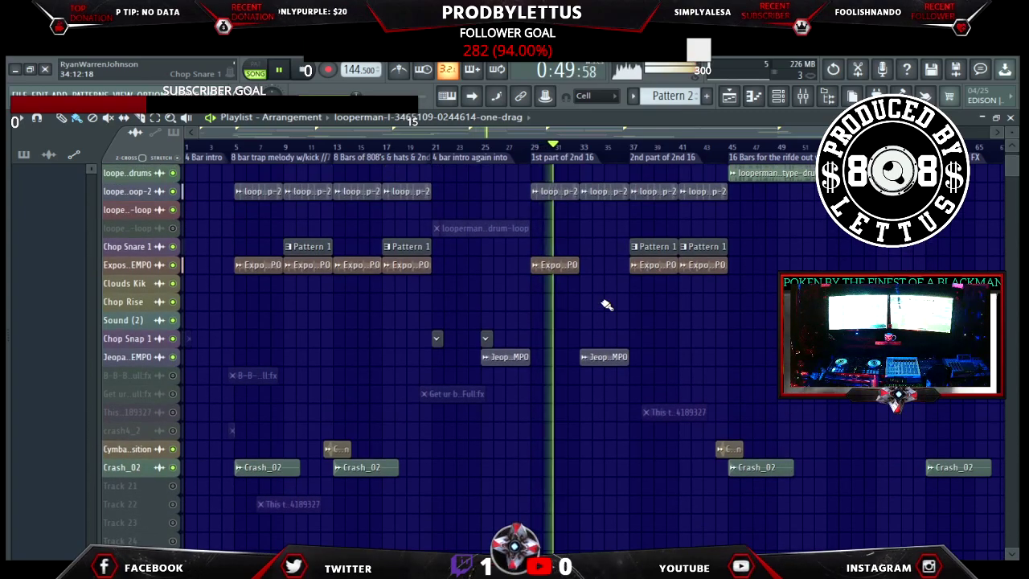
pyautogui.scroll(-14, 607, 305)
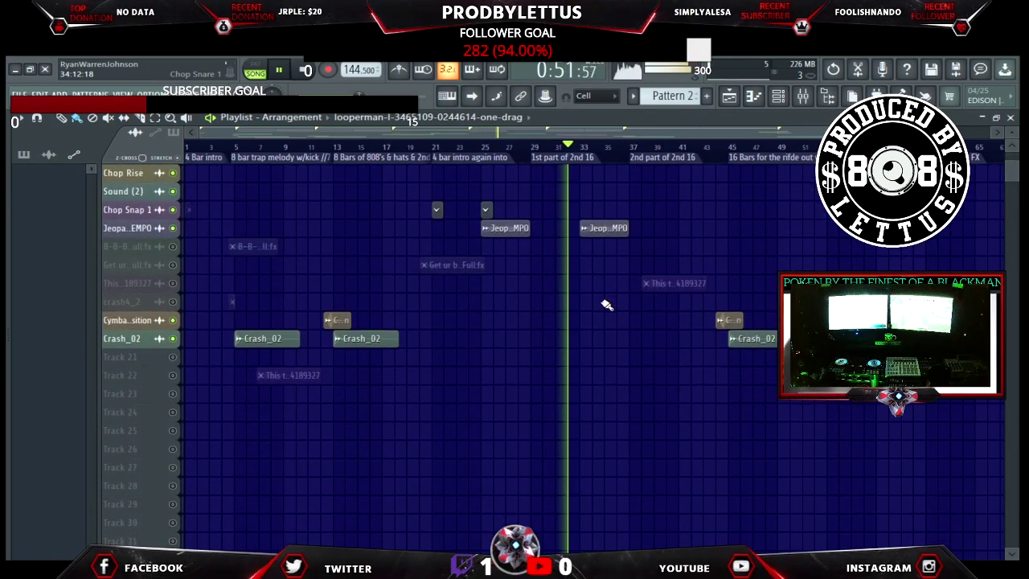
pyautogui.scroll(6, 607, 305)
pyautogui.scroll(2, 607, 306)
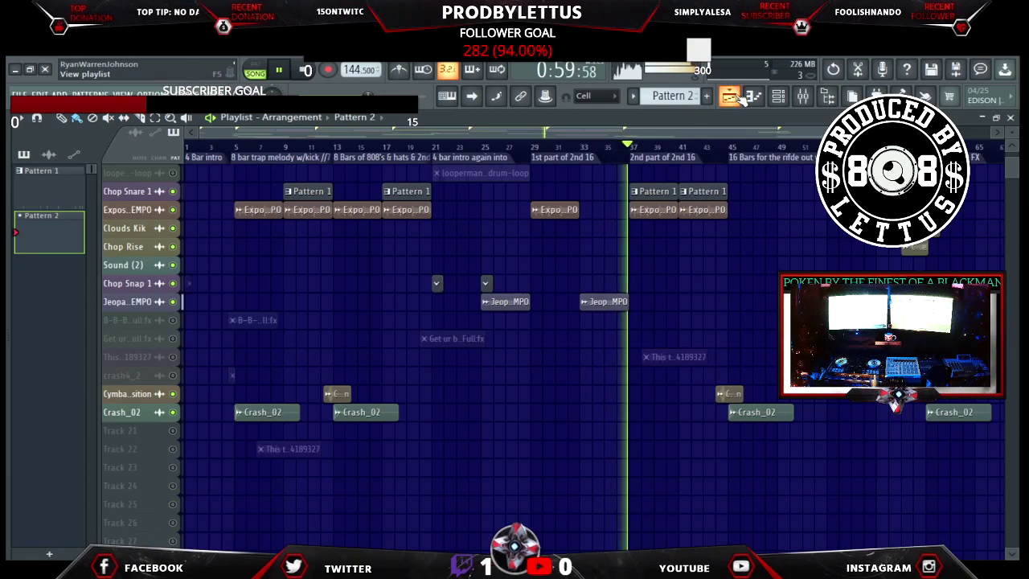
# Add a Chop Snap 1 hit on step 9 of Pattern 2 and loop playback over the second intro, bars 21 to 29.
pyautogui.click(778, 100)
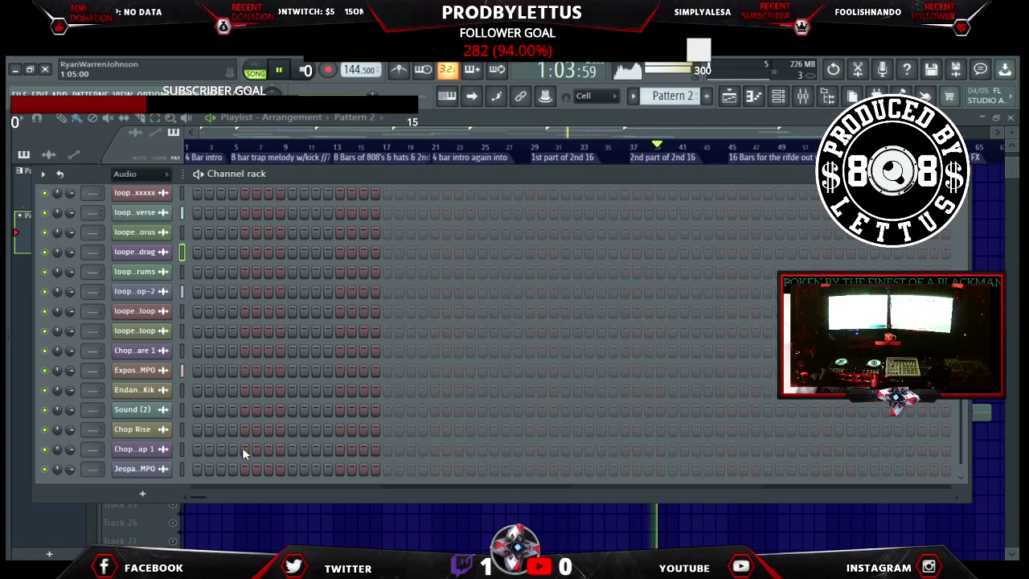
pyautogui.click(291, 449)
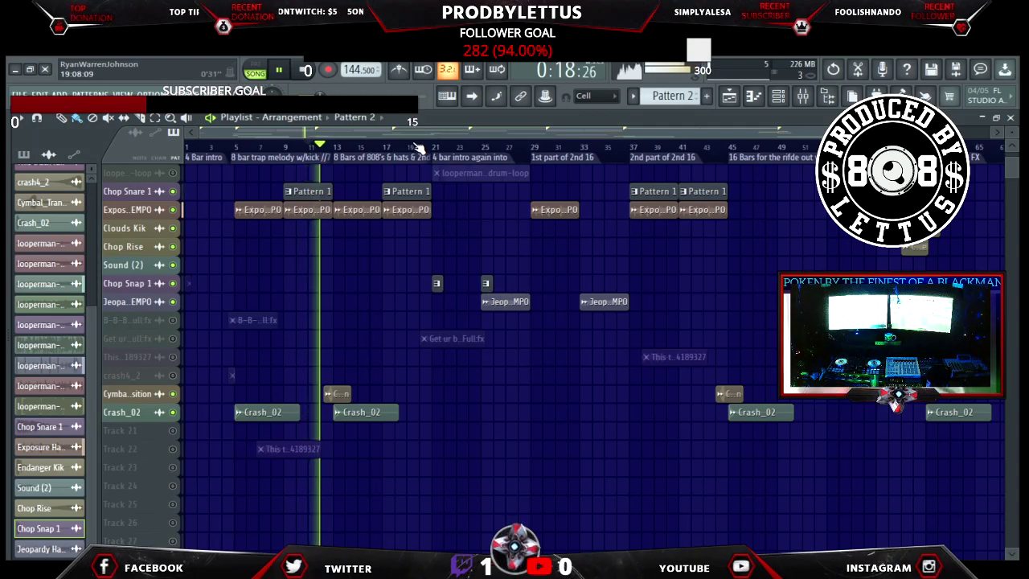
pyautogui.click(418, 148)
pyautogui.moveTo(432, 148); pyautogui.dragTo(508, 149)
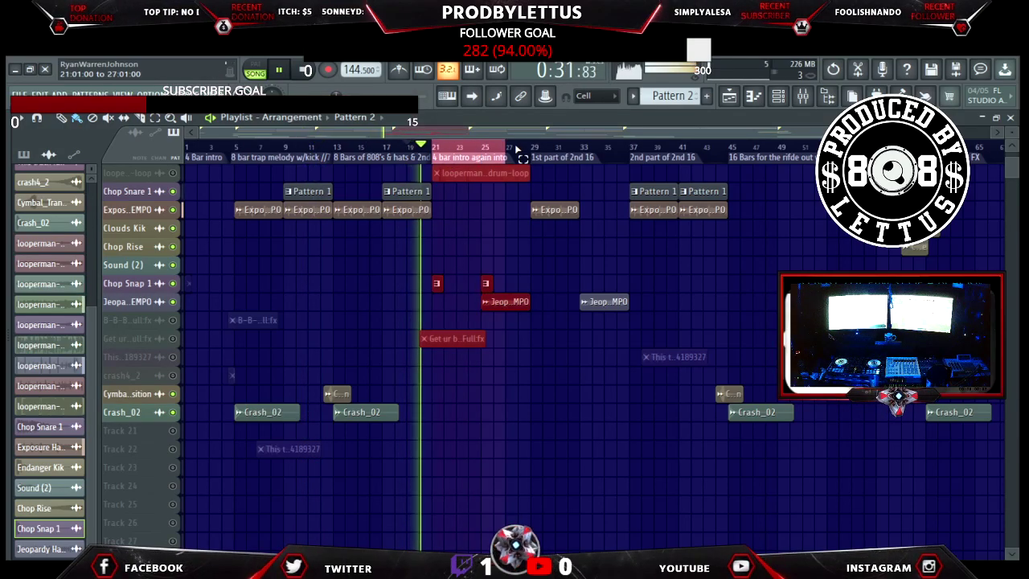
# Add Chop Snap 1 hits on steps 25, 41, 57 and 63 of Pattern 2 and return to the playlist.
pyautogui.click(824, 97)
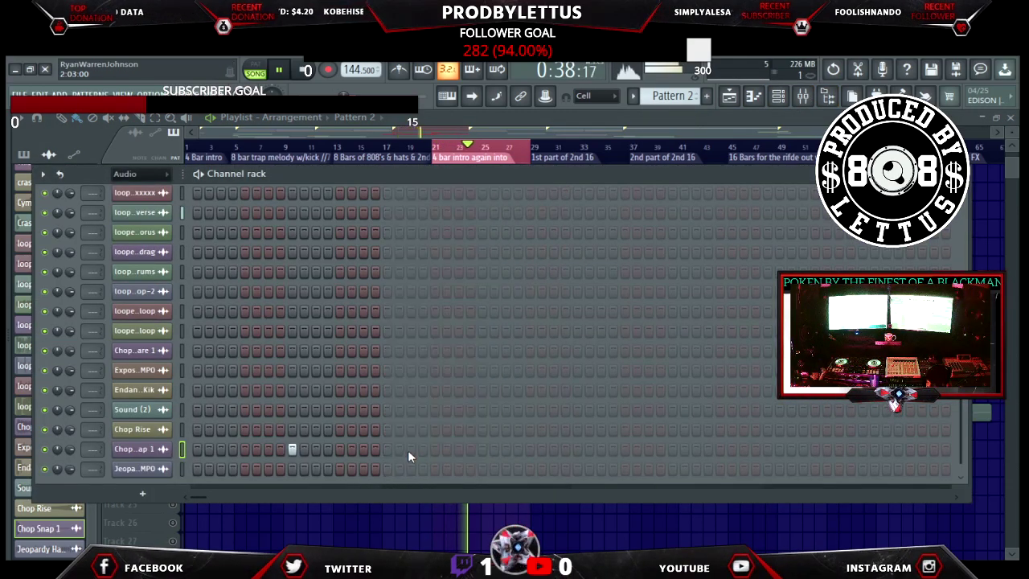
pyautogui.click(483, 448)
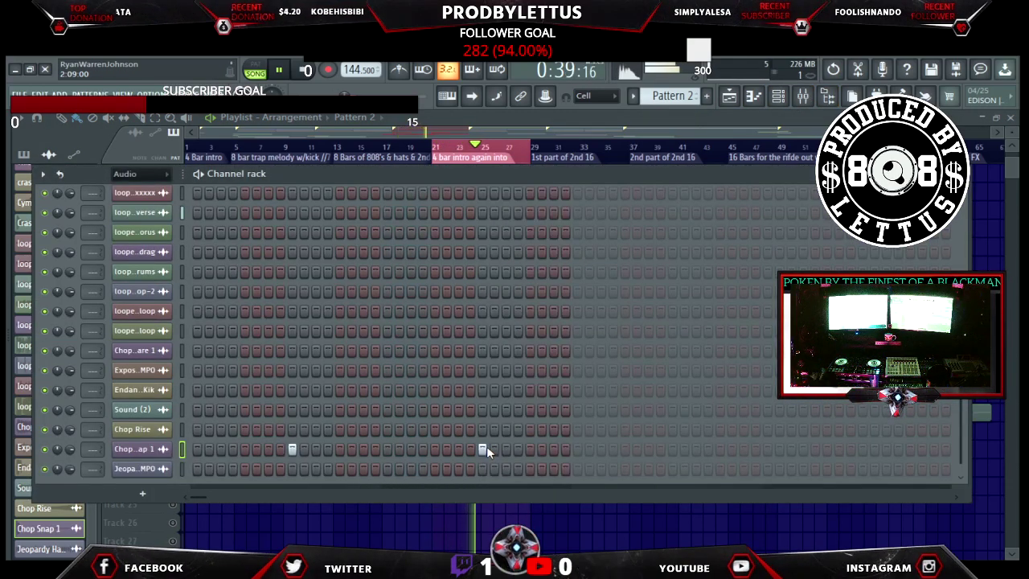
pyautogui.click(672, 449)
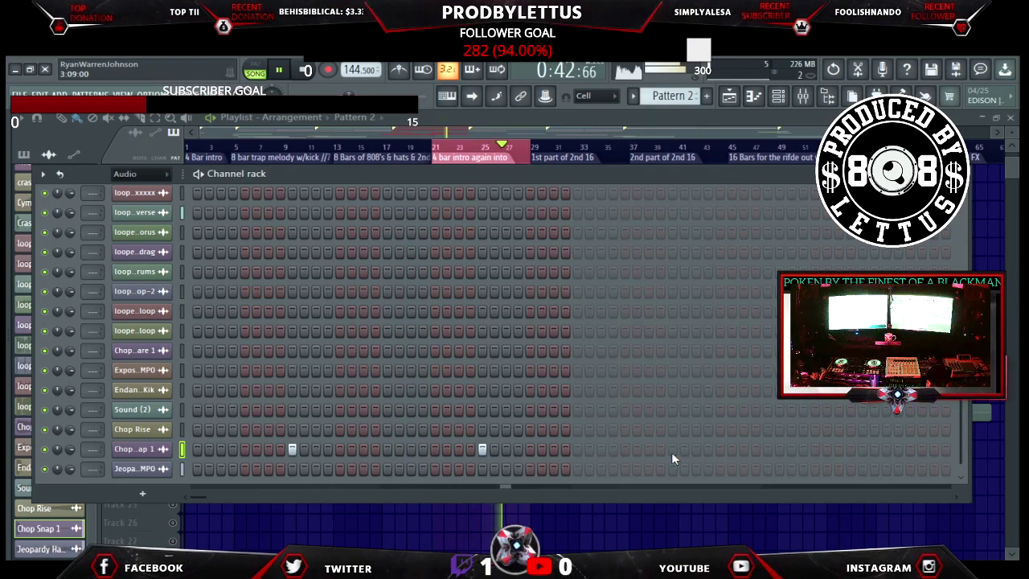
pyautogui.click(862, 448)
pyautogui.click(933, 448)
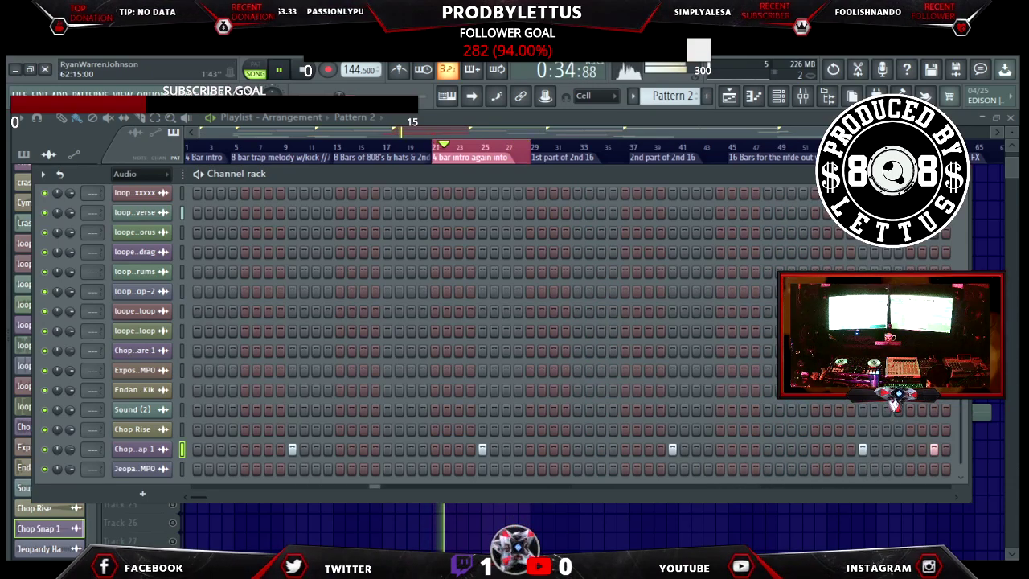
pyautogui.press('F6')
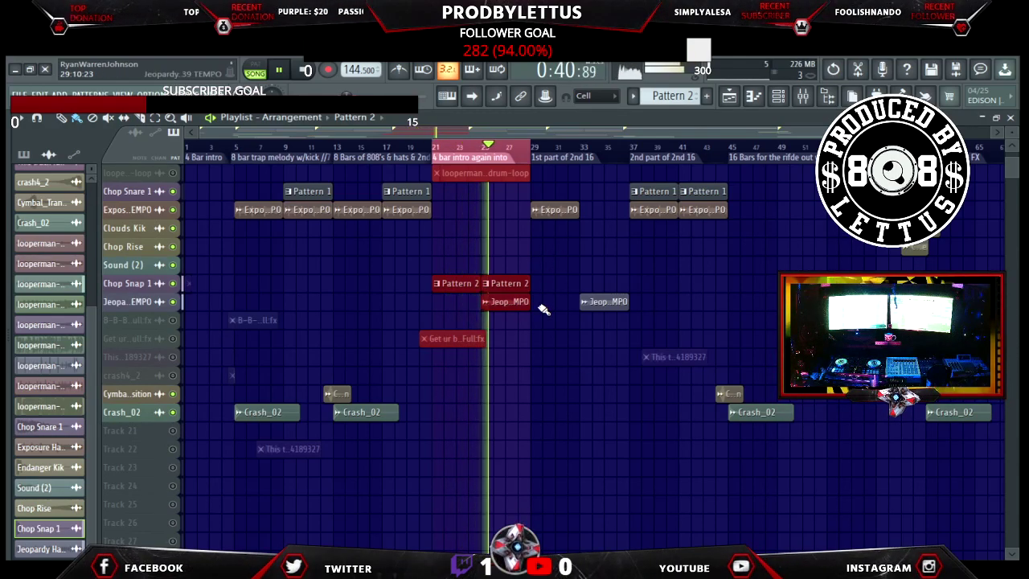
# Unmute the drum-loop track above Chop Snare 1 to hear it over the second intro, and mute it again.
pyautogui.scroll(6, 545, 307)
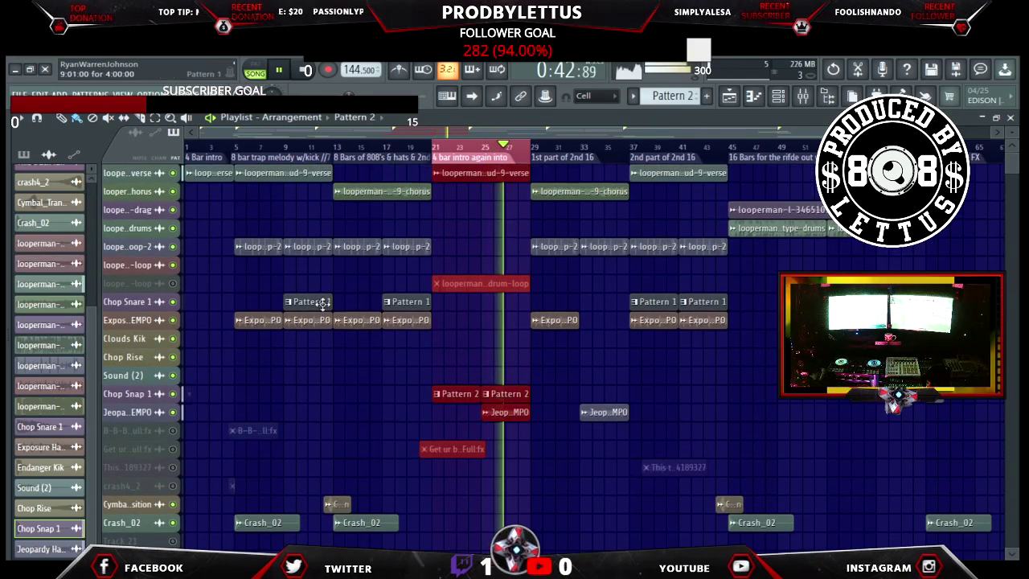
pyautogui.click(173, 284)
pyautogui.click(174, 284)
pyautogui.click(173, 284)
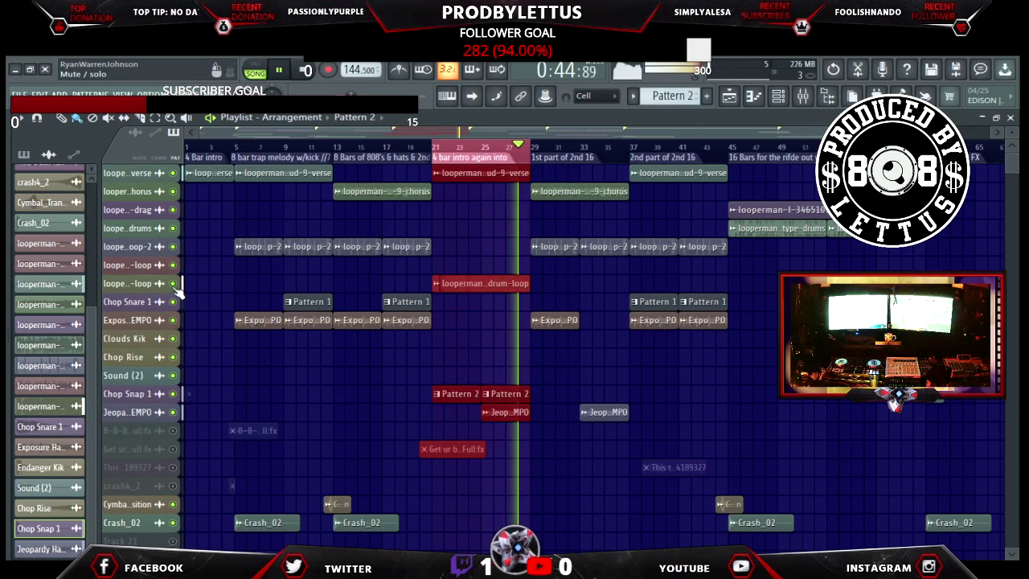
pyautogui.click(173, 284)
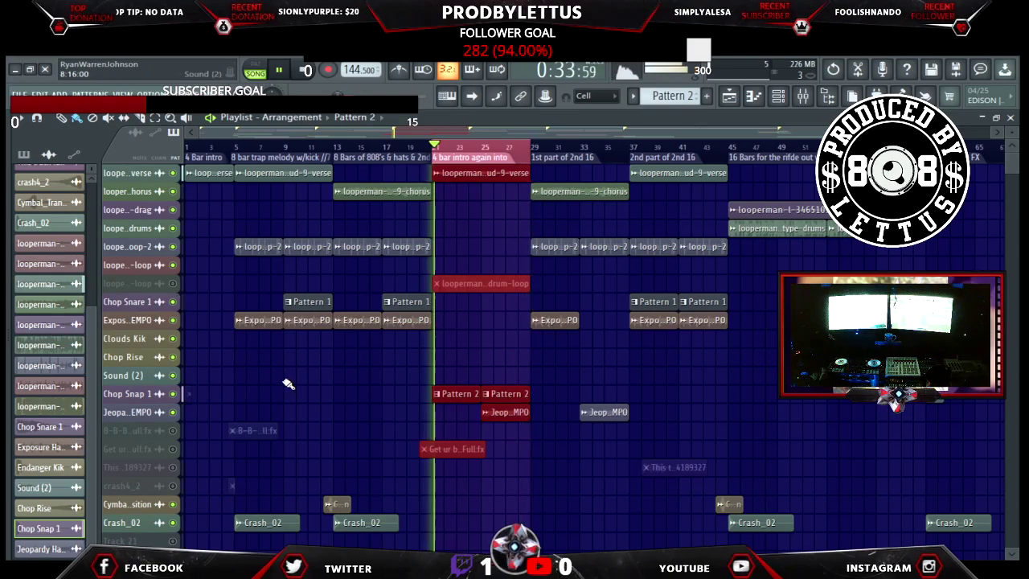
# Add two four-bar lofi-drum-loop-2 clips at bars 21 and 25 on that loop's track and slice the second at bar 28.
pyautogui.scroll(-2, 379, 356)
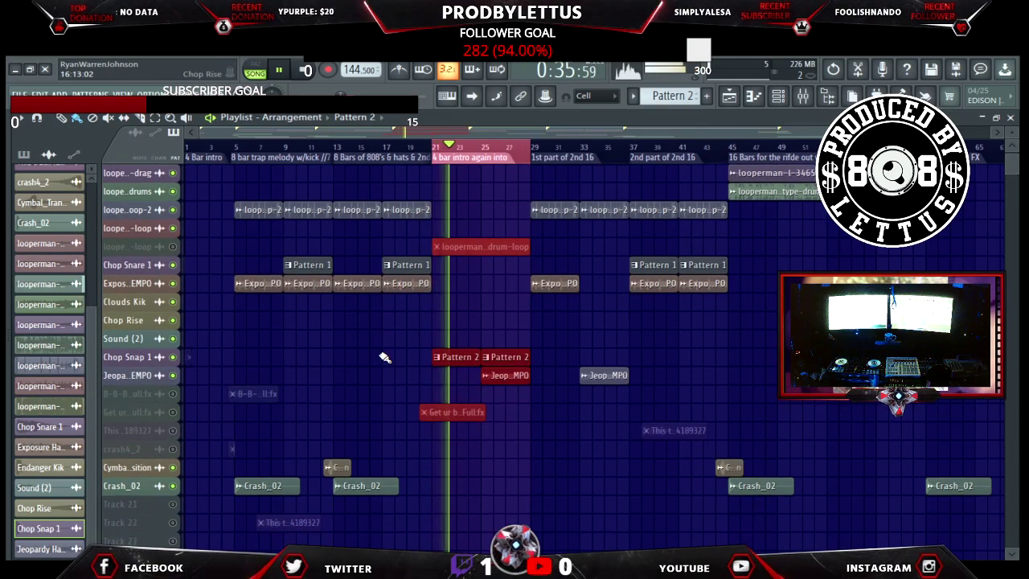
pyautogui.scroll(-6, 385, 357)
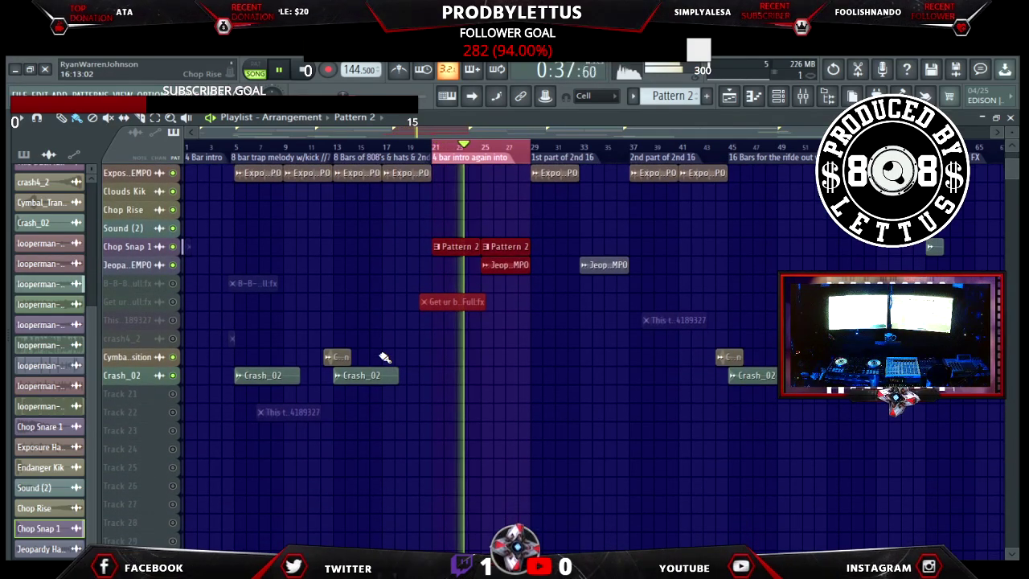
pyautogui.scroll(6, 385, 357)
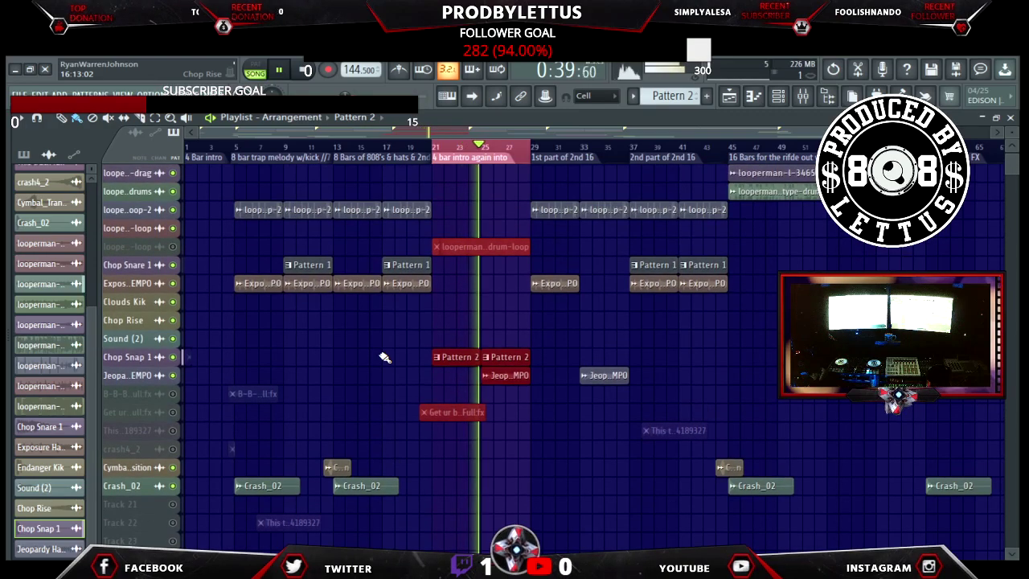
pyautogui.scroll(2, 385, 357)
pyautogui.click(402, 249)
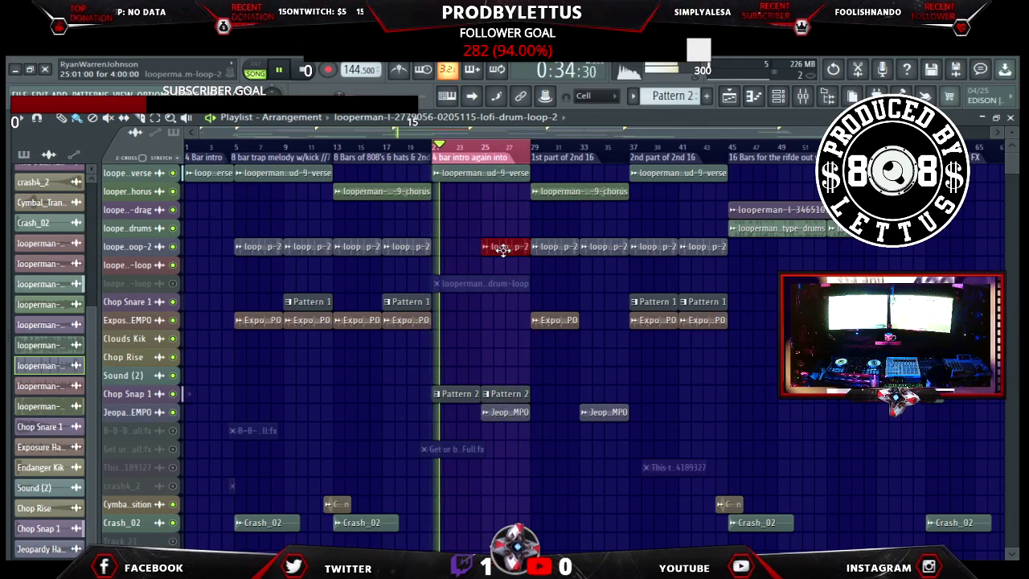
pyautogui.moveTo(491, 258); pyautogui.dragTo(467, 258)
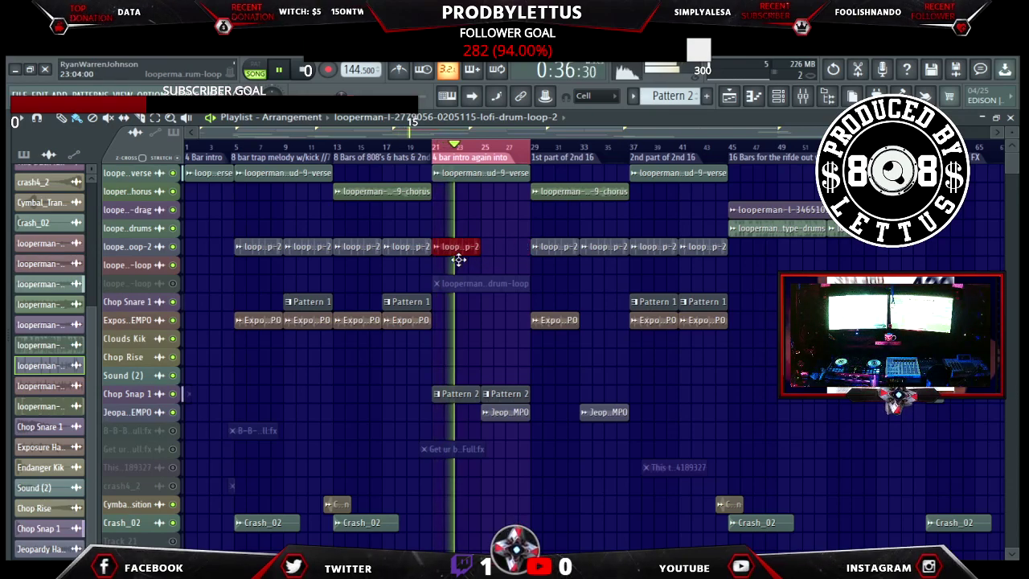
pyautogui.hotkey('ctrl', 'b')
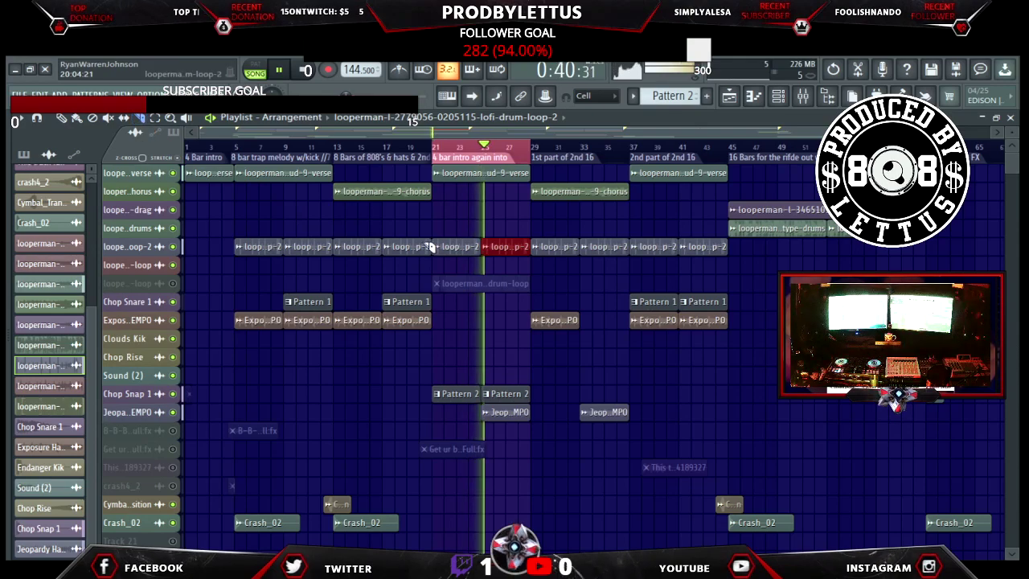
pyautogui.click(530, 271)
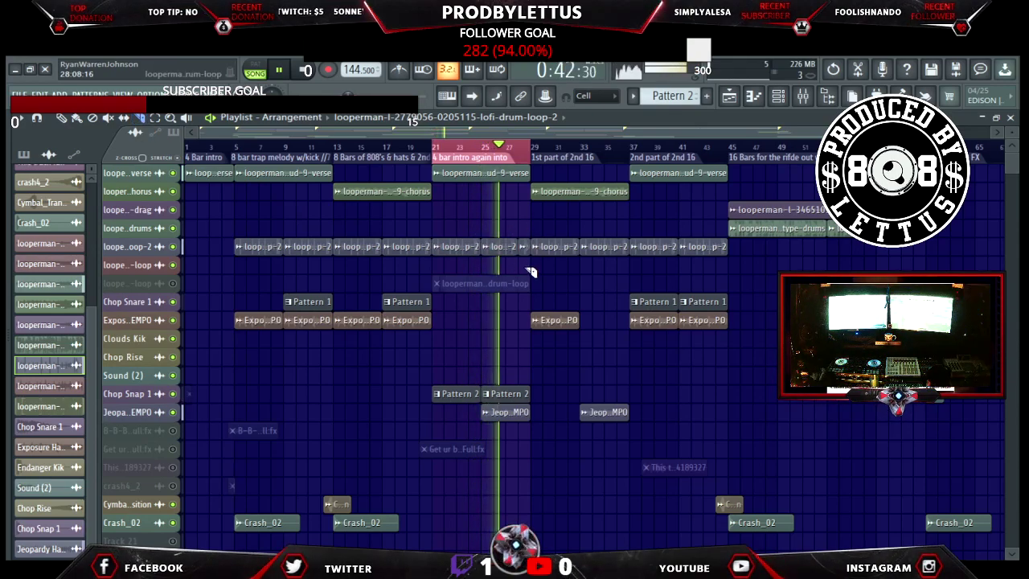
# Slice the lofi-drum-loop-2 clip at bar 23, then mute its first piece at bars 21 to 23 and the slice at bar 28.
pyautogui.moveTo(456, 235); pyautogui.dragTo(459, 265)
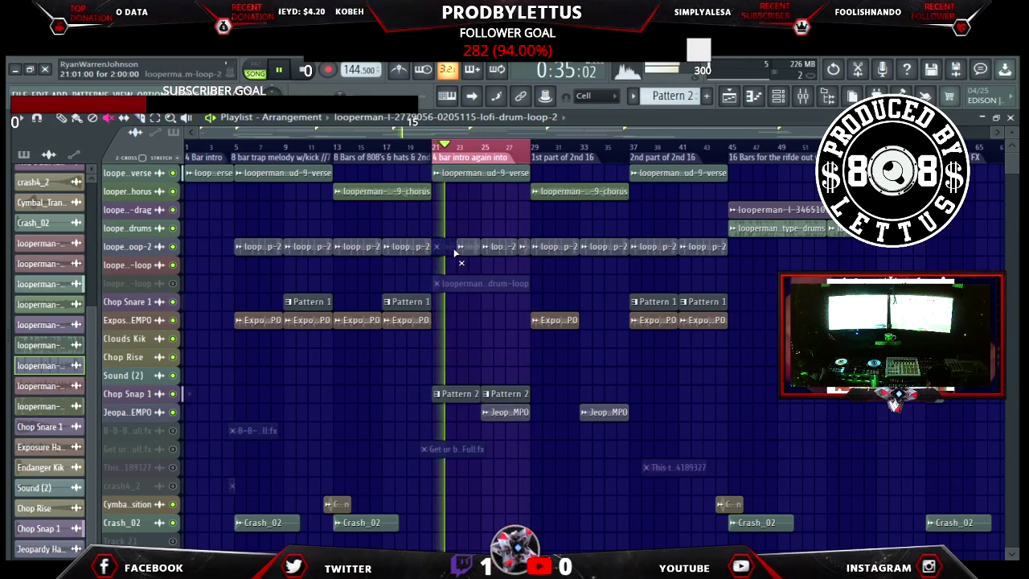
pyautogui.click(527, 250)
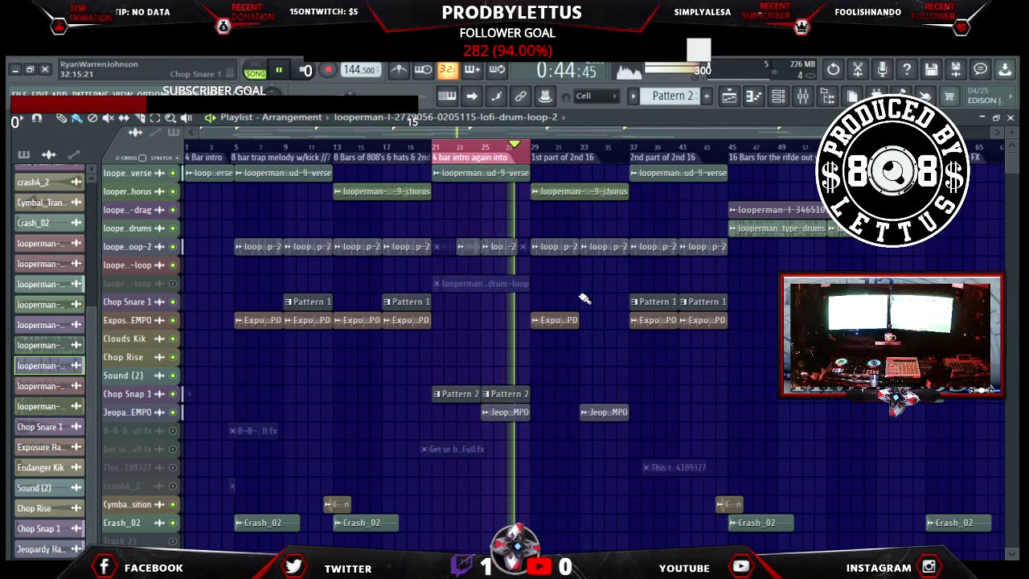
# Play the arrangement from about bar 6 without the time selection, stop it, and play the song again from the start.
pyautogui.moveTo(528, 149); pyautogui.dragTo(232, 175)
pyautogui.click(241, 150)
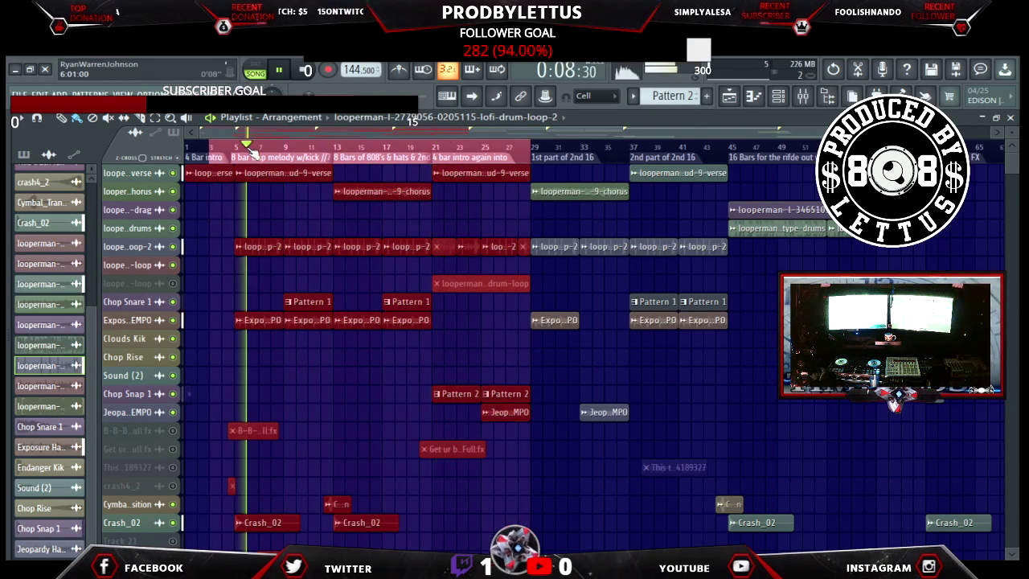
pyautogui.click(306, 71)
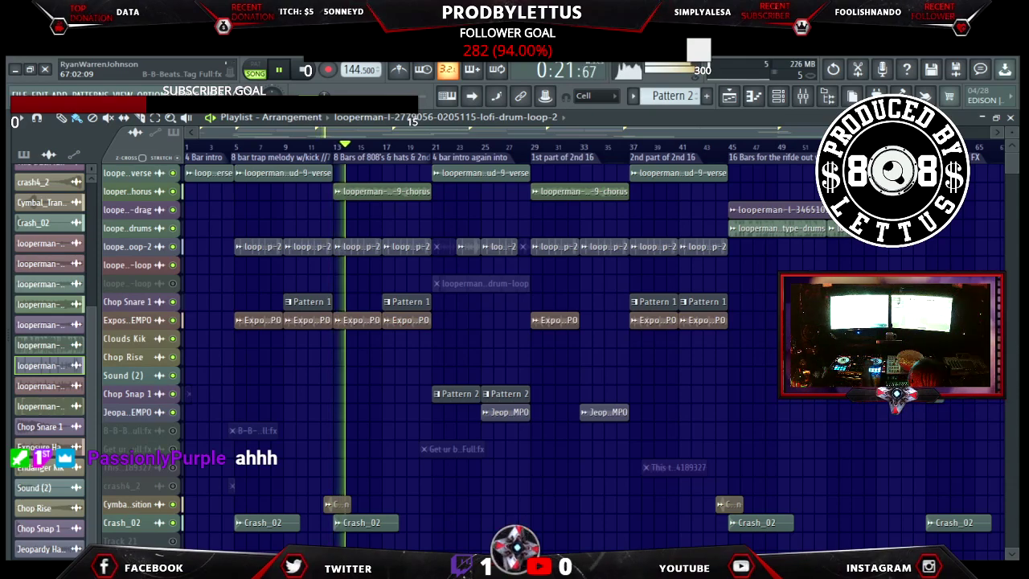
pyautogui.press('space')
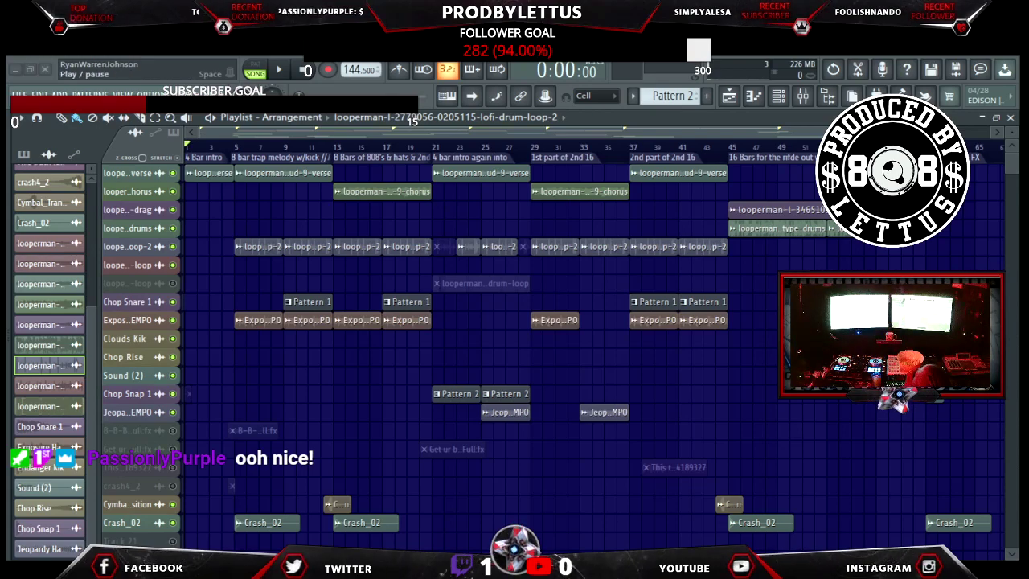
pyautogui.click(281, 71)
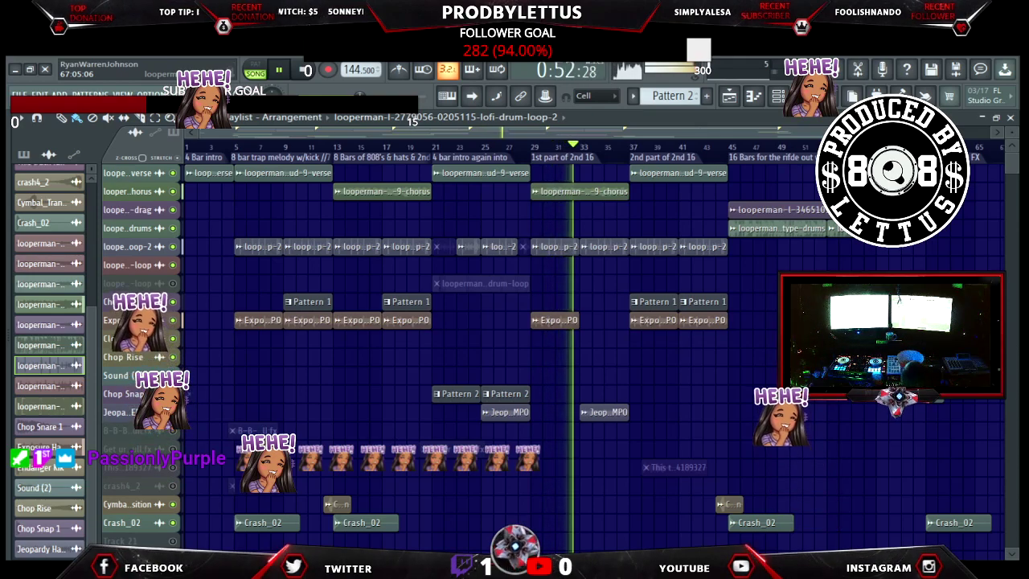
pyautogui.scroll(-1, 515, 354)
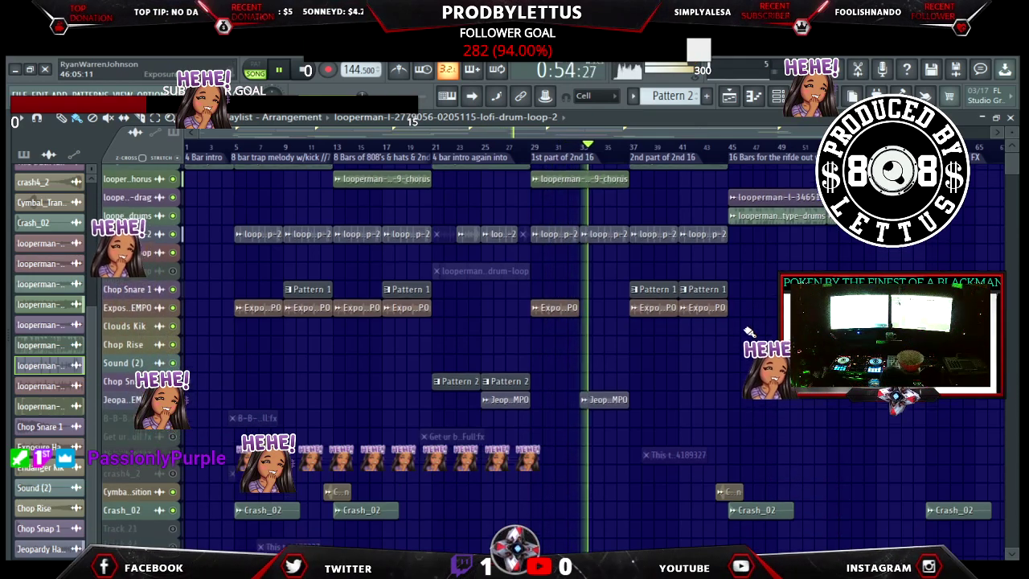
pyautogui.scroll(-1, 756, 326)
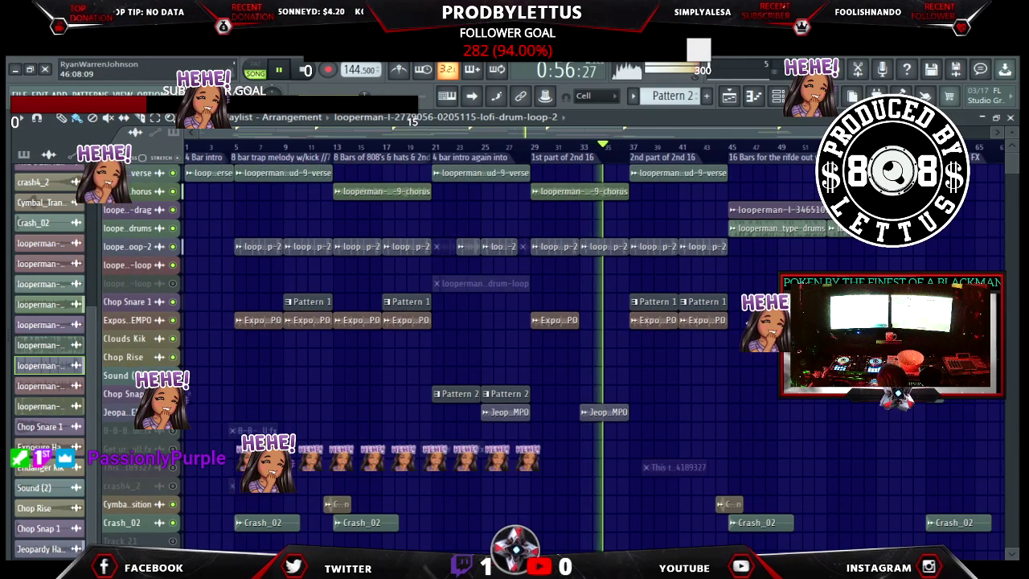
pyautogui.scroll(-1, 756, 325)
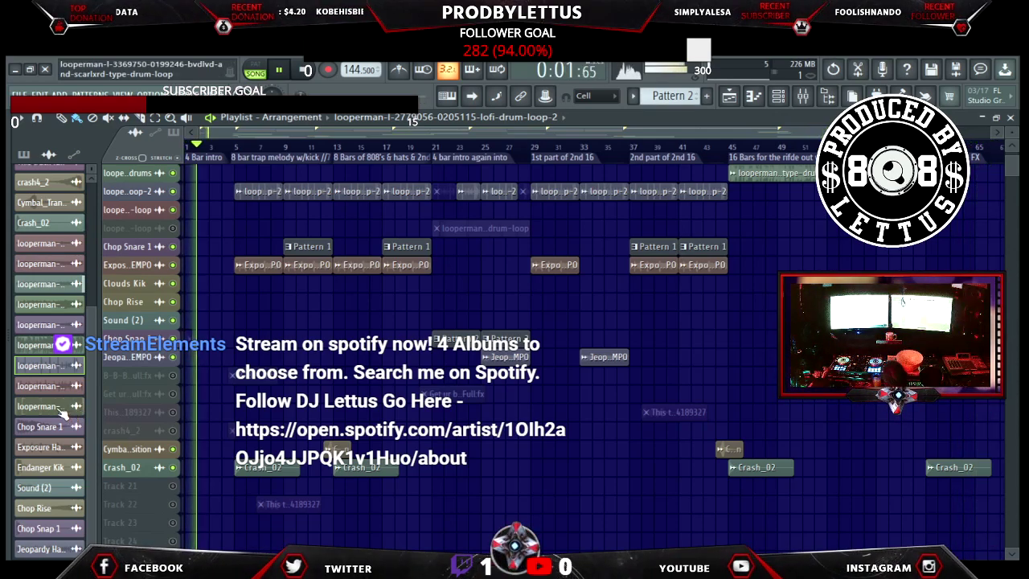
# Show the sample browser, close the HATS folder, and audition FX_12 and StabVIOZ from the FX folder below before closing it.
pyautogui.hotkey('alt', 'F8')
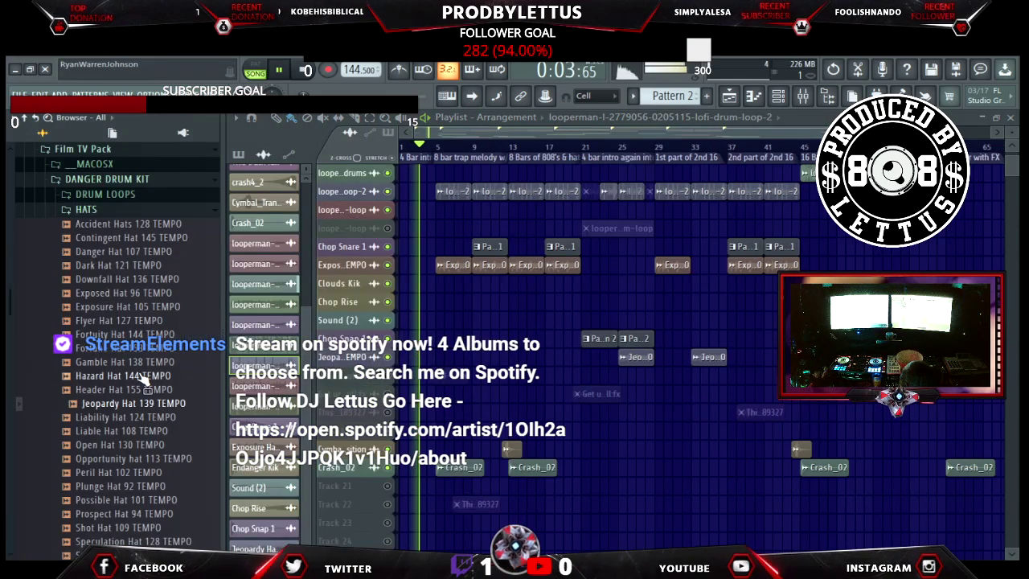
pyautogui.click(110, 212)
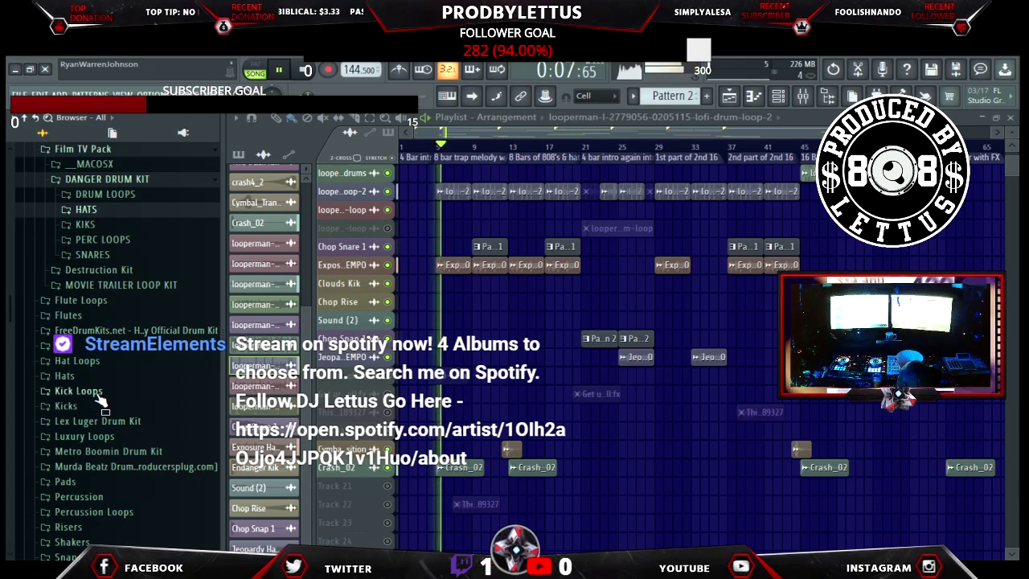
pyautogui.click(81, 345)
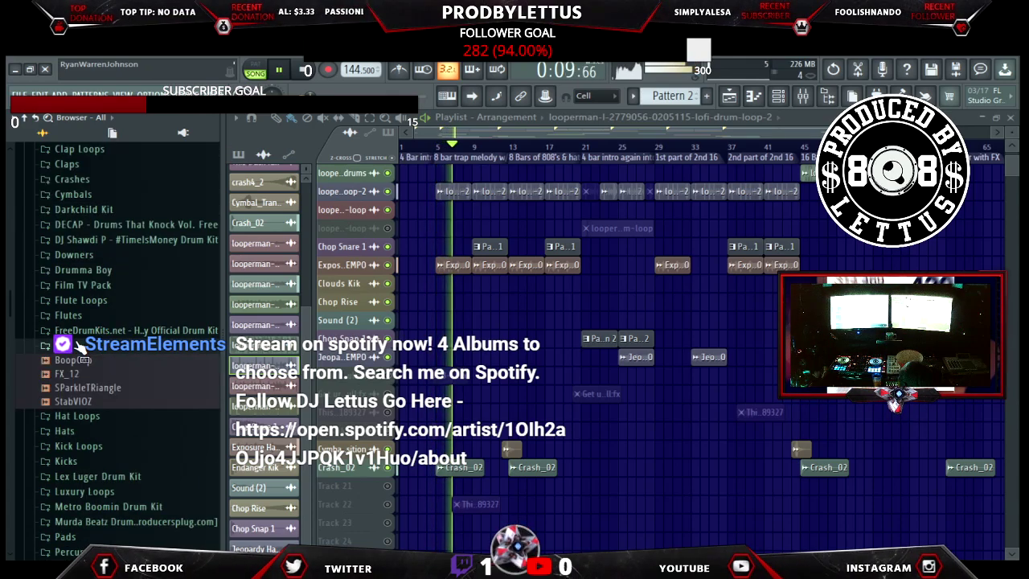
pyautogui.click(80, 375)
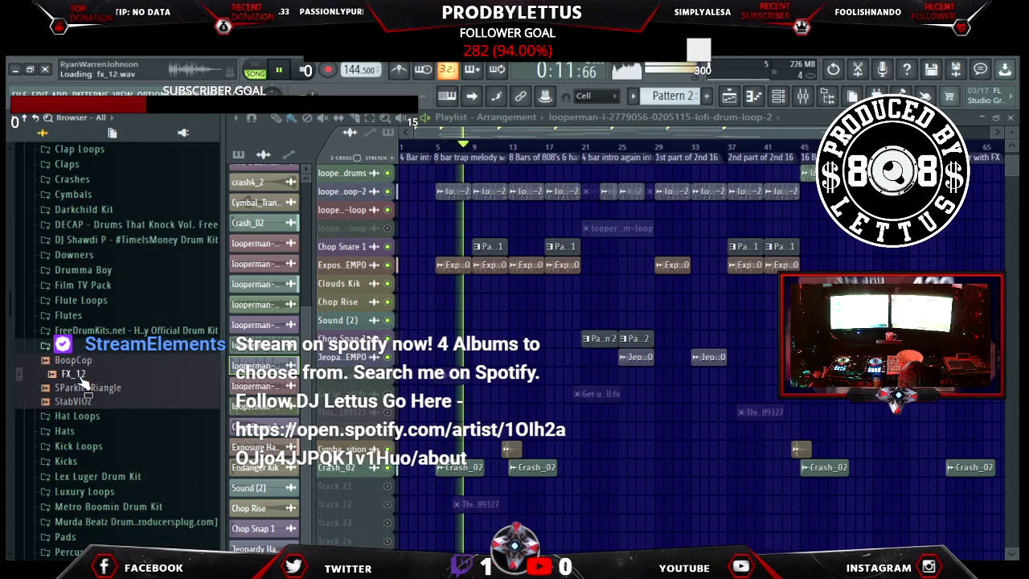
pyautogui.click(81, 389)
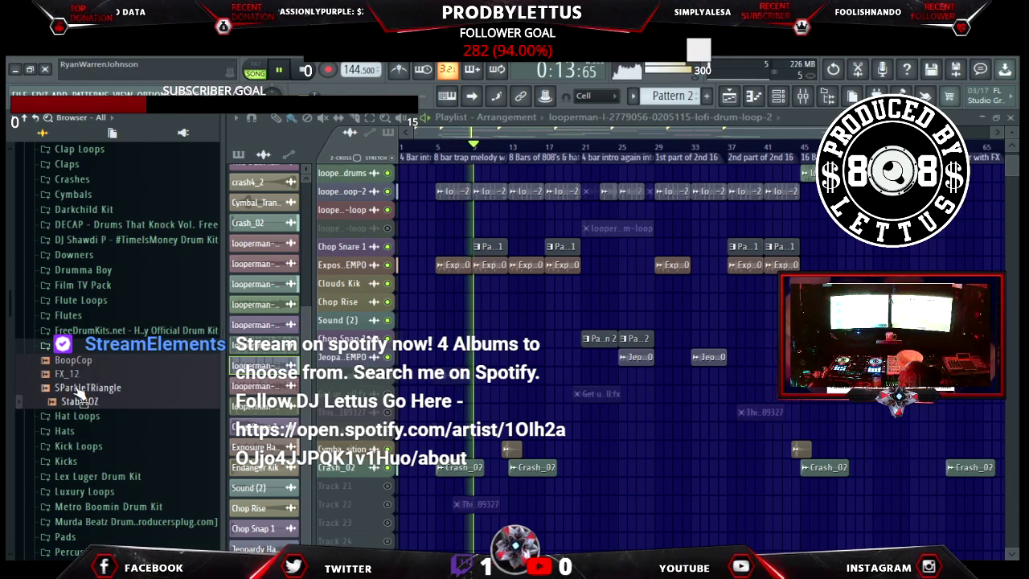
pyautogui.click(72, 348)
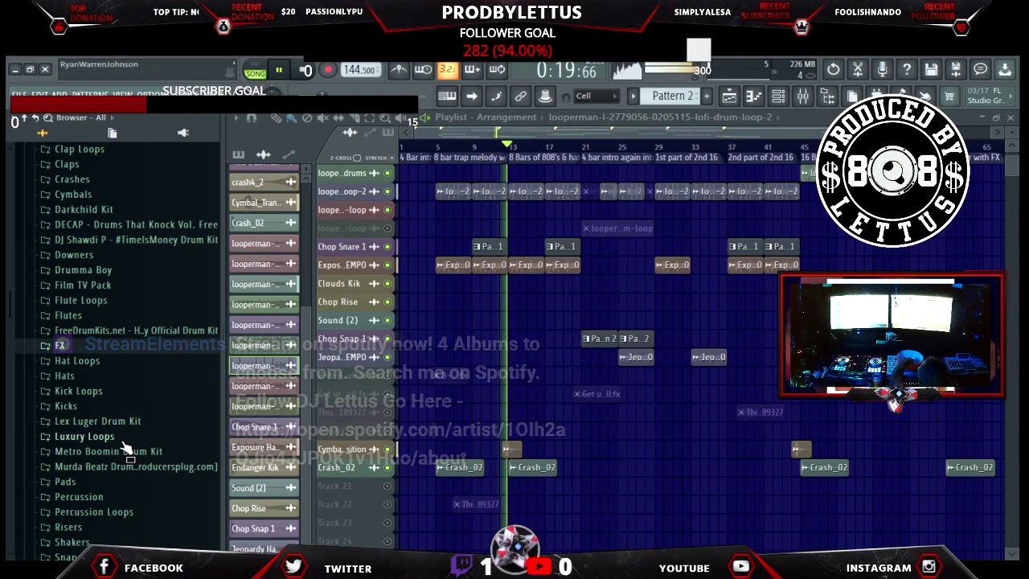
# Open the FX folder below Future Progressive Trance Vol 2 and audition FLS_Radio Tuning 001, FLS_Nature 001, FLS_Scratch hit 120bpm and FX (1).
pyautogui.scroll(-10, 124, 447)
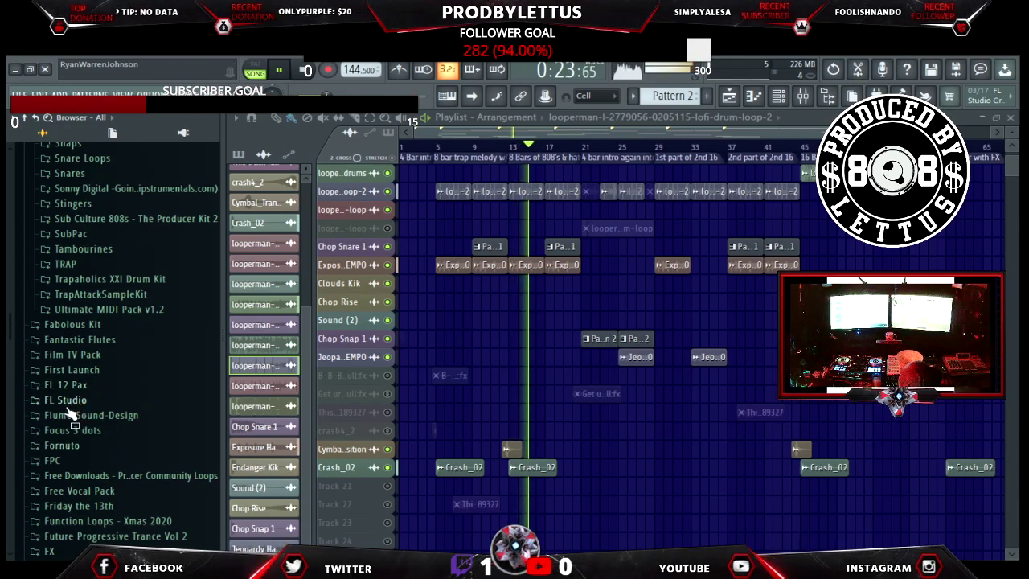
pyautogui.scroll(-5, 67, 415)
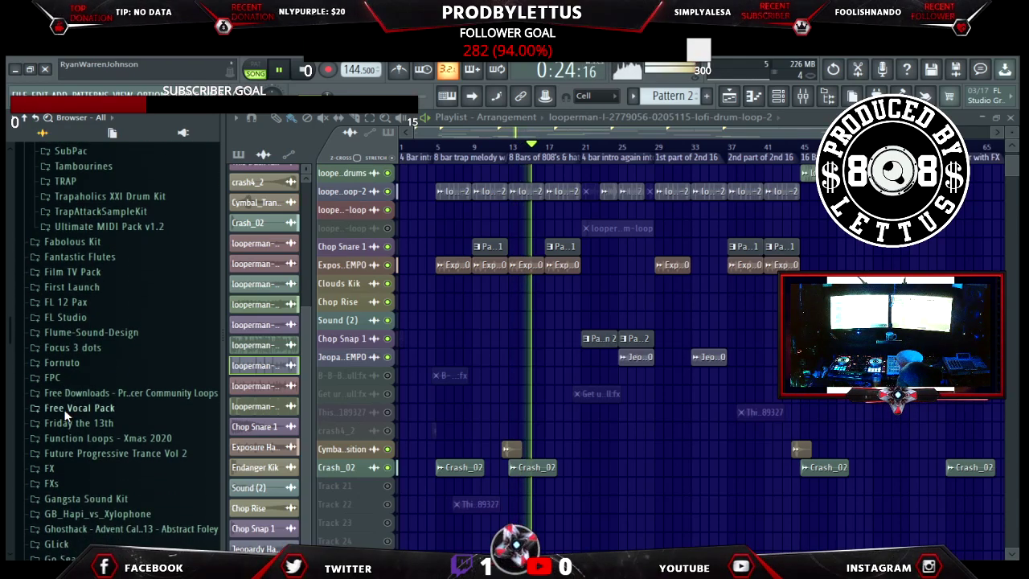
pyautogui.click(80, 469)
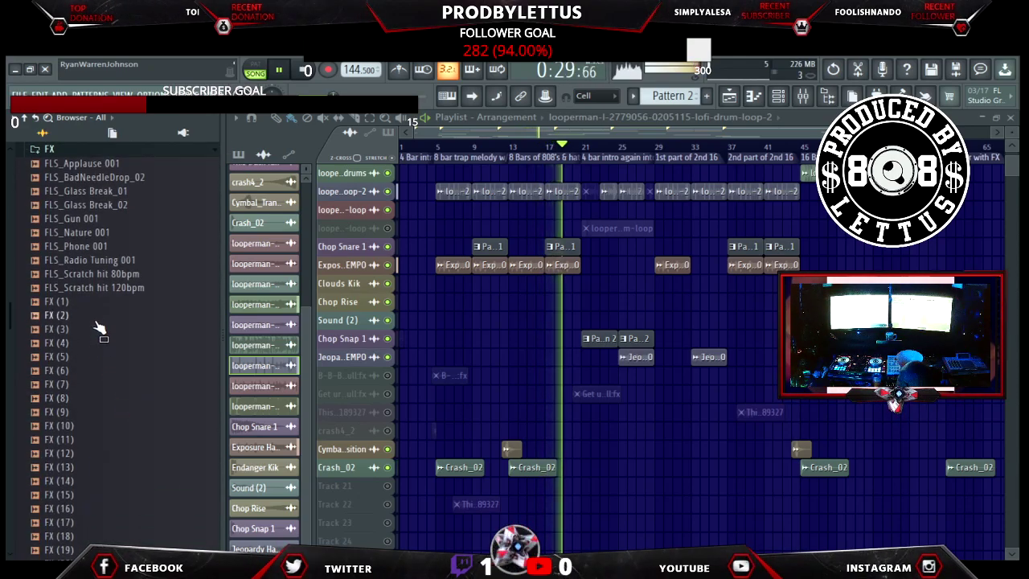
pyautogui.click(84, 260)
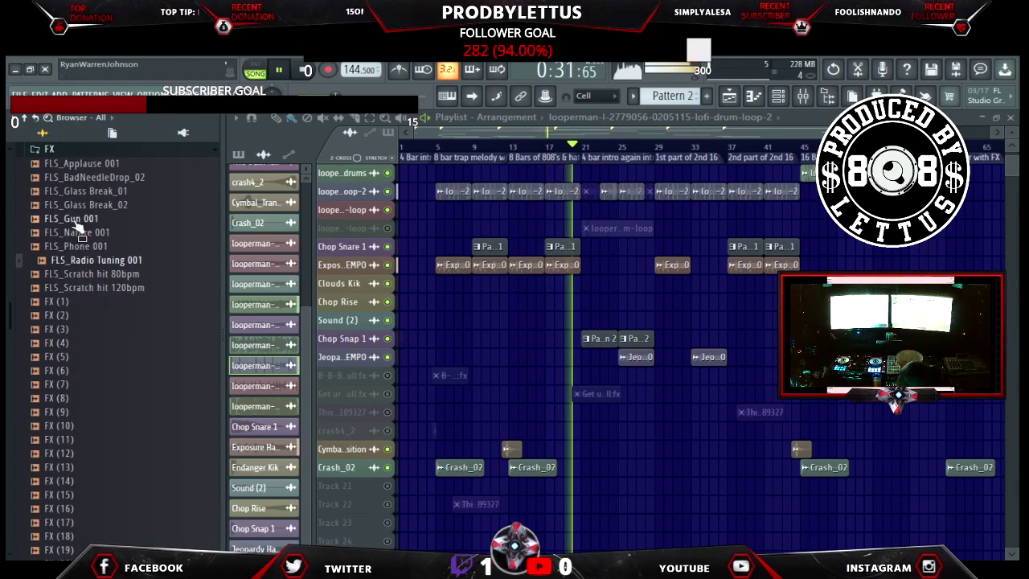
pyautogui.click(80, 232)
pyautogui.click(78, 287)
pyautogui.click(78, 302)
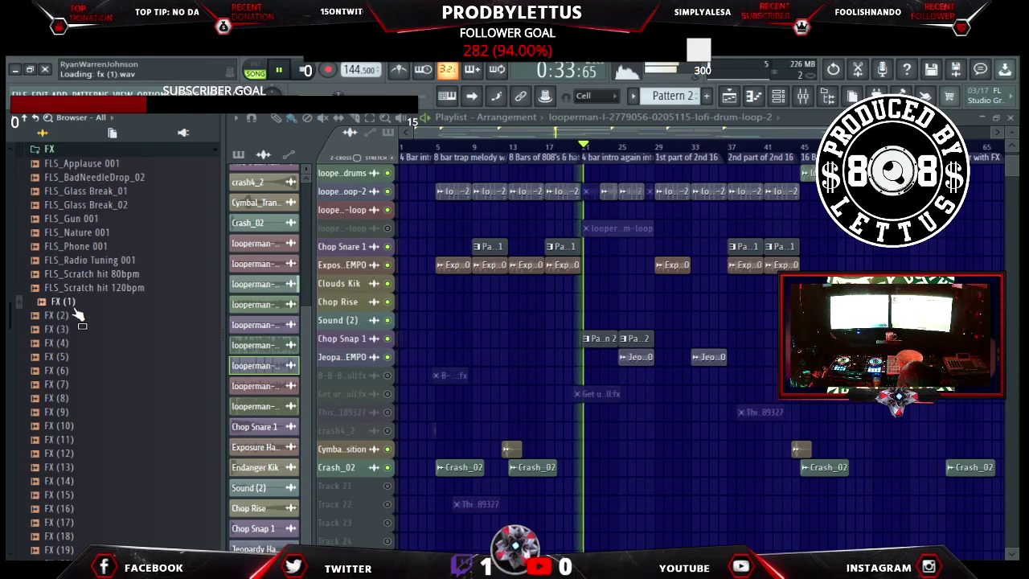
# Audition the samples FX (2) to FX (10) over the playing song.
pyautogui.click(73, 316)
pyautogui.click(73, 330)
pyautogui.click(73, 343)
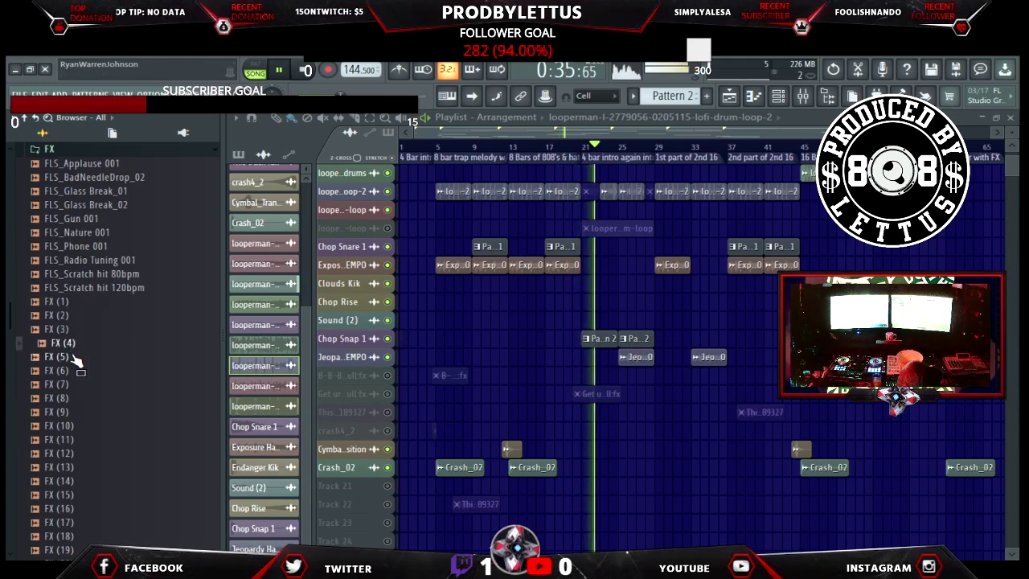
pyautogui.click(75, 357)
pyautogui.click(72, 372)
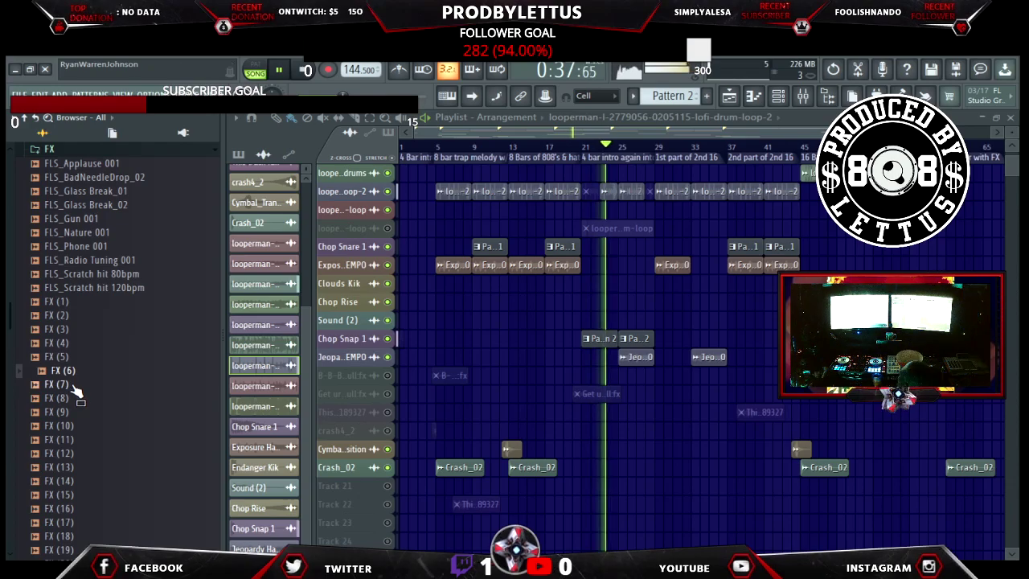
pyautogui.click(73, 385)
pyautogui.click(72, 399)
pyautogui.click(74, 413)
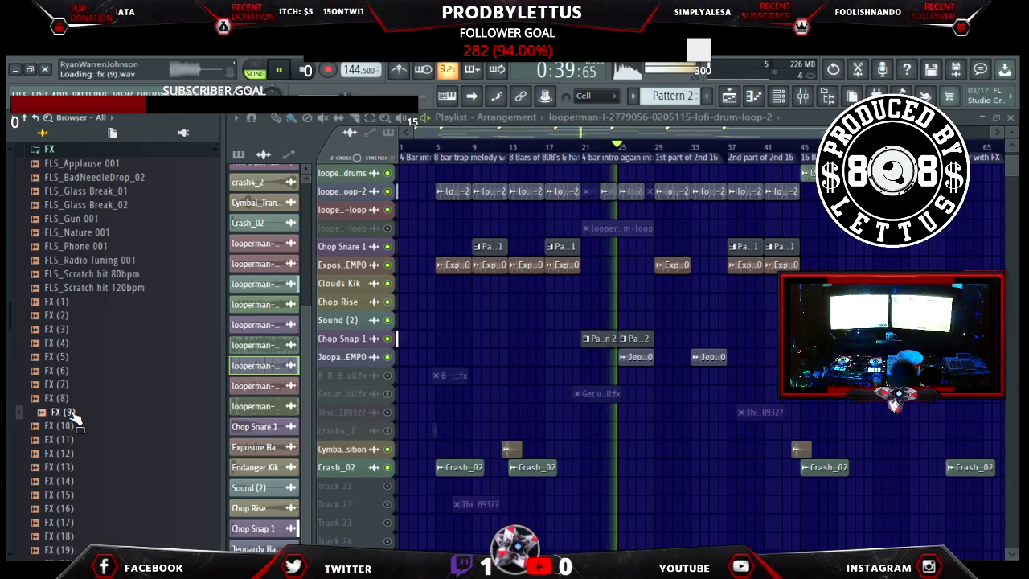
pyautogui.click(74, 425)
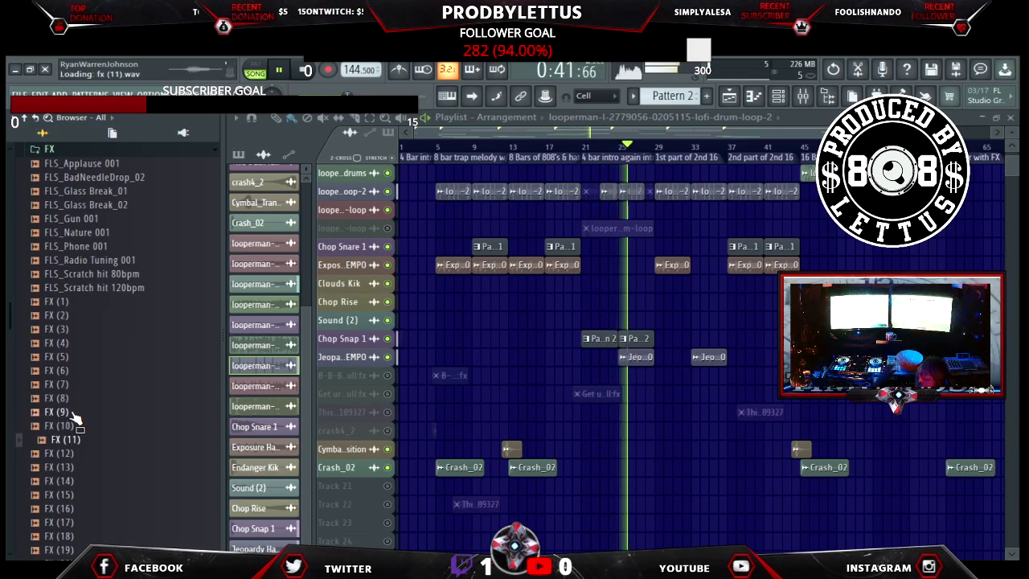
# Audition the remaining samples in the FX folder, up to FX (21), over the playing song.
pyautogui.press('Down')
pyautogui.press('Down')
pyautogui.press('Down')
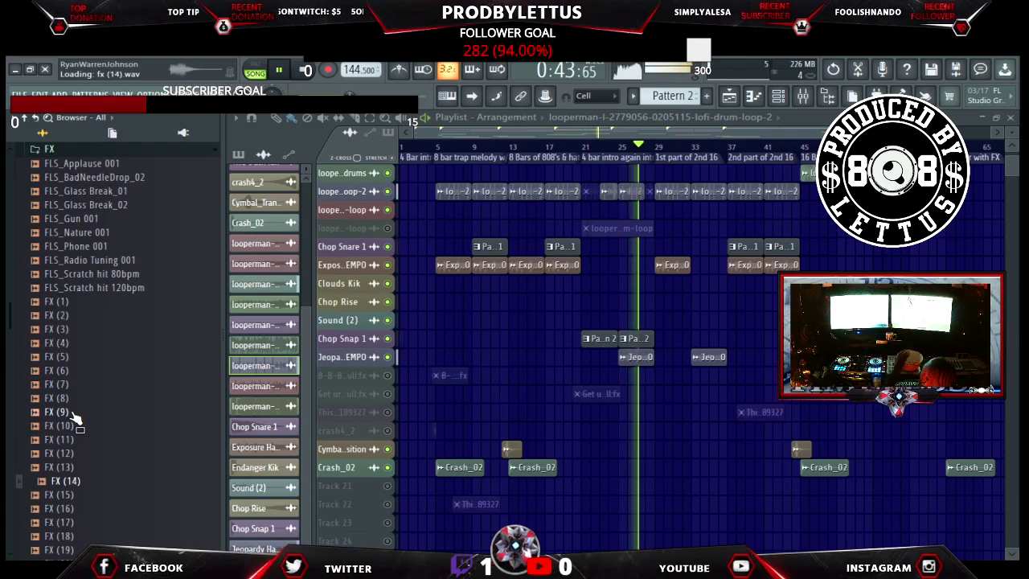
pyautogui.press('Down')
pyautogui.press('Down')
pyautogui.press('Down')
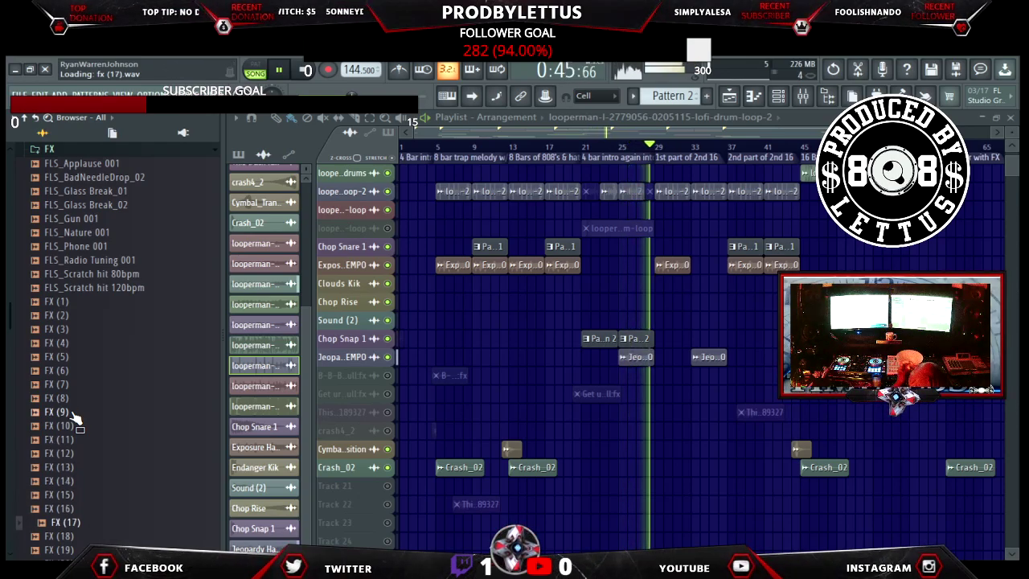
pyautogui.press('Down')
pyautogui.press('Down')
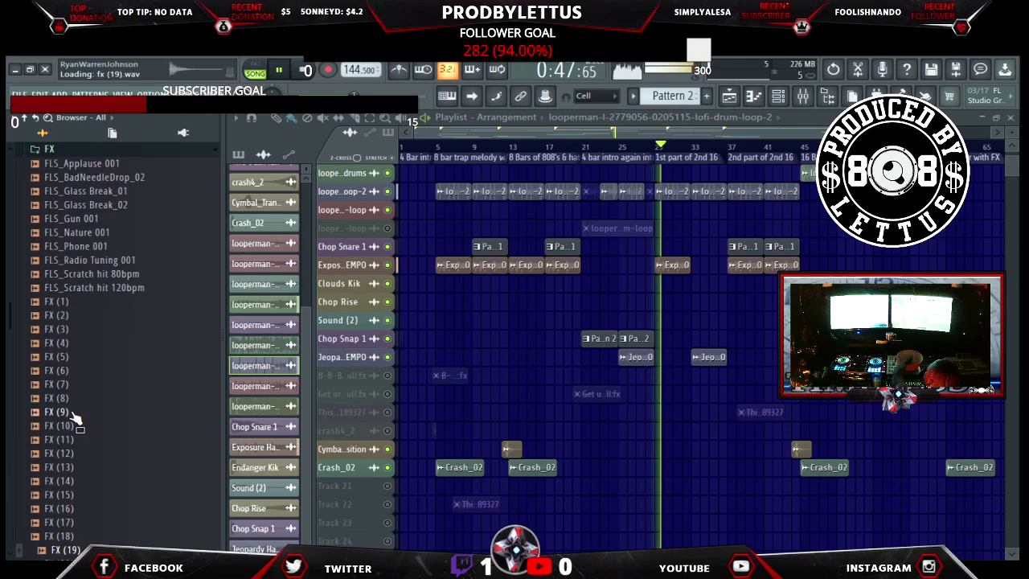
pyautogui.press('Down')
pyautogui.press('Down')
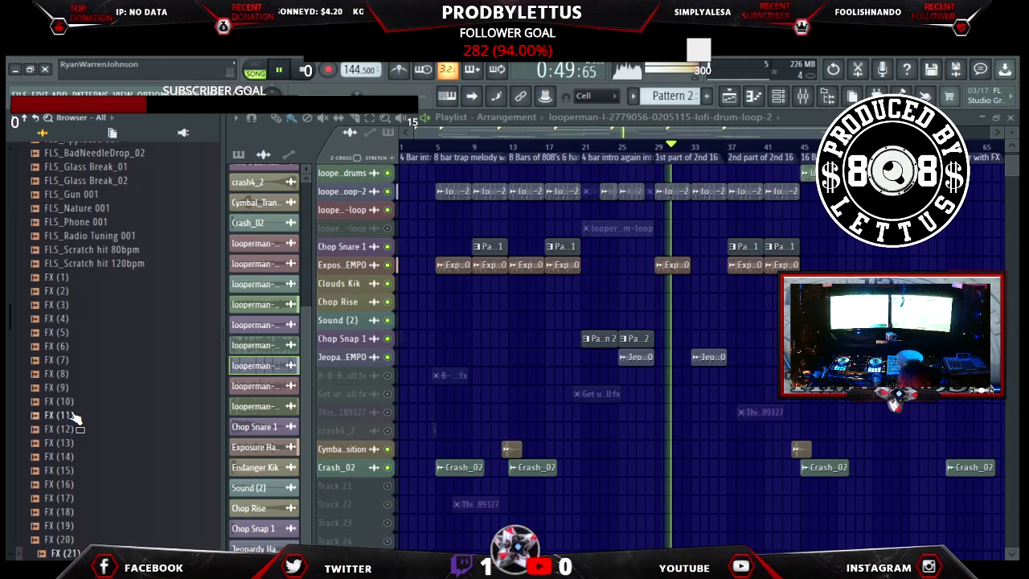
# Stop playback, close the FX folder, and audition the effects in the FXs folder up to Fx9.
pyautogui.press('space')
pyautogui.press('Down')
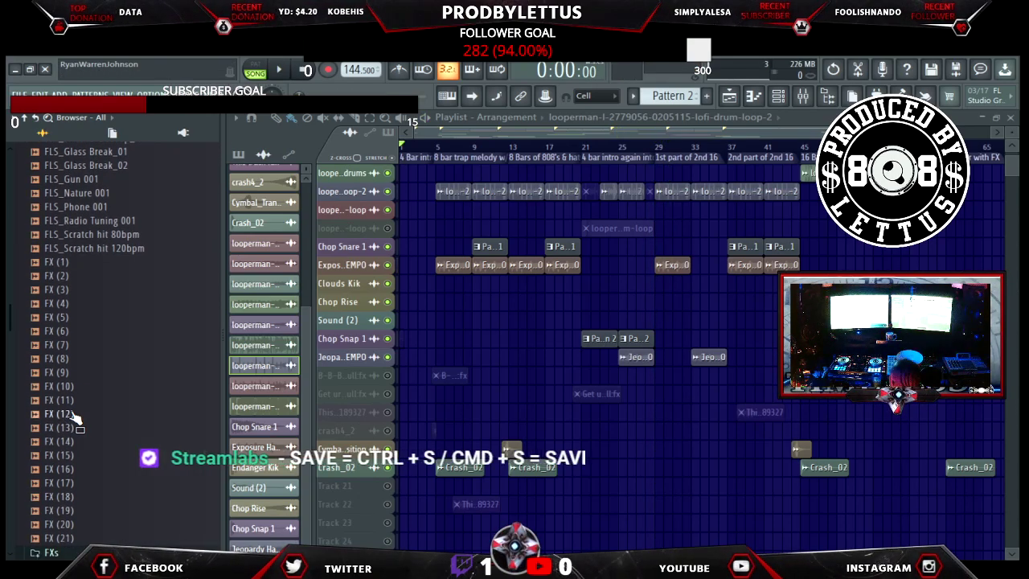
pyautogui.scroll(1, 74, 414)
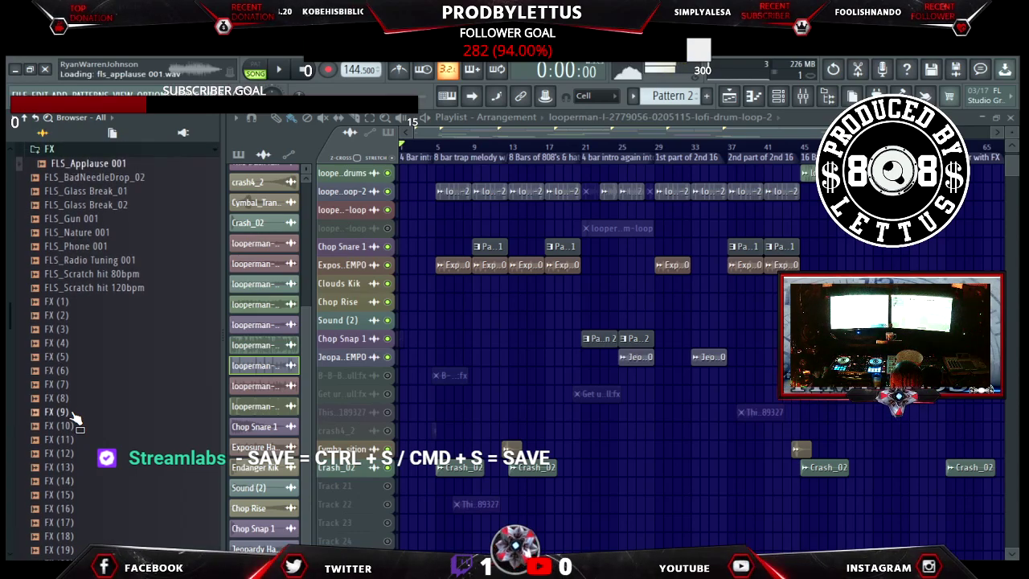
pyautogui.press('Left')
pyautogui.press('Down')
pyautogui.press('Right')
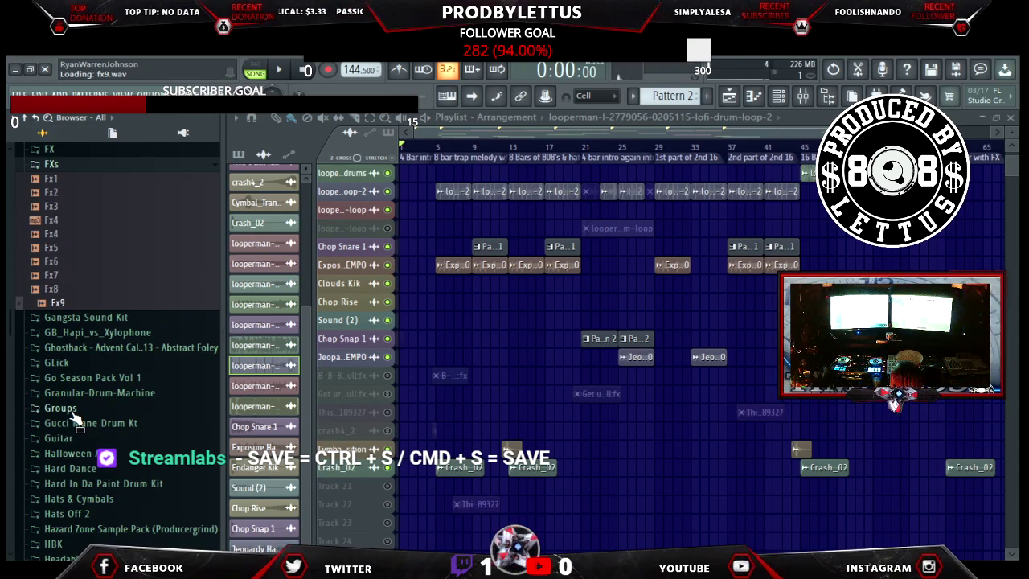
# Close the FXs folder and open the Gucci Mane Drum Kt folder.
pyautogui.press('Left')
pyautogui.press('Down')
pyautogui.press('Down')
pyautogui.press('Down')
pyautogui.press('Down')
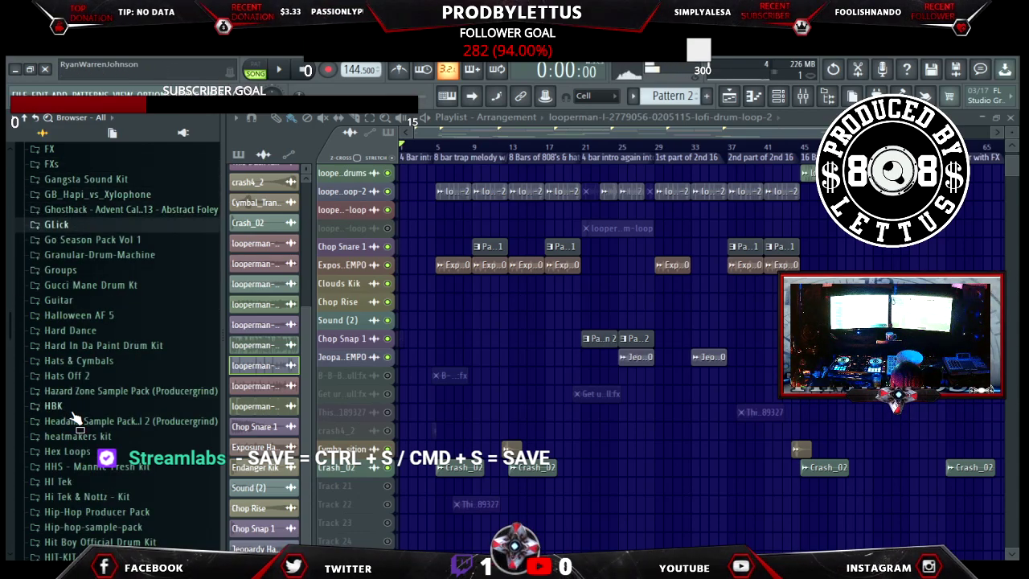
pyautogui.press('Down')
pyautogui.press('Down')
pyautogui.press('Down')
pyautogui.press('Down')
pyautogui.press('Down')
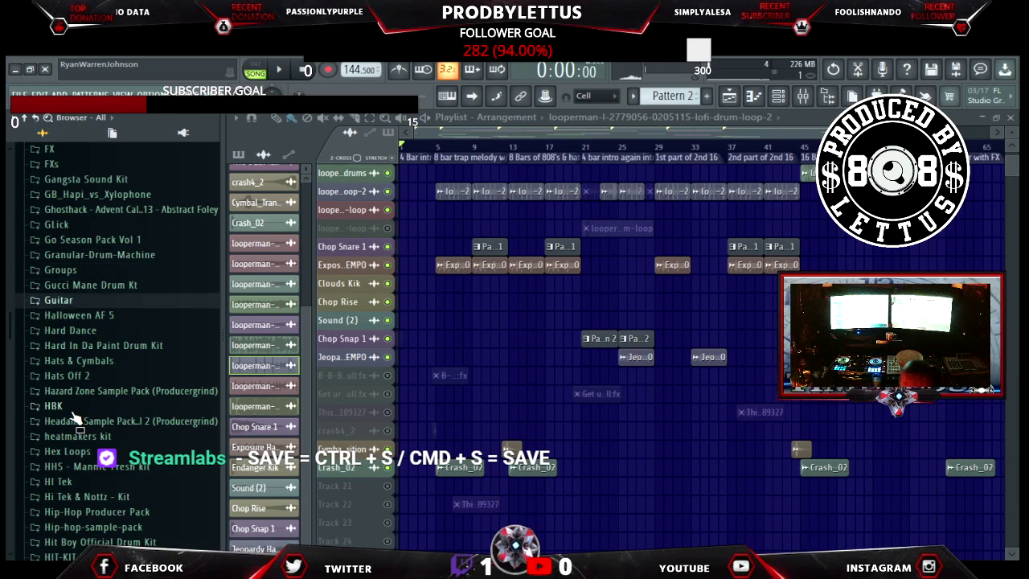
pyautogui.press('Up')
pyautogui.press('Right')
# Audition the Gucci Mane Drum Kt samples from Sound (2) up to Sound (11).
pyautogui.press('Down')
pyautogui.press('Down')
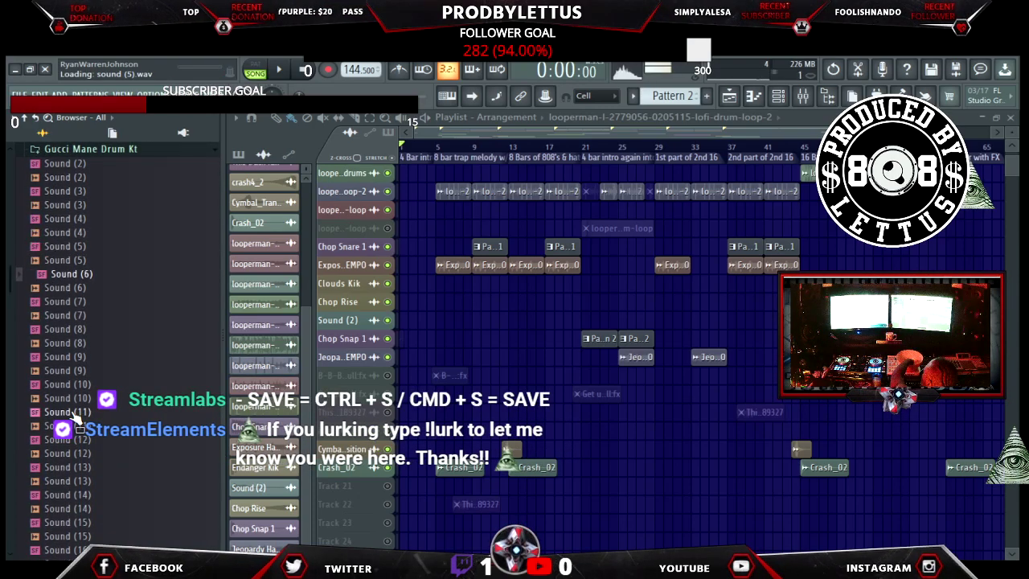
pyautogui.press('Down')
pyautogui.press('Down')
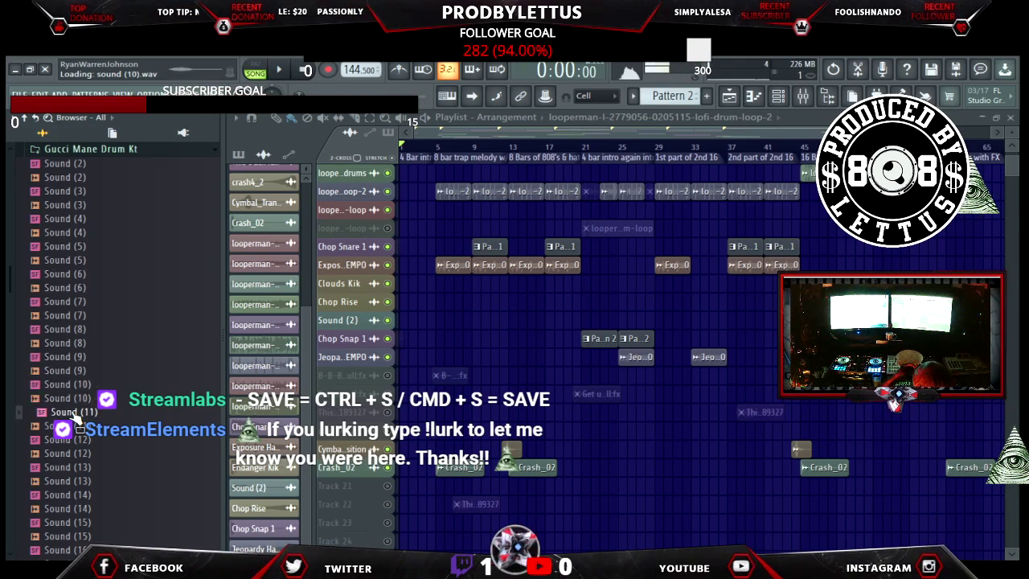
# Close the Gucci Mane Drum Kt folder and open the Hard In Da Paint Drum Kit folder with its subfolder.
pyautogui.press('Left')
pyautogui.press('Down')
pyautogui.press('Down')
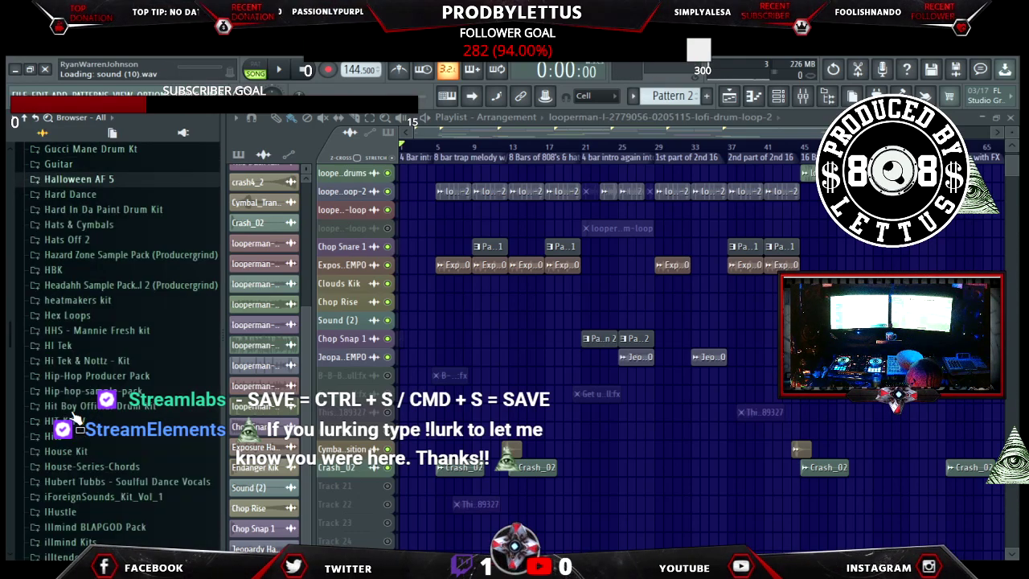
pyautogui.press('Down')
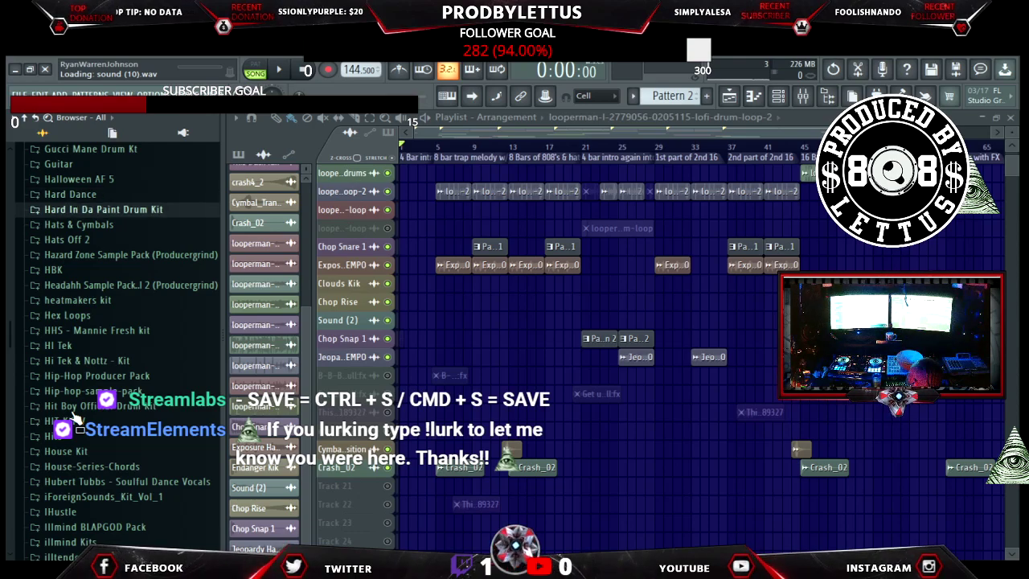
pyautogui.press('Right')
pyautogui.press('Right')
# Audition the Dj Bubbo samples in the Hard In Da Paint Drum Kit, starting from Dj Bubbo Grand Piano.
pyautogui.press('Down')
pyautogui.press('Down')
pyautogui.press('Down')
pyautogui.press('Down')
pyautogui.press('Down')
pyautogui.press('Down')
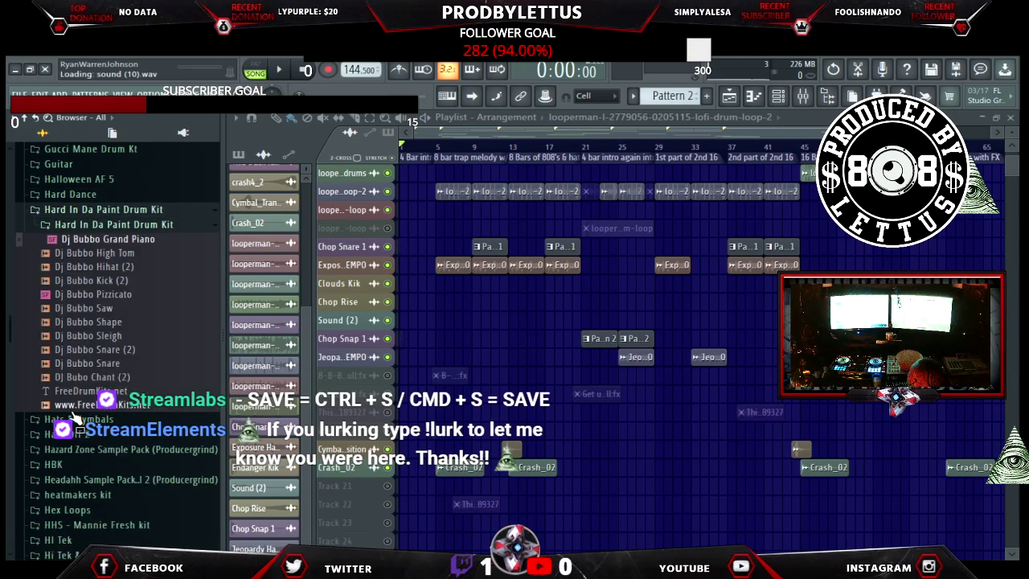
pyautogui.press('Down')
pyautogui.press('Down')
pyautogui.press('Down')
pyautogui.press('Down')
pyautogui.press('Down')
pyautogui.press('Down')
pyautogui.press('Down')
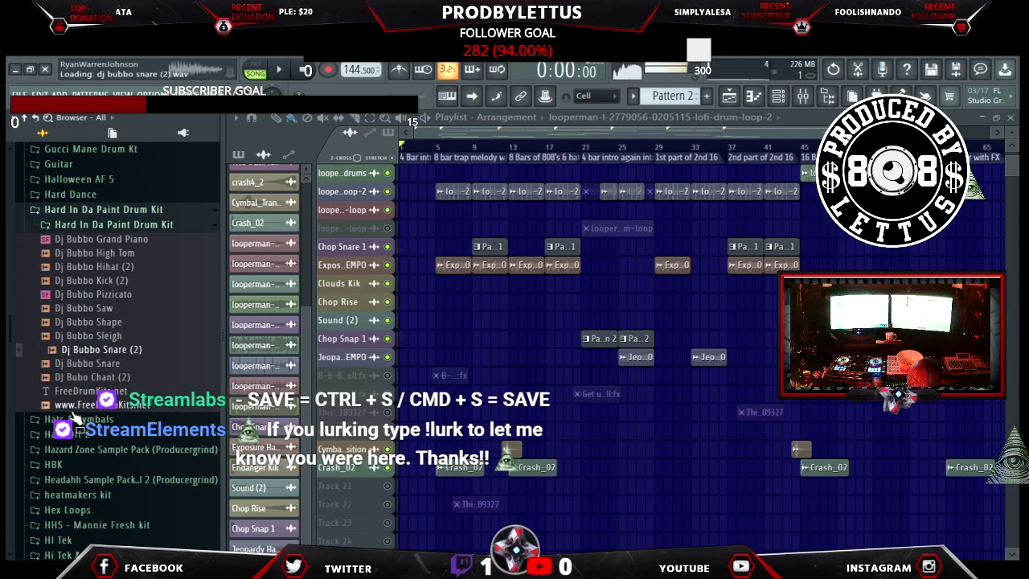
# Close the Hard In Da Paint Drum Kit and look through the sample packs down to Hit Boy Official Drum Kit.
pyautogui.press('Left')
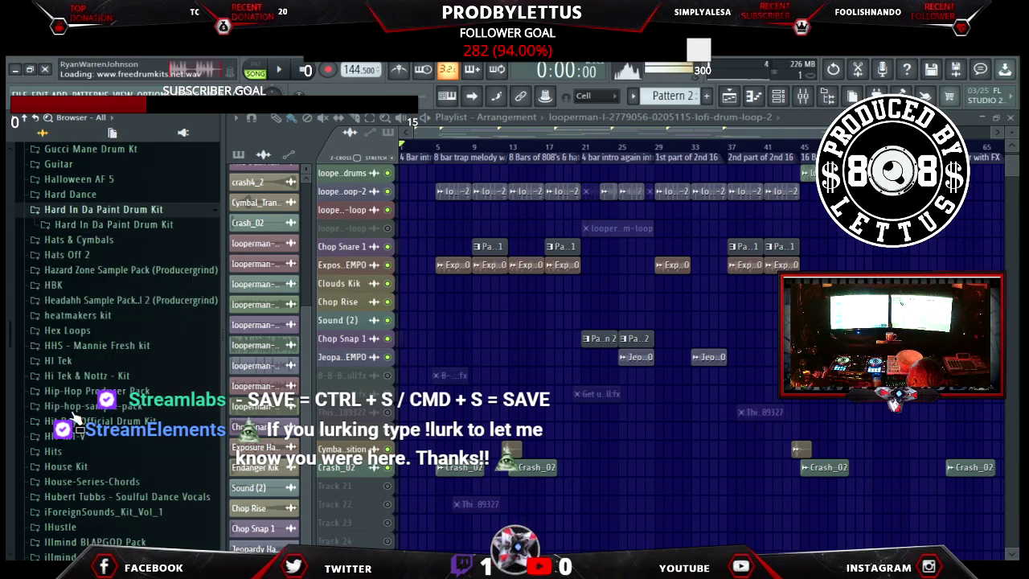
pyautogui.press('Left')
pyautogui.press('Down')
pyautogui.press('Down')
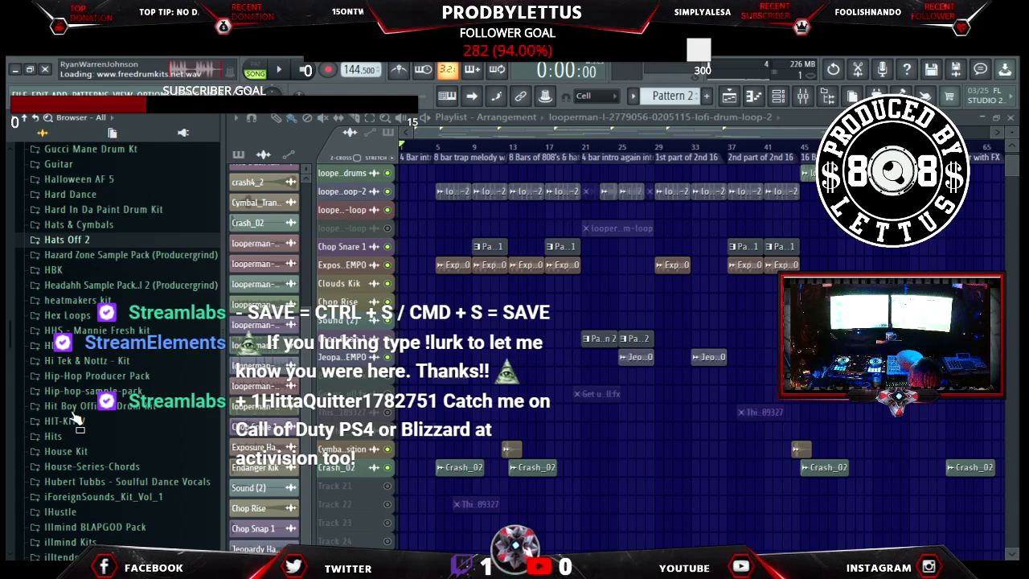
pyautogui.press('Down')
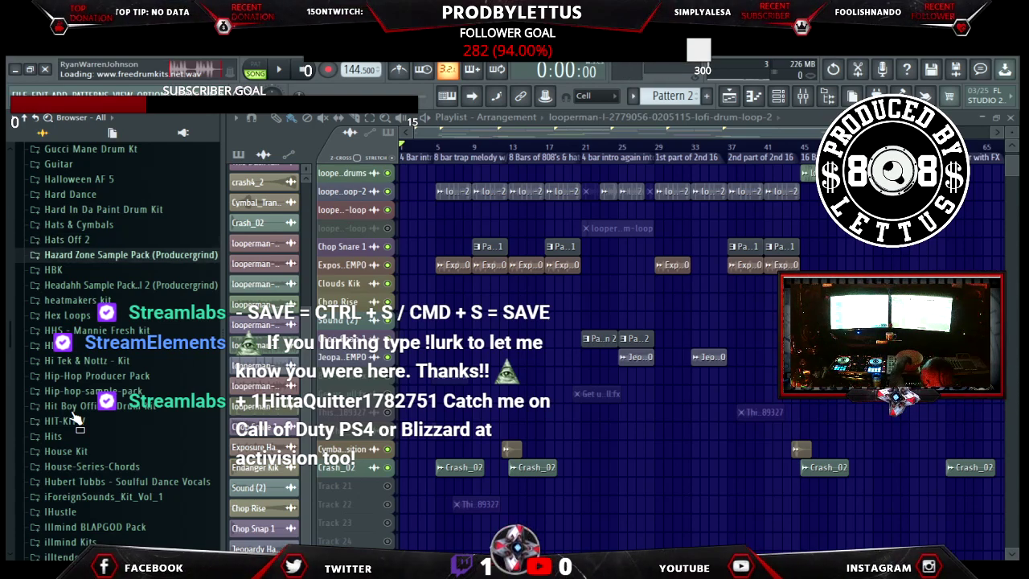
pyautogui.press('Down')
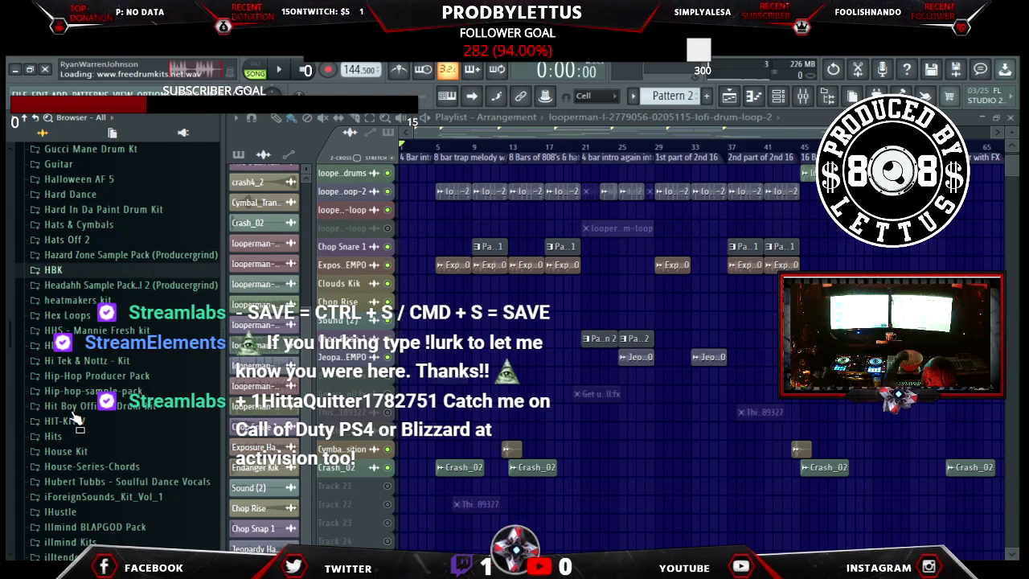
pyautogui.press('Down')
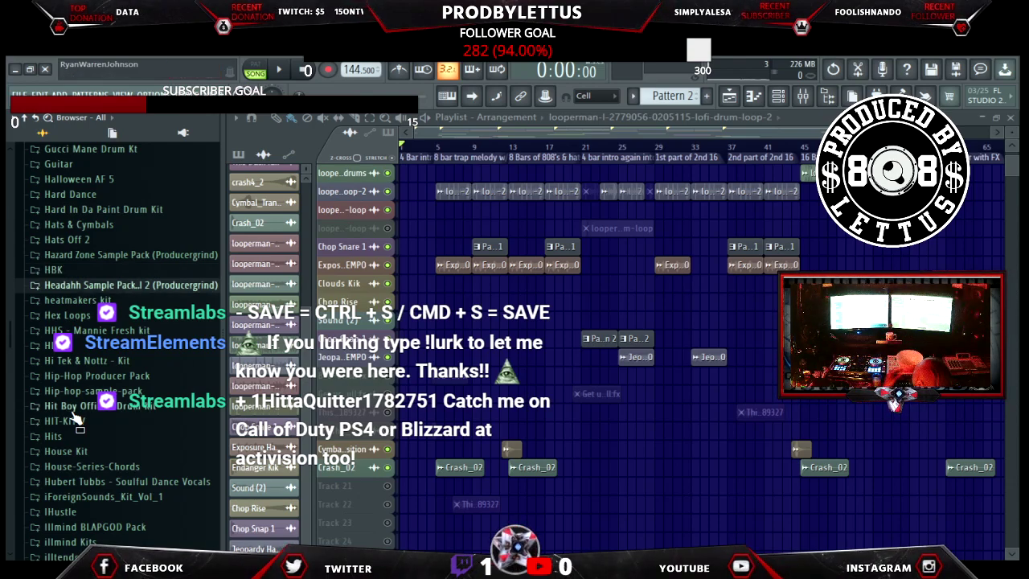
pyautogui.press('Down')
pyautogui.press('Down')
pyautogui.press('Down')
pyautogui.press('Down')
pyautogui.press('Down')
pyautogui.press('Down')
pyautogui.press('Down')
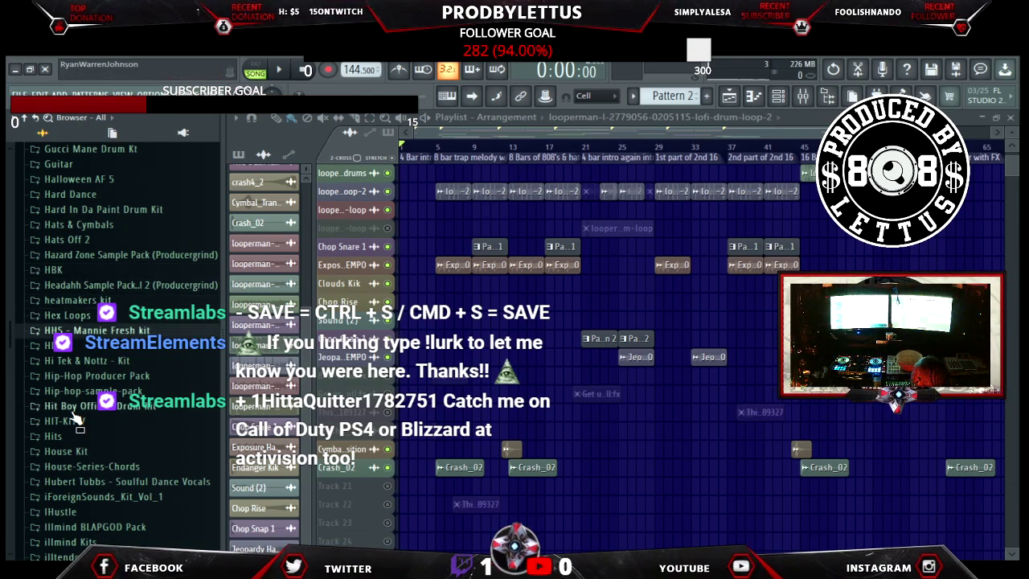
pyautogui.press('Down')
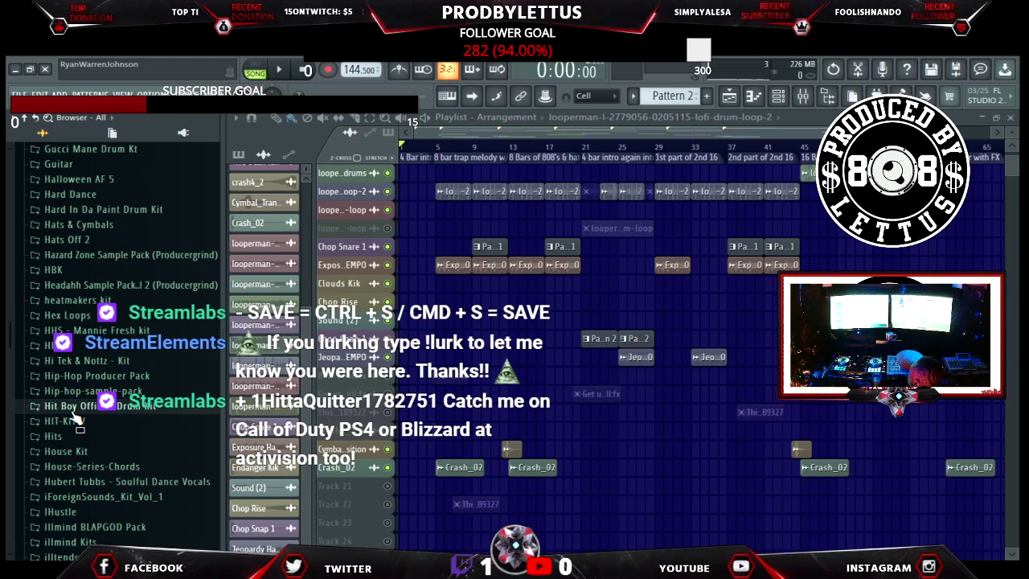
# Open the Hi Tek & Nottz - Kit and expand its Loopz 8 Soundz (Examples) folder.
pyautogui.press('Up')
pyautogui.press('Up')
pyautogui.press('Up')
pyautogui.press('Right')
pyautogui.press('Down')
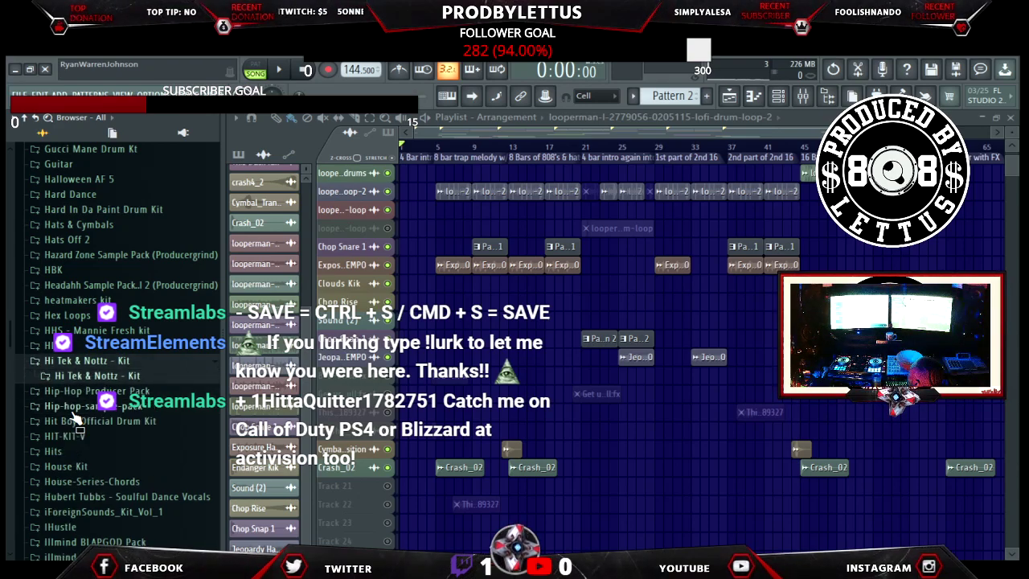
pyautogui.press('Right')
pyautogui.press('Down')
pyautogui.press('Down')
pyautogui.press('Down')
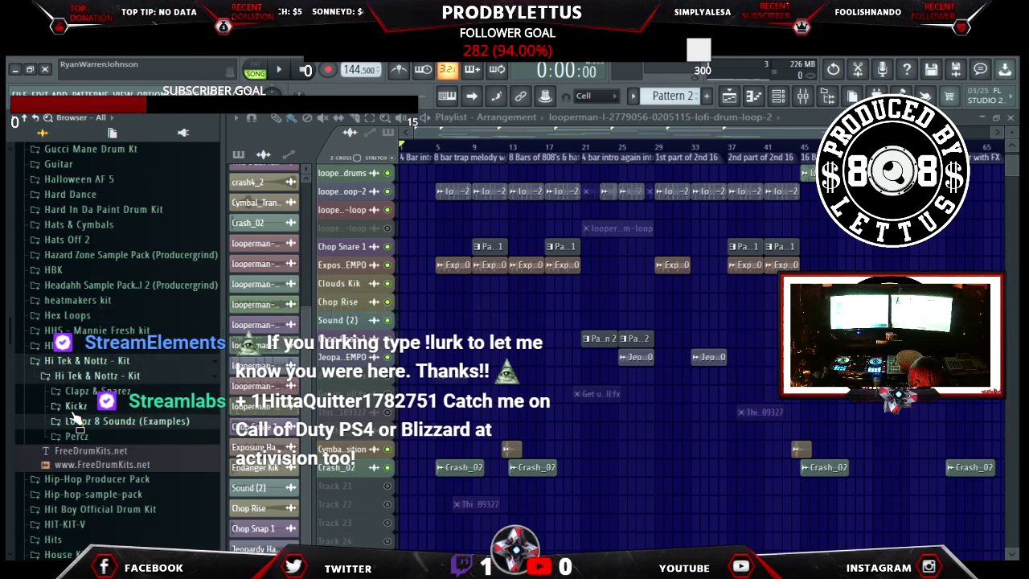
pyautogui.press('Right')
# Audition the loops and Soundz samples in the Loopz 8 Soundz (Examples) folder, starting from Loop (1).
pyautogui.press('Down')
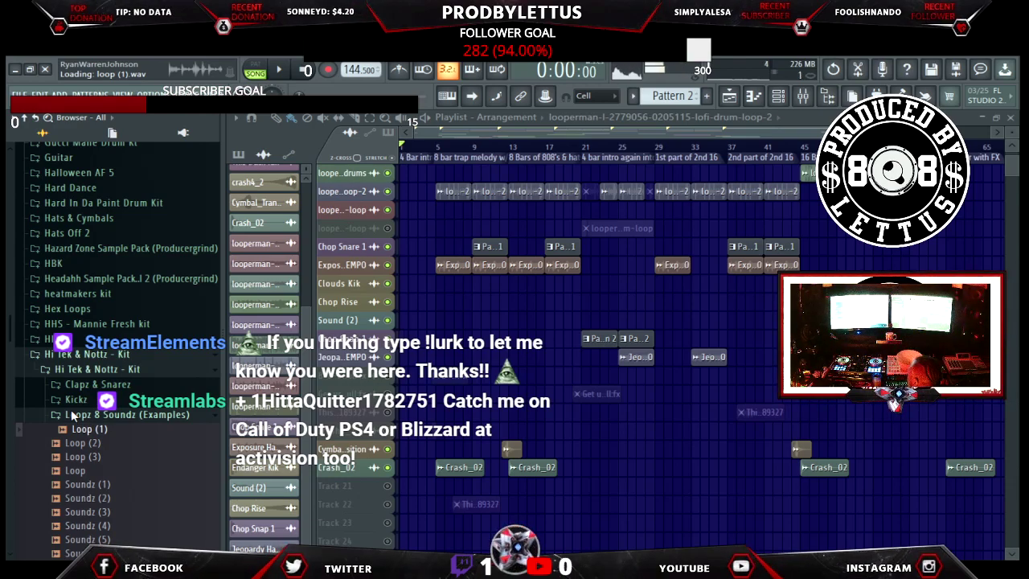
pyautogui.press('Down')
pyautogui.press('Down')
pyautogui.press('Down')
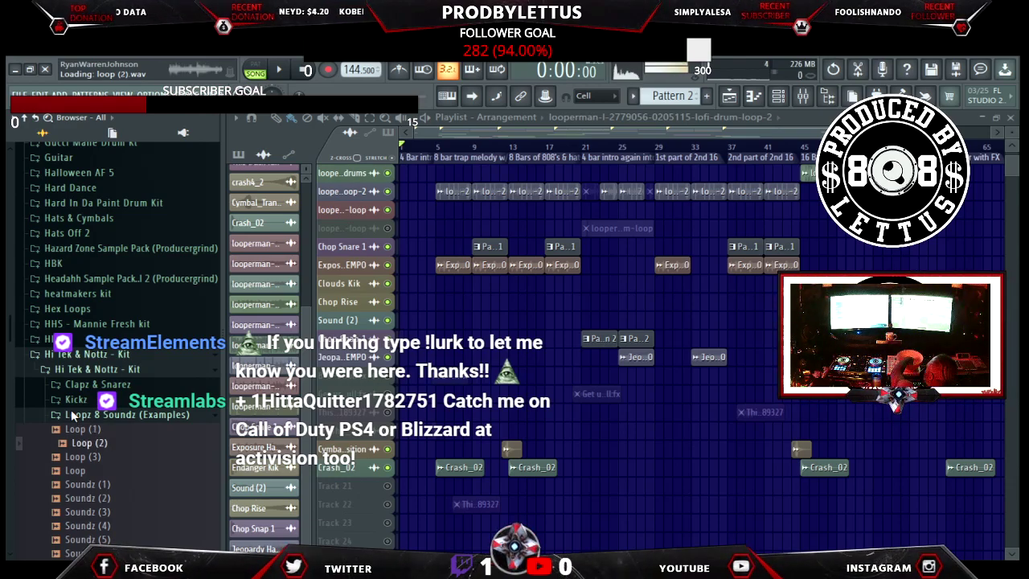
pyautogui.press('Down')
pyautogui.press('Down')
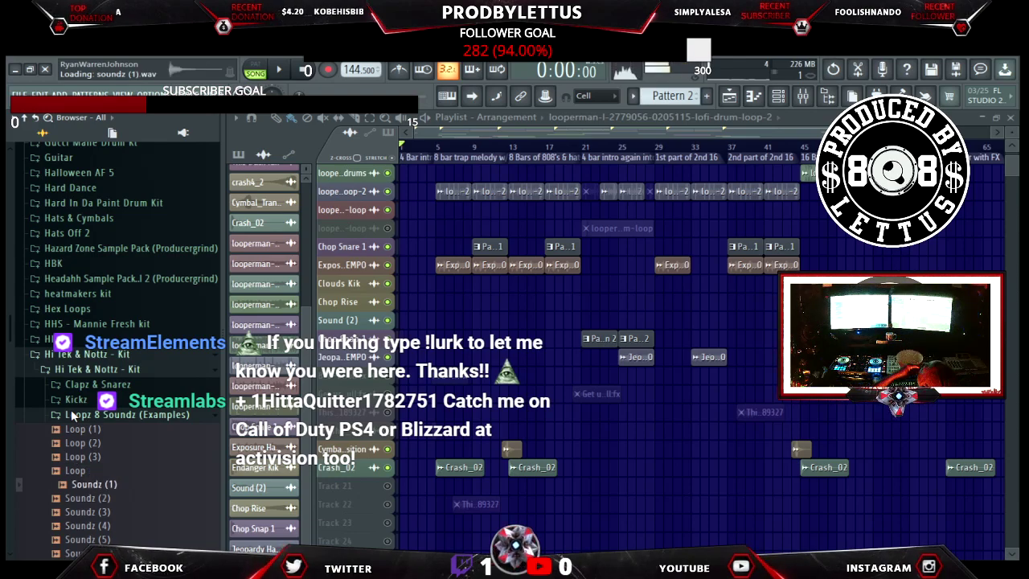
pyautogui.press('Down')
pyautogui.press('Down')
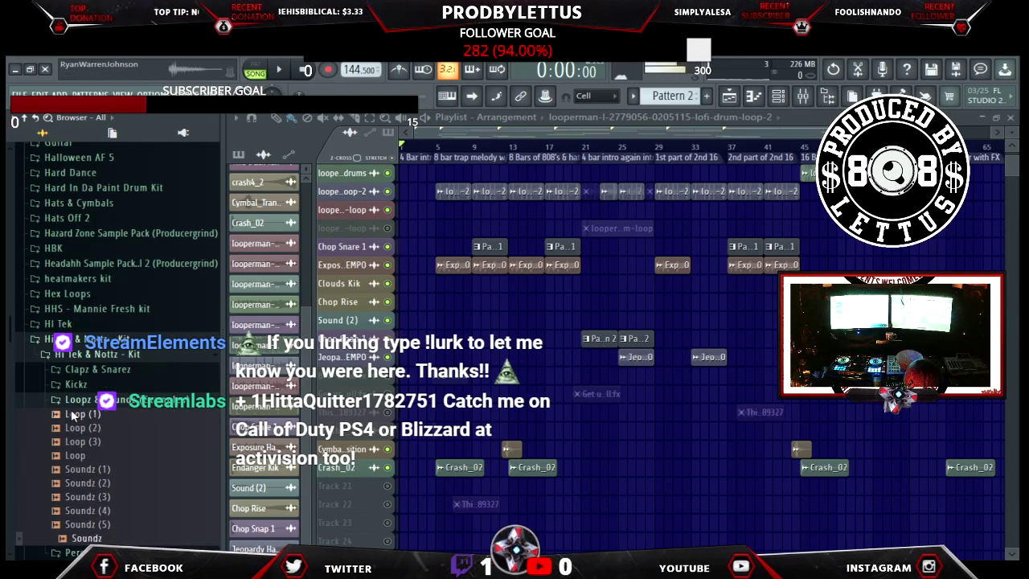
# Open the Percz folder and audition its bell samples and Bongo (1), going back to Bell (1).
pyautogui.press('Down')
pyautogui.press('Down')
pyautogui.press('Down')
pyautogui.press('Down')
pyautogui.press('Down')
pyautogui.press('Down')
pyautogui.press('Down')
pyautogui.press('Down')
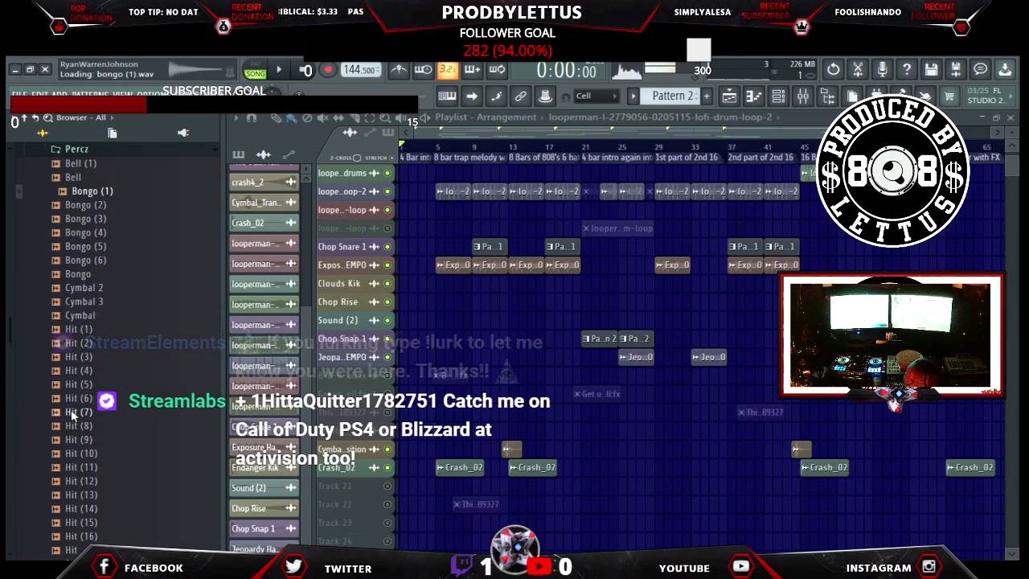
pyautogui.press('Up')
pyautogui.press('Up')
pyautogui.press('Up')
pyautogui.press('Up')
pyautogui.press('Up')
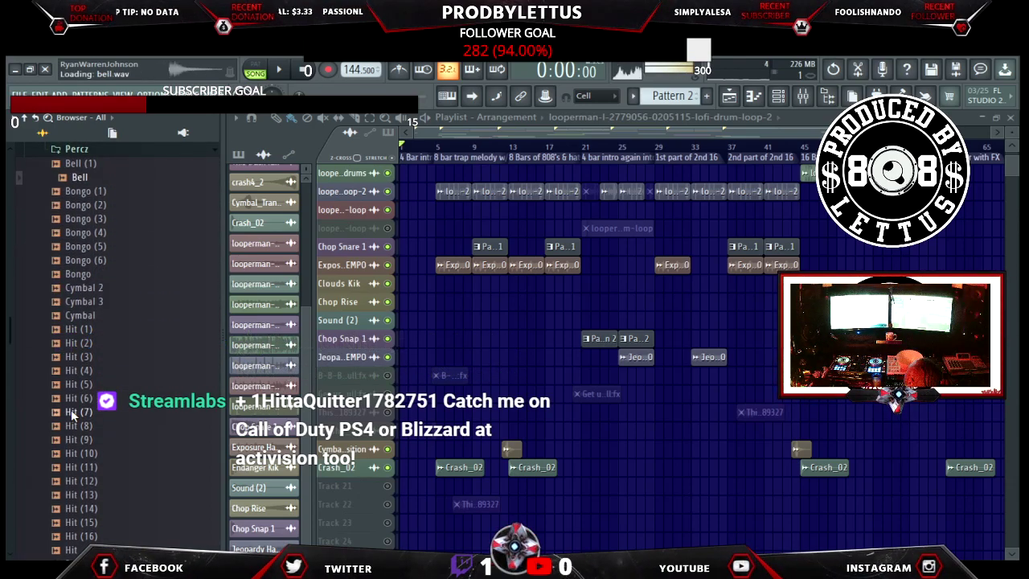
pyautogui.press('Down')
pyautogui.press('Up')
pyautogui.press('Up')
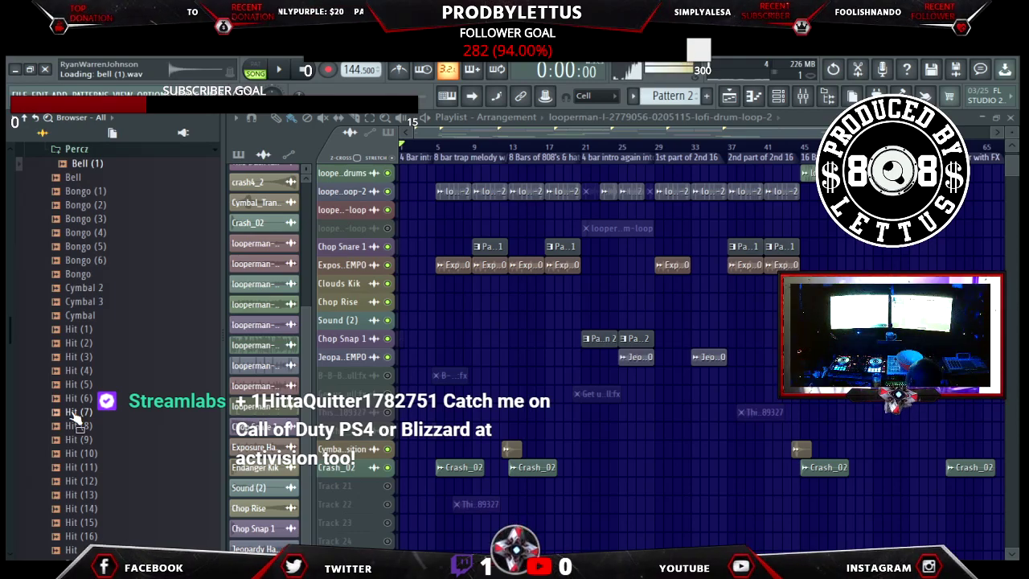
# Audition the Percz bongo, cymbal and hit samples up to Hit (8).
pyautogui.press('Down')
pyautogui.press('Down')
pyautogui.press('Down')
pyautogui.press('Down')
pyautogui.press('Down')
pyautogui.press('Down')
pyautogui.press('Down')
pyautogui.press('Down')
pyautogui.press('Down')
pyautogui.press('Down')
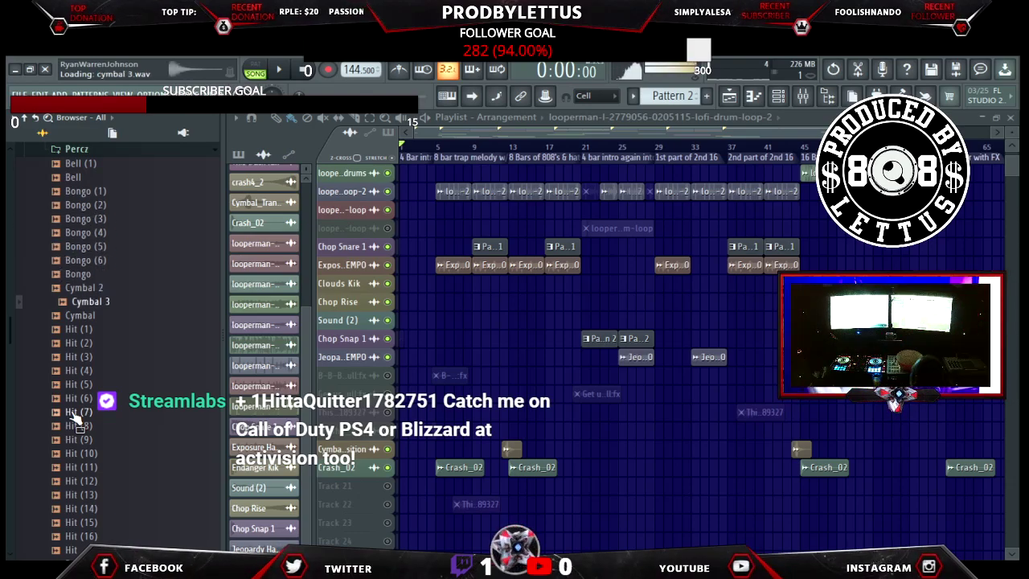
pyautogui.press('Down')
pyautogui.press('Down')
pyautogui.press('Down')
pyautogui.press('Down')
pyautogui.press('Down')
pyautogui.press('Down')
pyautogui.press('Down')
pyautogui.press('Down')
pyautogui.press('Down')
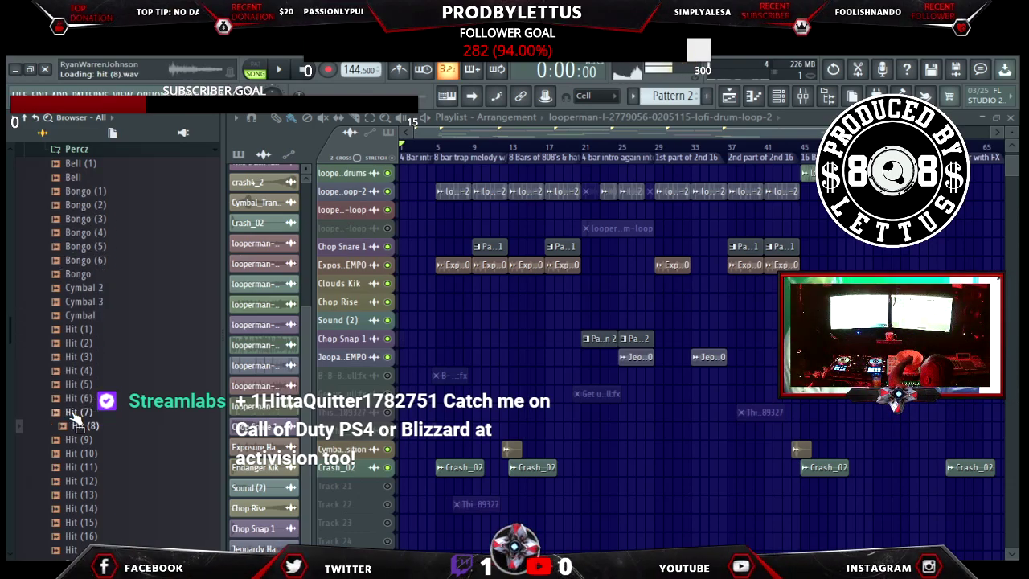
# Audition the Percz samples from Hit (9) through the perc sounds up to Shaker (11).
pyautogui.press('Down')
pyautogui.press('Down')
pyautogui.press('Down')
pyautogui.press('Down')
pyautogui.press('Down')
pyautogui.press('Down')
pyautogui.scroll(-1, 74, 415)
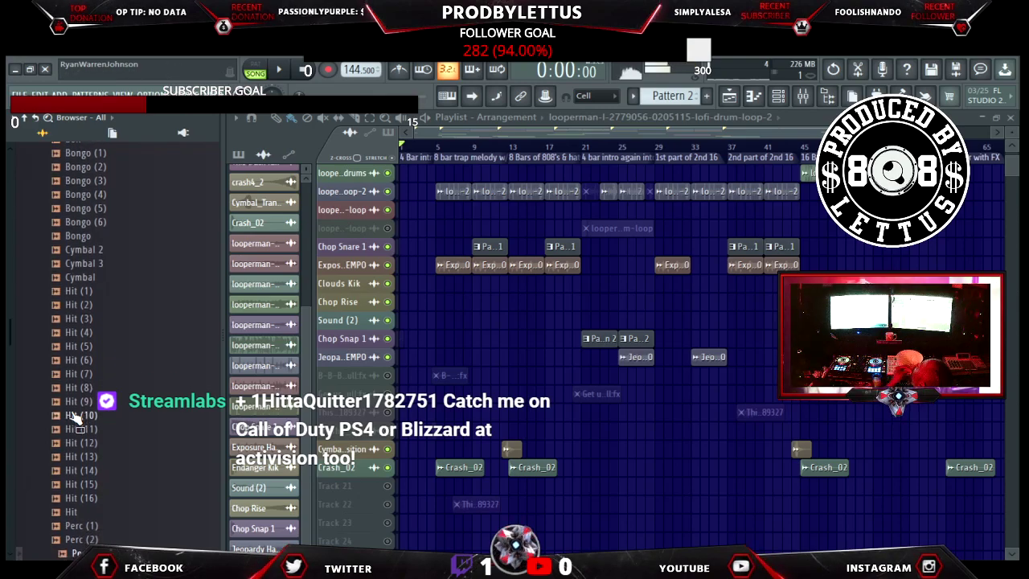
pyautogui.press('Down')
pyautogui.press('Down')
pyautogui.press('Down')
pyautogui.press('Down')
pyautogui.press('Down')
pyautogui.press('Down')
pyautogui.press('Down')
pyautogui.press('Down')
pyautogui.press('Down')
pyautogui.press('Down')
pyautogui.press('Down')
pyautogui.press('Down')
pyautogui.press('Down')
pyautogui.press('Down')
pyautogui.press('Down')
pyautogui.press('Down')
pyautogui.press('Down')
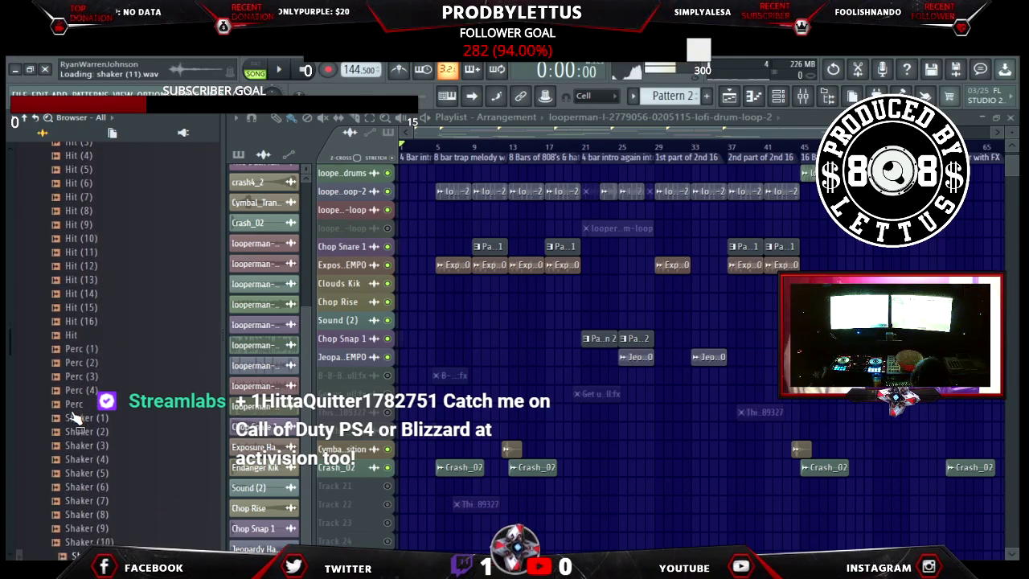
# Audition the samples after Shaker (11) in the Percz folder, then leave its sample list.
pyautogui.press('Down')
pyautogui.press('Down')
pyautogui.press('Down')
pyautogui.press('Down')
pyautogui.press('Down')
pyautogui.press('Down')
pyautogui.press('Down')
pyautogui.press('Down')
pyautogui.press('Left')
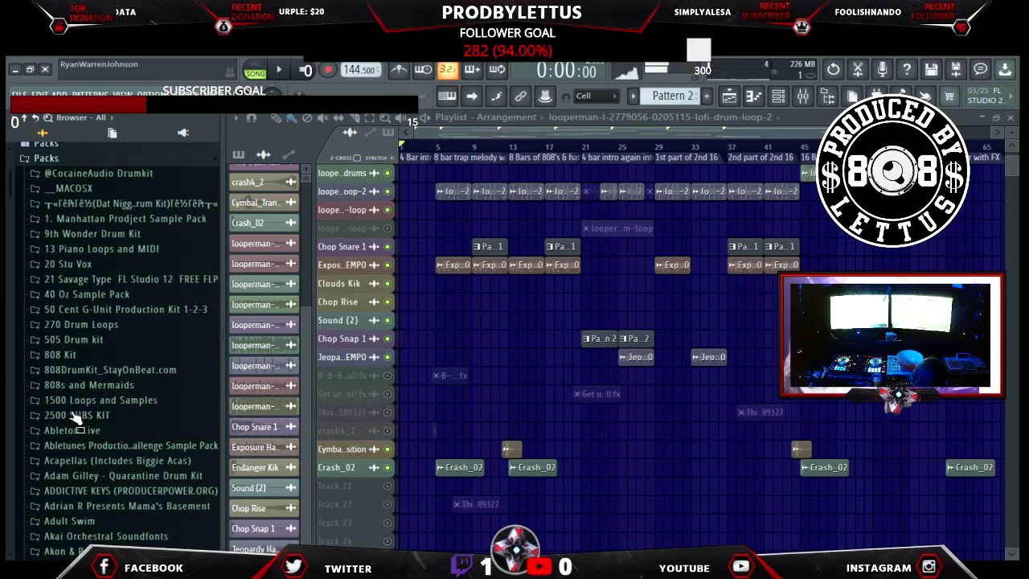
# Browse the Packs list back down to the open Percz folder and audition Bongo (5).
pyautogui.scroll(-1, 74, 415)
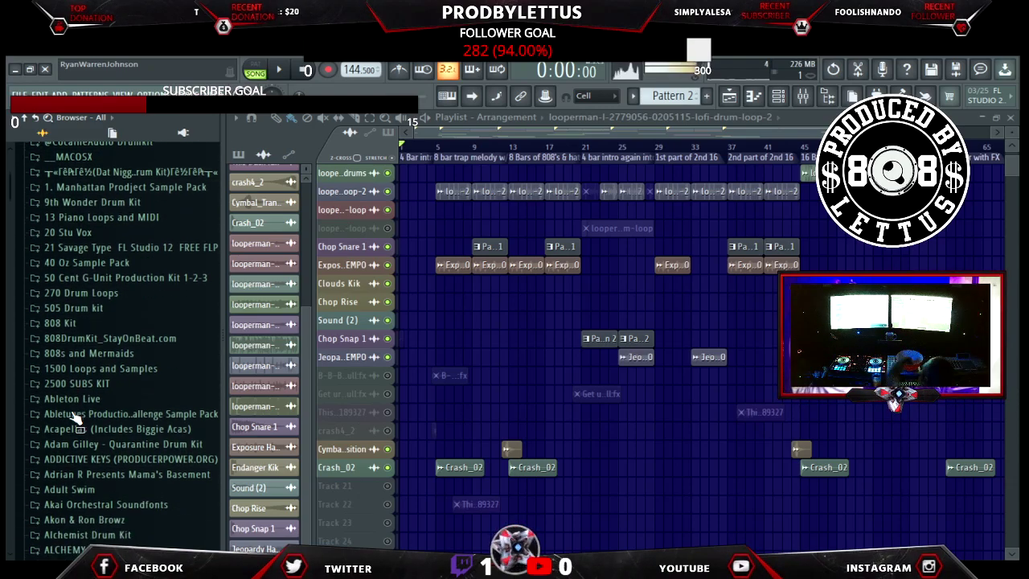
pyautogui.scroll(-20, 74, 416)
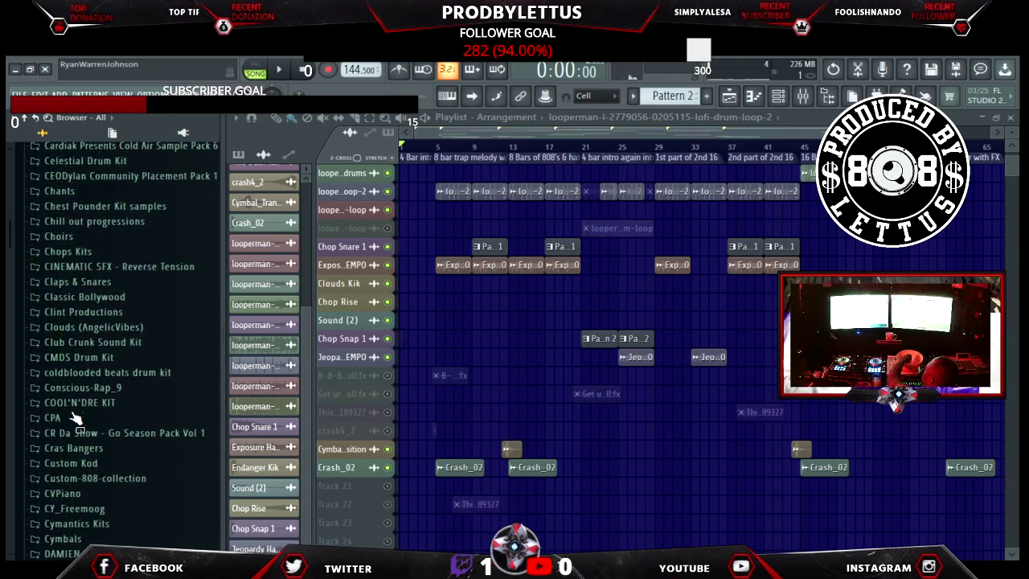
pyautogui.scroll(-20, 74, 418)
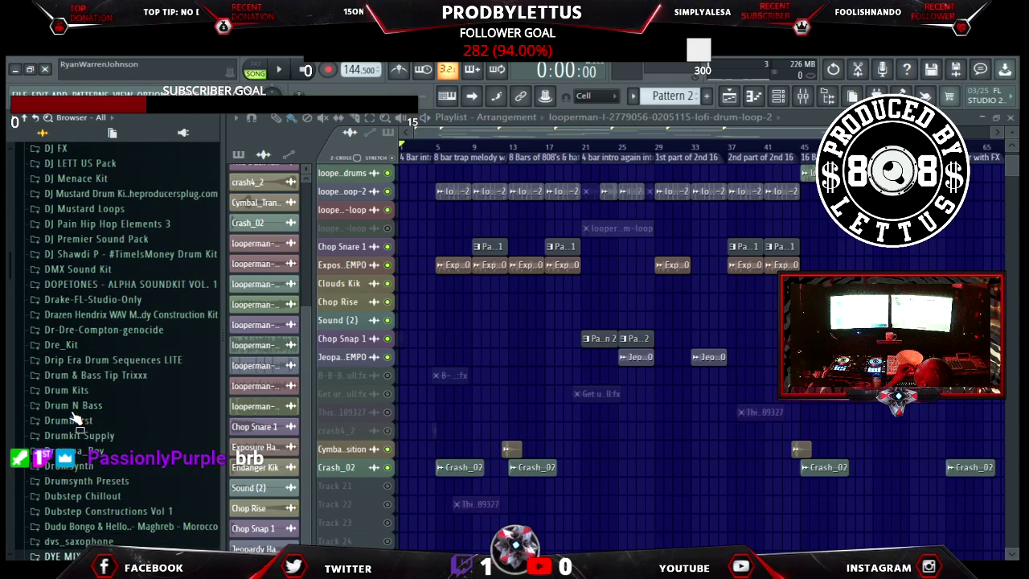
pyautogui.scroll(-20, 74, 418)
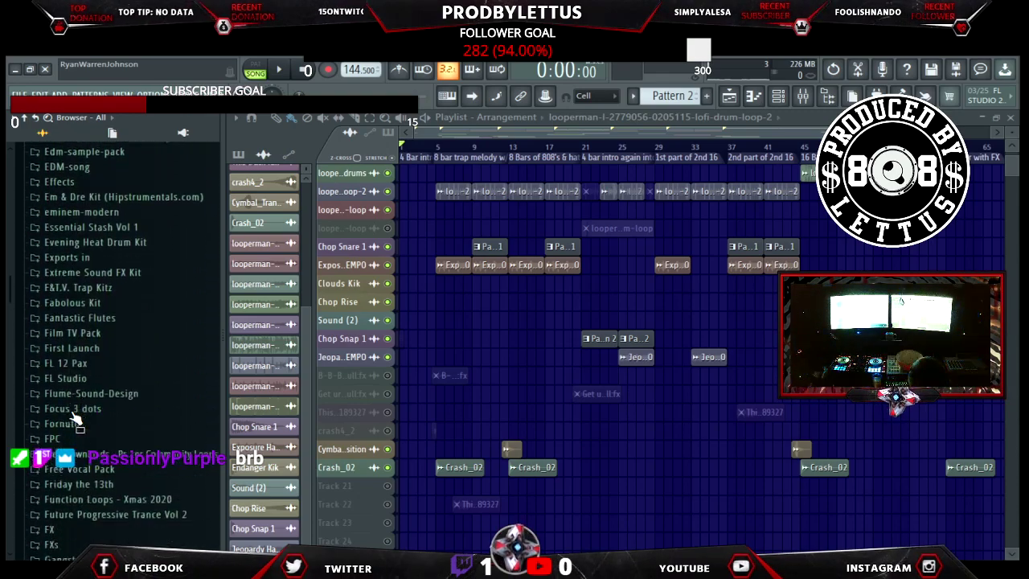
pyautogui.scroll(-8, 74, 418)
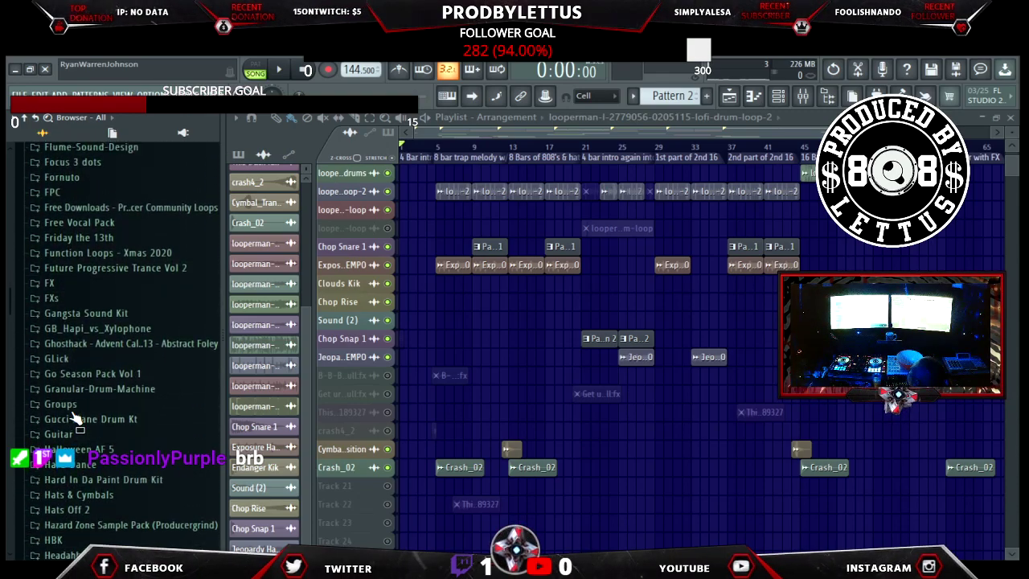
pyautogui.scroll(5, 74, 418)
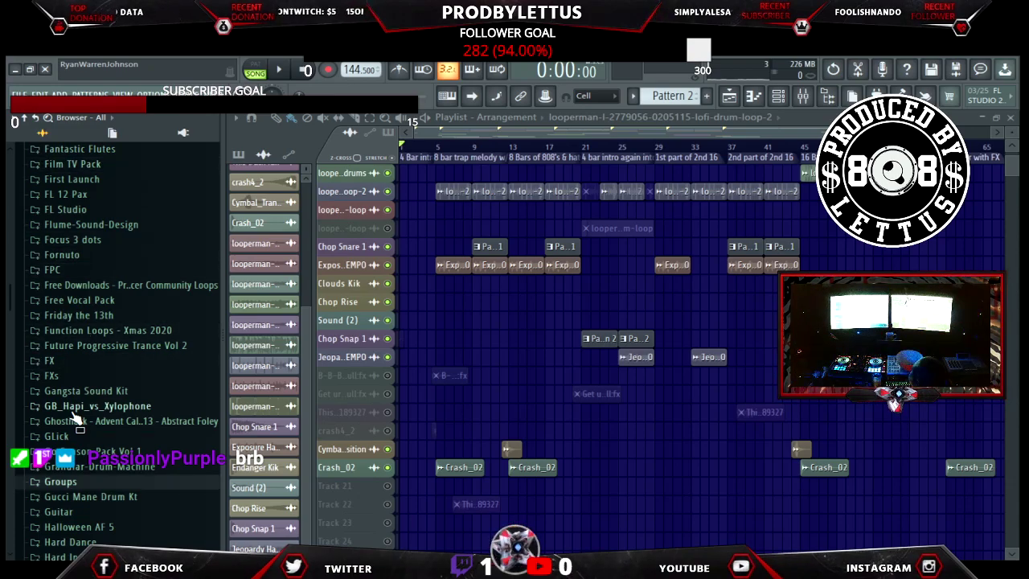
pyautogui.scroll(-6, 74, 418)
pyautogui.click(74, 418)
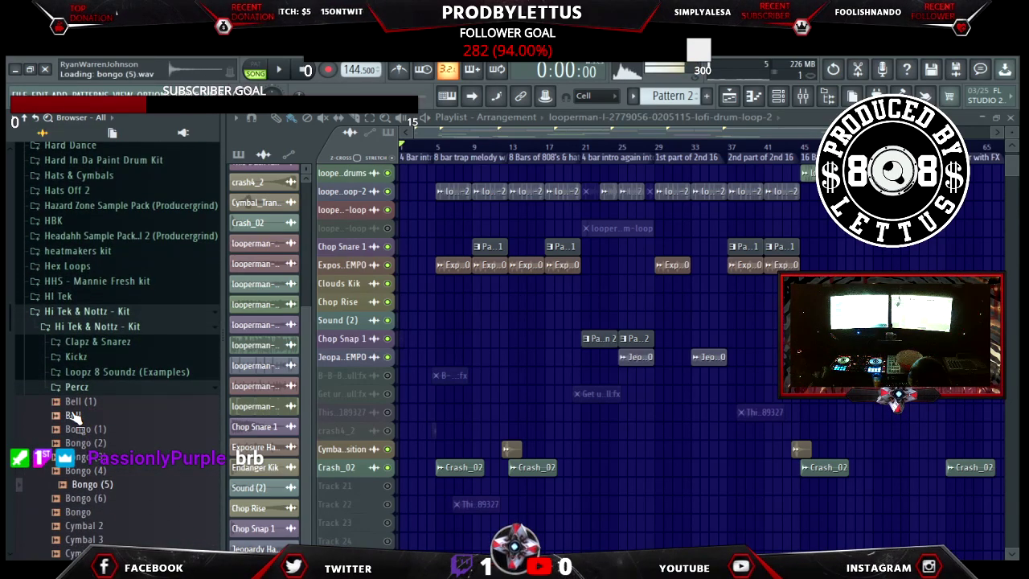
# Audition the Percz bongos back to Bongo (1), then close the Hi Tek & Nottz - Kit folders.
pyautogui.press('Up')
pyautogui.press('Up')
pyautogui.press('Up')
pyautogui.press('Up')
pyautogui.press('Left')
pyautogui.press('Left')
pyautogui.press('Left')
pyautogui.press('Left')
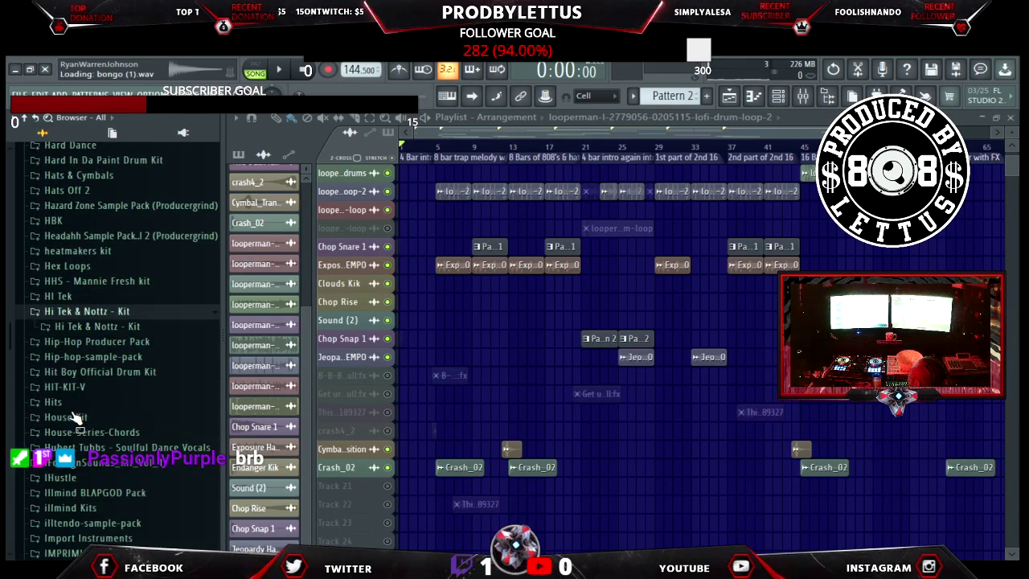
pyautogui.press('Left')
# Open the Hit Boy Official Drum Kit and expand its Hit Boy Drums folder.
pyautogui.press('Down')
pyautogui.press('Down')
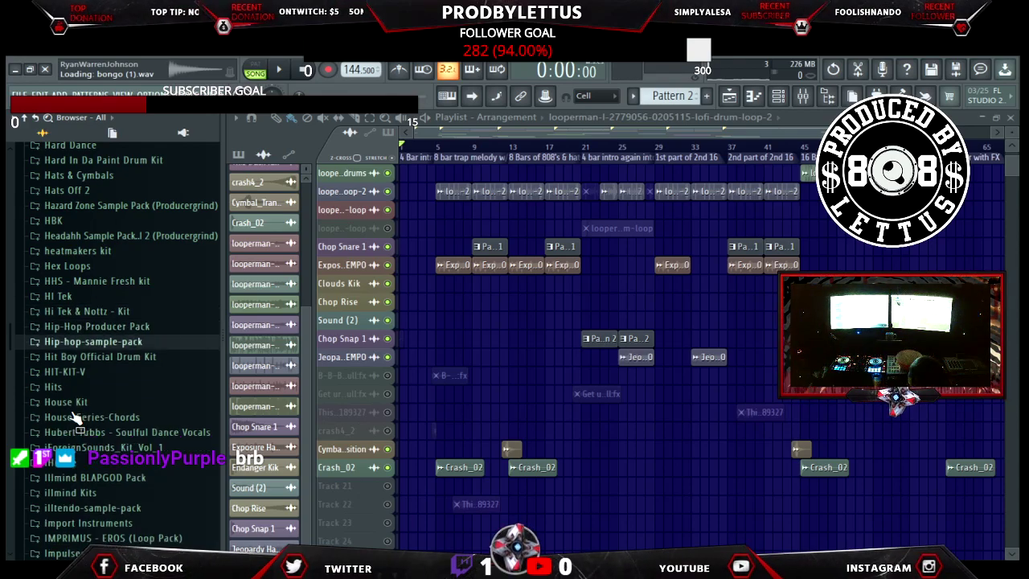
pyautogui.press('Down')
pyautogui.press('Right')
pyautogui.press('Down')
pyautogui.press('Right')
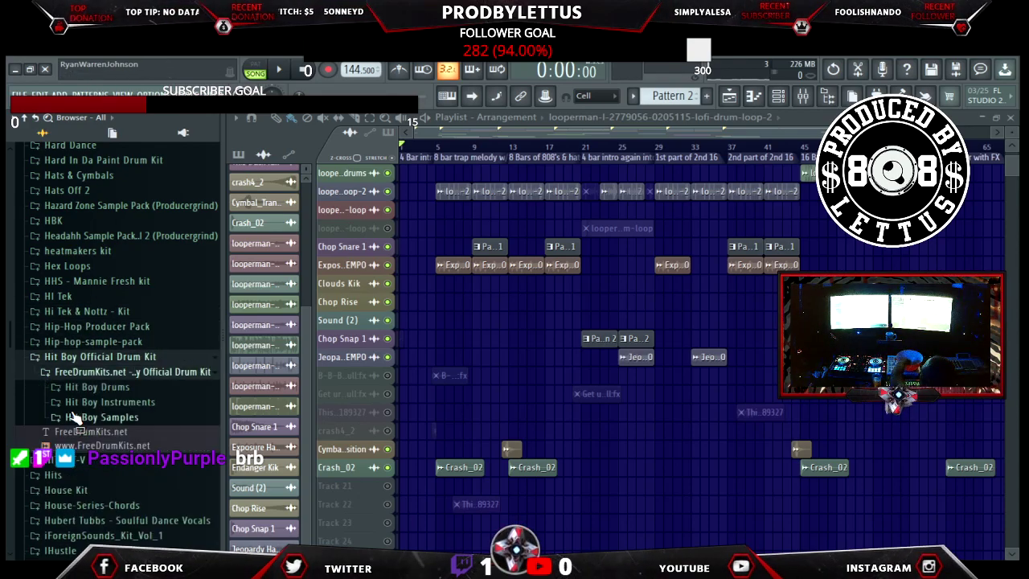
pyautogui.press('Down')
pyautogui.press('Right')
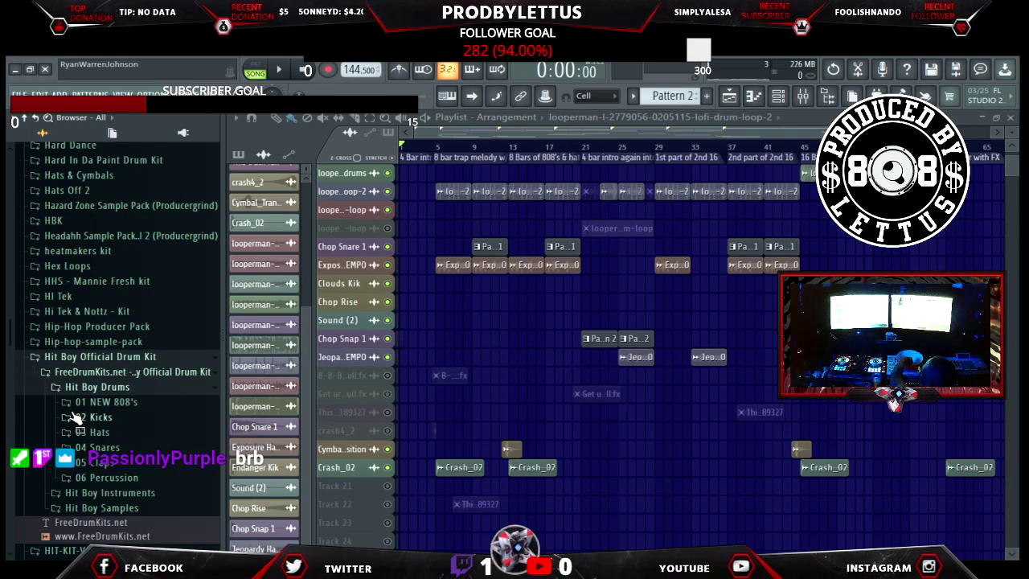
# Audition the hitboy_perc_13_rev_cymbal sample in the 06 Percussion folder of the Hit Boy Drums.
pyautogui.press('Down')
pyautogui.press('Down')
pyautogui.press('Down')
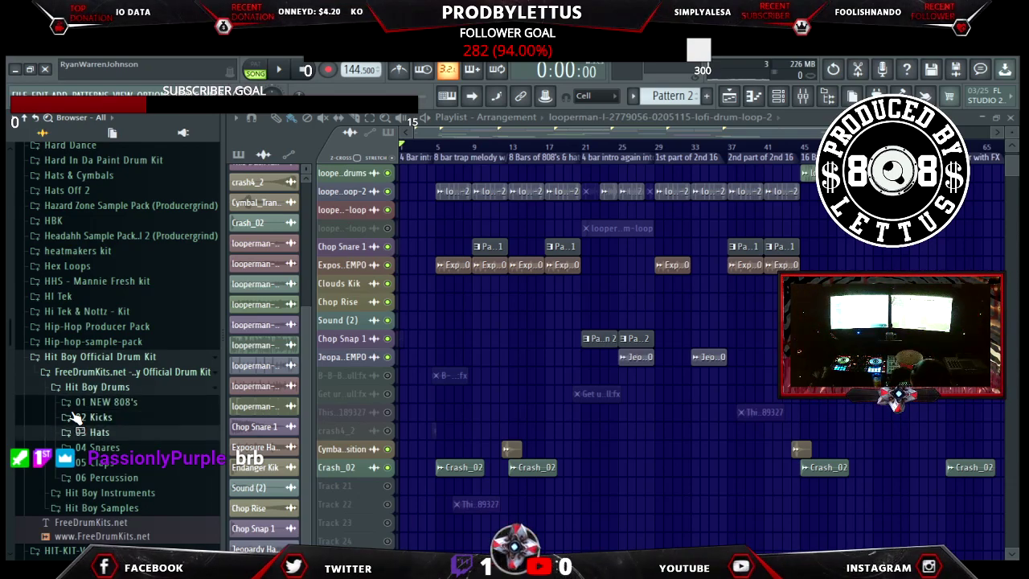
pyautogui.press('Down')
pyautogui.press('Down')
pyautogui.press('Down')
pyautogui.press('Right')
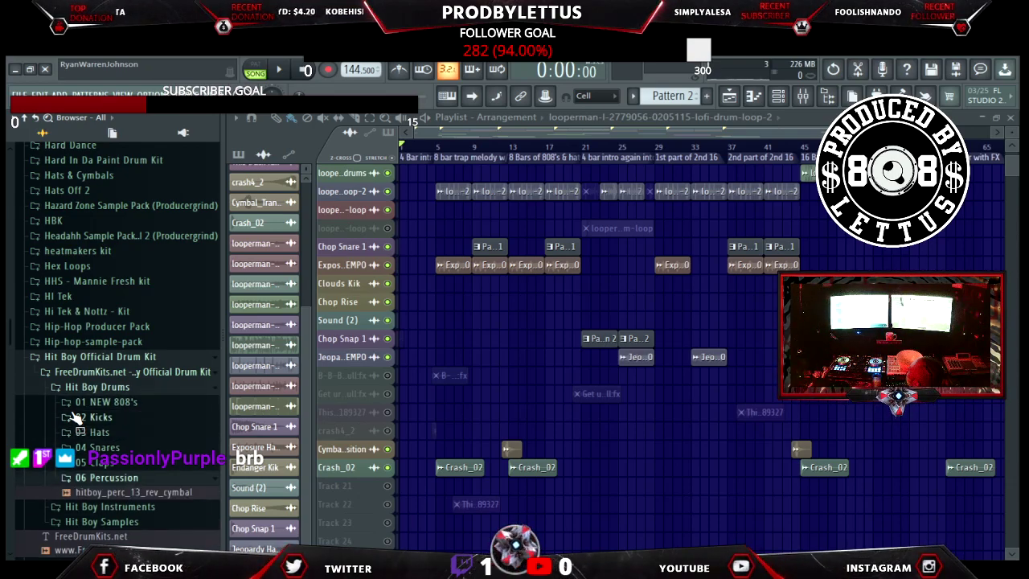
pyautogui.press('Down')
pyautogui.press('Down')
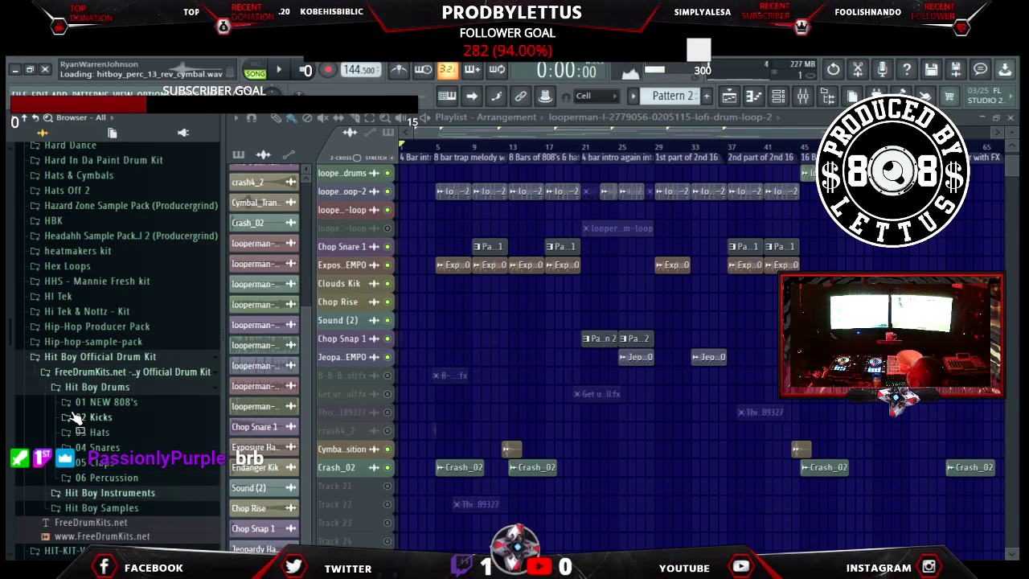
# Audition the samples in the 01 Instruments .Wav folder of Hit Boy Instruments and go on to 02 Instruments .Sf2.
pyautogui.press('Right')
pyautogui.press('Right')
pyautogui.press('Down')
pyautogui.press('Down')
pyautogui.press('Down')
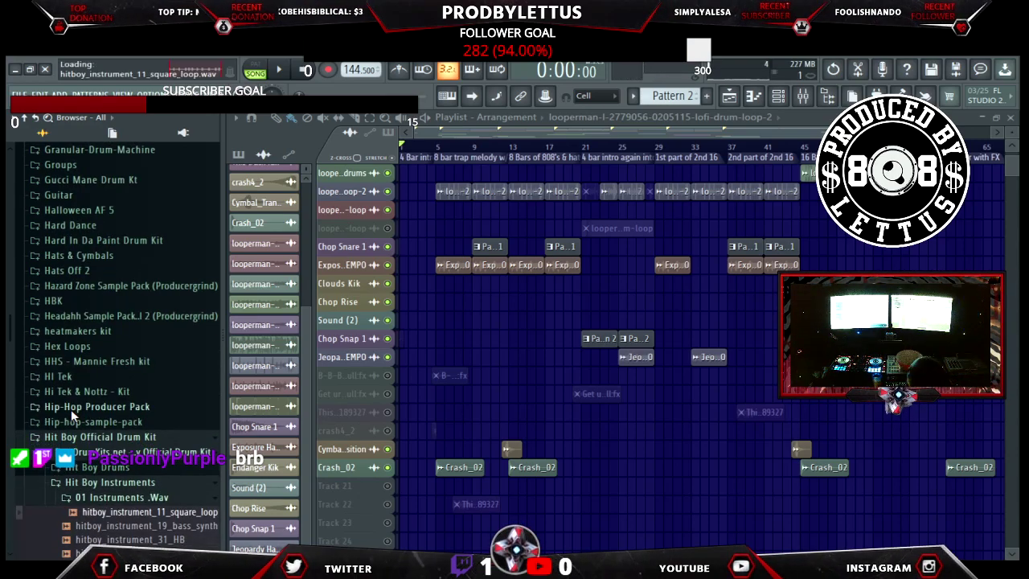
pyautogui.press('Down')
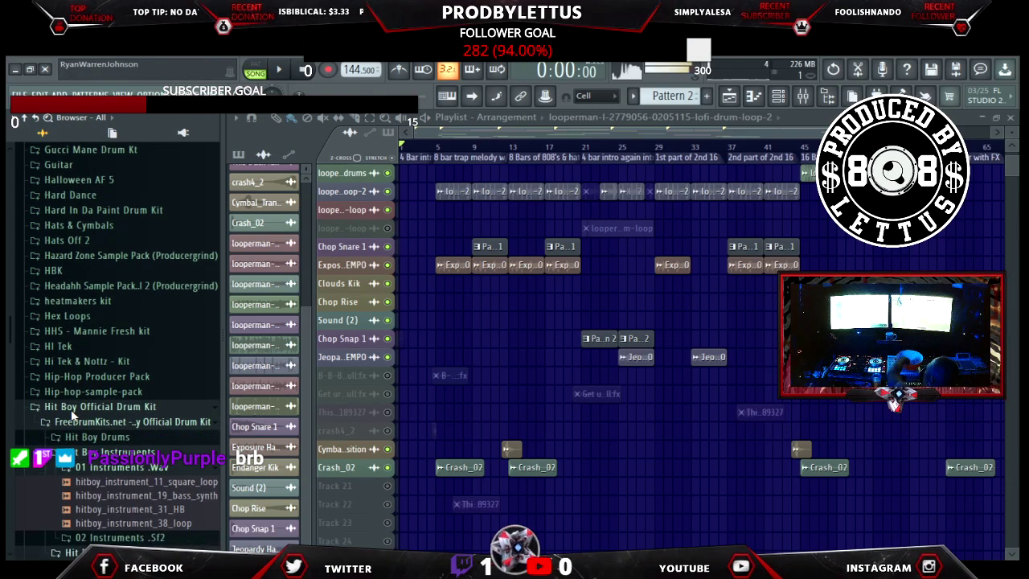
pyautogui.press('Right')
# Collapse the Hit Boy Official Drum Kit folders and check the contents of the HIT-KIT-V folder.
pyautogui.press('Left')
pyautogui.press('Left')
pyautogui.press('Left')
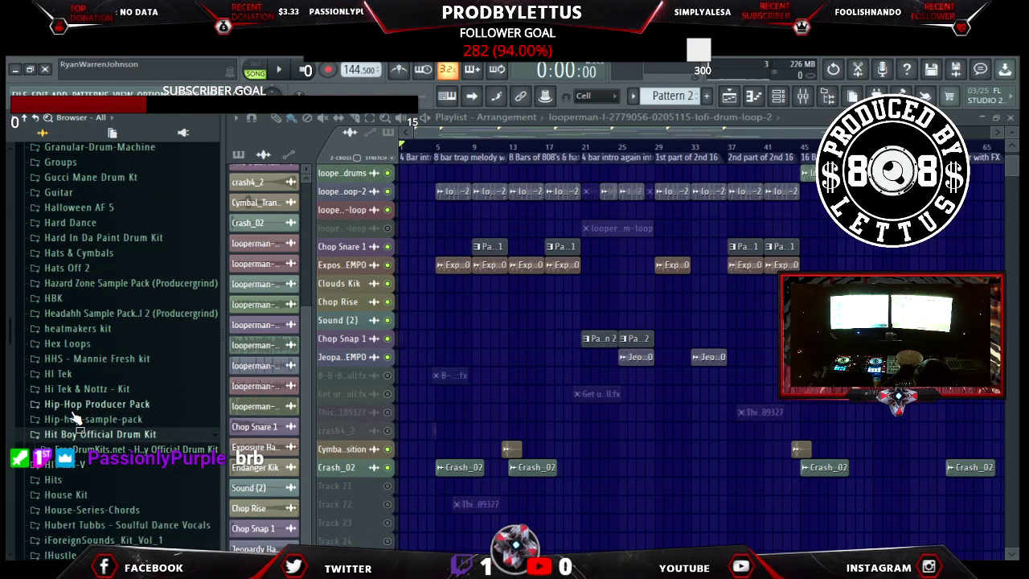
pyautogui.press('Left')
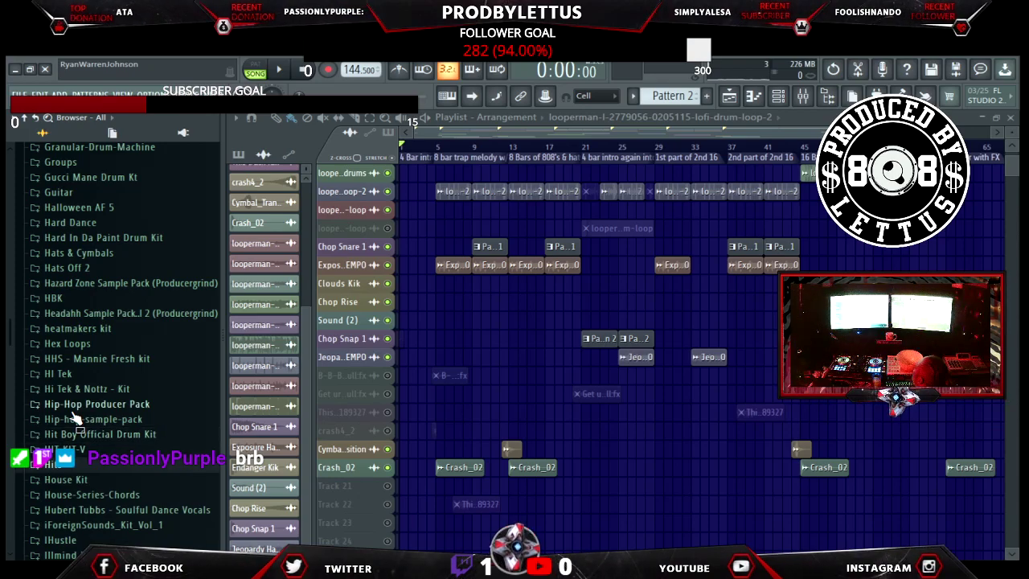
pyautogui.press('Down')
pyautogui.press('Right')
pyautogui.press('Down')
pyautogui.press('Left')
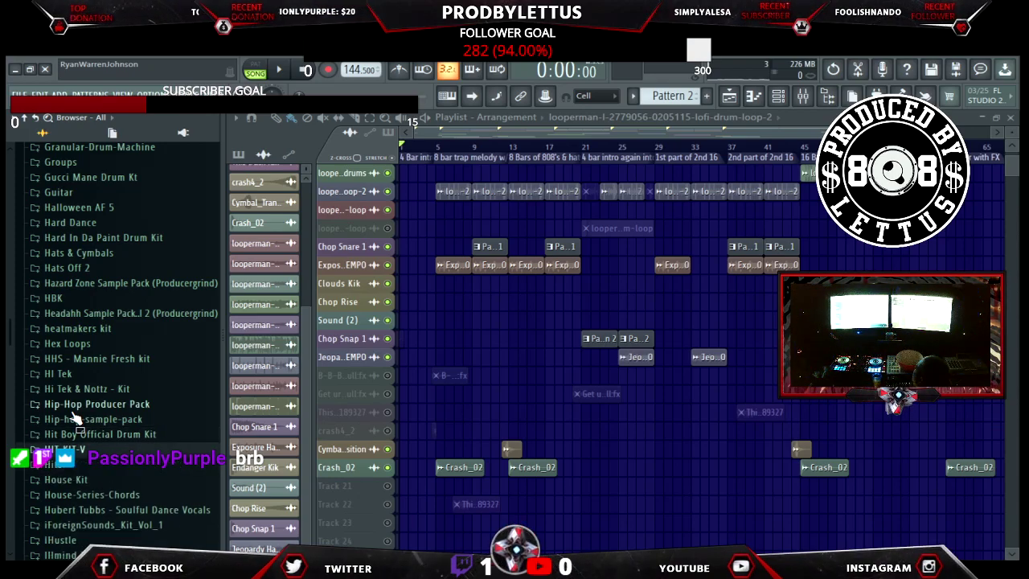
# Expand the Hits folder and audition its samples from HIT_1 to HIT_4.
pyautogui.press('Down')
pyautogui.press('Right')
pyautogui.press('Down')
pyautogui.press('Down')
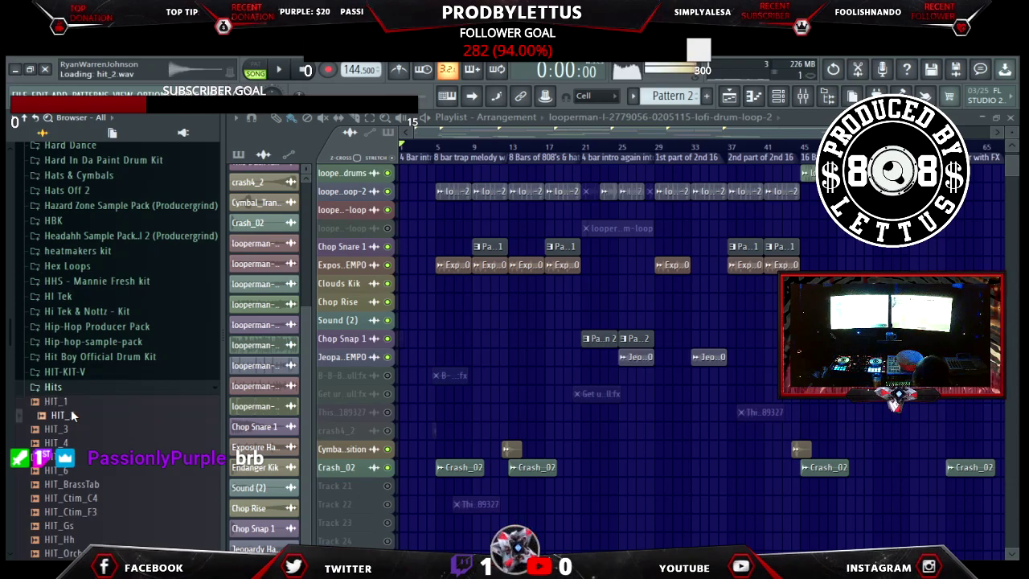
pyautogui.press('Down')
pyautogui.press('Up')
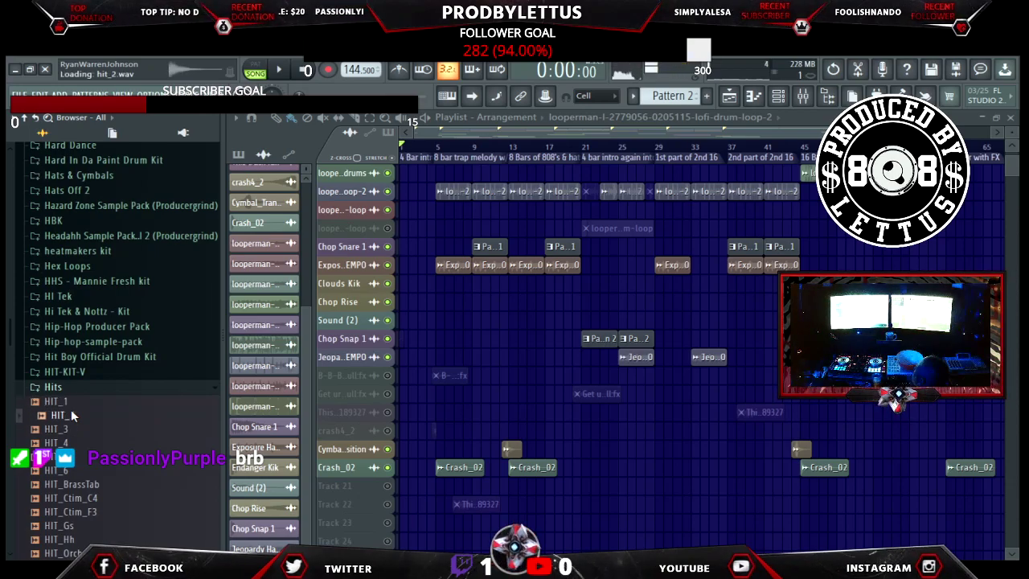
pyautogui.press('Down')
pyautogui.press('Down')
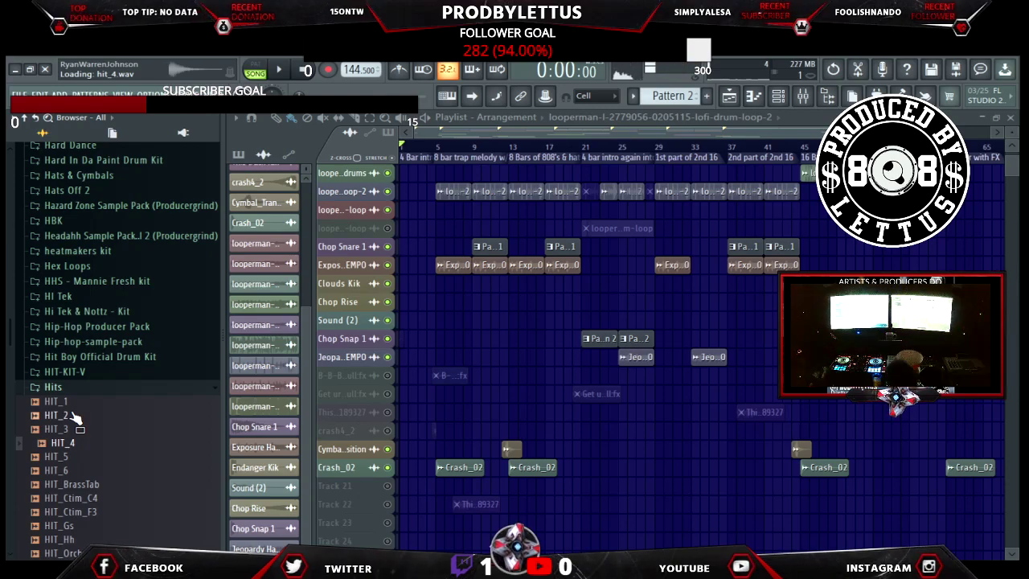
pyautogui.hotkey('alt', 'F8')
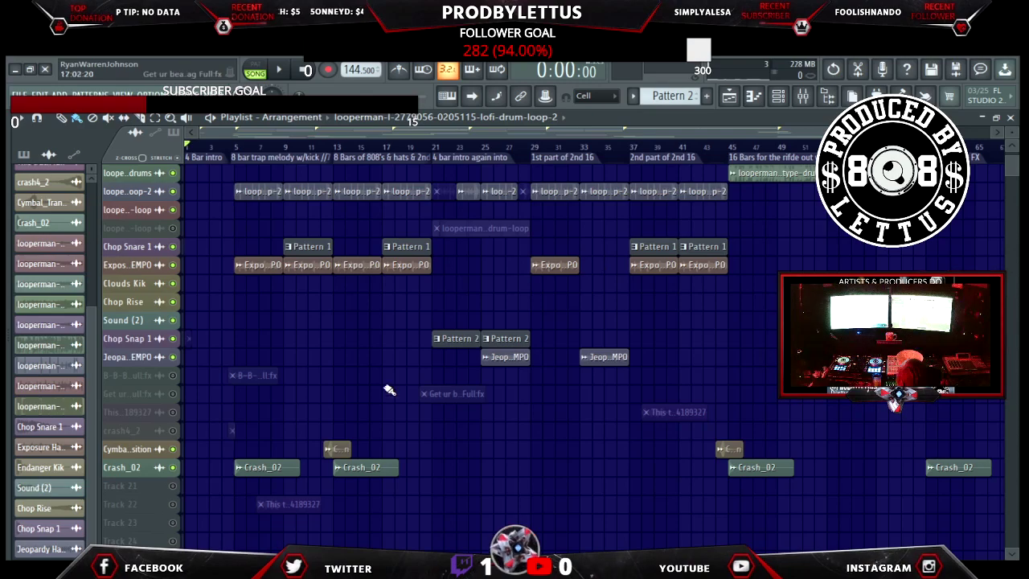
pyautogui.hotkey('alt', 'F8')
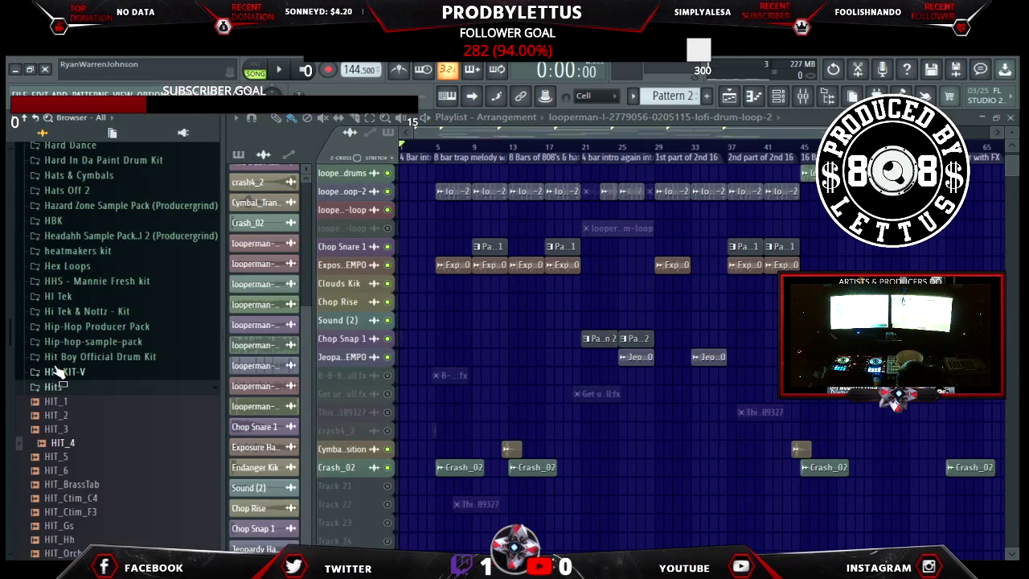
# Audition the remaining samples in the Hits folder, from HIT_BrassTab to HIT_Orch.
pyautogui.scroll(-4, 86, 235)
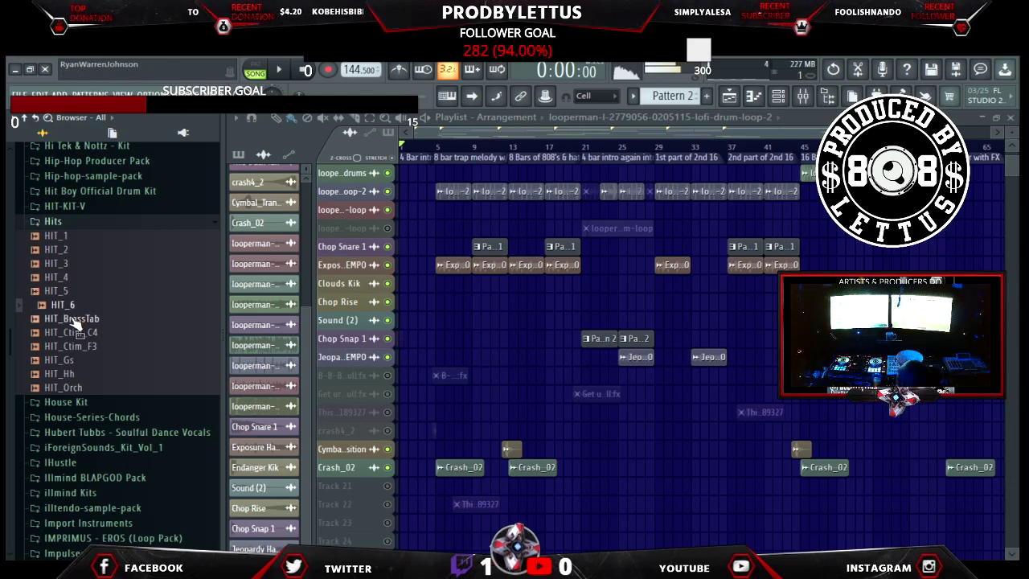
pyautogui.click(75, 322)
pyautogui.click(73, 332)
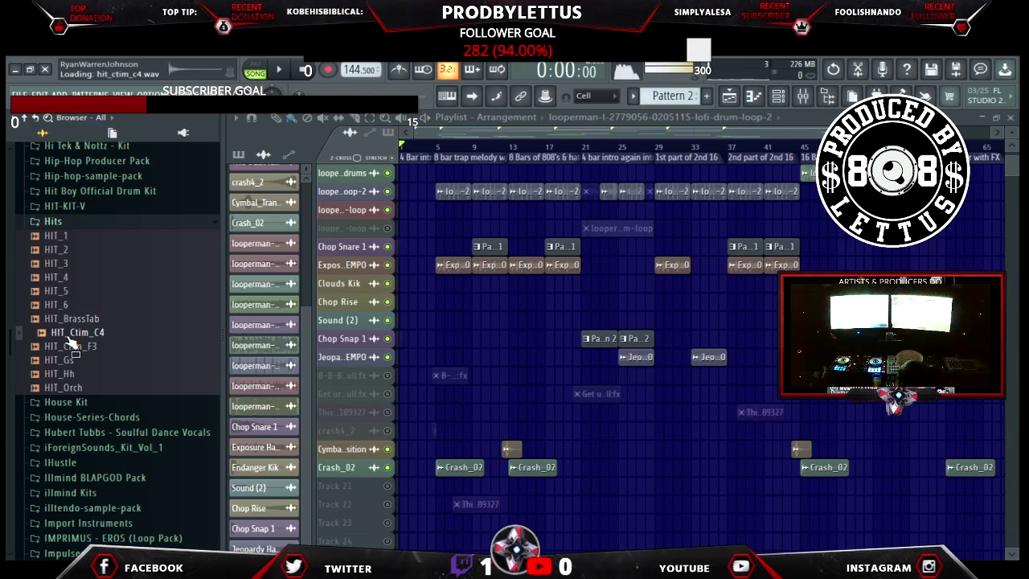
pyautogui.click(74, 346)
pyautogui.click(71, 361)
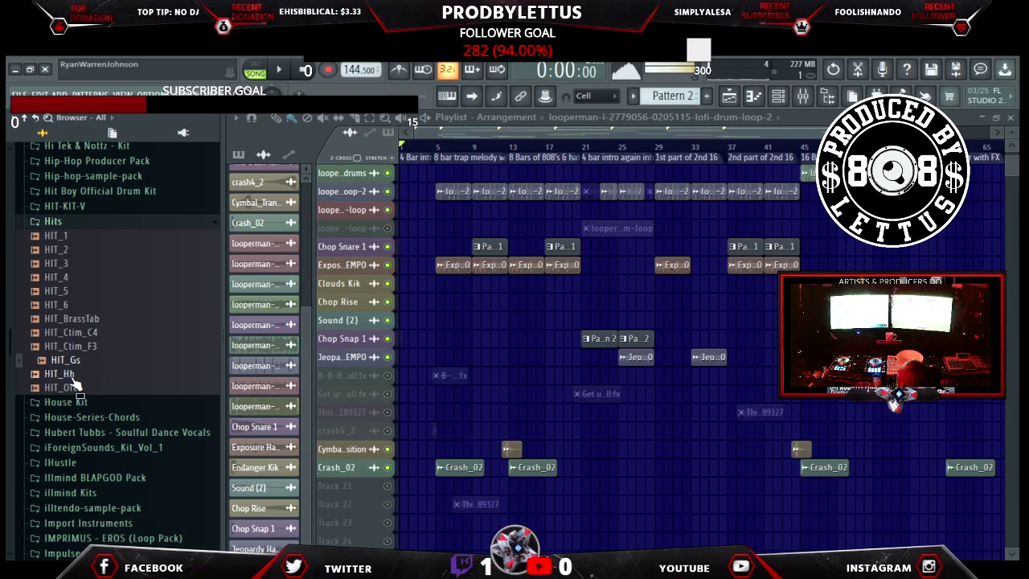
pyautogui.click(72, 374)
pyautogui.click(72, 390)
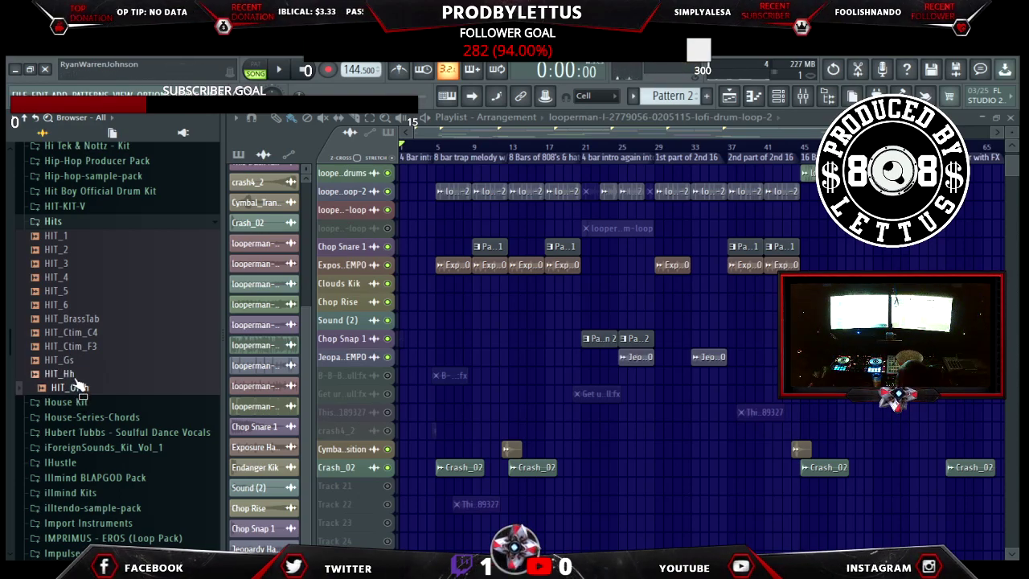
# Add the HIT_Orch sample to Track 21 and place its clip at bar 61, below the last Crash_02 clip.
pyautogui.moveTo(74, 391); pyautogui.dragTo(152, 486)
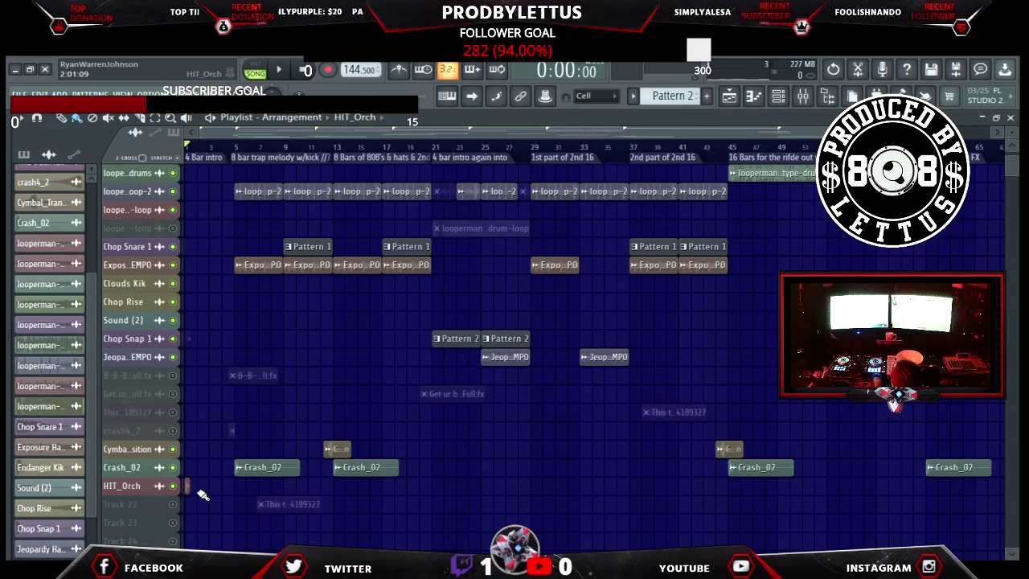
pyautogui.click(347, 486)
pyautogui.hotkey('ctrl', 'z')
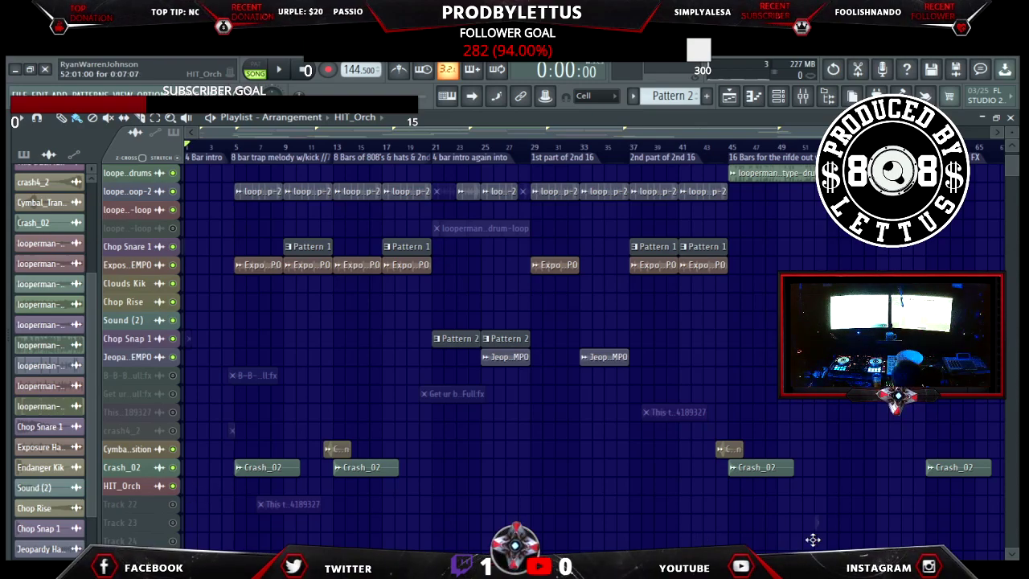
pyautogui.click(949, 488)
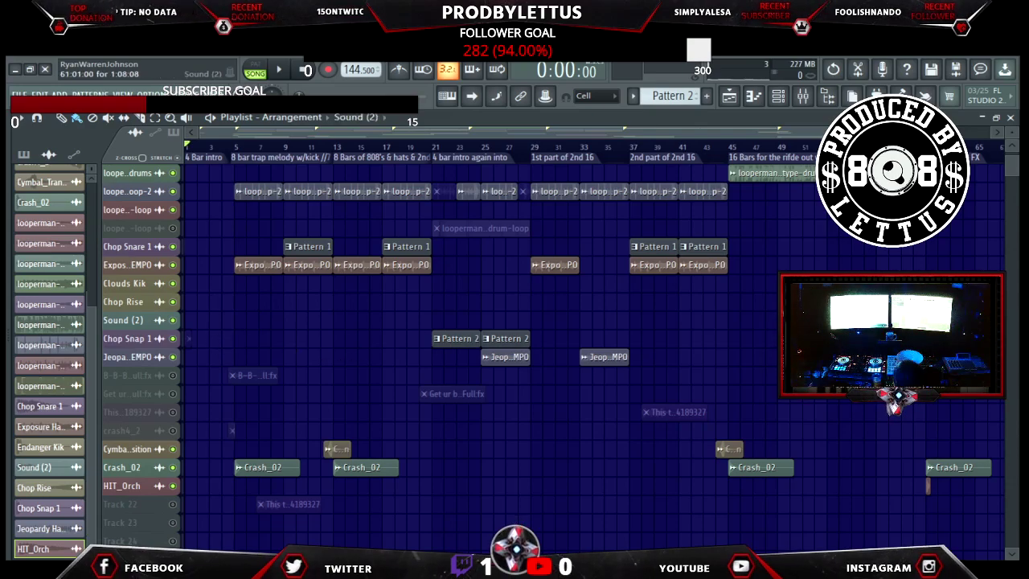
# Mute the Sound (2) track and play the arrangement from bar 57 through the new HIT_Orch hit.
pyautogui.click(172, 320)
pyautogui.click(877, 147)
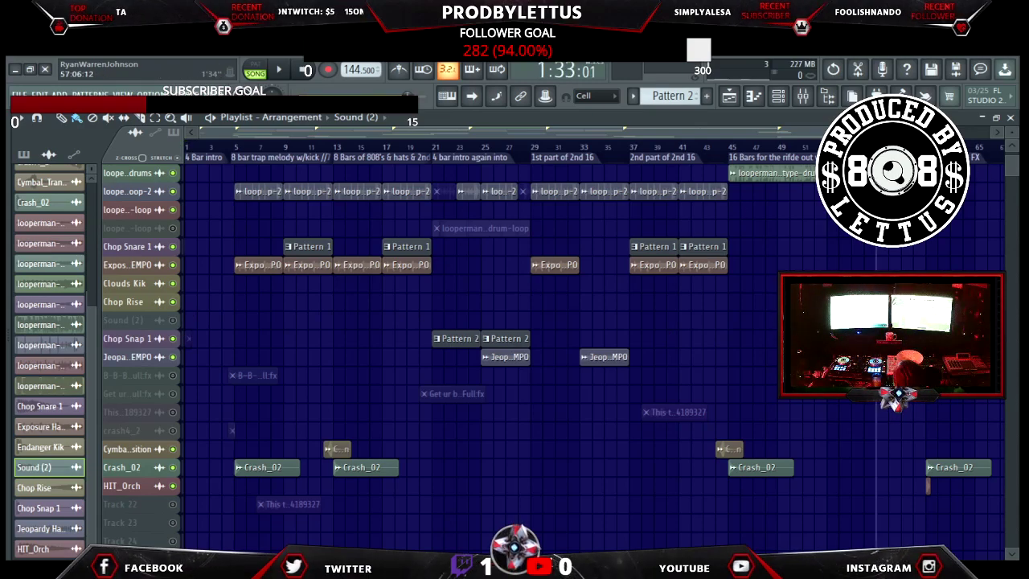
pyautogui.press('space')
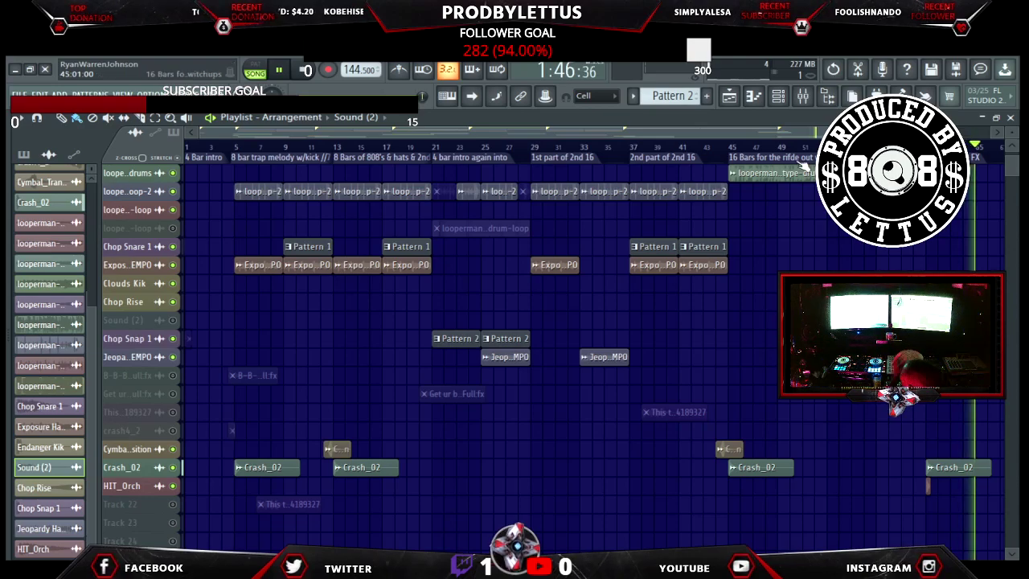
pyautogui.press('space')
# Show the sample browser again, audition HIT_Orch once more and collapse the Hits folder.
pyautogui.hotkey('alt', 'F8')
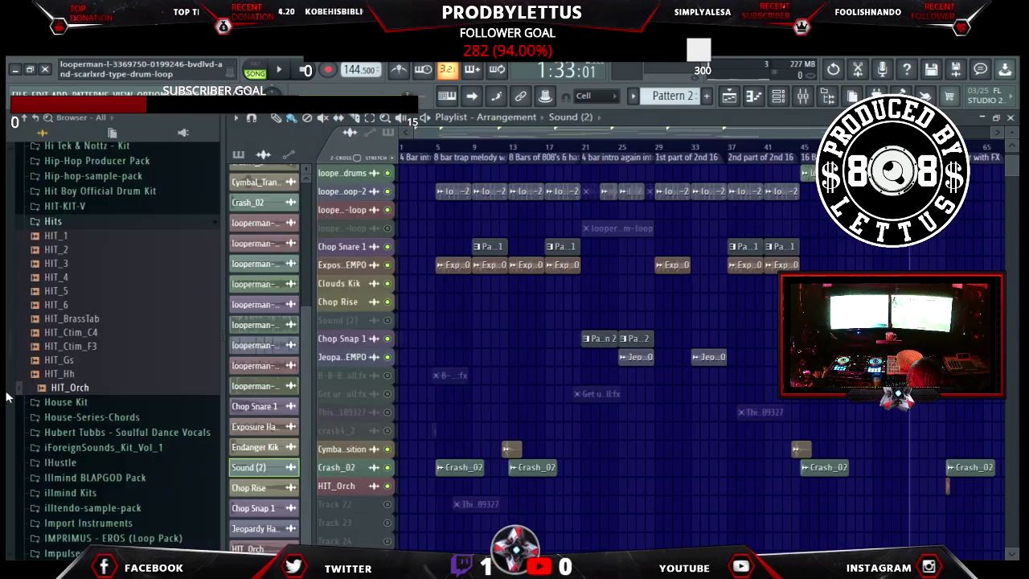
pyautogui.click(84, 389)
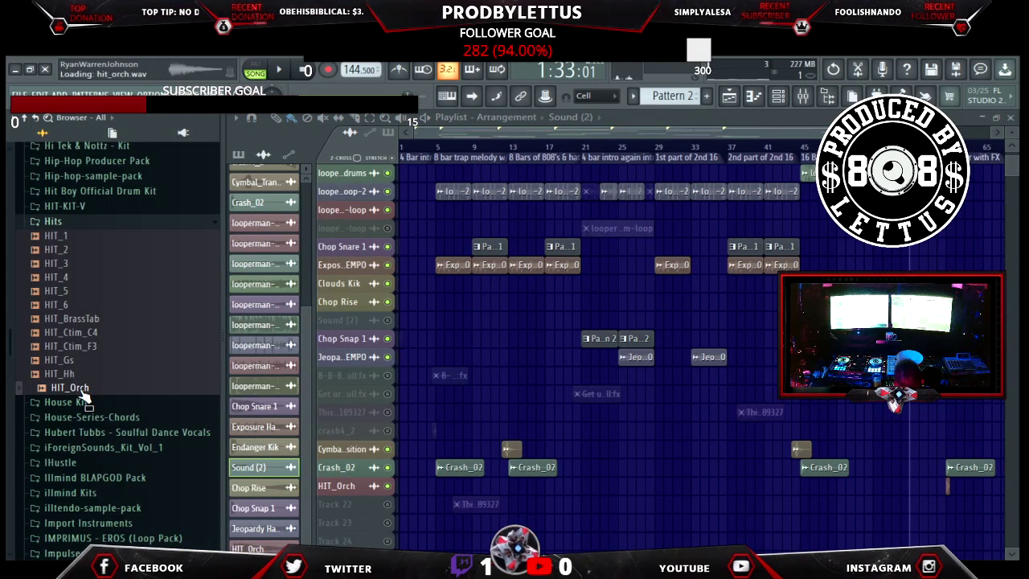
pyautogui.press('Left')
# Expand the House Kit folder, audition its samples from crash 2 to Sub Kik 1, and collapse it.
pyautogui.press('Down')
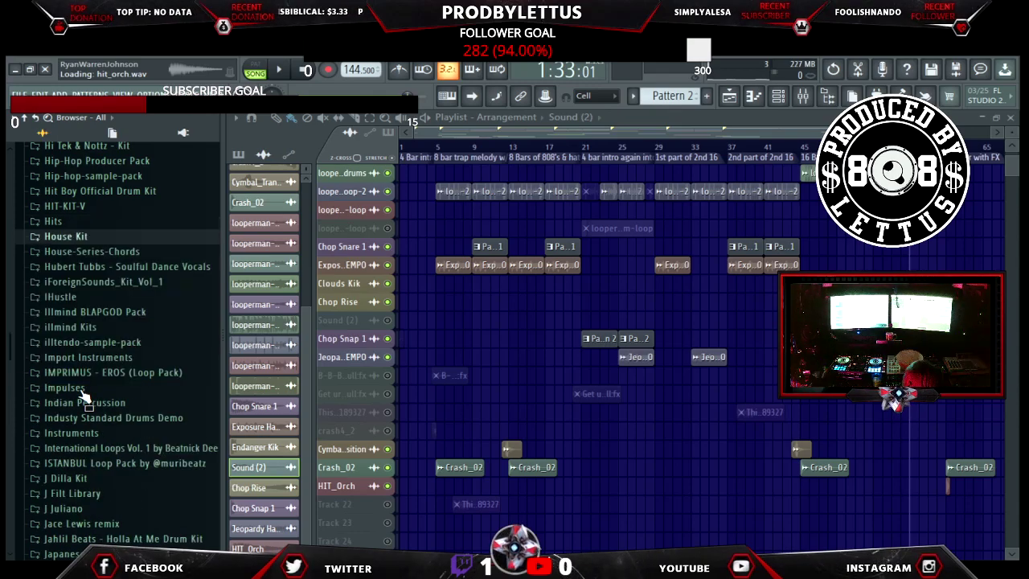
pyautogui.press('Right')
pyautogui.press('Down')
pyautogui.press('Down')
pyautogui.press('Down')
pyautogui.press('Down')
pyautogui.press('Down')
pyautogui.press('Down')
pyautogui.press('Down')
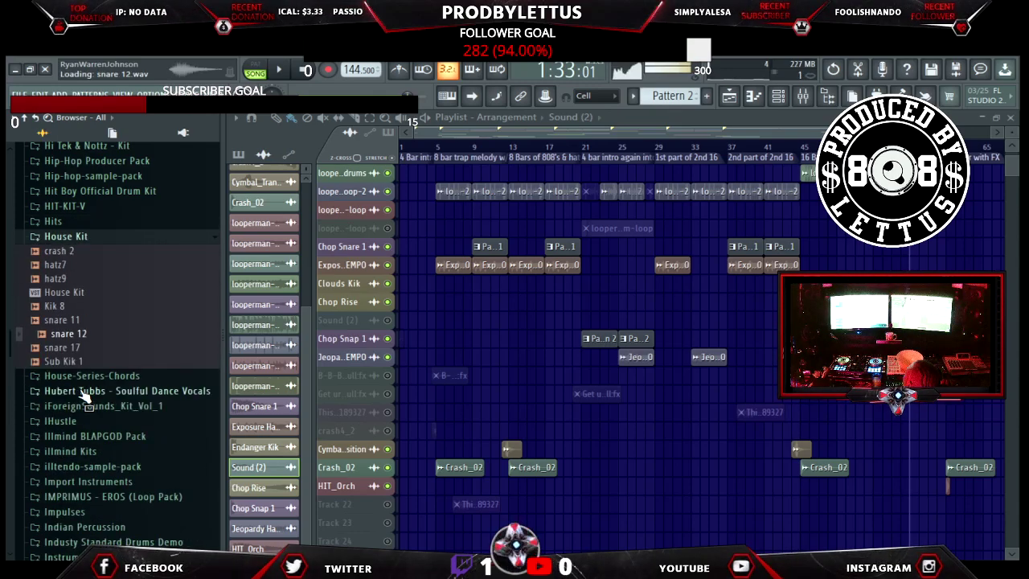
pyautogui.press('Down')
pyautogui.press('Down')
pyautogui.press('Left')
# Expand the House-Series-Chords folder, audition its VEH2 samples down to VEH2 Soft Kicks - 060, and collapse it.
pyautogui.press('Down')
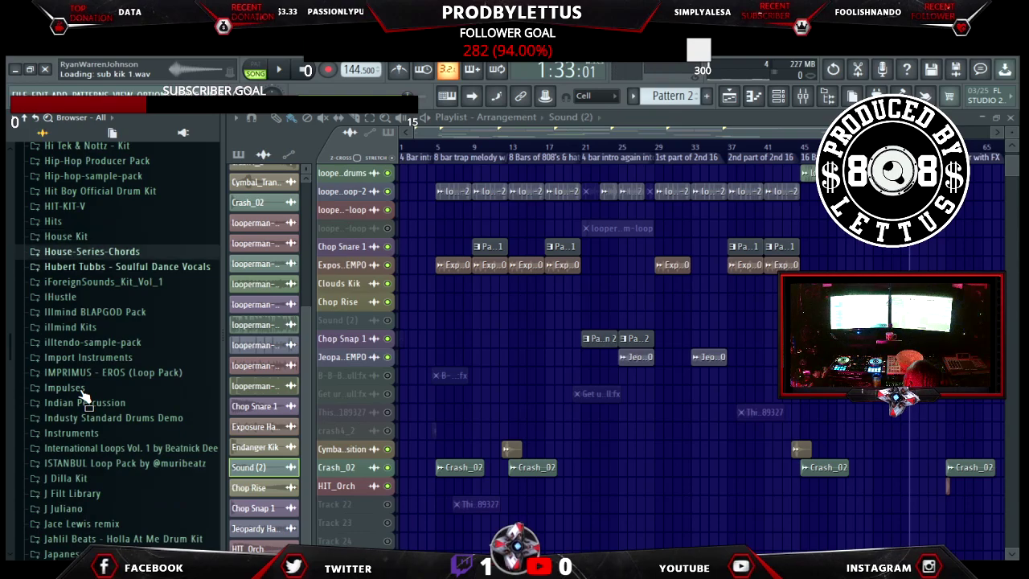
pyautogui.press('Right')
pyautogui.press('Down')
pyautogui.press('Down')
pyautogui.press('Down')
pyautogui.press('Down')
pyautogui.press('Down')
pyautogui.press('Down')
pyautogui.press('Down')
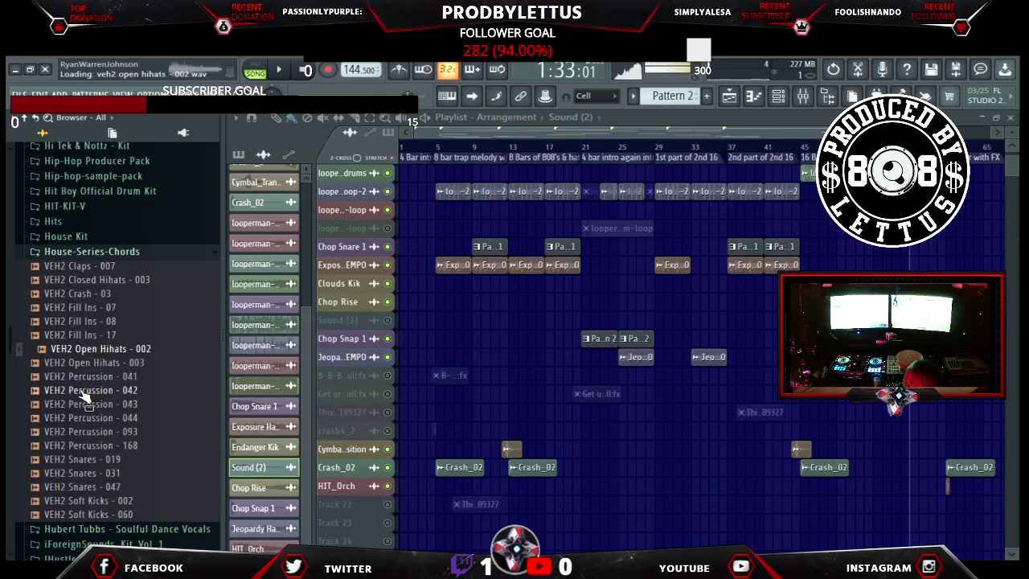
pyautogui.press('Down')
pyautogui.press('Down')
pyautogui.press('Down')
pyautogui.press('Down')
pyautogui.press('Down')
pyautogui.press('Down')
pyautogui.press('Down')
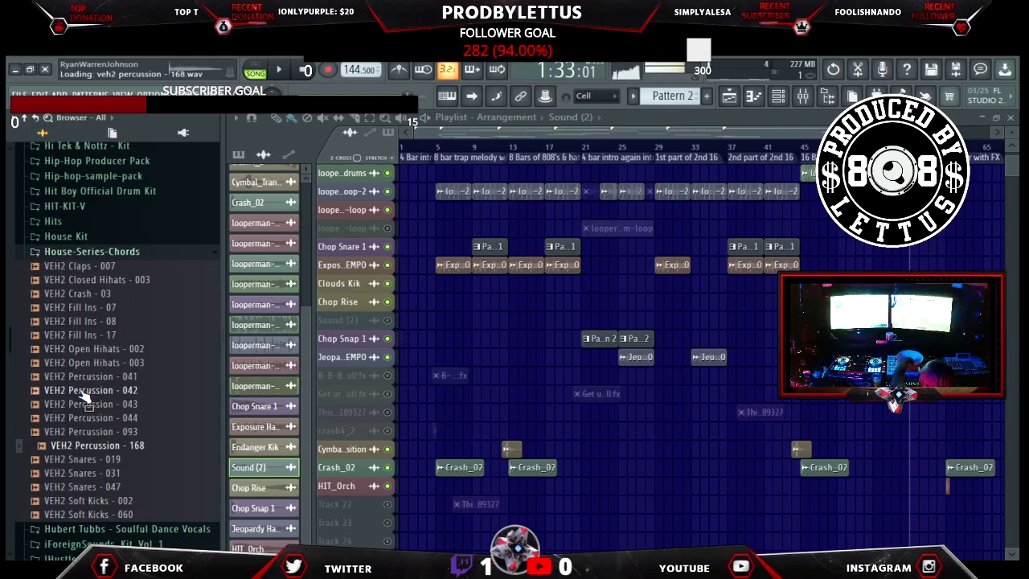
pyautogui.press('Down')
pyautogui.press('Down')
pyautogui.press('Down')
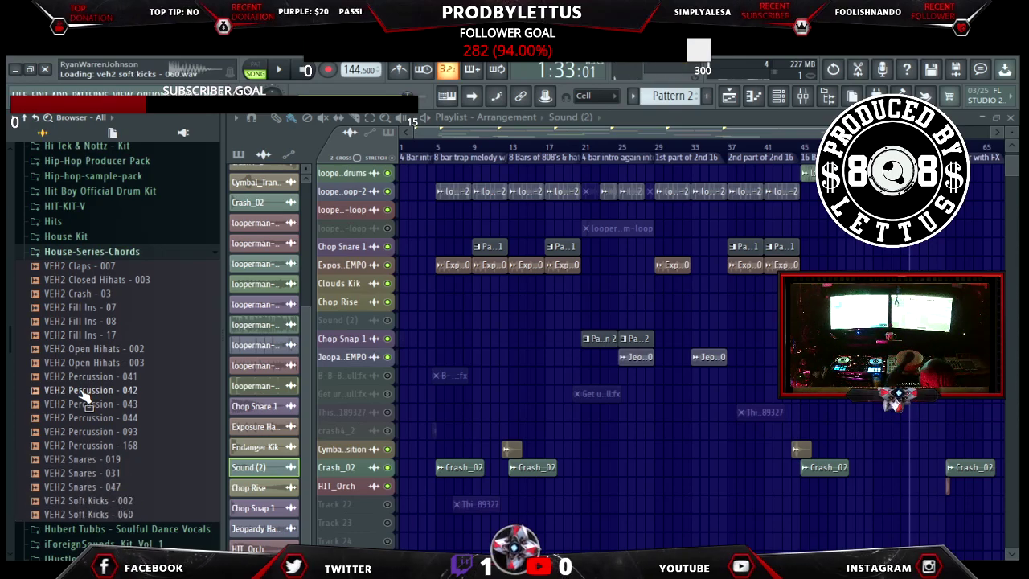
pyautogui.press('Left')
# Expand the iForeignSounds_Kit_Vol_1 samples folder and audition its sounds from 808_Sub_Kick_DjAirWax to FkU_DjAirWax.
pyautogui.press('Down')
pyautogui.press('Down')
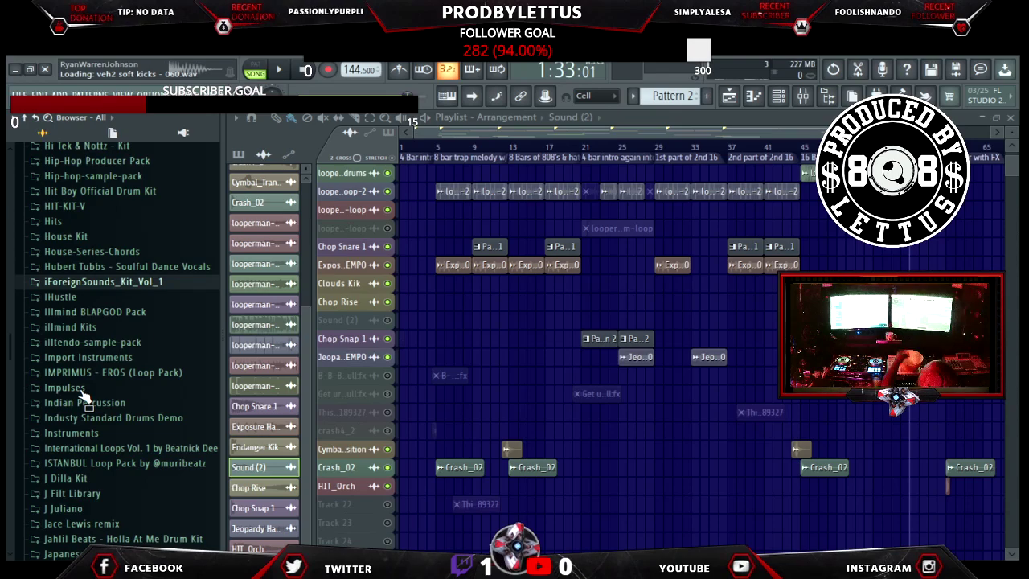
pyautogui.press('Right')
pyautogui.press('Down')
pyautogui.press('Right')
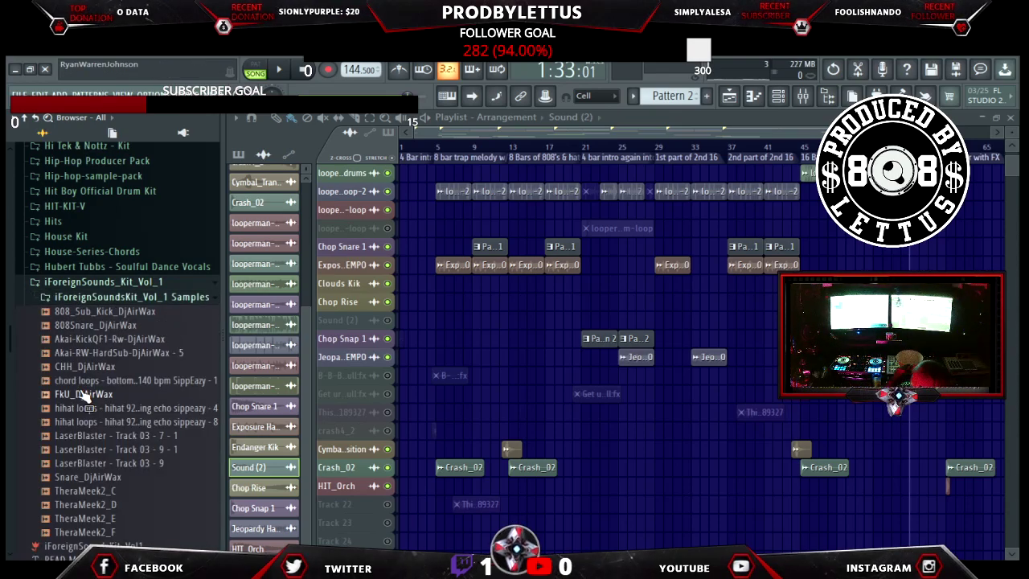
pyautogui.press('Down')
pyautogui.press('Down')
pyautogui.press('Down')
pyautogui.press('Down')
pyautogui.press('Down')
pyautogui.press('Down')
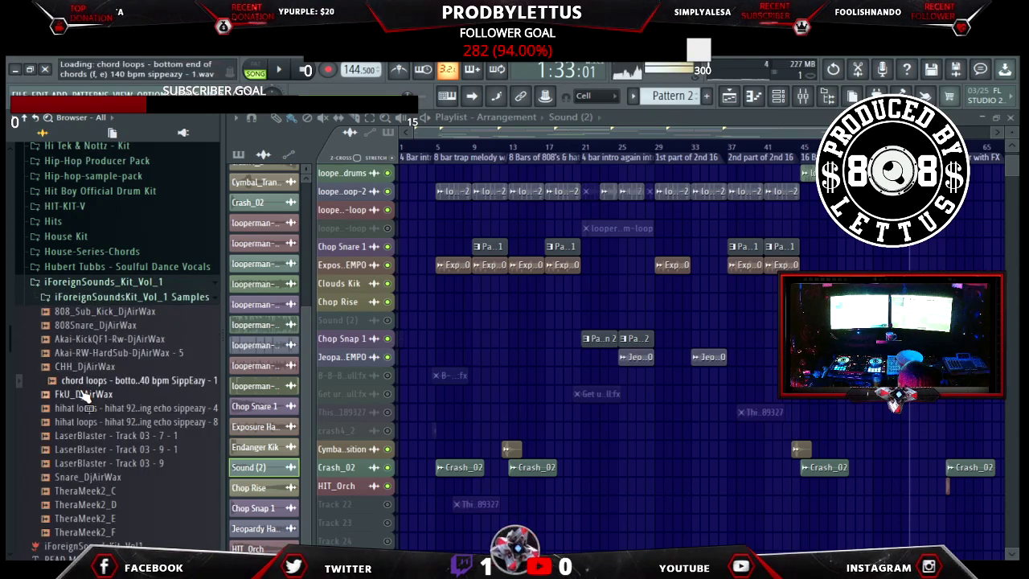
pyautogui.press('Down')
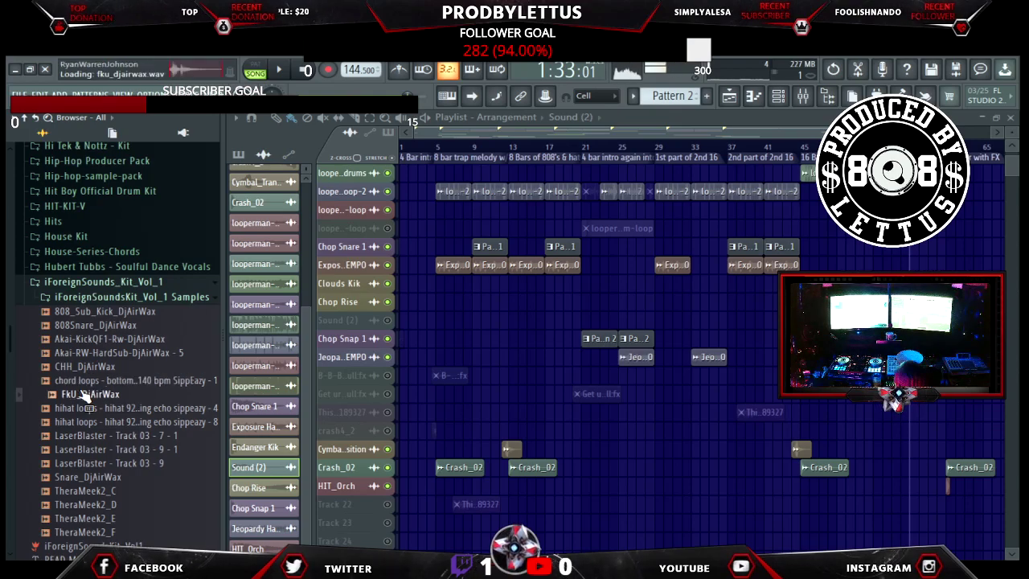
# Go back through the iForeignSounds samples to 808_Sub_Kick_DjAirWax and audition it again.
pyautogui.press('Up')
pyautogui.press('Up')
pyautogui.press('Up')
pyautogui.press('Up')
pyautogui.press('Up')
pyautogui.press('Up')
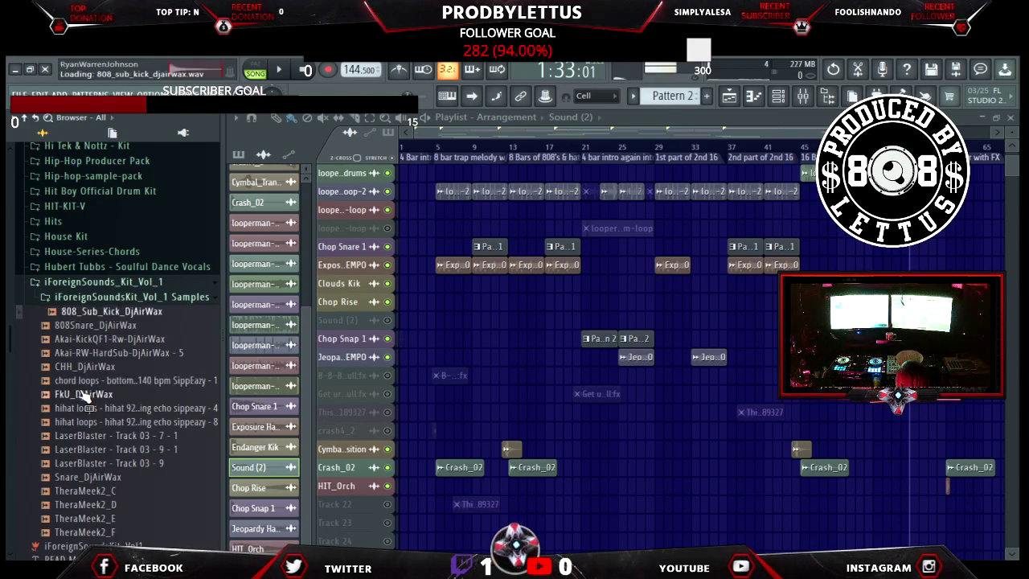
# Audition the iForeignSounds samples from 808Snare_DjAirWax down to TheraMeek2_C.
pyautogui.press('Down')
pyautogui.press('Down')
pyautogui.press('Down')
pyautogui.press('Down')
pyautogui.press('Down')
pyautogui.press('Down')
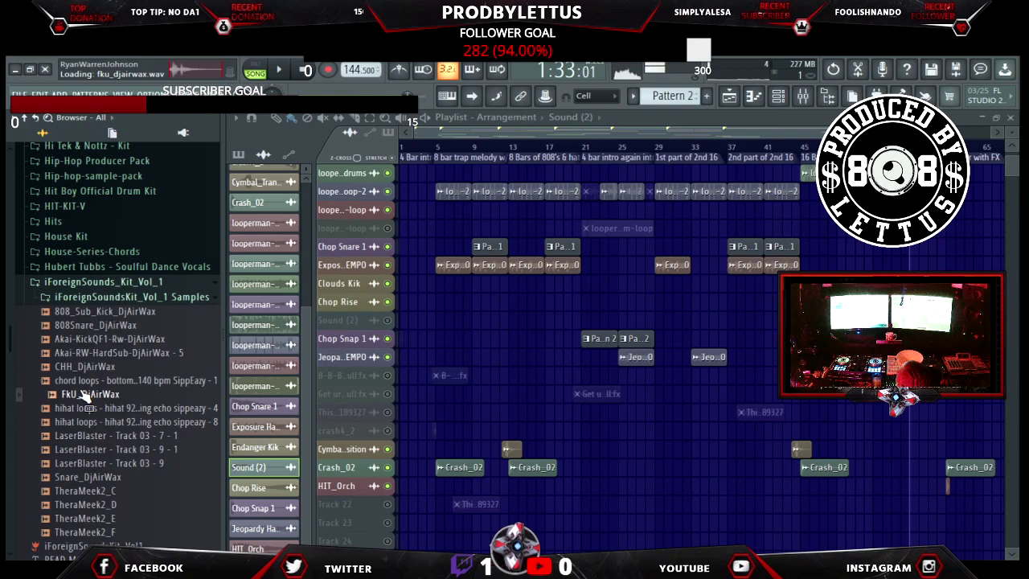
pyautogui.press('Down')
pyautogui.press('Down')
pyautogui.press('Down')
pyautogui.press('Down')
pyautogui.press('Down')
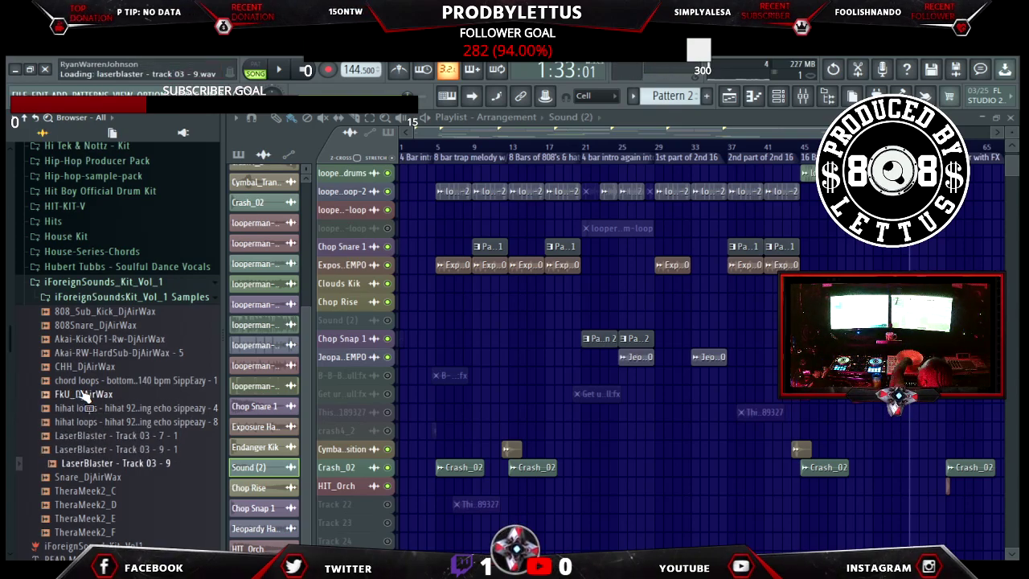
pyautogui.press('Down')
pyautogui.press('Down')
# Collapse the iForeignSoundsKit_Vol_1 Samples folder and its parent iForeignSounds_Kit_Vol_1 folder.
pyautogui.press('Left')
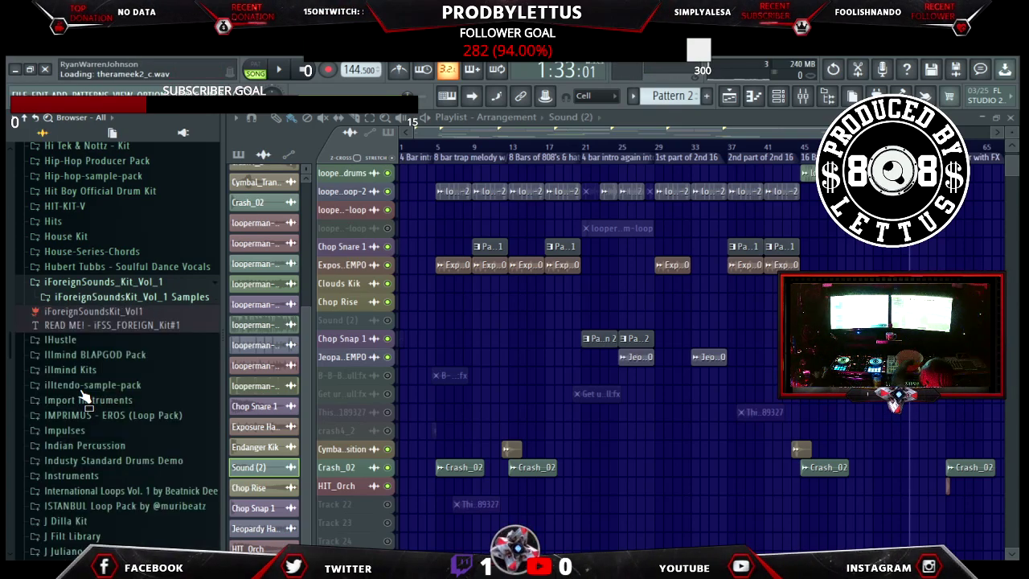
pyautogui.press('Left')
pyautogui.press('Left')
# Check the contents of the illmind Kits and Import Instruments folders, collapsing each one again.
pyautogui.press('Down')
pyautogui.press('Down')
pyautogui.press('Down')
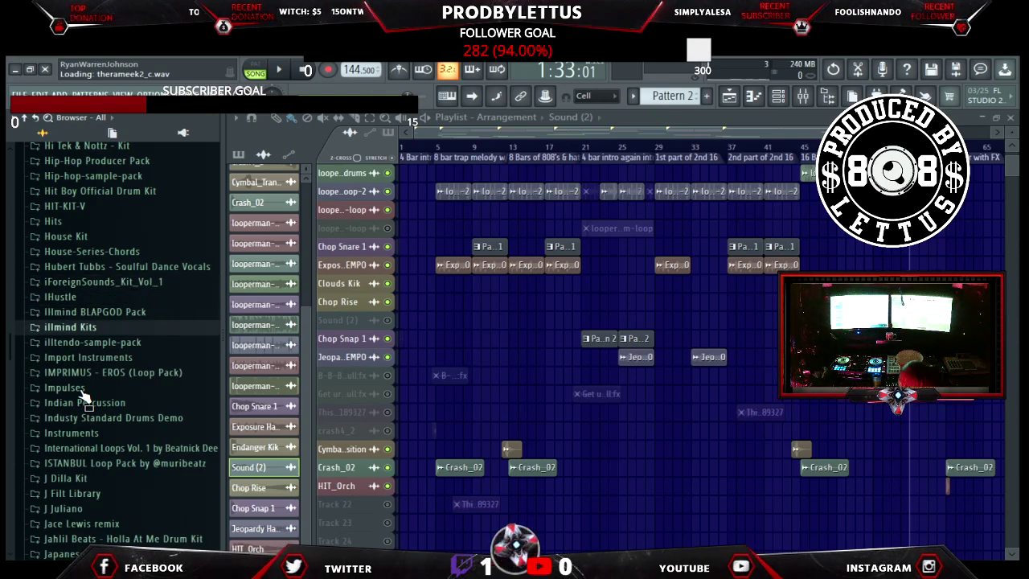
pyautogui.press('Right')
pyautogui.press('Left')
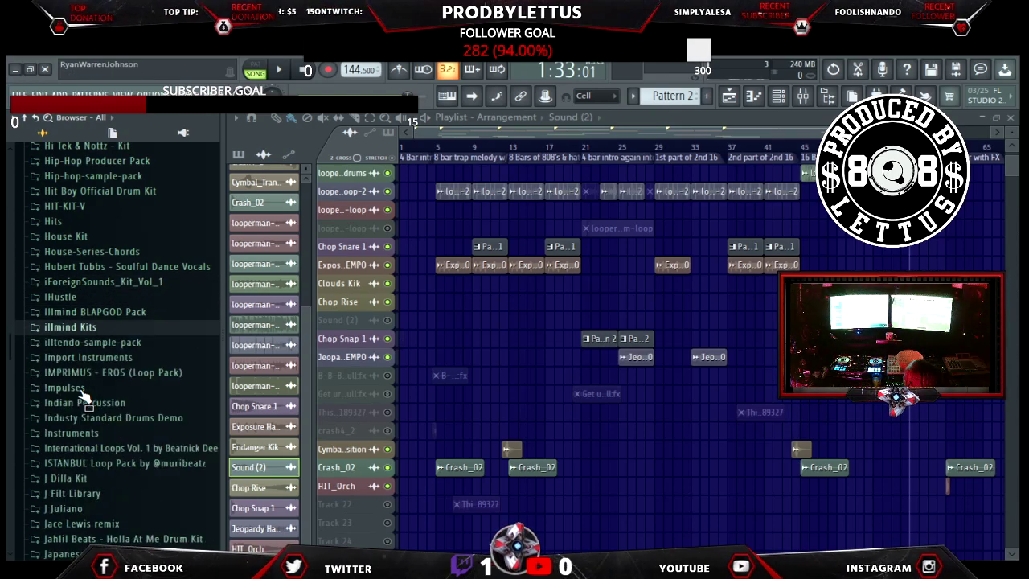
pyautogui.press('Down')
pyautogui.press('Down')
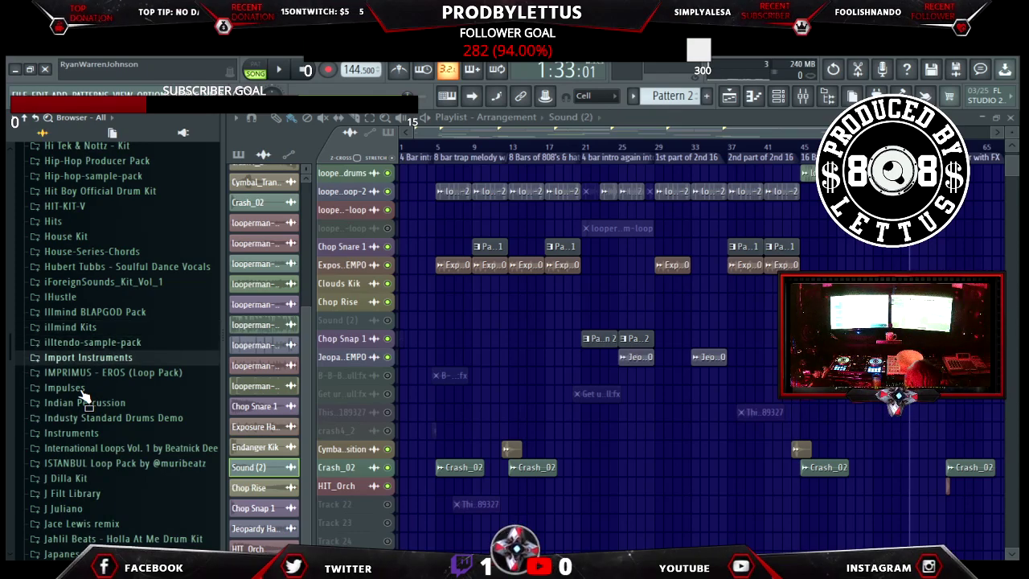
pyautogui.press('Right')
pyautogui.press('Left')
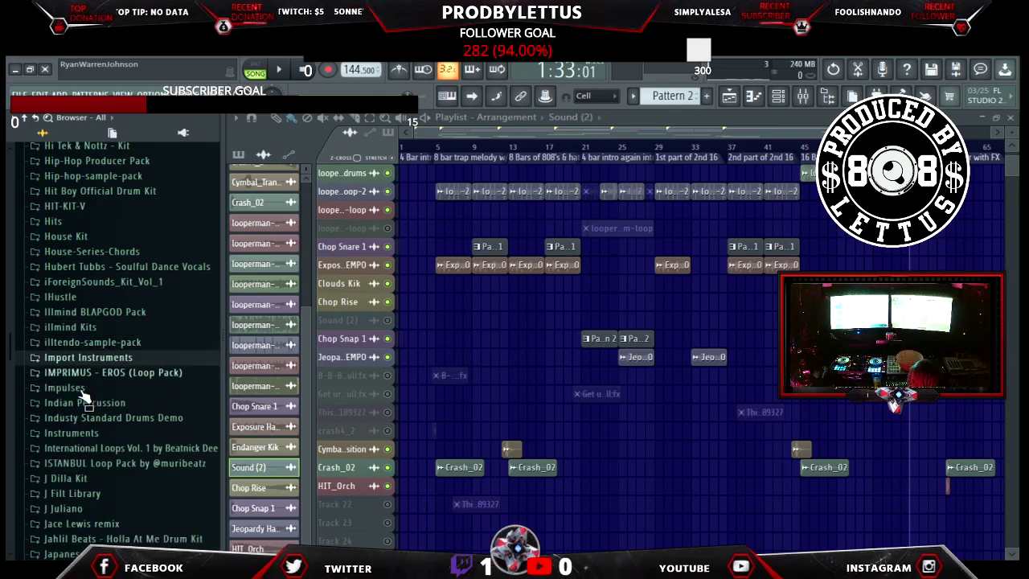
# Expand the Indian Percussion folder and audition its samples from BASS DHOLAK 02 to DUKKI TARANG 03.
pyautogui.press('Down')
pyautogui.press('Down')
pyautogui.press('Down')
pyautogui.press('Down')
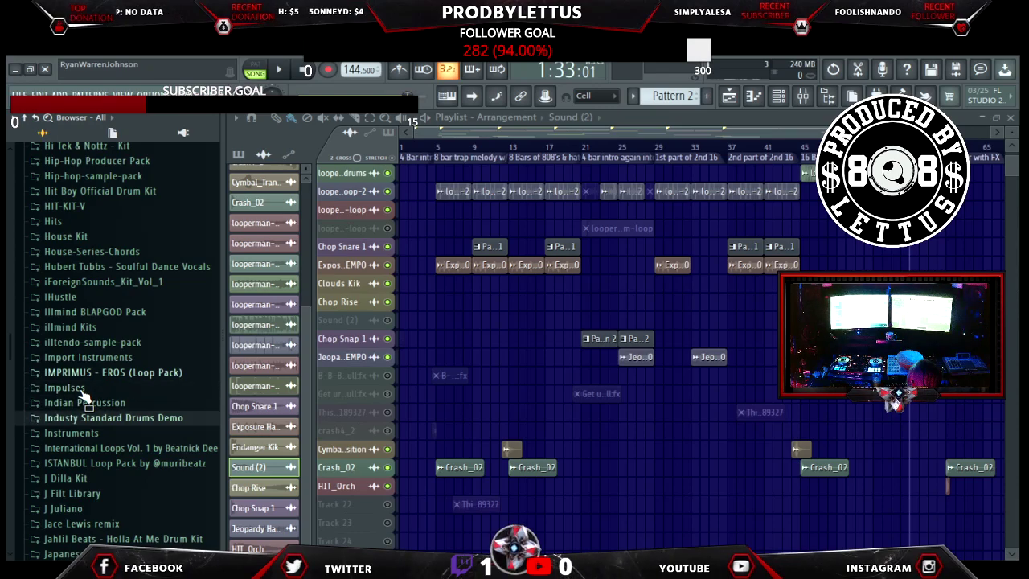
pyautogui.press('Up')
pyautogui.press('Right')
pyautogui.press('Down')
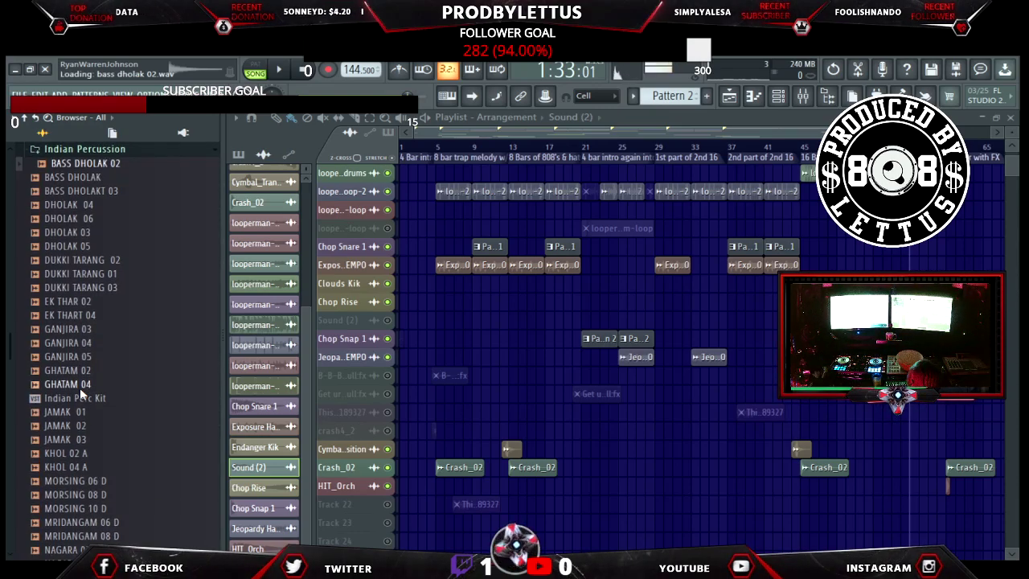
pyautogui.press('Down')
pyautogui.press('Down')
pyautogui.press('Down')
pyautogui.press('Down')
pyautogui.press('Down')
pyautogui.press('Down')
pyautogui.press('Down')
pyautogui.press('Down')
pyautogui.press('Down')
pyautogui.press('Down')
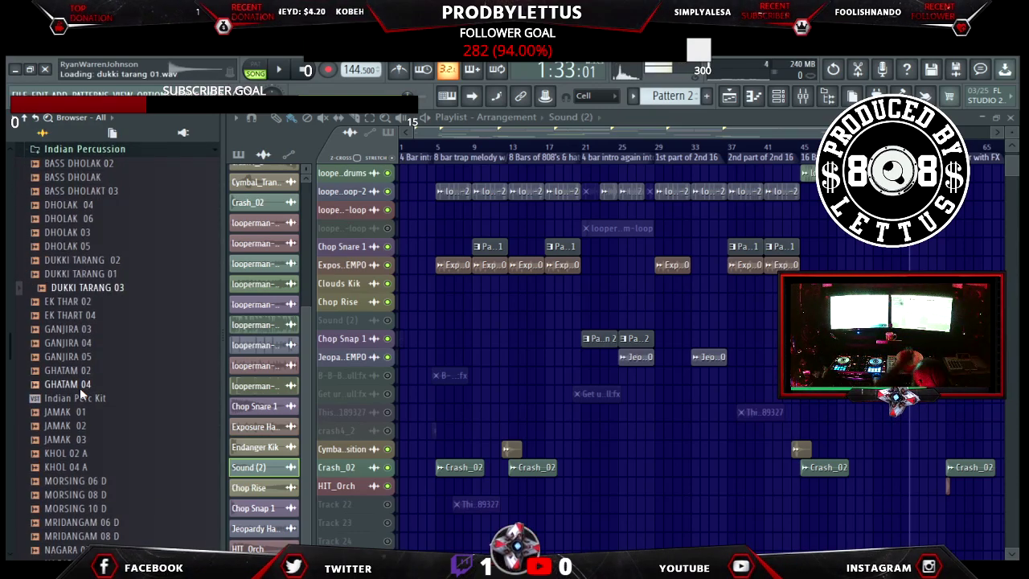
# Audition the Indian Percussion samples from EK THAR 02 to MORSING 08 D and collapse the folder.
pyautogui.press('Down')
pyautogui.press('Down')
pyautogui.press('Down')
pyautogui.press('Down')
pyautogui.press('Down')
pyautogui.press('Down')
pyautogui.press('Down')
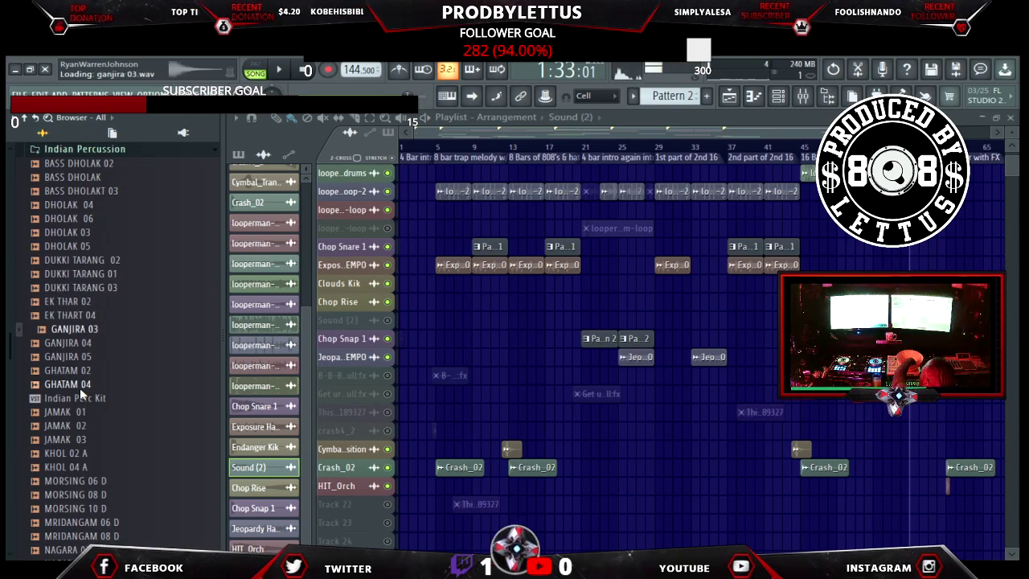
pyautogui.press('Down')
pyautogui.press('Down')
pyautogui.press('Down')
pyautogui.press('Down')
pyautogui.press('Down')
pyautogui.press('Down')
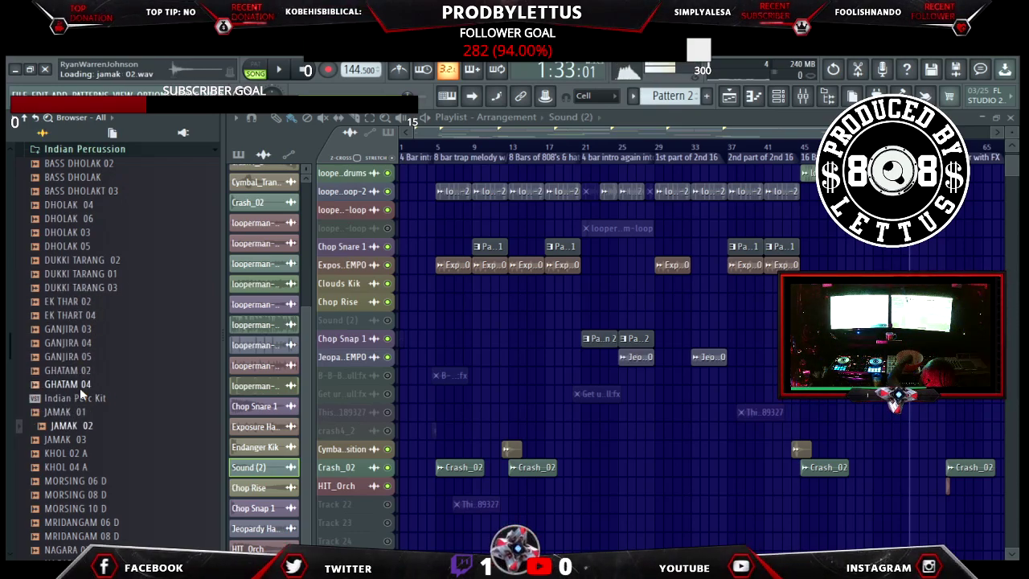
pyautogui.press('Down')
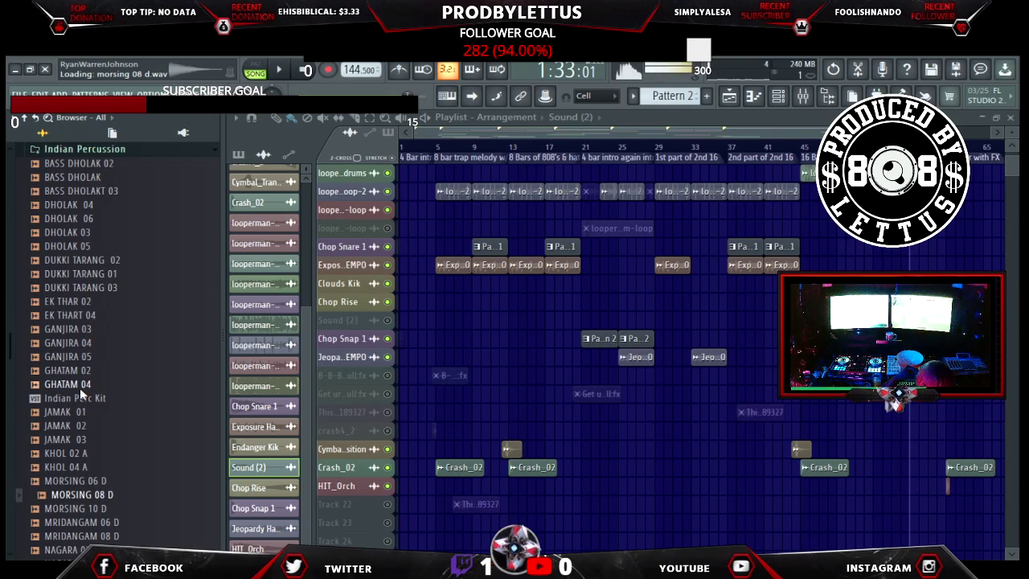
pyautogui.press('Left')
# Expand the Acoustic folder under Instruments > Bass and audition Acoustic Bass (1) through (3).
pyautogui.press('Down')
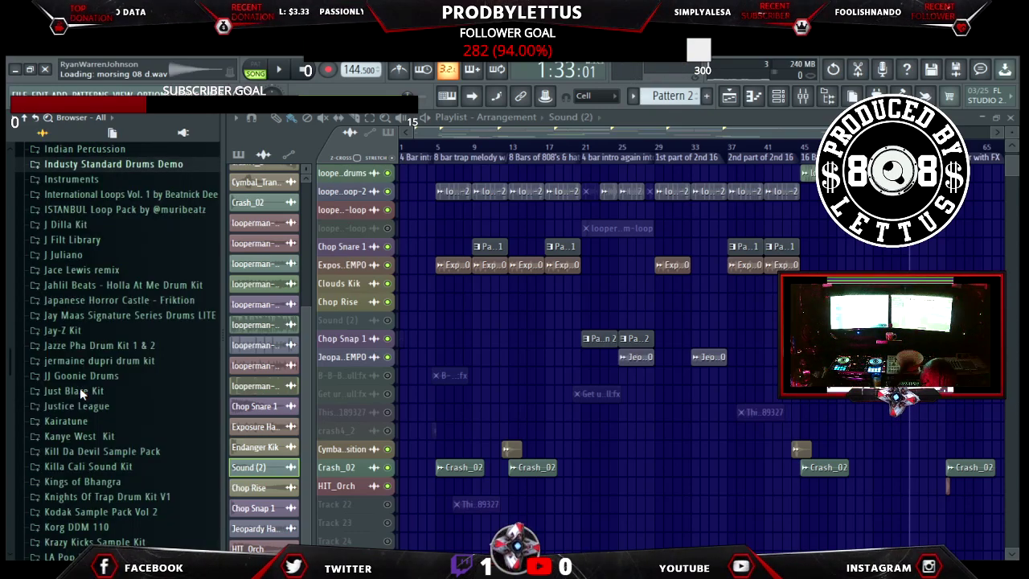
pyautogui.press('Down')
pyautogui.press('Right')
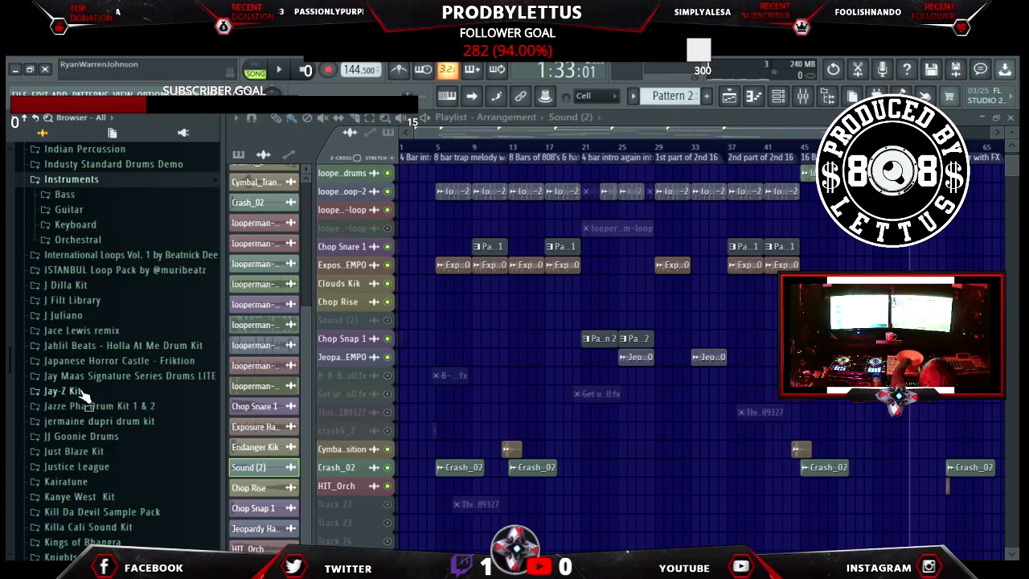
pyautogui.press('Down')
pyautogui.press('Right')
pyautogui.press('Down')
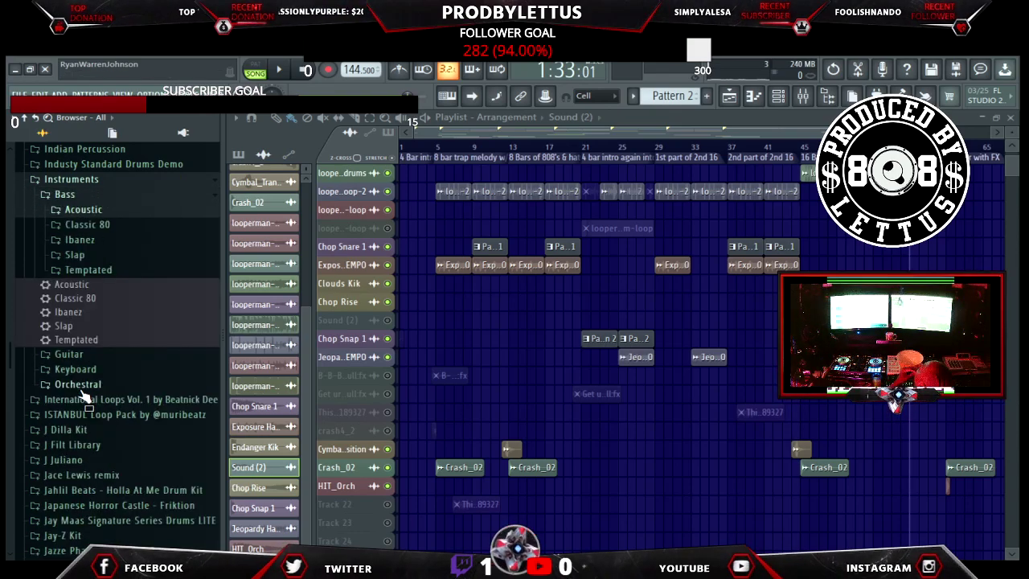
pyautogui.press('Right')
pyautogui.press('Down')
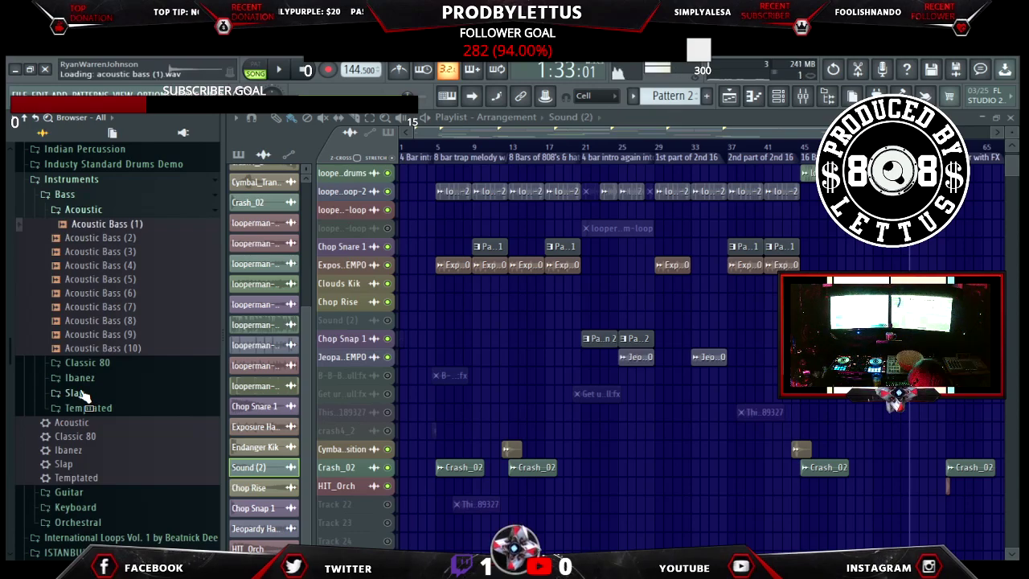
pyautogui.press('Down')
pyautogui.press('Down')
# Collapse the Acoustic, Bass and Instruments folders.
pyautogui.press('Left')
pyautogui.press('Down')
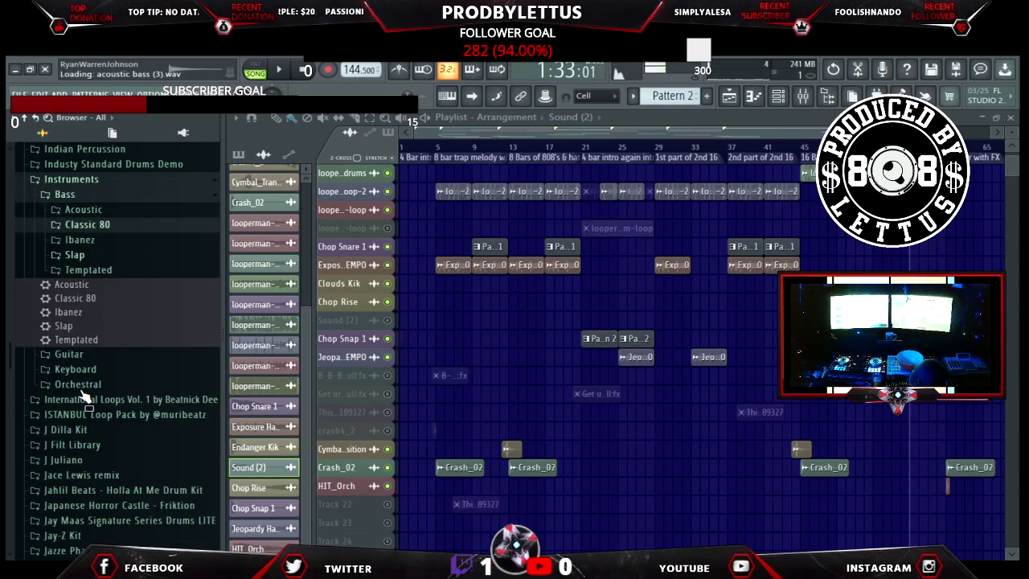
pyautogui.press('Up')
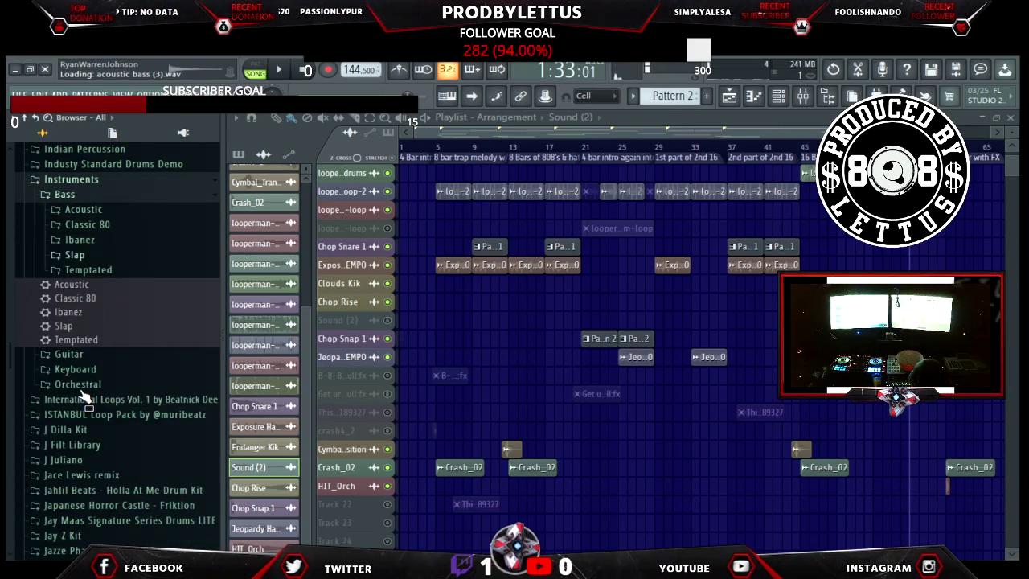
pyautogui.press('Left')
pyautogui.press('Down')
pyautogui.press('Left')
pyautogui.press('Left')
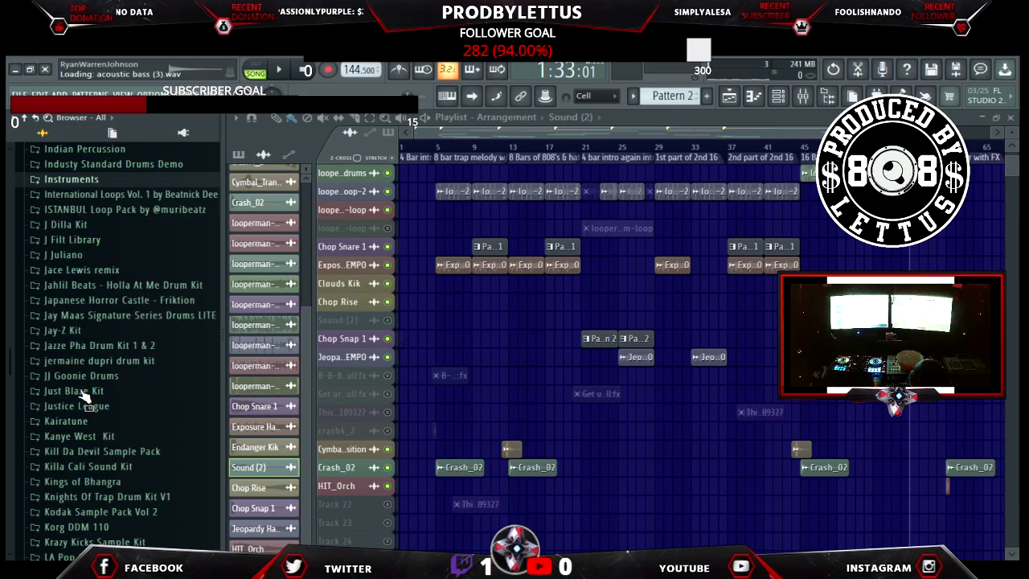
# Expand the J Juliano folder and the Trap Ghosts Drum Kit folder inside it.
pyautogui.press('Down')
pyautogui.press('Down')
pyautogui.press('Down')
pyautogui.press('Down')
pyautogui.press('Down')
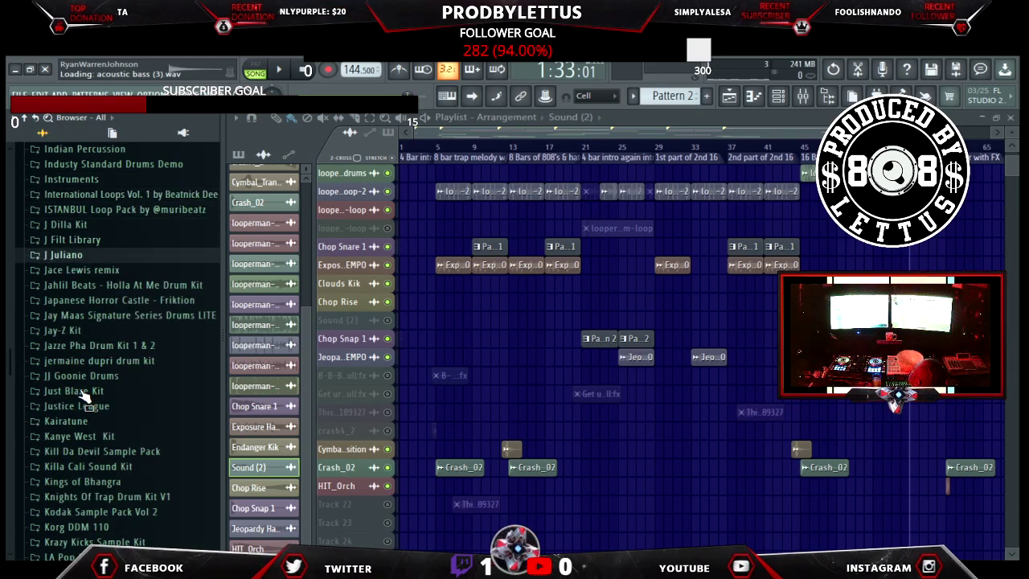
pyautogui.press('Right')
pyautogui.press('Down')
pyautogui.press('Right')
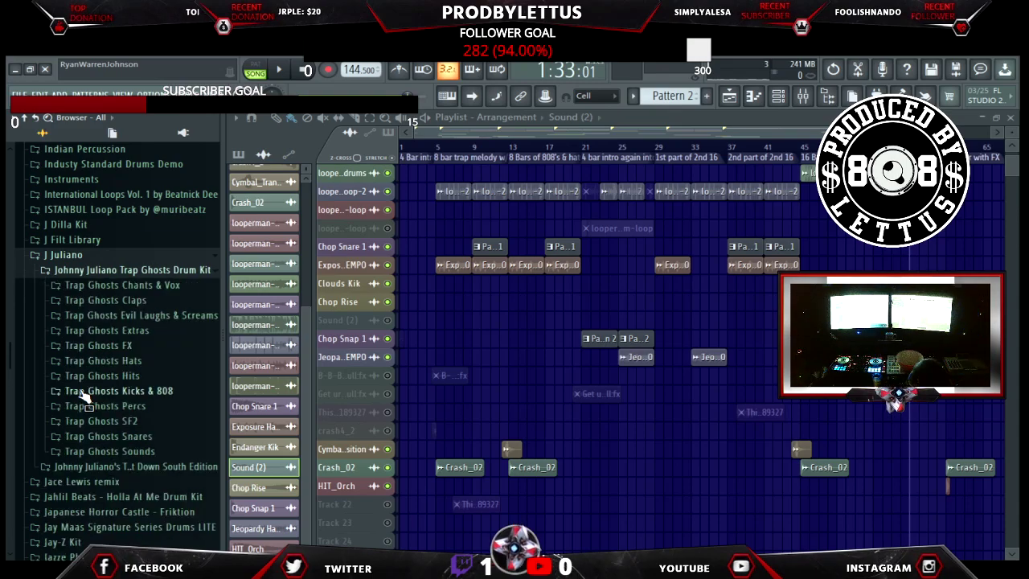
# Expand the Trap Ghosts FX folder and audition its effects from JJ - Arcade Raise to JJ - Raise1.
pyautogui.press('Down')
pyautogui.press('Down')
pyautogui.press('Down')
pyautogui.press('Down')
pyautogui.press('Down')
pyautogui.press('Right')
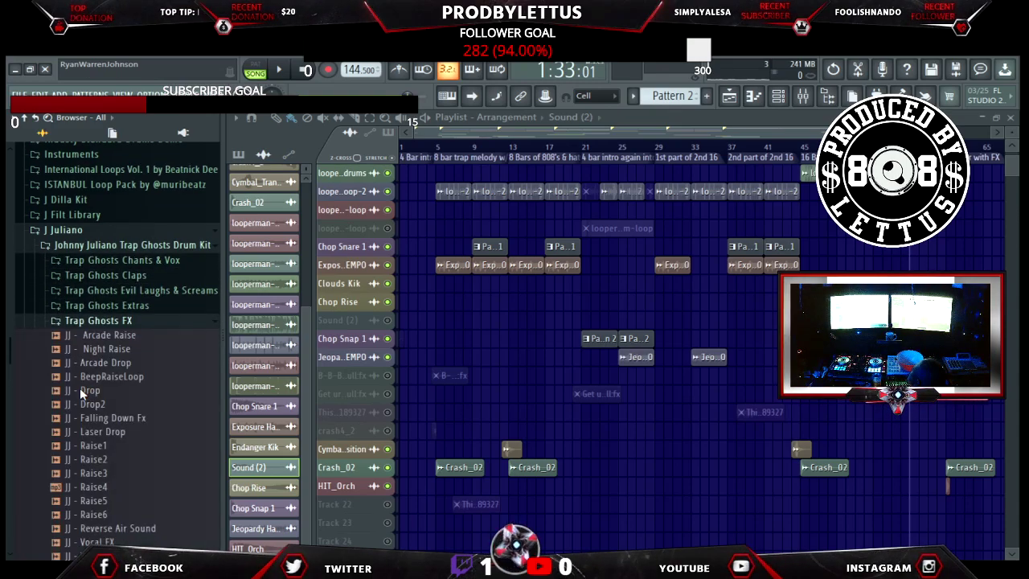
pyautogui.press('Down')
pyautogui.press('Down')
pyautogui.press('Down')
pyautogui.press('Down')
pyautogui.press('Down')
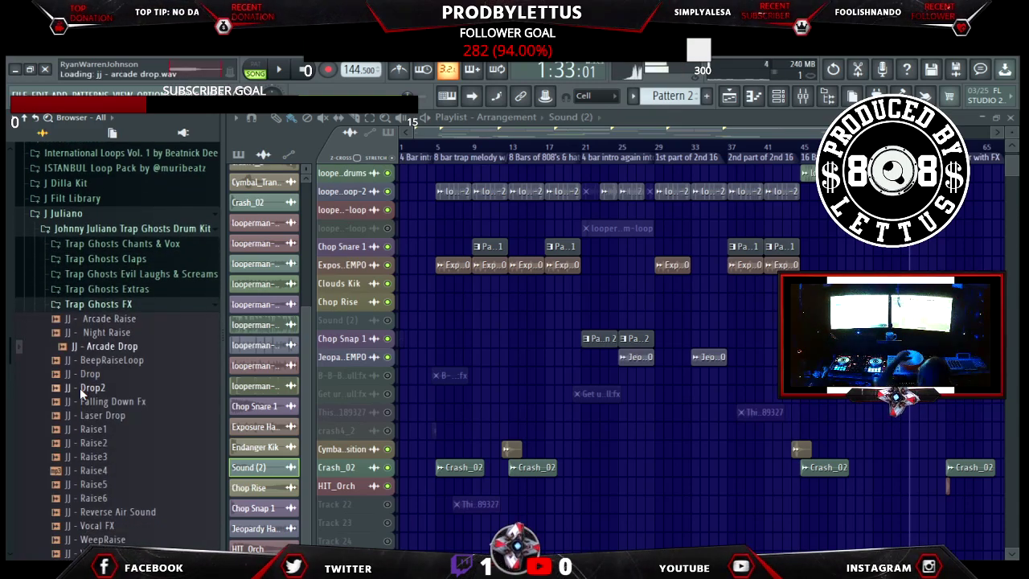
pyautogui.press('Down')
pyautogui.press('Down')
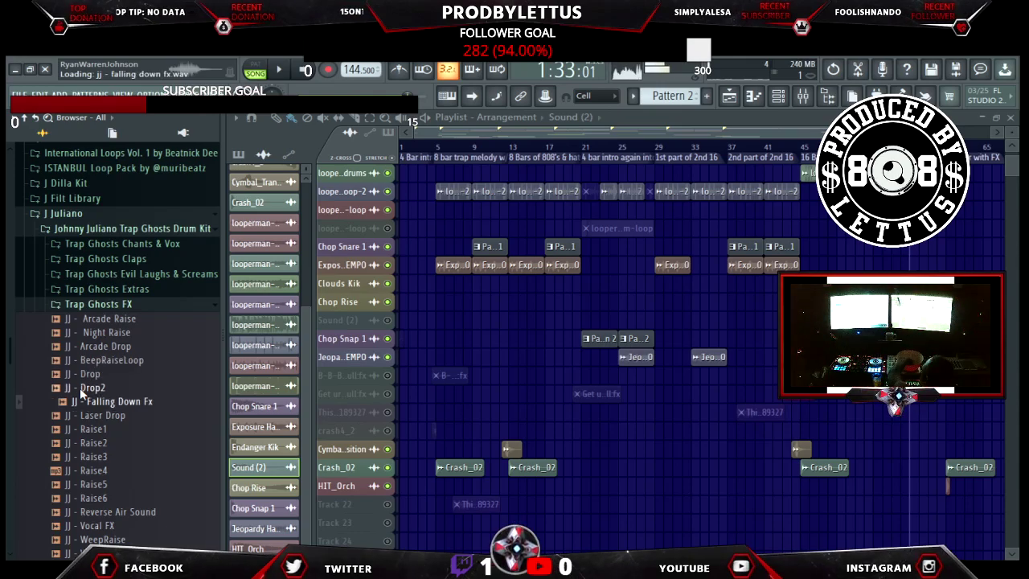
pyautogui.press('Down')
pyautogui.press('Down')
pyautogui.press('Down')
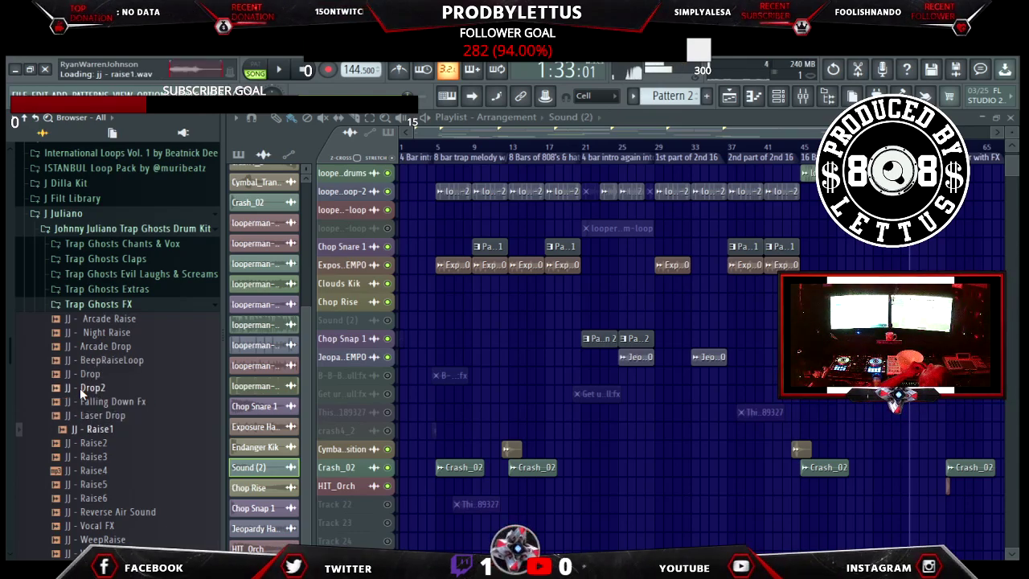
# Audition the Trap Ghosts FX sounds from JJ - Raise2 to JJ - Weird Fx and collapse the folder.
pyautogui.press('Down')
pyautogui.press('Down')
pyautogui.press('Down')
pyautogui.press('Down')
pyautogui.press('Down')
pyautogui.press('Down')
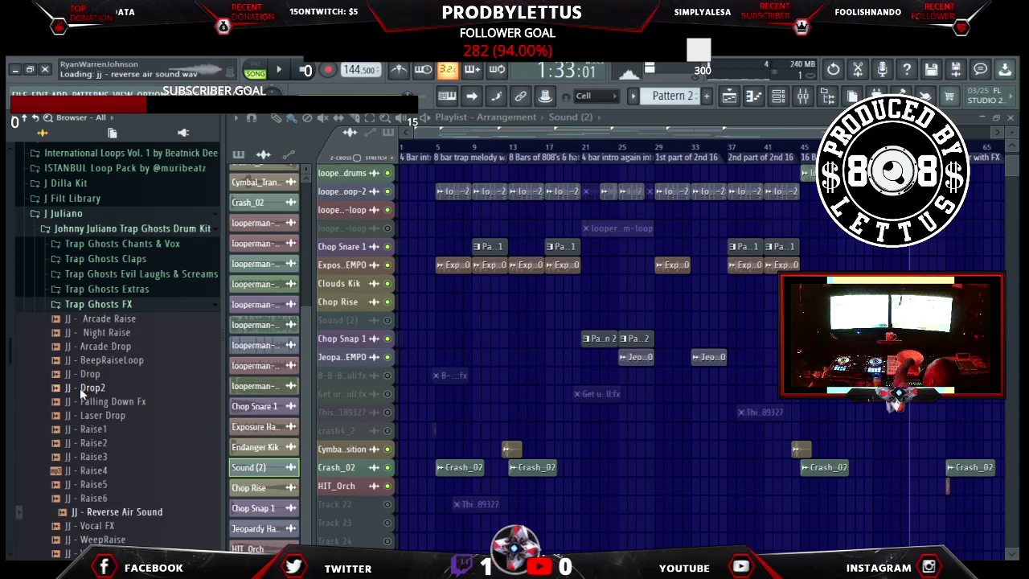
pyautogui.press('Down')
pyautogui.press('Down')
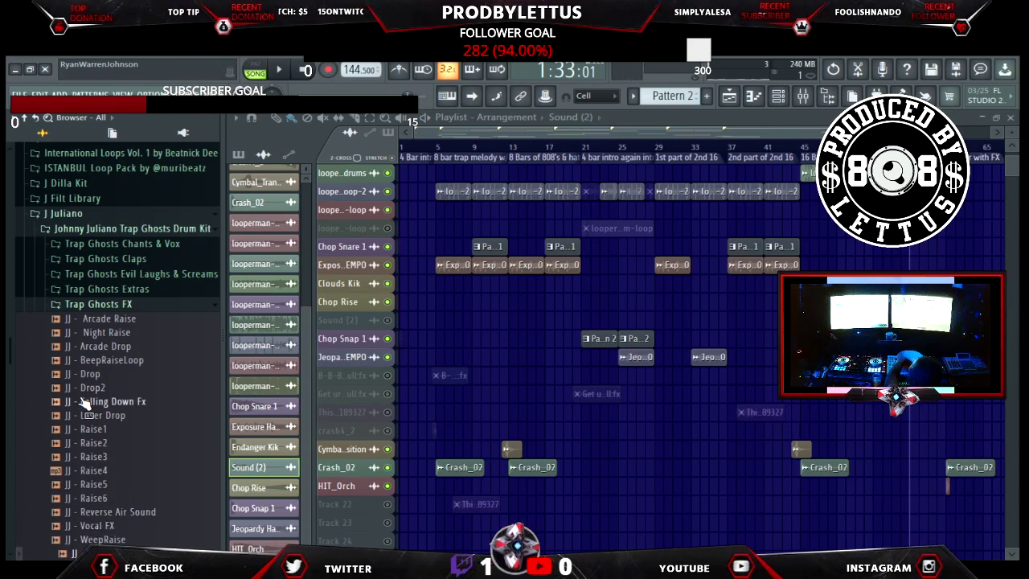
pyautogui.scroll(-5, 93, 370)
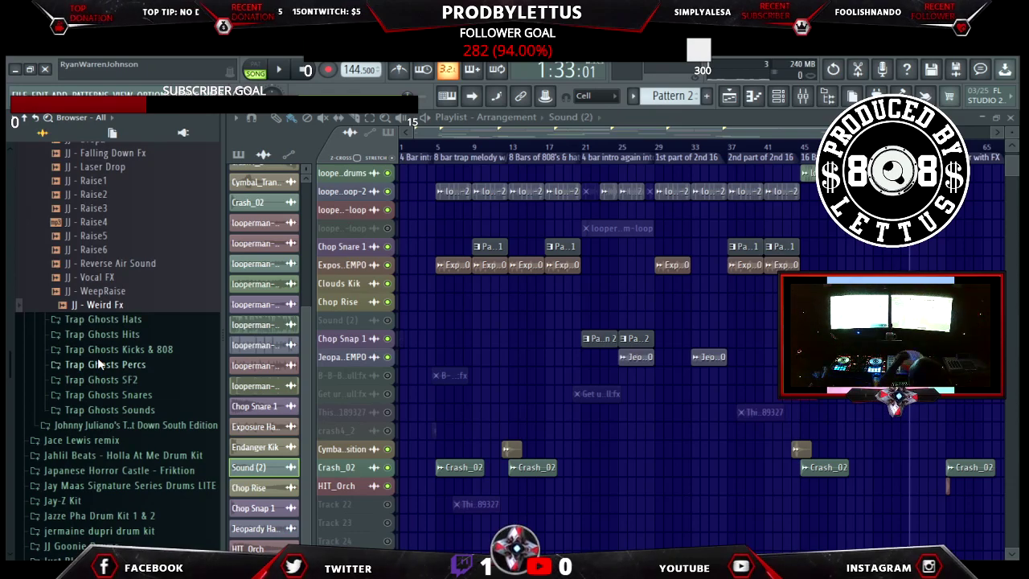
pyautogui.press('Left')
pyautogui.press('Left')
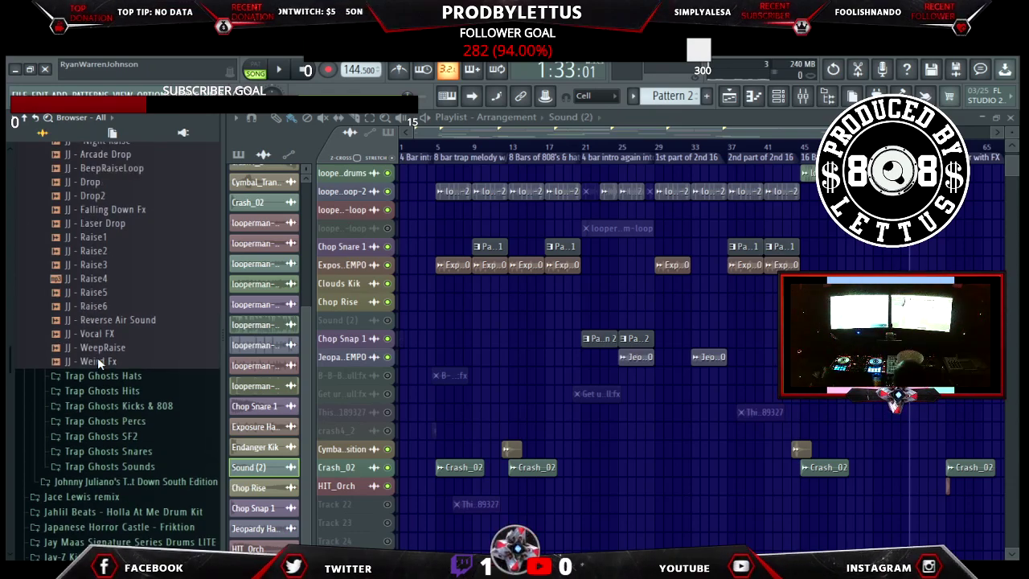
# Expand the Trap Ghosts Percs folder and audition its samples from JJ - Shaker 3 to JJ - Cymbal 1.
pyautogui.press('Down')
pyautogui.press('Down')
pyautogui.press('Down')
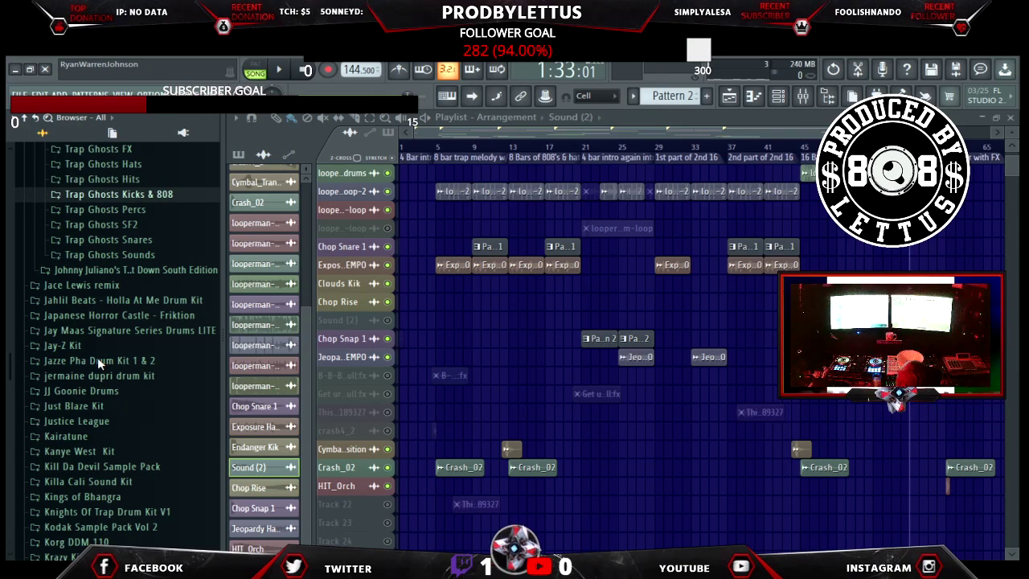
pyautogui.press('Down')
pyautogui.press('Right')
pyautogui.press('Down')
pyautogui.press('Down')
pyautogui.press('Down')
pyautogui.press('Down')
pyautogui.press('Down')
pyautogui.press('Down')
pyautogui.press('Down')
pyautogui.press('Down')
pyautogui.press('Down')
pyautogui.press('Down')
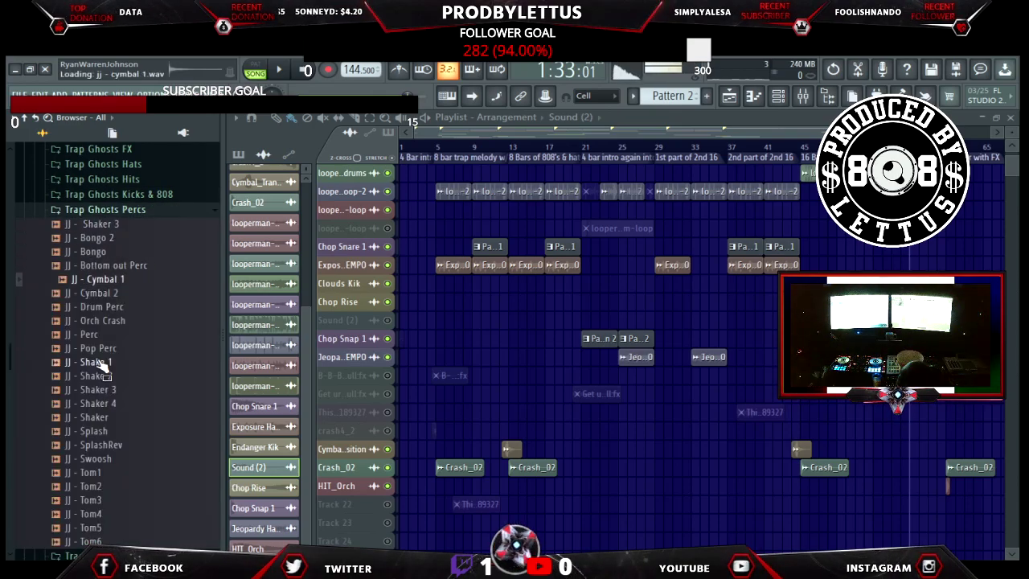
# Audition the Trap Ghosts Percs samples from JJ - Cymbal 2 to JJ - Tom5 and collapse the folder.
pyautogui.press('Down')
pyautogui.press('Down')
pyautogui.press('Down')
pyautogui.press('Down')
pyautogui.press('Down')
pyautogui.press('Down')
pyautogui.press('Down')
pyautogui.press('Down')
pyautogui.press('Down')
pyautogui.press('Down')
pyautogui.press('Down')
pyautogui.press('Down')
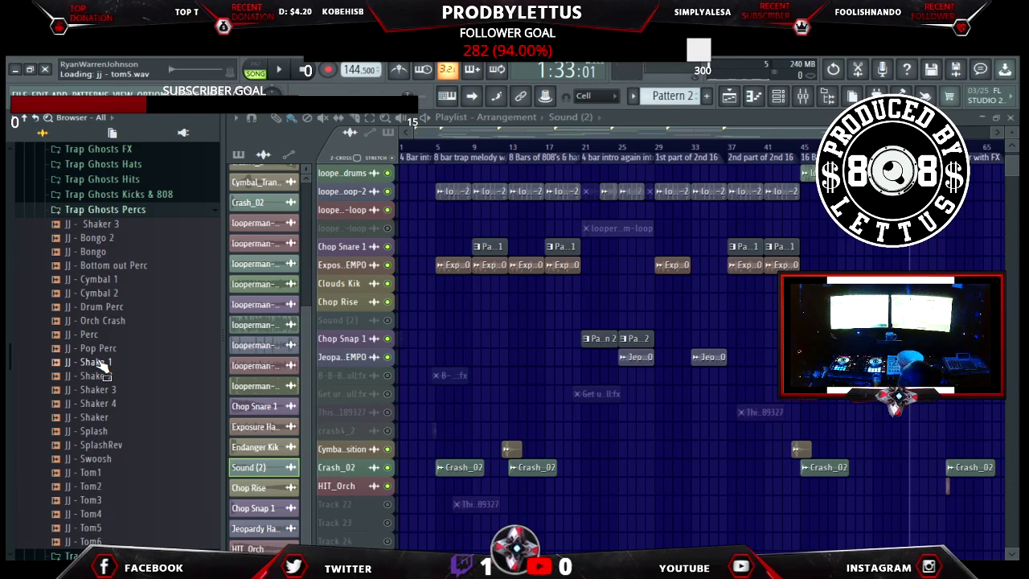
pyautogui.press('Left')
# Expand the Trap Ghosts Hats folder and audition its samples from JJ - Hat 1 to JJ - Open Hat 2.
pyautogui.press('Up')
pyautogui.press('Up')
pyautogui.press('Up')
pyautogui.press('Right')
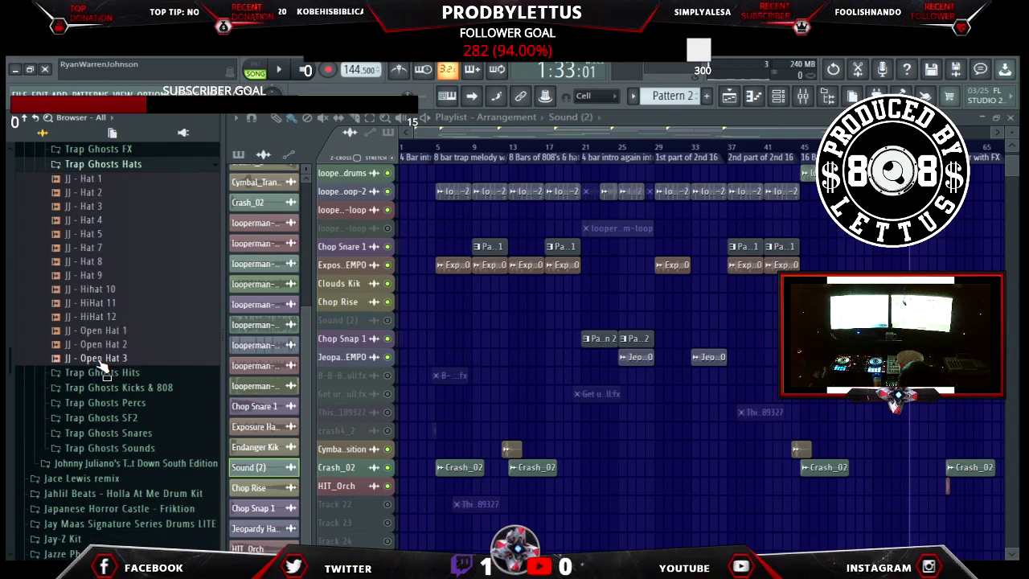
pyautogui.press('Down')
pyautogui.press('Down')
pyautogui.press('Down')
pyautogui.press('Down')
pyautogui.press('Down')
pyautogui.press('Down')
pyautogui.press('Down')
pyautogui.press('Down')
pyautogui.press('Down')
pyautogui.press('Down')
pyautogui.press('Down')
pyautogui.press('Down')
pyautogui.press('Down')
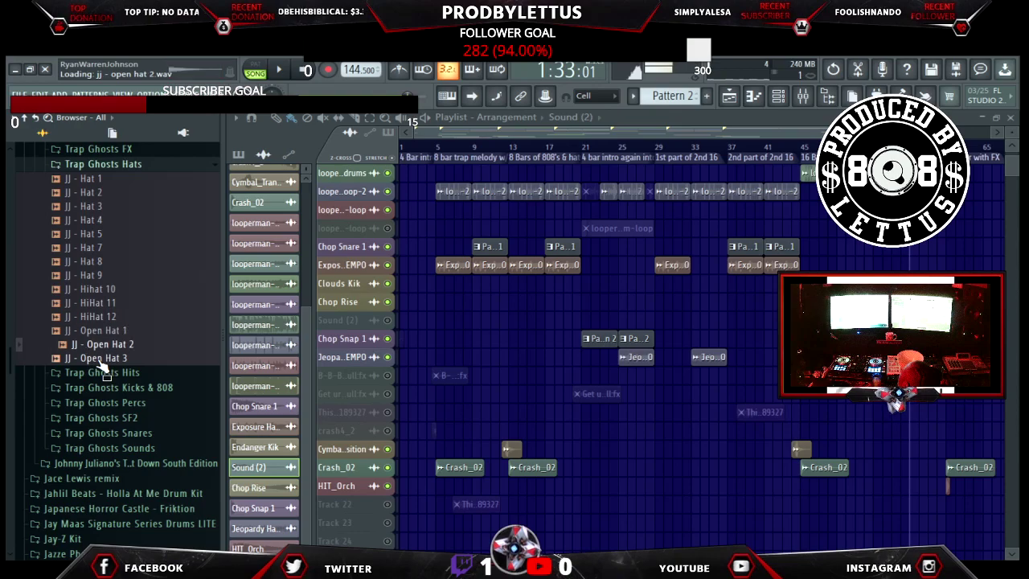
# Collapse the Trap Ghosts Hats folder, then expand the Trap Ghosts FX folder to review its samples and collapse it.
pyautogui.press('Left')
pyautogui.press('Up')
pyautogui.press('Right')
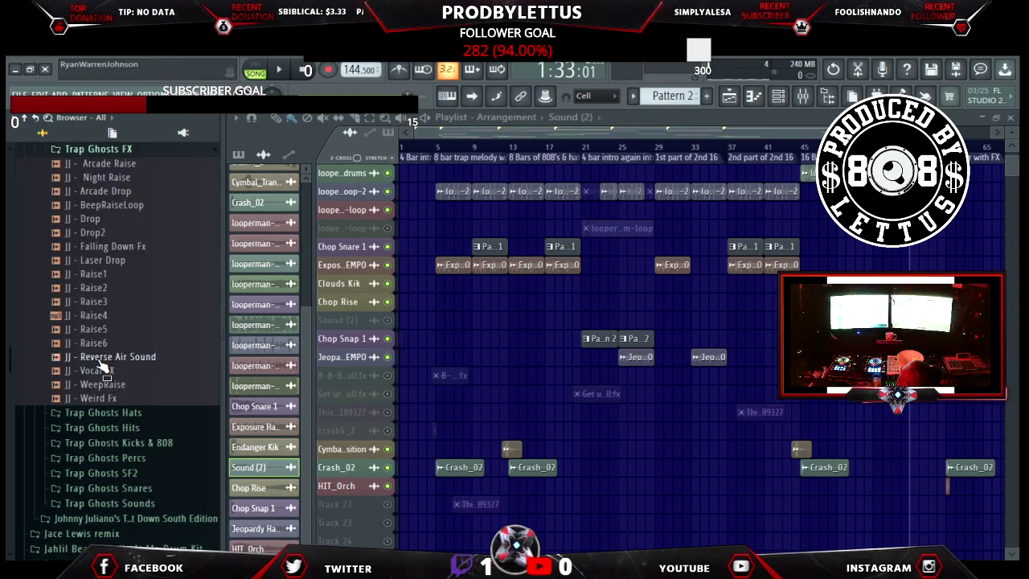
pyautogui.press('Down')
pyautogui.press('Down')
pyautogui.press('Down')
pyautogui.press('Left')
# Audition JJ - Bottom Out Perc in the Trap Ghosts Percs folder, collapse the folder and check the Trap Ghosts SF2 folder.
pyautogui.press('Down')
pyautogui.press('Down')
pyautogui.press('Down')
pyautogui.press('Down')
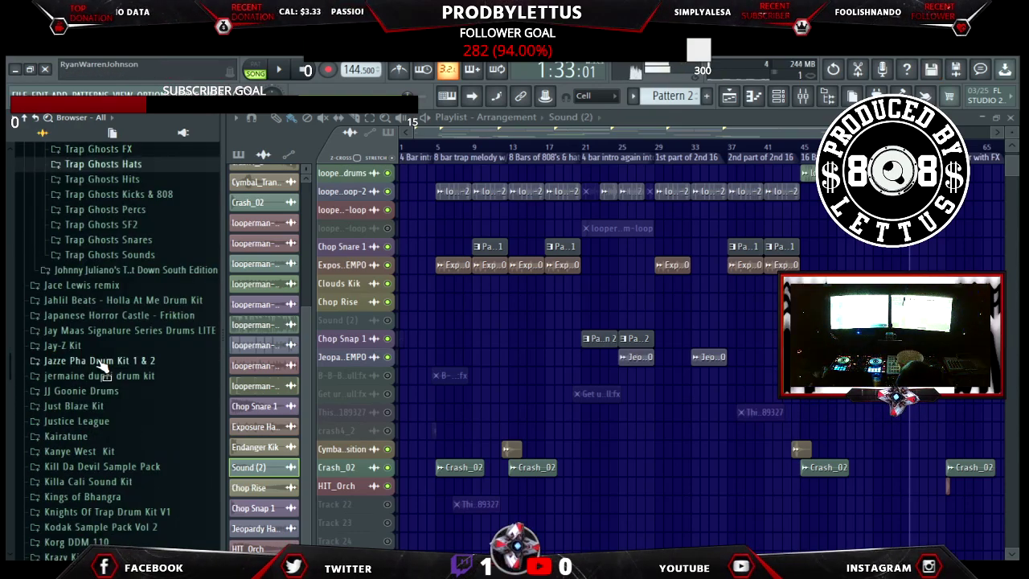
pyautogui.press('Right')
pyautogui.press('Down')
pyautogui.press('Down')
pyautogui.press('Down')
pyautogui.press('Left')
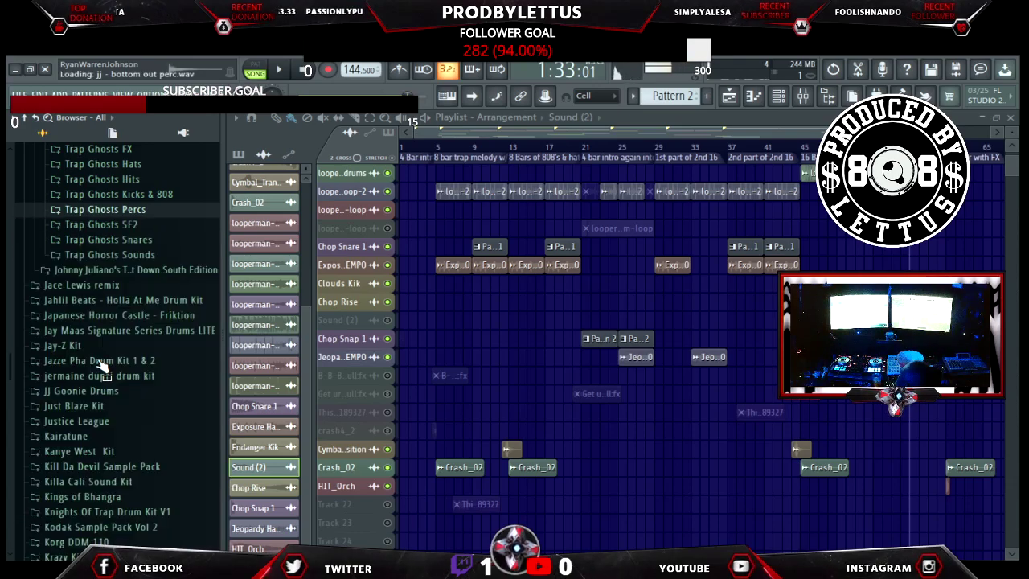
pyautogui.press('Down')
pyautogui.press('Right')
pyautogui.press('Left')
pyautogui.press('Down')
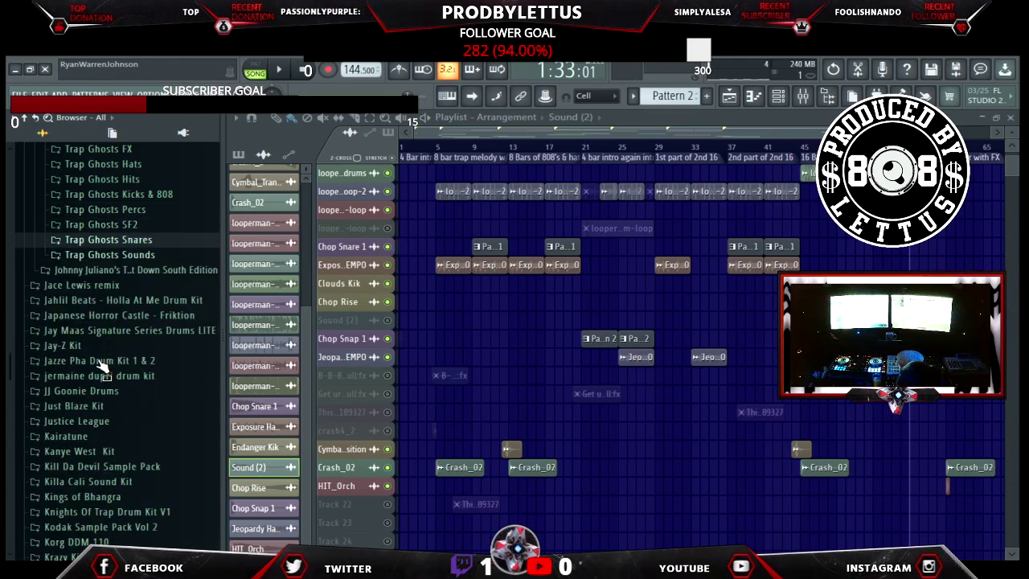
# Expand the Trap Ghosts Sounds folder and audition its samples from JJ - Arrow to JJ - BonkCrsh.
pyautogui.press('Down')
pyautogui.press('Right')
pyautogui.press('Down')
pyautogui.press('Down')
pyautogui.press('Down')
pyautogui.press('Down')
pyautogui.press('Down')
pyautogui.press('Down')
pyautogui.press('Down')
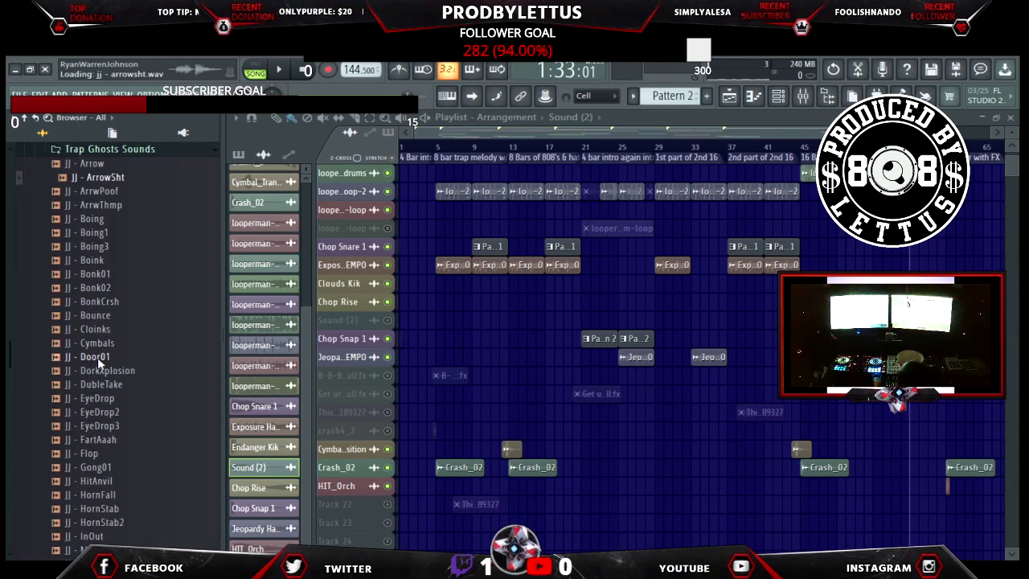
pyautogui.press('Down')
pyautogui.press('Down')
pyautogui.press('Down')
pyautogui.press('Down')
pyautogui.press('Down')
pyautogui.press('Down')
pyautogui.press('Down')
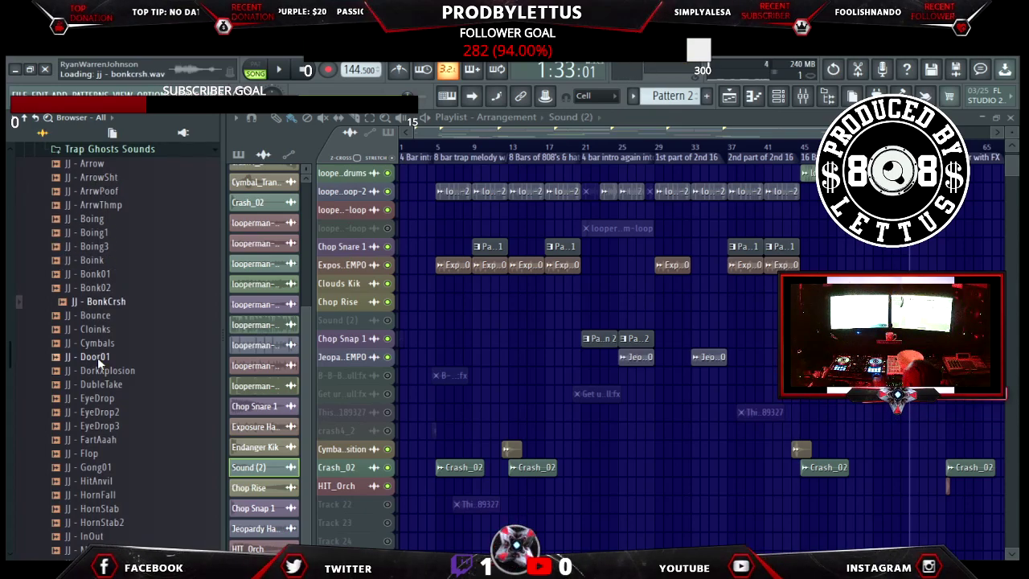
# Audition the Trap Ghosts Sounds samples from JJ - Bounce to JJ - Flop.
pyautogui.press('Down')
pyautogui.press('Down')
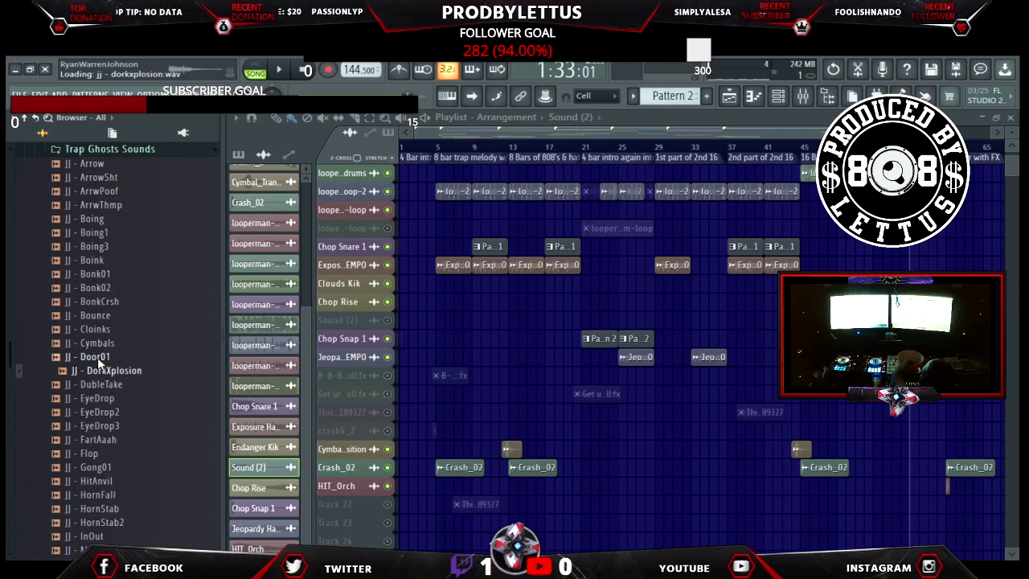
pyautogui.press('Down')
pyautogui.press('Down')
pyautogui.press('Down')
pyautogui.press('Down')
pyautogui.press('Down')
pyautogui.press('Down')
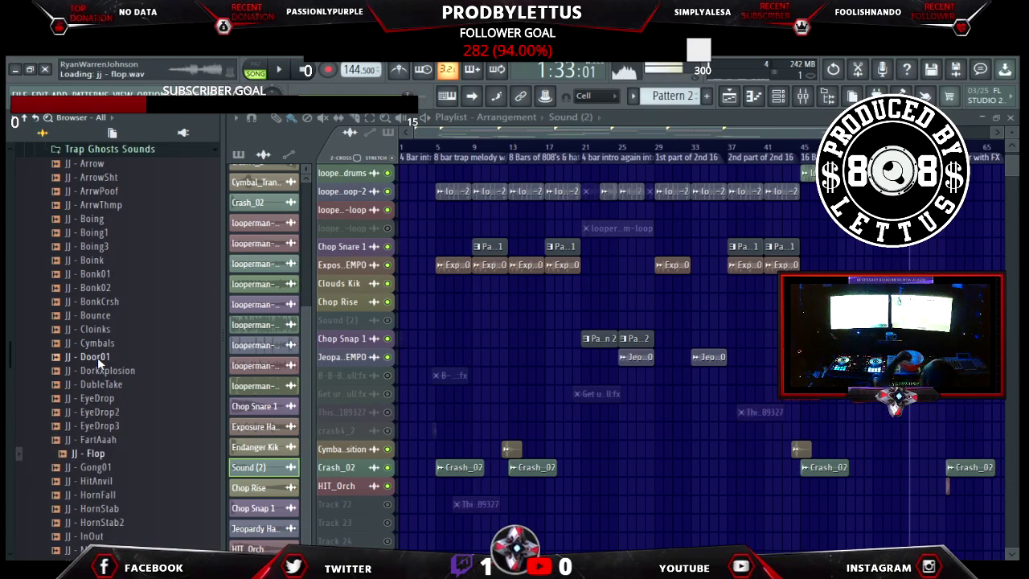
# Audition the remaining Trap Ghosts Sounds samples from JJ - Gong01 past JJ - TipToe02 and collapse the folder.
pyautogui.press('Down')
pyautogui.press('Down')
pyautogui.press('Down')
pyautogui.press('Down')
pyautogui.press('Down')
pyautogui.press('Down')
pyautogui.press('Down')
pyautogui.press('Down')
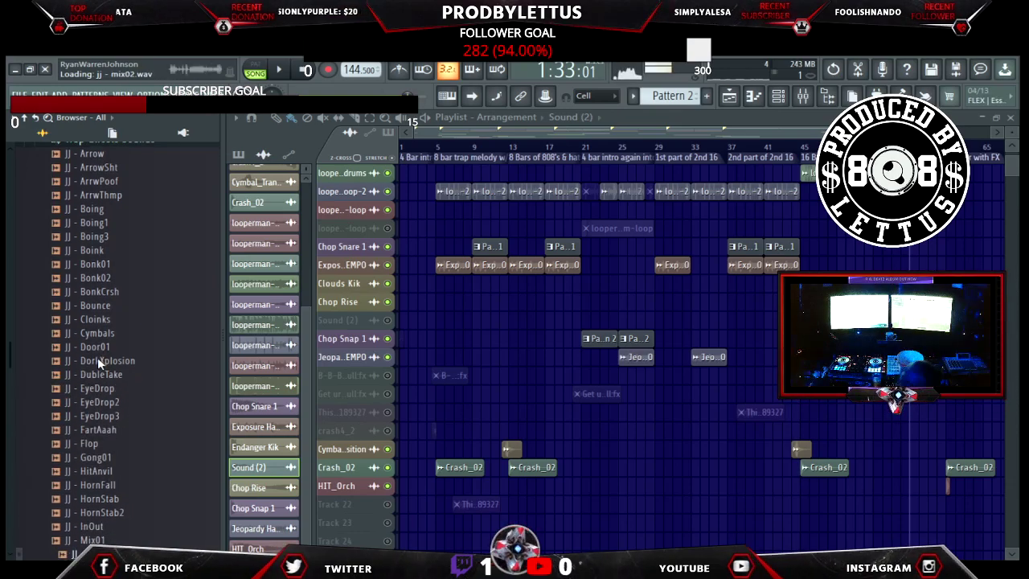
pyautogui.scroll(-5, 97, 357)
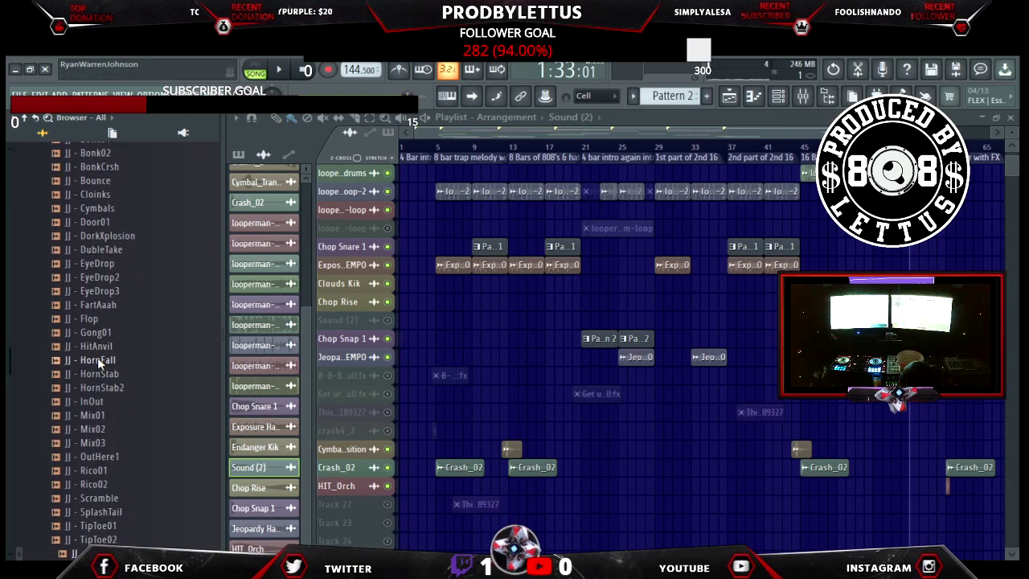
pyautogui.scroll(5, 97, 359)
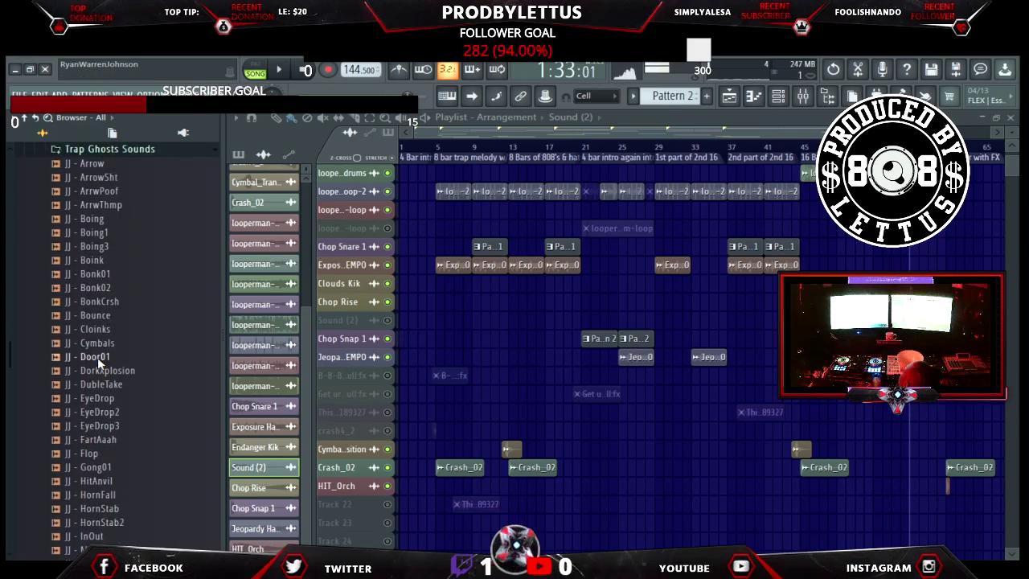
pyautogui.scroll(10, 97, 357)
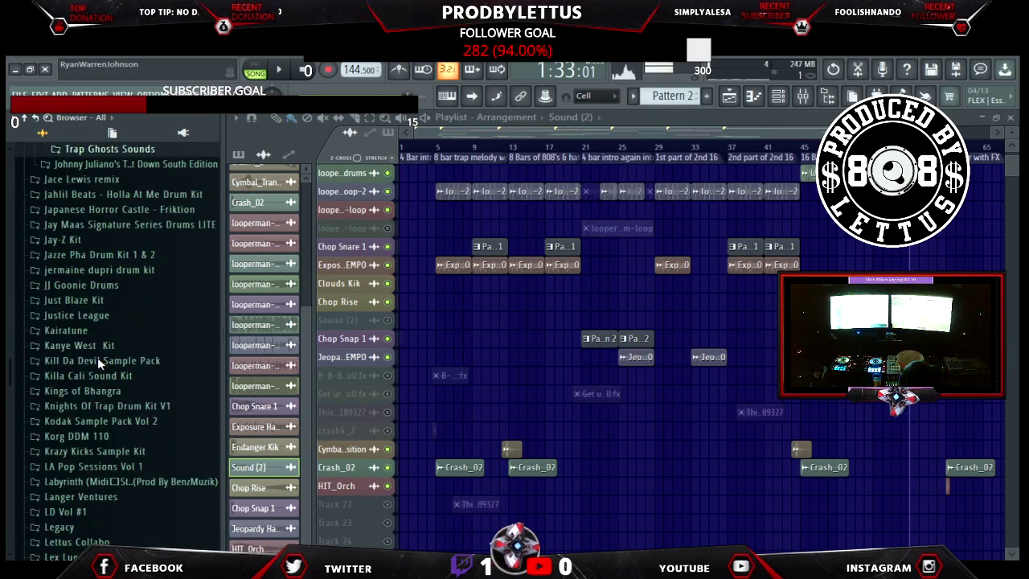
# Audition JJ - 86 Arps and JJ - 86 Pure Arps in the Trap Ghosts Extras folder and collapse the Trap Ghosts kit.
pyautogui.scroll(6, 97, 356)
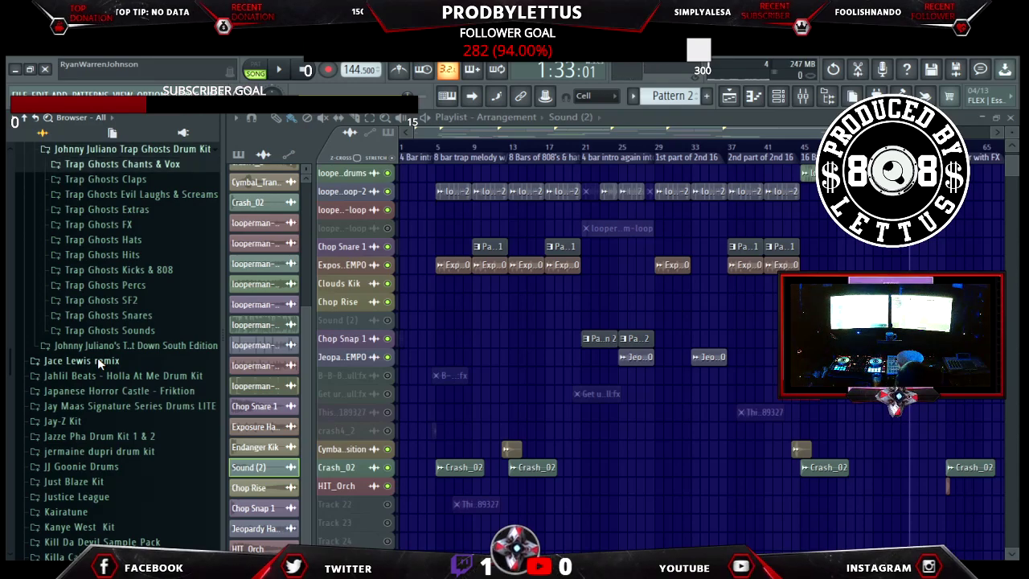
pyautogui.press('Down')
pyautogui.press('Down')
pyautogui.press('Down')
pyautogui.press('Right')
pyautogui.press('Down')
pyautogui.press('Down')
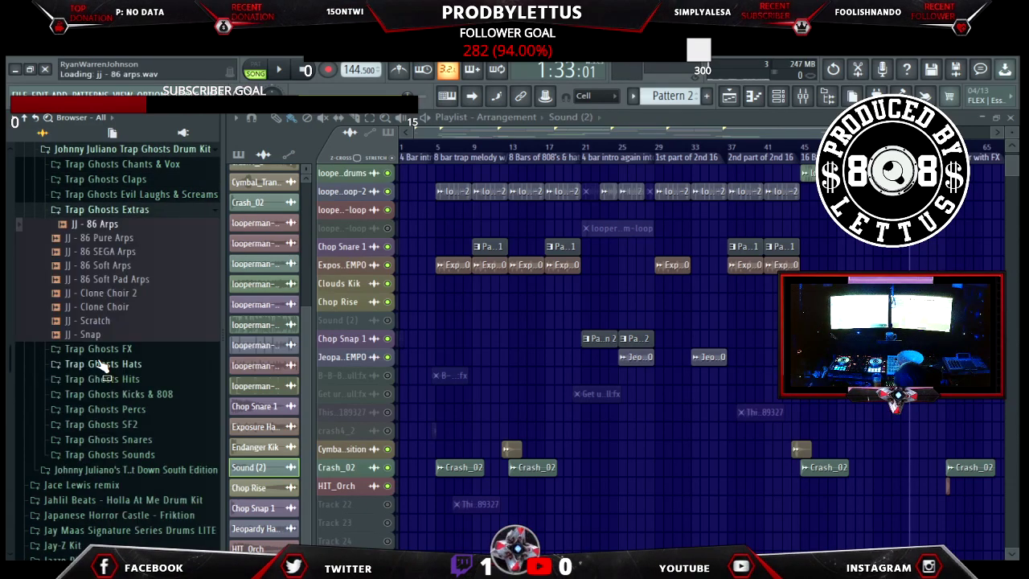
pyautogui.press('Left')
pyautogui.press('Left')
pyautogui.press('Left')
pyautogui.press('Left')
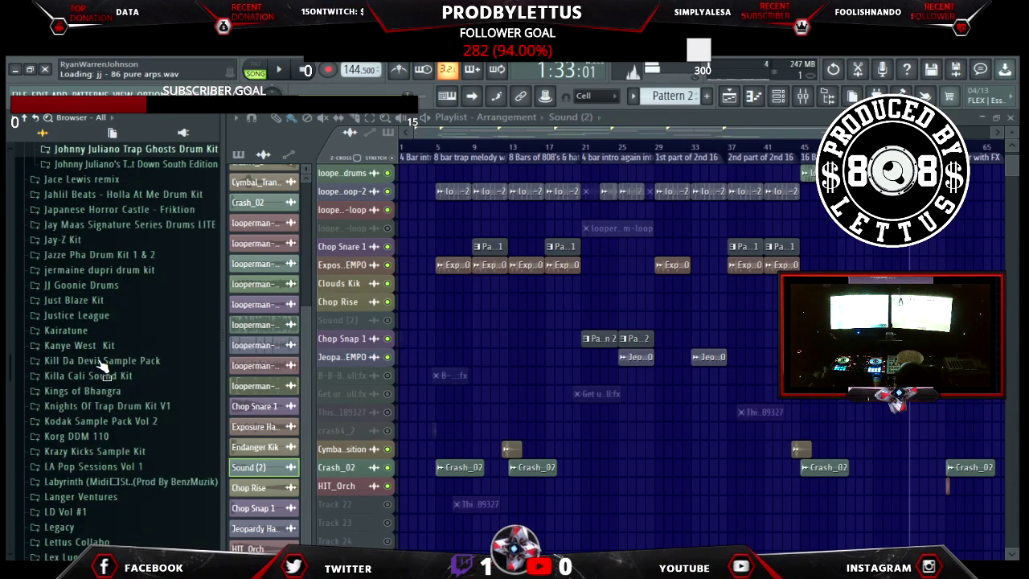
pyautogui.press('Left')
# Expand the Misc folder of the Down South Edition kit and audition its samples from JJMisc (1) to JJMisc (5).
pyautogui.press('Down')
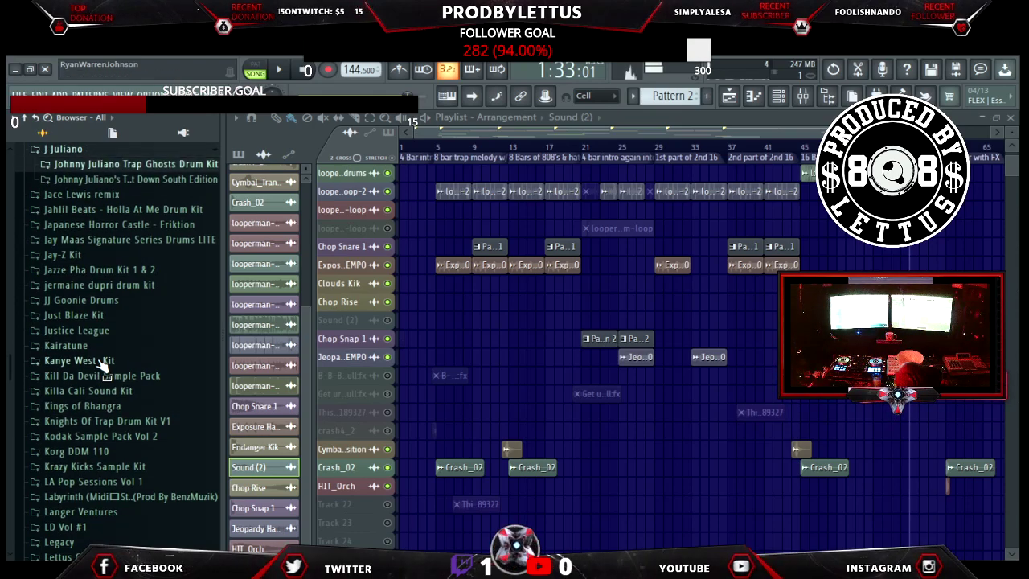
pyautogui.press('Down')
pyautogui.press('Right')
pyautogui.press('Down')
pyautogui.press('Down')
pyautogui.press('Down')
pyautogui.press('Down')
pyautogui.press('Down')
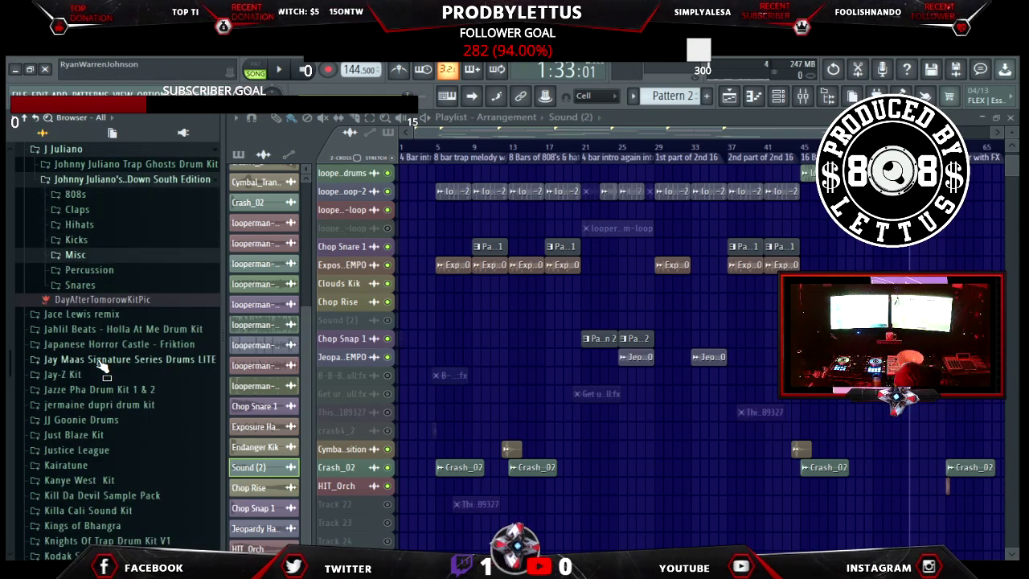
pyautogui.press('Right')
pyautogui.press('Down')
pyautogui.press('Down')
pyautogui.press('Down')
pyautogui.press('Down')
pyautogui.press('Down')
pyautogui.press('Down')
pyautogui.press('Down')
pyautogui.press('Down')
pyautogui.press('Down')
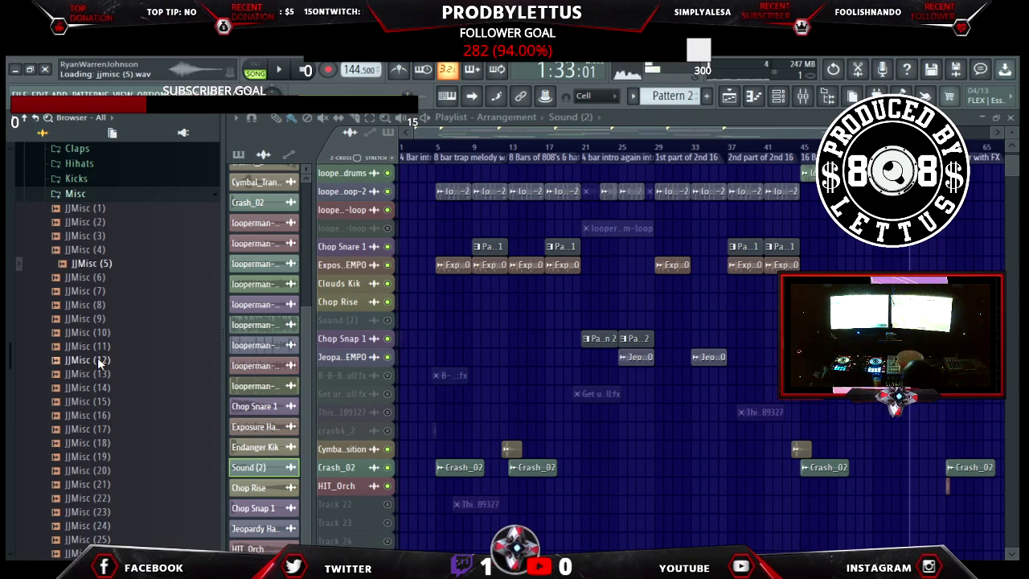
# Audition the Misc samples from JJMisc (6) to JJMisc (17).
pyautogui.press('Down')
pyautogui.press('Down')
pyautogui.press('Down')
pyautogui.press('Down')
pyautogui.press('Down')
pyautogui.press('Down')
pyautogui.press('Down')
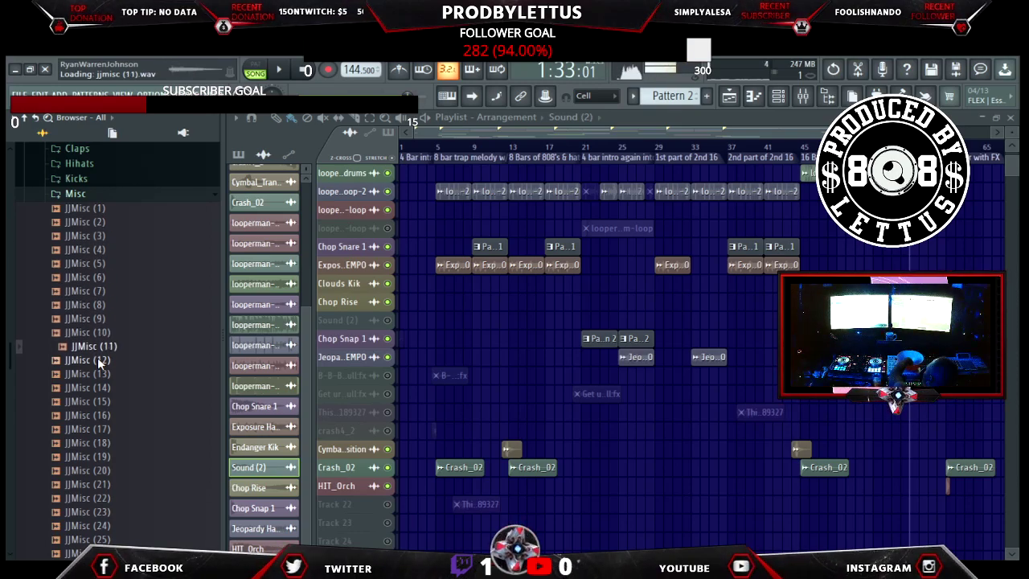
pyautogui.press('Down')
pyautogui.press('Down')
pyautogui.press('Down')
pyautogui.press('Down')
pyautogui.press('Down')
pyautogui.press('Down')
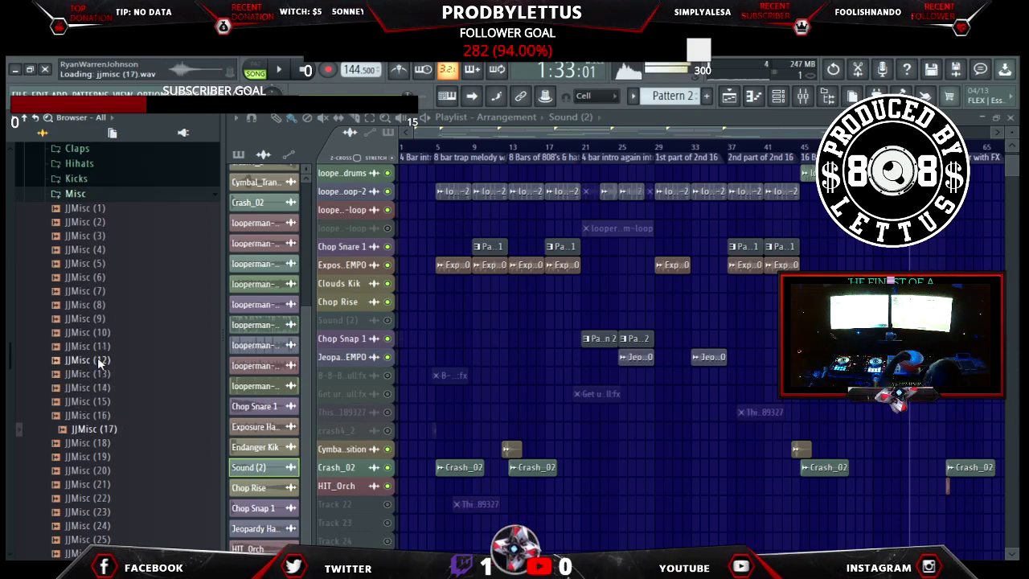
# Audition the remaining Misc samples from JJMisc (18) to JJMisc and collapse everything up to the J Juliano folder.
pyautogui.press('Down')
pyautogui.press('Down')
pyautogui.press('Down')
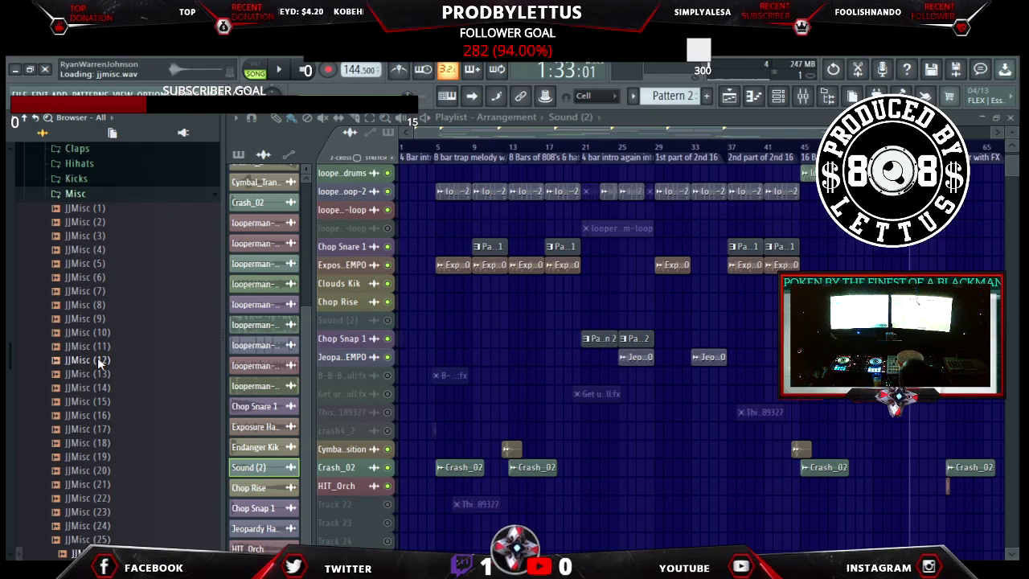
pyautogui.press('Down')
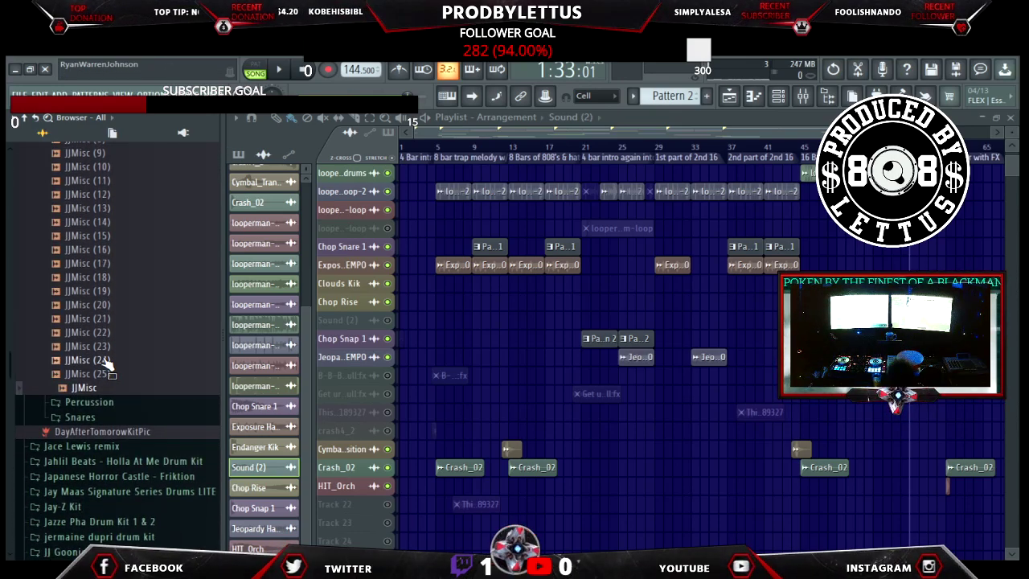
pyautogui.press('Left')
pyautogui.press('Left')
pyautogui.press('Left')
pyautogui.press('Left')
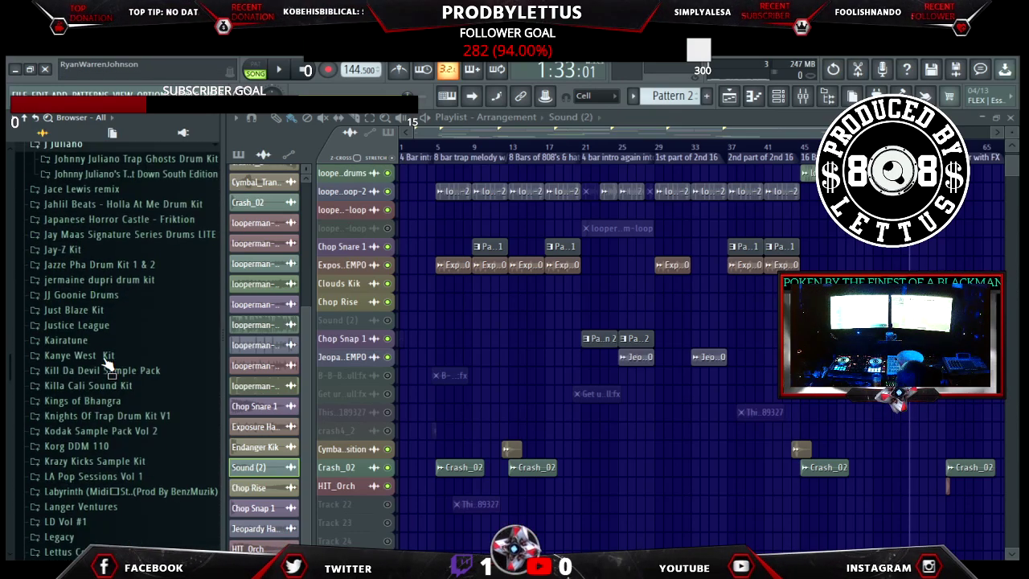
pyautogui.press('Left')
# Look through the drum kit list below J Juliano and expand the JJ Goonie Drums kit.
pyautogui.press('Down')
pyautogui.press('Down')
pyautogui.press('Down')
pyautogui.press('Down')
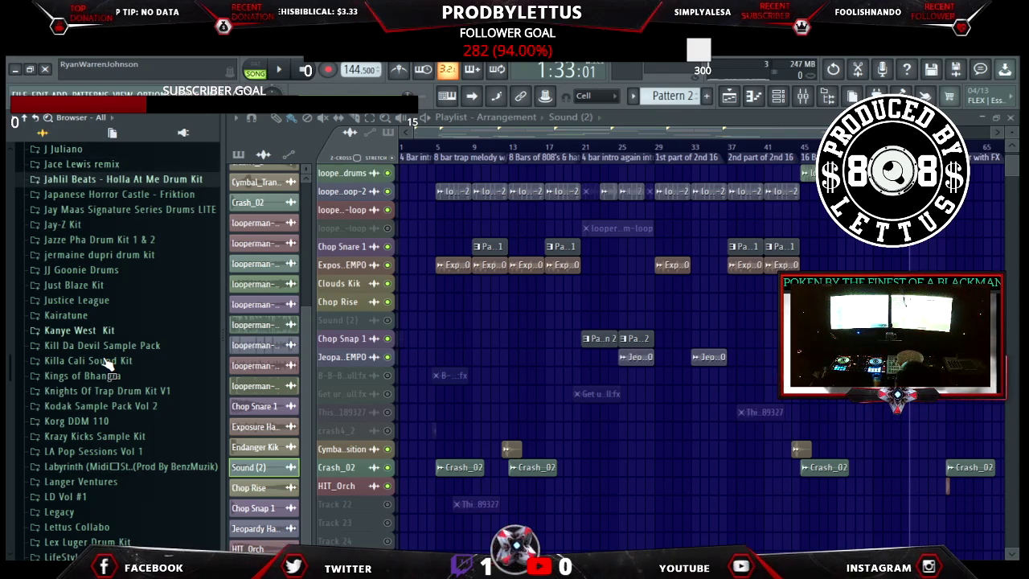
pyautogui.press('Down')
pyautogui.press('Down')
pyautogui.press('Down')
pyautogui.press('Down')
pyautogui.press('Down')
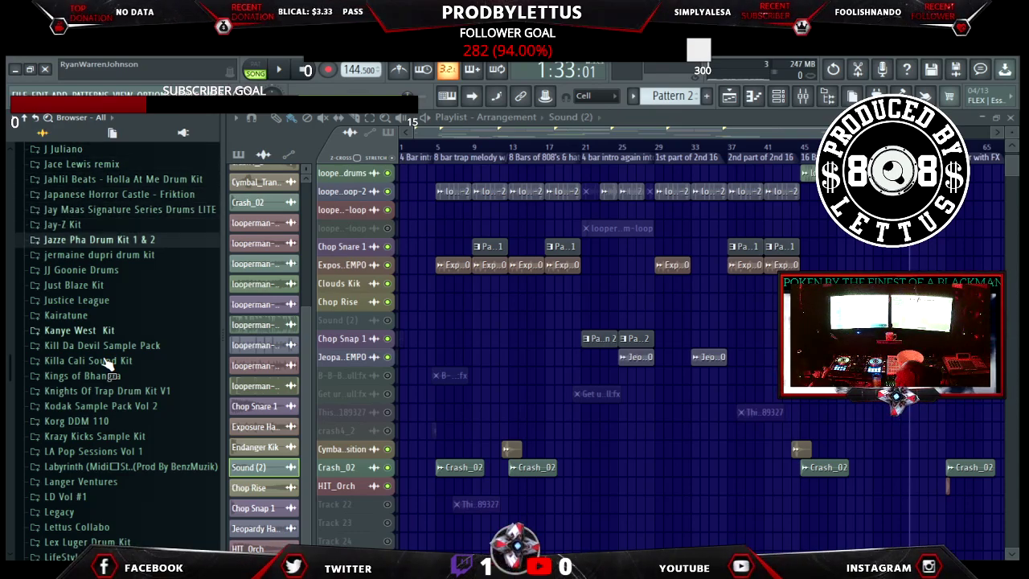
pyautogui.press('Down')
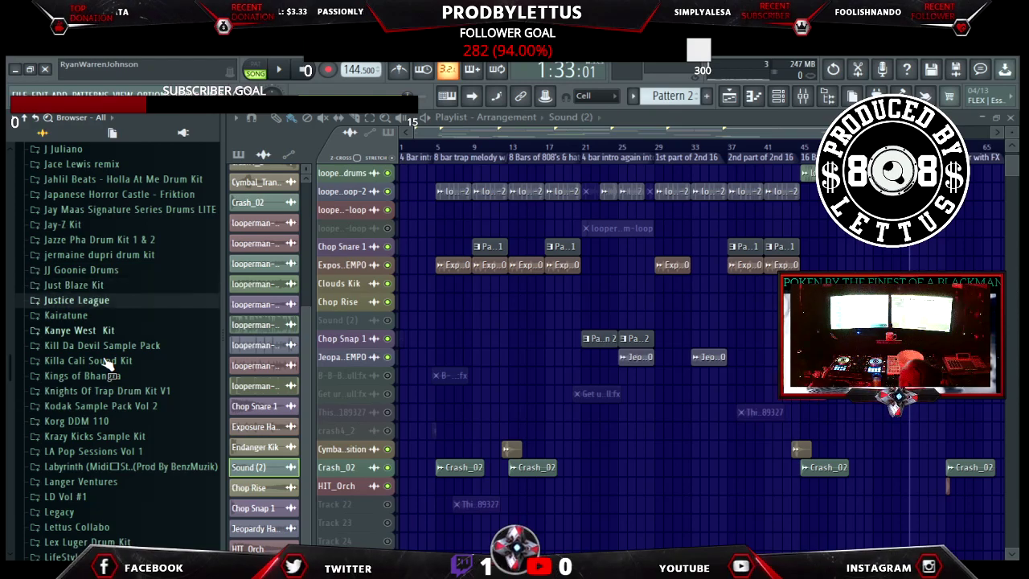
pyautogui.press('Up')
pyautogui.press('Up')
pyautogui.press('Right')
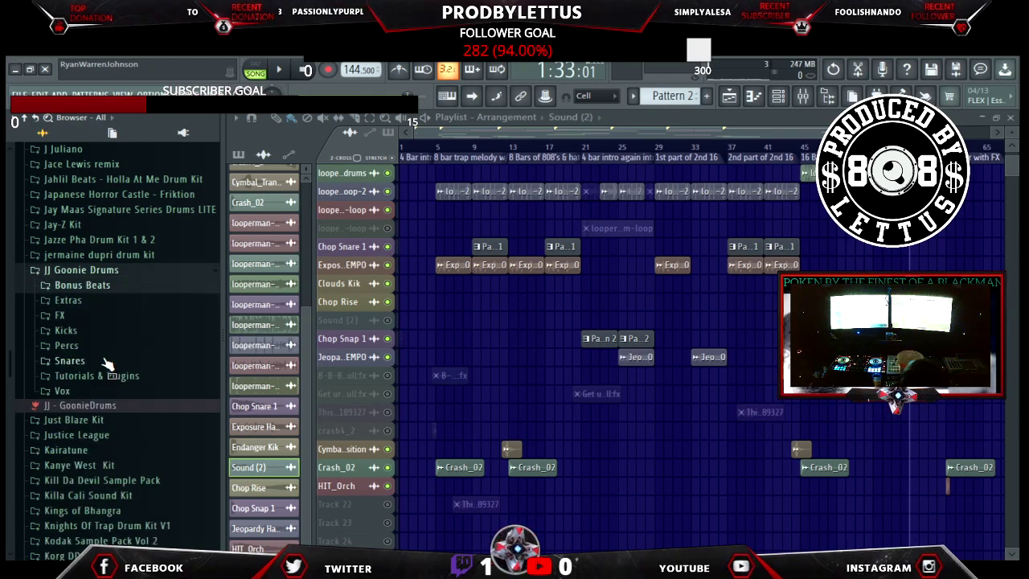
# Expand the FX folder of JJ Goonie Drums, audition its samples from JJ - Drop to JJ - Vocal FX and collapse it.
pyautogui.press('Down')
pyautogui.press('Down')
pyautogui.press('Right')
pyautogui.press('Down')
pyautogui.press('Down')
pyautogui.press('Down')
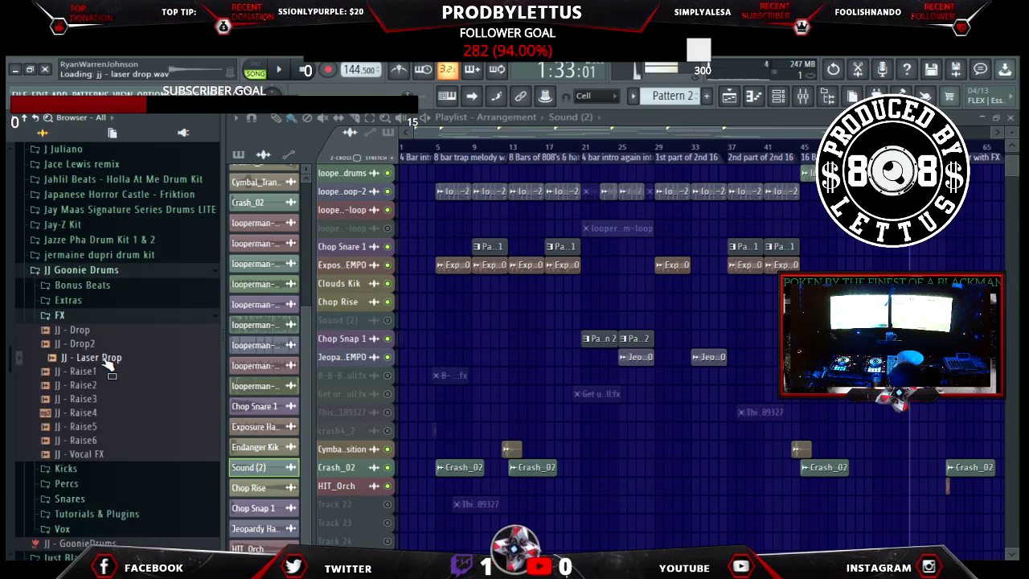
pyautogui.press('Down')
pyautogui.press('Down')
pyautogui.press('Down')
pyautogui.press('Down')
pyautogui.press('Down')
pyautogui.press('Down')
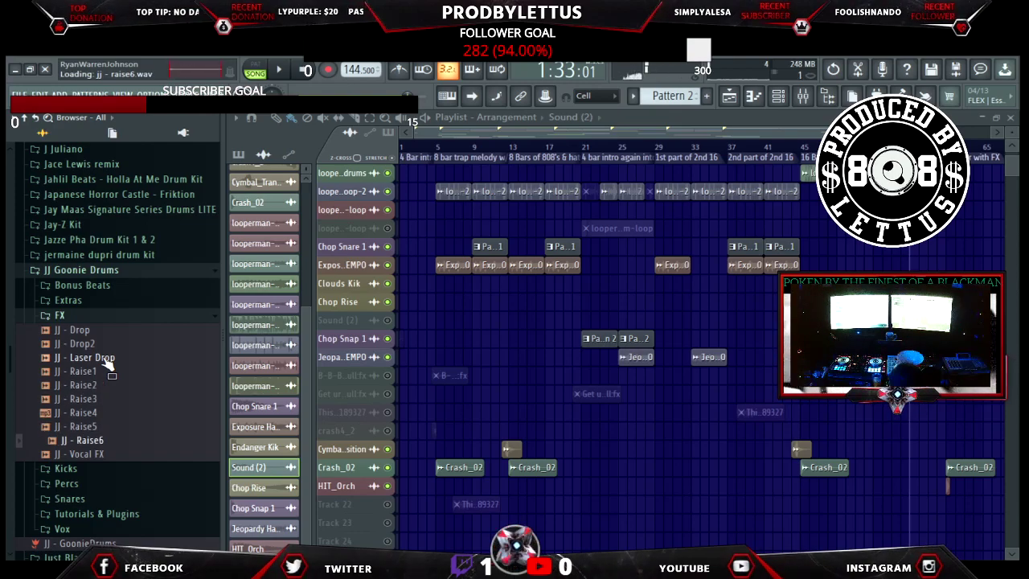
pyautogui.press('Down')
pyautogui.press('Left')
# Expand the Percs folder of JJ Goonie Drums, audition its samples from JJ - HiHat1 to JJ - Tom3 and collapse it.
pyautogui.press('Down')
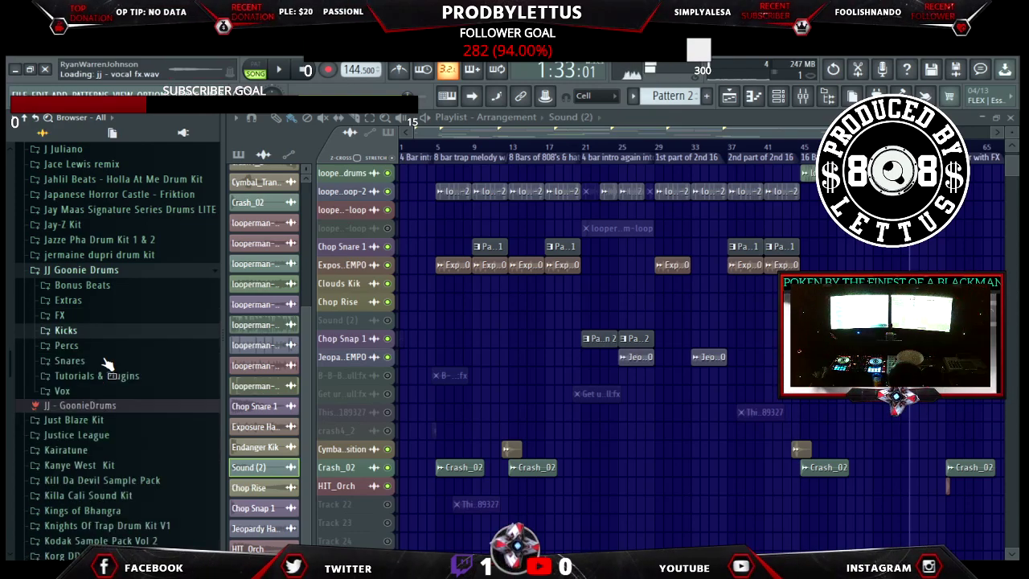
pyautogui.press('Down')
pyautogui.press('Right')
pyautogui.press('Down')
pyautogui.press('Down')
pyautogui.press('Down')
pyautogui.press('Down')
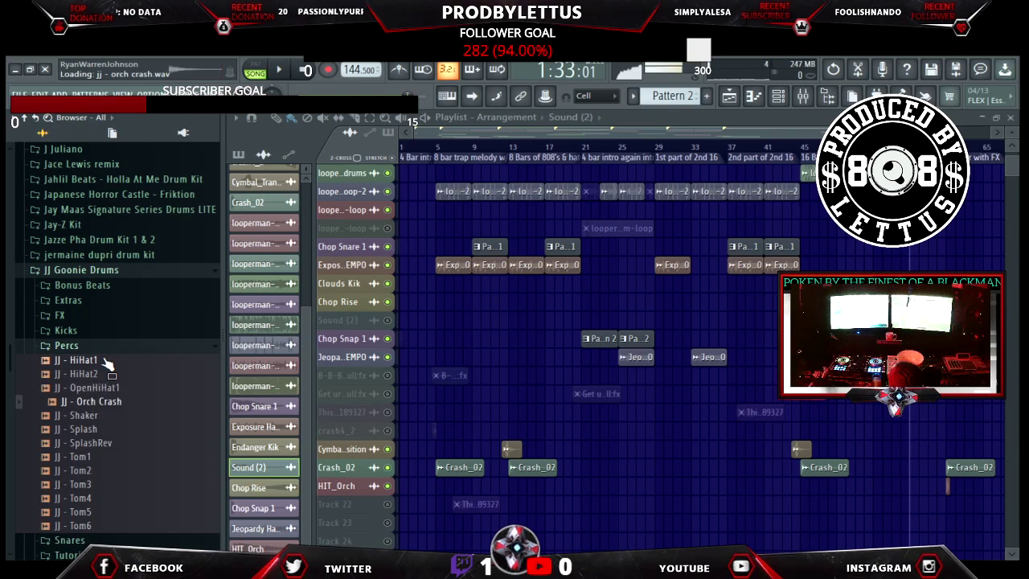
pyautogui.press('Down')
pyautogui.press('Down')
pyautogui.press('Down')
pyautogui.press('Down')
pyautogui.press('Down')
pyautogui.press('Down')
pyautogui.press('Left')
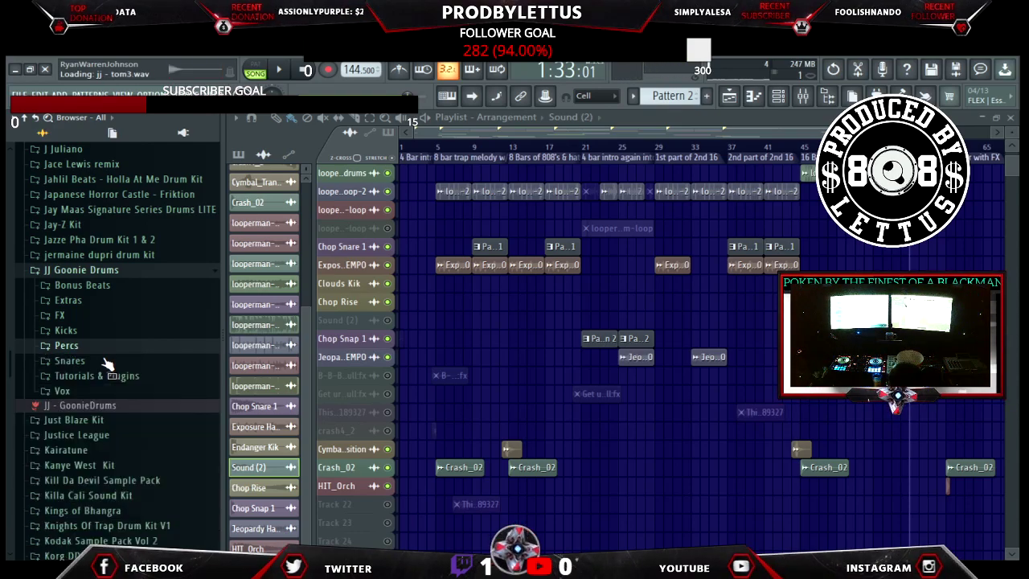
# Check the contents of the Extras and FX folders in JJ Goonie Drums and collapse both.
pyautogui.press('Up')
pyautogui.press('Up')
pyautogui.press('Up')
pyautogui.press('Up')
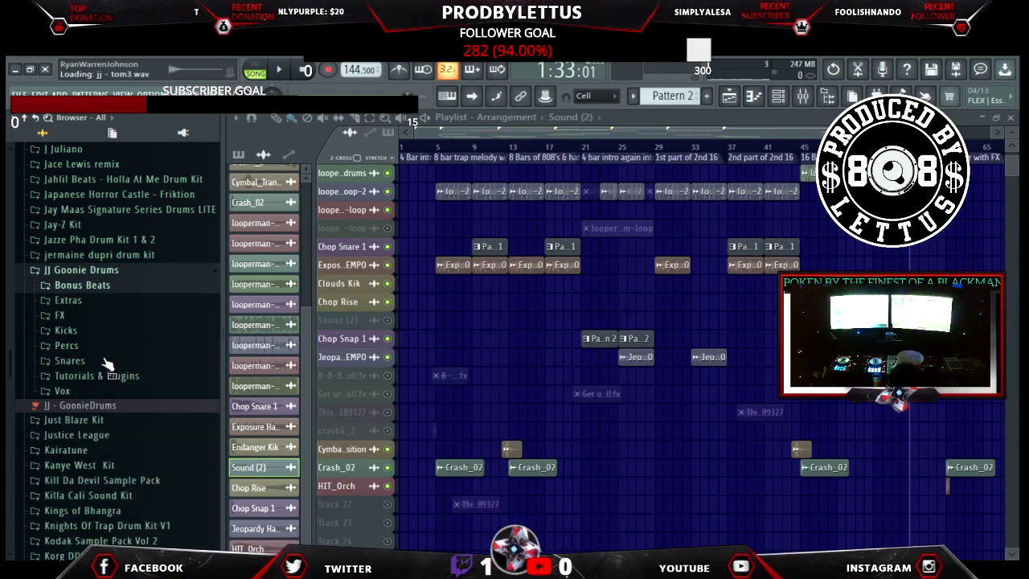
pyautogui.press('Down')
pyautogui.press('Right')
pyautogui.press('Left')
pyautogui.press('Down')
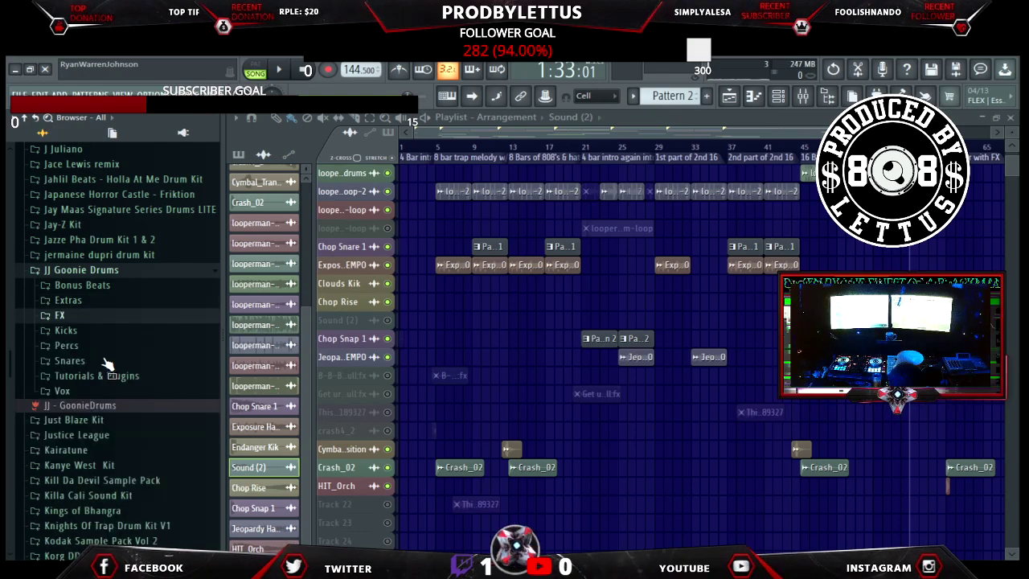
pyautogui.press('Right')
pyautogui.press('Left')
pyautogui.press('Up')
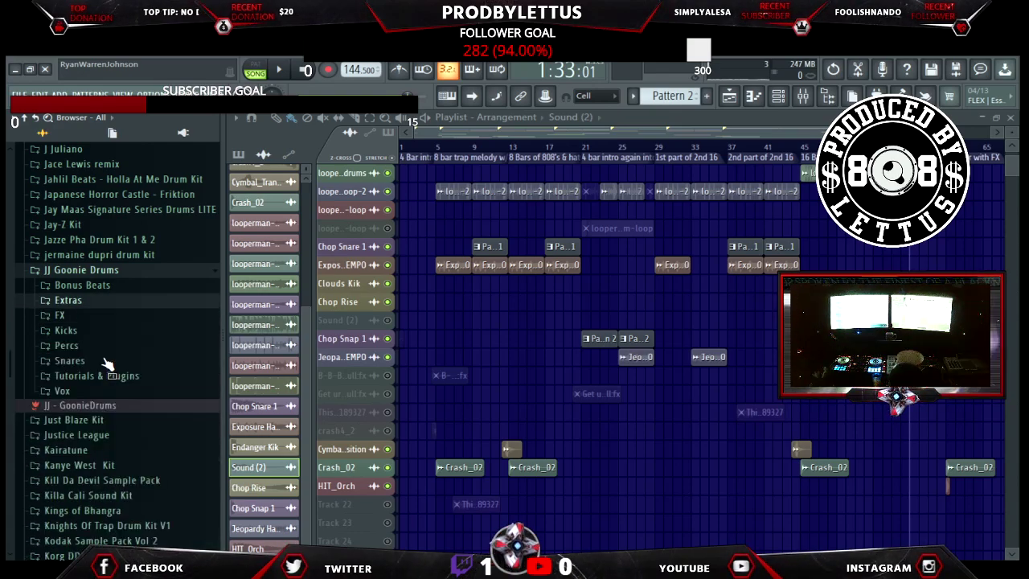
# Collapse the JJ Goonie Drums kit and look through the drum kits below it down to Labyrinth.
pyautogui.press('Left')
pyautogui.press('Left')
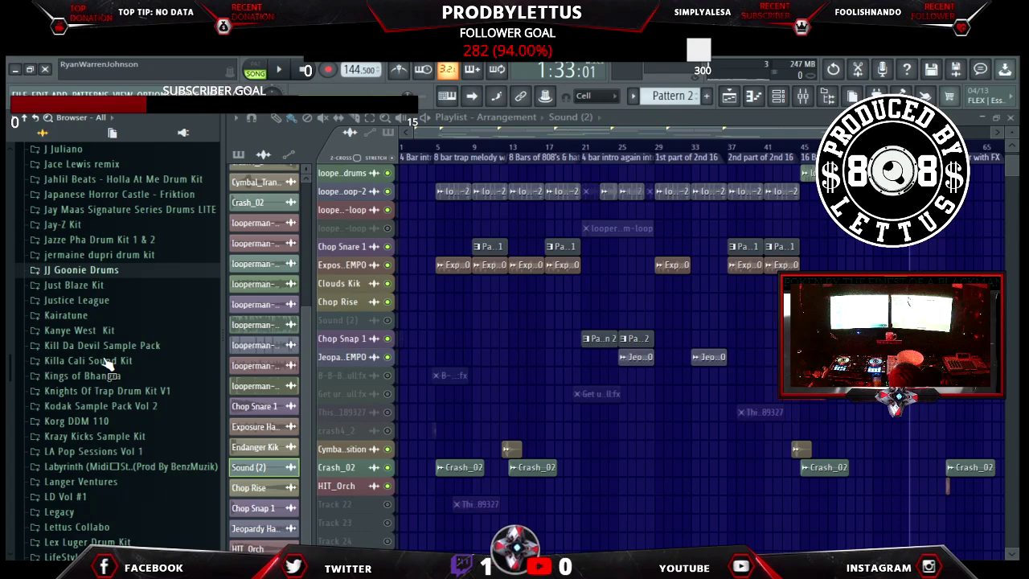
pyautogui.press('Down')
pyautogui.press('Down')
pyautogui.press('Down')
pyautogui.press('Down')
pyautogui.press('Down')
pyautogui.press('Down')
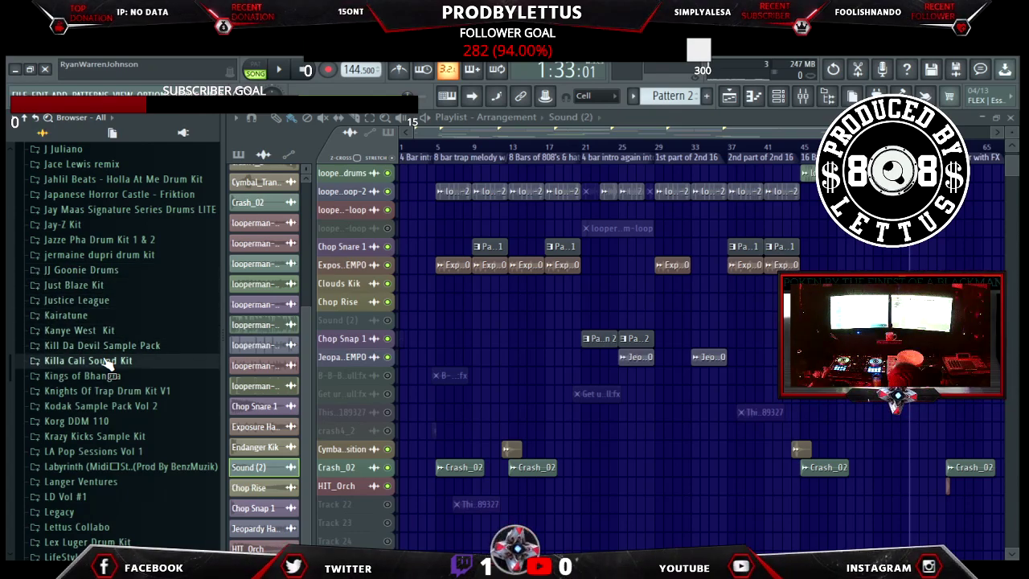
pyautogui.press('Down')
pyautogui.press('Down')
pyautogui.press('Down')
pyautogui.press('Down')
pyautogui.press('Down')
pyautogui.press('Down')
pyautogui.press('Down')
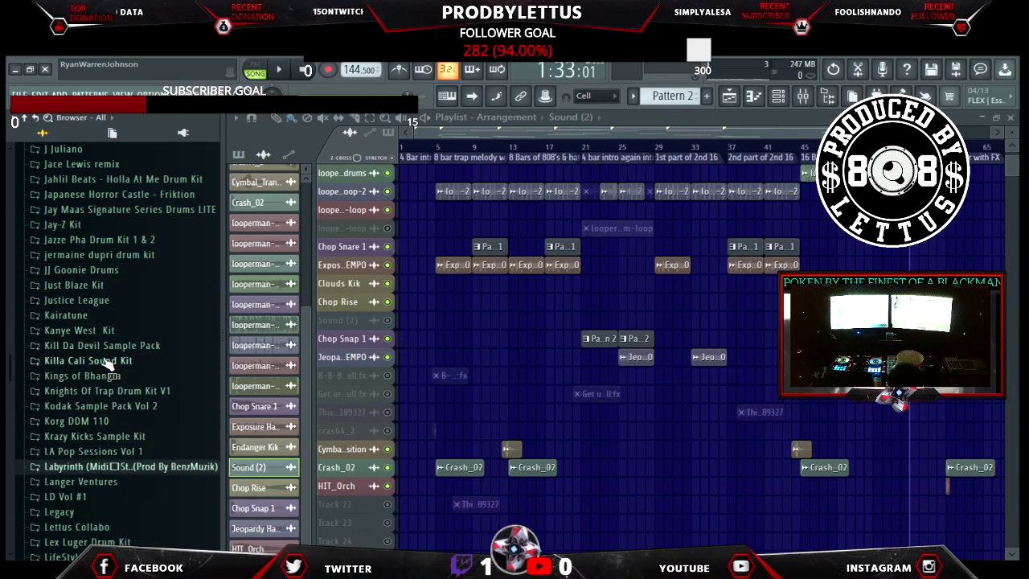
# Expand Knights Of Trap Drum Kit V1 and open its Percs (Misc) folder.
pyautogui.press('Up')
pyautogui.press('Up')
pyautogui.press('Up')
pyautogui.press('Up')
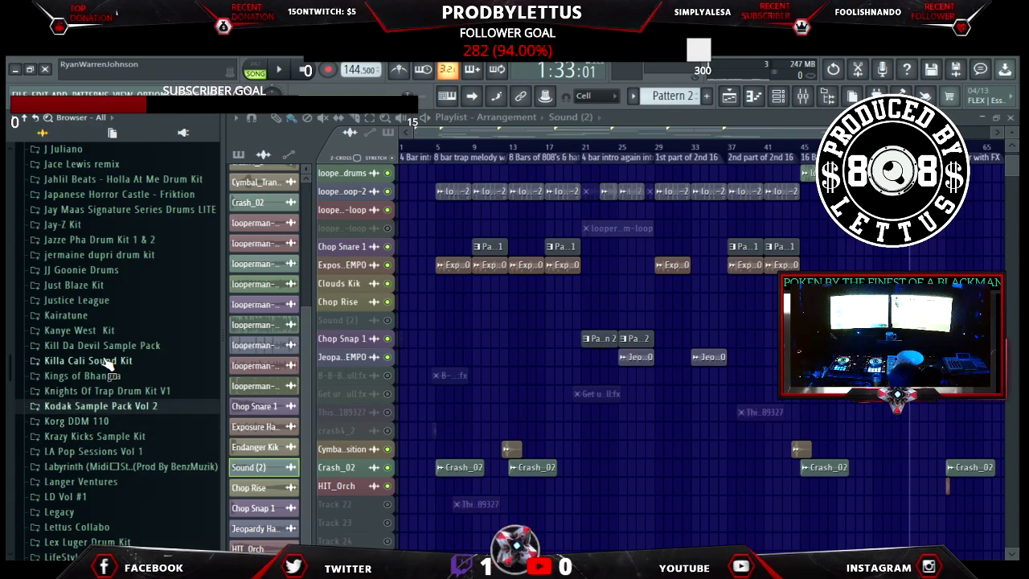
pyautogui.press('Up')
pyautogui.press('Right')
pyautogui.press('Down')
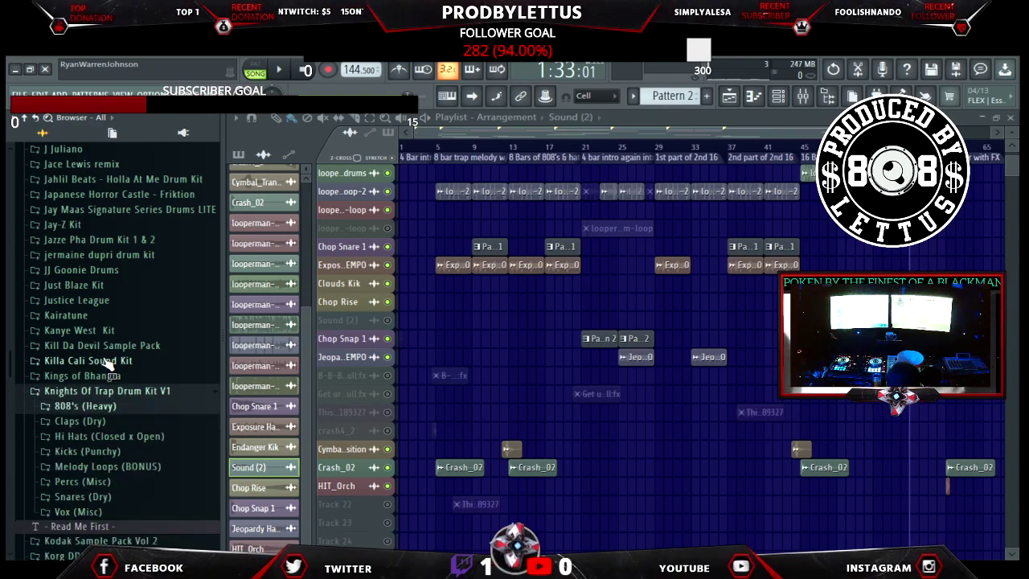
pyautogui.press('Down')
pyautogui.press('Down')
pyautogui.press('Down')
pyautogui.press('Down')
pyautogui.press('Down')
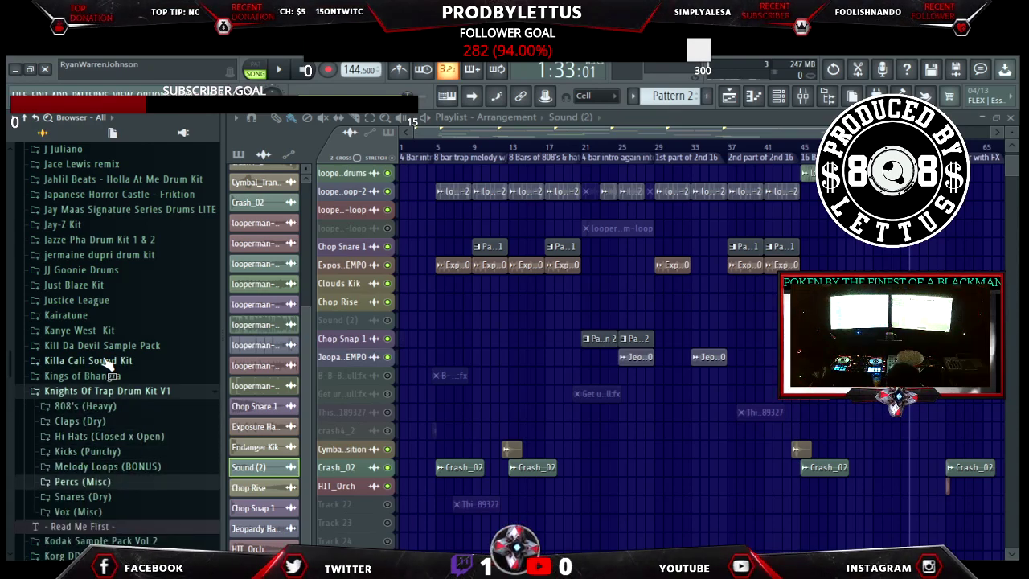
pyautogui.press('Right')
# Audition the Percs (Misc) samples from Christal Perc to Trap Rimshot and collapse the folder.
pyautogui.press('Down')
pyautogui.press('Down')
pyautogui.press('Down')
pyautogui.press('Down')
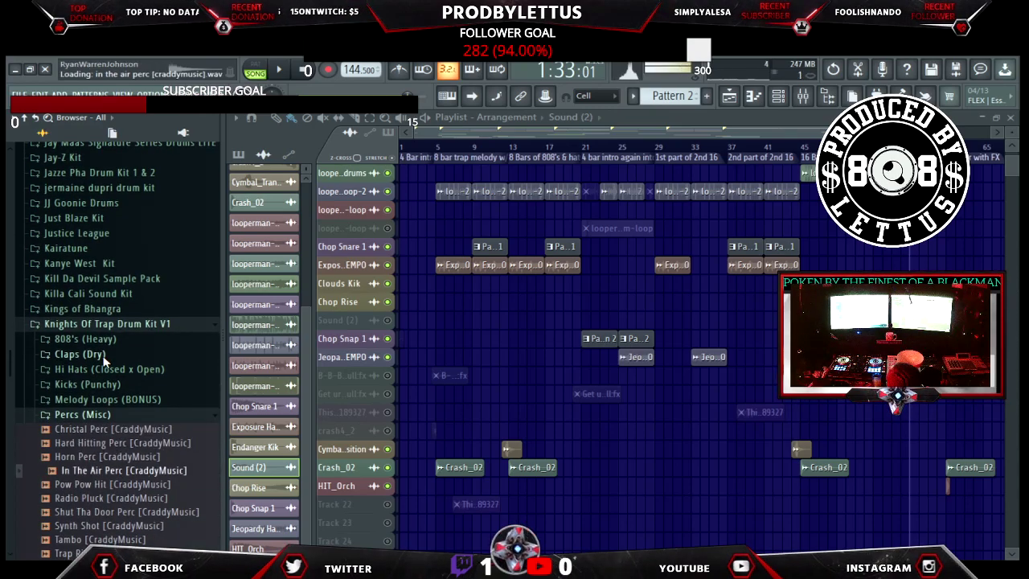
pyautogui.press('Down')
pyautogui.press('Down')
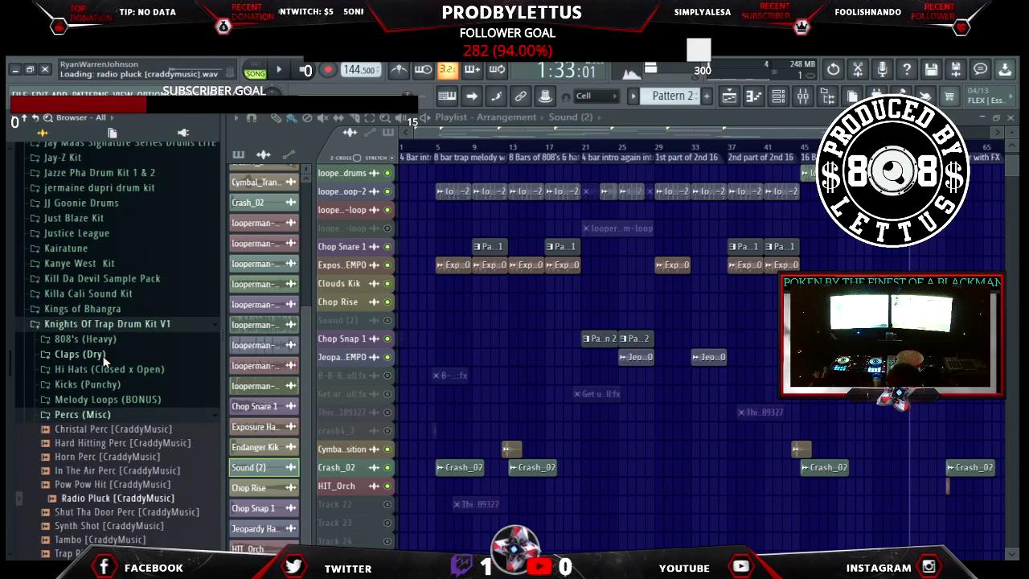
pyautogui.press('Down')
pyautogui.press('Down')
pyautogui.press('Down')
pyautogui.press('Down')
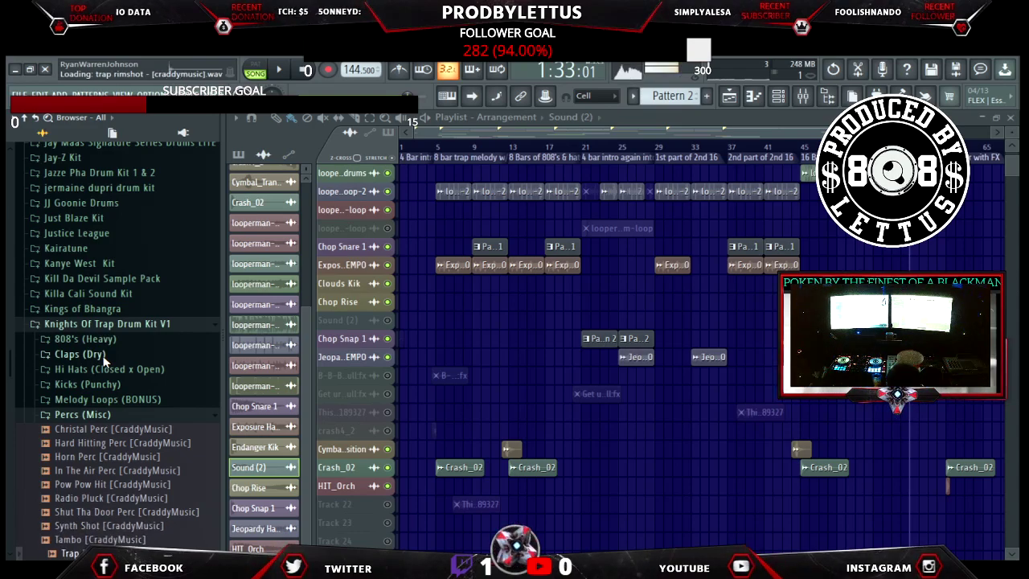
pyautogui.press('Up')
pyautogui.press('Up')
pyautogui.press('Up')
pyautogui.press('Up')
pyautogui.press('Up')
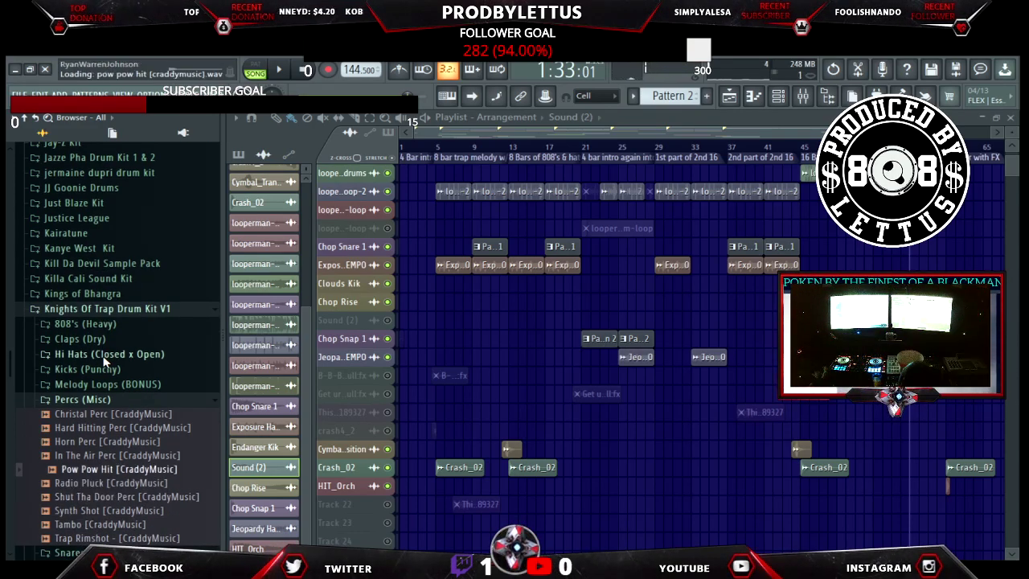
pyautogui.press('Up')
pyautogui.press('Up')
pyautogui.press('Up')
pyautogui.press('Up')
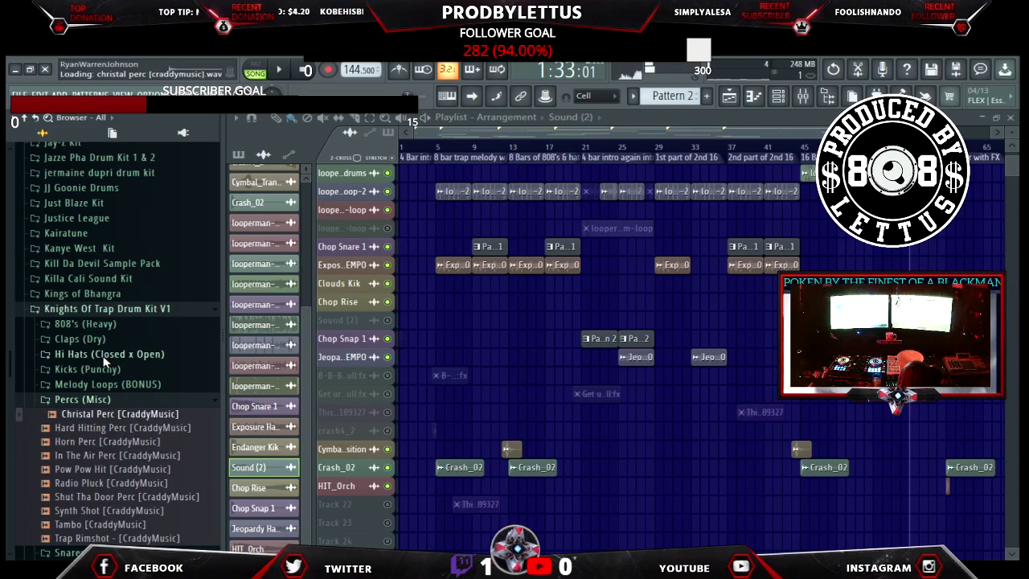
pyautogui.press('Up')
pyautogui.press('Left')
# Collapse Knights Of Trap Drum Kit V1 and look through the drum kits below it down to LD Vol #1.
pyautogui.press('Up')
pyautogui.press('Up')
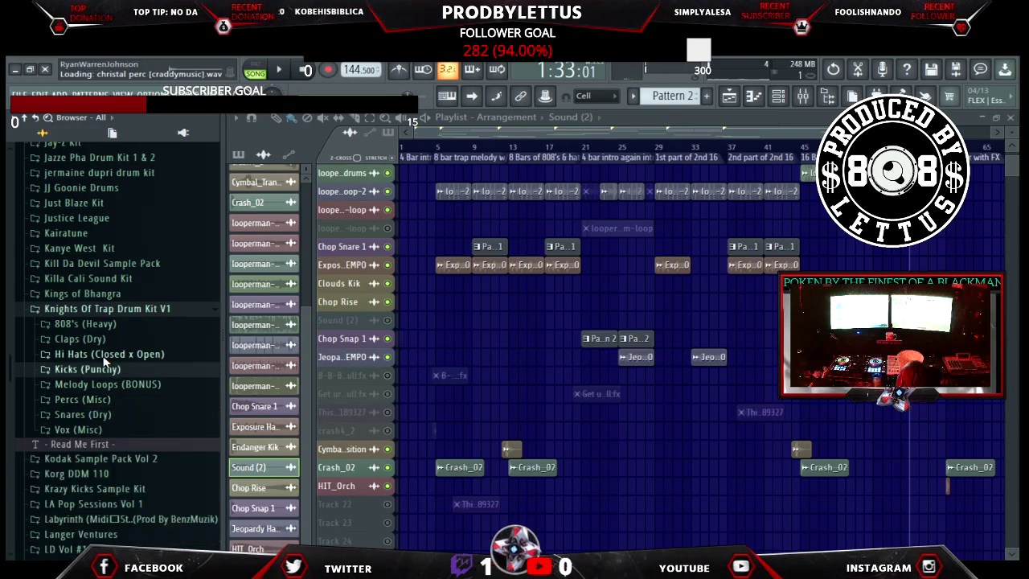
pyautogui.press('Down')
pyautogui.press('Down')
pyautogui.press('Down')
pyautogui.press('Down')
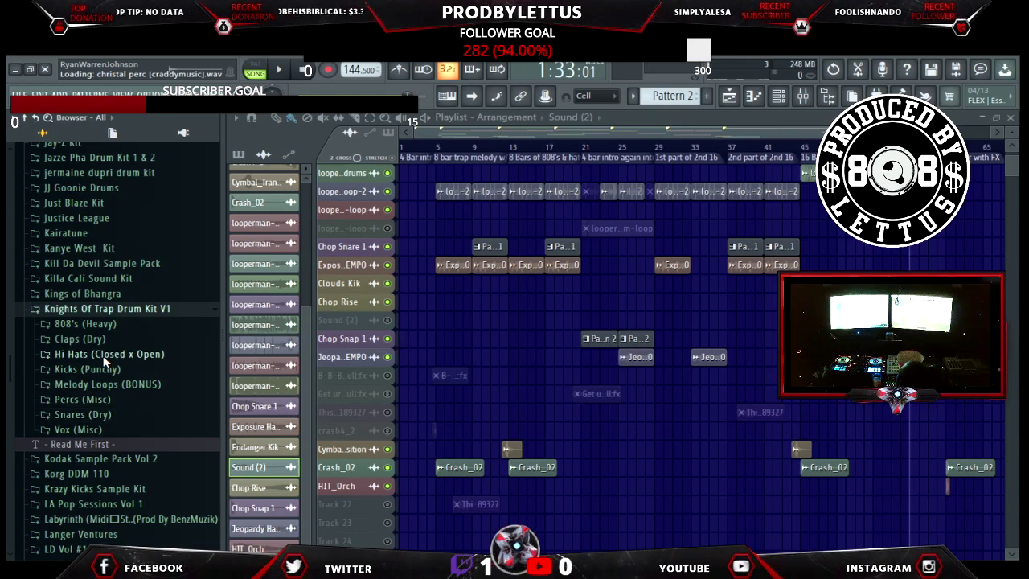
pyautogui.press('Left')
pyautogui.press('Down')
pyautogui.press('Down')
pyautogui.press('Down')
pyautogui.press('Down')
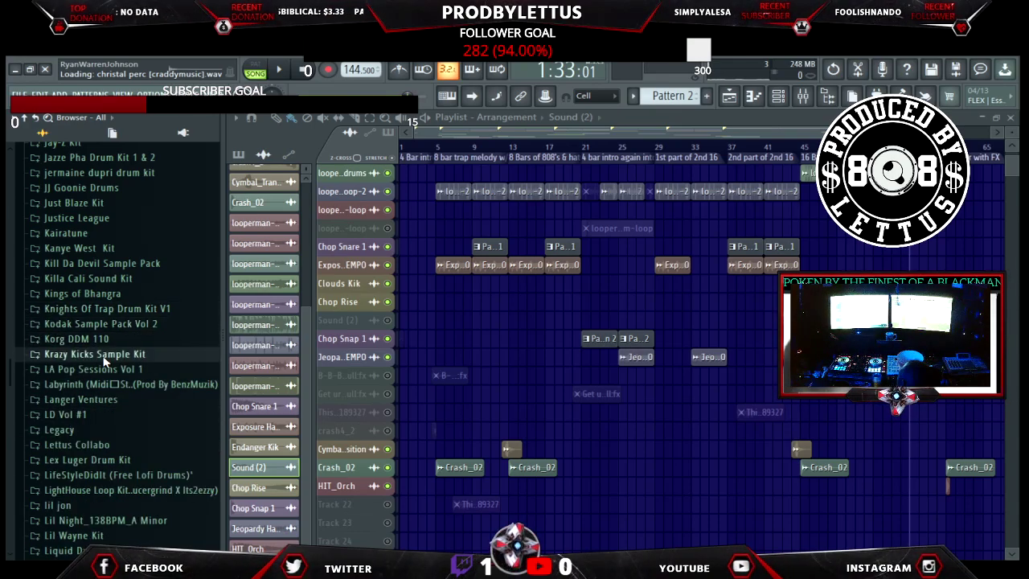
pyautogui.press('Down')
pyautogui.press('Down')
pyautogui.press('Down')
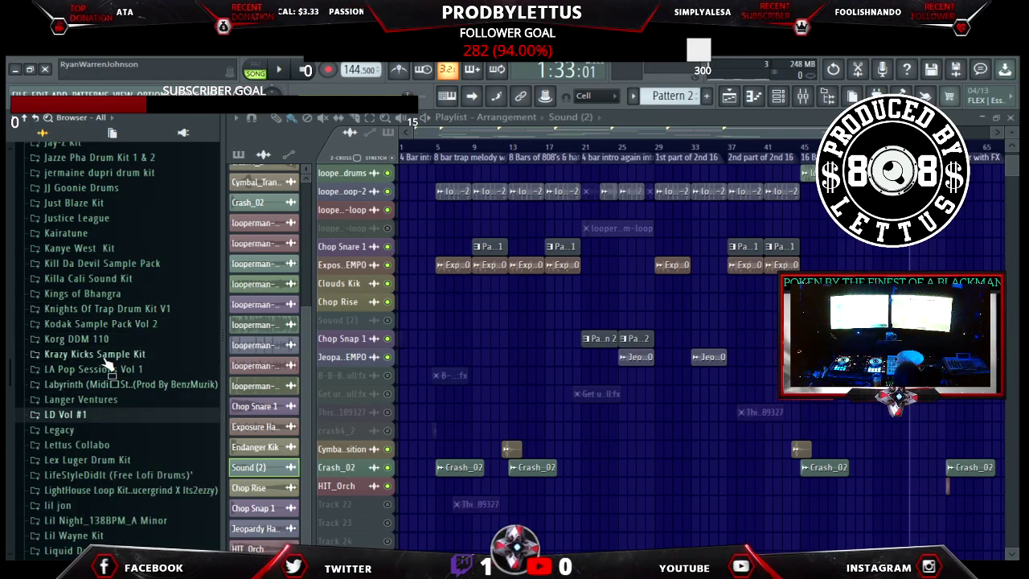
# Start song playback and shrink the browser away to widen the playlist.
pyautogui.press('space')
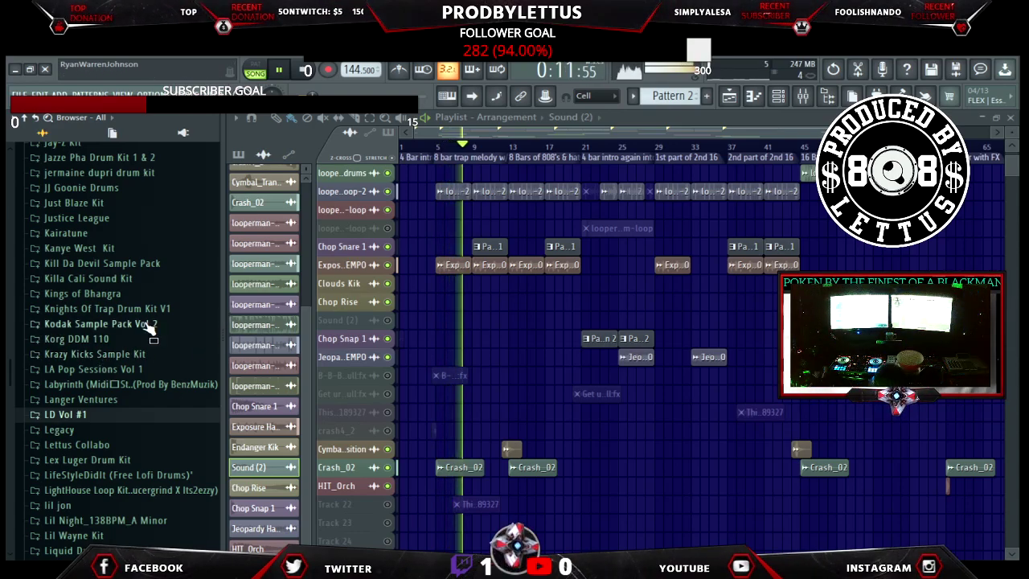
pyautogui.moveTo(222, 365); pyautogui.dragTo(10, 367)
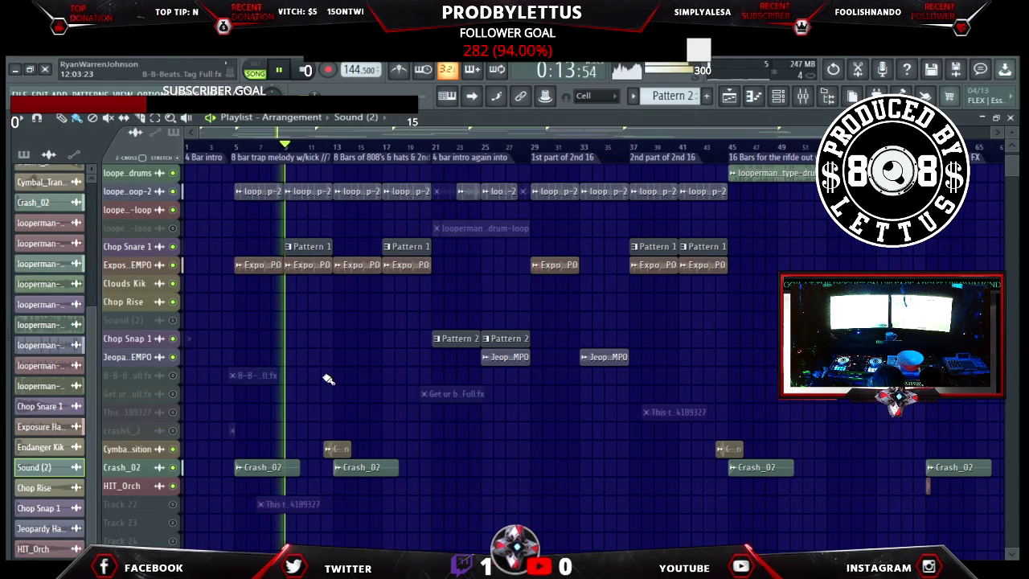
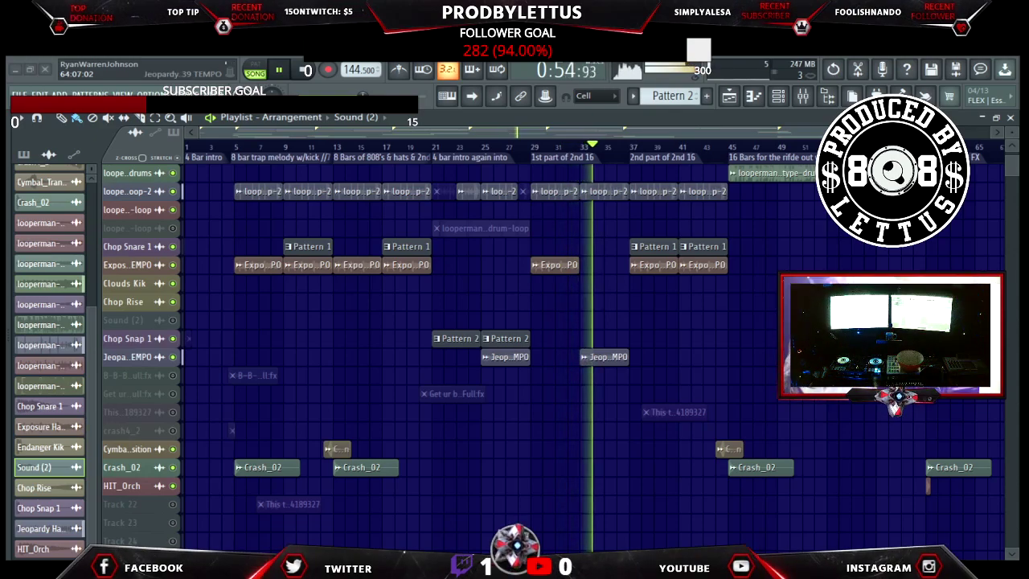
# Move the young-sizzle-type-drums clips on their playlist track so they start at bars 29 and 37.
pyautogui.click(629, 173)
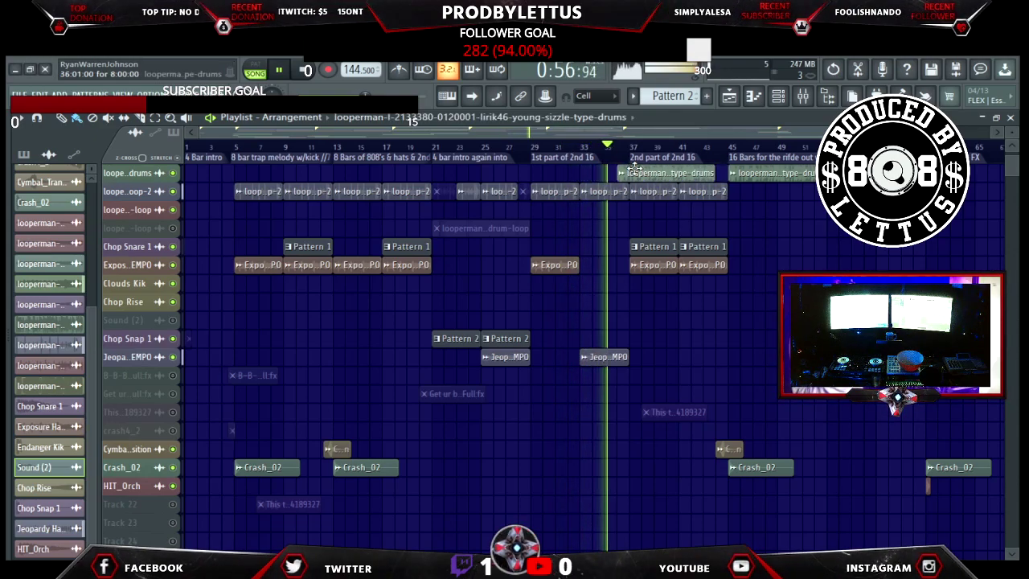
pyautogui.moveTo(631, 171); pyautogui.dragTo(653, 171)
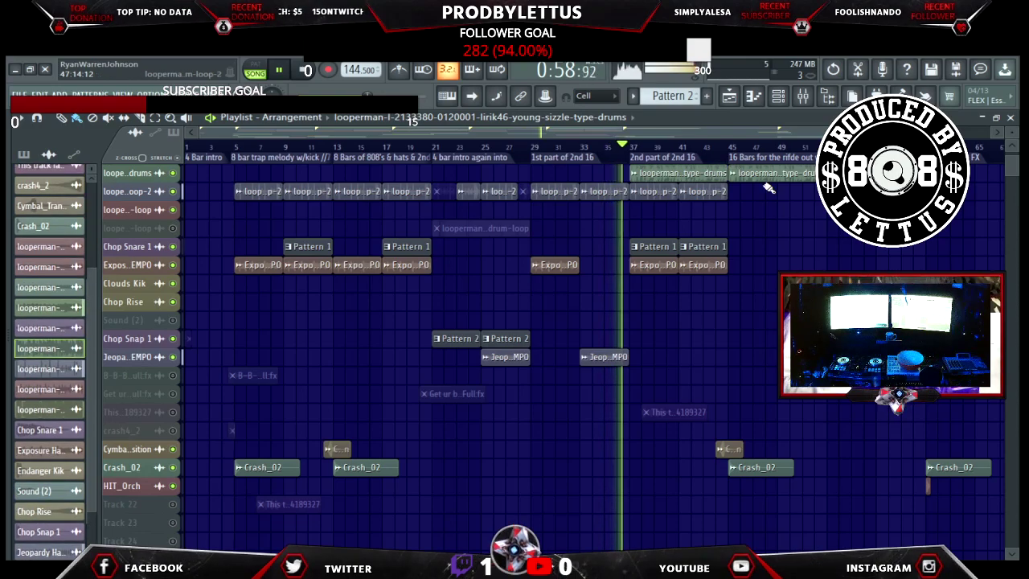
pyautogui.moveTo(770, 170); pyautogui.dragTo(751, 193)
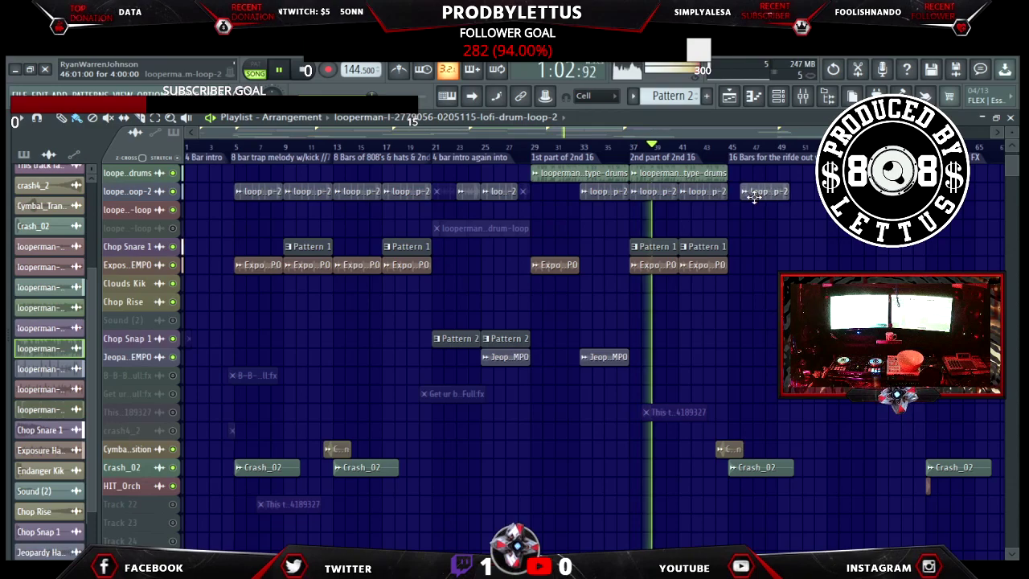
# Clear the lofi-drum-loop-2 clips from bars 29 to 45 and have them fill bars 45 to 61 instead.
pyautogui.moveTo(603, 191); pyautogui.dragTo(825, 191)
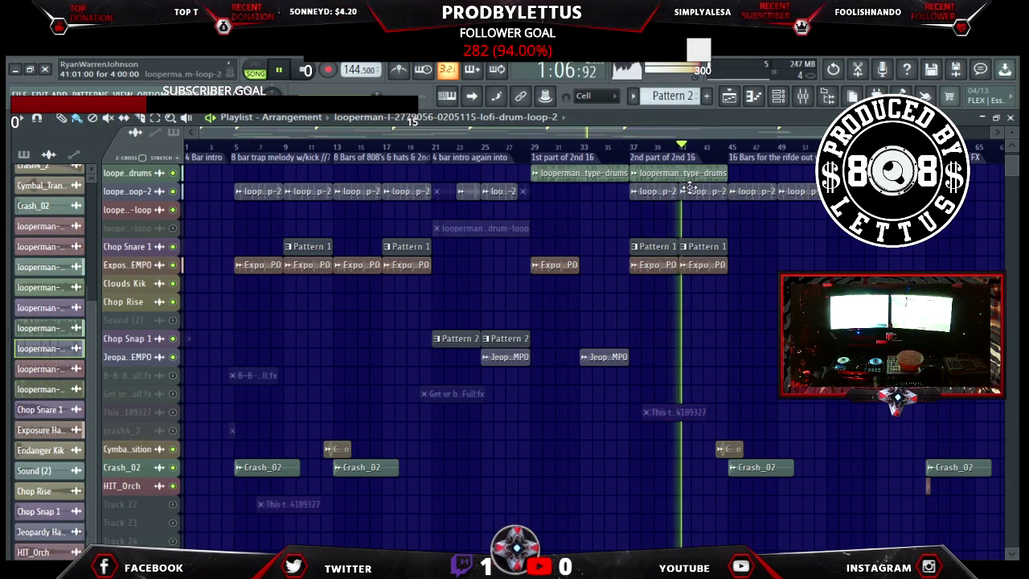
pyautogui.moveTo(688, 192); pyautogui.dragTo(699, 189)
pyautogui.rightClick(700, 191)
pyautogui.rightClick(651, 191)
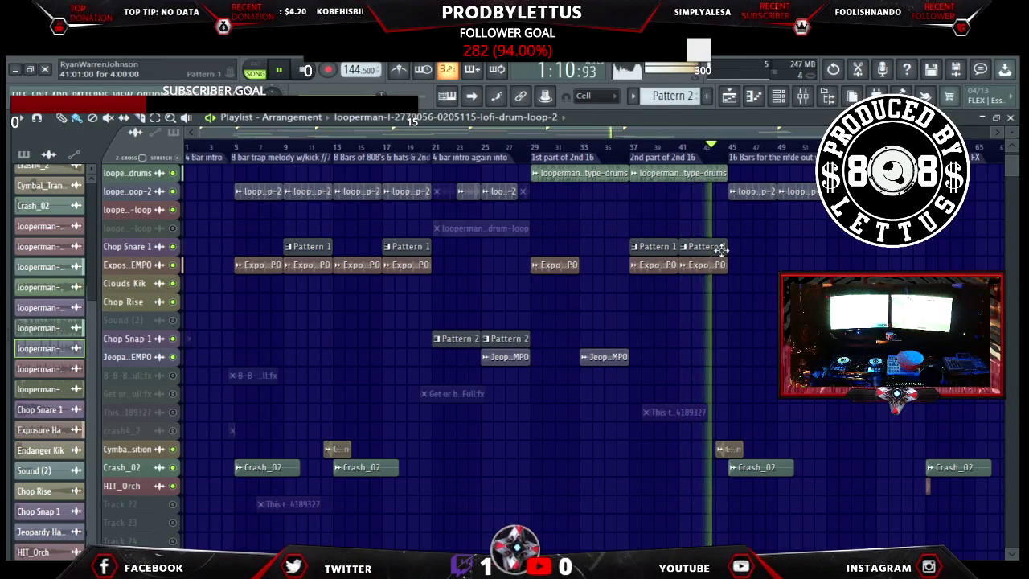
# Move the later Pattern 1 clips to bars 53 and 57 and the later Exposure Hat clips to bars 45, 49 and 57.
pyautogui.moveTo(707, 247); pyautogui.dragTo(904, 247)
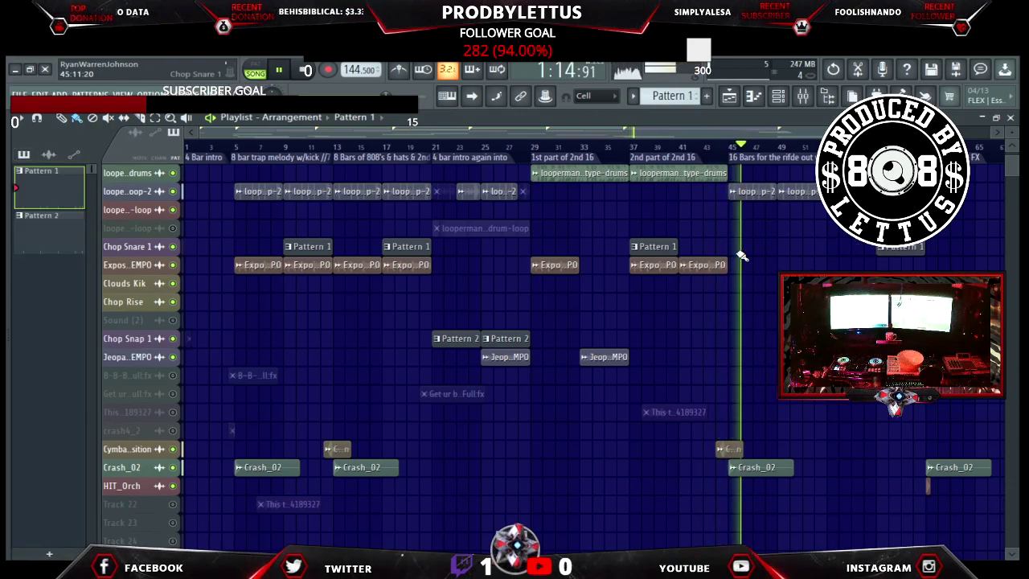
pyautogui.moveTo(700, 271); pyautogui.dragTo(896, 266)
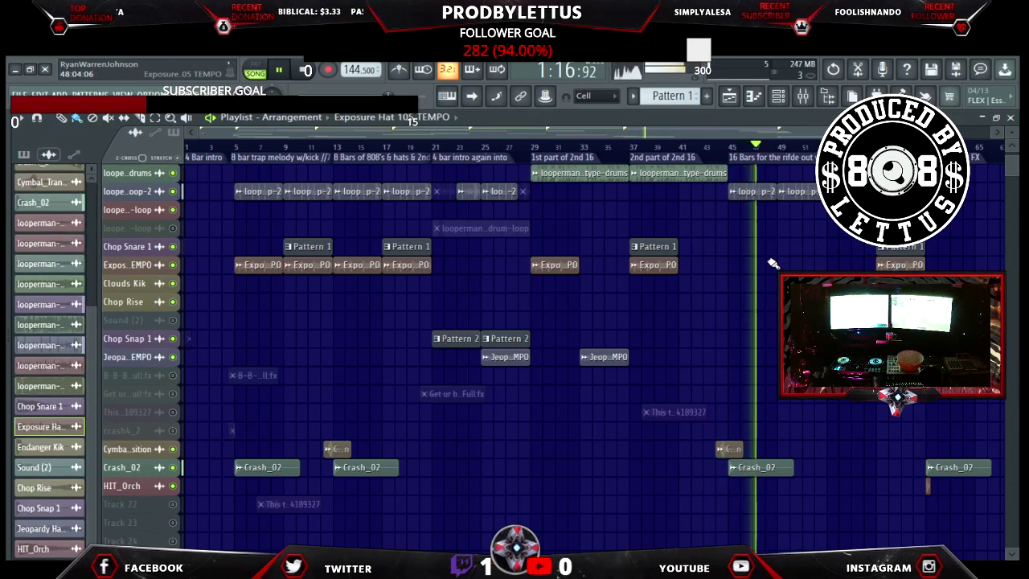
pyautogui.click(661, 245)
pyautogui.moveTo(839, 247); pyautogui.dragTo(852, 247)
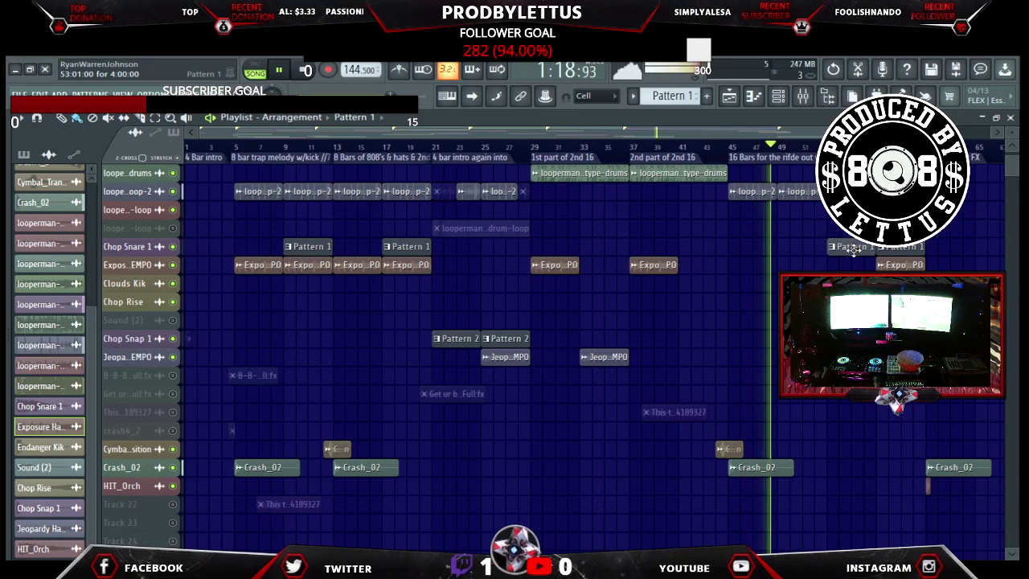
pyautogui.moveTo(675, 264); pyautogui.dragTo(822, 264)
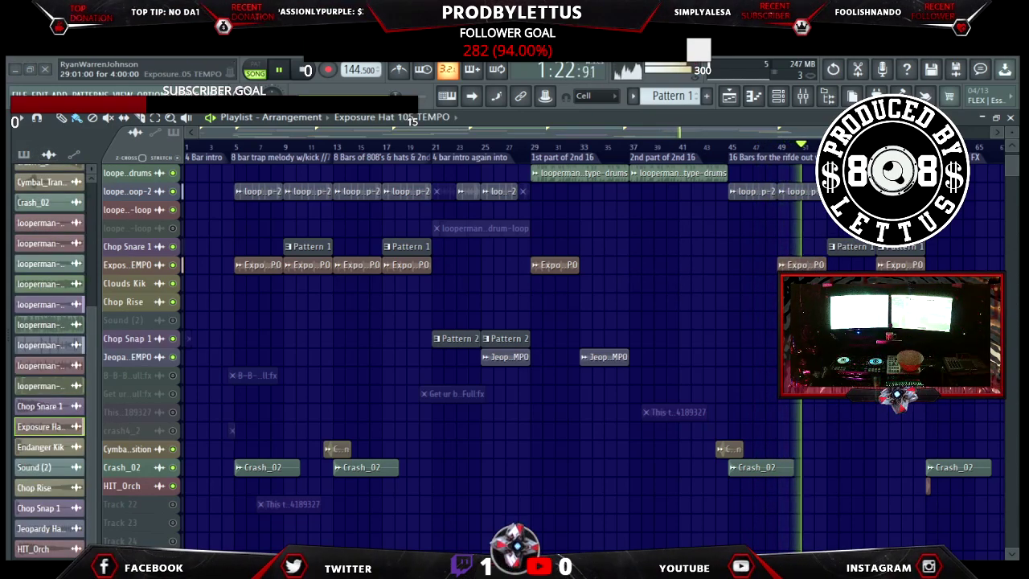
pyautogui.moveTo(545, 265); pyautogui.dragTo(743, 274)
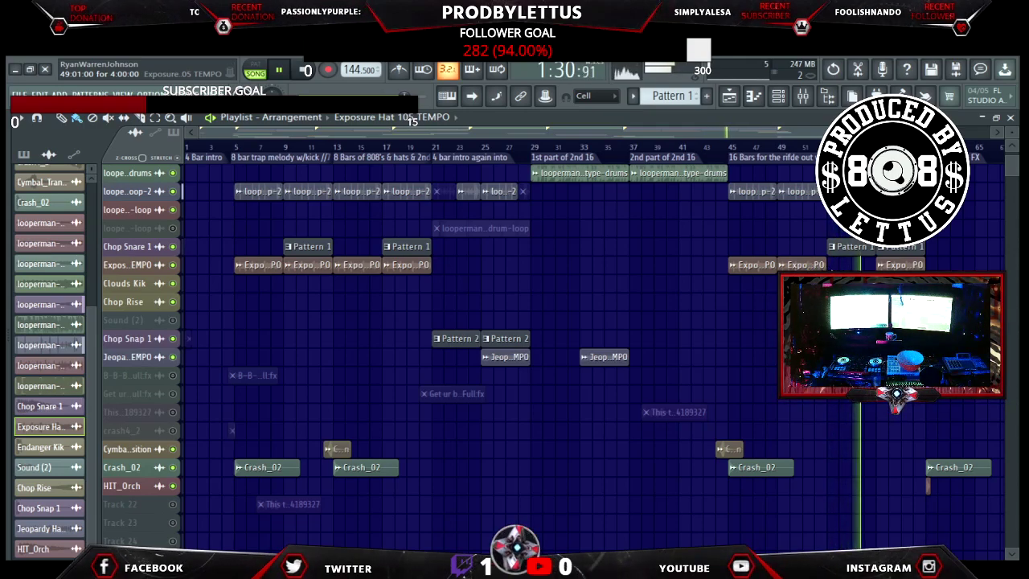
pyautogui.scroll(3, 551, 329)
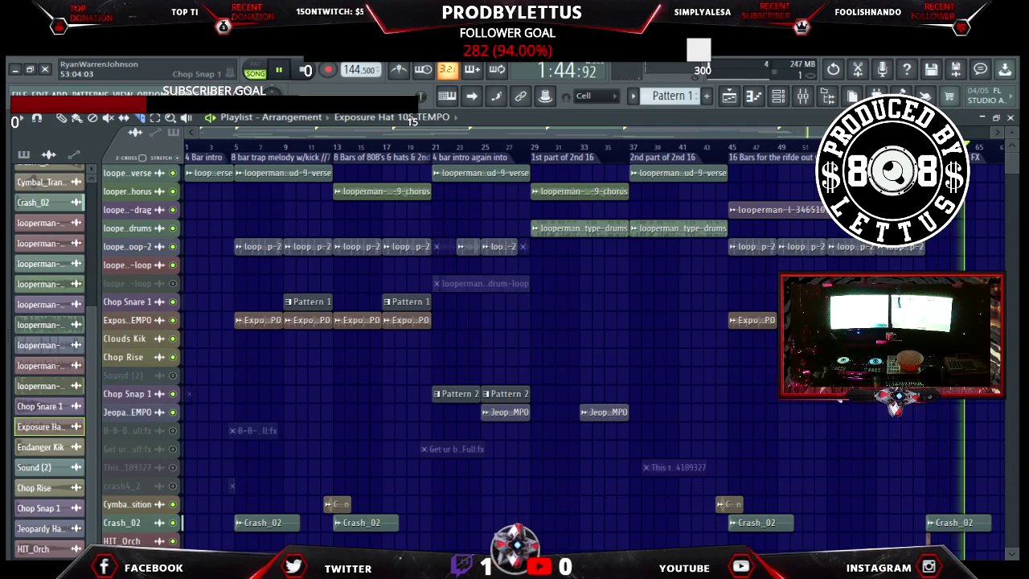
pyautogui.click(109, 117)
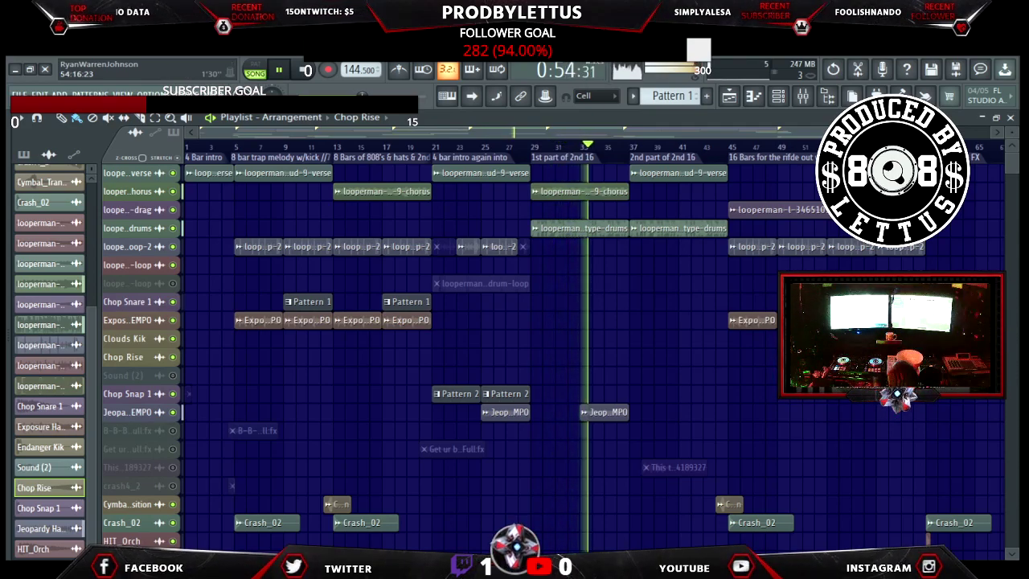
# Open the channel rack, set its channel filter to All and look through the listed channels.
pyautogui.click(778, 97)
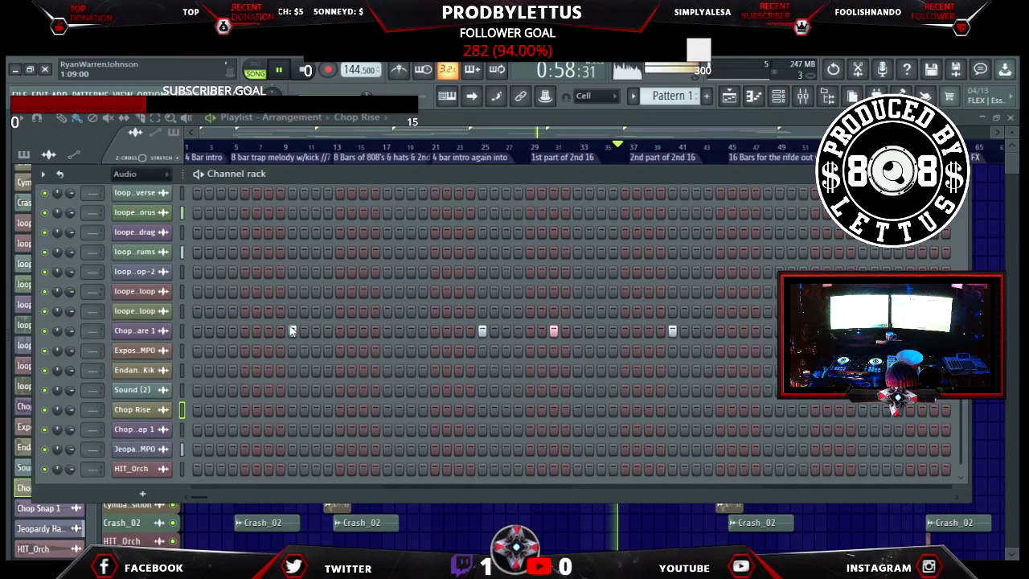
pyautogui.scroll(4, 292, 331)
pyautogui.click(167, 177)
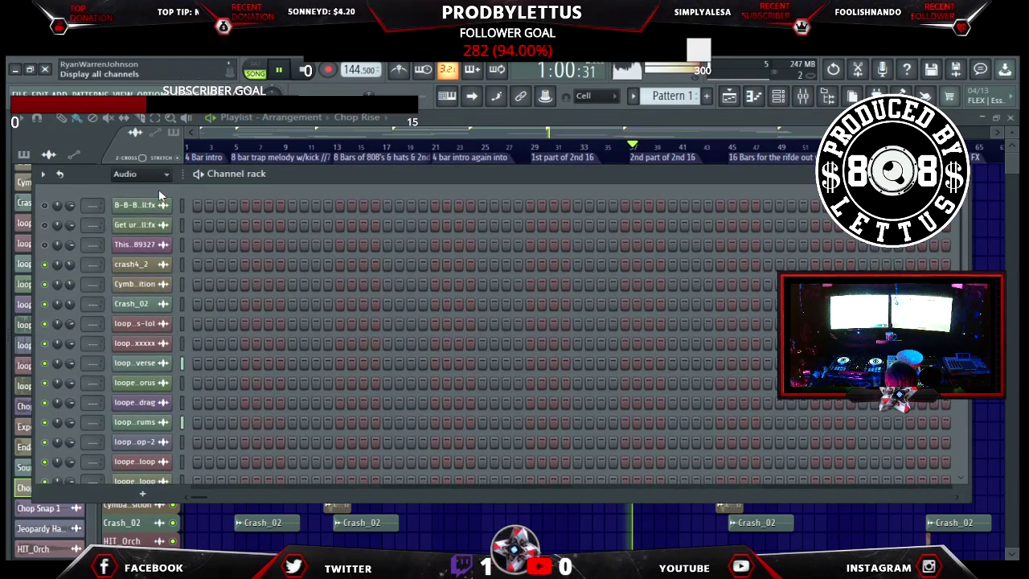
pyautogui.click(165, 214)
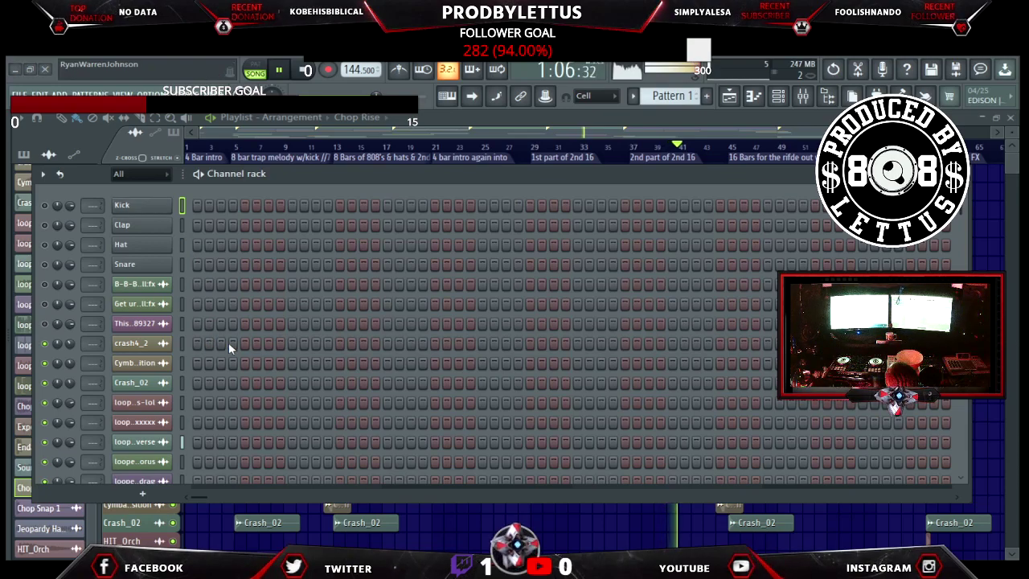
pyautogui.scroll(-1, 121, 249)
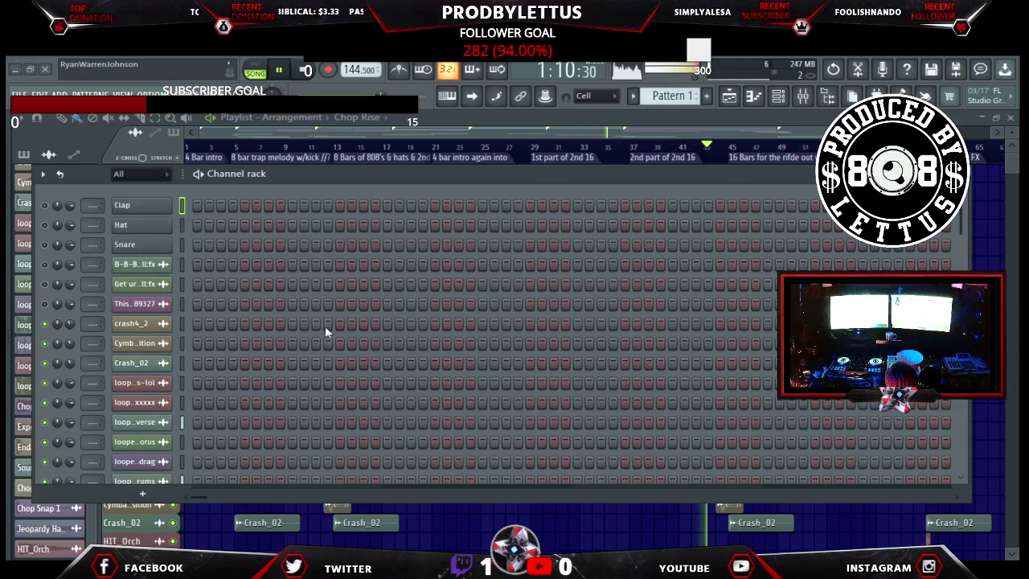
pyautogui.scroll(-1, 488, 329)
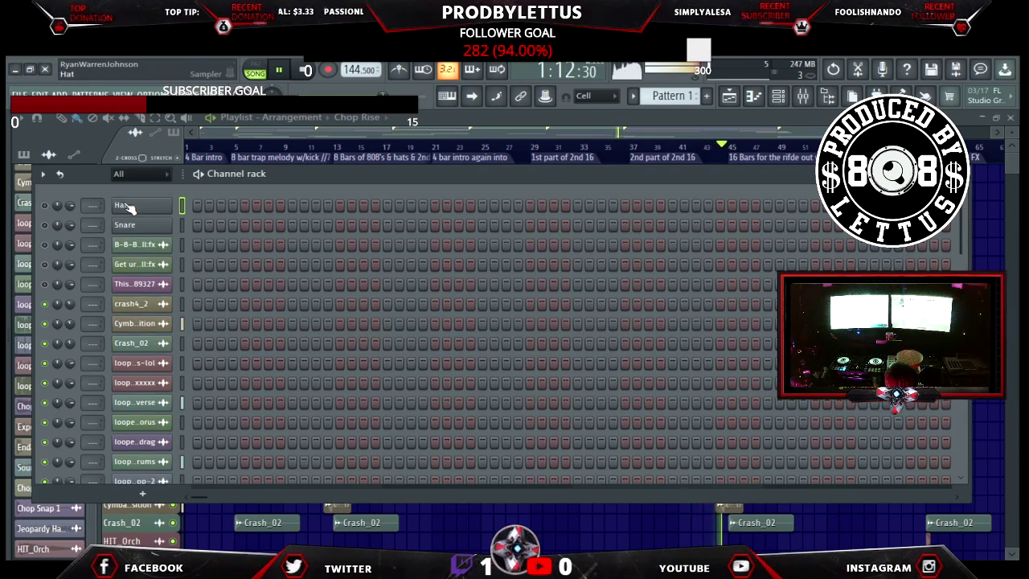
pyautogui.scroll(-1, 259, 340)
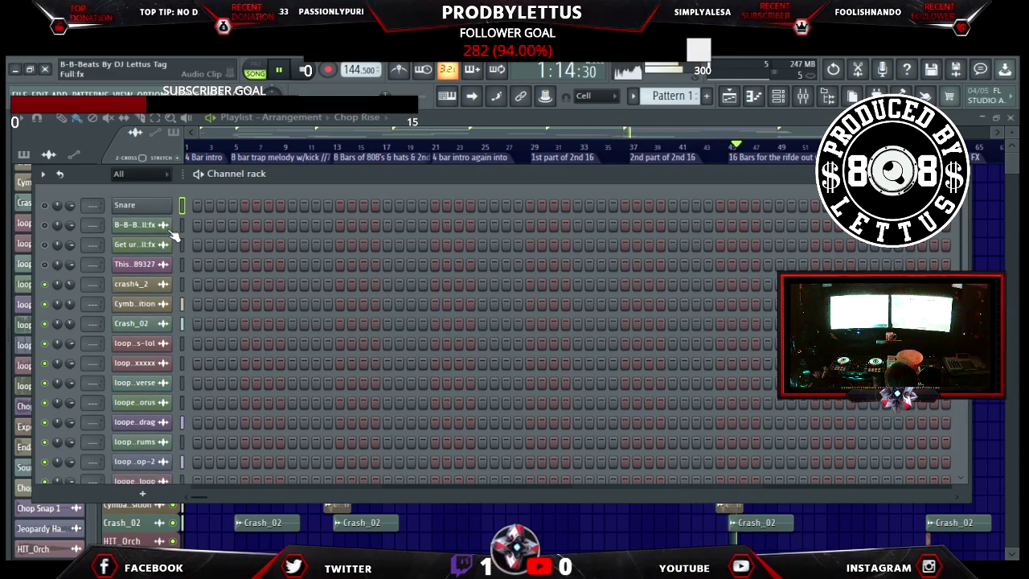
pyautogui.scroll(-1, 243, 343)
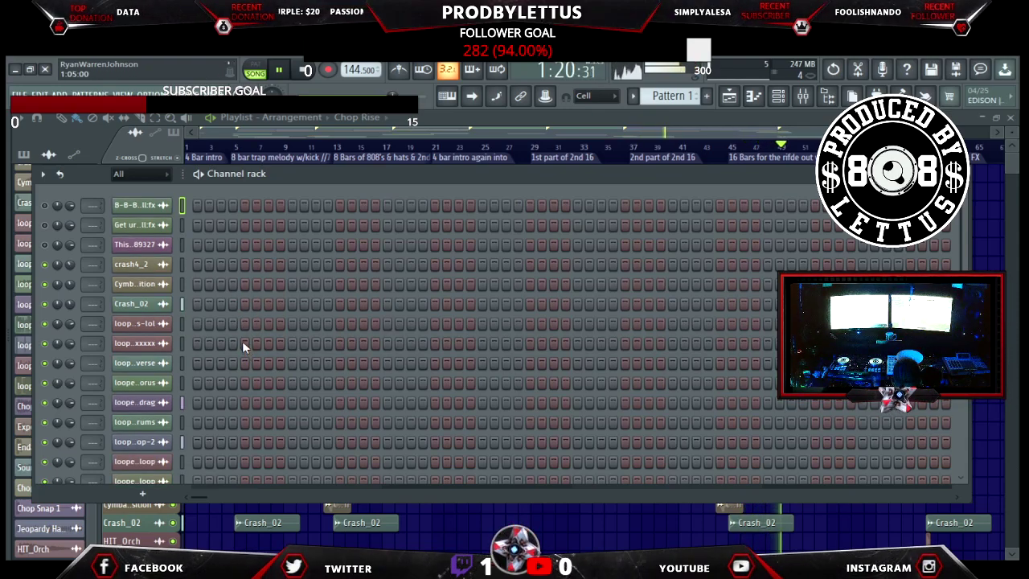
pyautogui.click(183, 324)
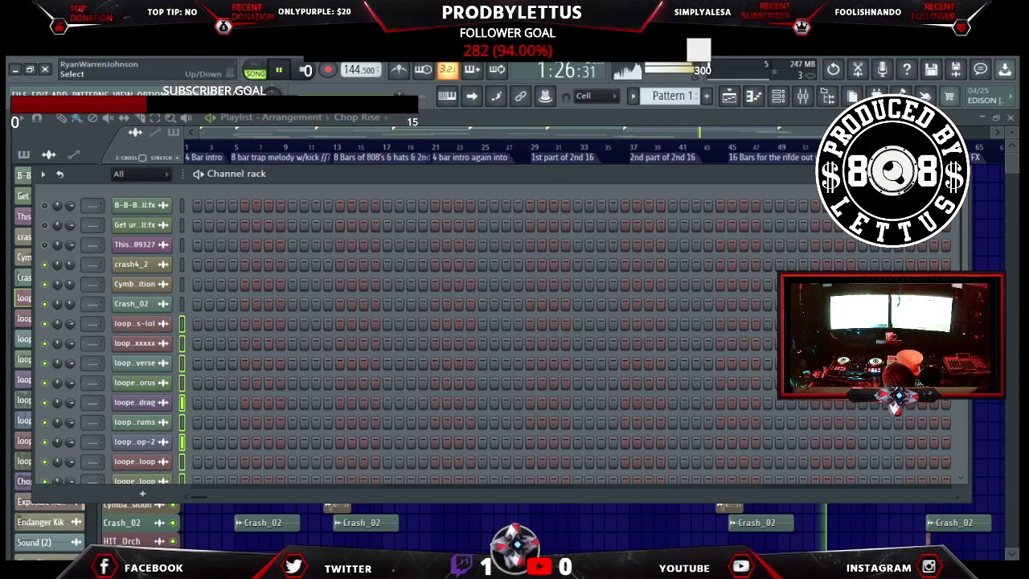
pyautogui.scroll(-3, 306, 406)
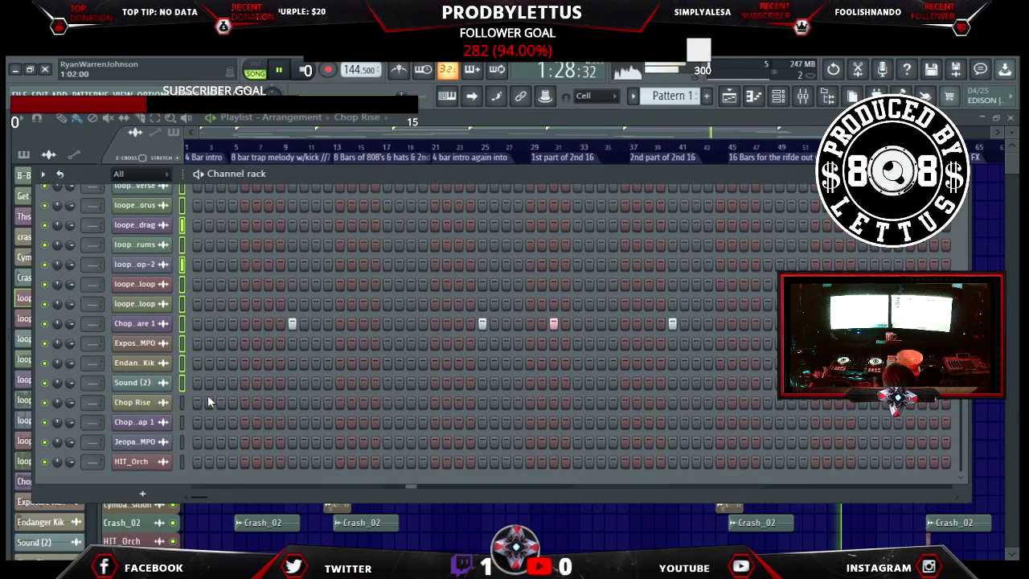
pyautogui.moveTo(183, 402); pyautogui.dragTo(182, 472)
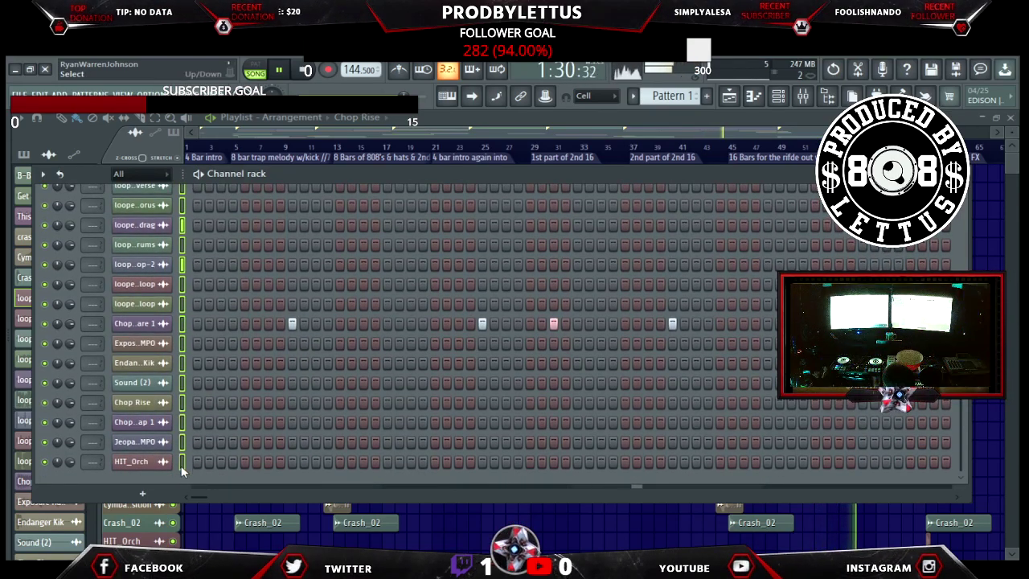
pyautogui.scroll(2, 174, 455)
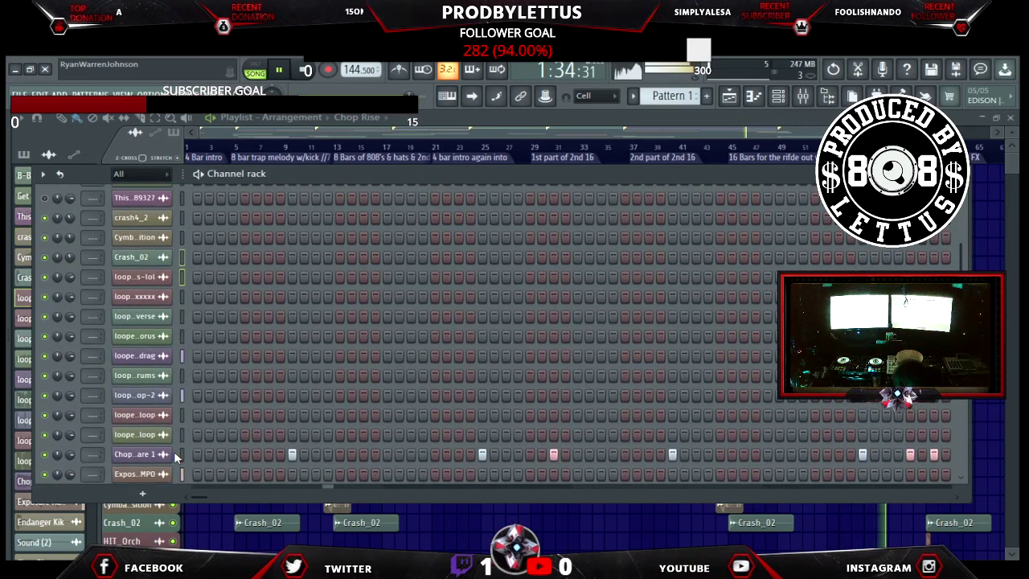
pyautogui.scroll(-2, 174, 451)
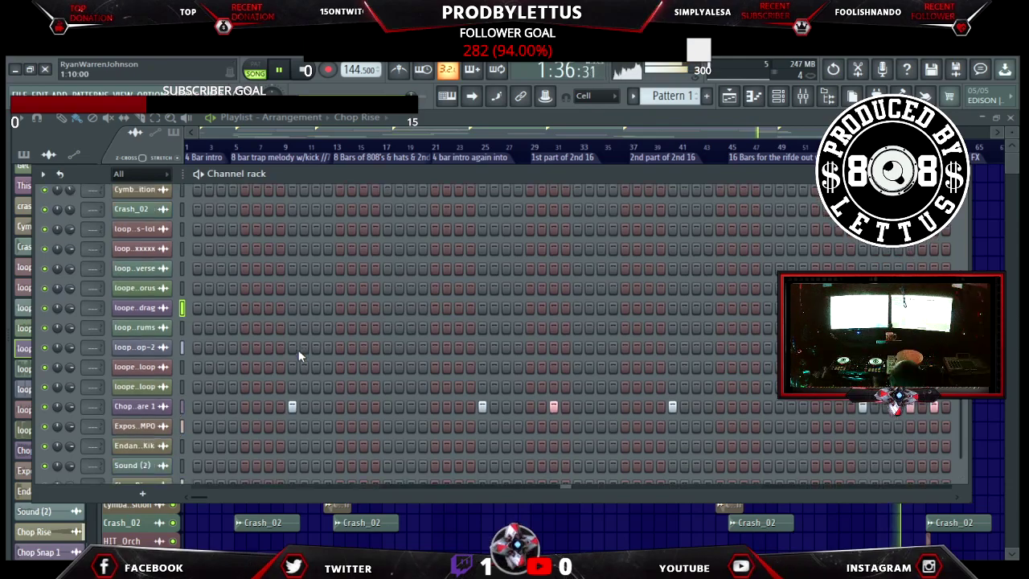
pyautogui.scroll(2, 225, 256)
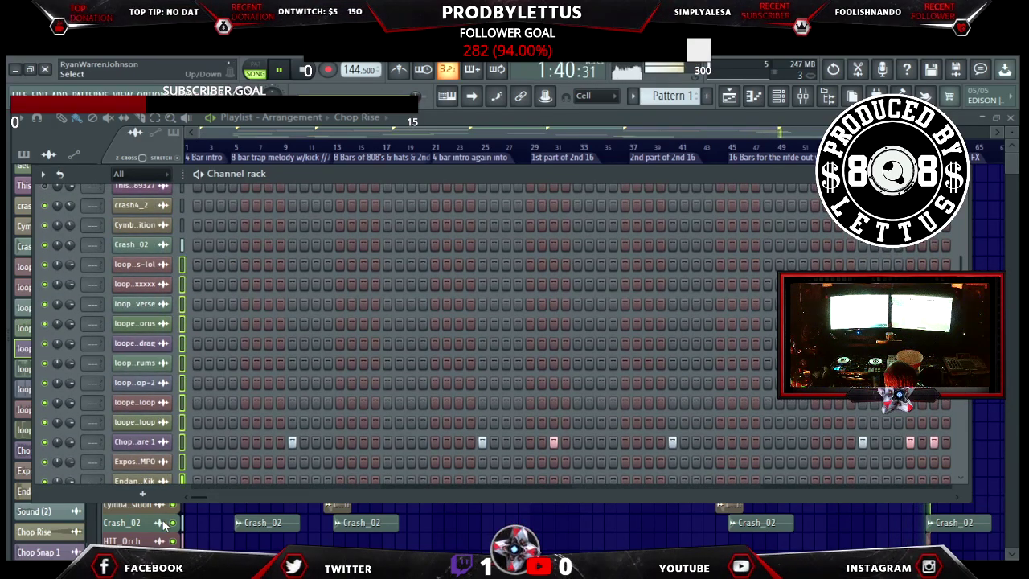
pyautogui.click(199, 494)
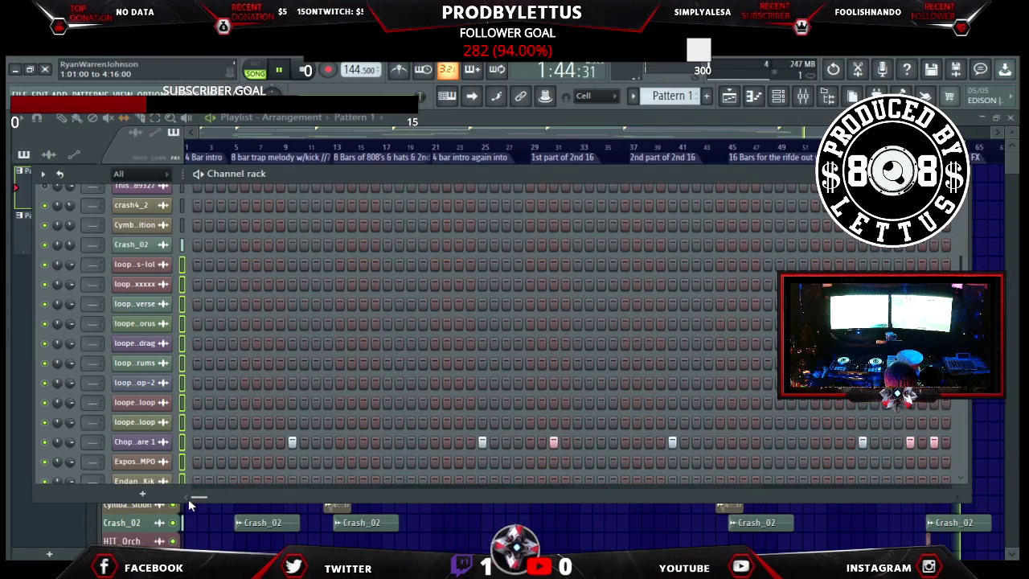
pyautogui.scroll(-2, 185, 457)
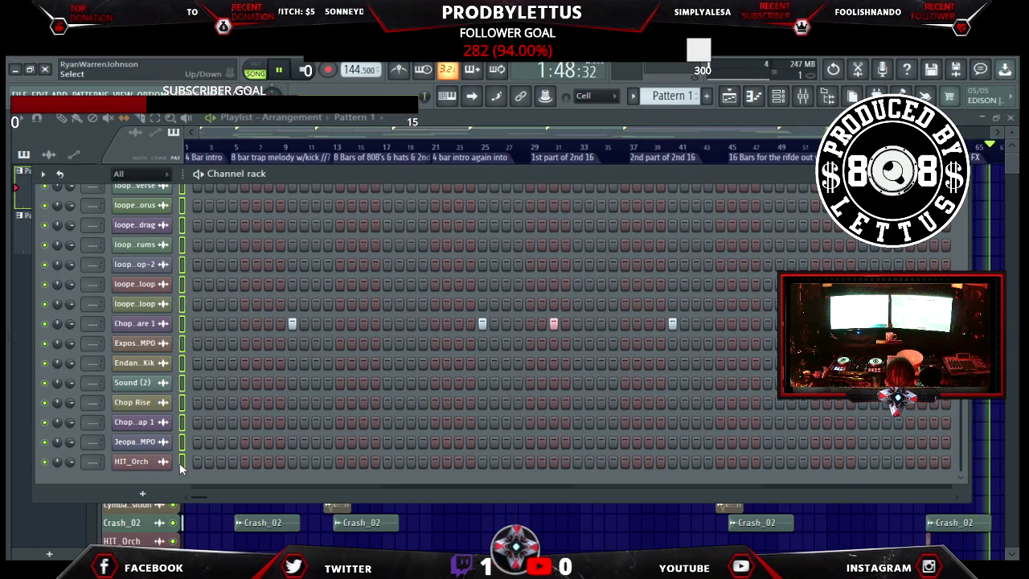
pyautogui.scroll(3, 180, 462)
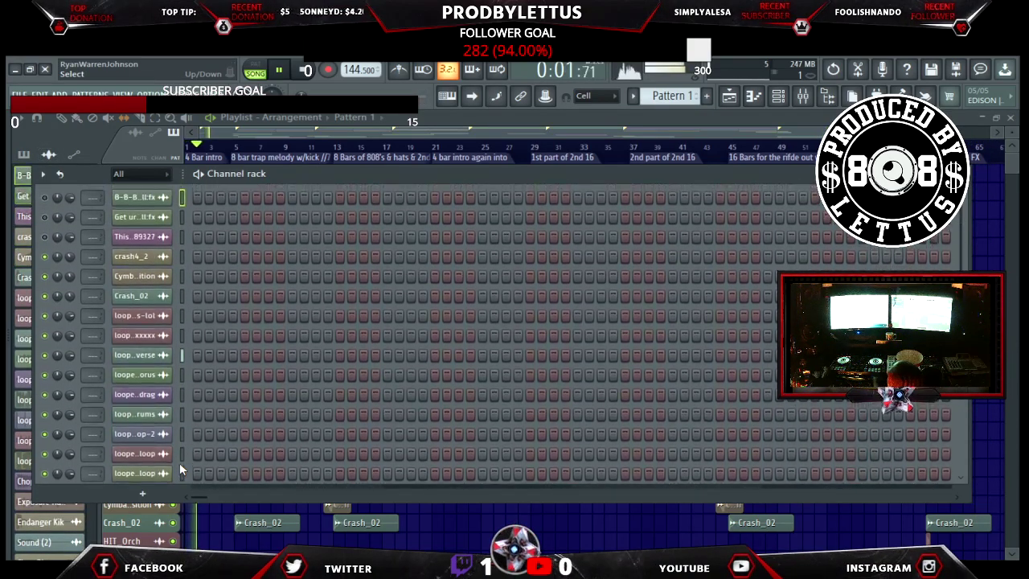
pyautogui.scroll(-2, 179, 462)
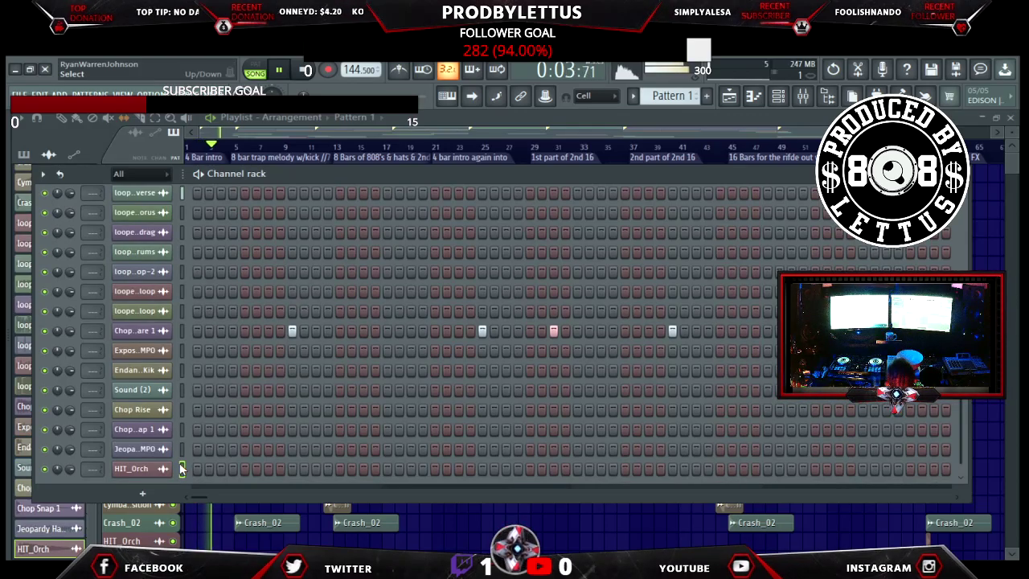
pyautogui.scroll(-1, 359, 363)
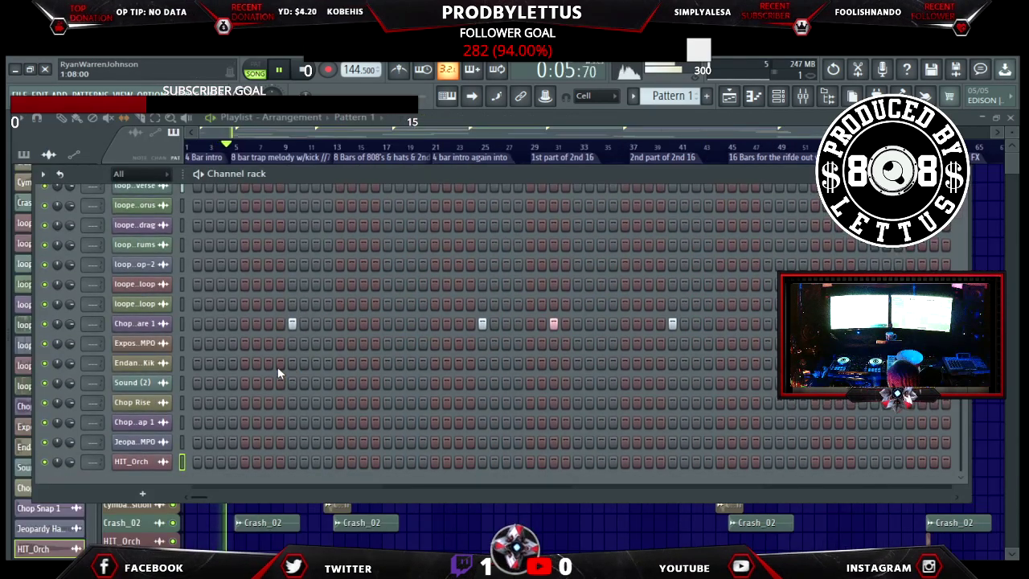
# Select the channels from the first looperman loop through HIT_Orch and move them above the vocal tag, cymbal and crash channels.
pyautogui.scroll(3, 186, 294)
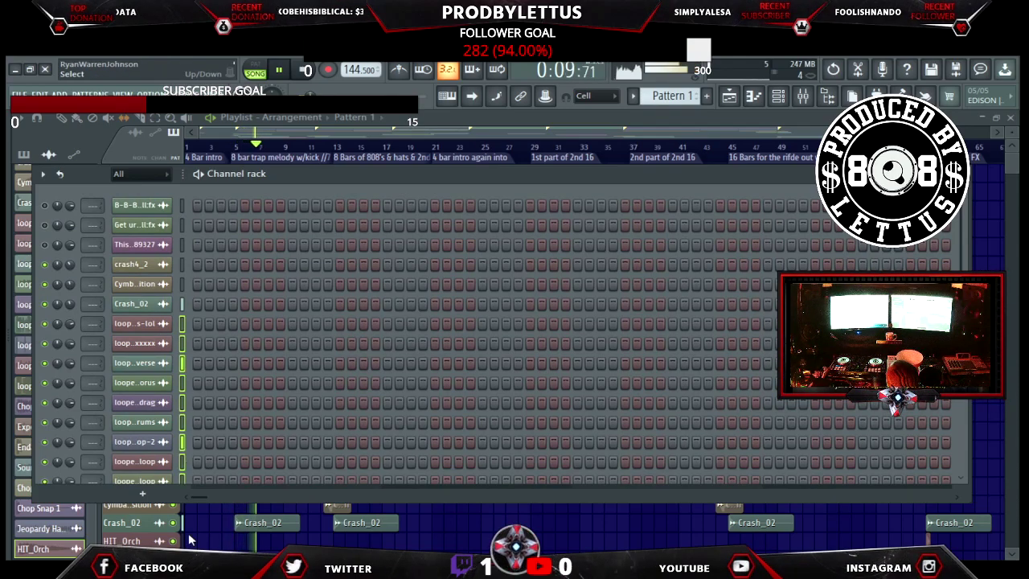
pyautogui.scroll(-3, 213, 479)
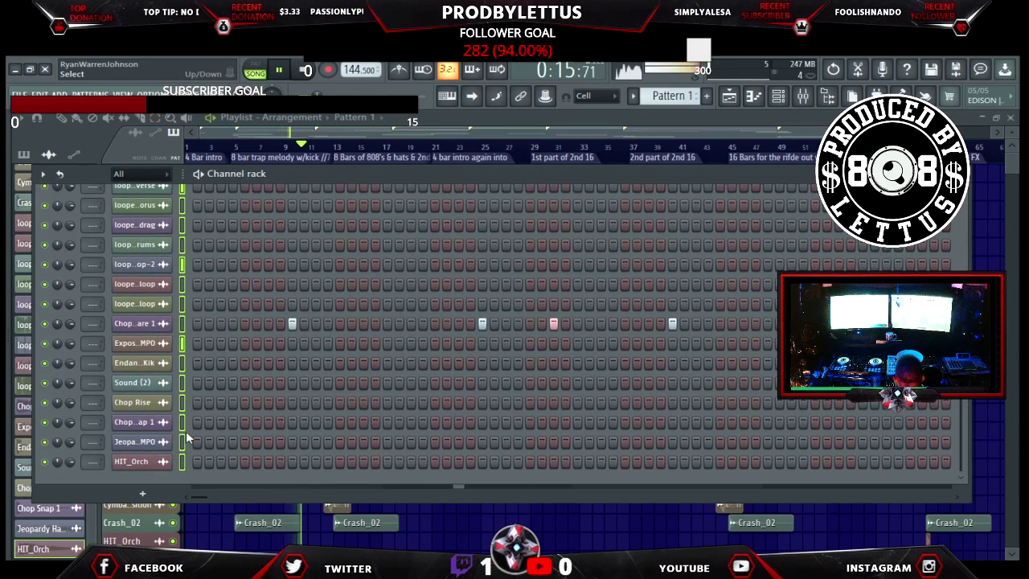
pyautogui.scroll(-1, 186, 435)
pyautogui.scroll(-3, 186, 431)
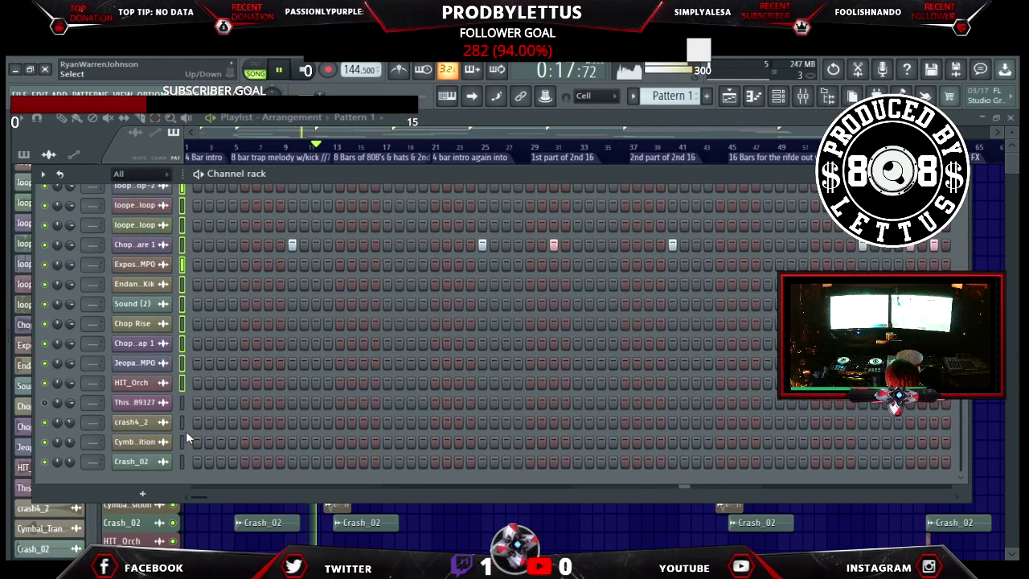
pyautogui.scroll(9, 234, 402)
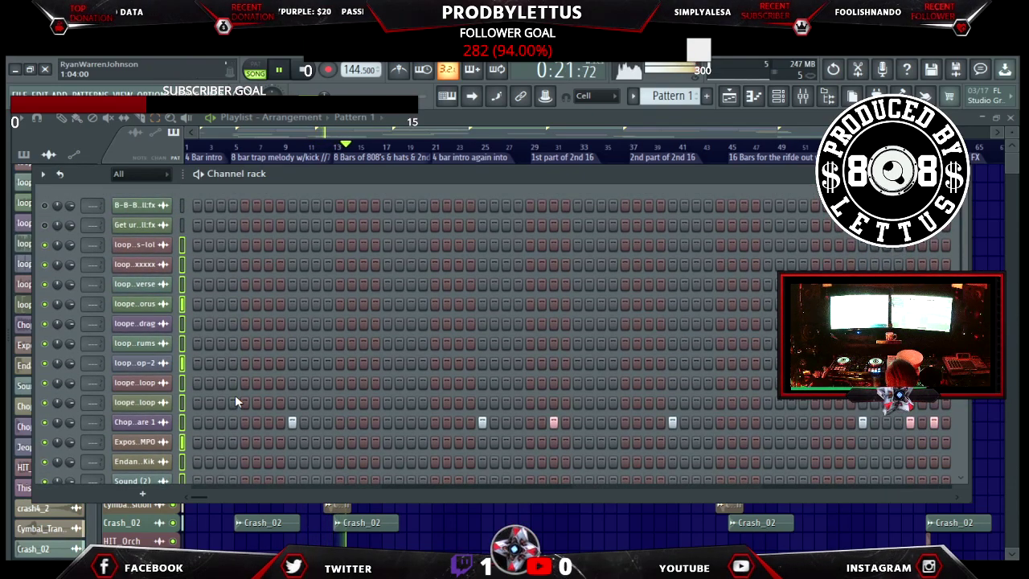
pyautogui.scroll(-2, 236, 402)
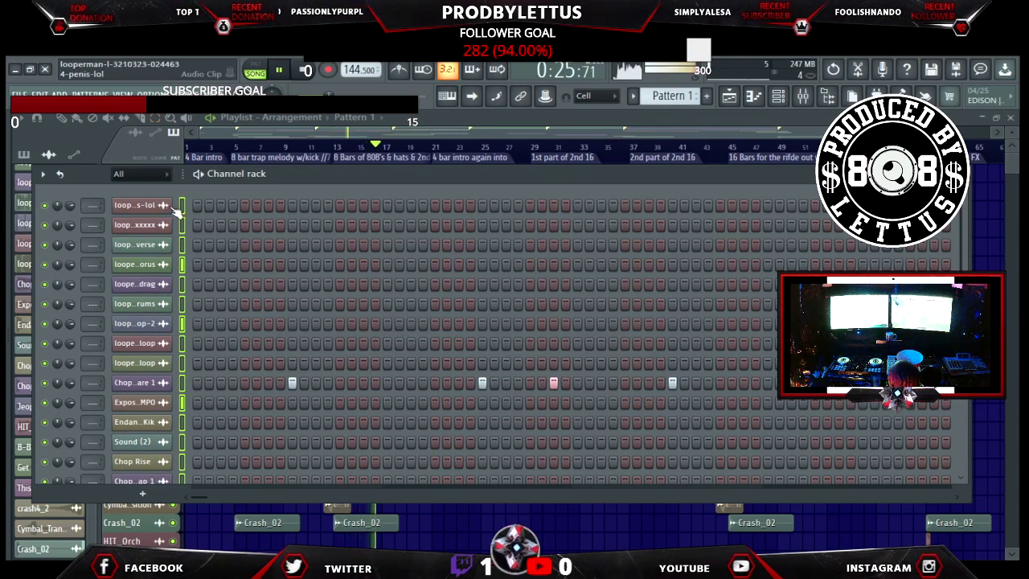
# Open the mixer and link the selected channels to consecutive mixer tracks starting at Insert 1.
pyautogui.click(801, 95)
pyautogui.click(278, 231)
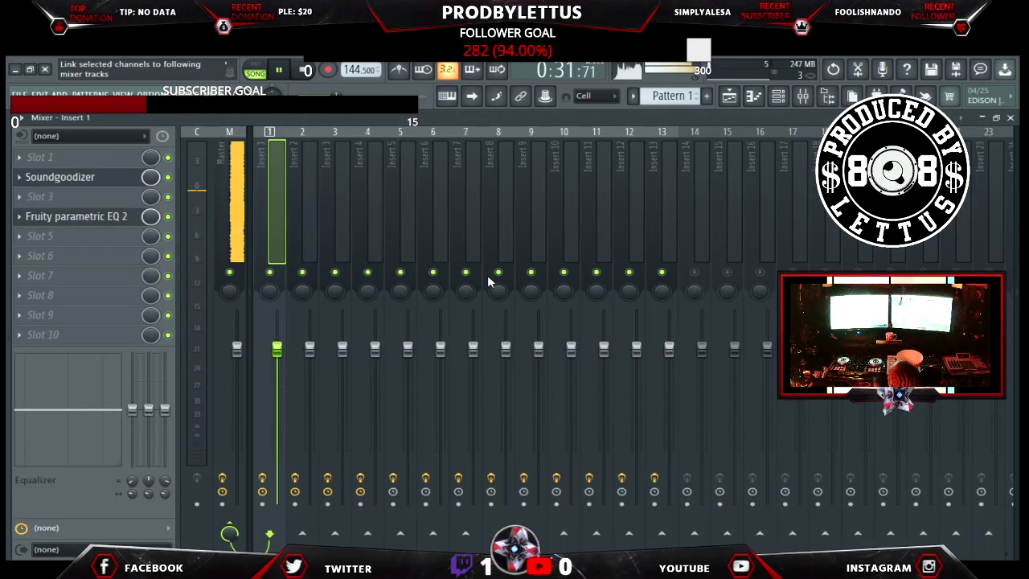
pyautogui.hotkey('ctrl', 'shift', 'l')
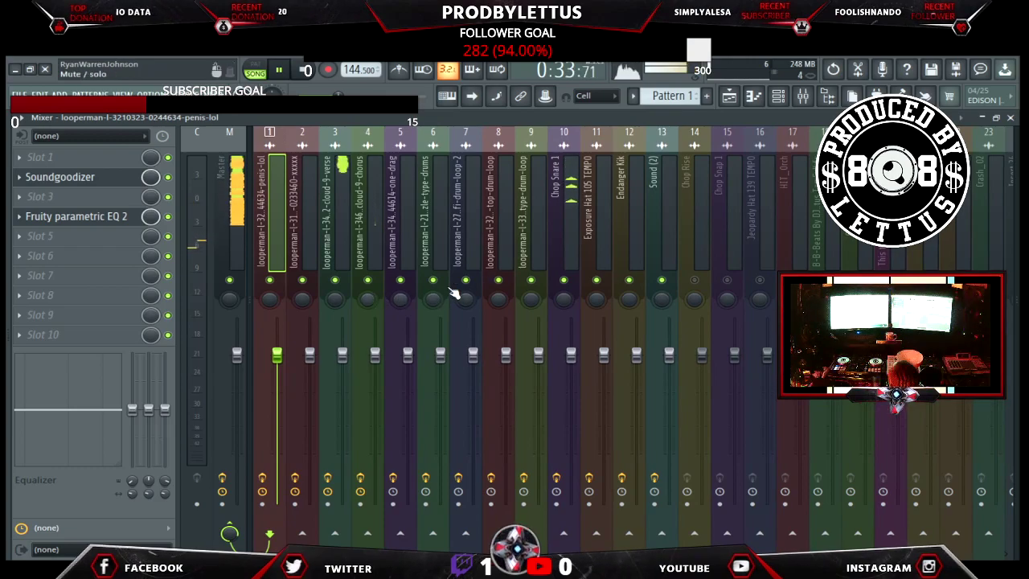
# Unmute the Chop Rise, Chop Snap 1, Jeopardy Hat 139 TEMPO and HIT_Orch mixer tracks and check the remaining linked tracks.
pyautogui.click(694, 280)
pyautogui.click(726, 280)
pyautogui.click(759, 280)
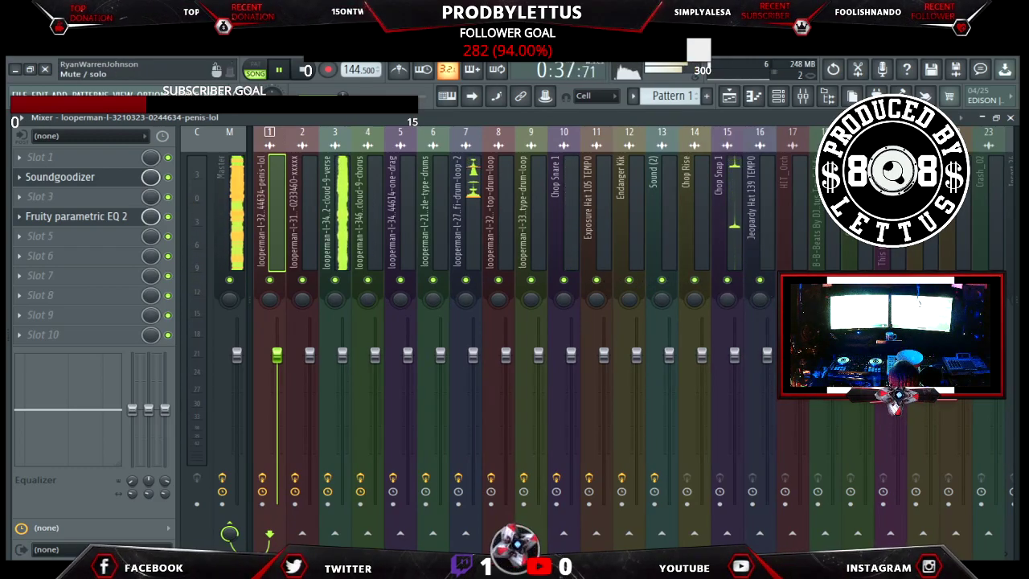
pyautogui.click(793, 280)
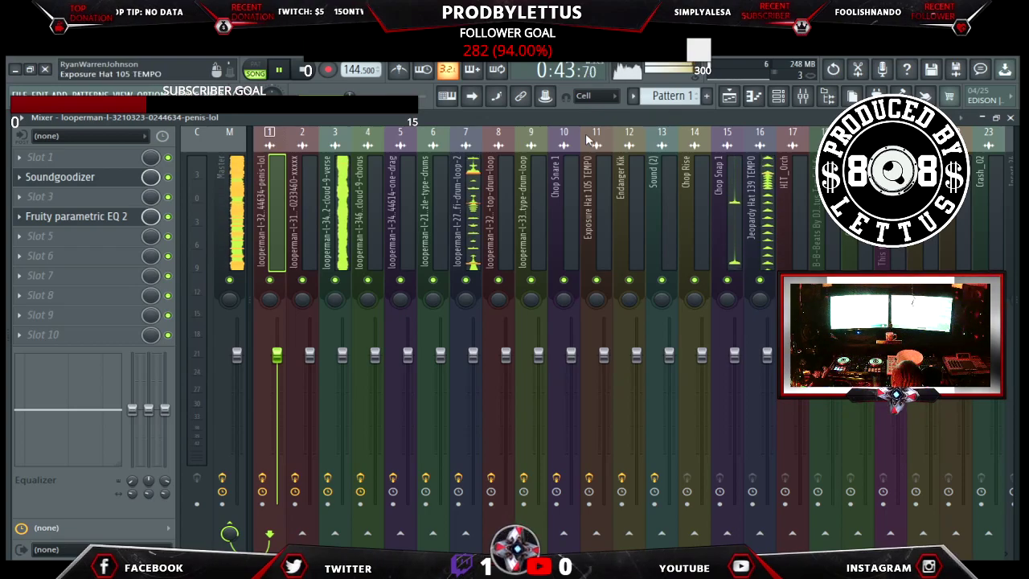
pyautogui.hscroll(1, 596, 139)
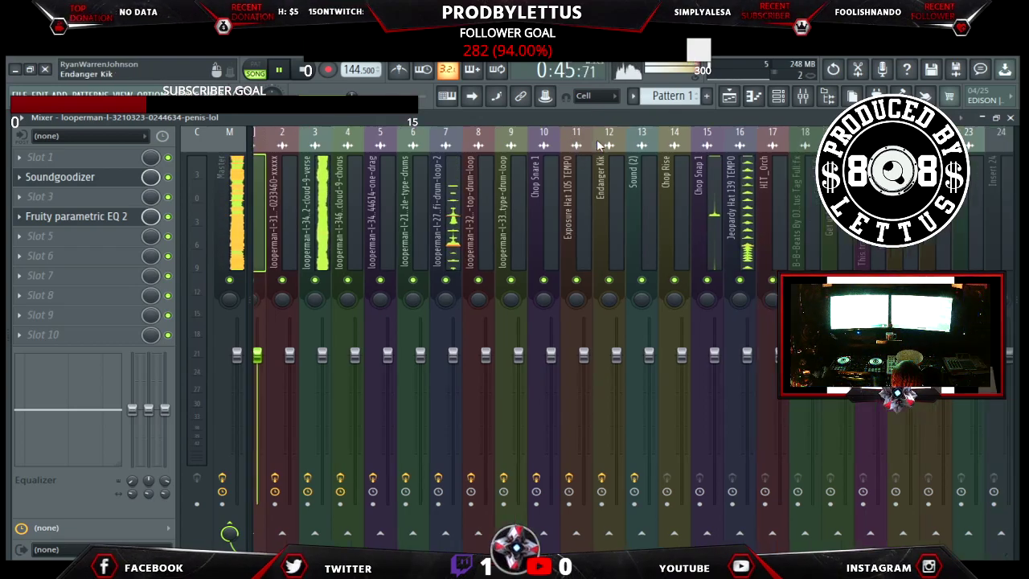
pyautogui.hscroll(4, 597, 140)
pyautogui.hscroll(-4, 596, 145)
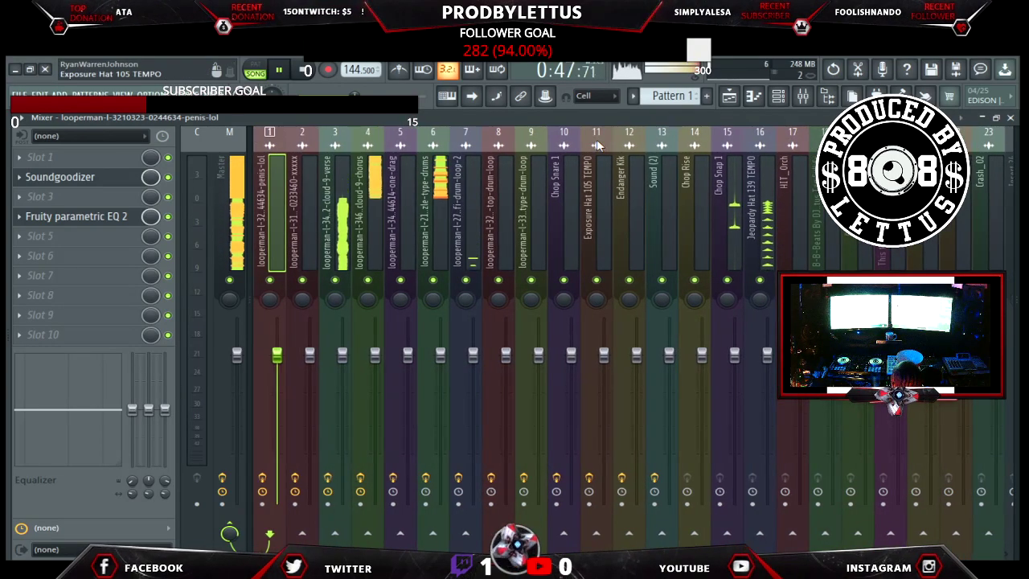
# Solo the cloud-9-chorus and young-sizzle-type-drums mixer tracks in turn, leaving both on with the other tracks muted.
pyautogui.click(434, 280)
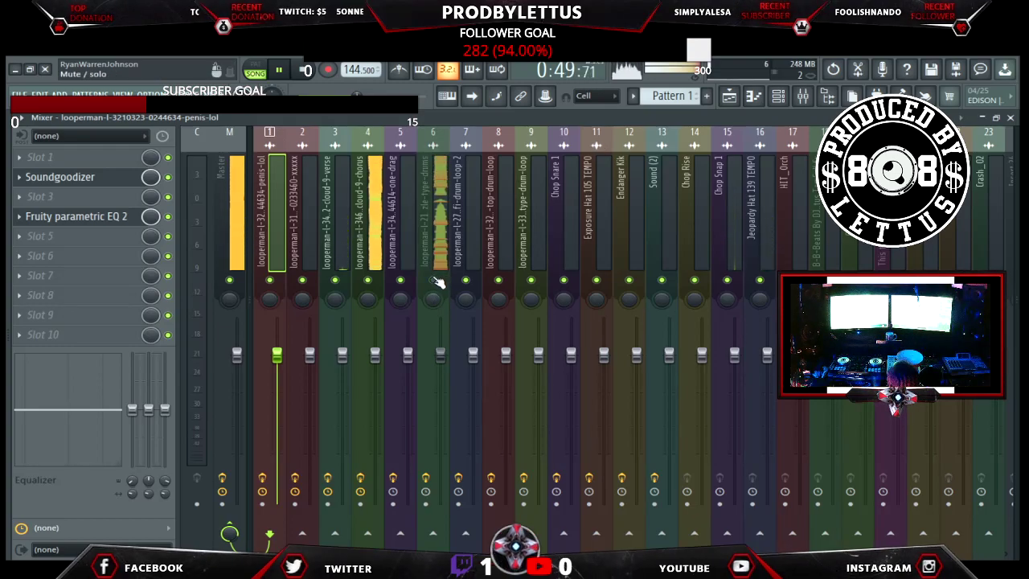
pyautogui.click(371, 280)
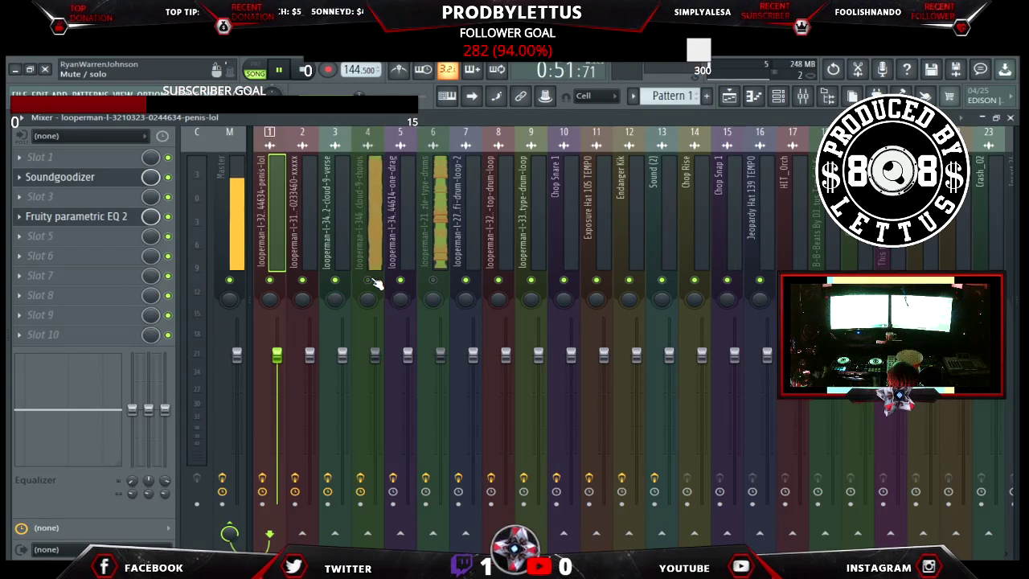
pyautogui.click(372, 280)
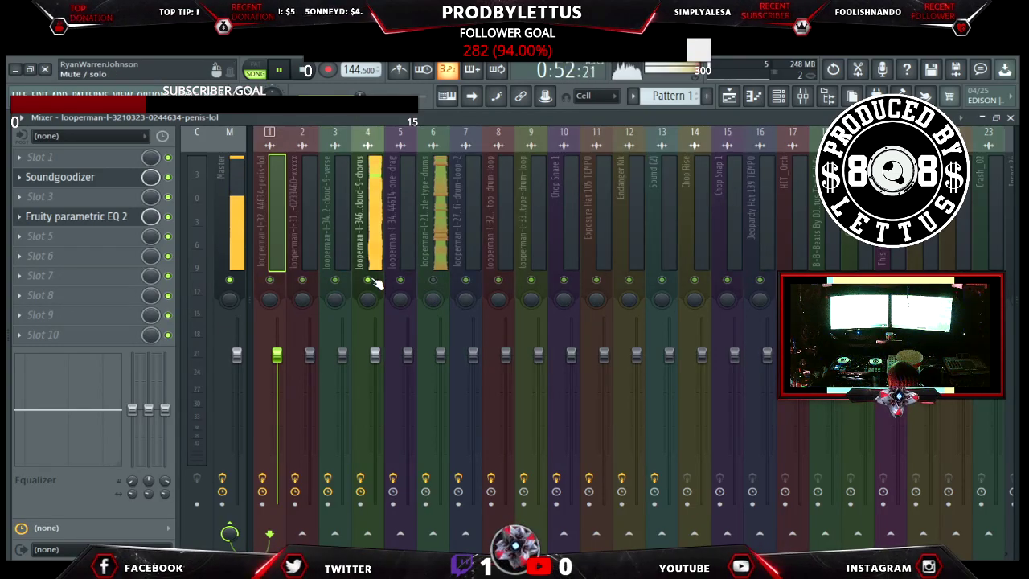
pyautogui.rightClick(434, 281)
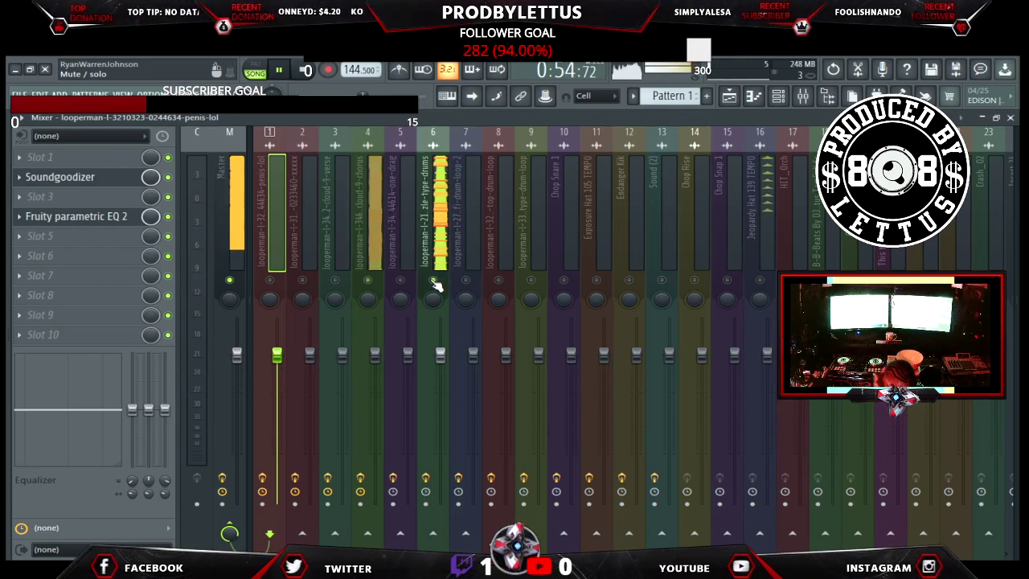
pyautogui.click(370, 280)
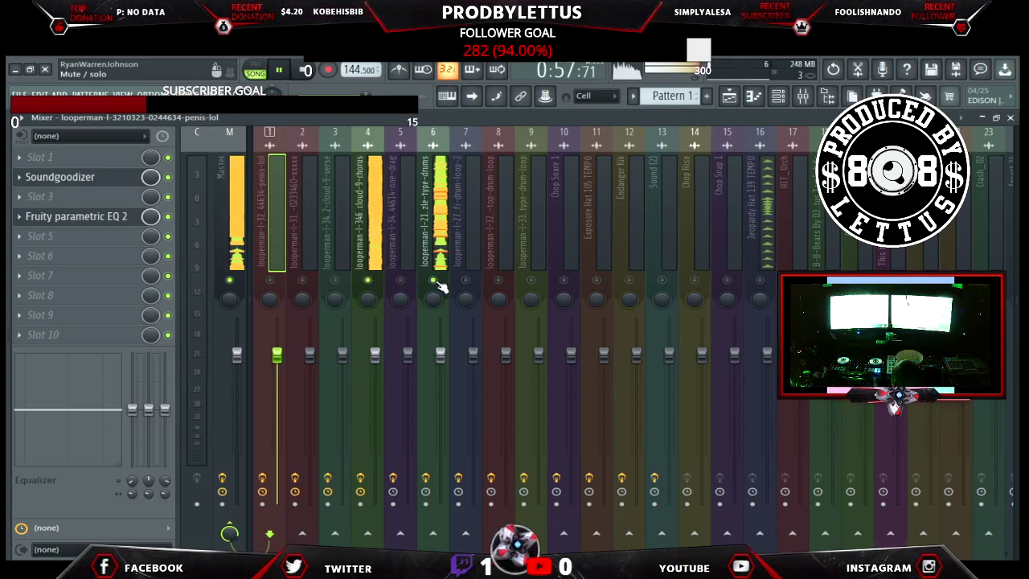
# Isolate and select the cloud-9-chorus mixer track and restart song playback from the beginning.
pyautogui.click(378, 257)
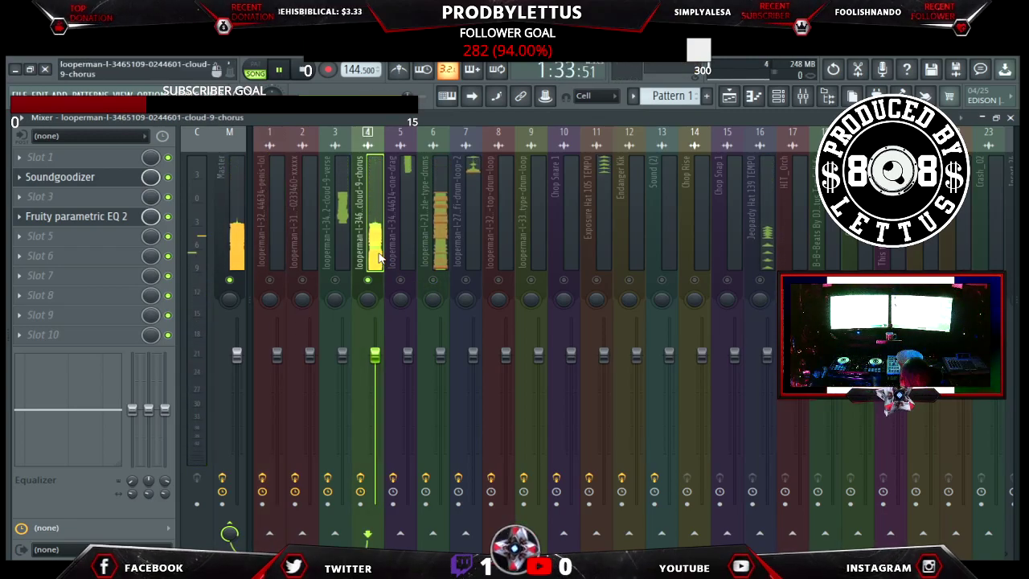
pyautogui.click(307, 71)
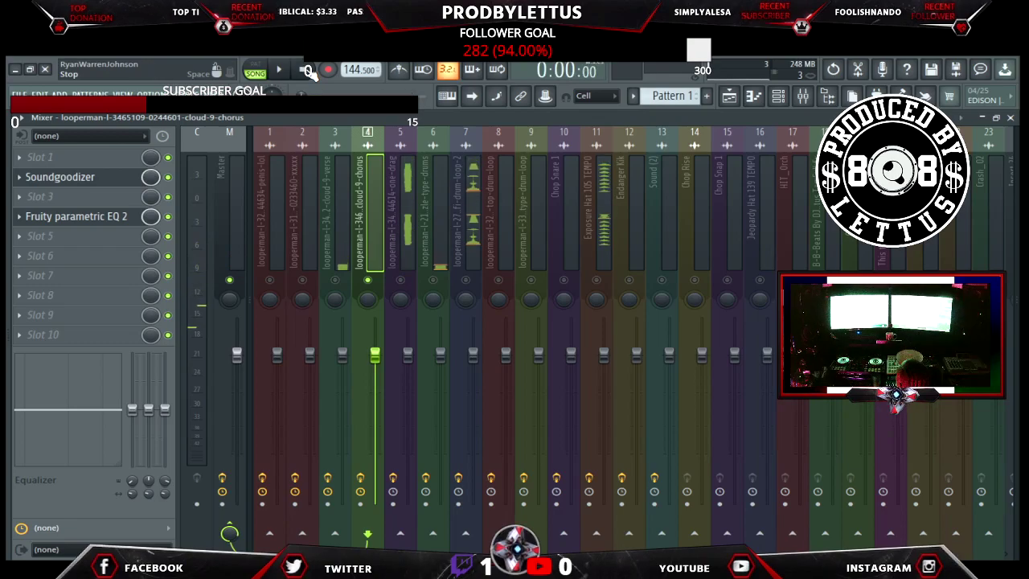
pyautogui.press('space')
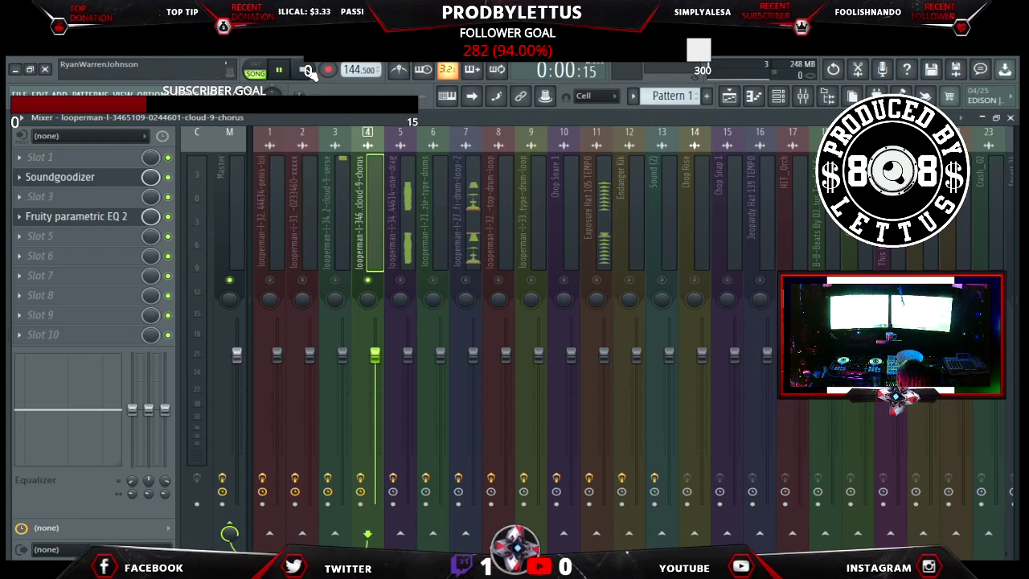
# Open Soundgoodizer on the cloud-9-verse mixer track, audition its modes and leave it on mode C.
pyautogui.click(340, 269)
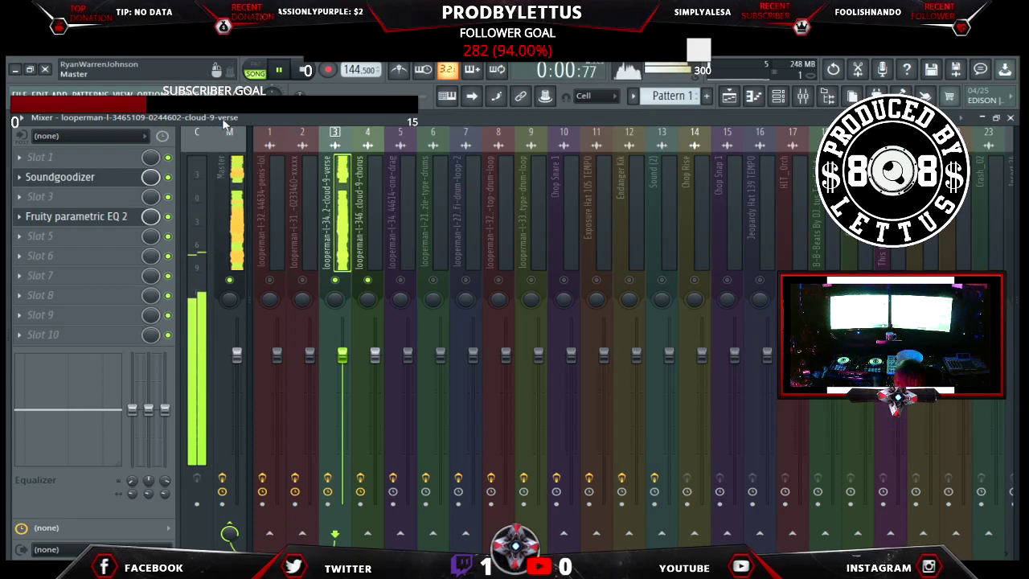
pyautogui.click(80, 177)
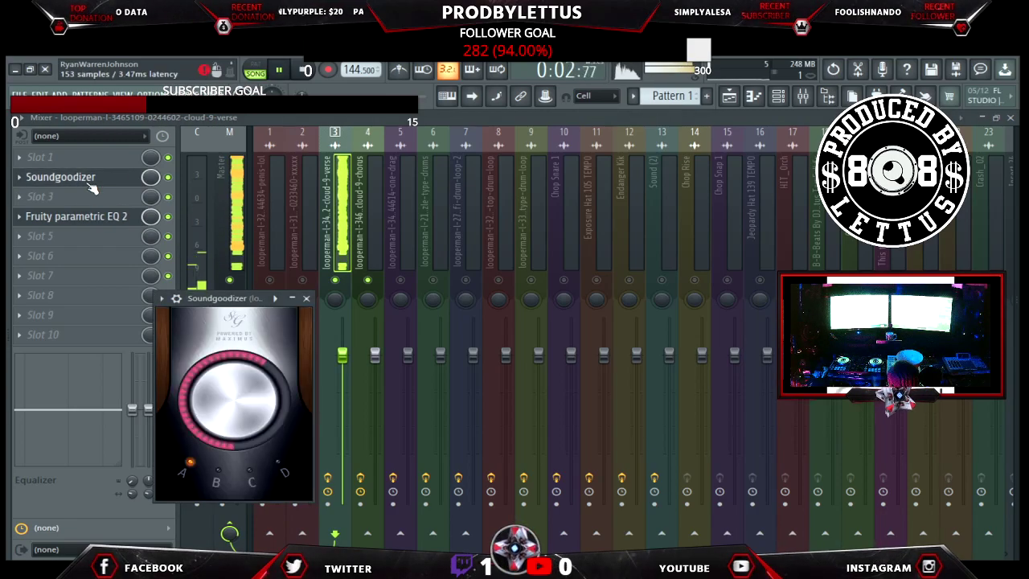
pyautogui.click(224, 472)
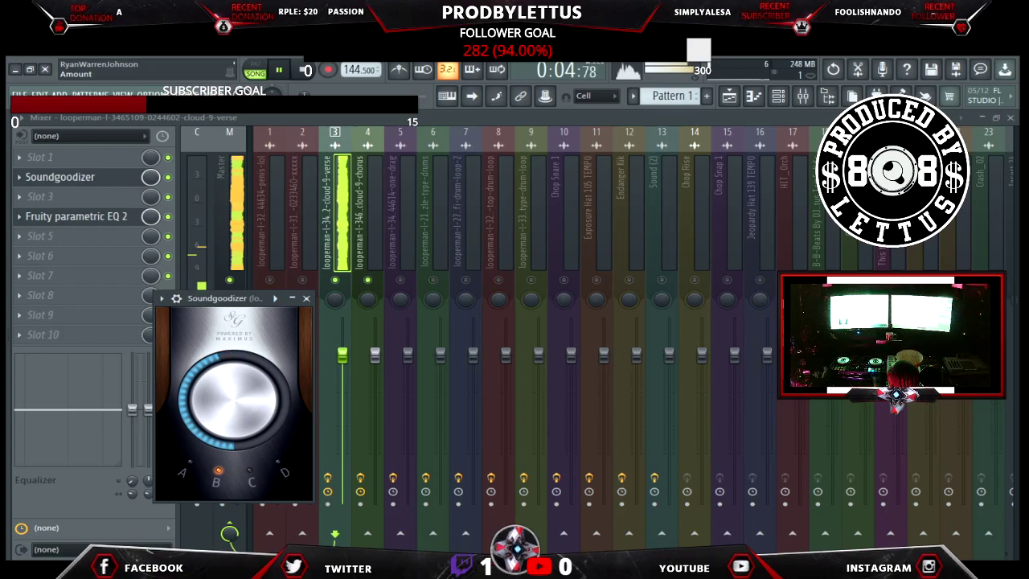
pyautogui.click(252, 474)
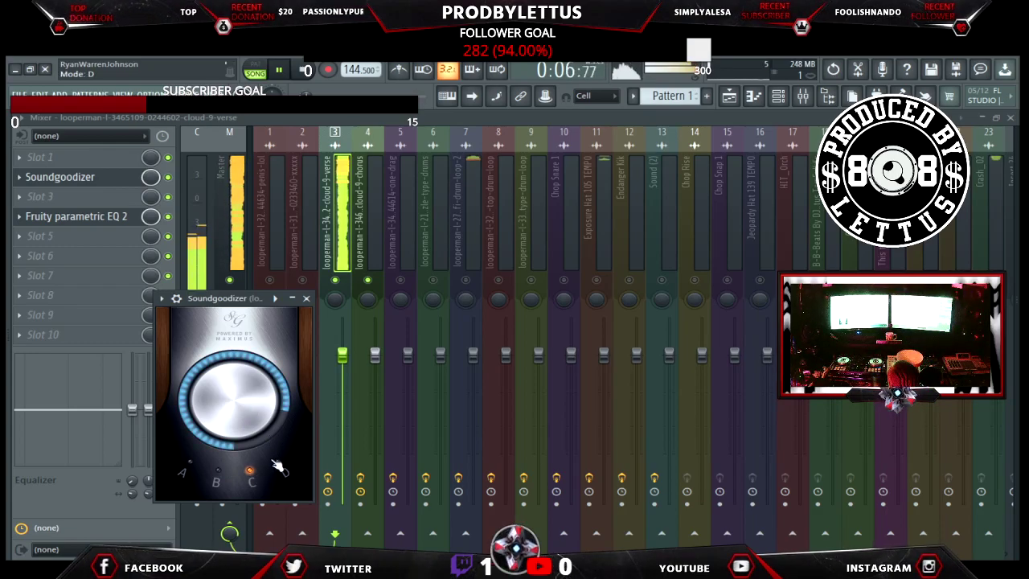
pyautogui.click(278, 465)
pyautogui.click(215, 474)
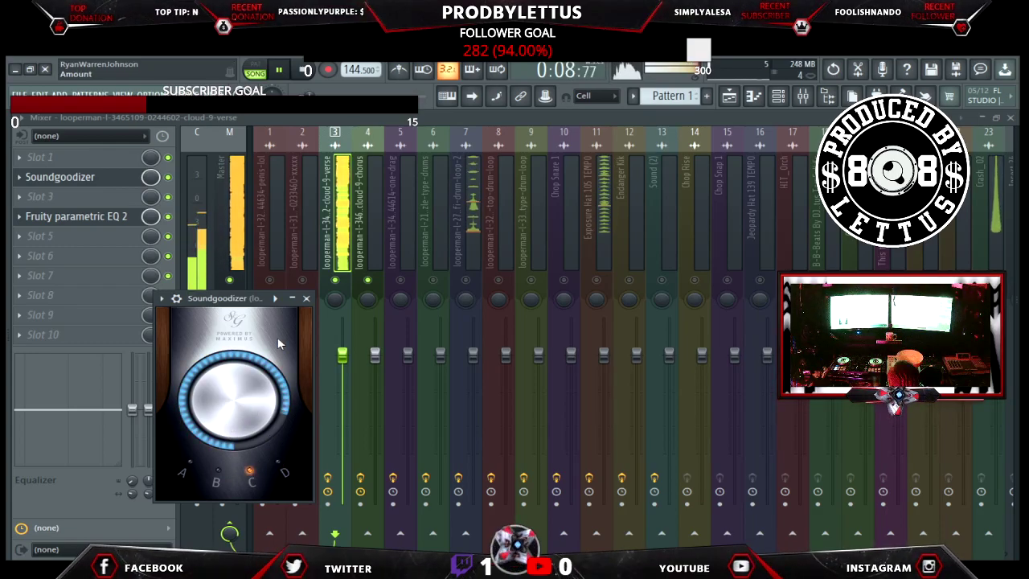
pyautogui.click(252, 474)
# Compare presets in the cloud-9-verse track's Fruity parametric EQ 2 and load the Lettus Flutes preset.
pyautogui.click(129, 217)
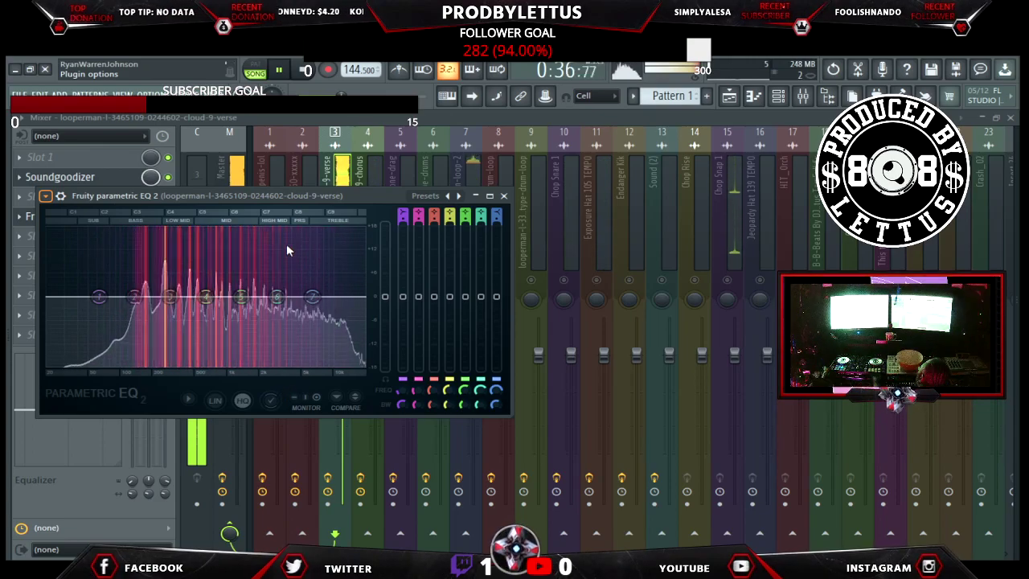
pyautogui.click(459, 196)
pyautogui.click(459, 196)
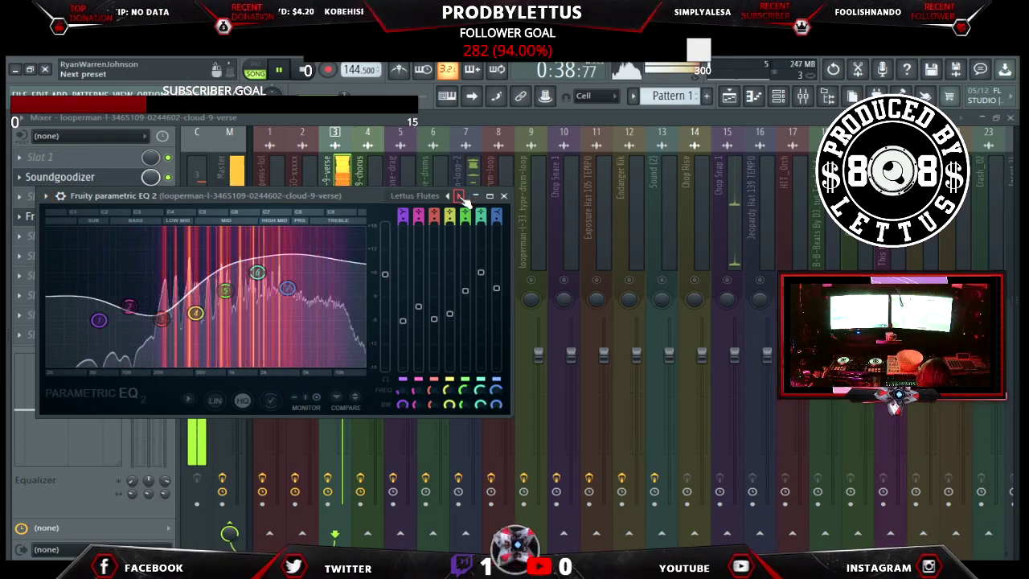
pyautogui.click(449, 197)
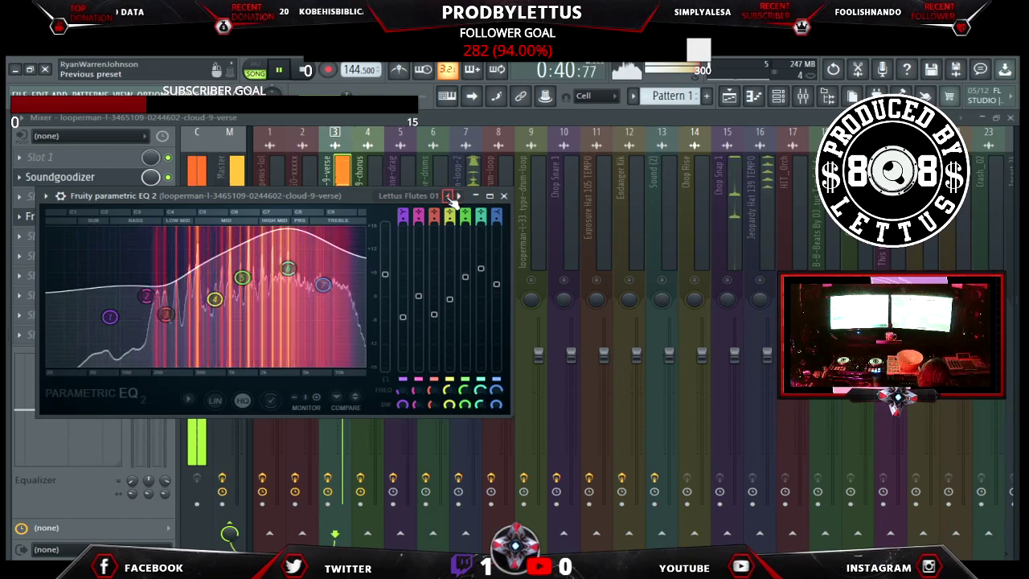
pyautogui.click(449, 197)
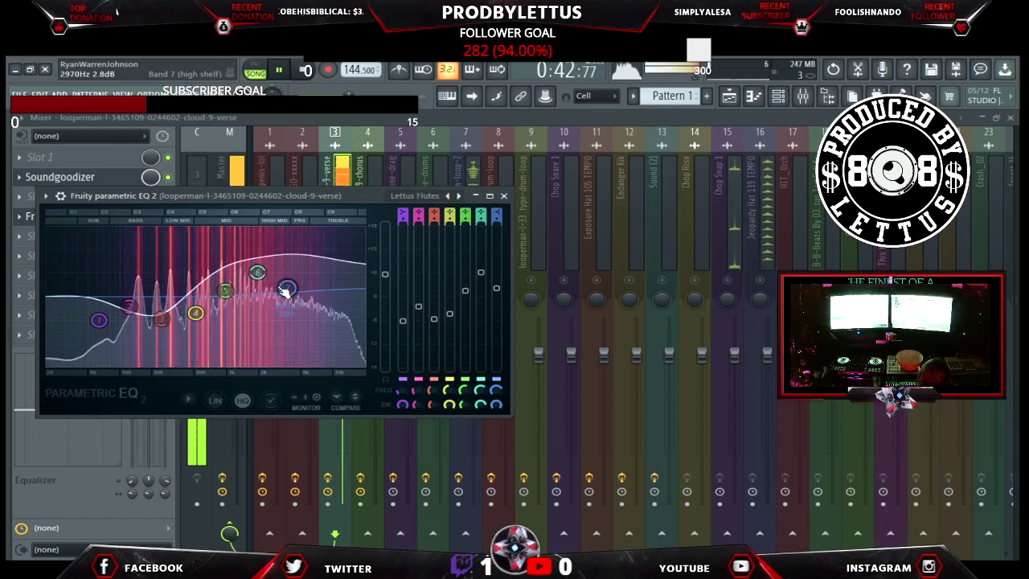
# Shape the cloud-9-verse EQ with band 1 as a high pass at about 184 Hz and the other bands shifted up in frequency.
pyautogui.moveTo(286, 291); pyautogui.dragTo(319, 292)
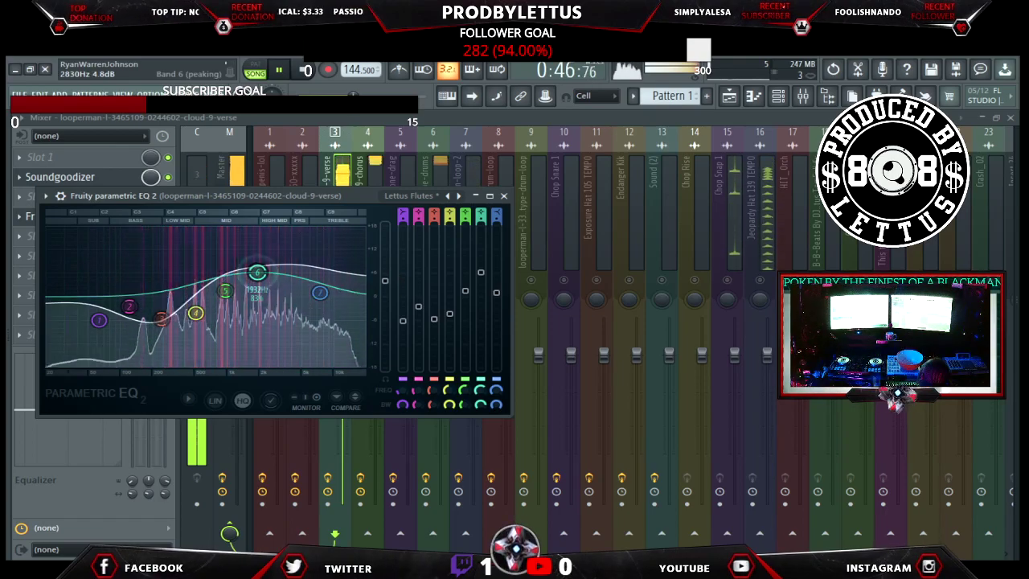
pyautogui.moveTo(257, 273); pyautogui.dragTo(285, 284)
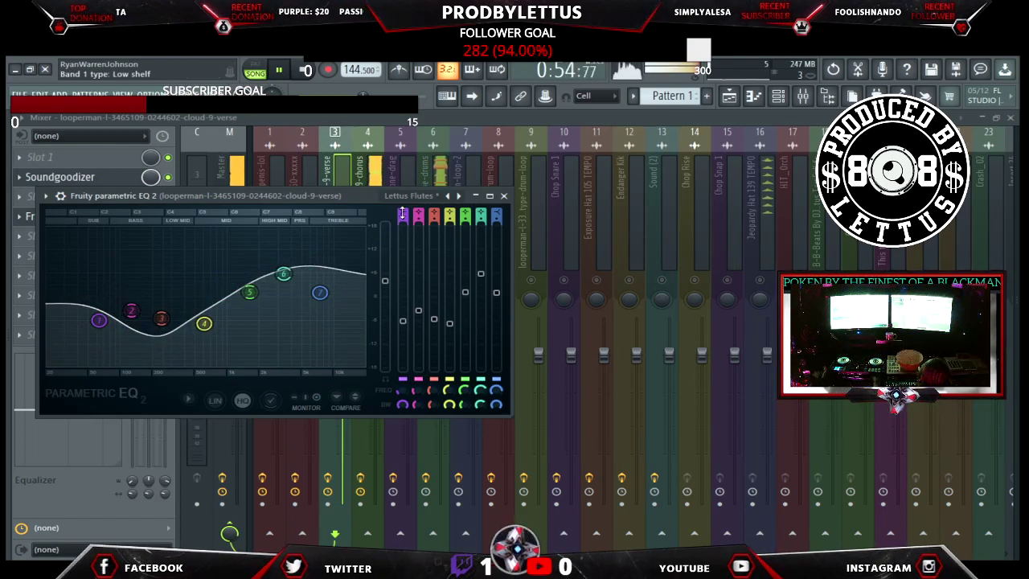
pyautogui.scroll(3, 402, 213)
pyautogui.scroll(2, 99, 295)
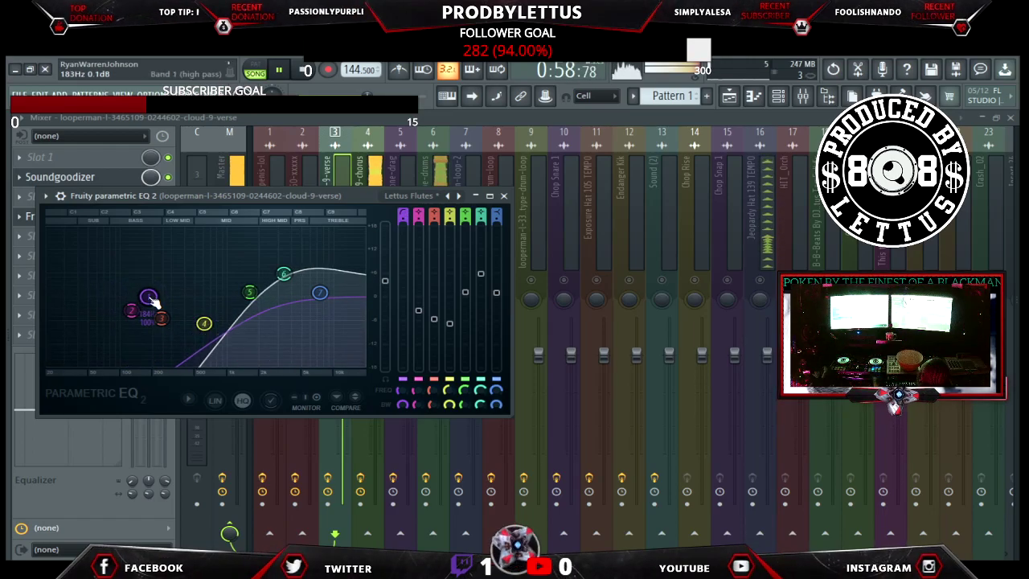
pyautogui.scroll(-2, 153, 302)
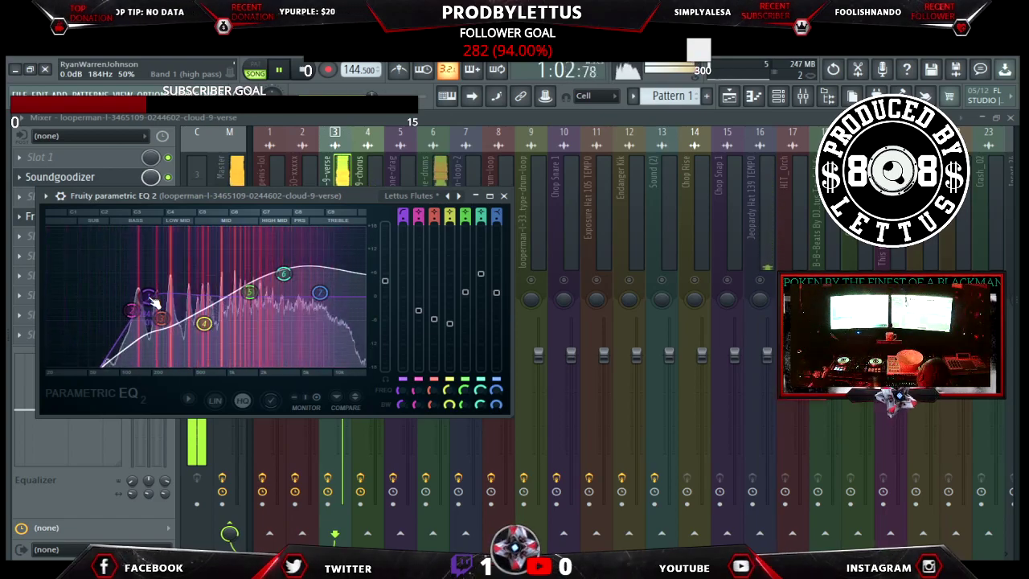
pyautogui.moveTo(131, 310); pyautogui.dragTo(226, 317)
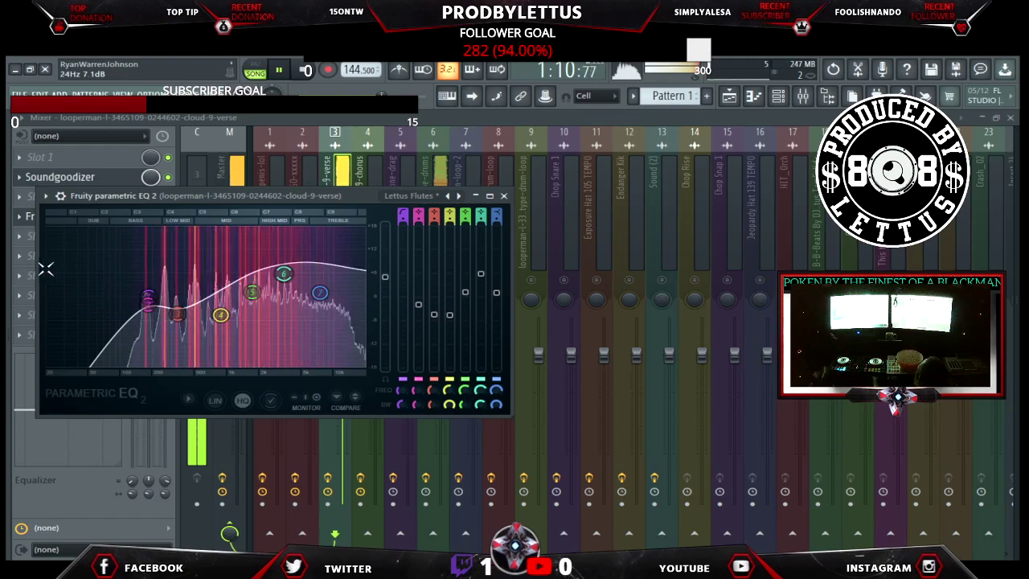
pyautogui.click(504, 196)
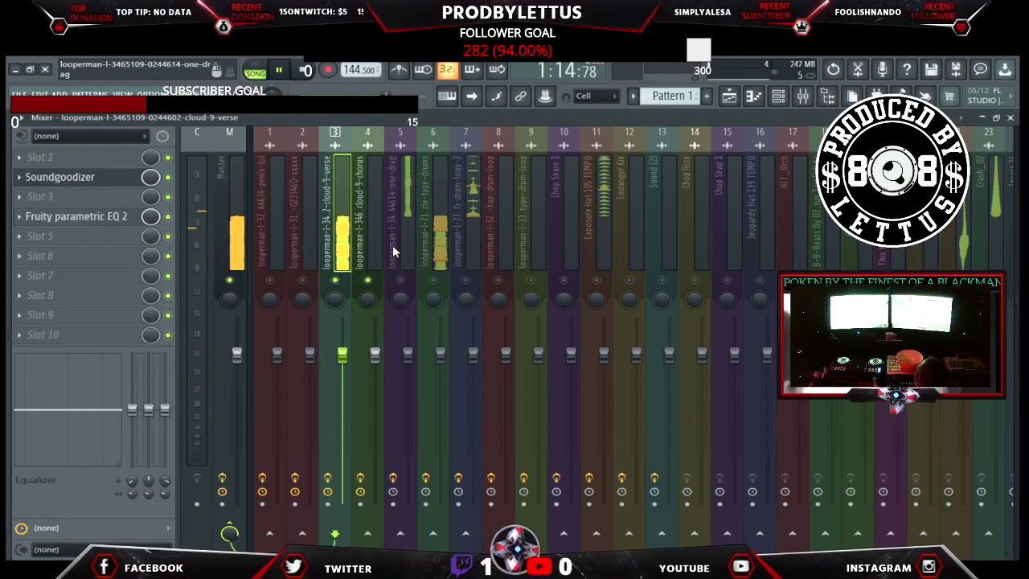
# Audition the young-sizzle-type-drums and one-drag mixer tracks in turn alongside the cloud-9 loops.
pyautogui.click(438, 249)
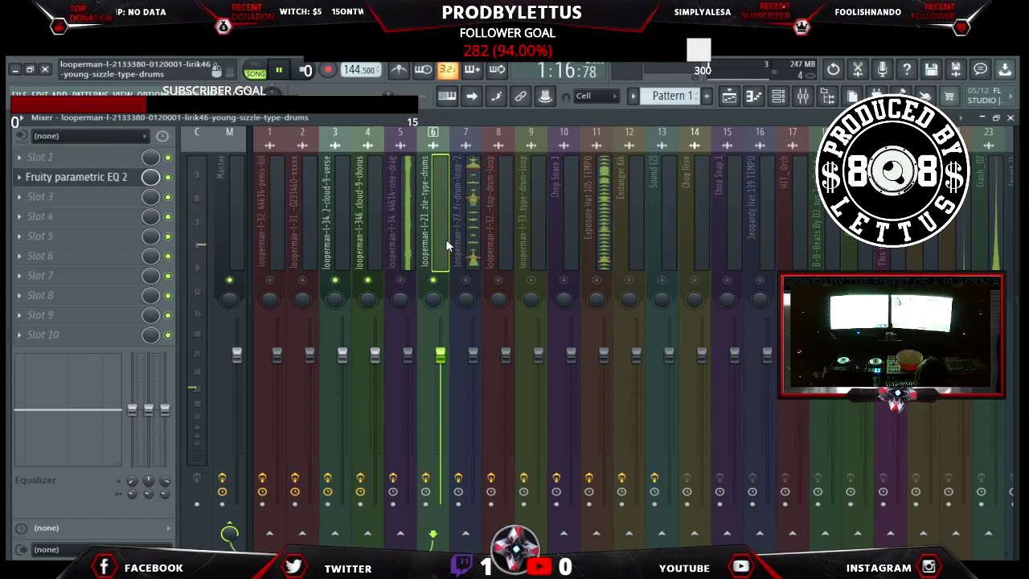
pyautogui.click(433, 280)
pyautogui.click(402, 280)
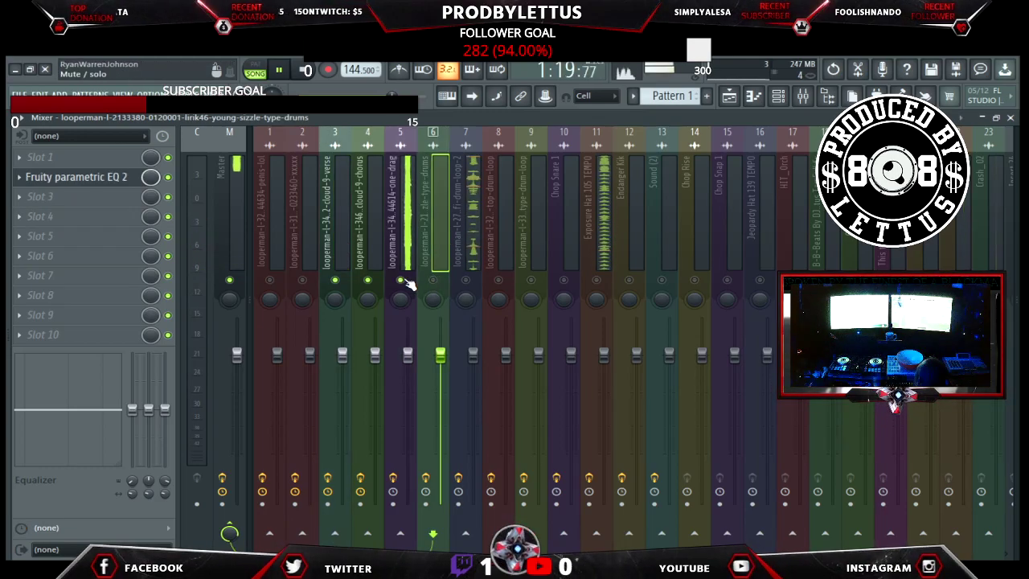
# Check and compare the Soundgoodizer settings on the cloud-9-verse and cloud-9-chorus mixer tracks.
pyautogui.click(367, 251)
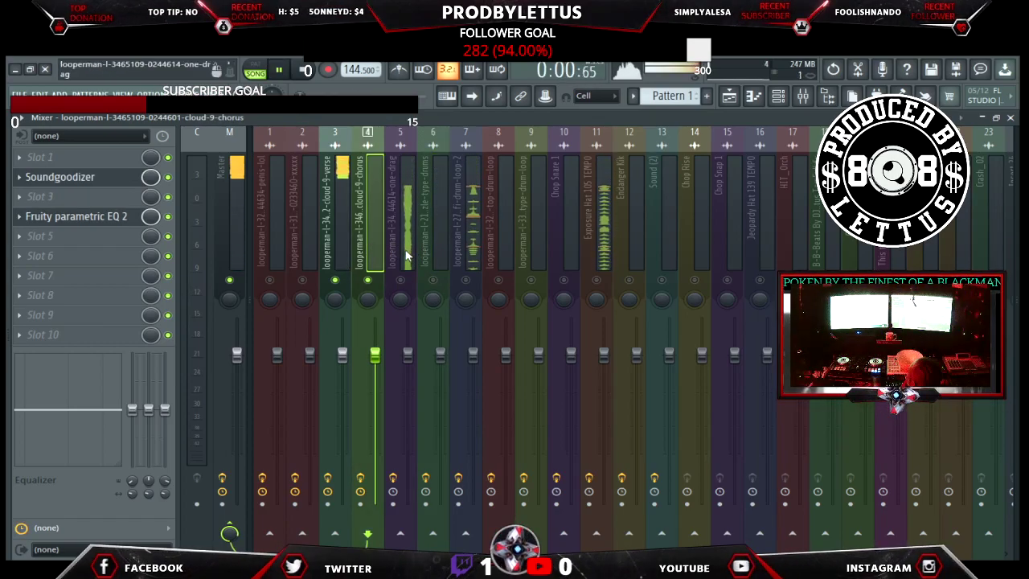
pyautogui.click(328, 251)
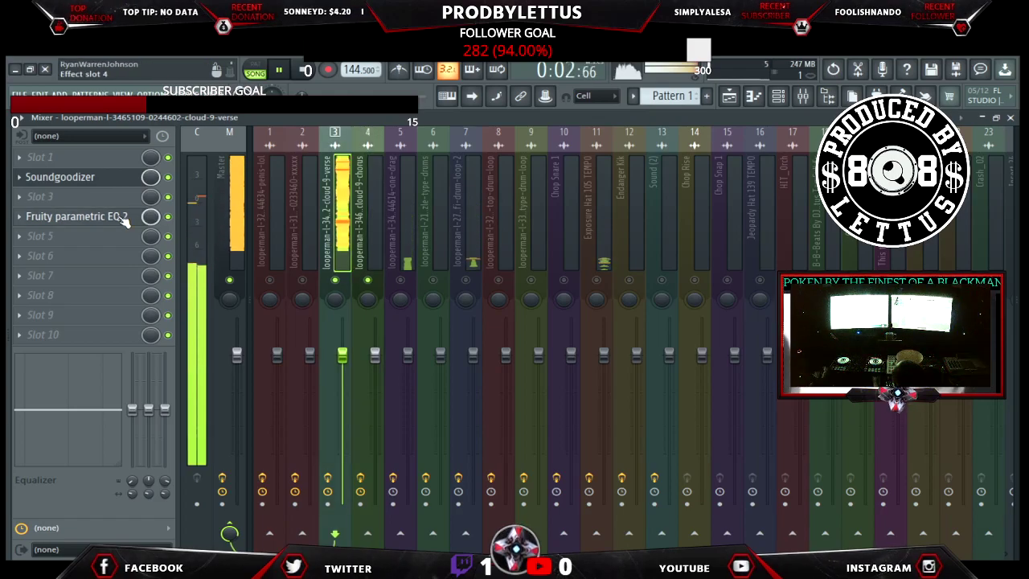
pyautogui.click(89, 179)
pyautogui.click(90, 178)
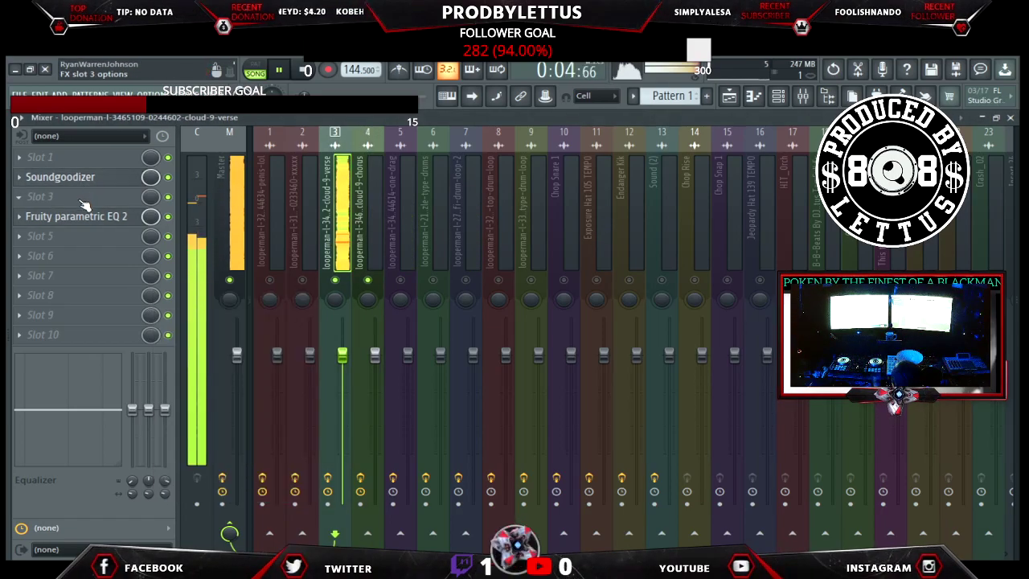
pyautogui.click(74, 216)
pyautogui.click(84, 176)
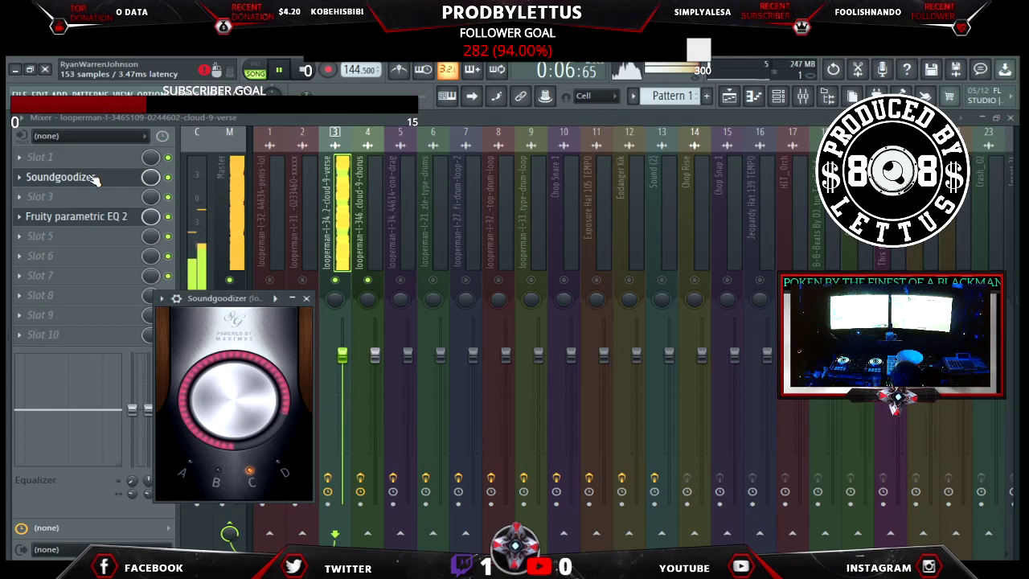
pyautogui.click(374, 239)
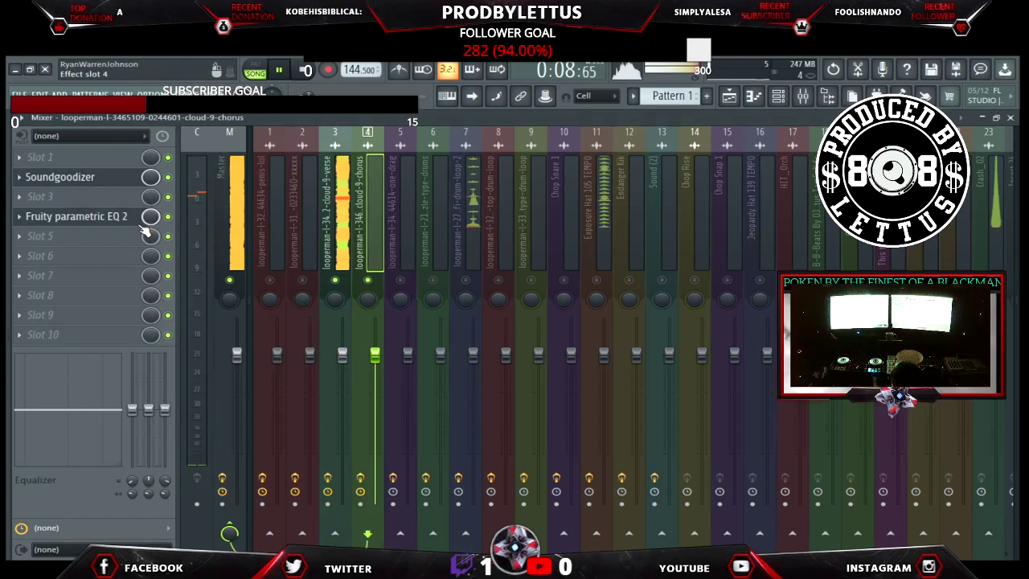
pyautogui.click(107, 179)
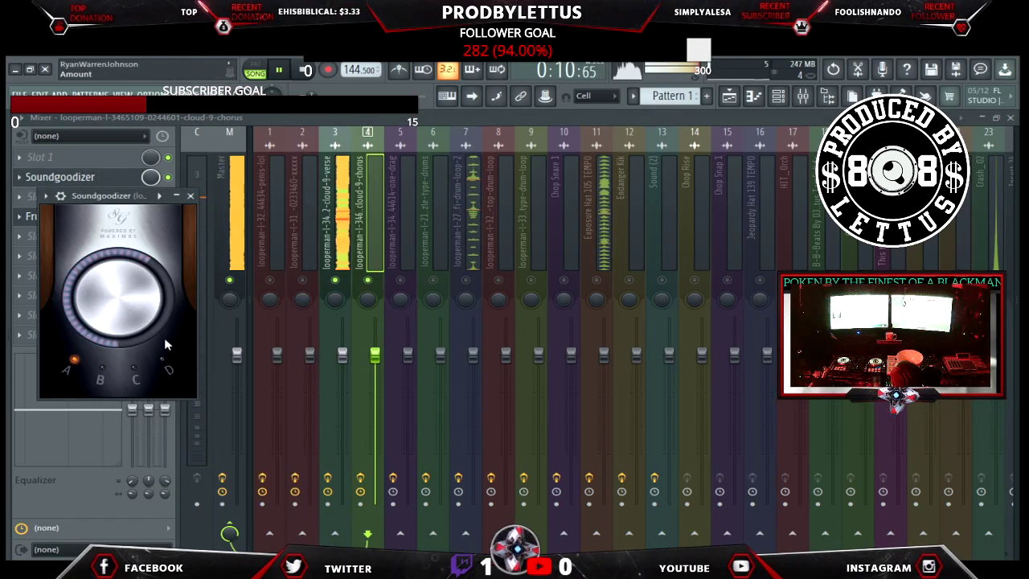
pyautogui.click(373, 261)
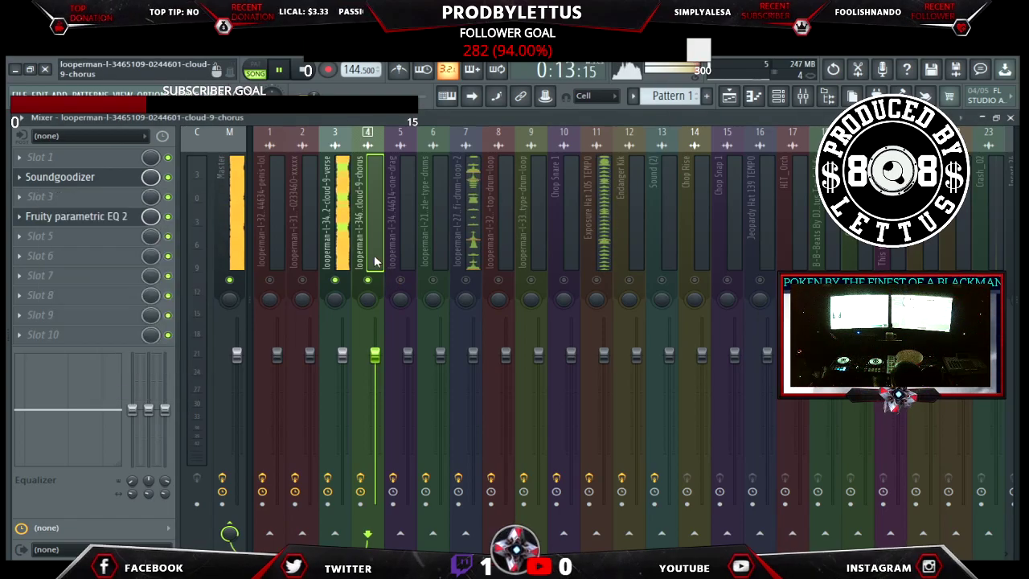
# Load the Lettus Flutes preset in the cloud-9-chorus track's Fruity parametric EQ 2 and change band 1 to a high pass.
pyautogui.click(93, 217)
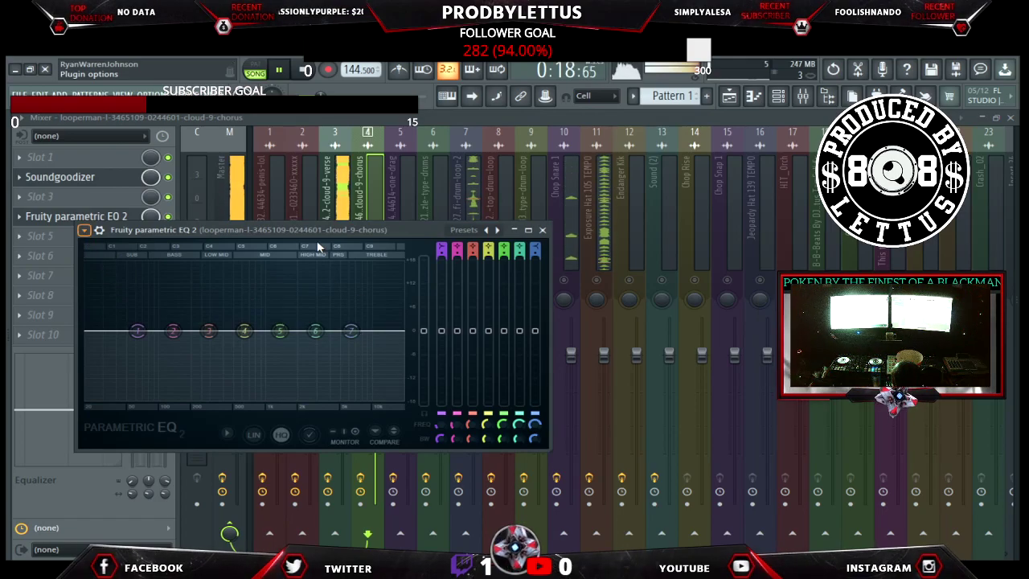
pyautogui.click(486, 230)
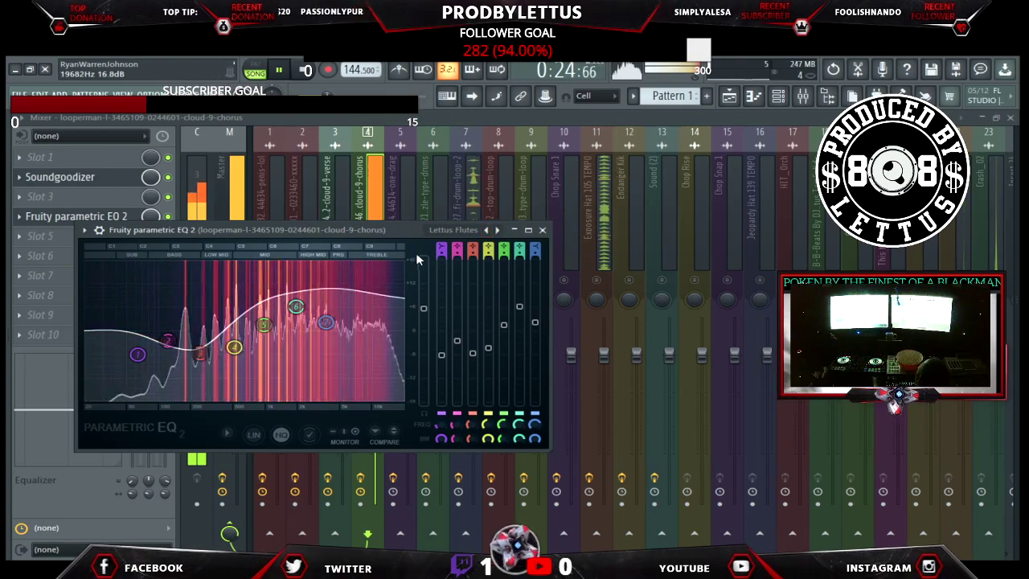
pyautogui.click(440, 250)
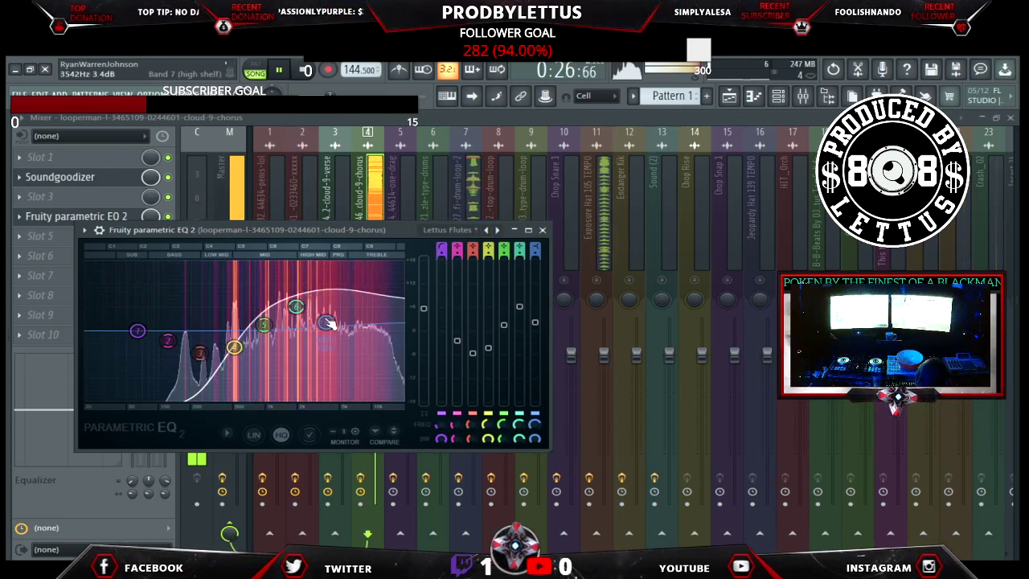
# Move the cloud-9-chorus EQ's high-pass band up in frequency and lower band 6 and the EQ's main level.
pyautogui.moveTo(141, 348); pyautogui.dragTo(230, 330)
pyautogui.moveTo(295, 307); pyautogui.dragTo(297, 310)
pyautogui.moveTo(423, 308); pyautogui.dragTo(424, 315)
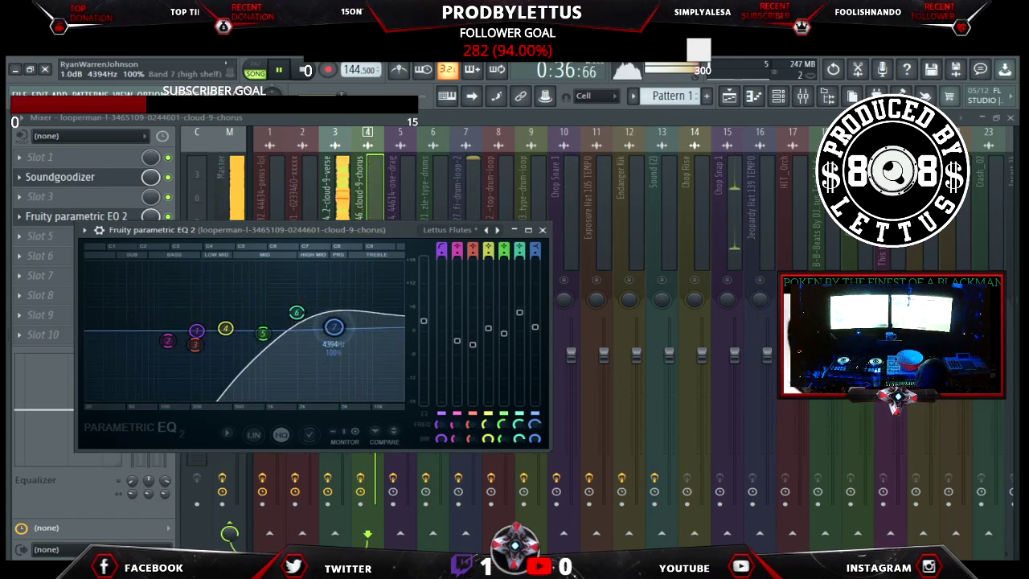
# Refine the cloud-9-verse EQ by lowering band 4 to about -5.6 dB at 863 Hz and raising the high-pass cutoff, and replay the song.
pyautogui.click(344, 198)
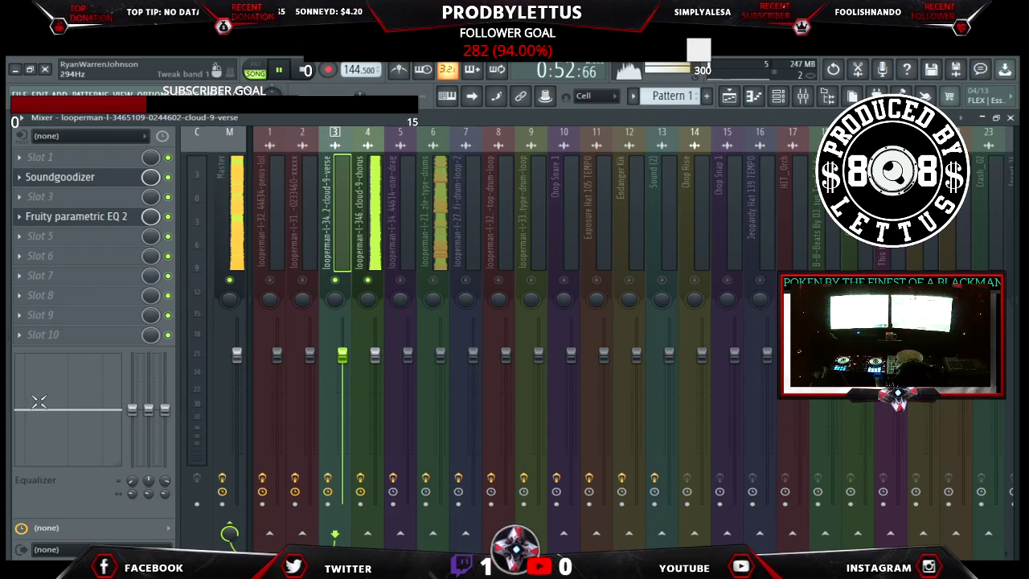
pyautogui.hotkey('alt', 'F8')
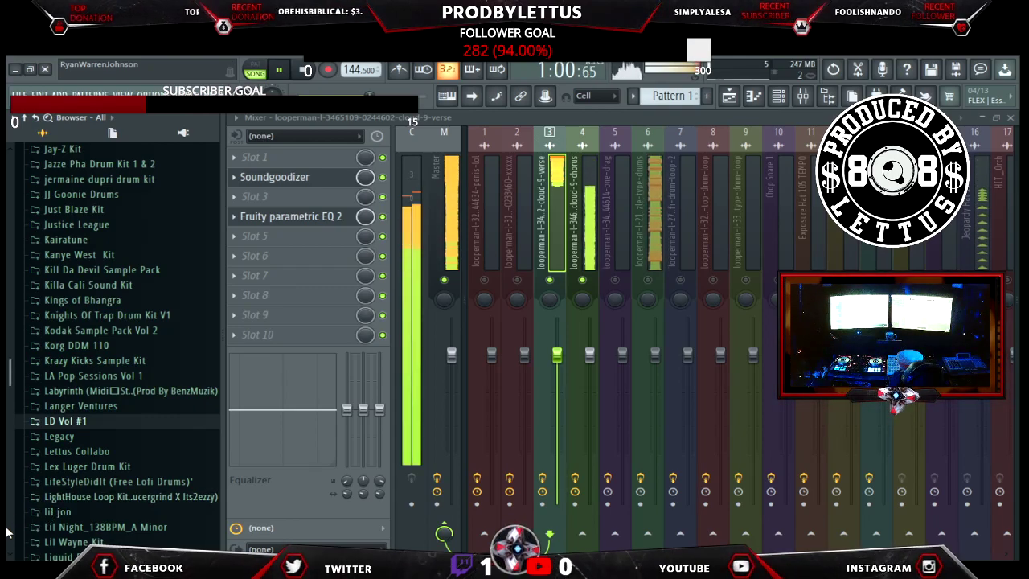
pyautogui.hotkey('alt', 'F8')
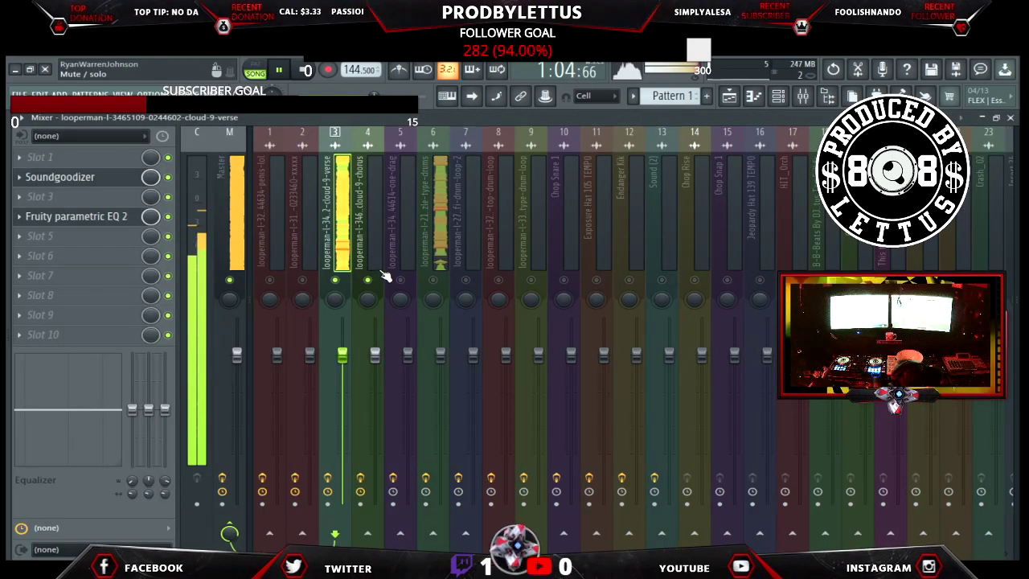
pyautogui.click(122, 219)
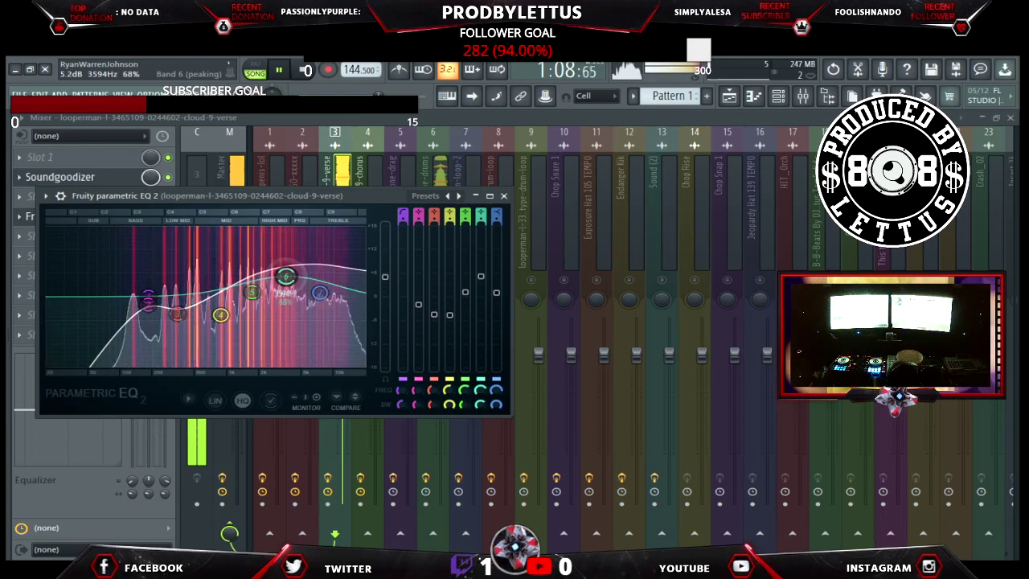
pyautogui.moveTo(236, 327); pyautogui.dragTo(235, 332)
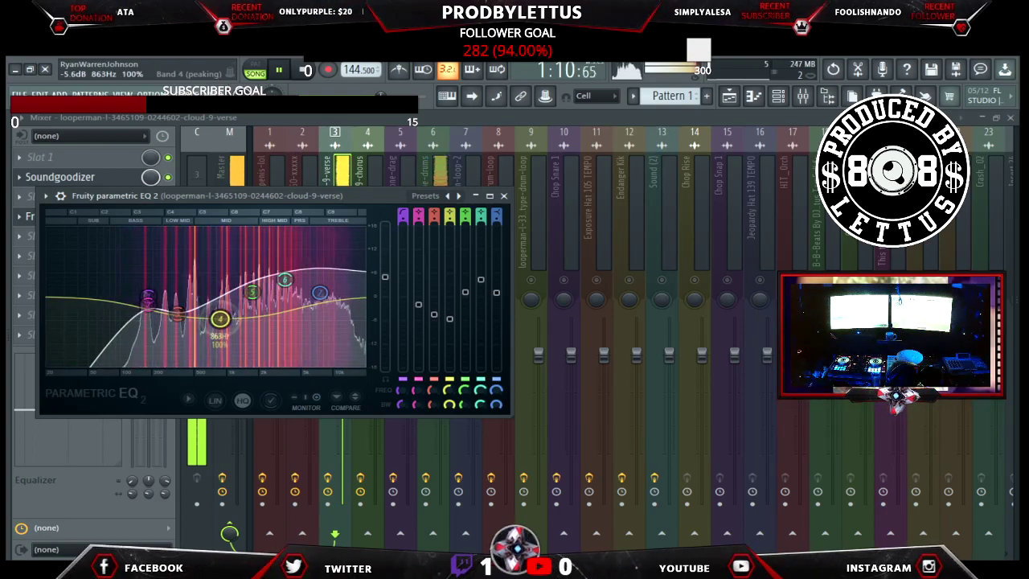
pyautogui.moveTo(143, 308); pyautogui.dragTo(153, 302)
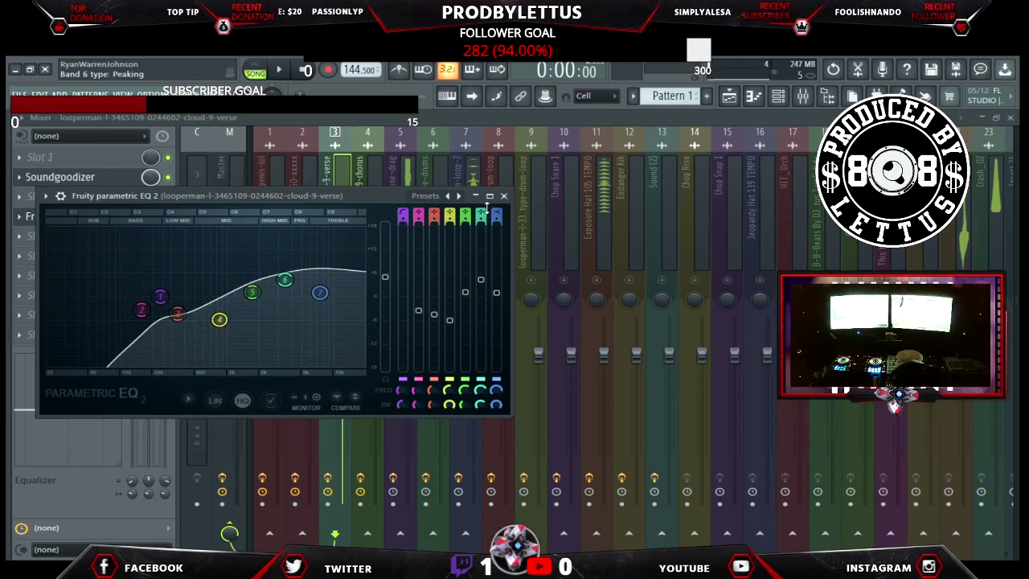
pyautogui.press('space')
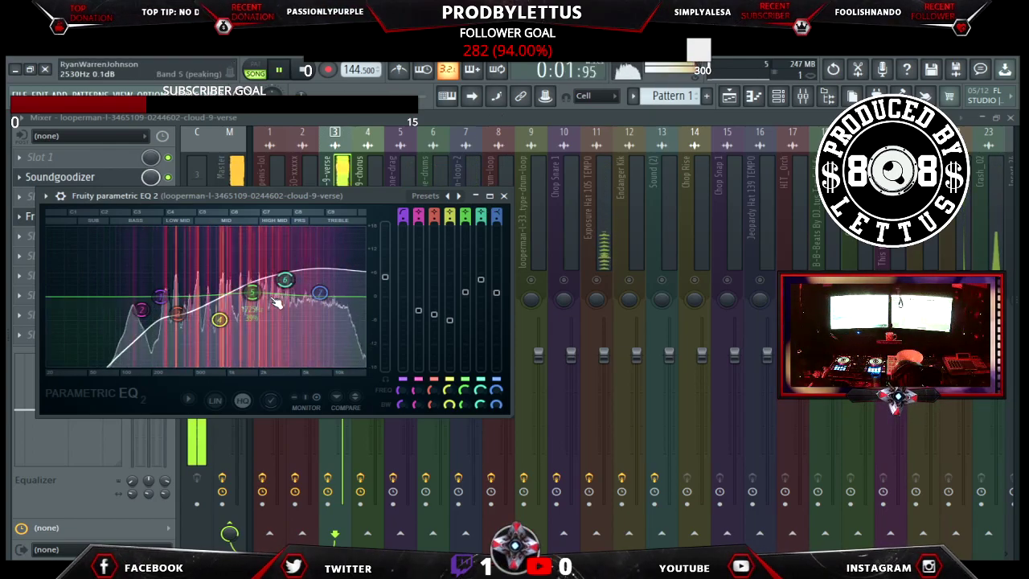
# Adjust the bandwidth of band 5 in the cloud-9-verse EQ and close the plugin.
pyautogui.scroll(-3, 283, 280)
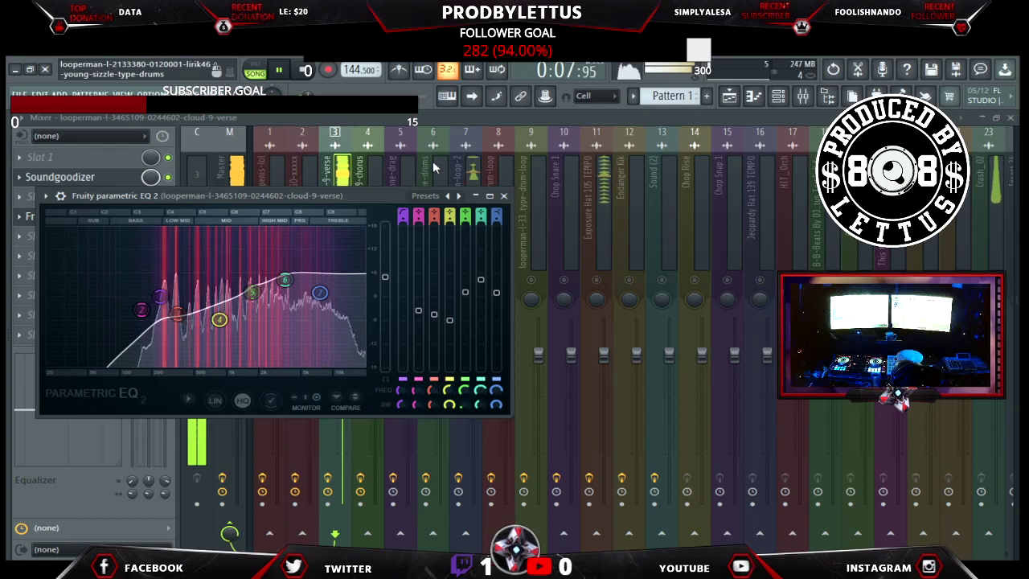
pyautogui.click(448, 125)
# In the cloud-9-chorus track's Fruity parametric EQ 2, lower the high-pass band to about 136 Hz and adjust its bandwidth.
pyautogui.click(360, 229)
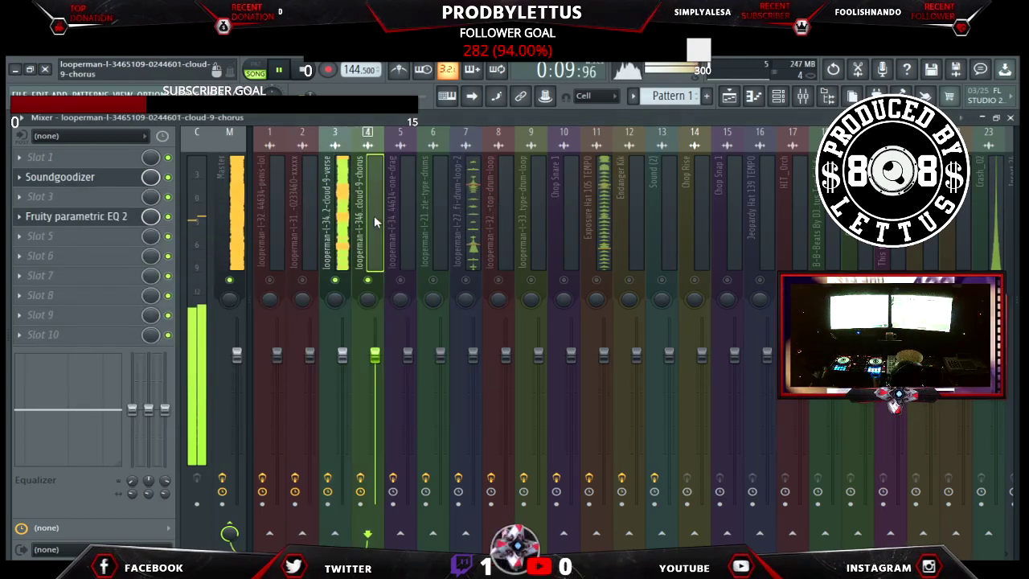
pyautogui.click(72, 225)
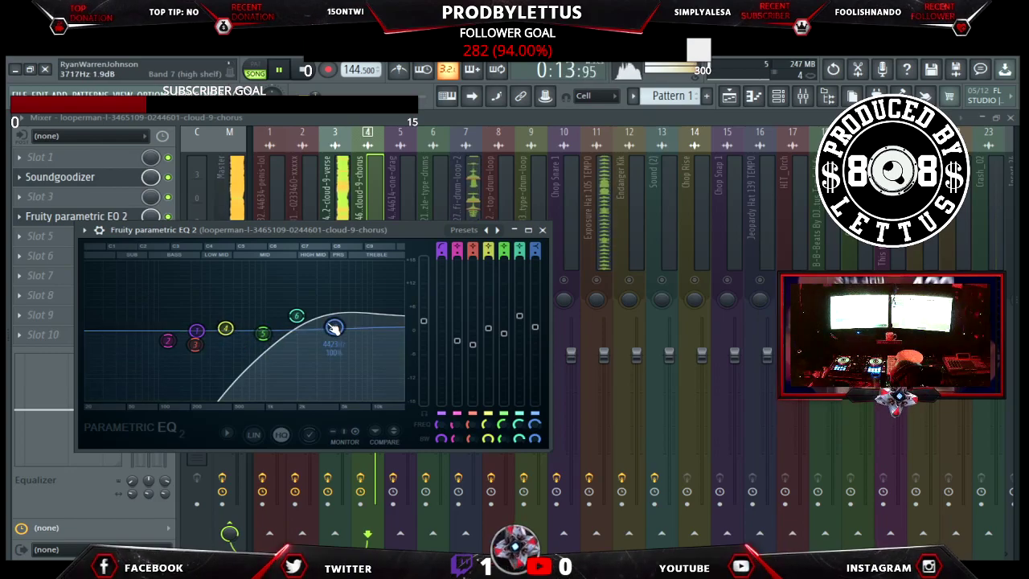
pyautogui.moveTo(333, 326); pyautogui.dragTo(402, 307)
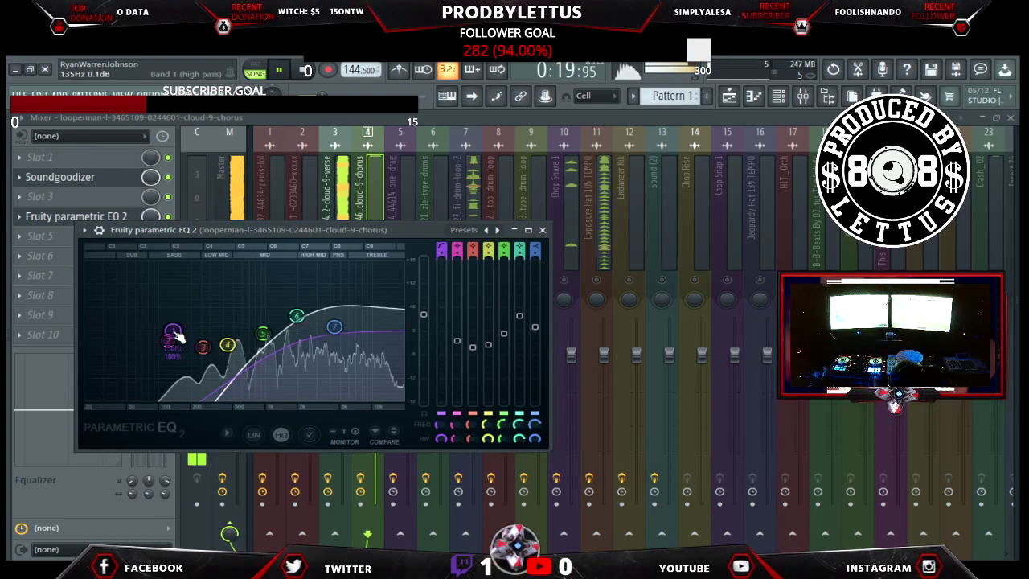
pyautogui.scroll(-6, 177, 336)
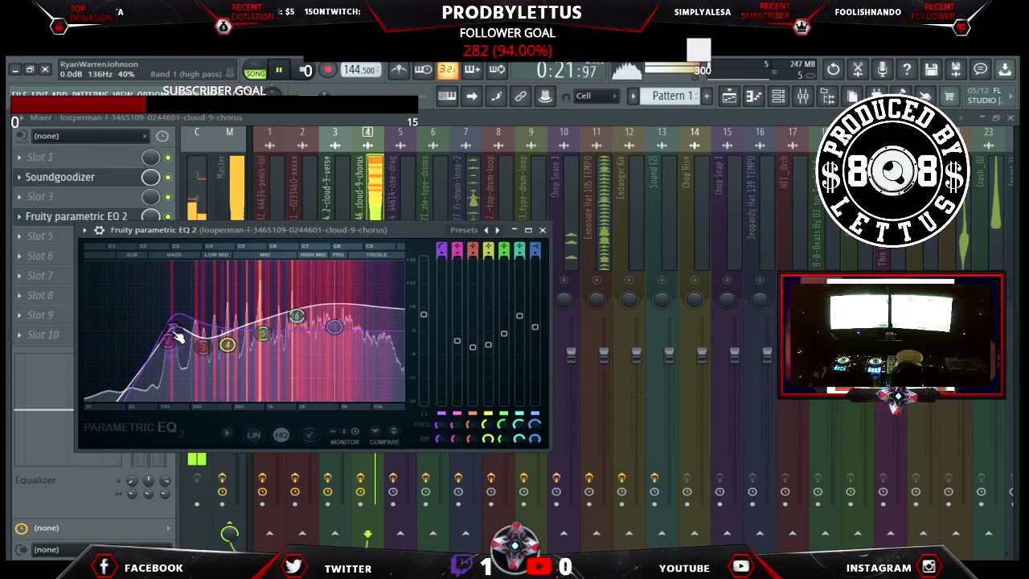
pyautogui.scroll(3, 177, 336)
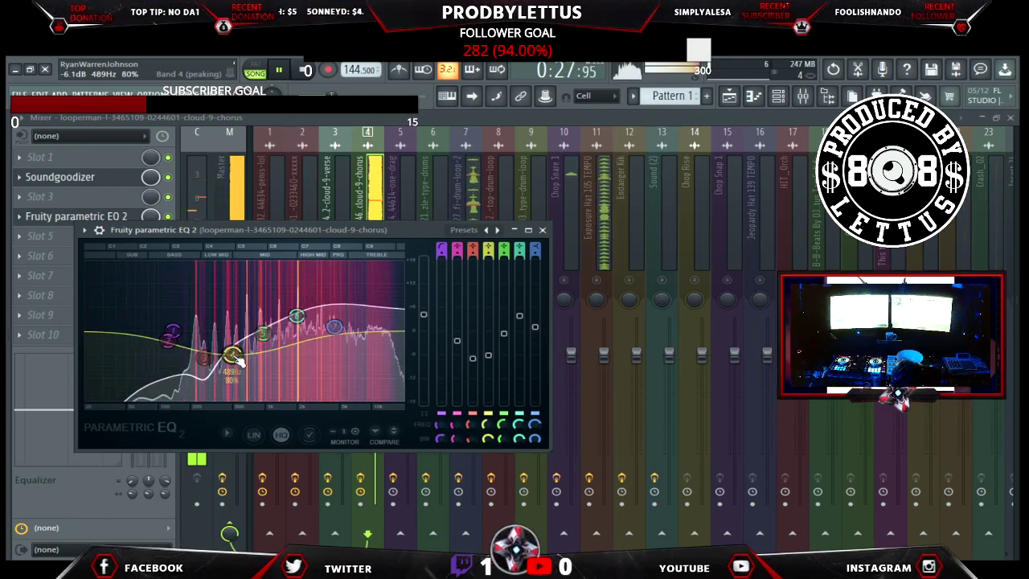
# Lower the cloud-9-chorus EQ's band 5 to about -2.9 dB at 940 Hz, adjust the mid-band bandwidths and close the plugin.
pyautogui.scroll(-2, 238, 361)
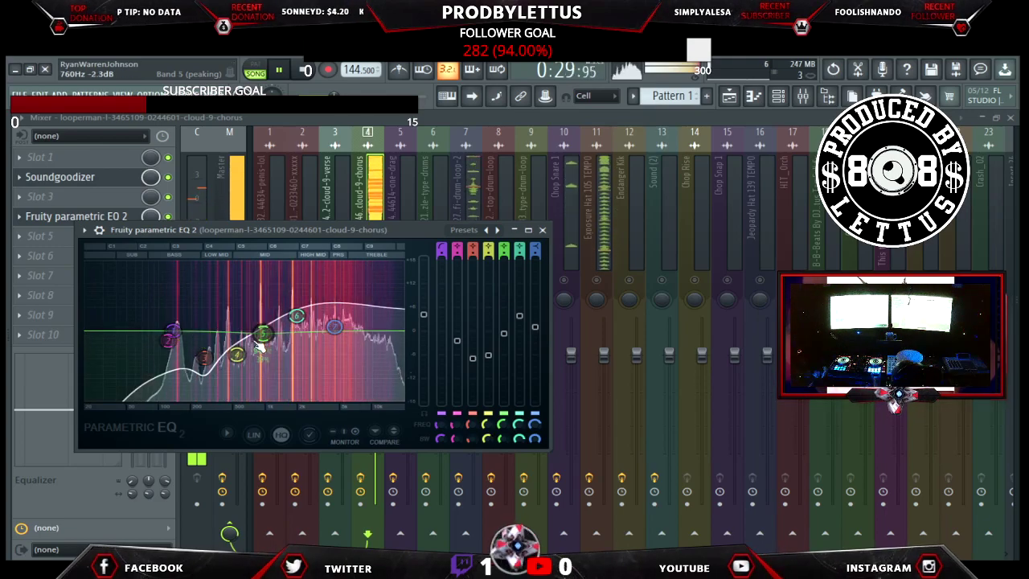
pyautogui.moveTo(263, 334); pyautogui.dragTo(263, 342)
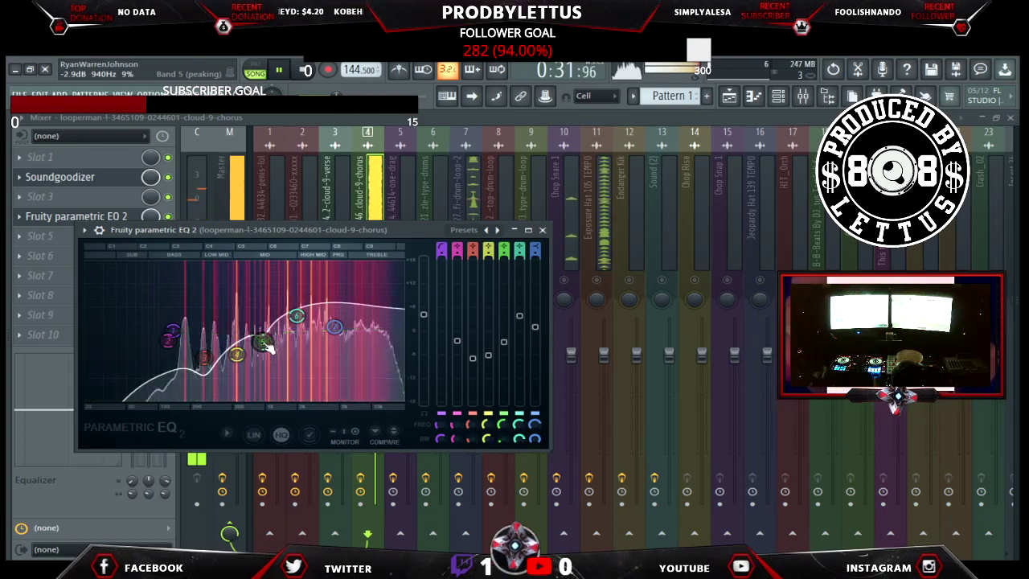
pyautogui.scroll(-3, 298, 322)
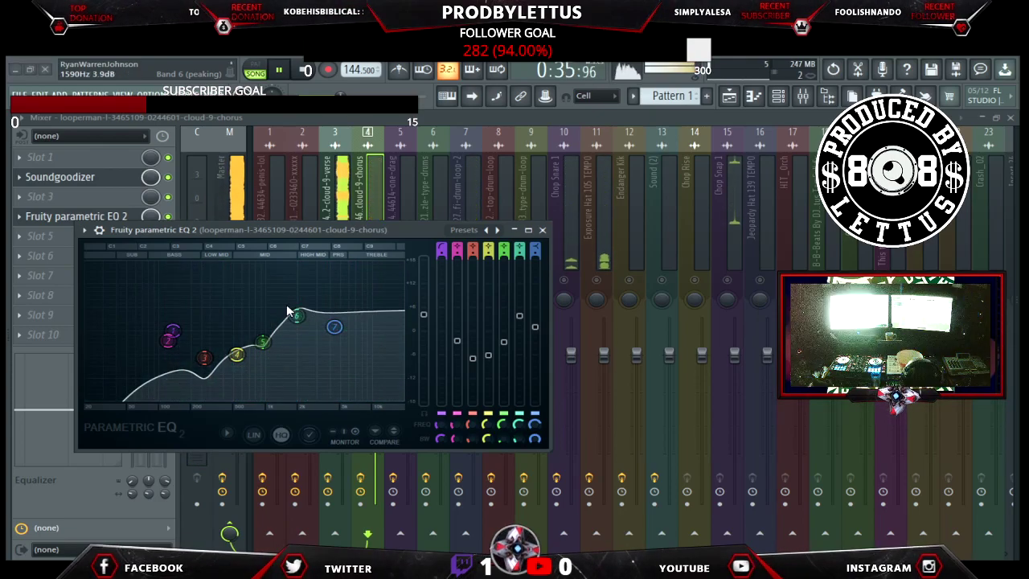
pyautogui.click(543, 230)
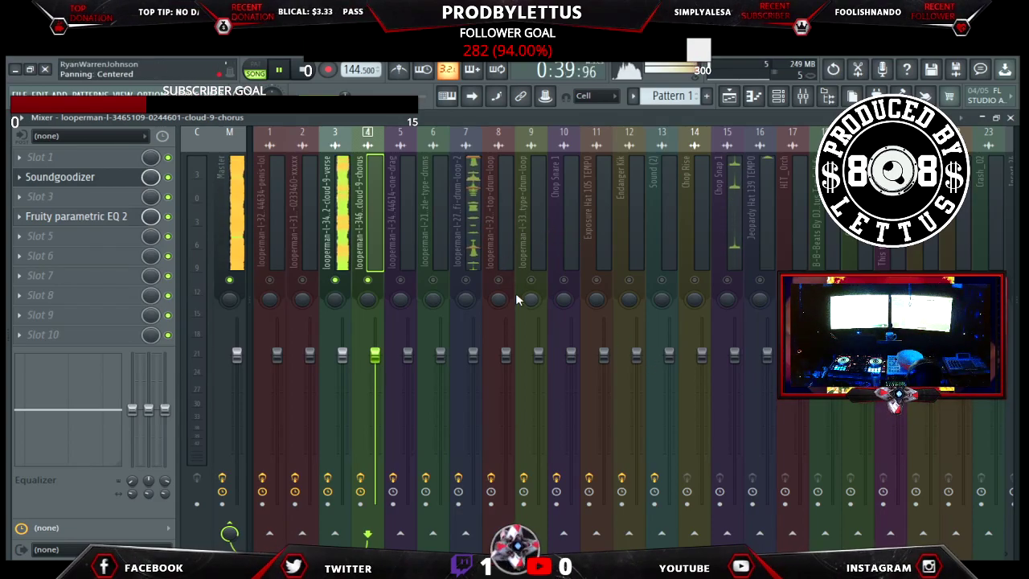
# Load the Lettus Drumz preset in the lofi-drum-loop-2 track's Fruity parametric EQ 2.
pyautogui.click(470, 290)
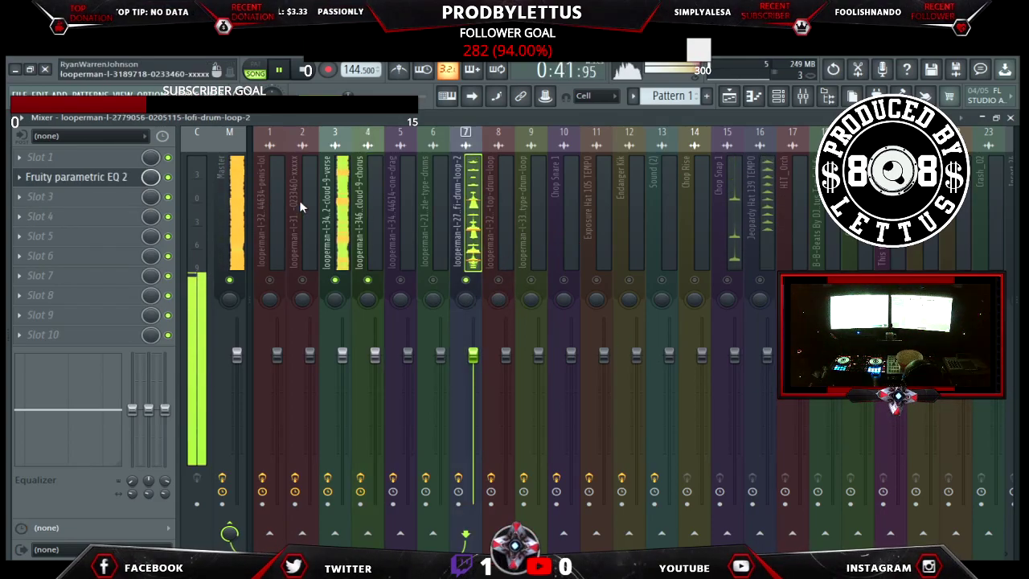
pyautogui.click(67, 182)
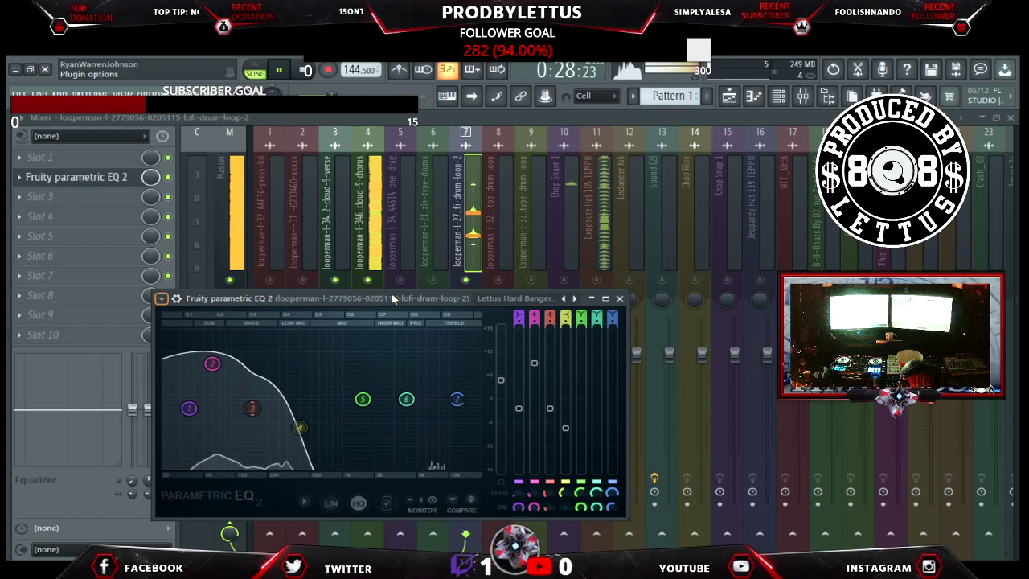
pyautogui.click(574, 299)
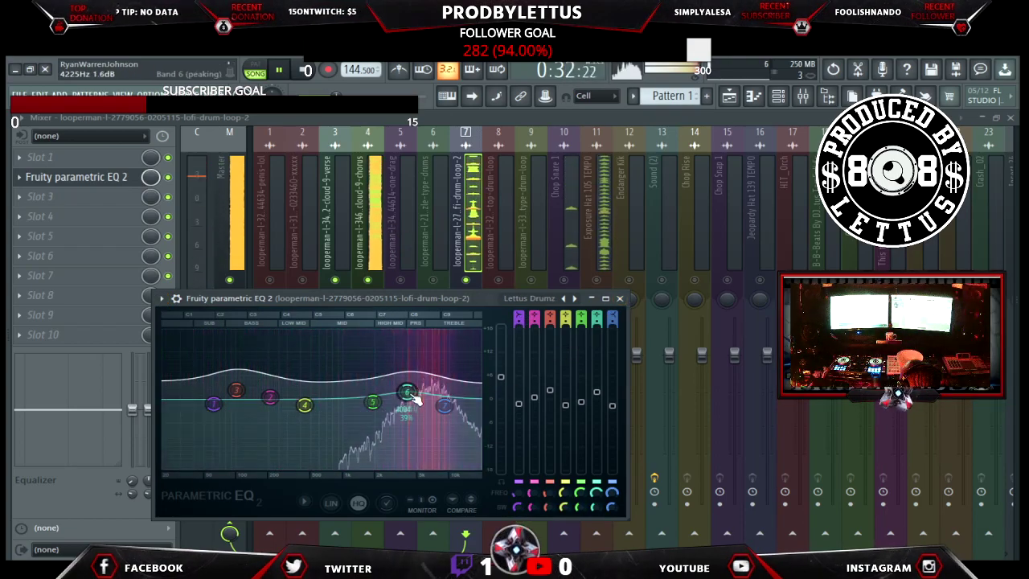
# Raise bands 4, 5 and 6 of the lofi-drum-loop-2 EQ, with band 5 about 1.7 dB at 2604 Hz, and reposition the three low bands.
pyautogui.moveTo(407, 392); pyautogui.dragTo(417, 371)
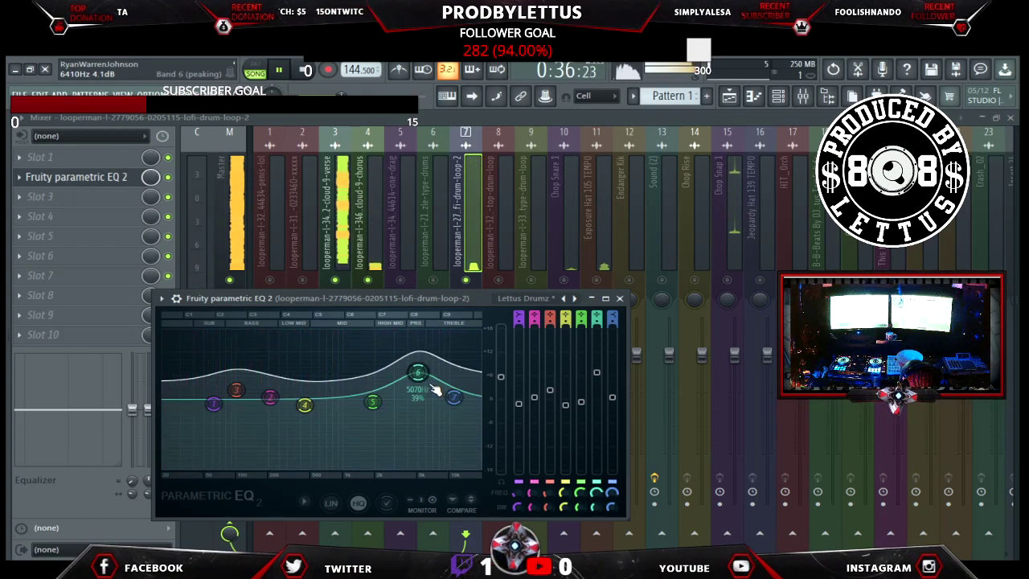
pyautogui.moveTo(372, 401); pyautogui.dragTo(387, 396)
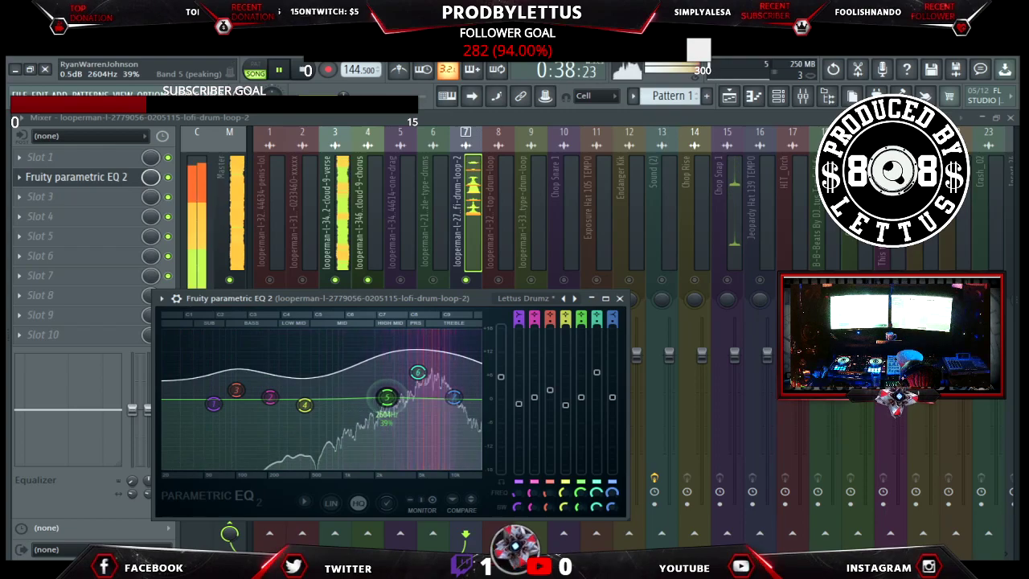
pyautogui.moveTo(305, 404); pyautogui.dragTo(352, 396)
pyautogui.click(237, 390)
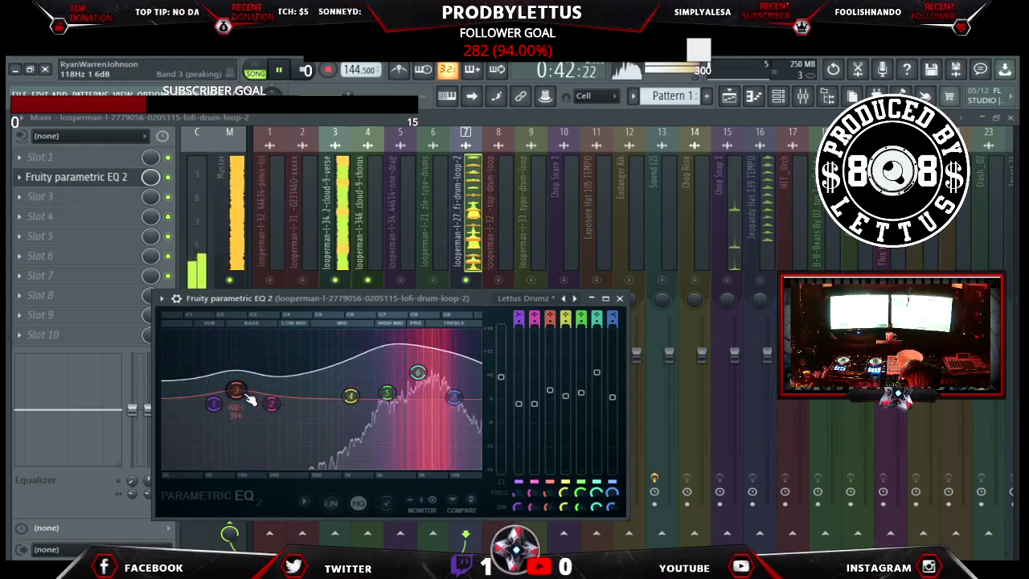
pyautogui.moveTo(236, 390); pyautogui.dragTo(189, 401)
pyautogui.moveTo(231, 391)
pyautogui.mouseDown()
pyautogui.moveTo(221, 385)
pyautogui.moveTo(237, 399)
pyautogui.mouseUp()
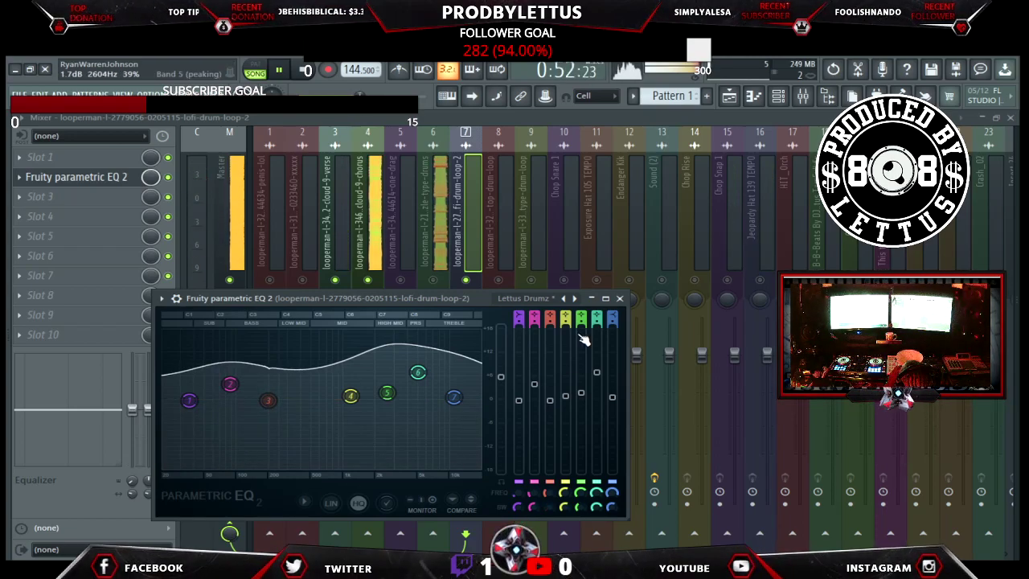
pyautogui.click(620, 299)
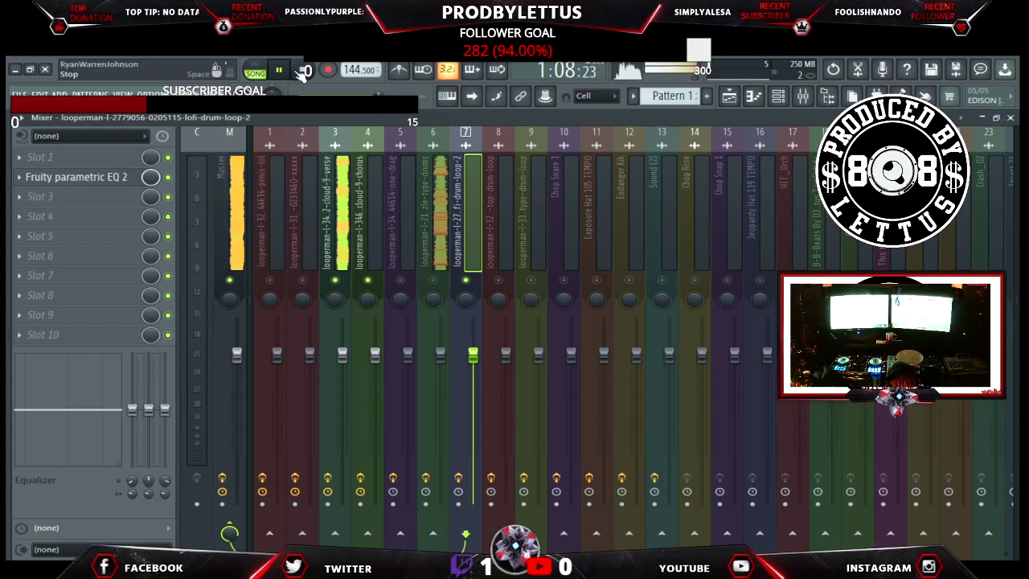
# Unmute the lirik46-young-sizzle-type-drums mixer track and check its Fruity parametric EQ 2.
pyautogui.click(434, 280)
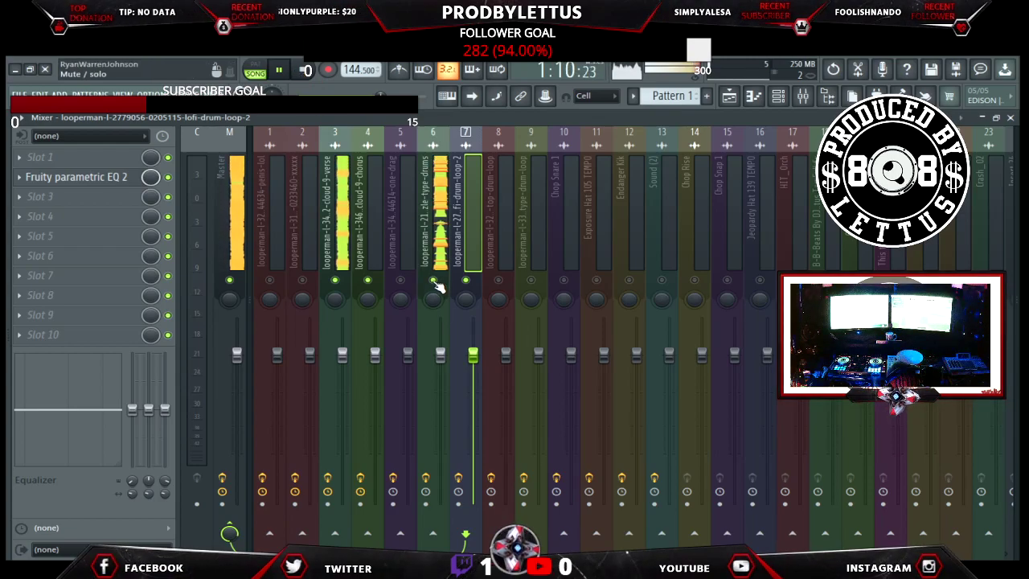
pyautogui.click(437, 239)
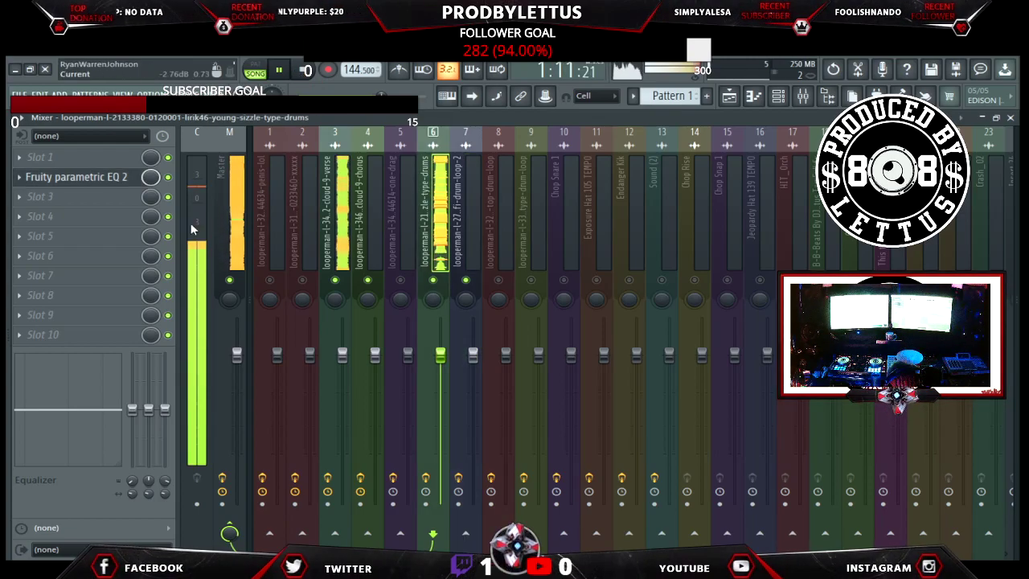
pyautogui.click(112, 180)
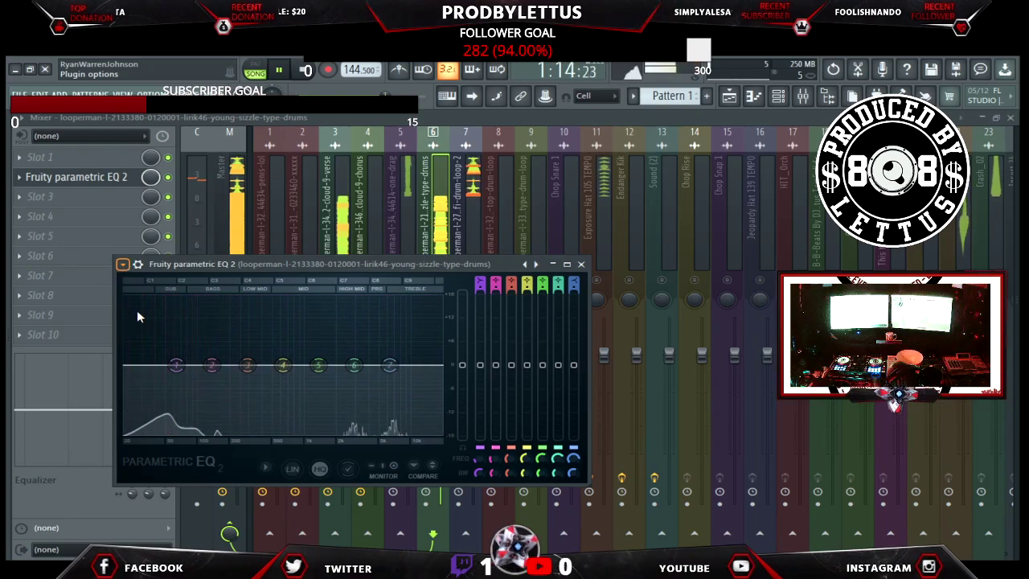
pyautogui.click(219, 157)
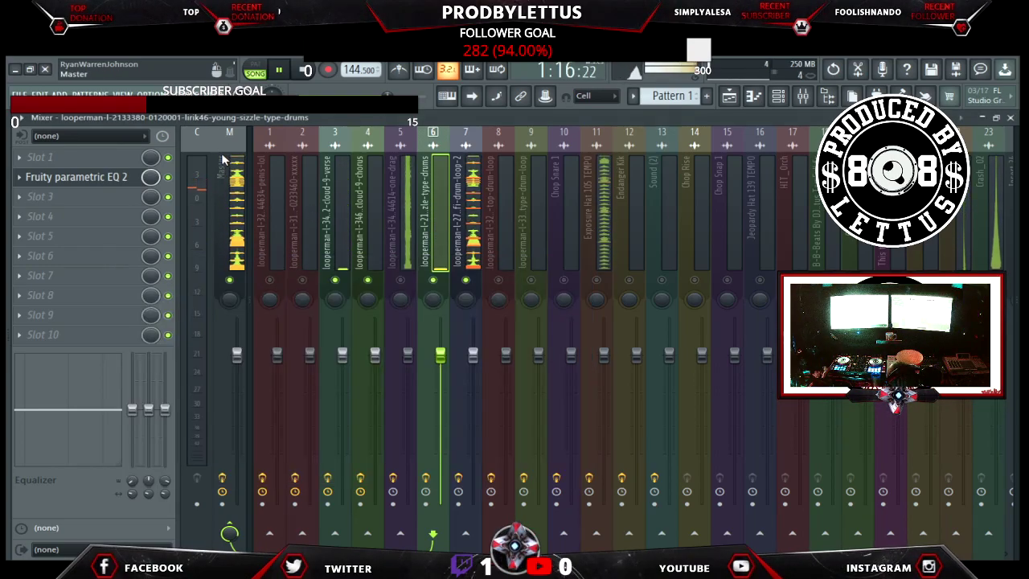
# Reopen the lofi-drum-loop-2 EQ, boost band 4 to about 3.4 dB near 823 Hz and raise the low and high bands further.
pyautogui.click(465, 268)
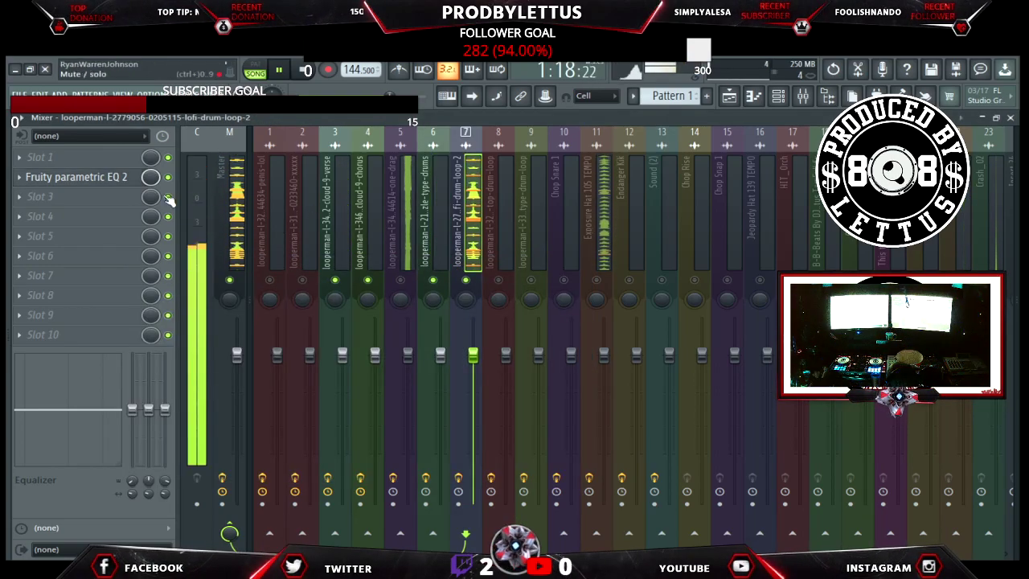
pyautogui.click(32, 177)
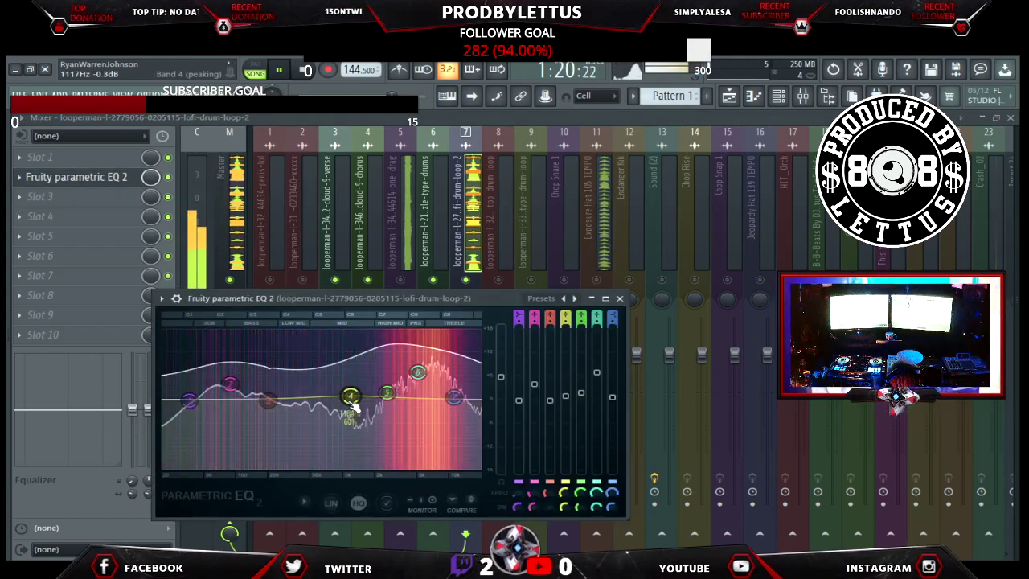
pyautogui.moveTo(387, 392); pyautogui.dragTo(331, 388)
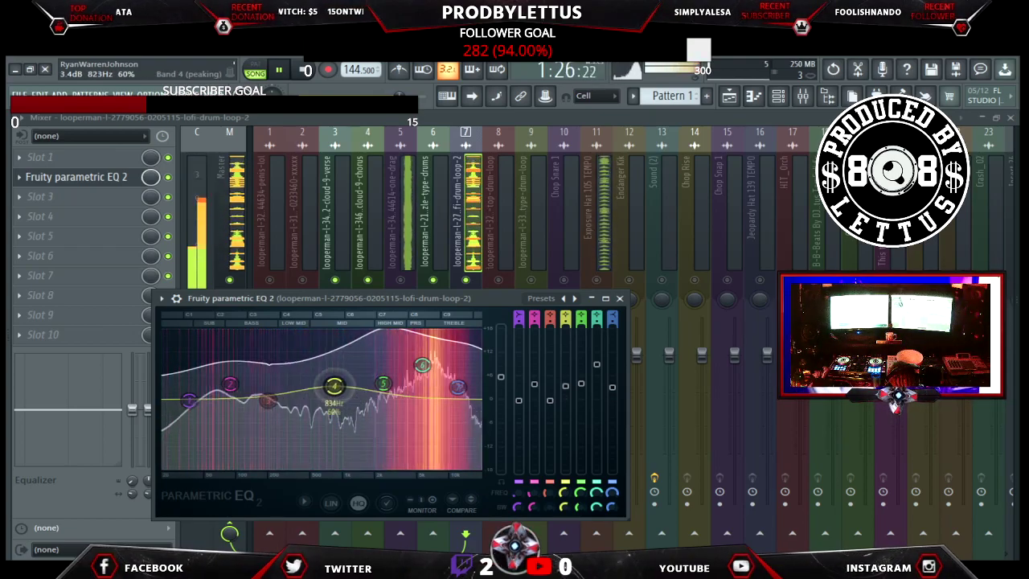
pyautogui.moveTo(266, 401); pyautogui.dragTo(185, 391)
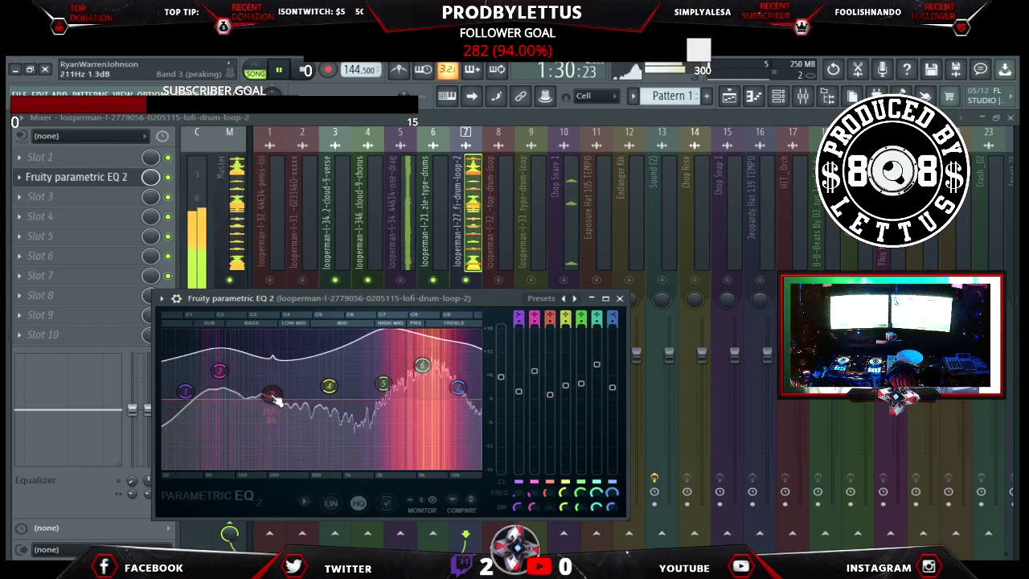
pyautogui.moveTo(269, 395); pyautogui.dragTo(205, 375)
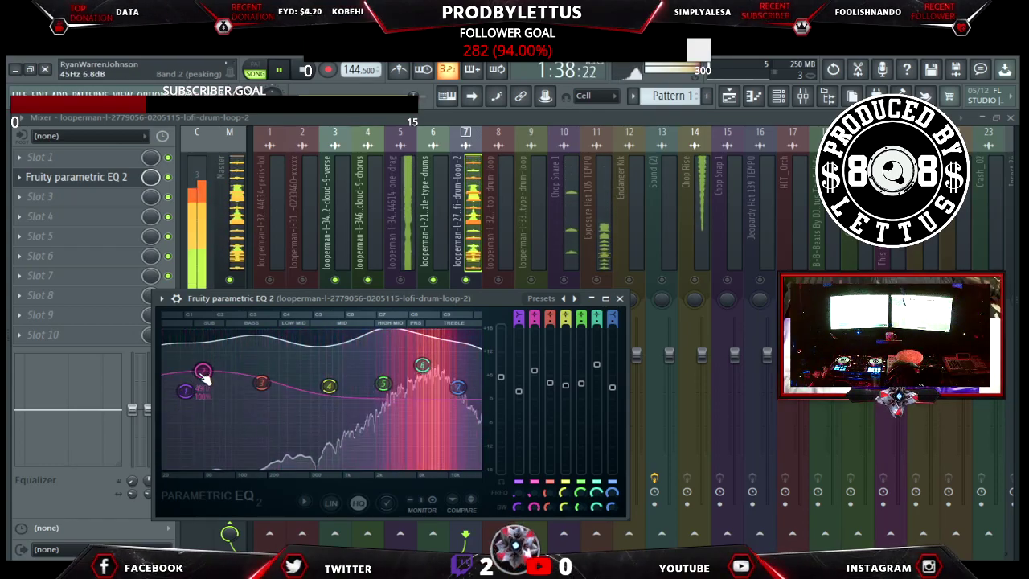
# Drop the lofi-drum-loop-2 EQ's band 1 to its minimum gain in the bass range, adjust its bandwidth and close the plugin.
pyautogui.moveTo(202, 370); pyautogui.dragTo(245, 467)
pyautogui.scroll(3, 248, 470)
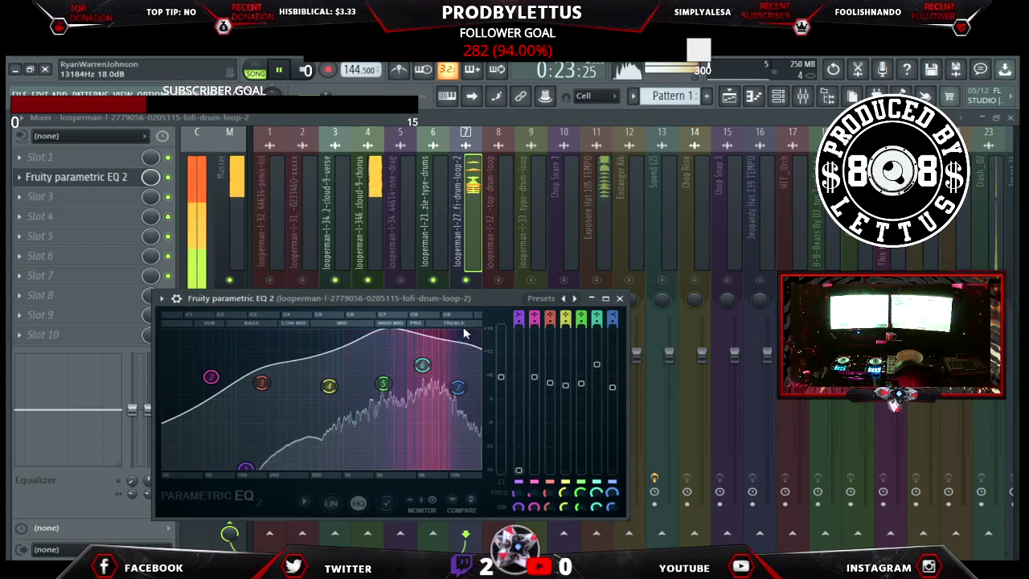
pyautogui.click(620, 298)
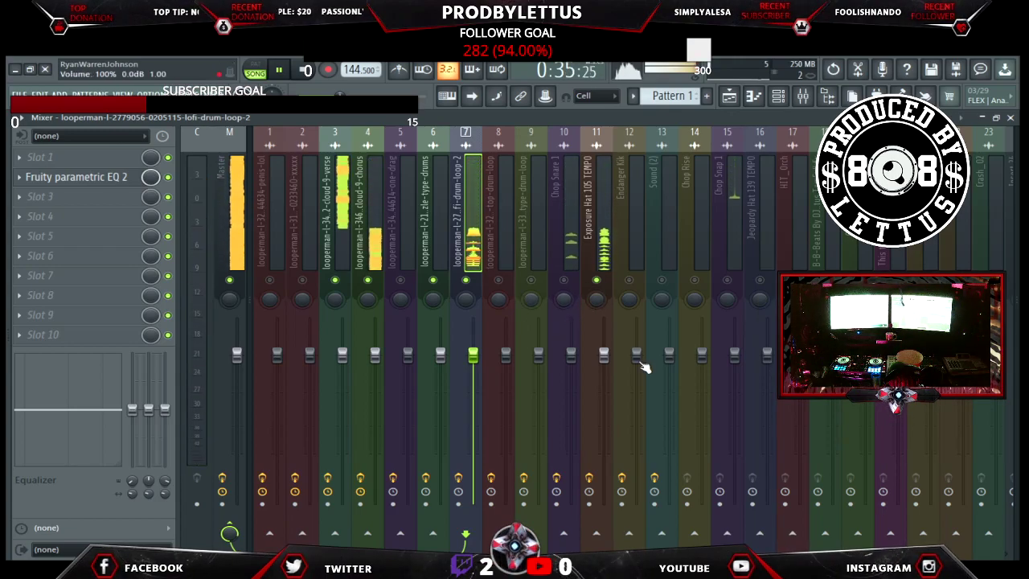
# Check the Fruity parametric EQ 2 on the Exposure Hat 105 TEMPO mixer track.
pyautogui.click(600, 230)
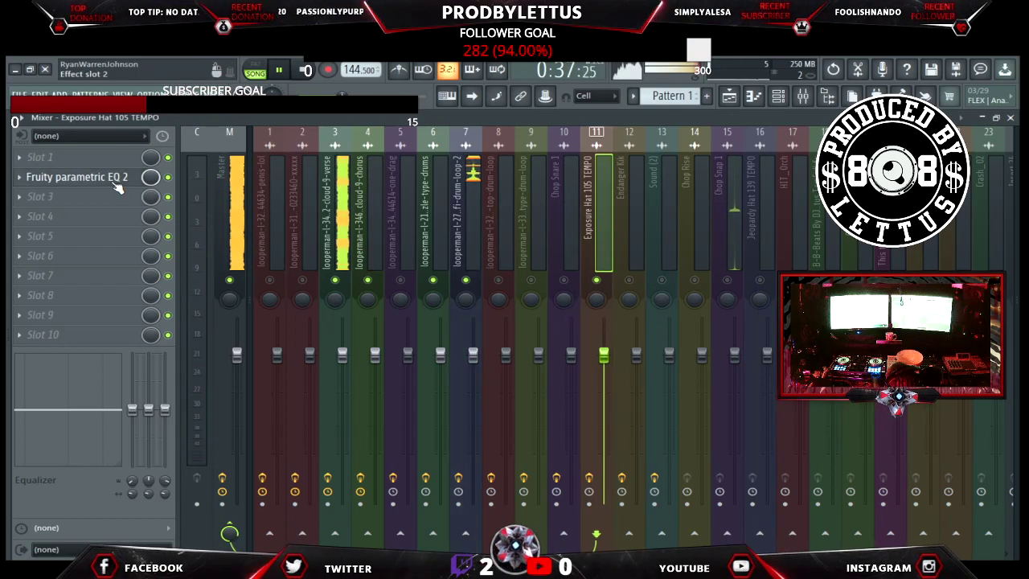
pyautogui.click(80, 177)
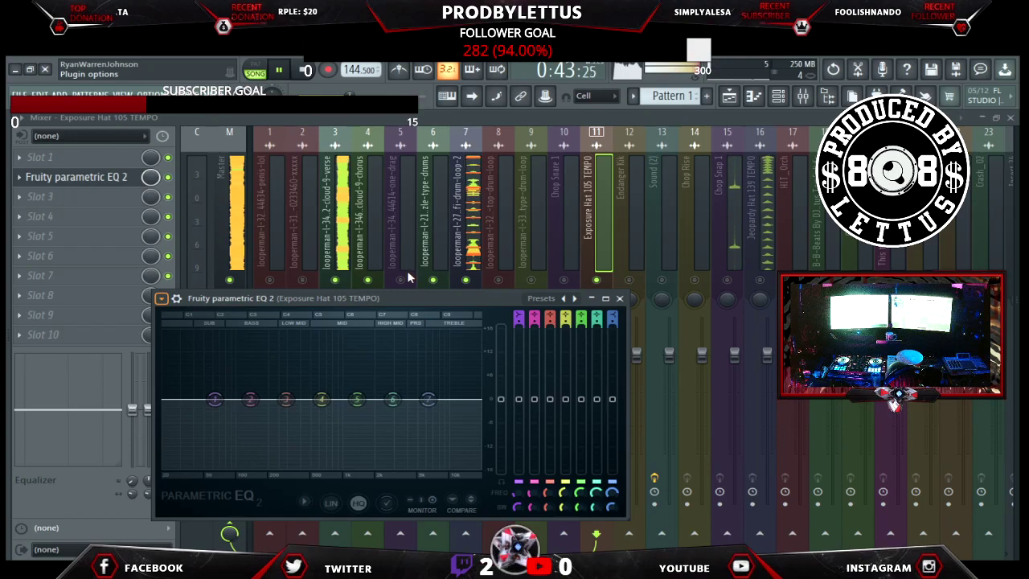
pyautogui.click(619, 298)
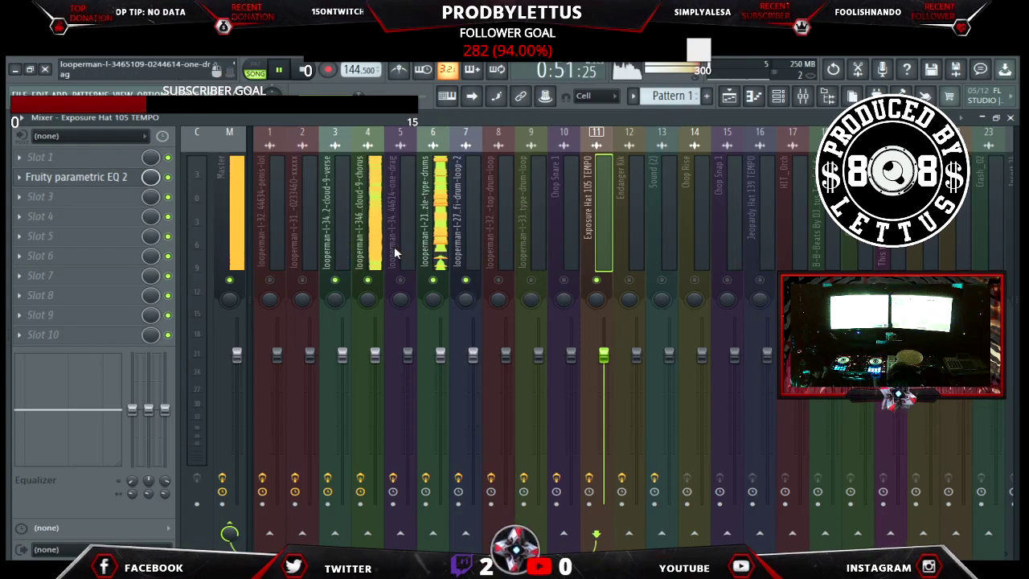
# Add a Fruity Multiband Compressor in slot 4 of the lirik46-young-sizzle-type-drums track and move its window clear of the effect slots.
pyautogui.click(439, 233)
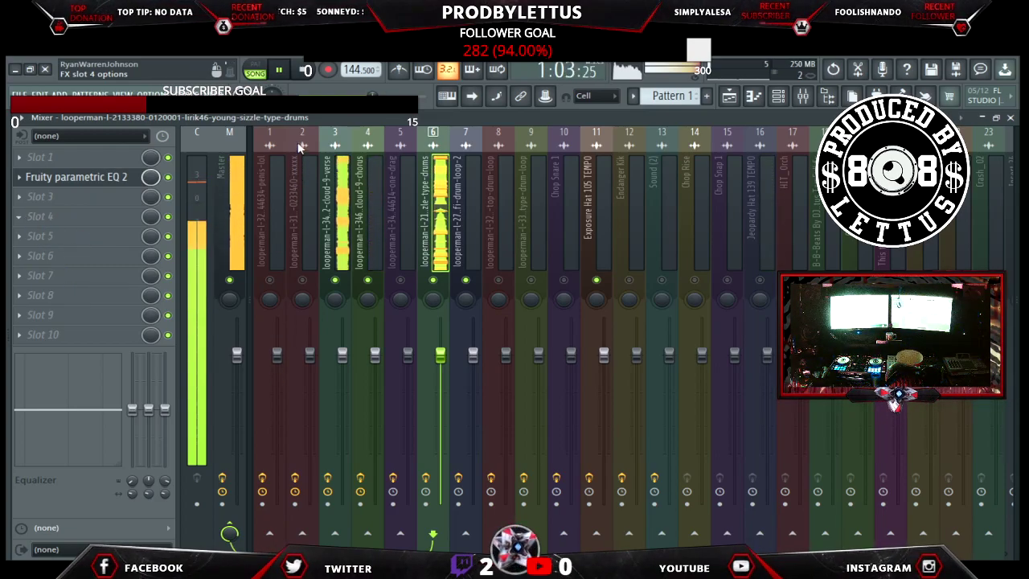
pyautogui.click(63, 211)
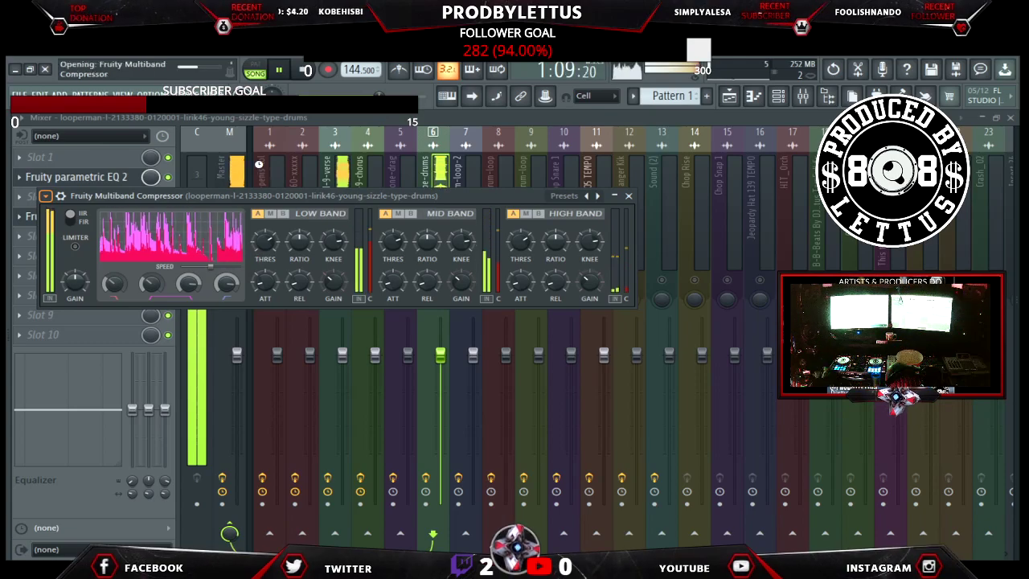
pyautogui.moveTo(504, 199); pyautogui.dragTo(776, 306)
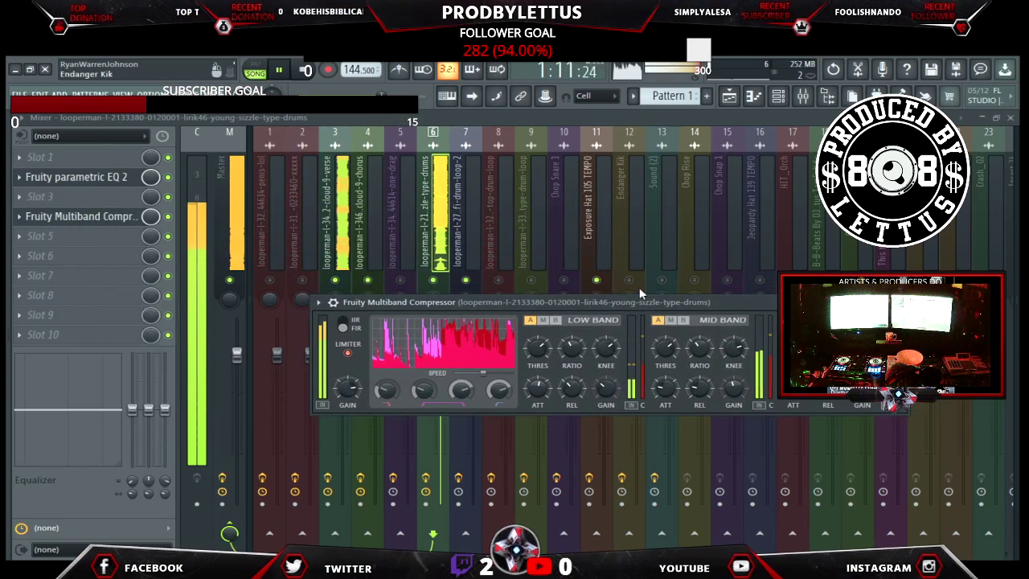
# Shape the lirik46-young-sizzle-type-drums EQ by cutting bands 1, 3, 4, 5 and 7, boosting band 6 and raising the main level.
pyautogui.click(439, 237)
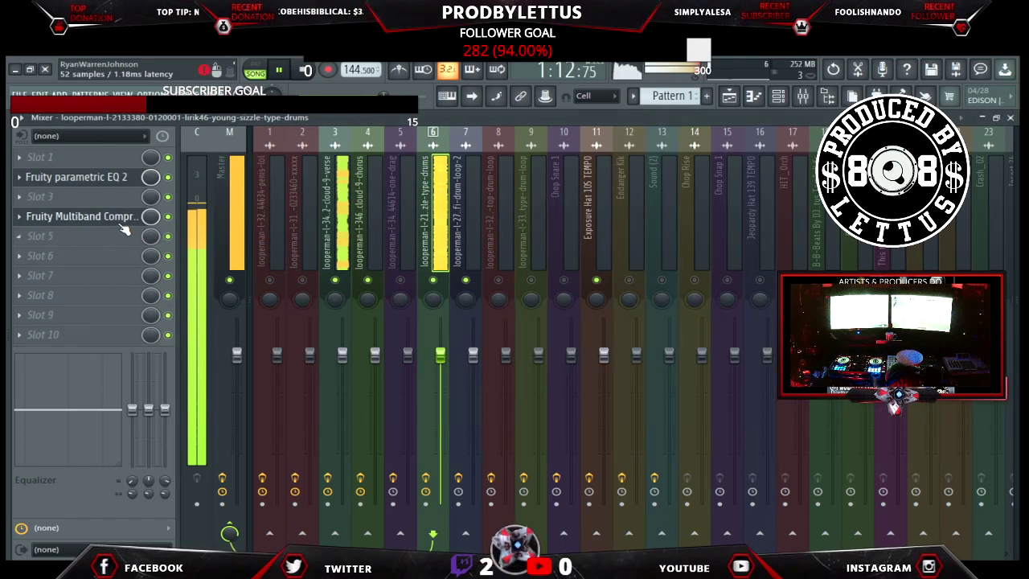
pyautogui.click(77, 177)
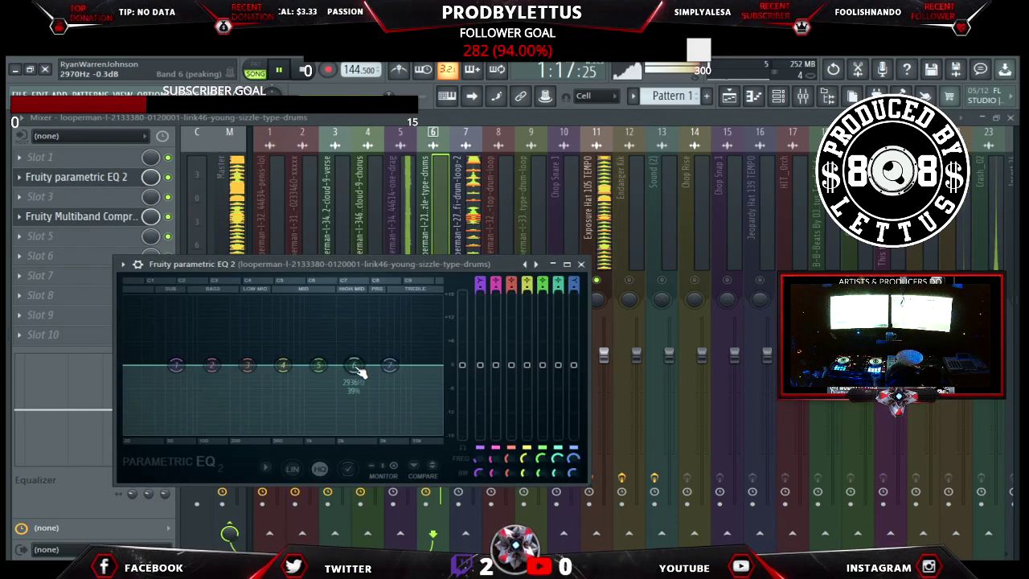
pyautogui.moveTo(354, 366); pyautogui.dragTo(366, 350)
pyautogui.moveTo(187, 369); pyautogui.dragTo(144, 387)
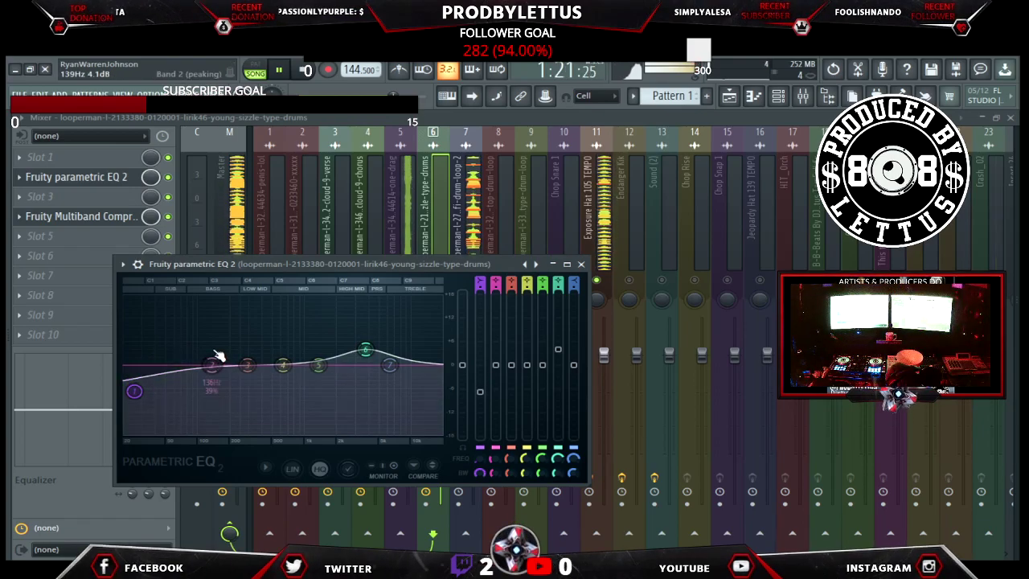
pyautogui.moveTo(212, 366); pyautogui.dragTo(181, 366)
pyautogui.moveTo(247, 370); pyautogui.dragTo(308, 381)
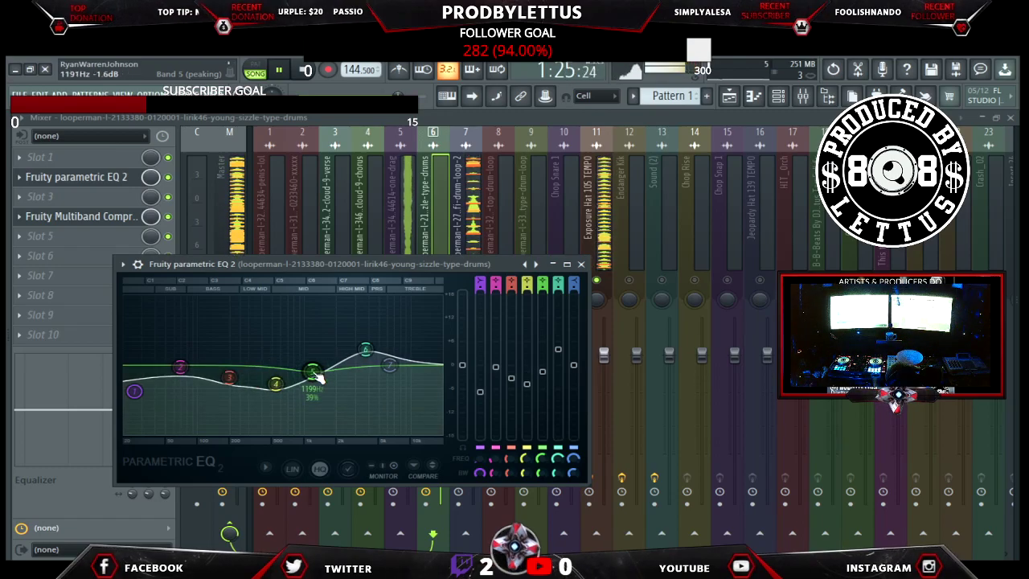
pyautogui.moveTo(366, 349); pyautogui.dragTo(462, 354)
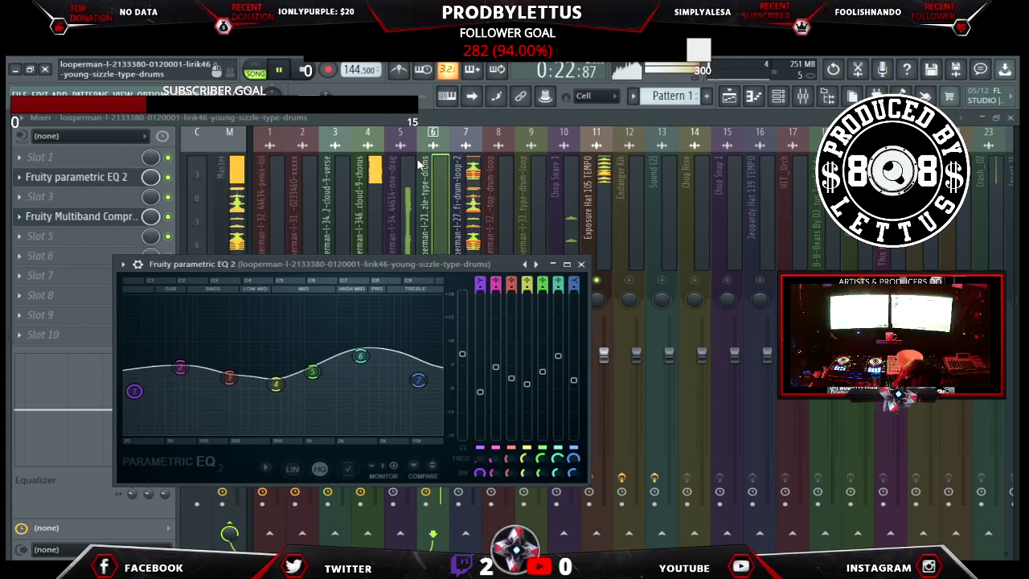
# Lower the cloud-9-chorus track volume to about 91%, reduce lofi-drum-loop-2 and Exposure Hat 105 TEMPO slightly, and select Jeopardy Hat 139 TEMPO.
pyautogui.click(477, 193)
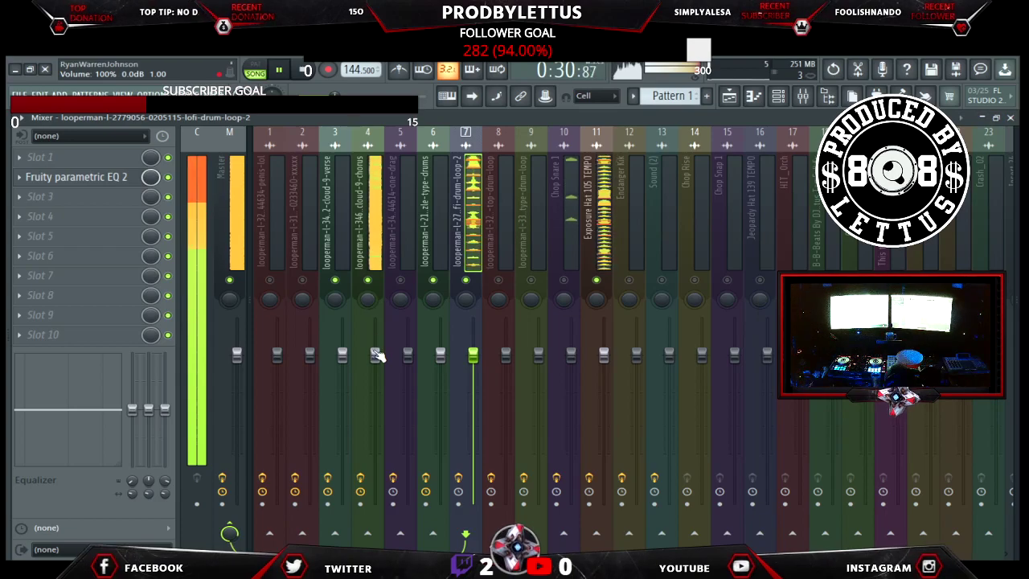
pyautogui.moveTo(375, 354); pyautogui.dragTo(374, 366)
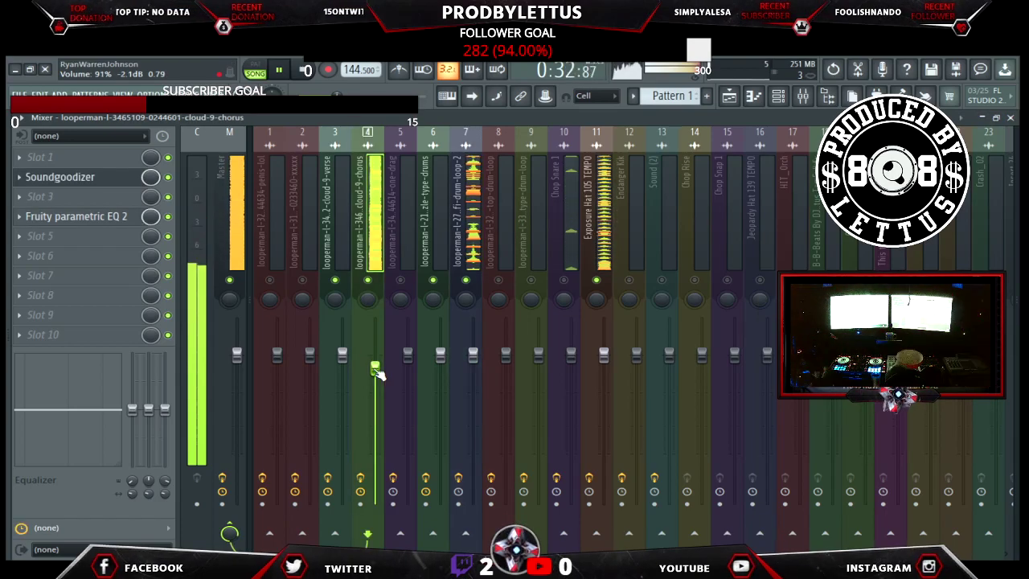
pyautogui.moveTo(475, 359); pyautogui.dragTo(475, 374)
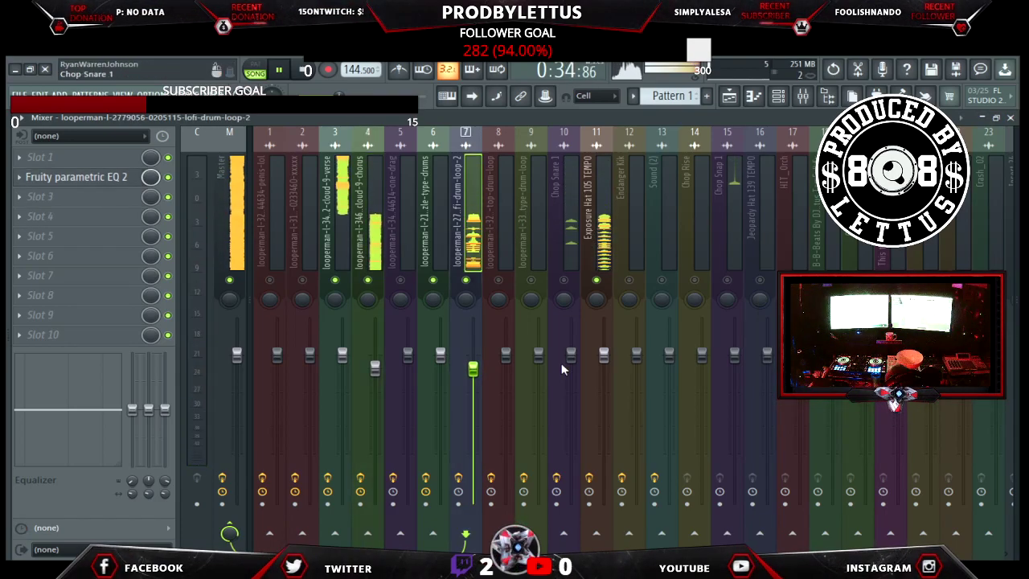
pyautogui.moveTo(605, 357); pyautogui.dragTo(604, 370)
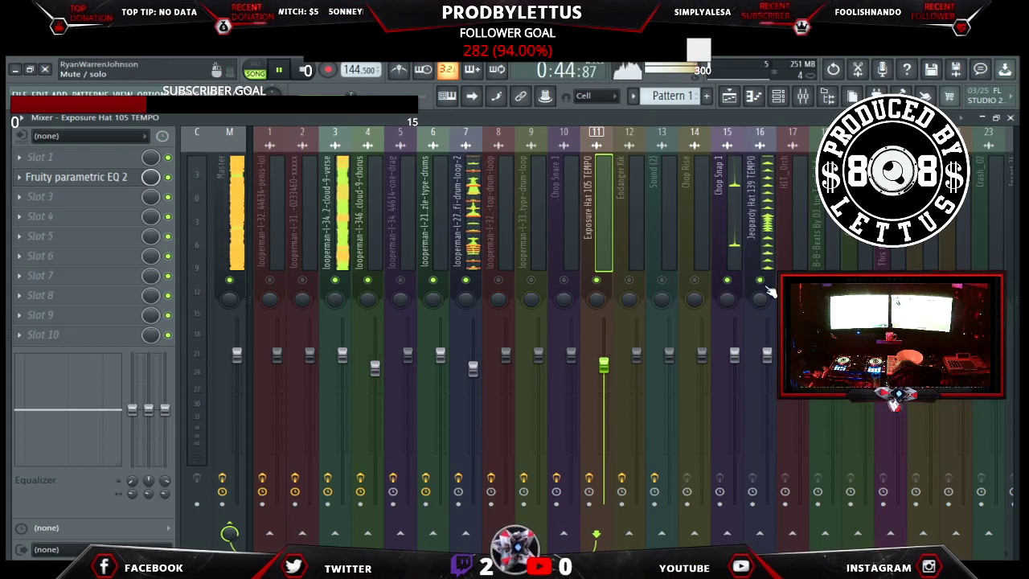
pyautogui.click(764, 245)
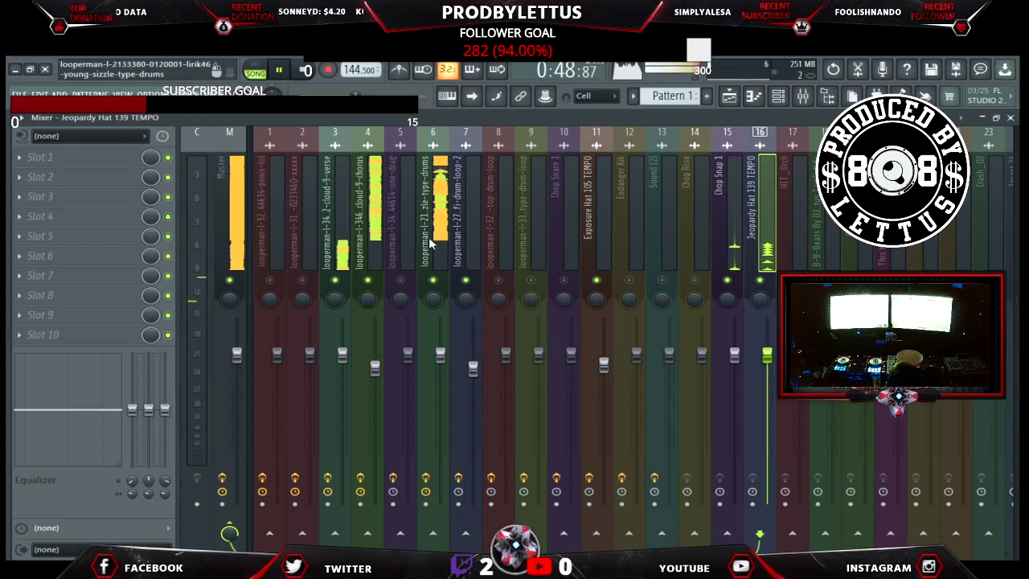
# On the young-sizzle-type-drums EQ, cut band 3 to about -6.9 dB near 195 Hz and deepen band 4 near 564 Hz with 100% bandwidth.
pyautogui.click(443, 260)
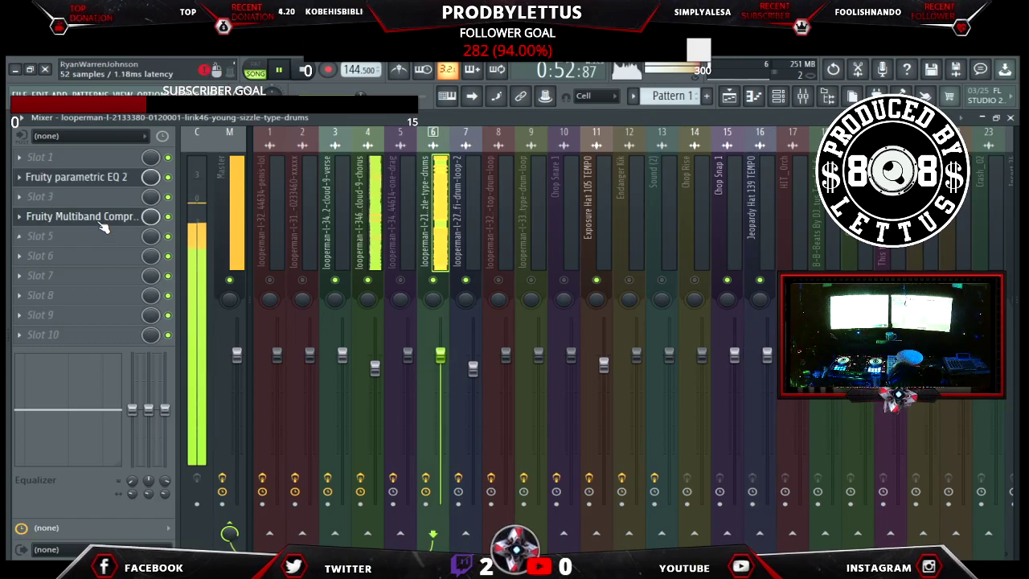
pyautogui.click(95, 179)
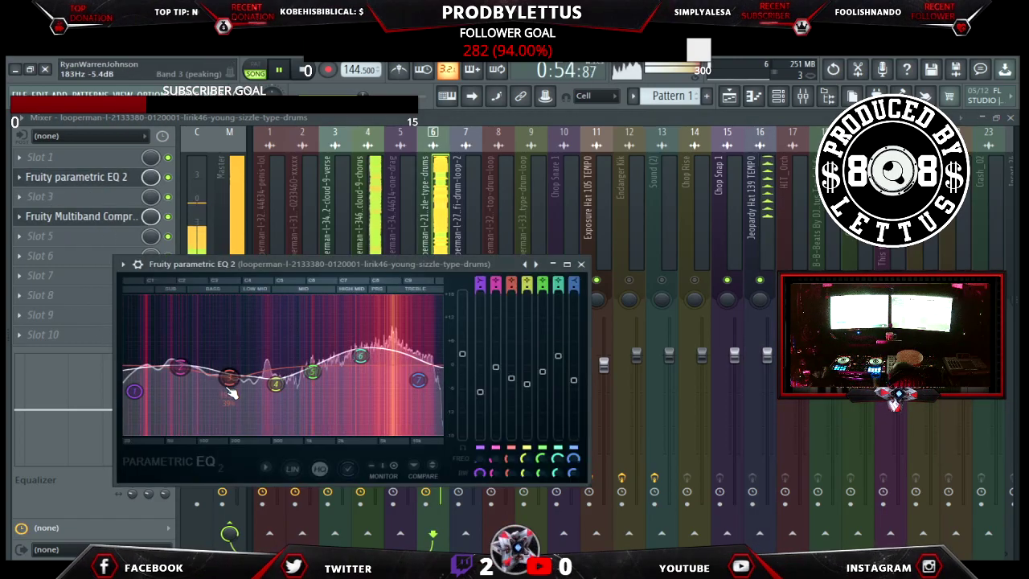
pyautogui.moveTo(229, 376); pyautogui.dragTo(229, 393)
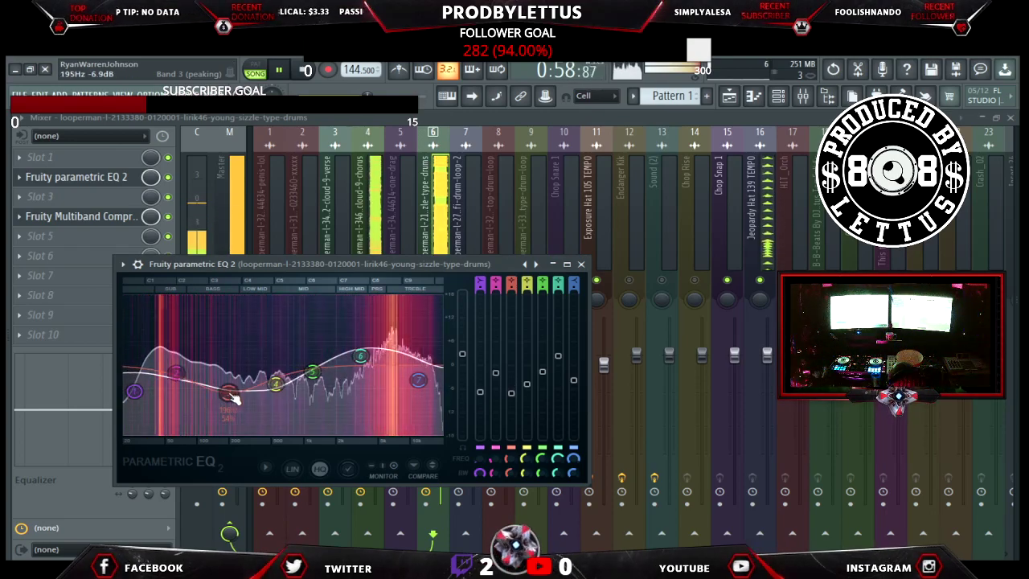
pyautogui.moveTo(275, 385); pyautogui.dragTo(277, 394)
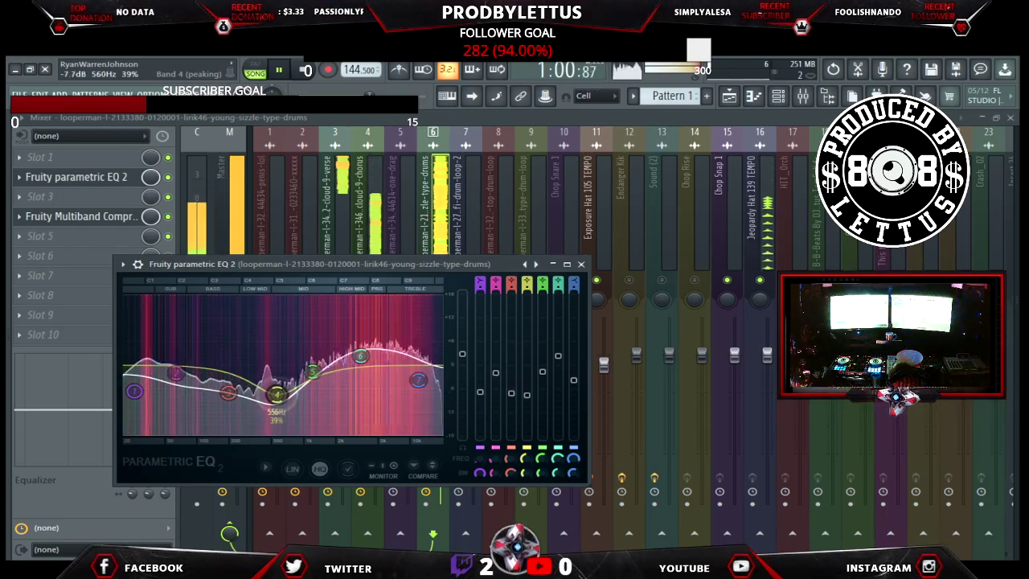
pyautogui.scroll(3, 283, 402)
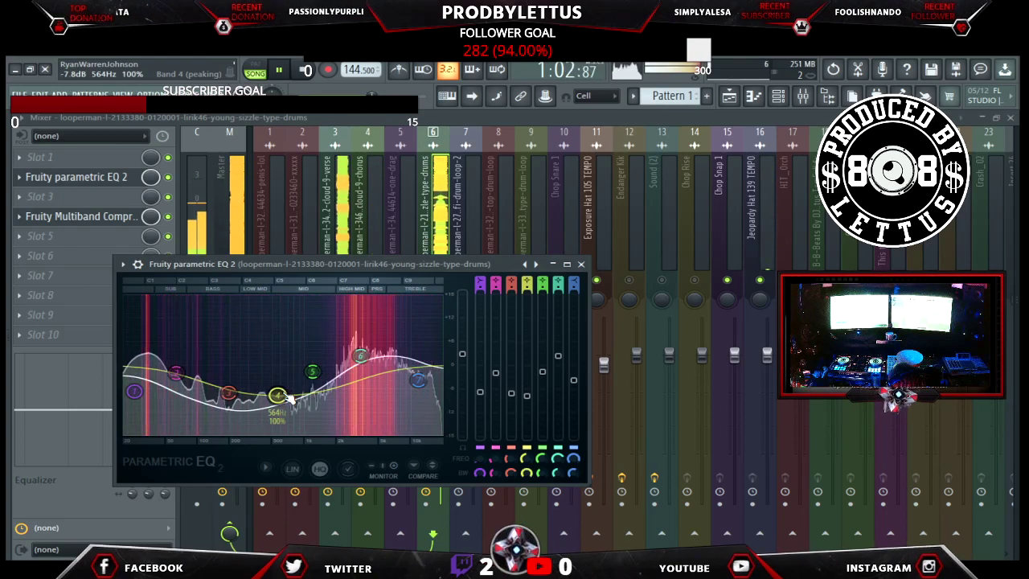
pyautogui.moveTo(277, 406); pyautogui.dragTo(278, 411)
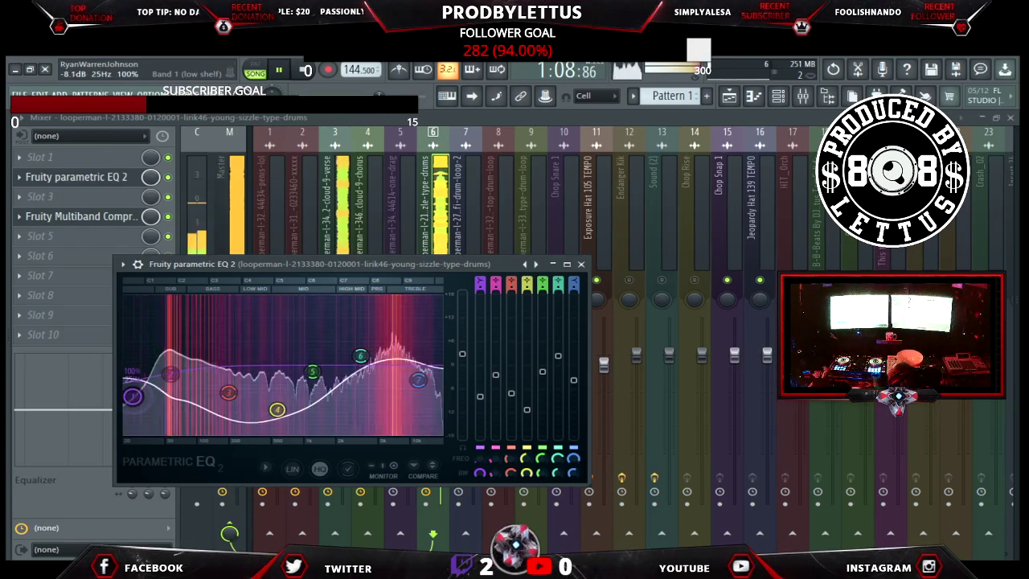
# Narrow the low-shelf band 1 to 30% bandwidth at about -8.7 dB and 25 Hz on the young-sizzle-type-drums EQ, and close the plugin.
pyautogui.scroll(-3, 143, 402)
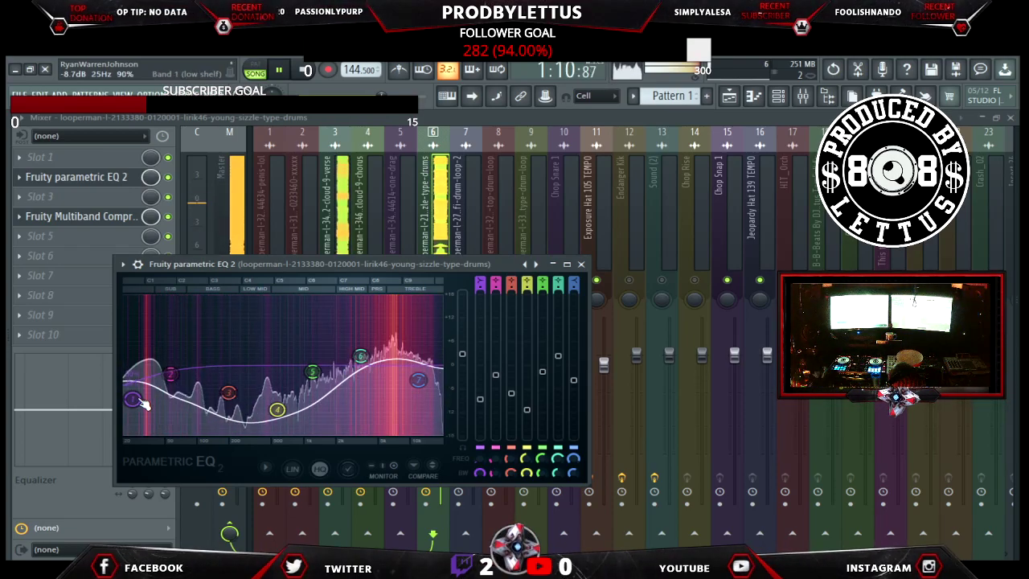
pyautogui.scroll(-1, 143, 402)
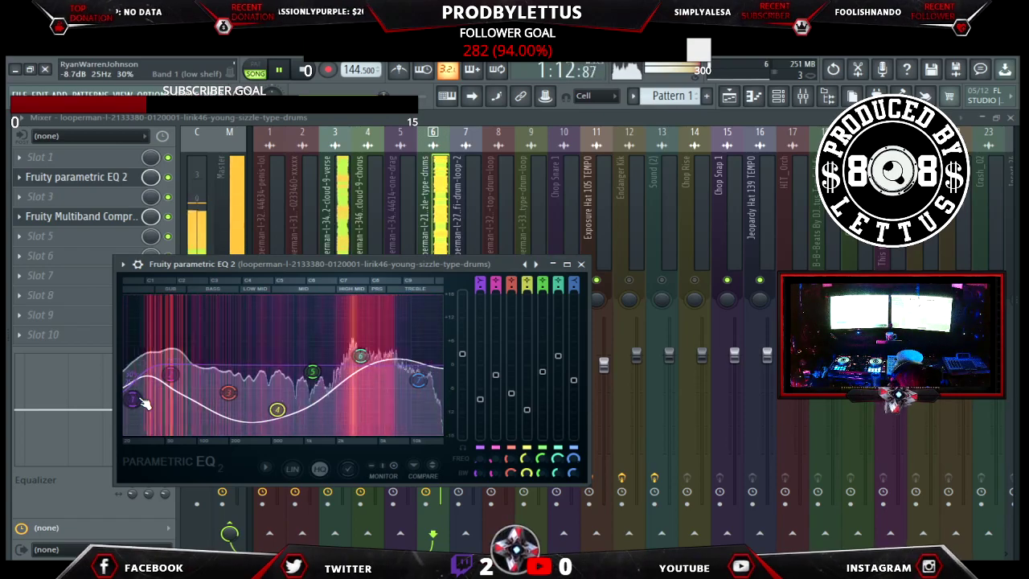
pyautogui.scroll(-1, 143, 402)
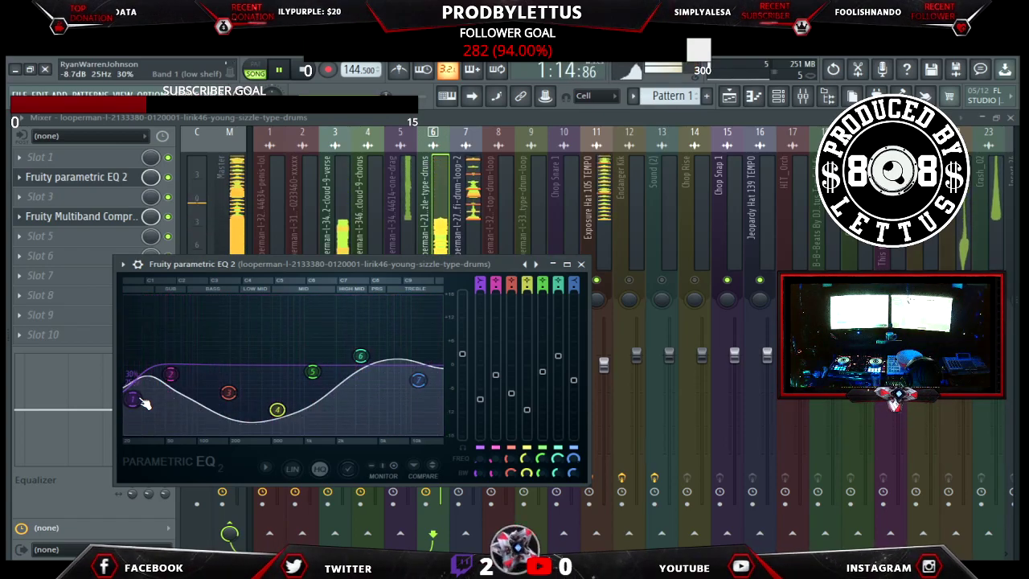
pyautogui.click(581, 264)
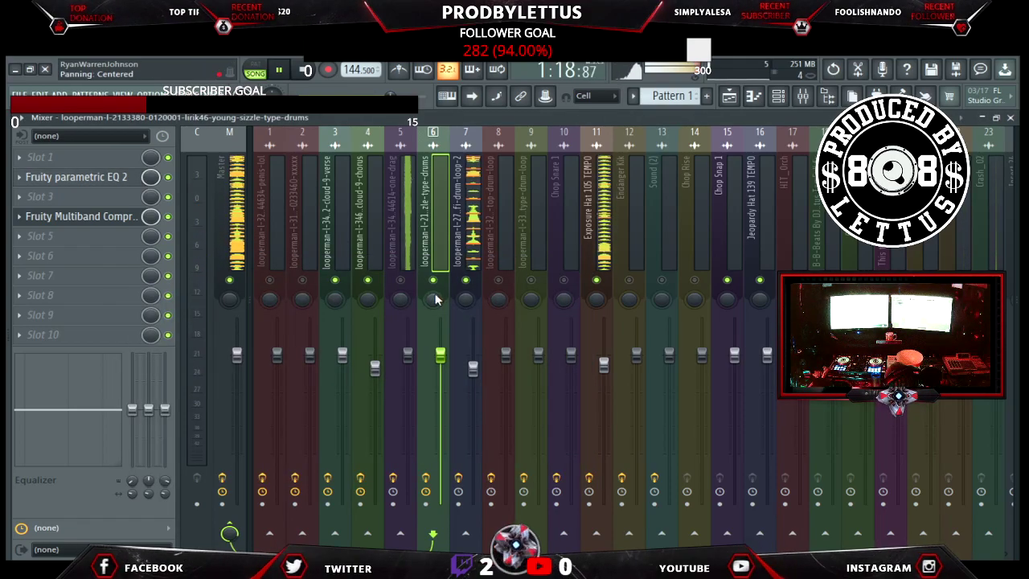
# Unmute the one-drag track and shape its Fruity parametric EQ 2 with the LETTUS PADS II preset and a slightly raised band 4.
pyautogui.click(401, 281)
pyautogui.click(406, 291)
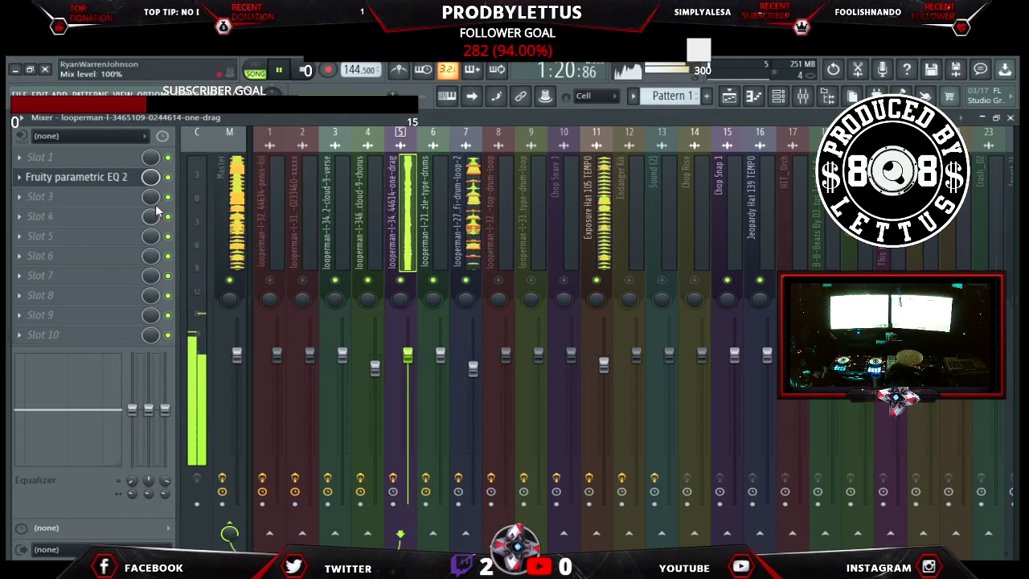
pyautogui.click(94, 178)
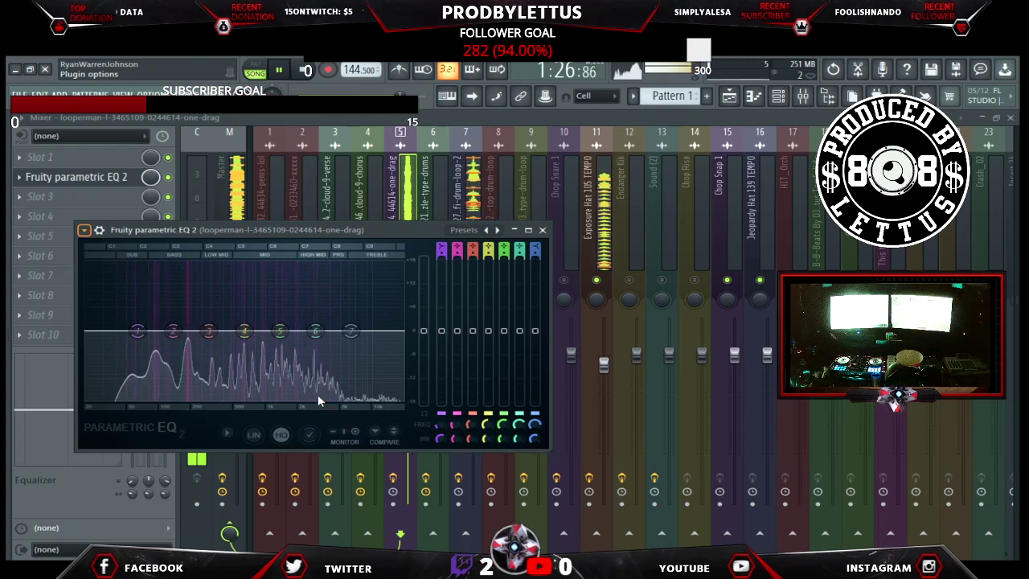
pyautogui.click(319, 432)
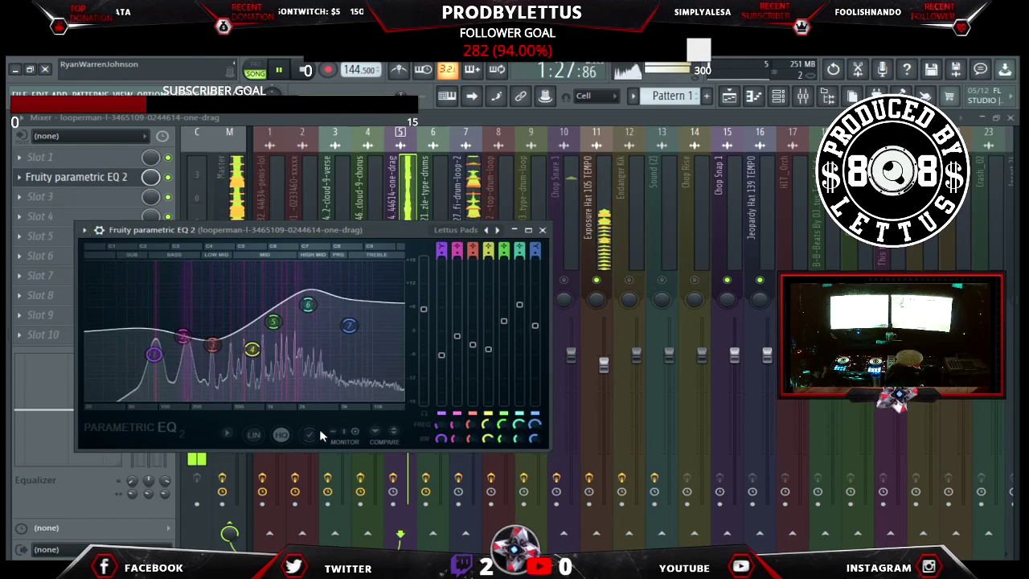
pyautogui.click(497, 231)
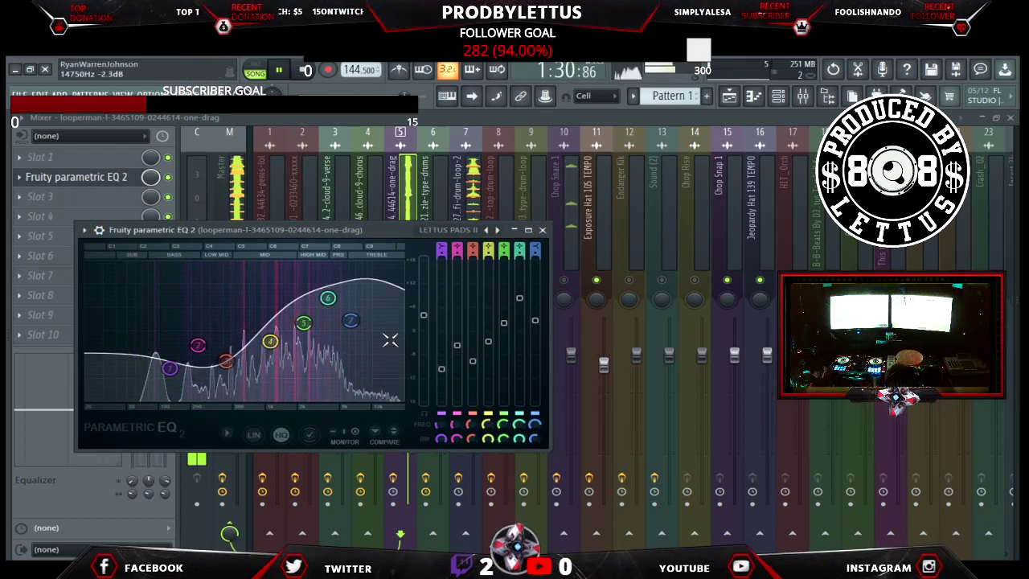
pyautogui.moveTo(270, 341); pyautogui.dragTo(267, 333)
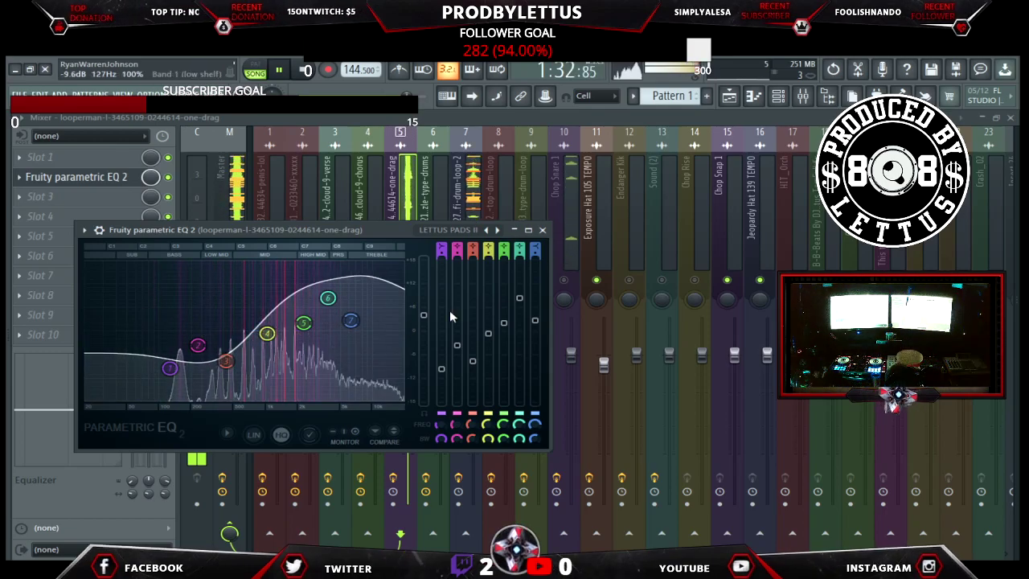
pyautogui.click(543, 231)
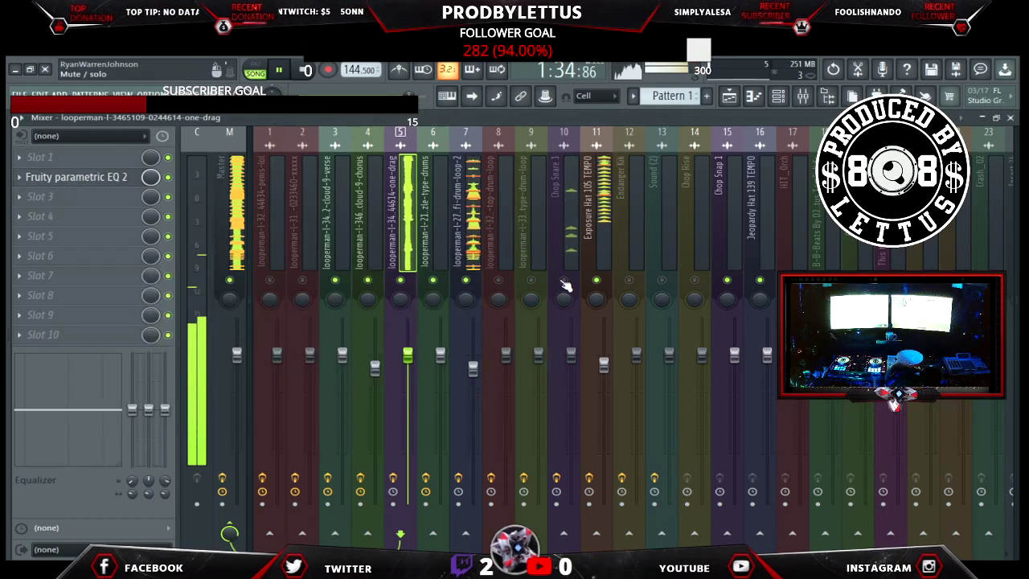
# Unmute the Chop Snare 1 track and load the Lettus Snap preset in its Fruity parametric EQ 2.
pyautogui.click(566, 266)
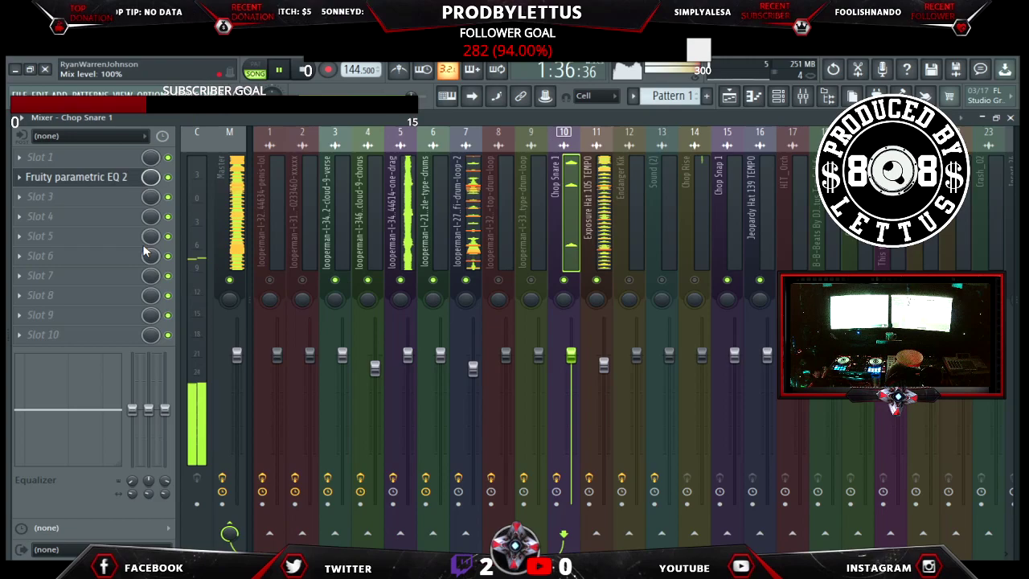
pyautogui.click(80, 181)
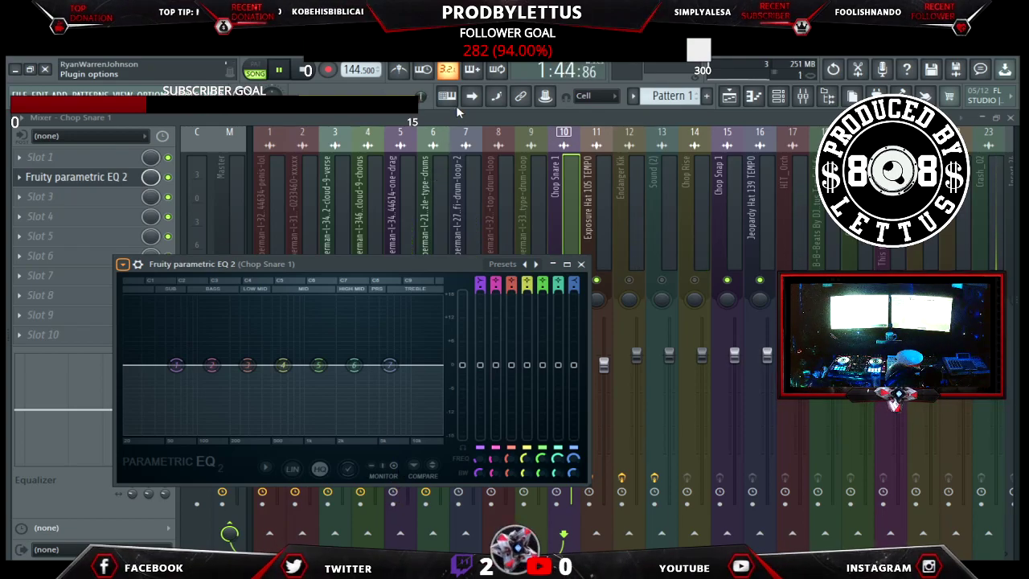
pyautogui.click(537, 263)
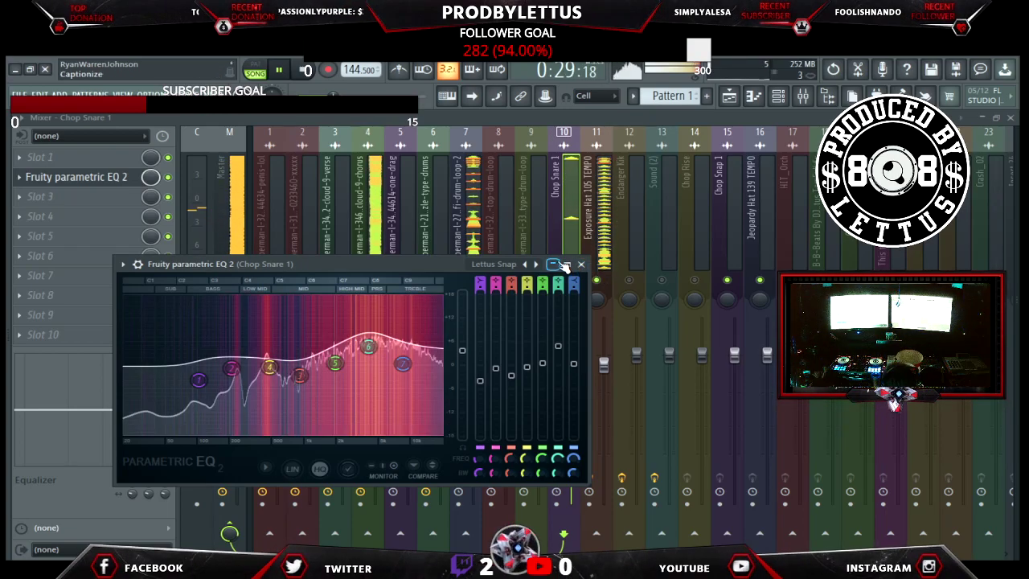
pyautogui.click(581, 265)
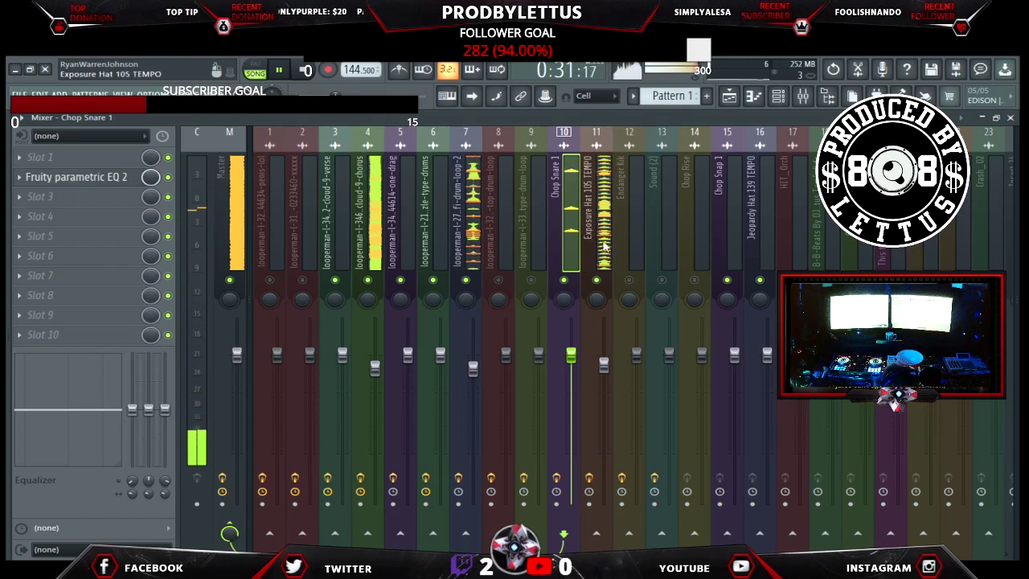
# Look through the channels in the maximized Channel rack, and return to the mixer's young-sizzle-type-drums track.
pyautogui.click(777, 96)
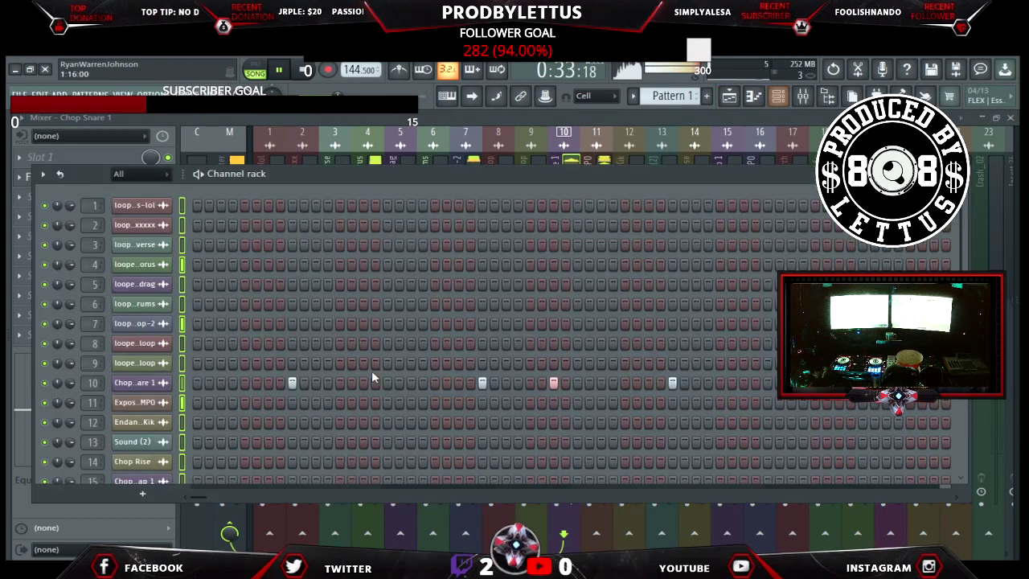
pyautogui.doubleClick(398, 178)
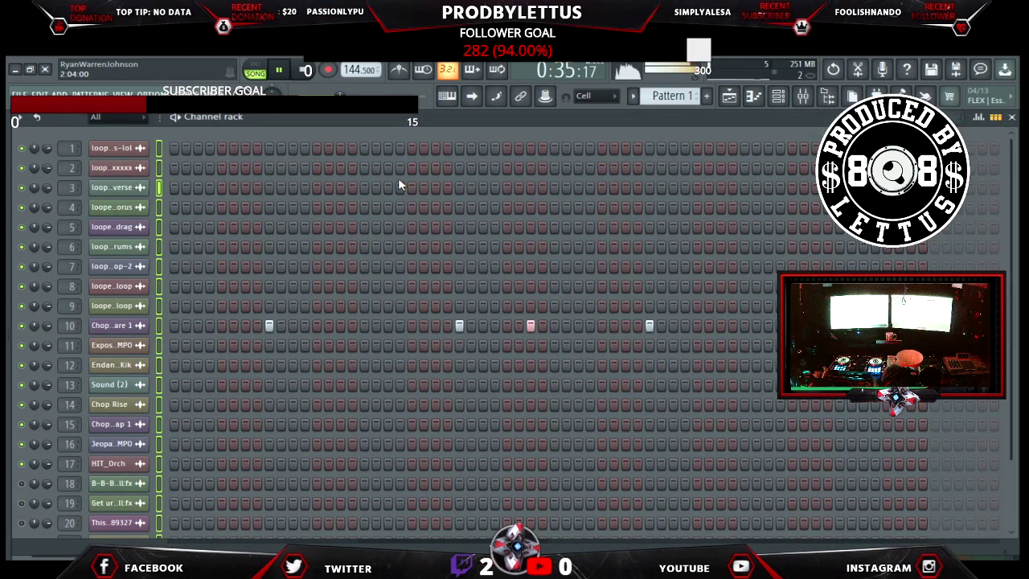
pyautogui.scroll(-3, 183, 302)
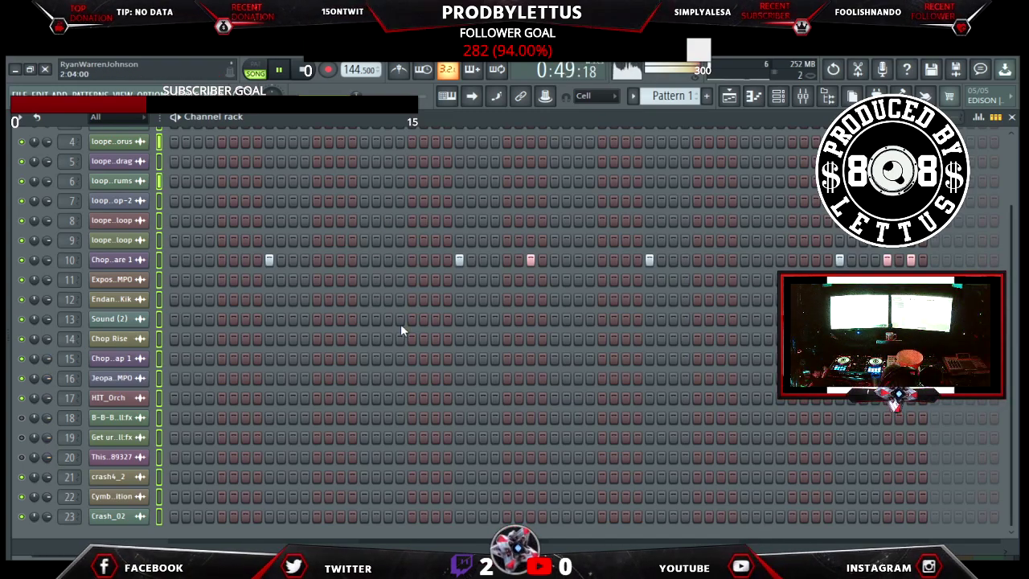
pyautogui.click(793, 103)
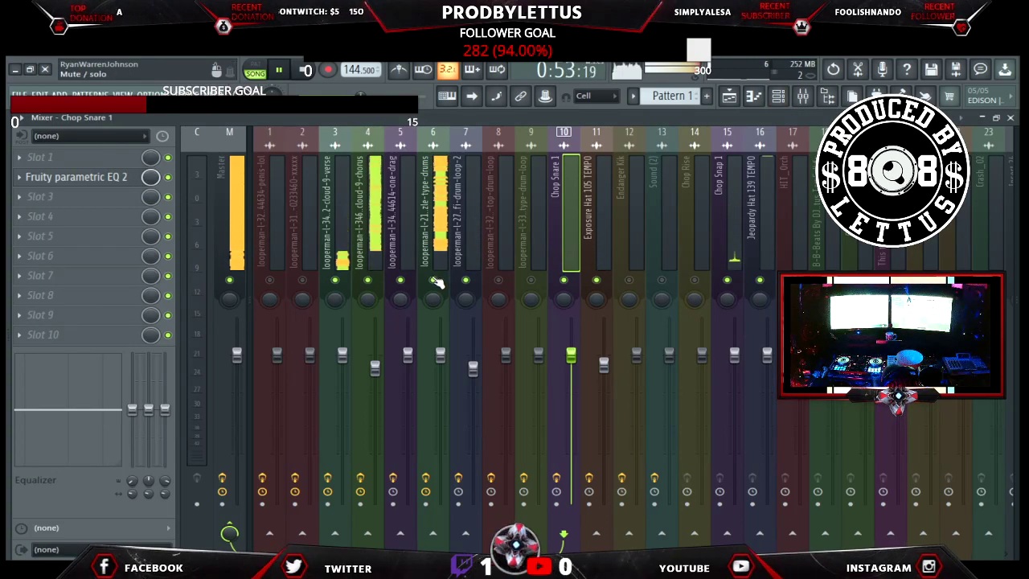
pyautogui.click(443, 231)
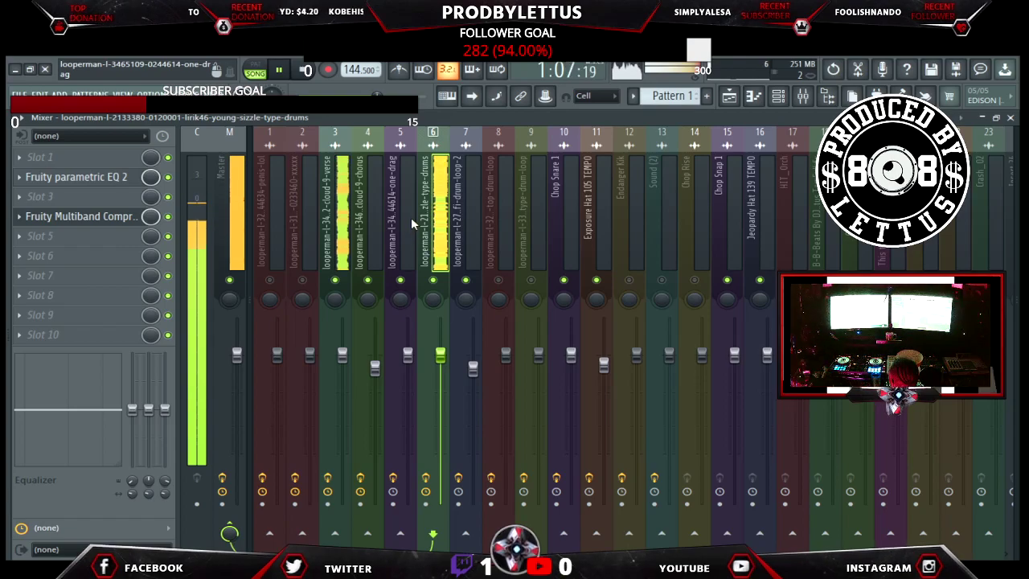
# Solo the cloud-9-verse mixer track, and unmute mixer tracks 1, 2 and 4 to 8 alongside it.
pyautogui.hotkey('alt', 'F8')
pyautogui.hotkey('alt', 'F8')
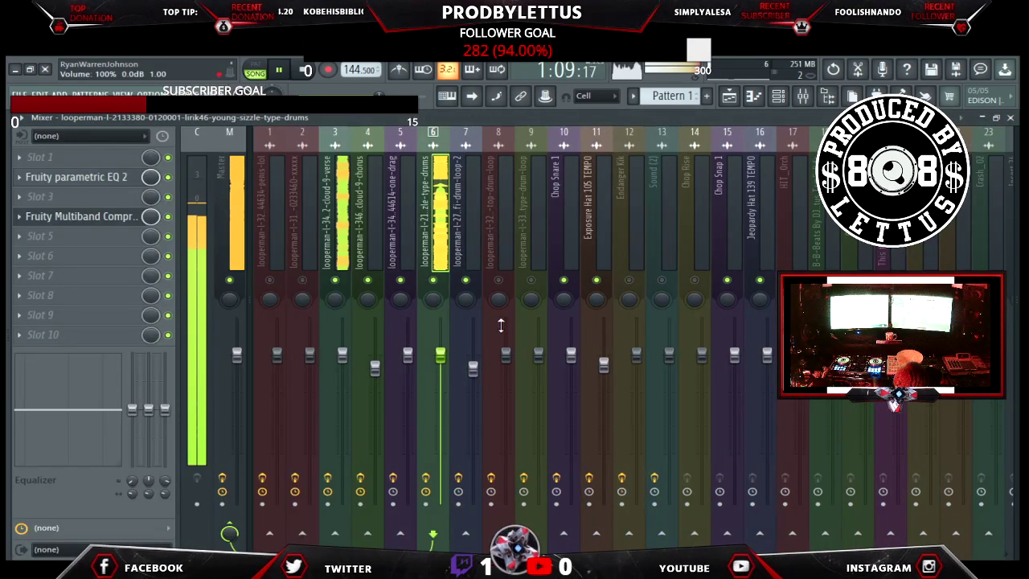
pyautogui.rightClick(334, 281)
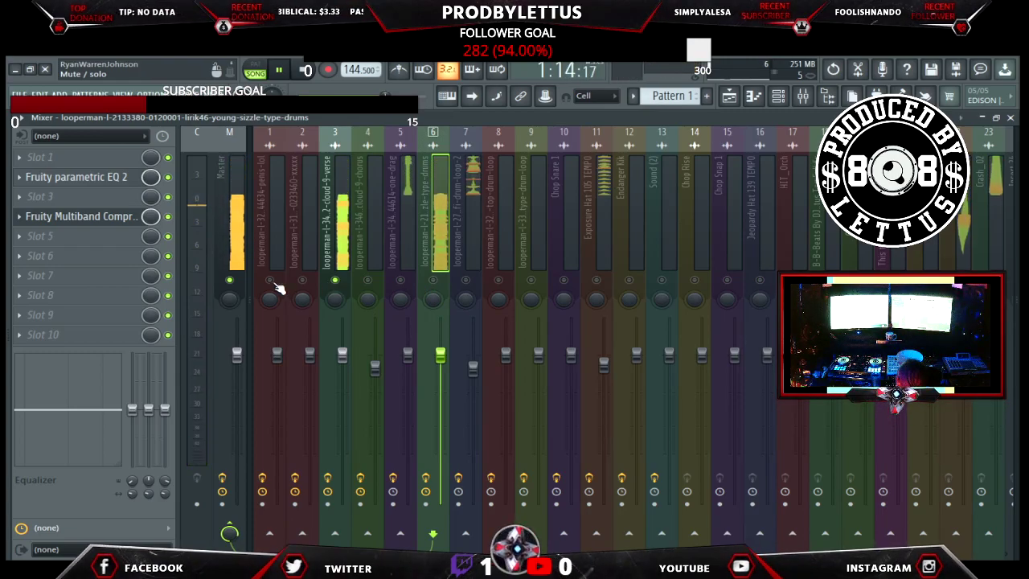
pyautogui.click(271, 282)
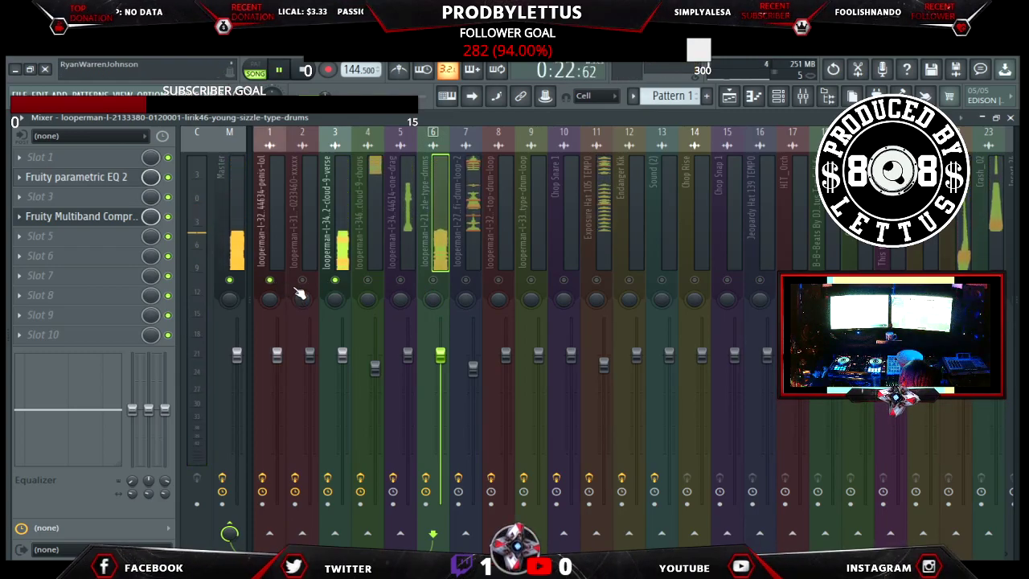
pyautogui.click(302, 281)
pyautogui.click(368, 281)
pyautogui.click(400, 281)
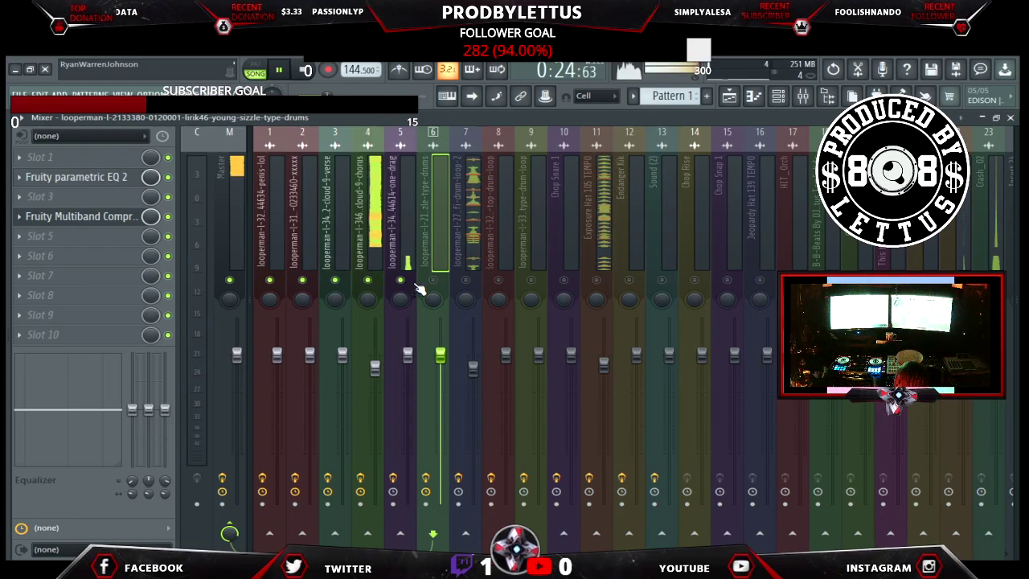
pyautogui.click(432, 280)
pyautogui.click(465, 281)
pyautogui.click(498, 280)
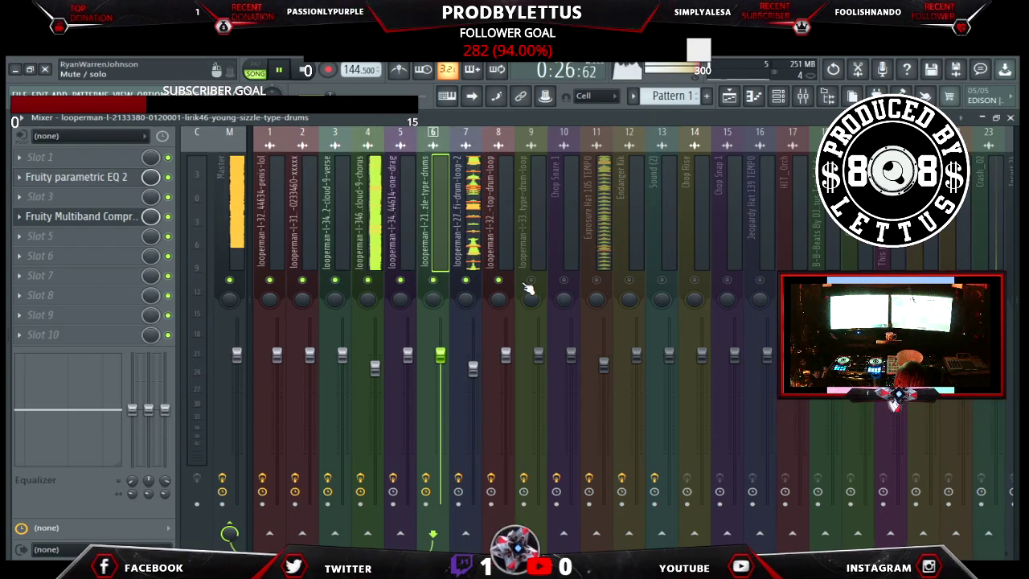
# Unmute mixer tracks 9 to 16 and the crash4_2 mixer track.
pyautogui.click(531, 281)
pyautogui.click(563, 280)
pyautogui.click(596, 280)
pyautogui.click(629, 280)
pyautogui.click(662, 281)
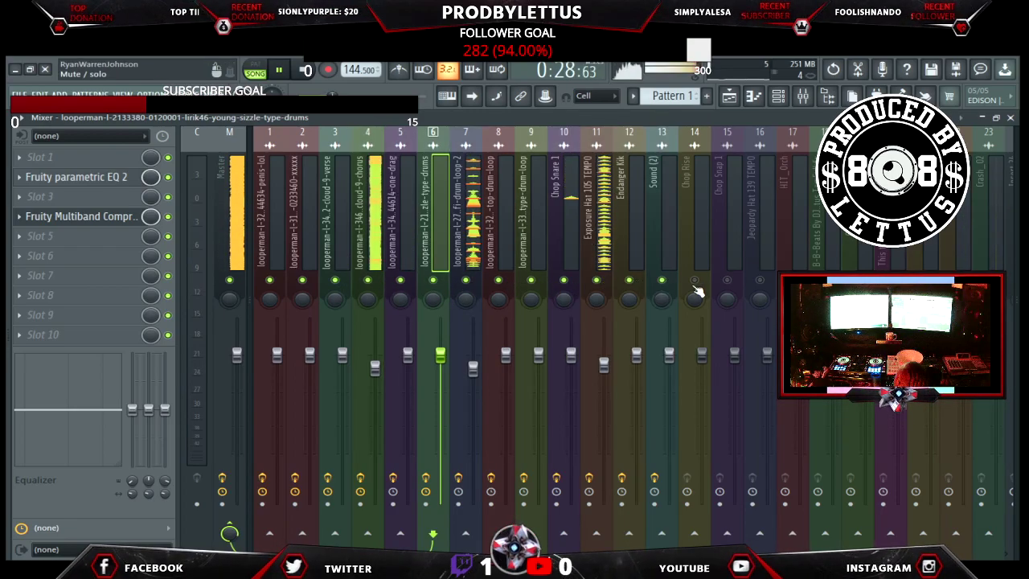
pyautogui.click(694, 281)
pyautogui.click(727, 280)
pyautogui.click(760, 280)
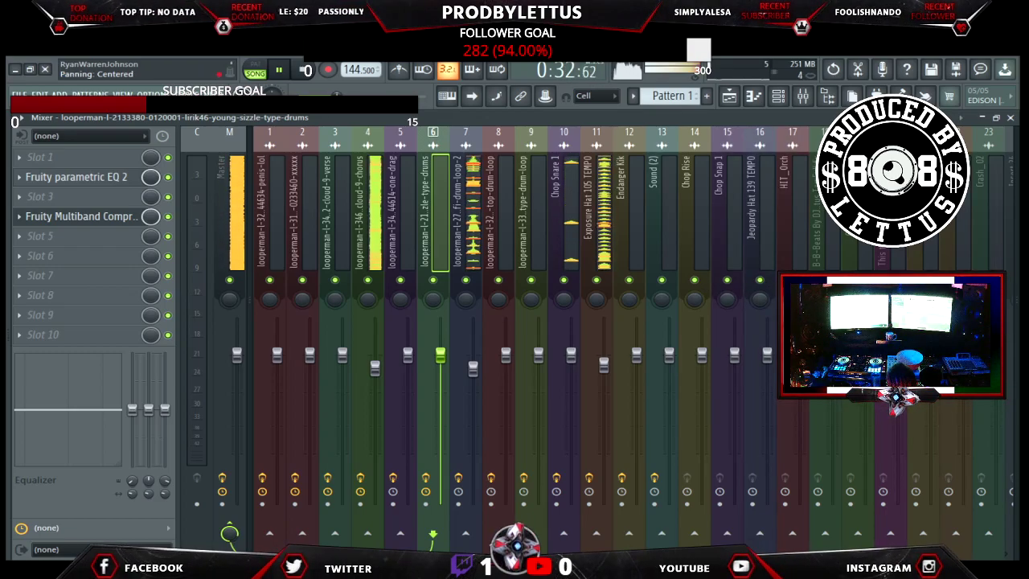
pyautogui.click(923, 280)
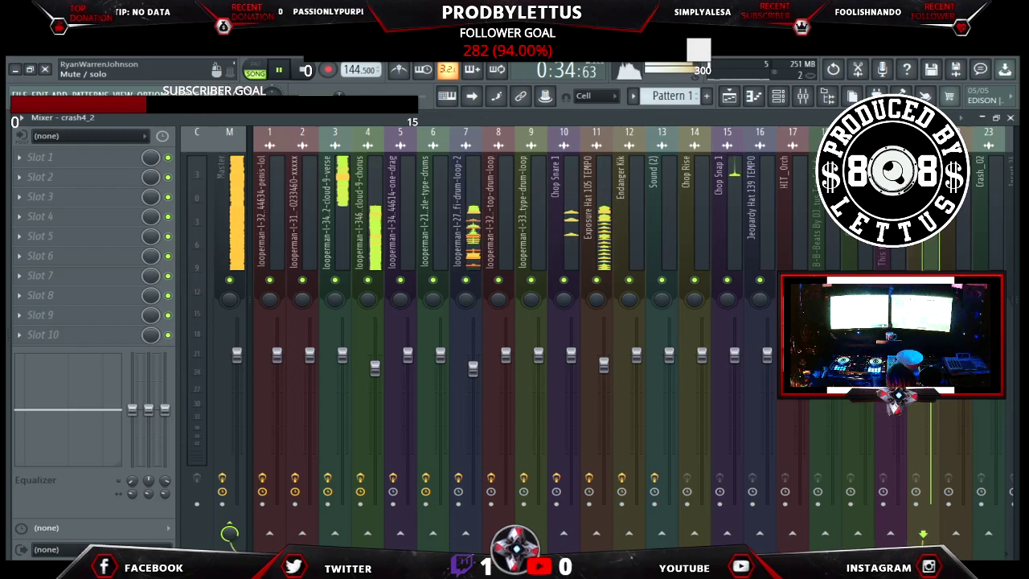
# Unmute the crash4_2 track in the Playlist, glance at the Channel rack, and return to the mixer.
pyautogui.click(729, 96)
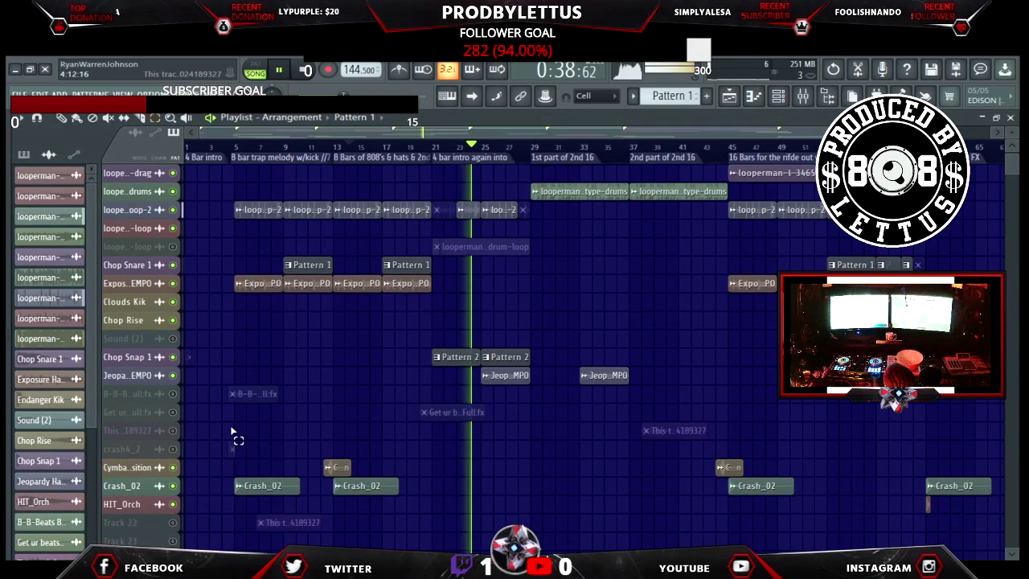
pyautogui.click(172, 450)
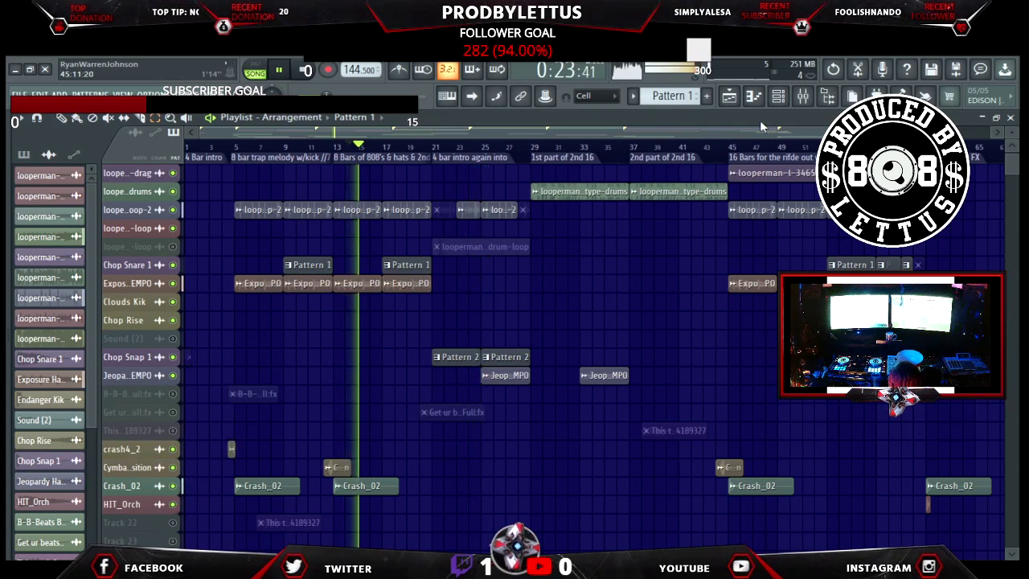
pyautogui.click(803, 95)
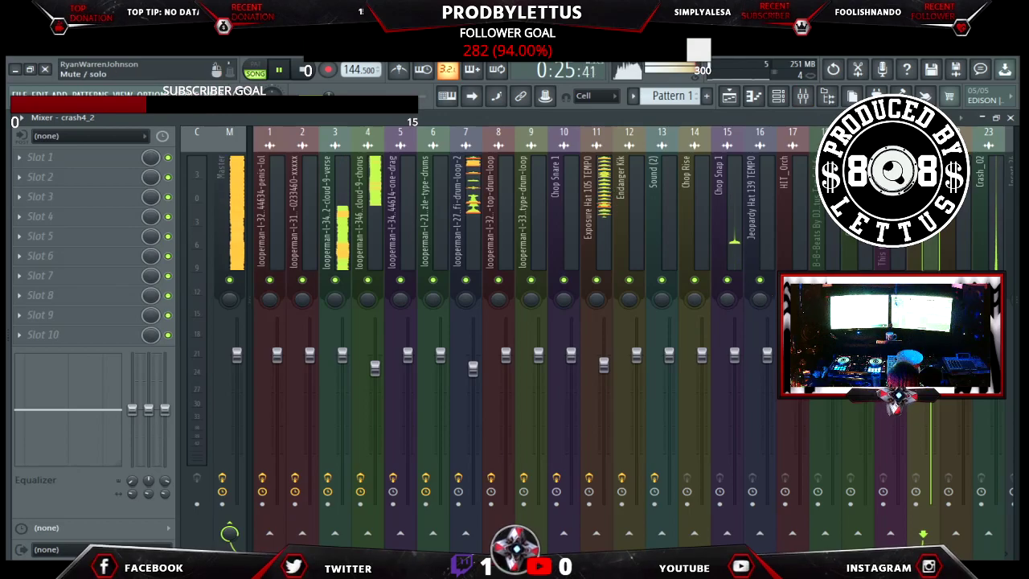
pyautogui.click(778, 98)
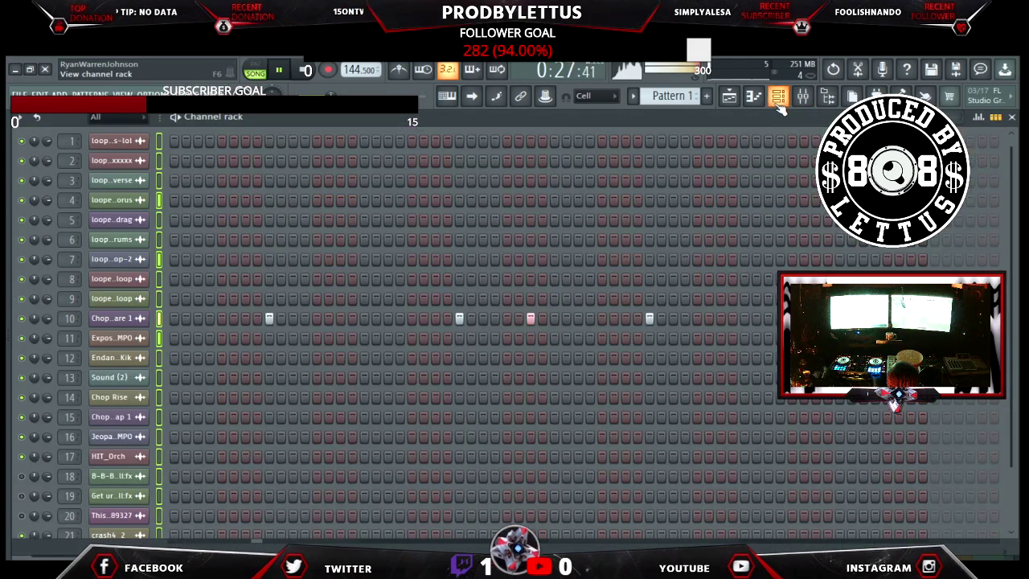
pyautogui.click(778, 98)
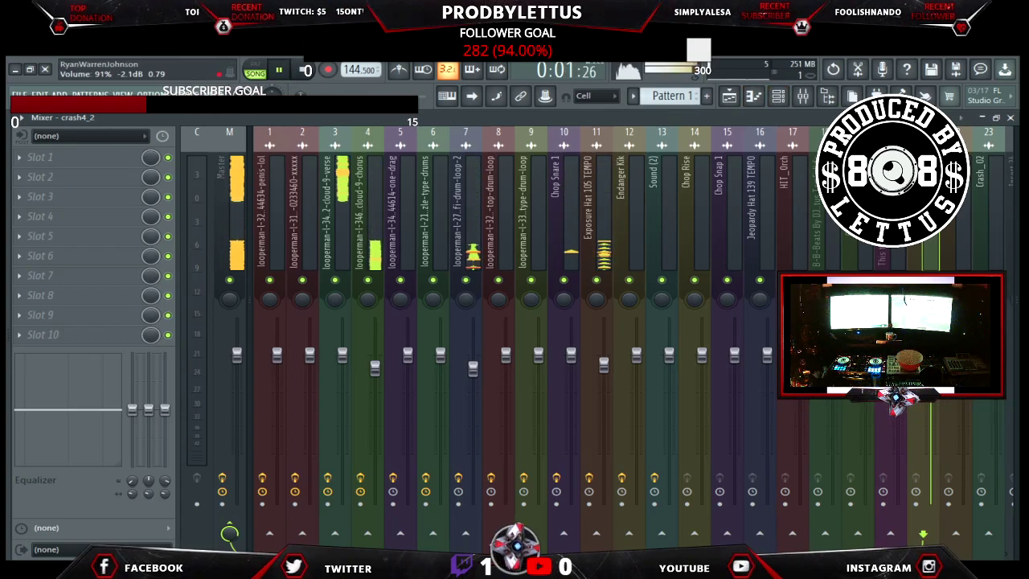
# Lower the cloud-9-verse track's volume to 89% and the lofi-drum-loop-2 track's volume to 86%.
pyautogui.moveTo(7, 434)
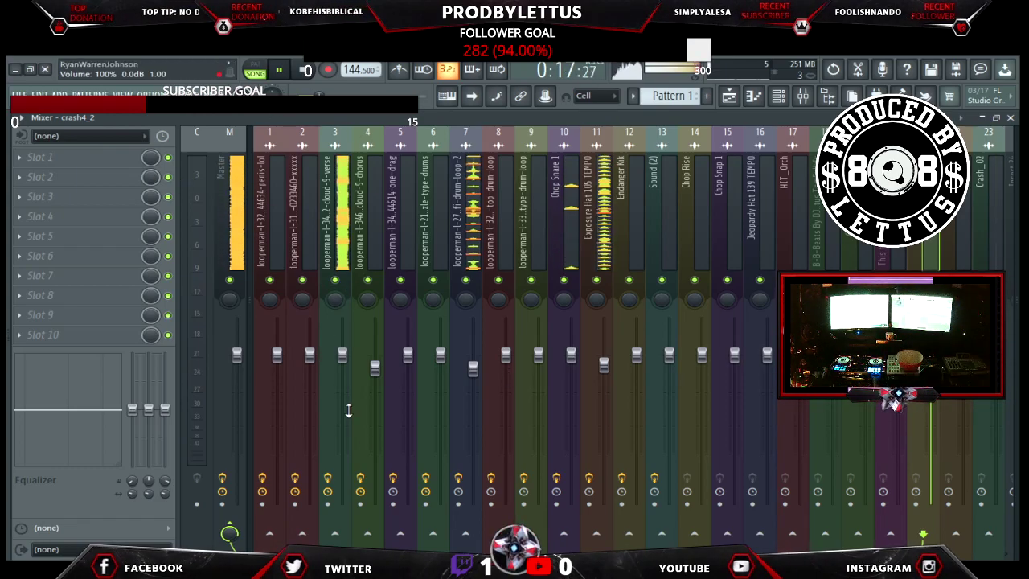
pyautogui.moveTo(347, 369); pyautogui.dragTo(346, 378)
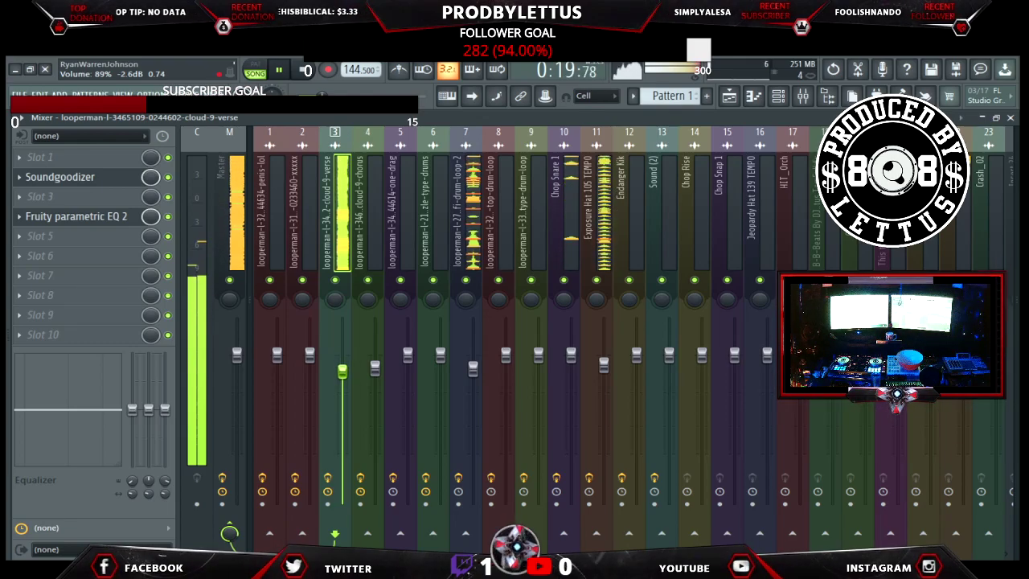
pyautogui.click(472, 370)
pyautogui.moveTo(472, 371); pyautogui.dragTo(473, 379)
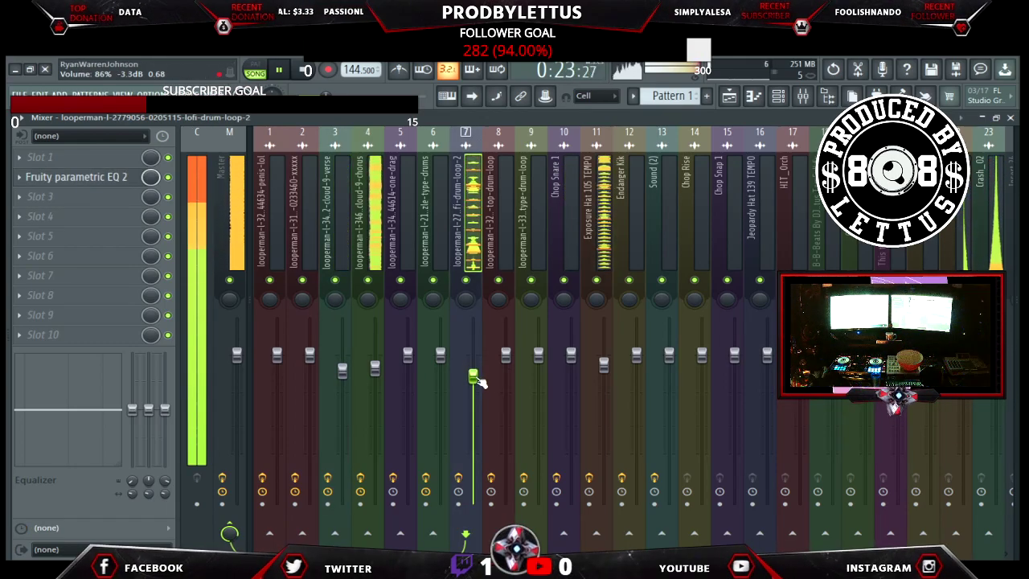
# Lower the Exposure Hat 105 TEMPO track's volume to 72% and slightly reduce the Chop Snare 1 track's volume.
pyautogui.moveTo(604, 365); pyautogui.dragTo(604, 396)
pyautogui.click(571, 354)
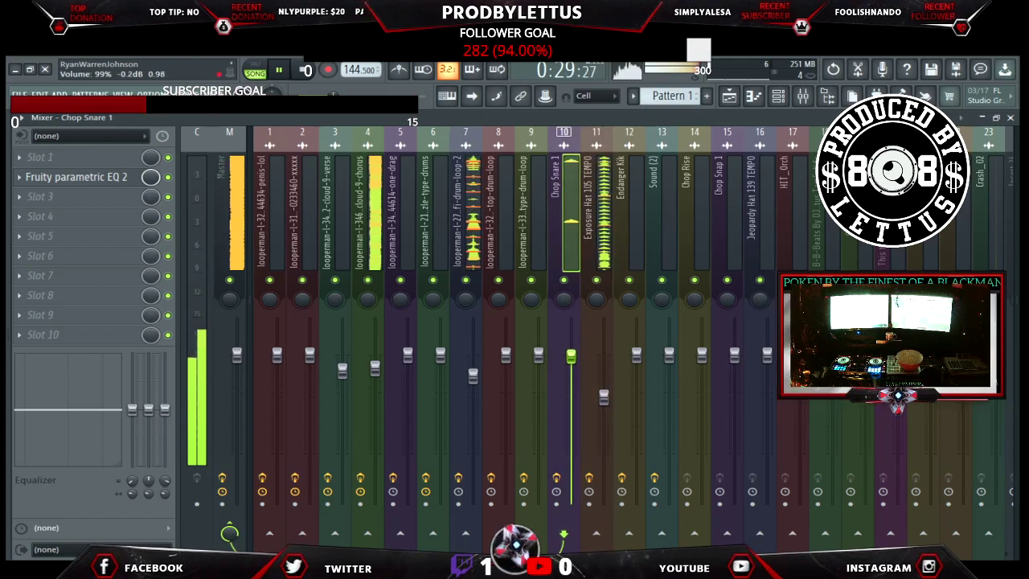
pyautogui.moveTo(571, 354); pyautogui.dragTo(571, 370)
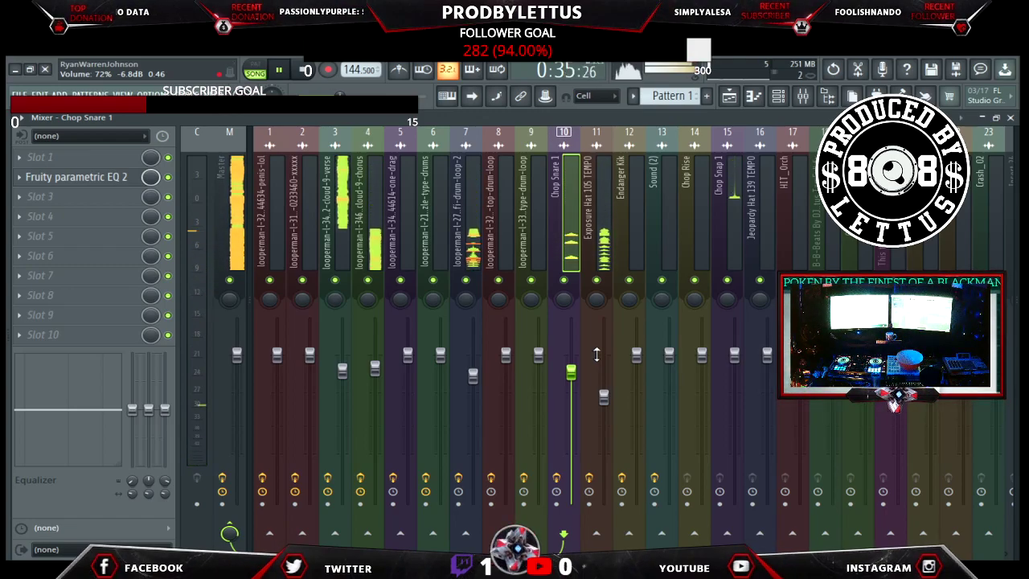
# Load the Lettus Ross Snare preset in the Chop Snare 1 track's Fruity parametric EQ 2.
pyautogui.click(741, 228)
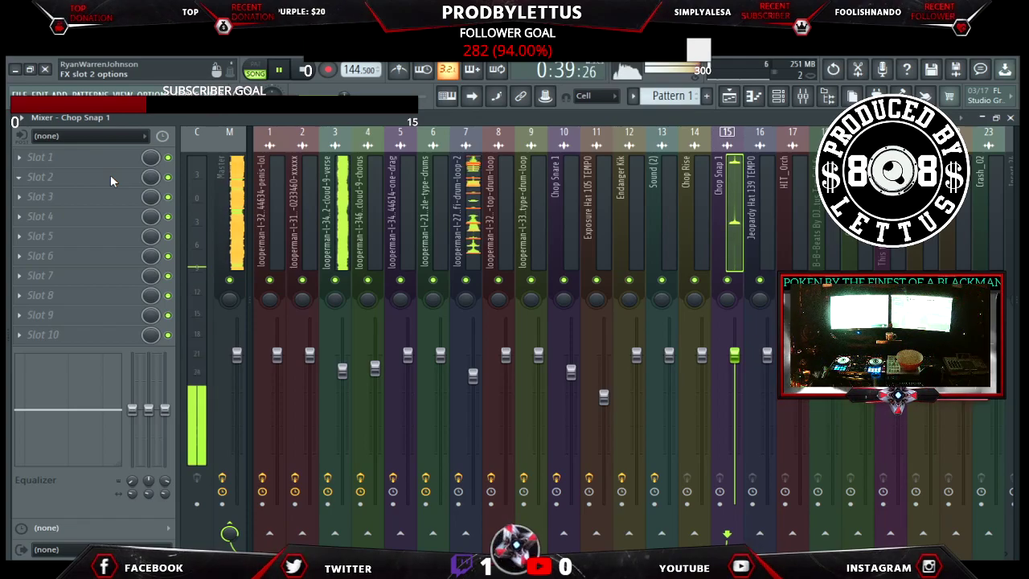
pyautogui.click(570, 216)
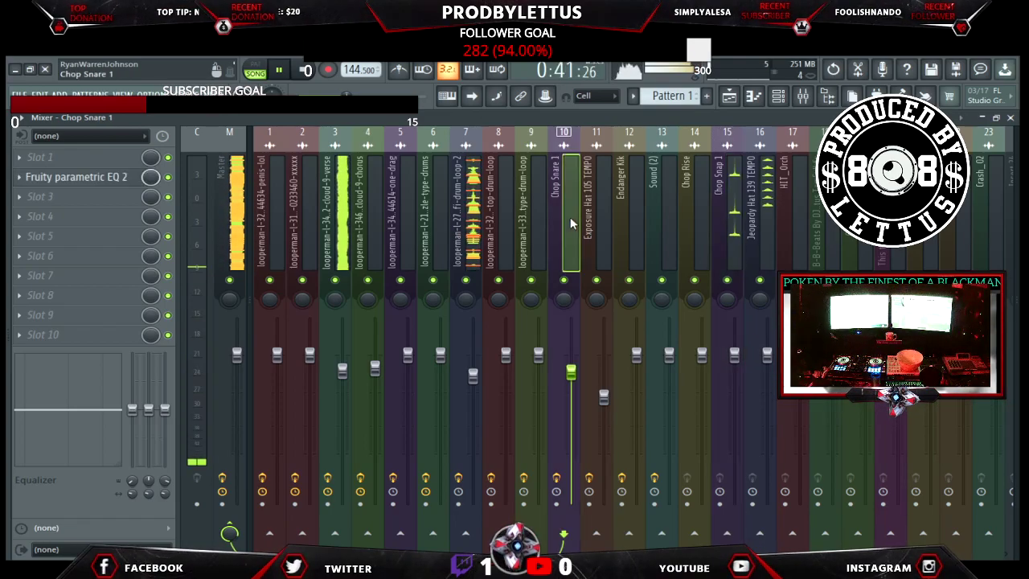
pyautogui.click(58, 180)
pyautogui.click(58, 182)
pyautogui.click(58, 181)
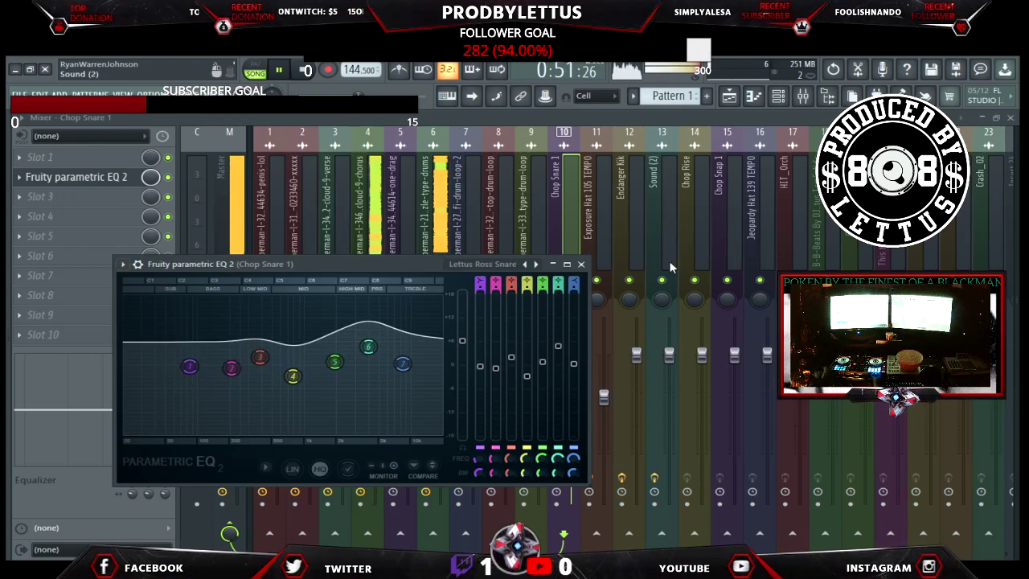
# Add Fruity parametric EQ 2 to Chop Snap 1 with the Lettus Snap preset and to Jeopardy Hat 139 TEMPO with Lettus Hi Hatz.
pyautogui.click(729, 205)
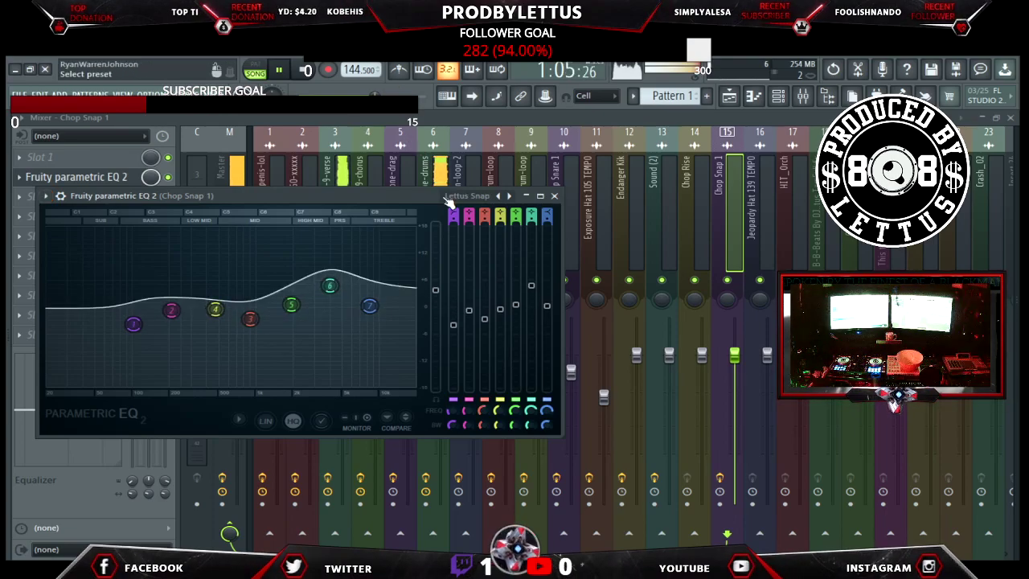
pyautogui.click(554, 196)
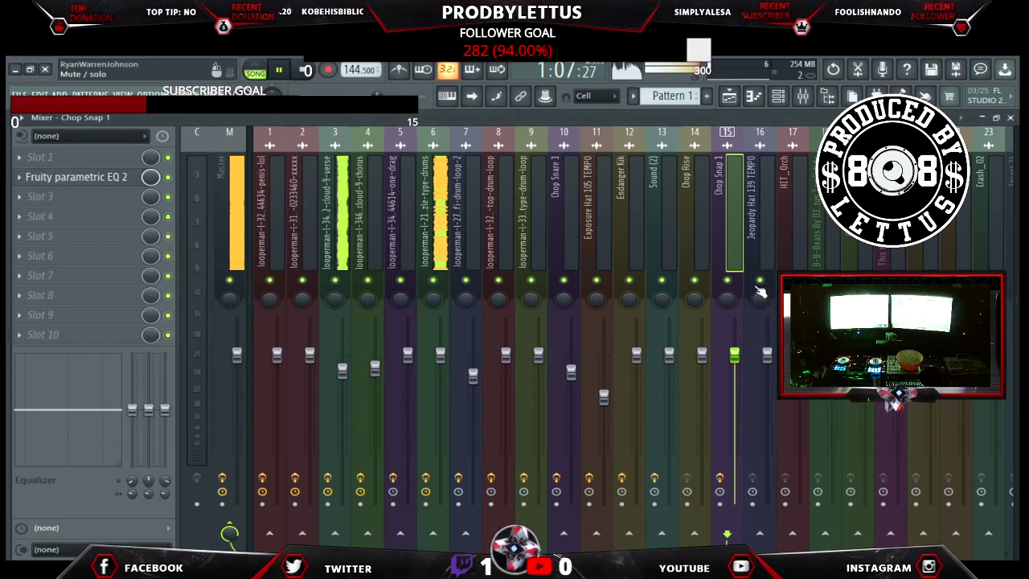
pyautogui.click(756, 207)
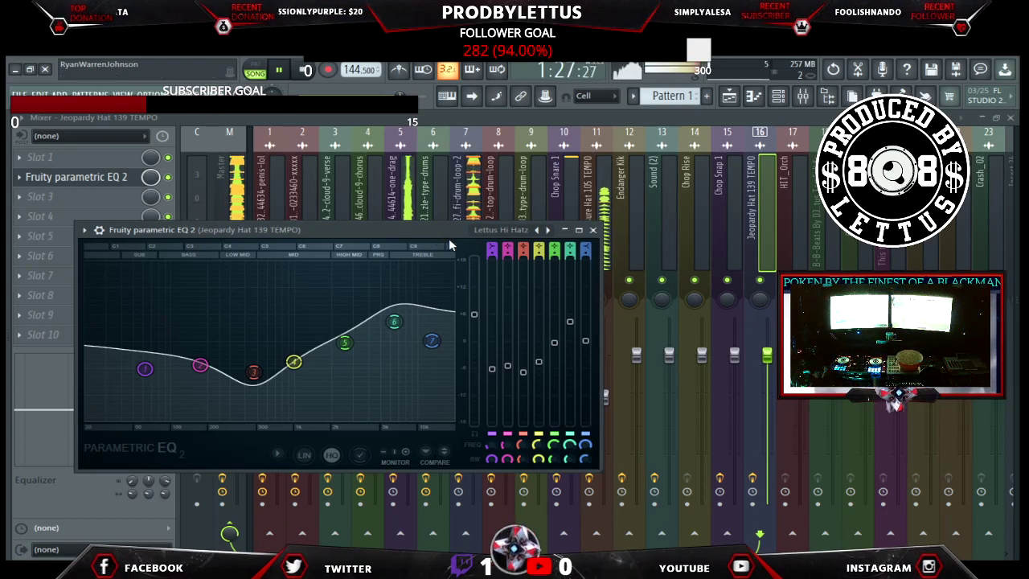
pyautogui.click(593, 230)
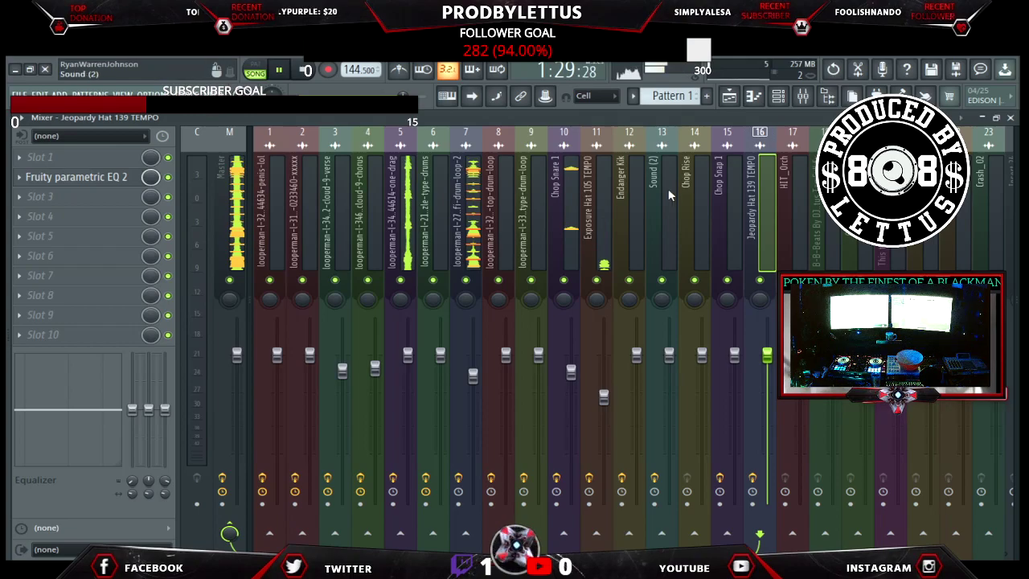
# Add Fruity parametric EQ 2 to Chop Rise with the Lettus Transition Hip Hop preset, lower bands 2 and 3, and close the plugin.
pyautogui.click(730, 211)
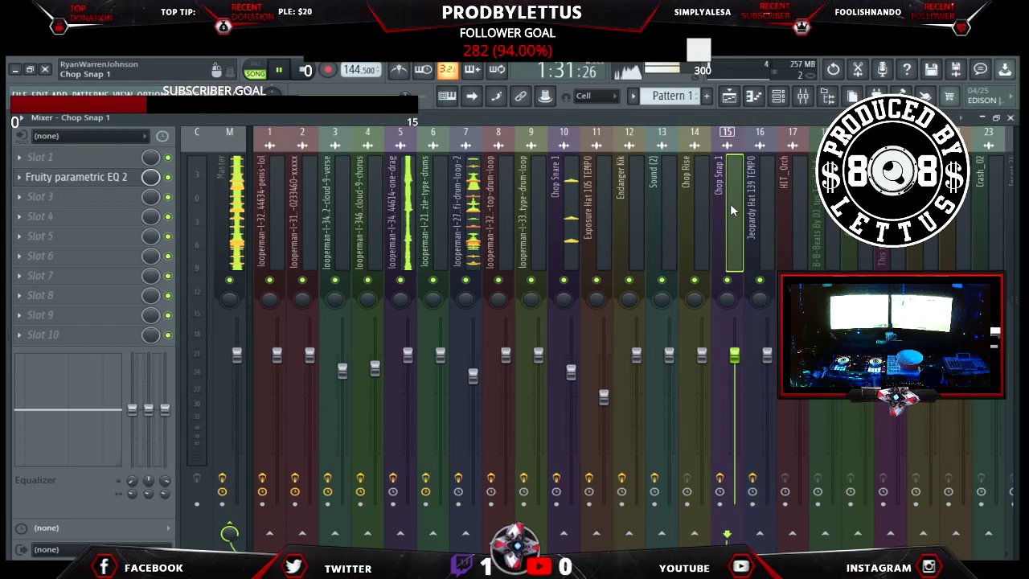
pyautogui.click(695, 211)
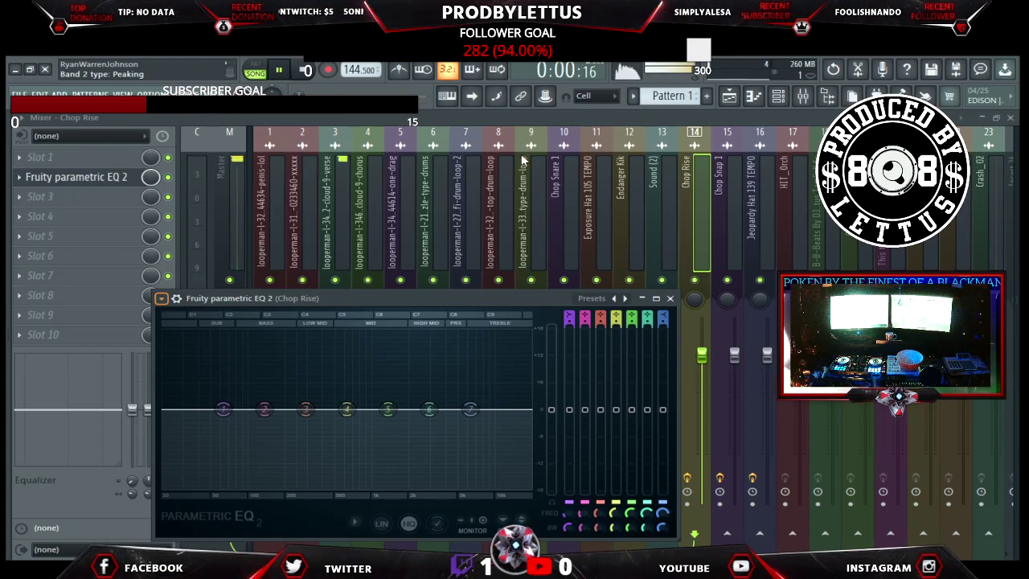
pyautogui.click(625, 298)
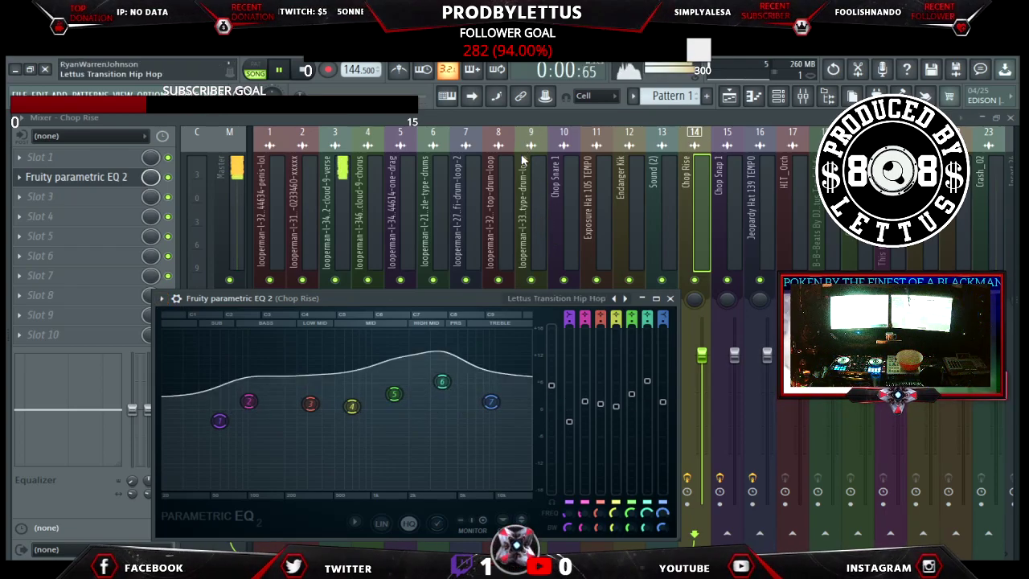
pyautogui.moveTo(249, 401); pyautogui.dragTo(323, 432)
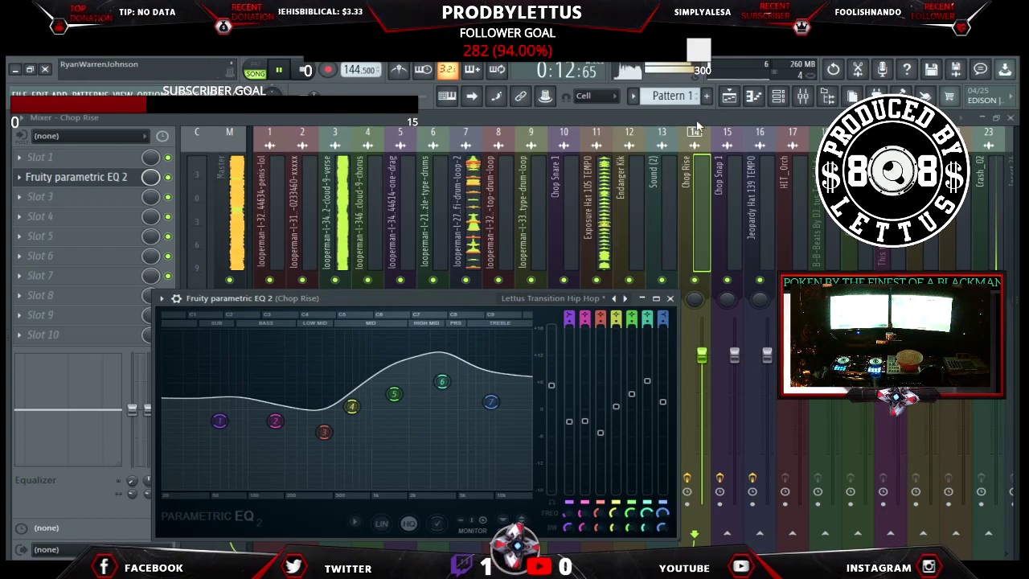
pyautogui.press('Escape')
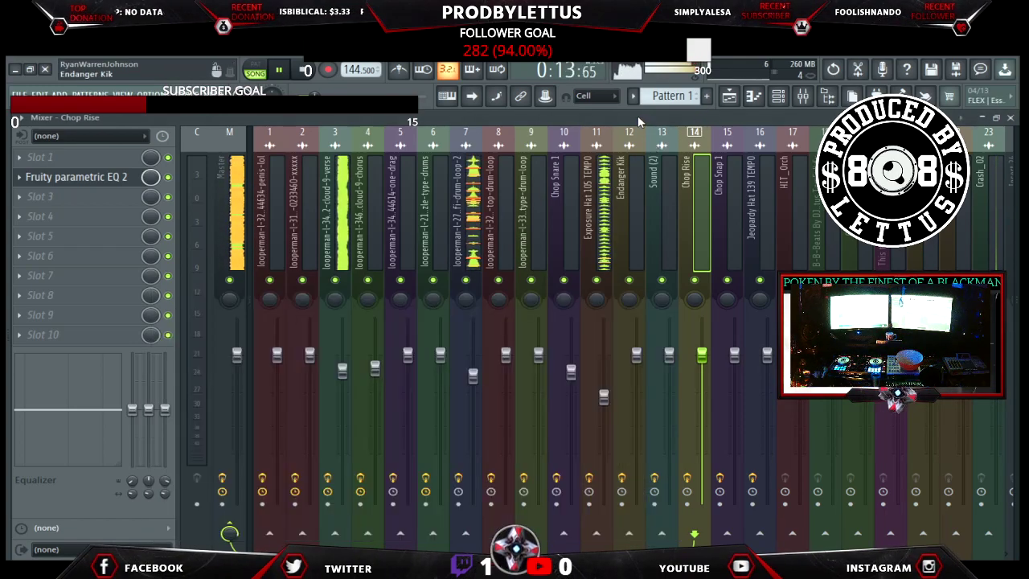
# Set the lofi-drum-loop-2 track's volume to 92% and the cloud-9-chorus track's volume to 88%.
pyautogui.click(474, 241)
pyautogui.moveTo(472, 378); pyautogui.dragTo(472, 365)
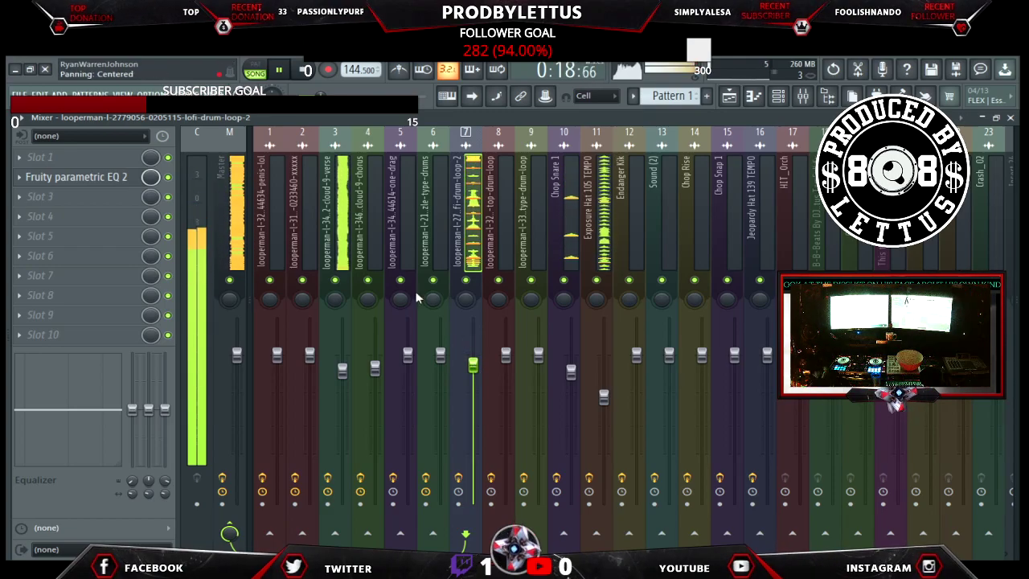
pyautogui.click(372, 255)
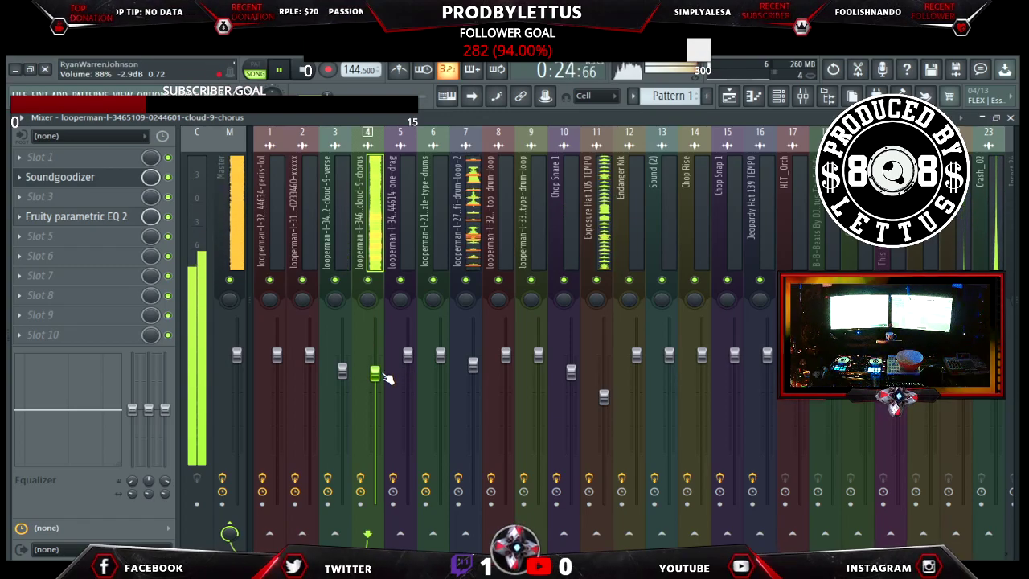
pyautogui.click(458, 229)
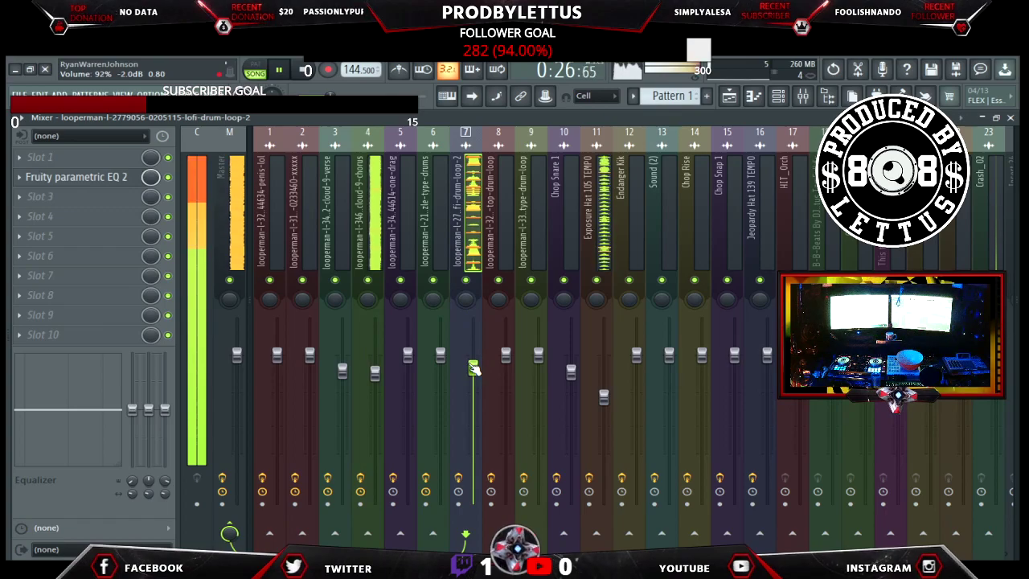
# Lower band 2 to -5.7 dB at 65 Hz in the young-sizzle-type-drums track's Fruity parametric EQ 2.
pyautogui.click(265, 238)
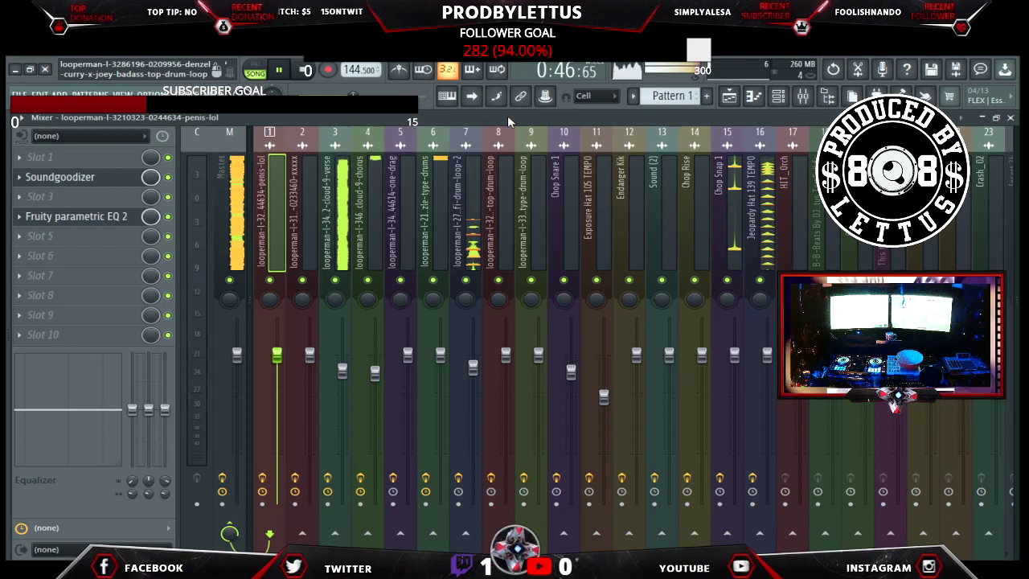
pyautogui.click(440, 250)
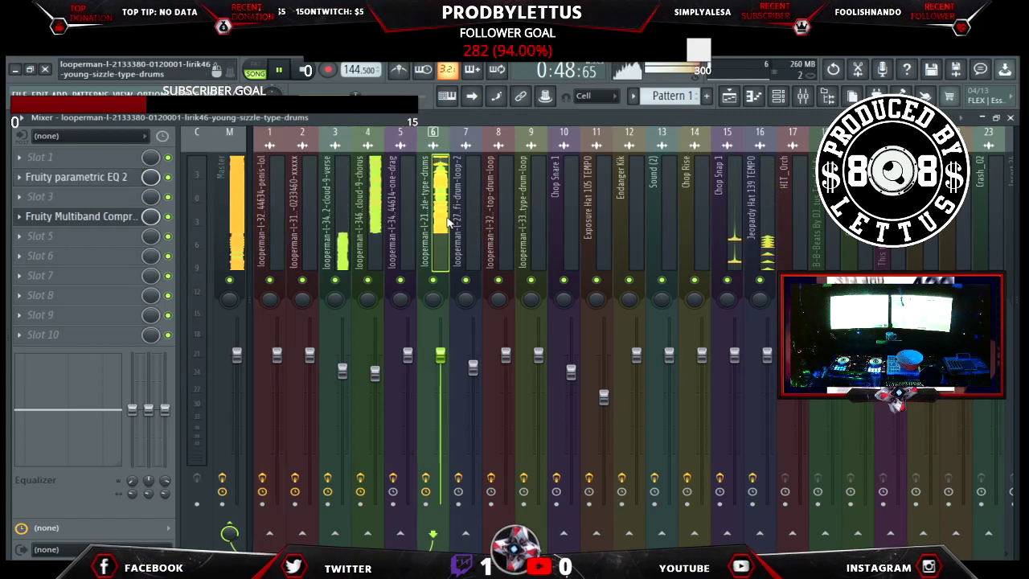
pyautogui.click(73, 176)
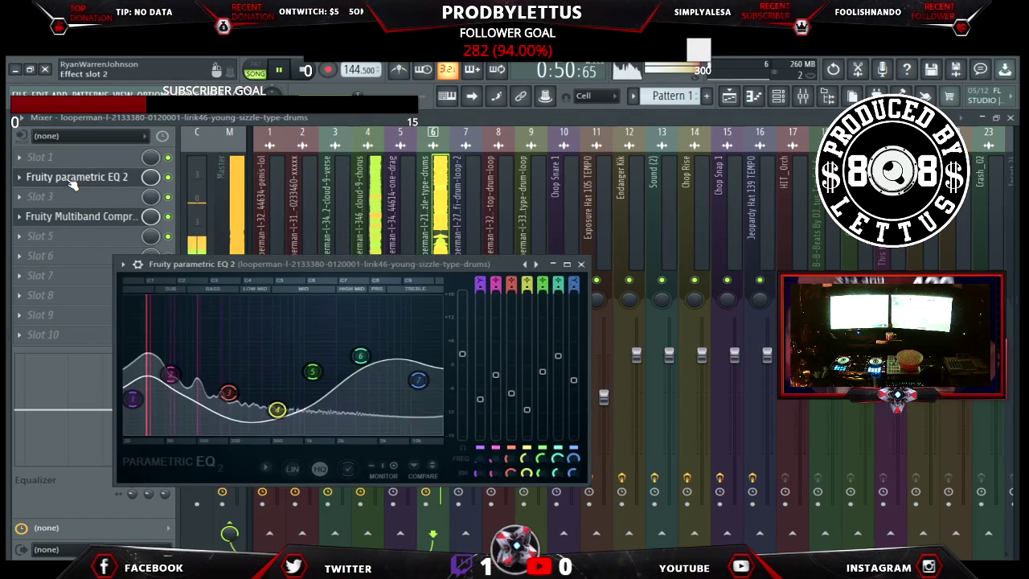
pyautogui.moveTo(170, 375); pyautogui.dragTo(184, 386)
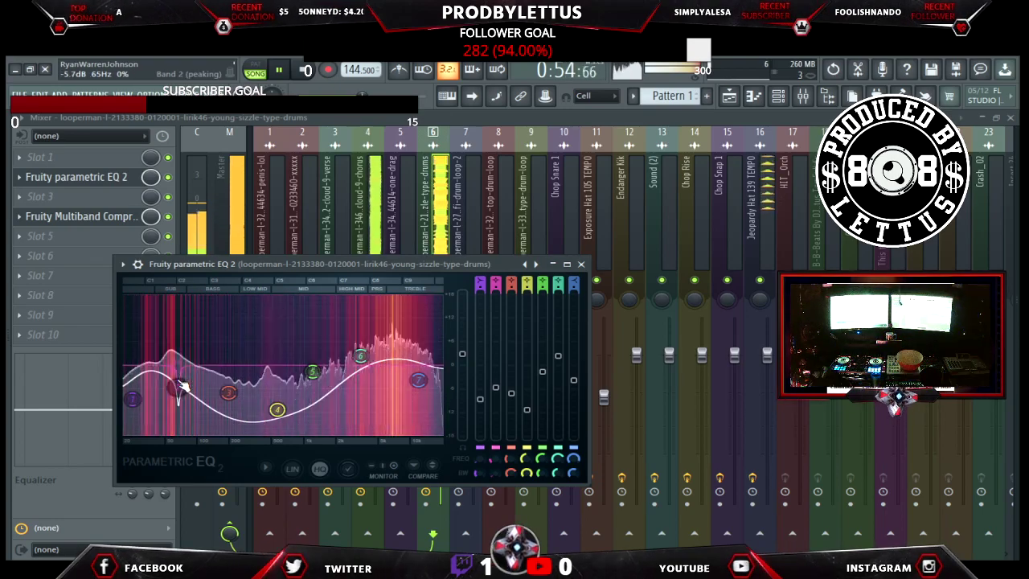
pyautogui.scroll(5, 177, 389)
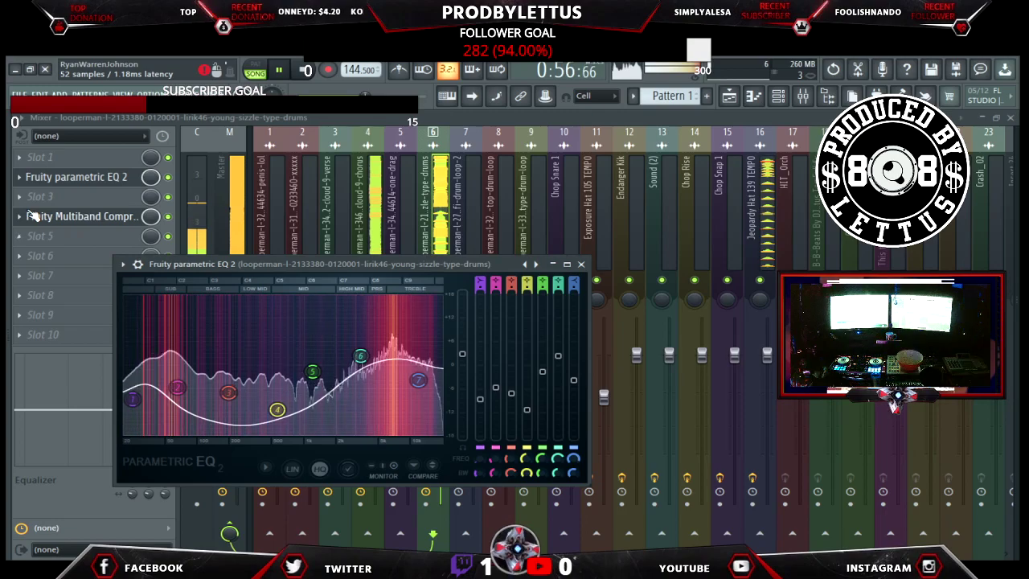
pyautogui.press('Escape')
# Bypass the Fruity Multiband Compressor on the young-sizzle-type-drums track and check its equalizer curve.
pyautogui.click(168, 217)
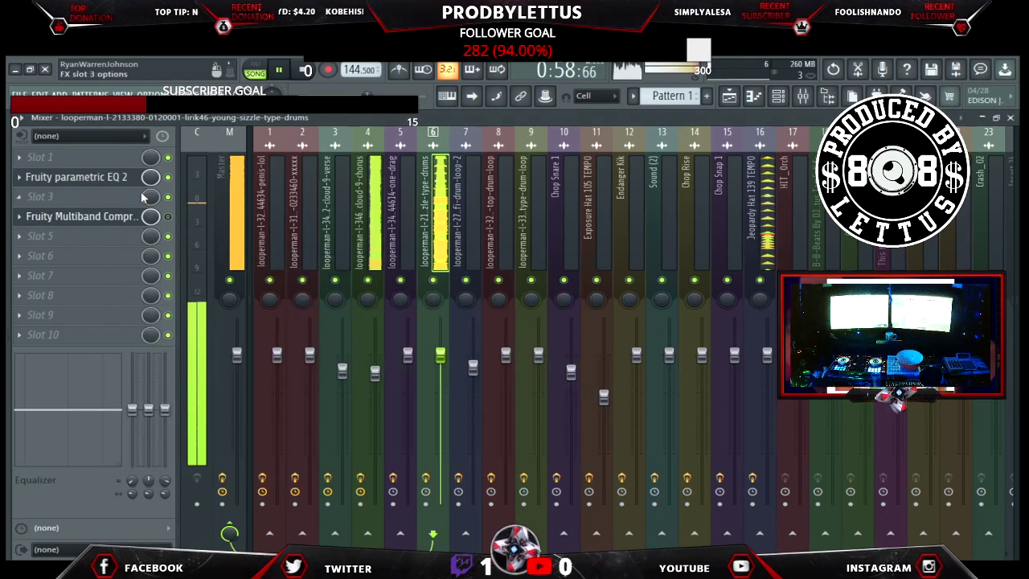
pyautogui.click(168, 178)
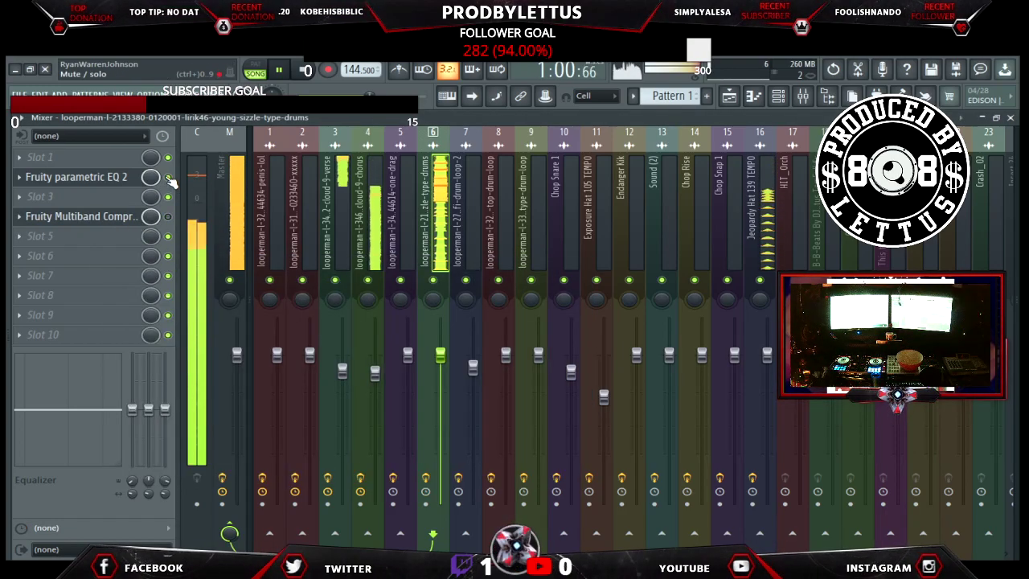
pyautogui.click(93, 184)
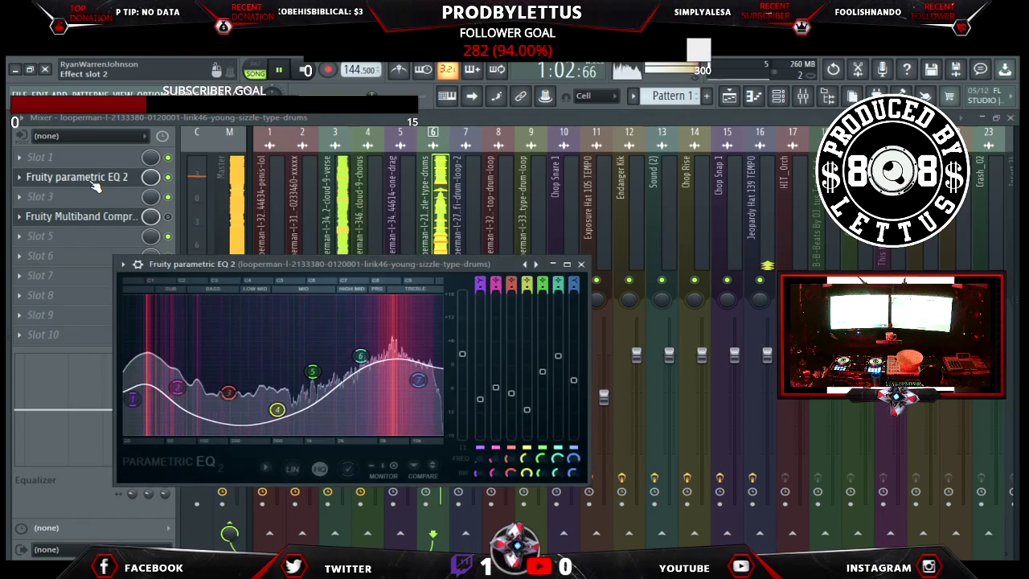
pyautogui.press('Escape')
# Raise bands 2 and 3 in the young-sizzle-type-drums equalizer, set band 4 to -7.6 dB at 448 Hz, and close the plugin.
pyautogui.click(90, 186)
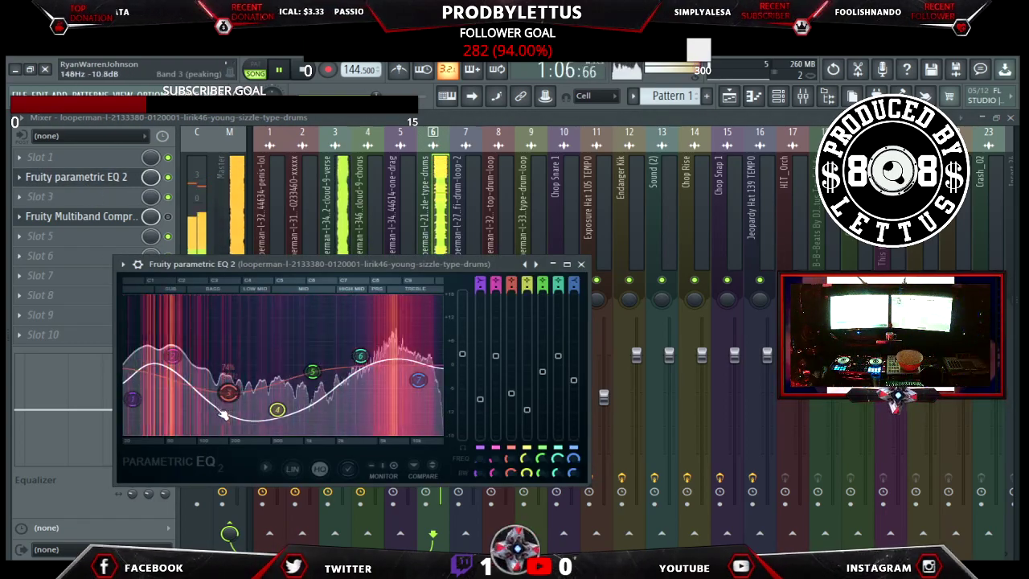
pyautogui.moveTo(228, 392); pyautogui.dragTo(205, 376)
pyautogui.moveTo(276, 409); pyautogui.dragTo(267, 395)
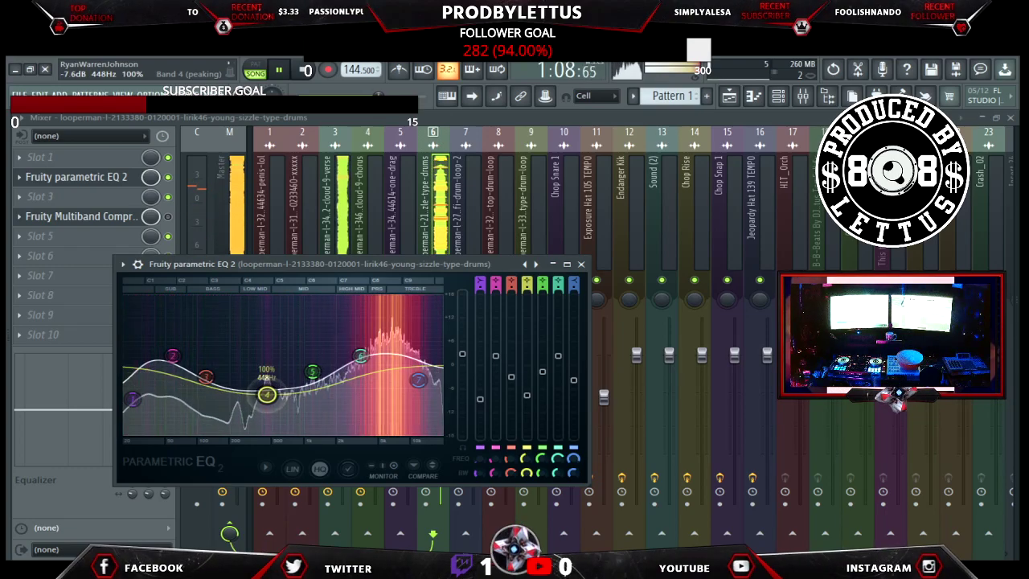
pyautogui.click(526, 127)
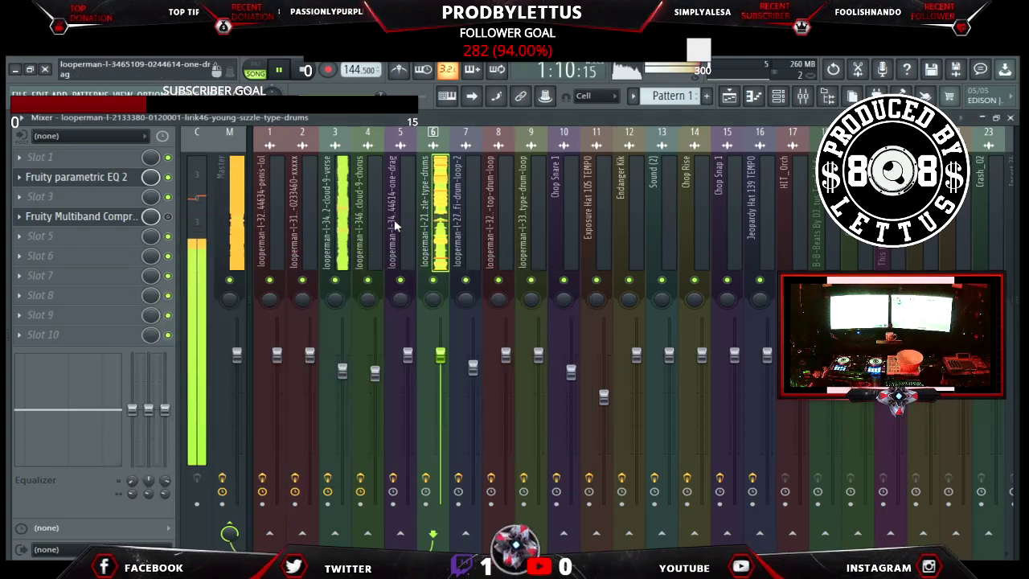
# Solo the cloud-9-verse track, switch its Soundgoodizer to mode D, and close the plugin.
pyautogui.rightClick(335, 282)
pyautogui.click(336, 250)
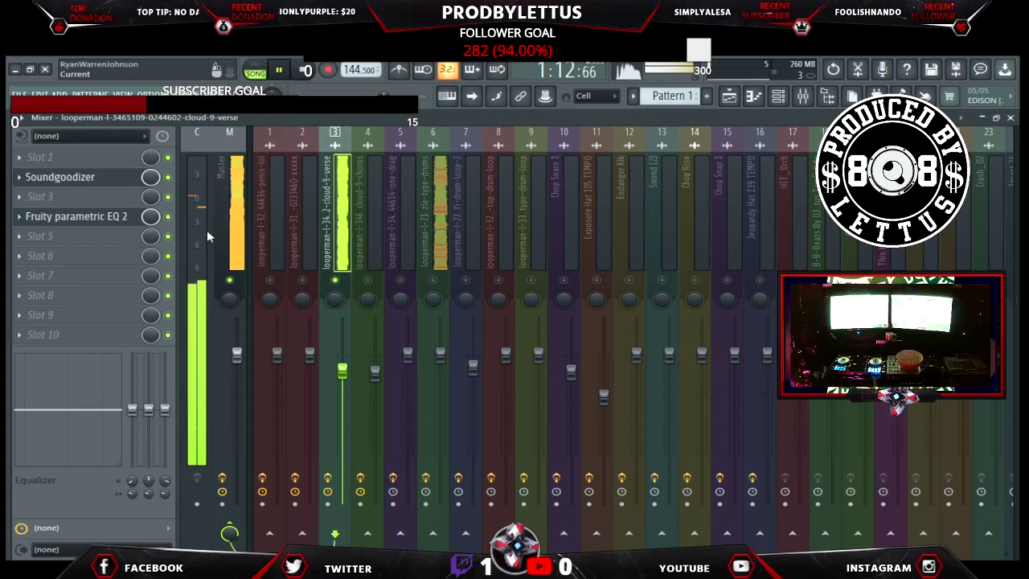
pyautogui.click(87, 177)
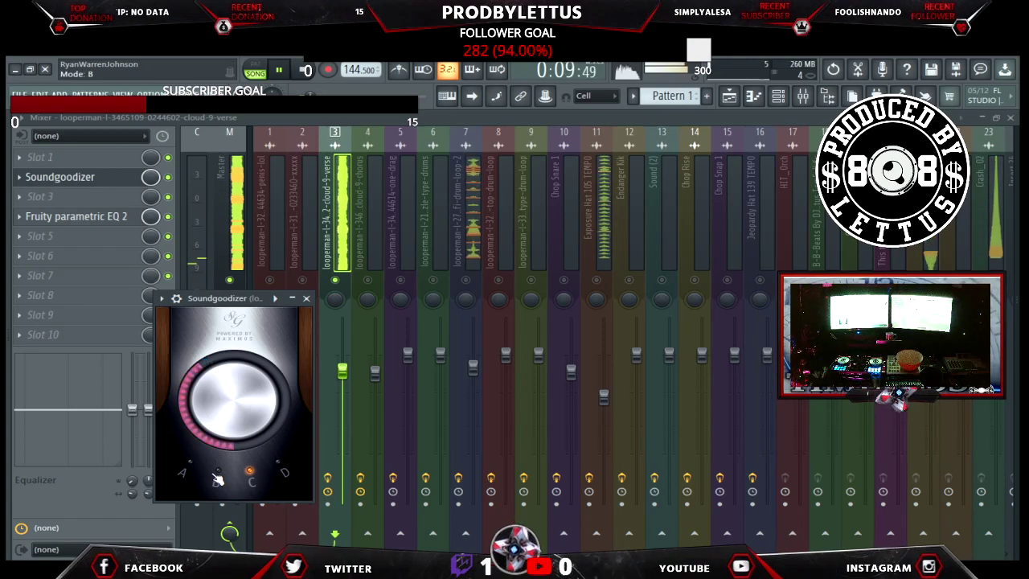
pyautogui.click(279, 466)
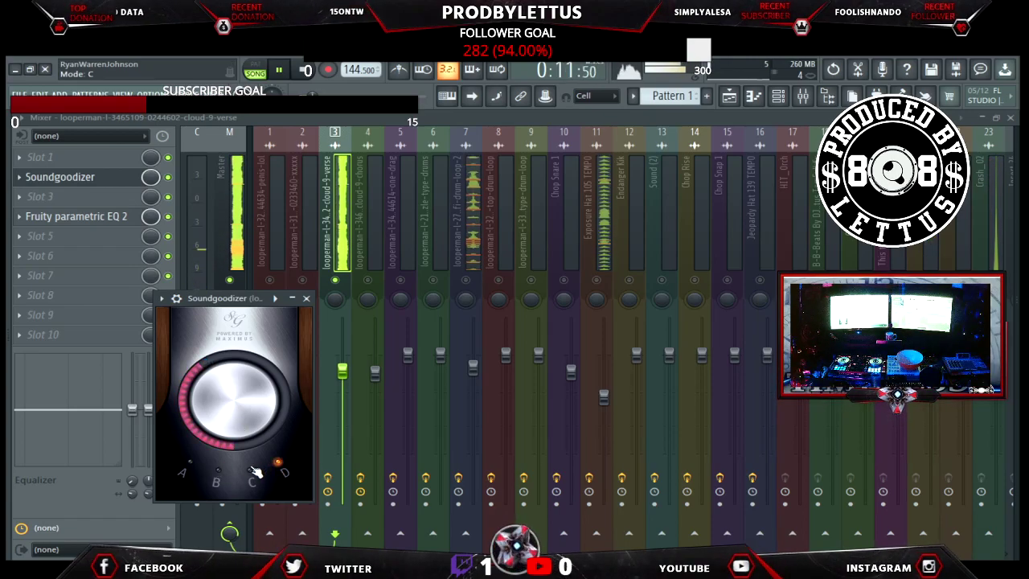
pyautogui.click(306, 298)
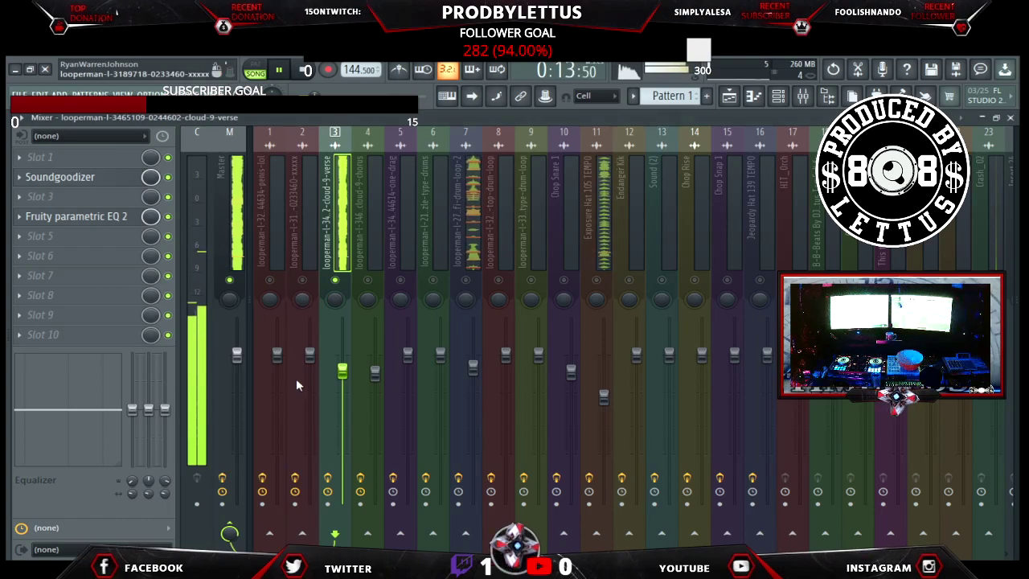
# Unmute the cloud-9-chorus, lofi-drum-loop-2, Exposure Hat 105 TEMPO and Chop Snare 1 tracks alongside the soloed verse.
pyautogui.click(367, 279)
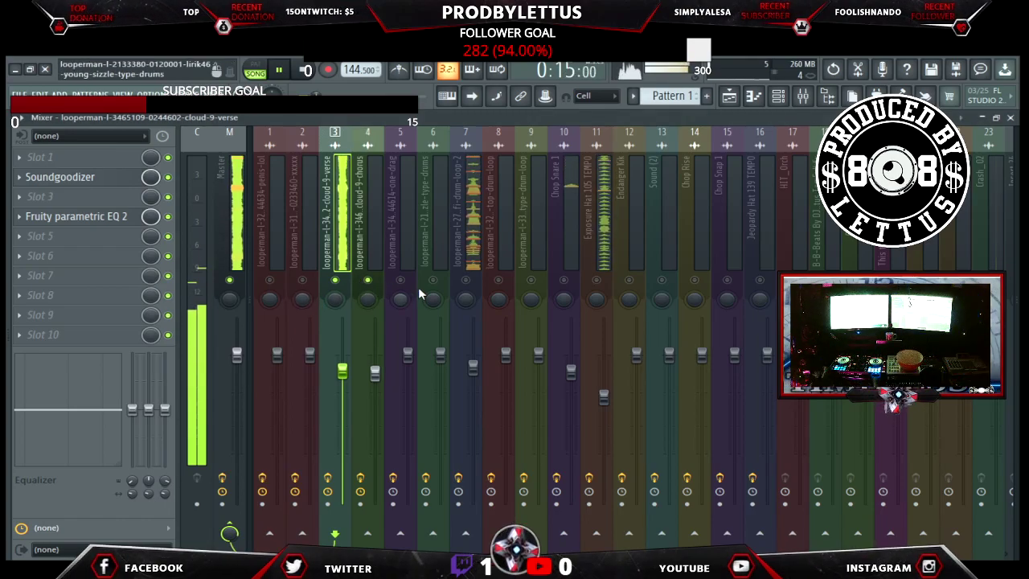
pyautogui.click(465, 281)
pyautogui.click(598, 280)
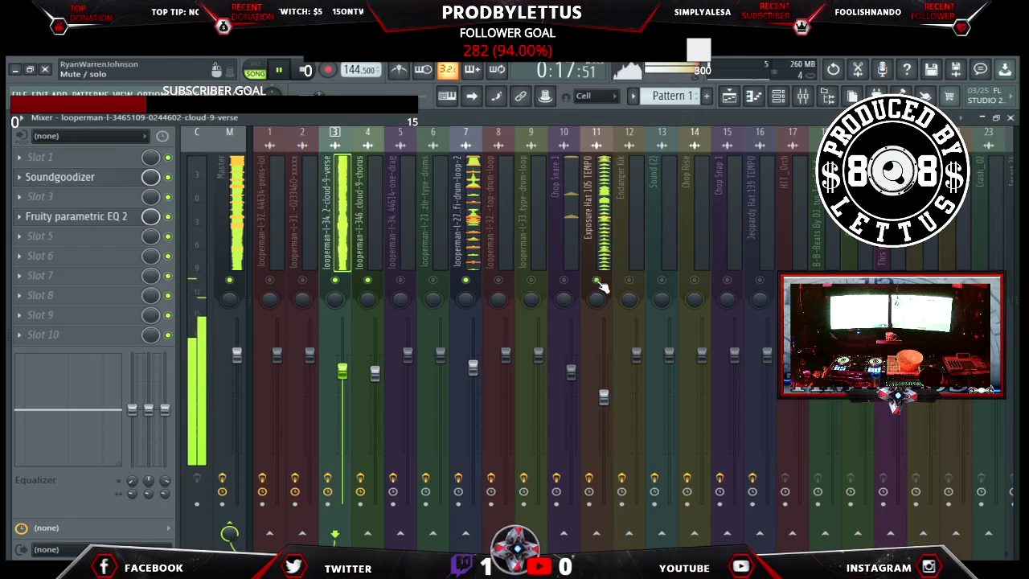
pyautogui.click(565, 280)
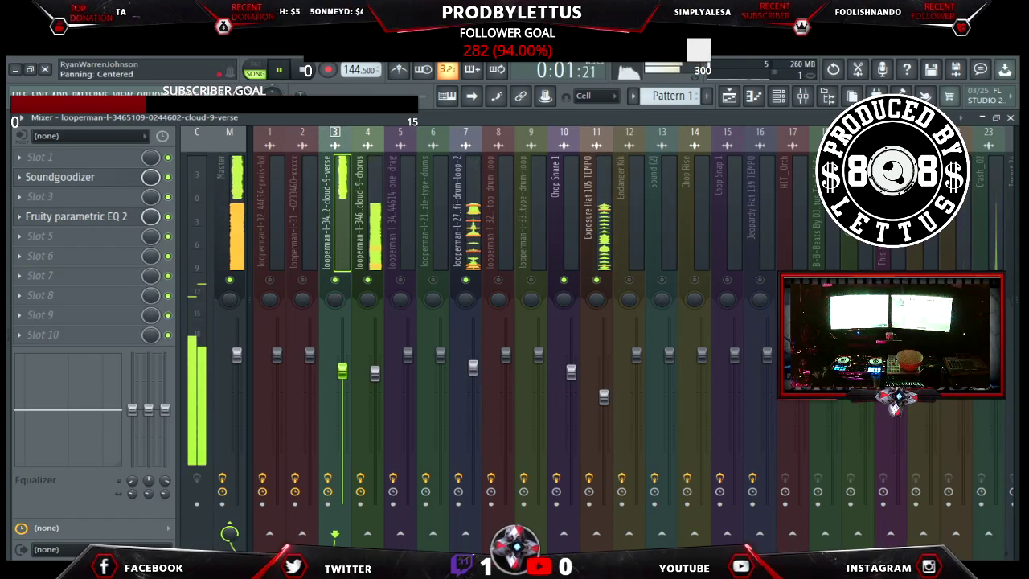
# Add Fruity parametric EQ 2 to Cymbal_Transition with the Lettus Transition Hip Hop preset and to Crash_02 with Lettus Crash 1.
pyautogui.click(951, 238)
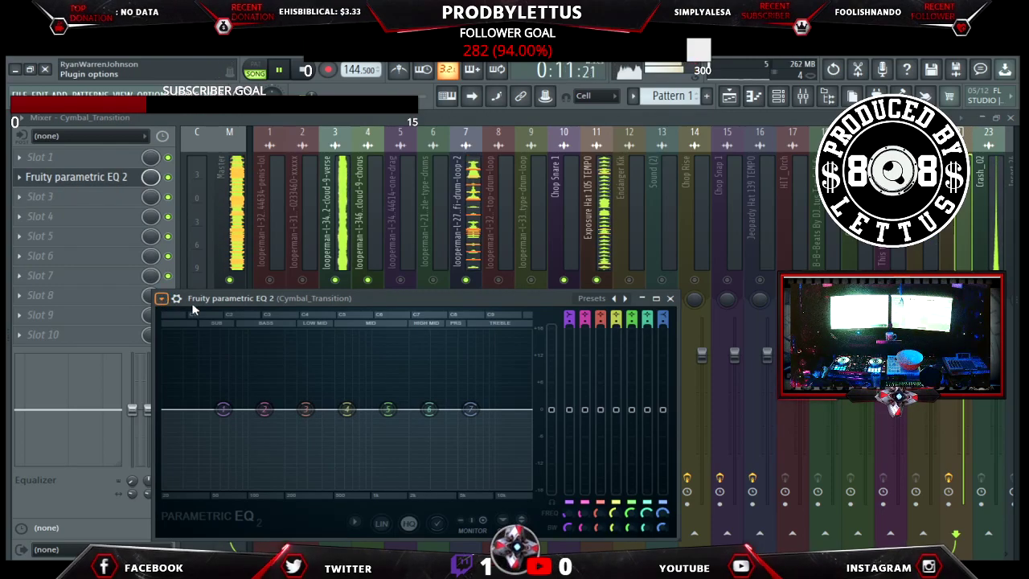
pyautogui.click(625, 298)
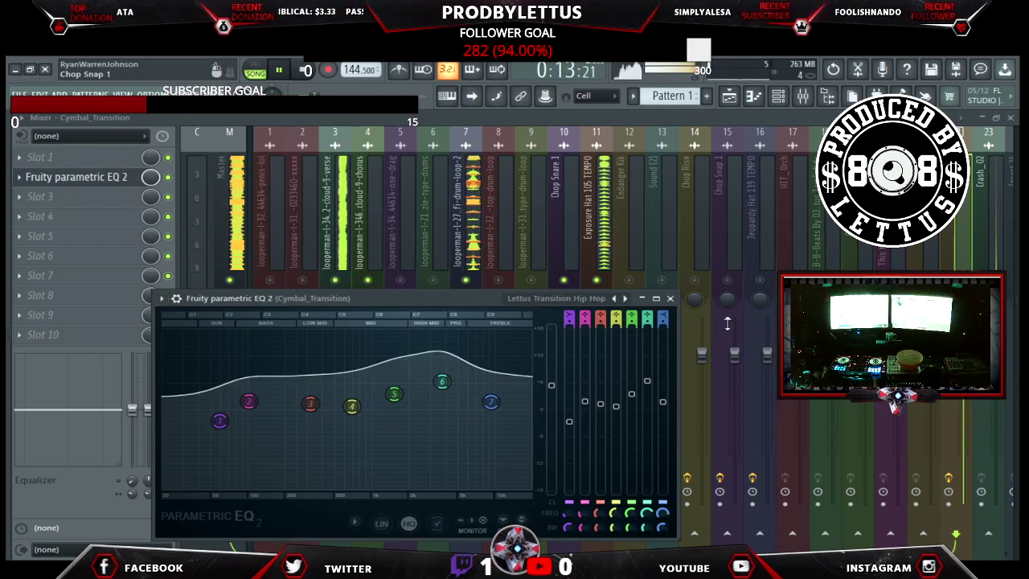
pyautogui.click(988, 213)
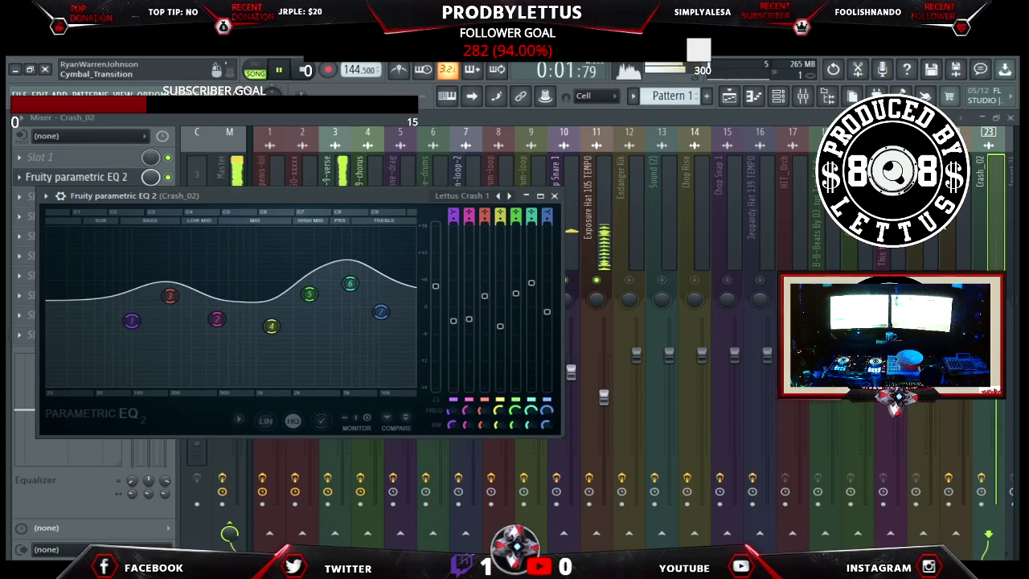
# Add Fruity parametric EQ 2 to the crash4_2 track and set the Cymbal_Transition track's volume to 76%.
pyautogui.click(934, 249)
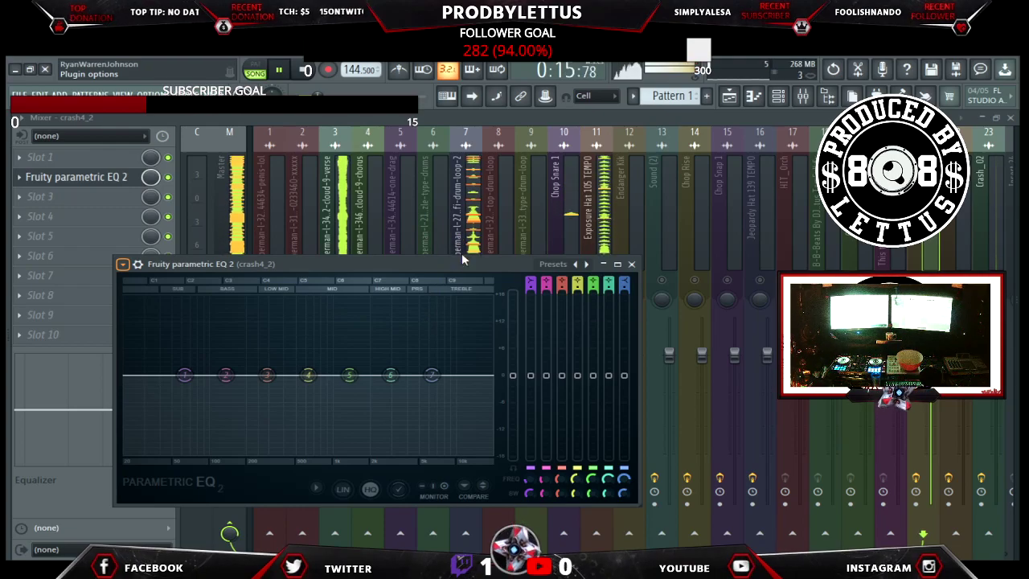
pyautogui.click(632, 264)
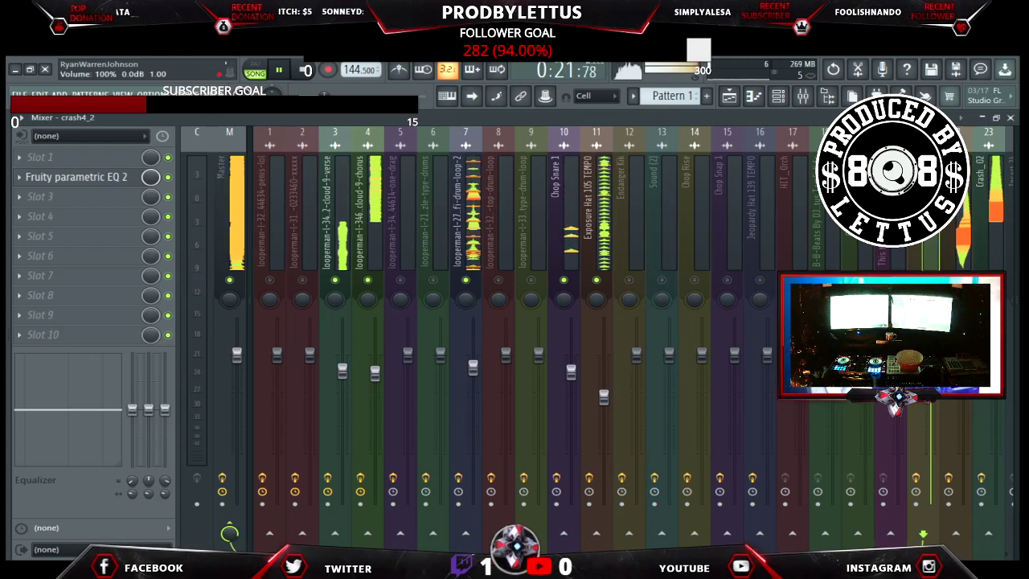
pyautogui.press('Right')
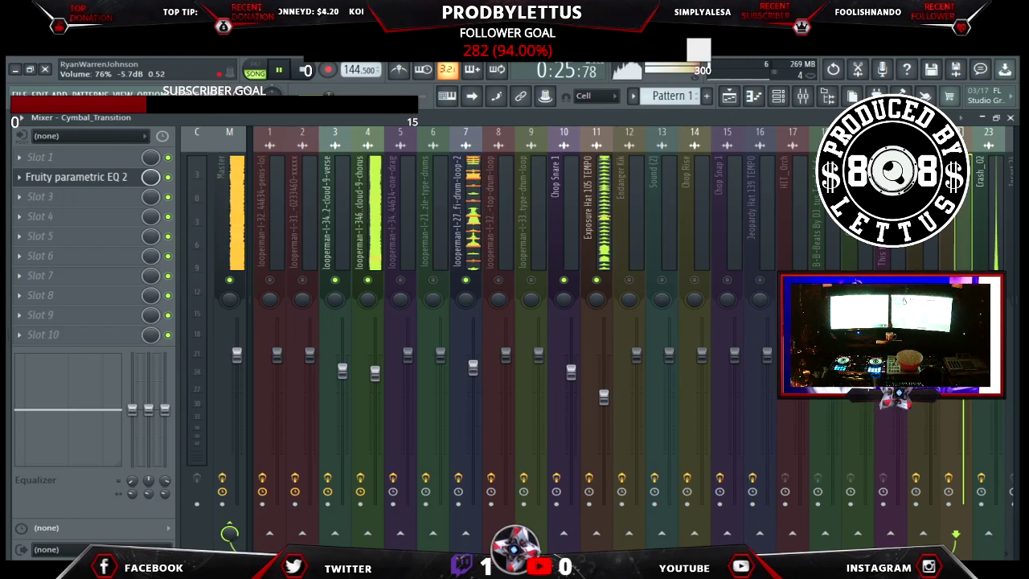
pyautogui.press('Right')
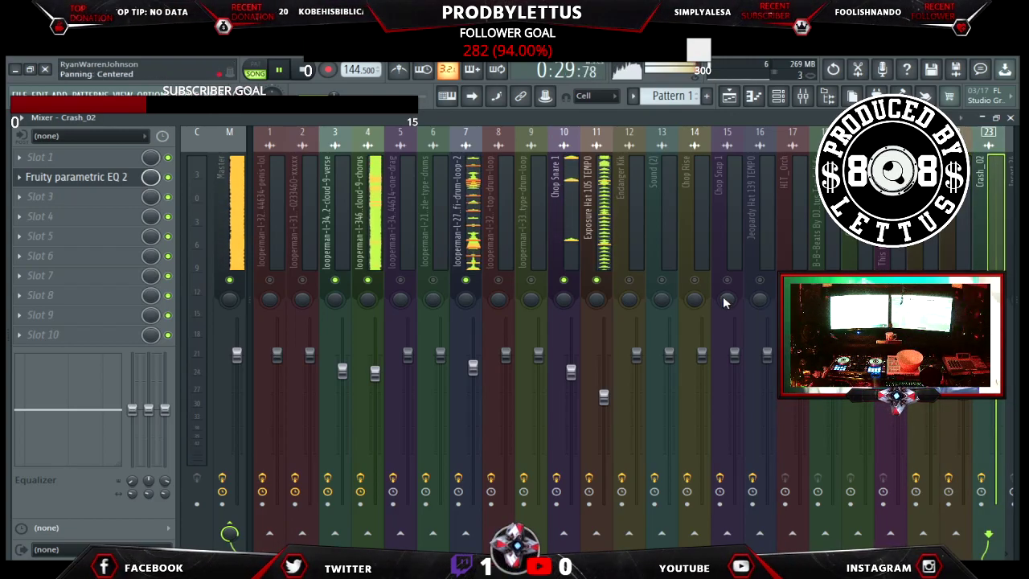
# Raise lofi-drum-loop-2 slightly, unmute and lower Chop Snap 1, and unmute Jeopardy Hat 139 TEMPO with its volume at 84%.
pyautogui.click(473, 366)
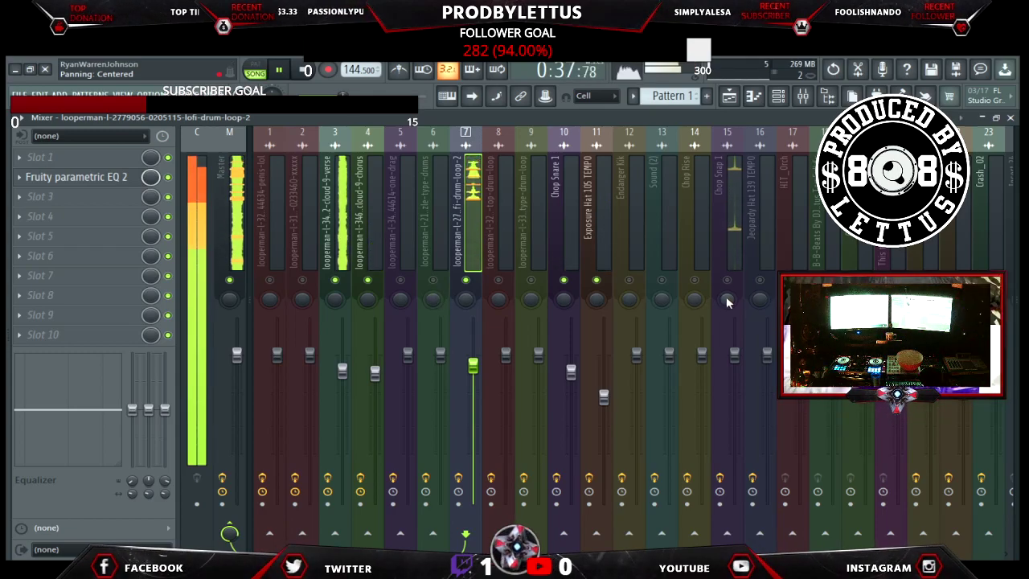
pyautogui.moveTo(735, 358); pyautogui.dragTo(734, 370)
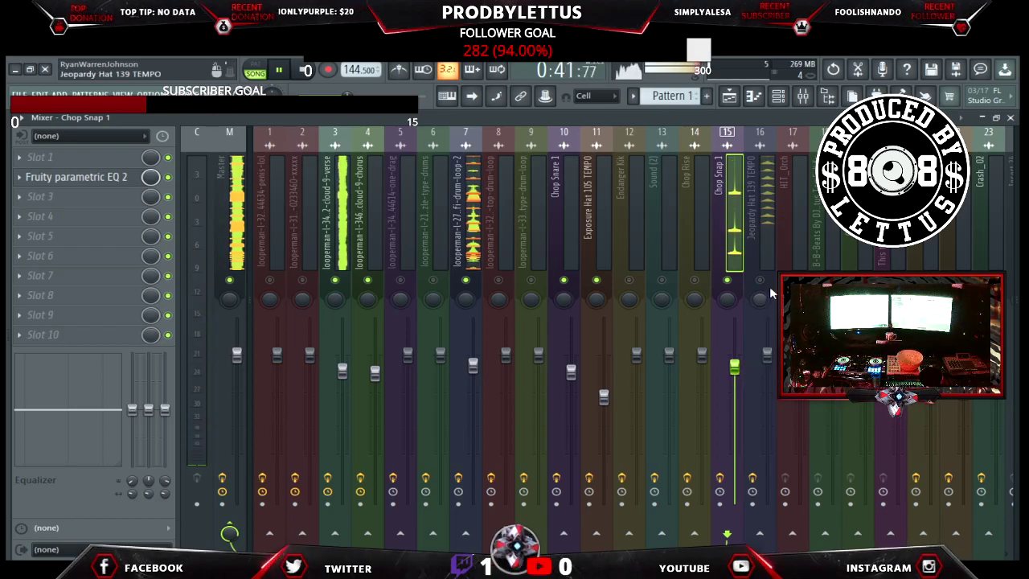
pyautogui.moveTo(767, 358); pyautogui.dragTo(768, 393)
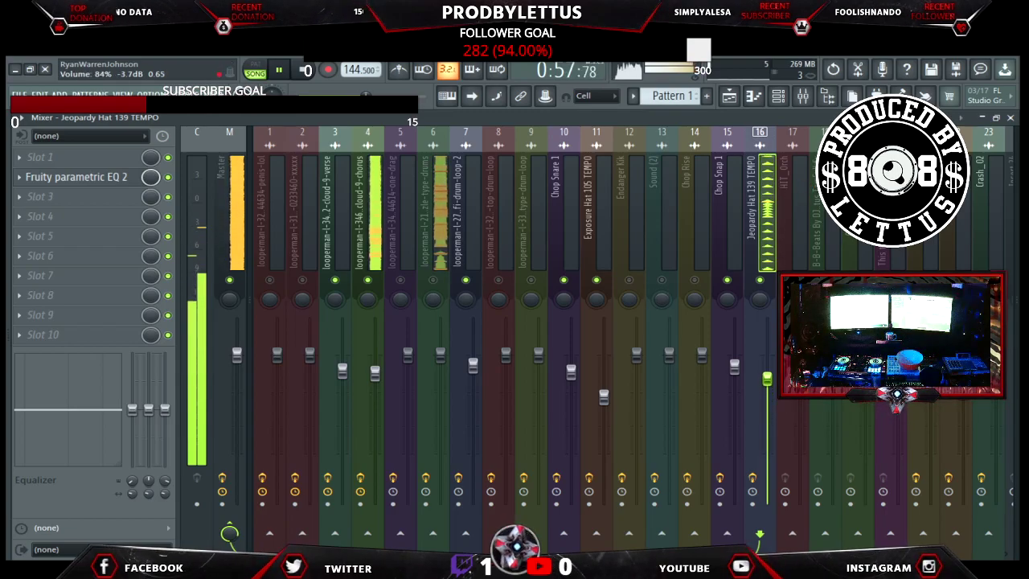
pyautogui.hotkey('alt', 'F8')
pyautogui.hotkey('alt', 'F8')
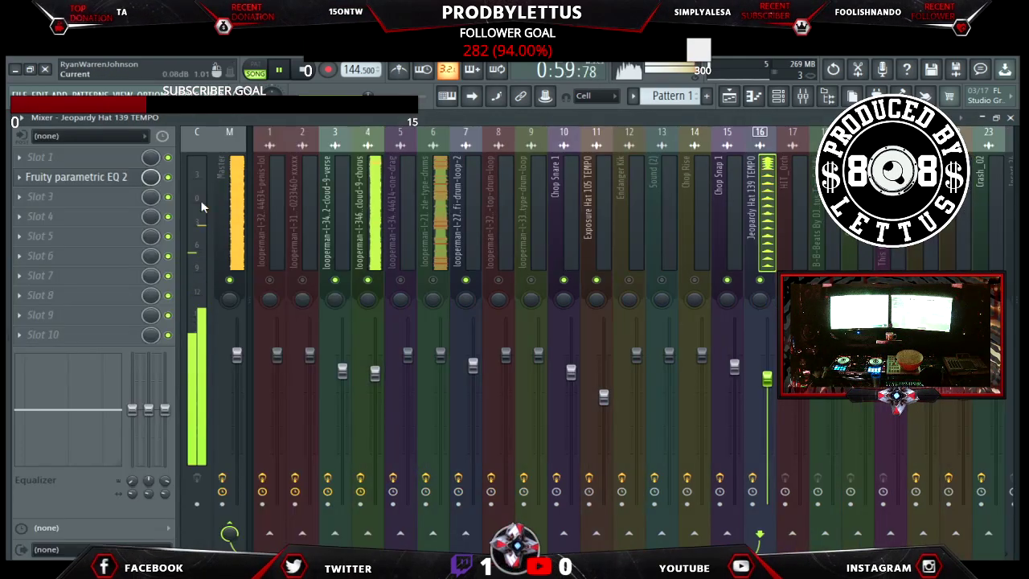
pyautogui.click(117, 178)
pyautogui.click(118, 180)
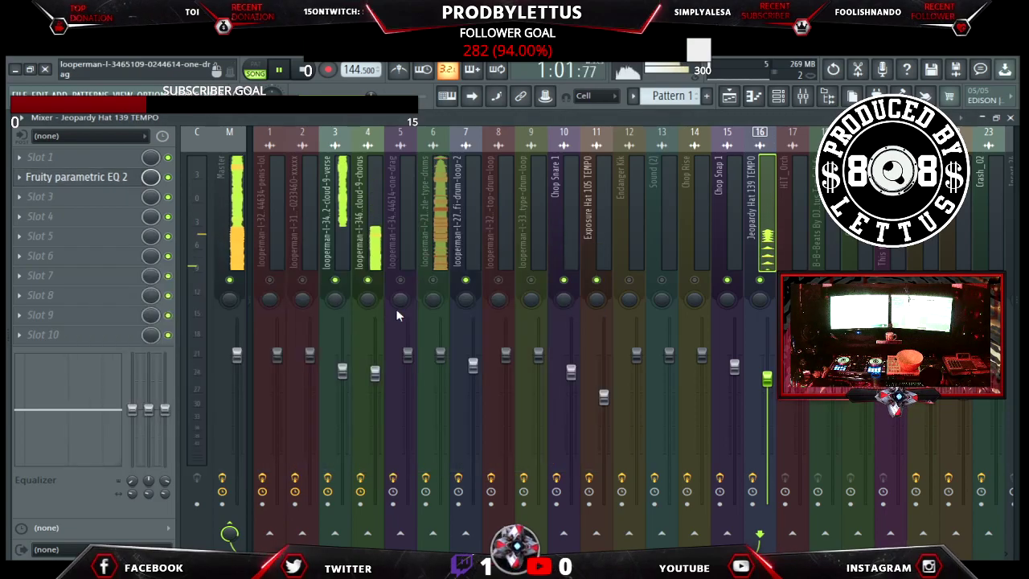
# Unmute young-sizzle-type-drums and set its equalizer's band 2 to 0.8 dB, band 3 to -5.3 dB and band 4 to -8.8 dB.
pyautogui.click(435, 280)
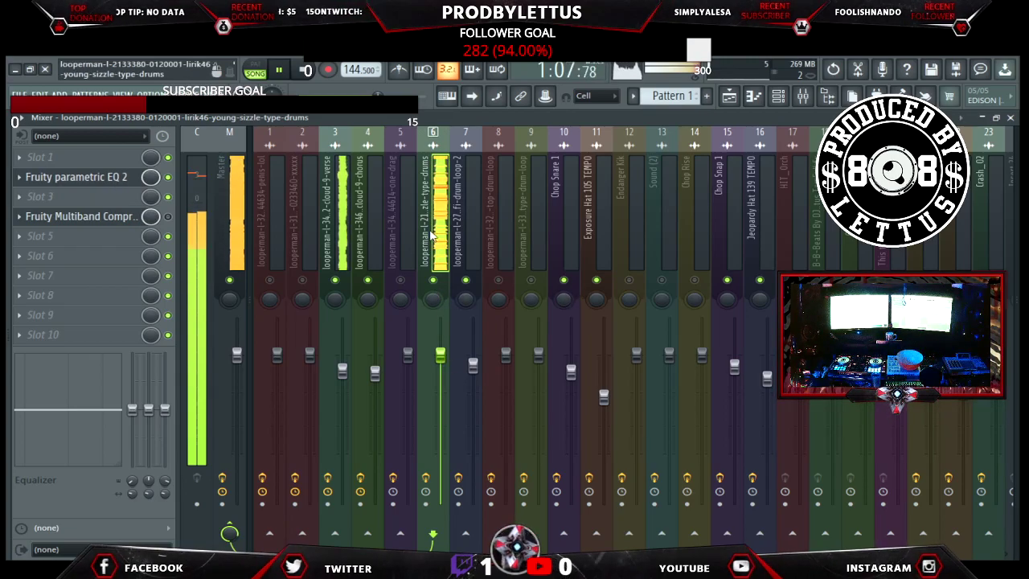
pyautogui.click(91, 182)
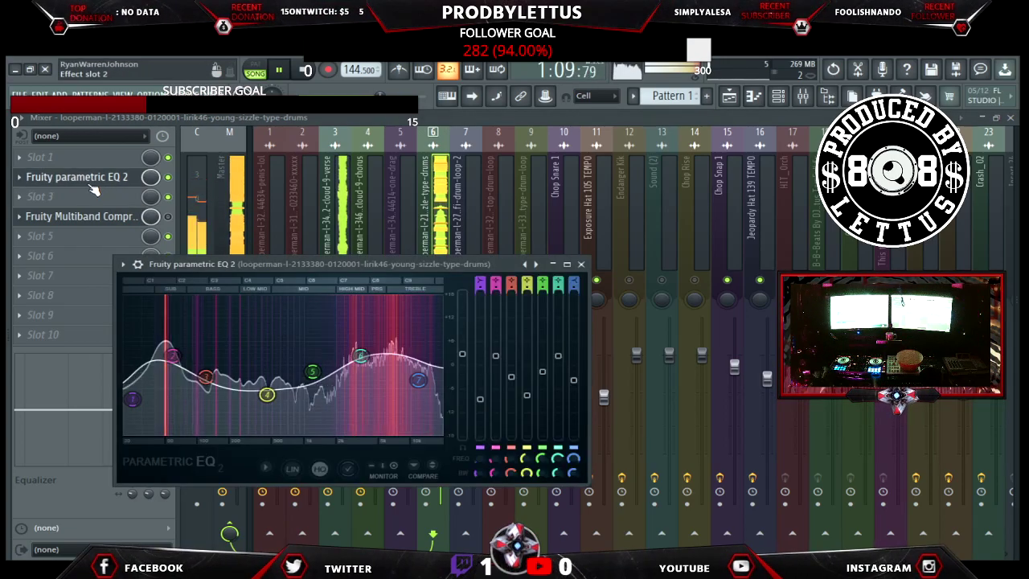
pyautogui.moveTo(206, 379); pyautogui.dragTo(211, 408)
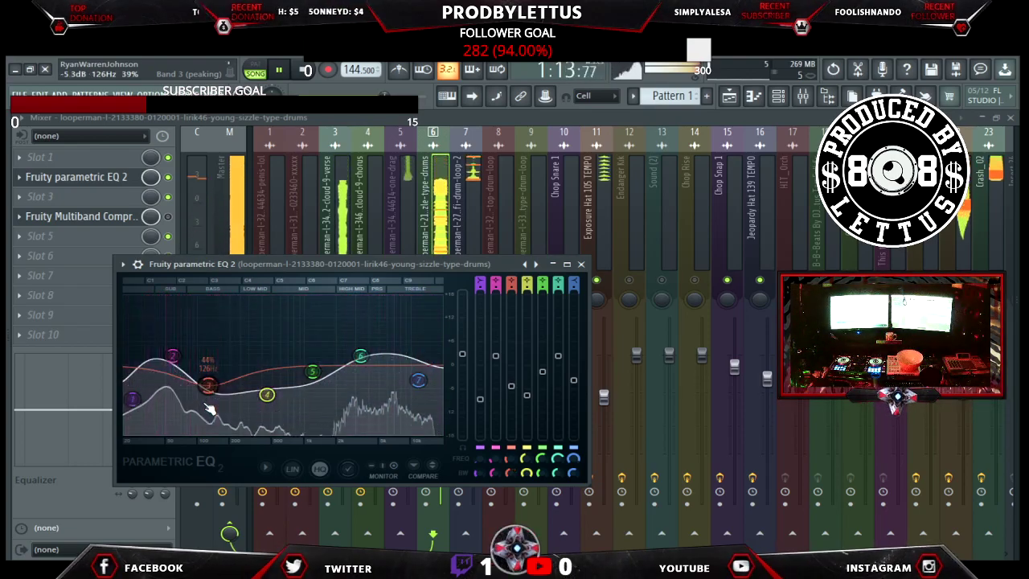
pyautogui.moveTo(172, 355); pyautogui.dragTo(168, 361)
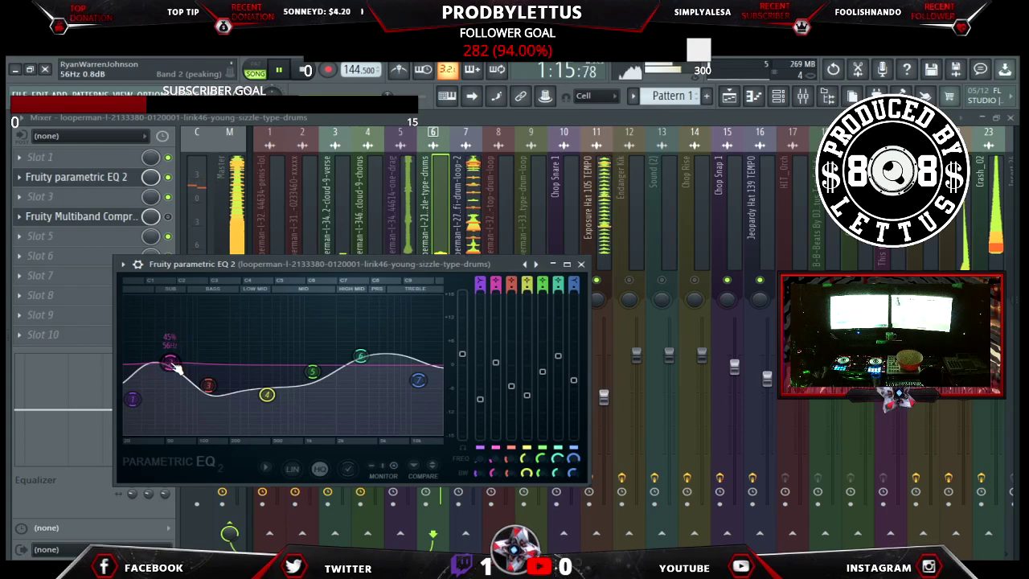
pyautogui.moveTo(267, 394); pyautogui.dragTo(260, 399)
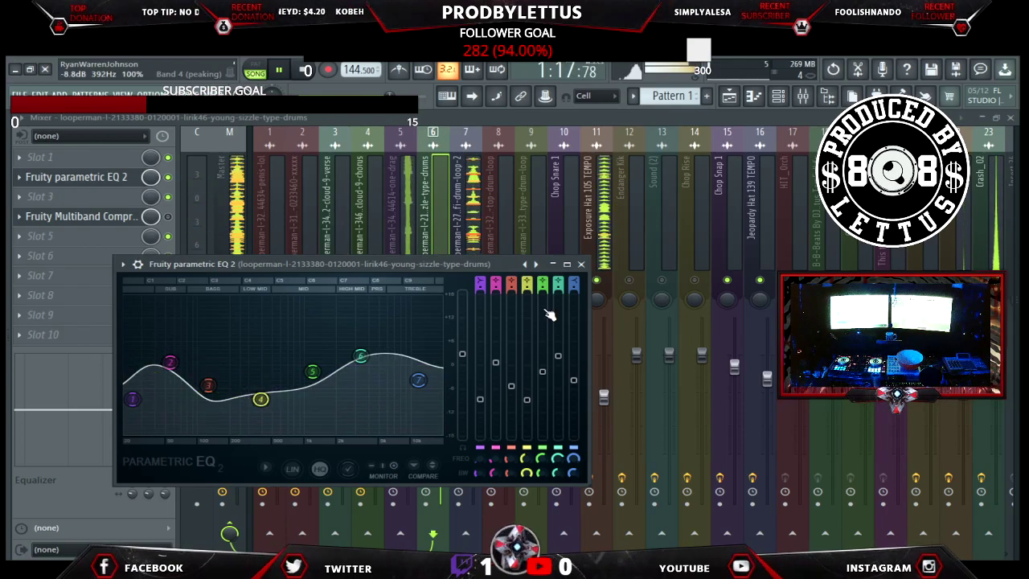
# Close the young-sizzle-type-drums equalizer and set the one-drag track's volume to 94%.
pyautogui.press('Escape')
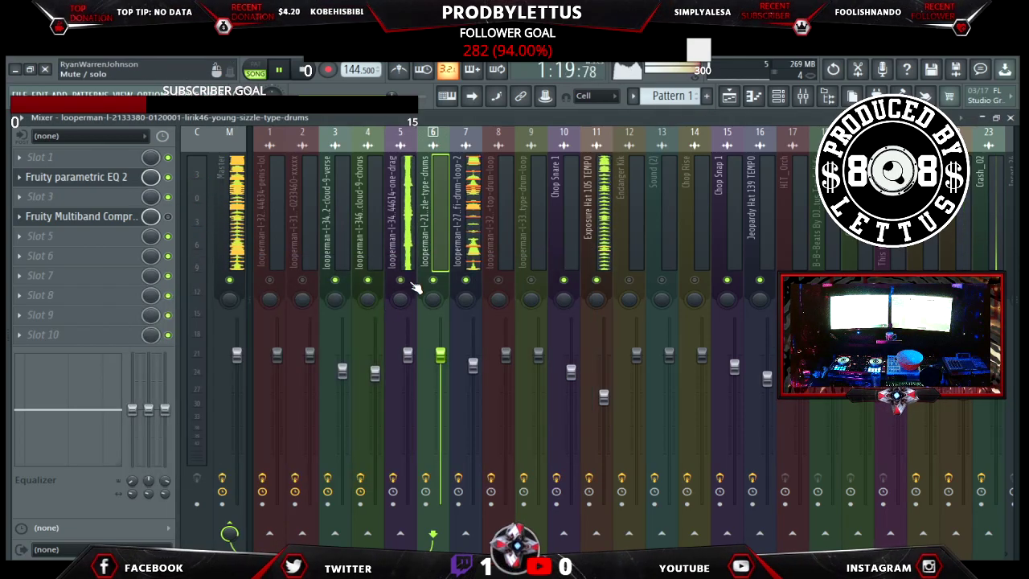
pyautogui.moveTo(410, 359); pyautogui.dragTo(410, 369)
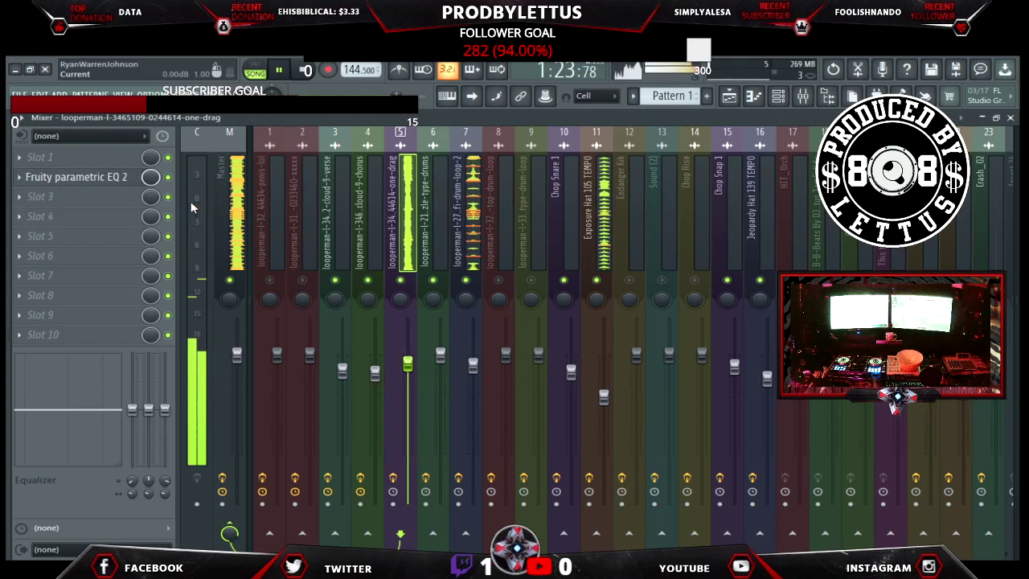
pyautogui.click(80, 176)
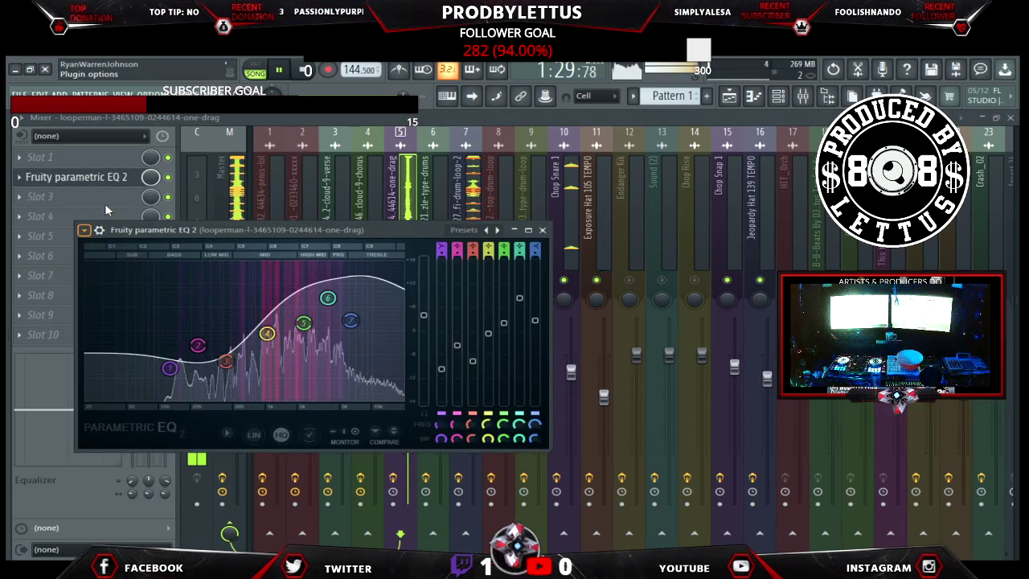
pyautogui.click(84, 177)
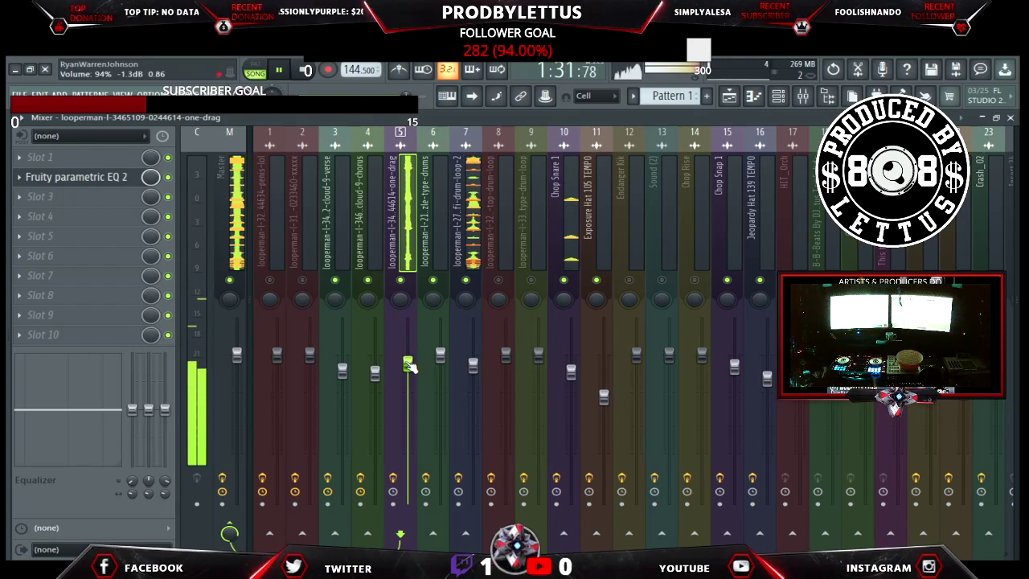
# Raise bands 3, 4 and 5 in the one-drag track's Fruity parametric EQ 2.
pyautogui.click(116, 180)
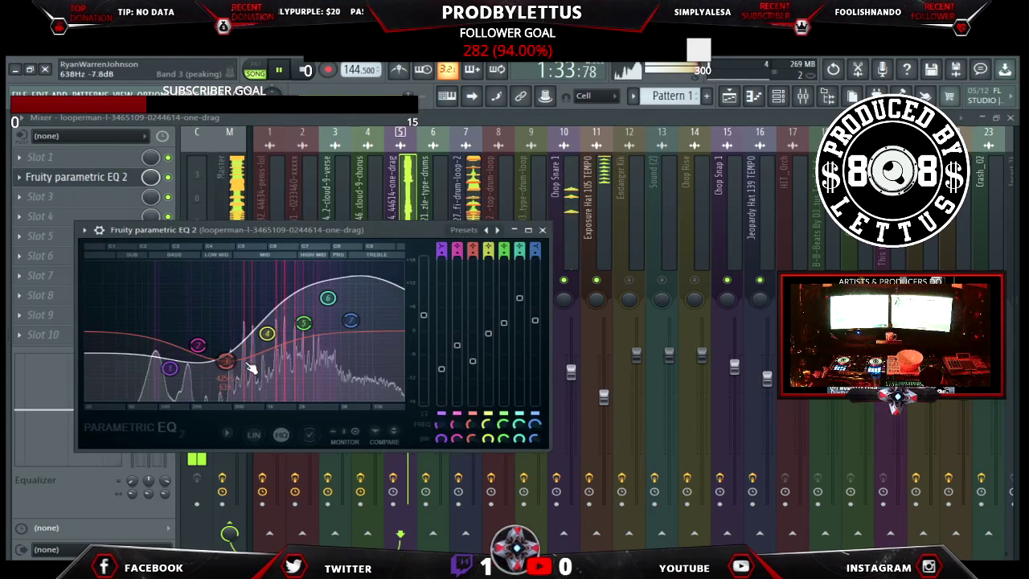
pyautogui.moveTo(266, 333); pyautogui.dragTo(301, 313)
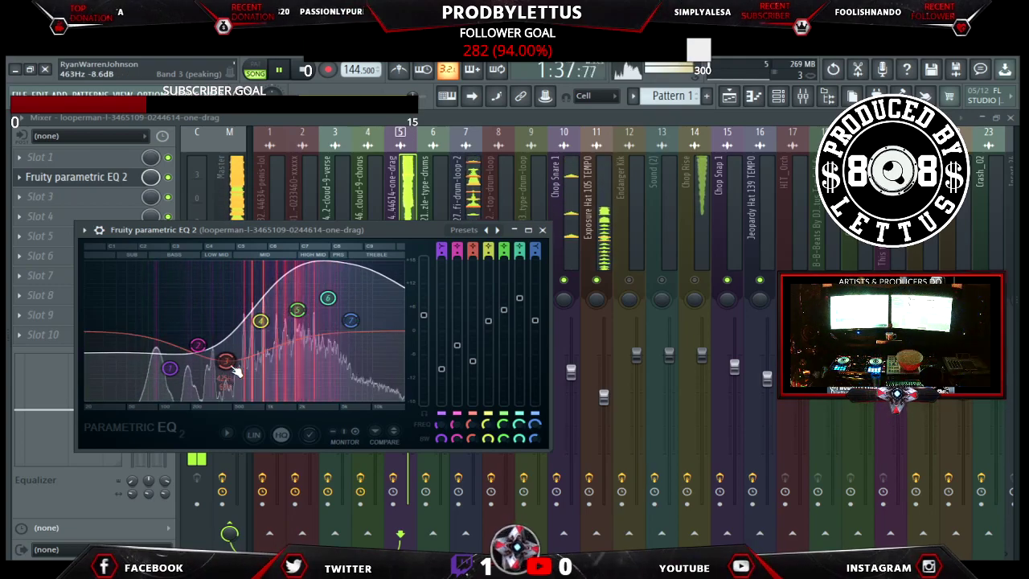
pyautogui.moveTo(227, 361); pyautogui.dragTo(200, 345)
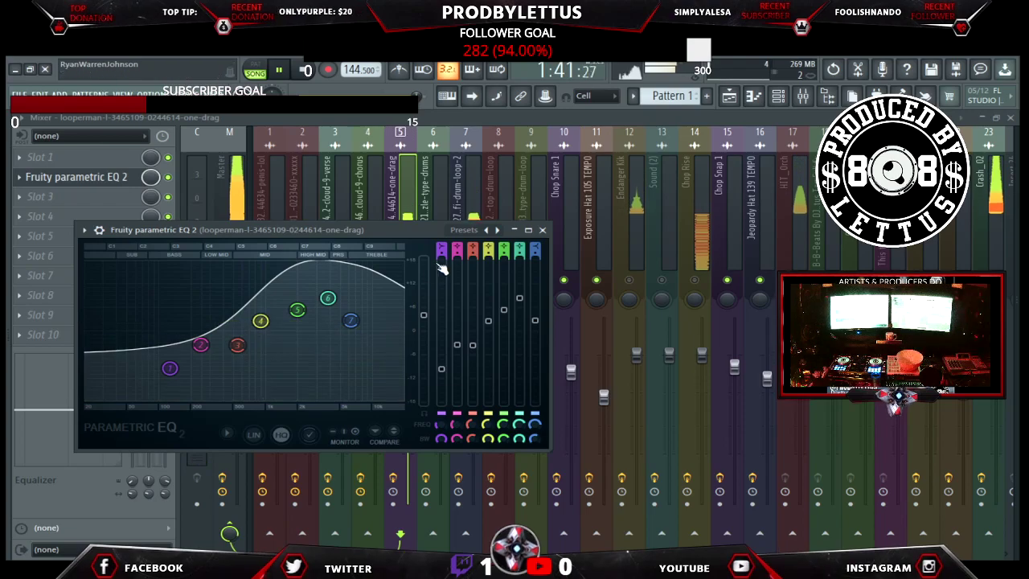
pyautogui.click(543, 230)
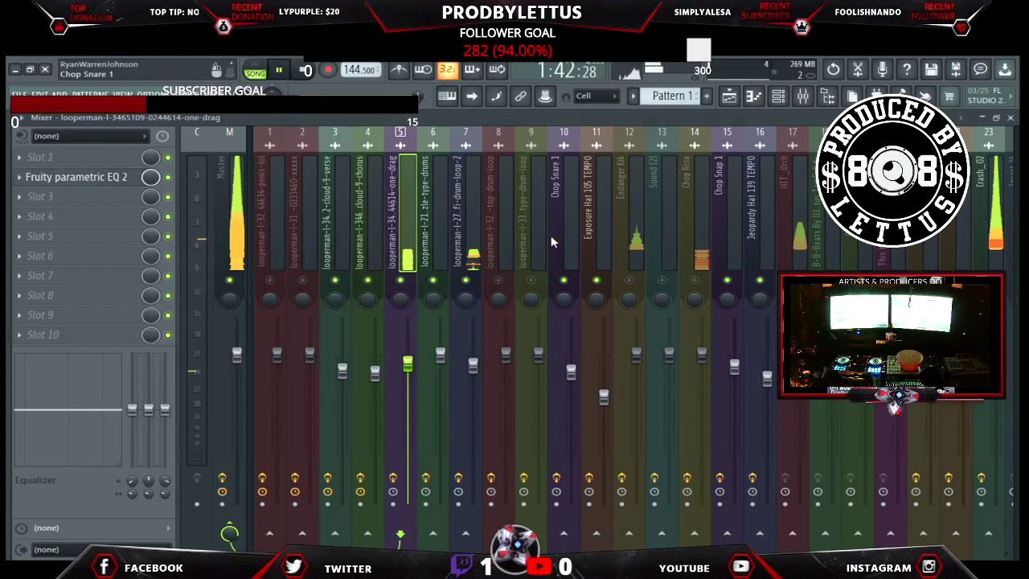
# Unmute mixer tracks 1, 2, 8 and 9, Endanger Kik, Chop Rise and HIT_Orch, and lower lofi-drum-loop-2 slightly.
pyautogui.click(629, 281)
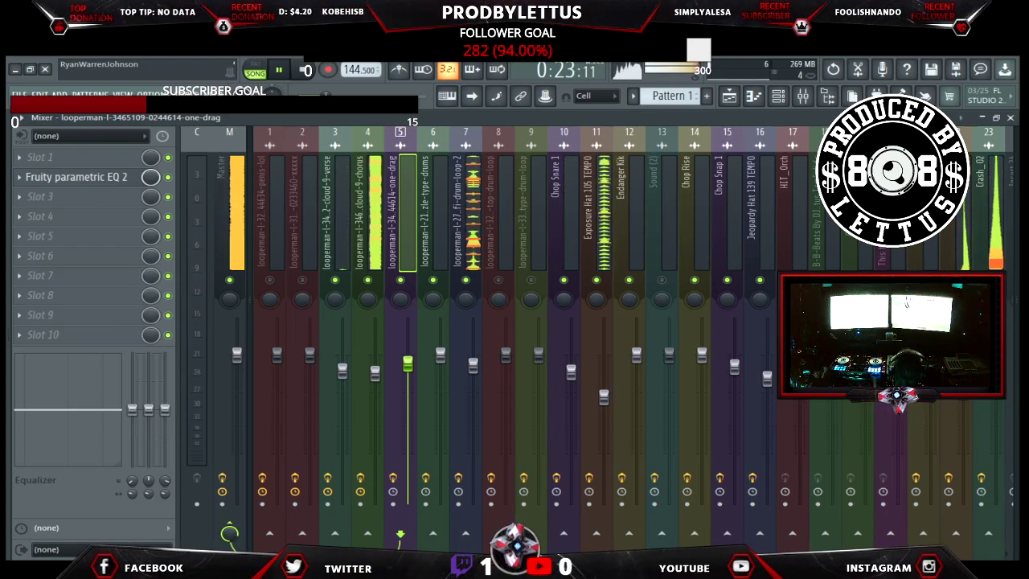
pyautogui.moveTo(474, 365); pyautogui.dragTo(473, 372)
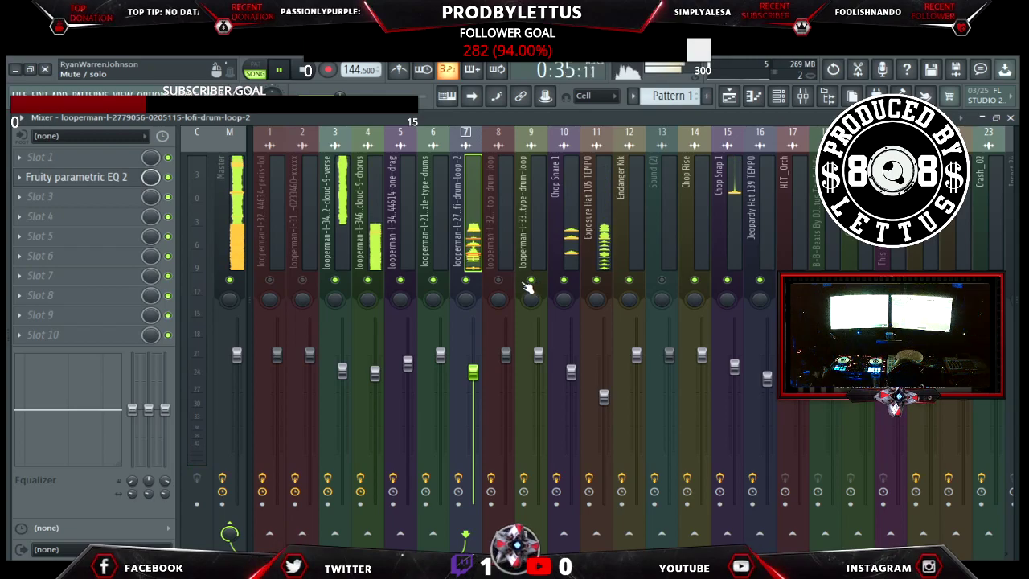
pyautogui.click(500, 280)
pyautogui.click(302, 279)
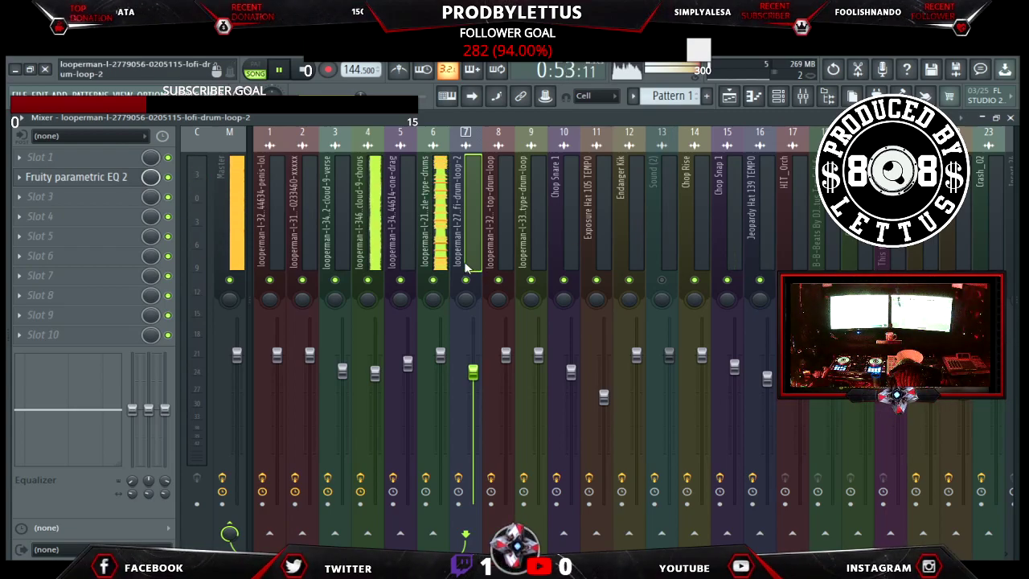
# In the young-sizzle-type-drums equalizer, set band 2 to 0.1 dB and raise bands 3 and 4 slightly.
pyautogui.click(438, 241)
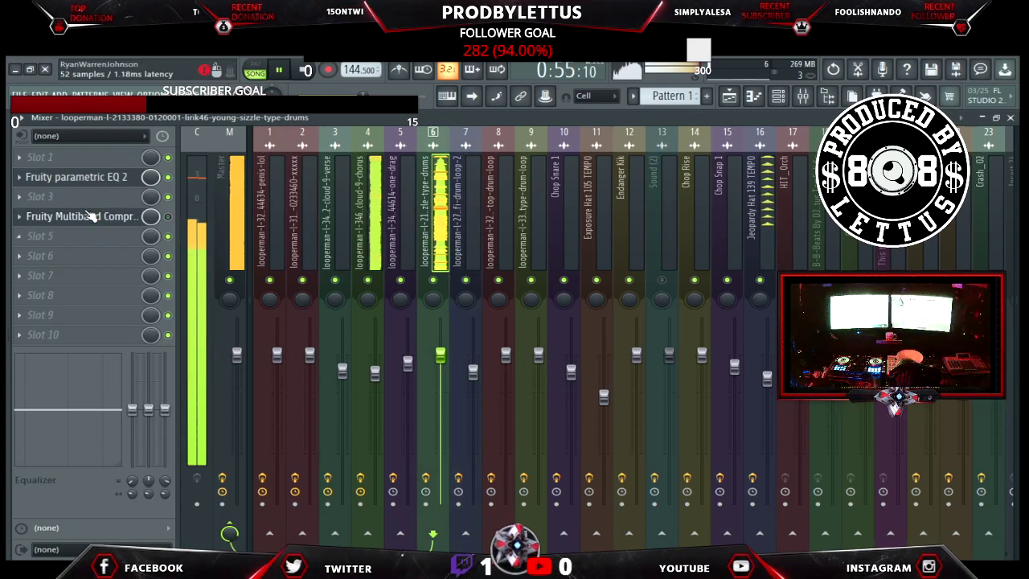
pyautogui.click(86, 184)
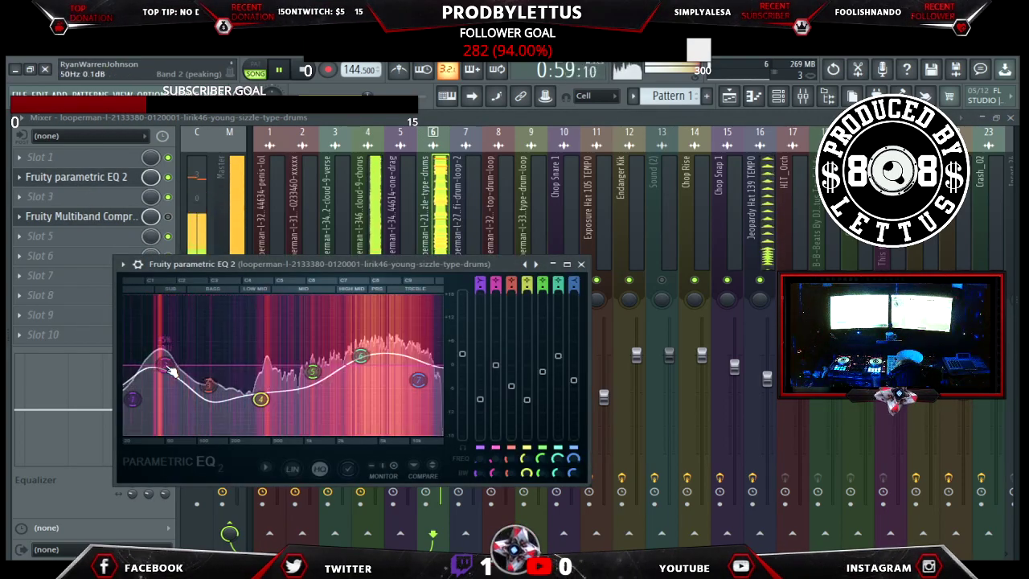
pyautogui.moveTo(207, 385); pyautogui.dragTo(207, 387)
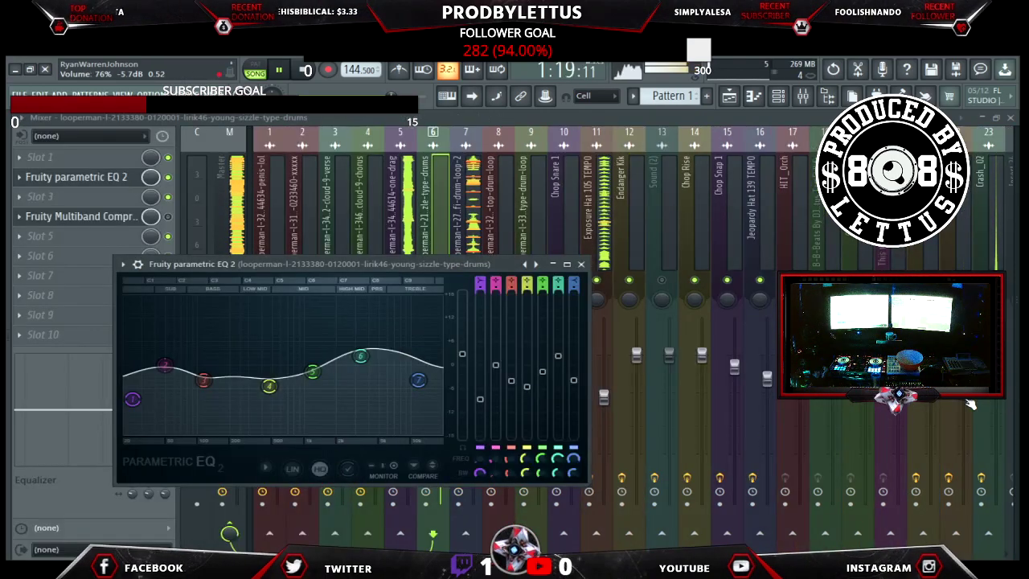
# Check the Cymbal_Transition and Crash_02 mixer tracks and close the mixer and all open equalizer windows.
pyautogui.click(963, 369)
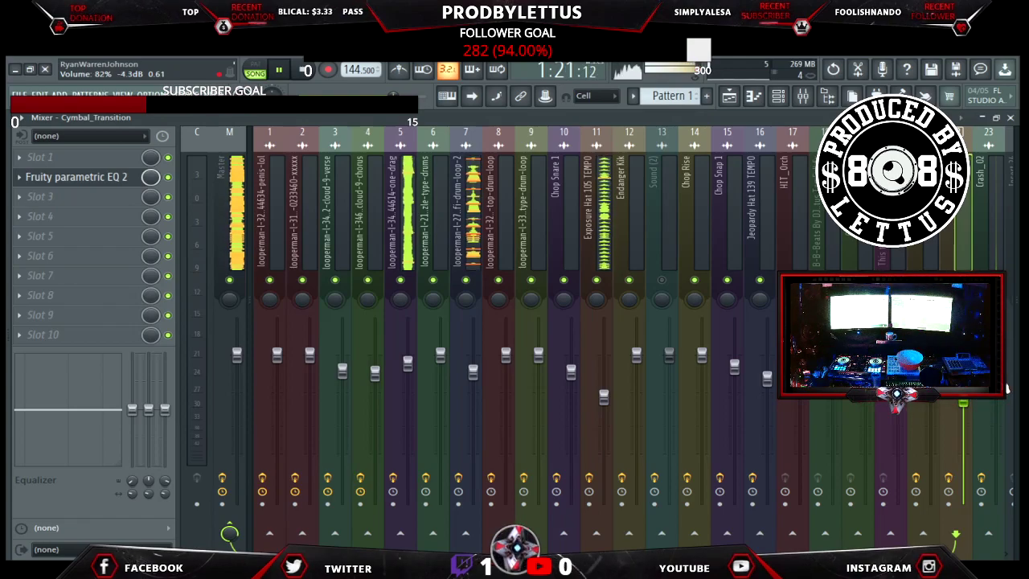
pyautogui.click(989, 201)
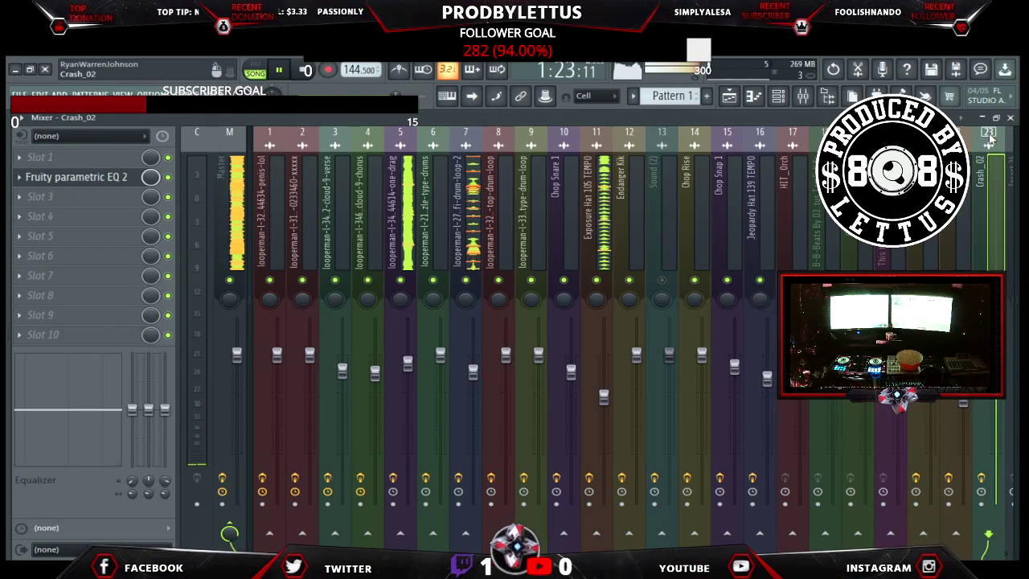
pyautogui.click(1011, 117)
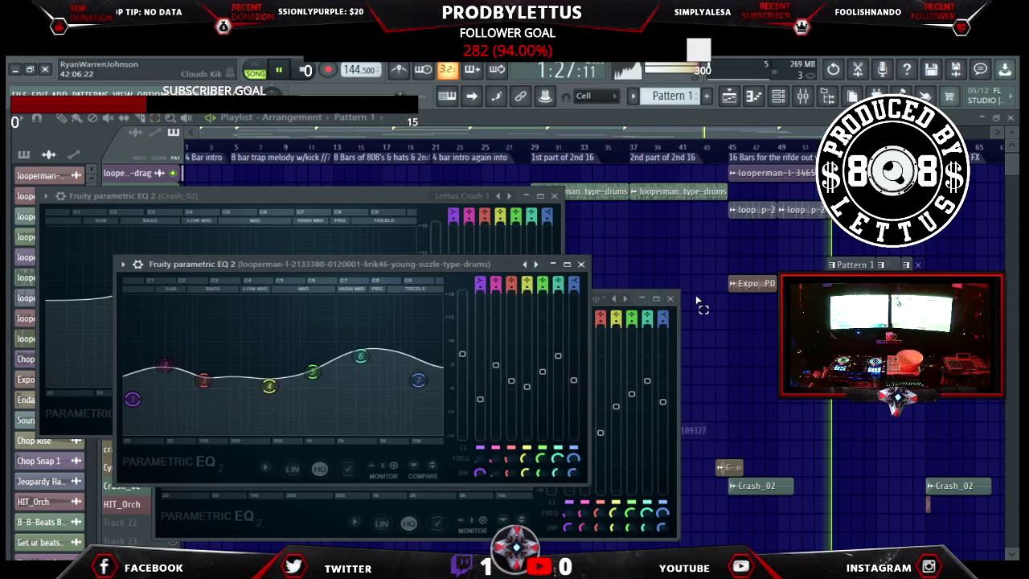
pyautogui.click(672, 299)
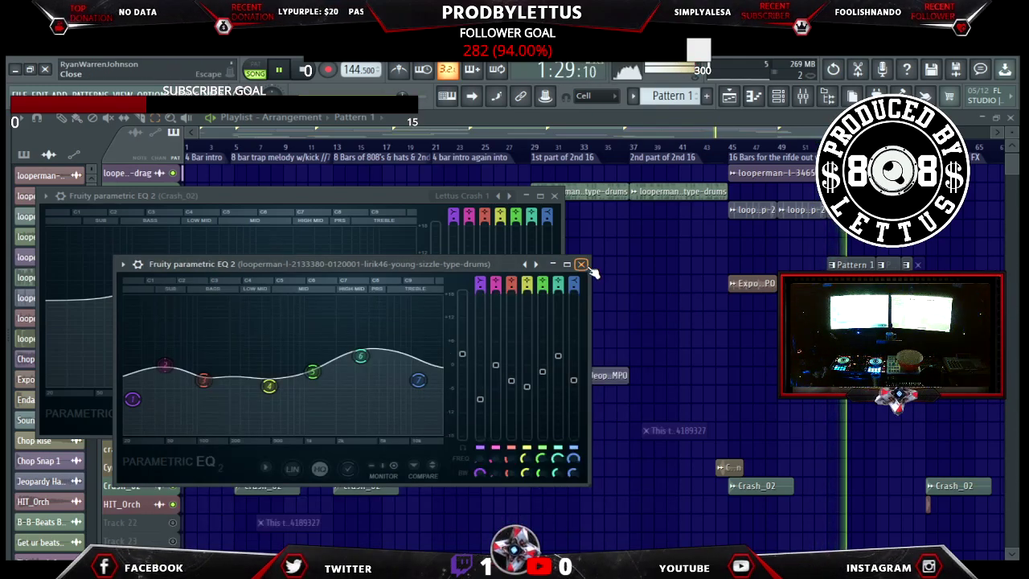
pyautogui.click(571, 239)
pyautogui.click(555, 196)
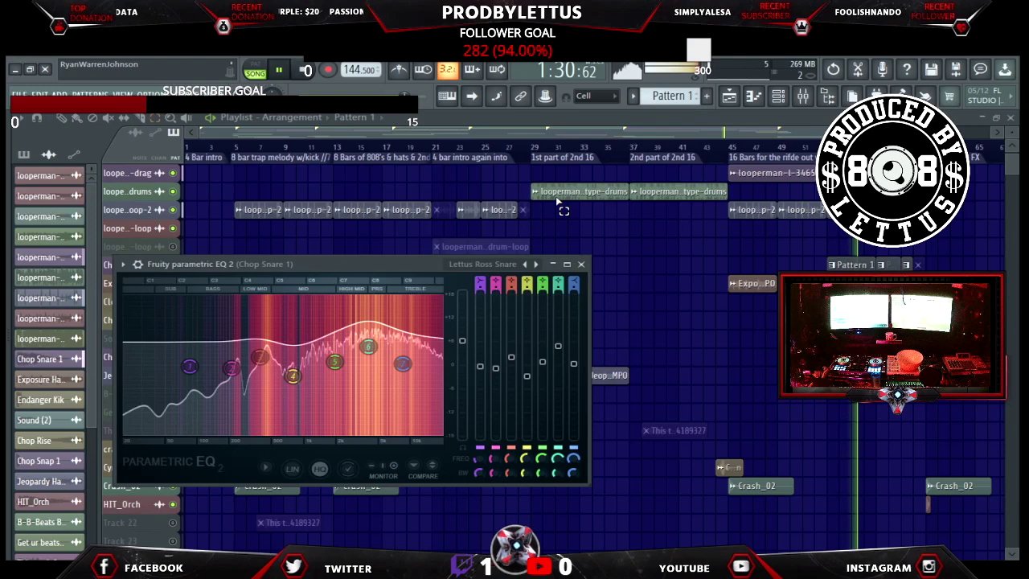
pyautogui.click(581, 265)
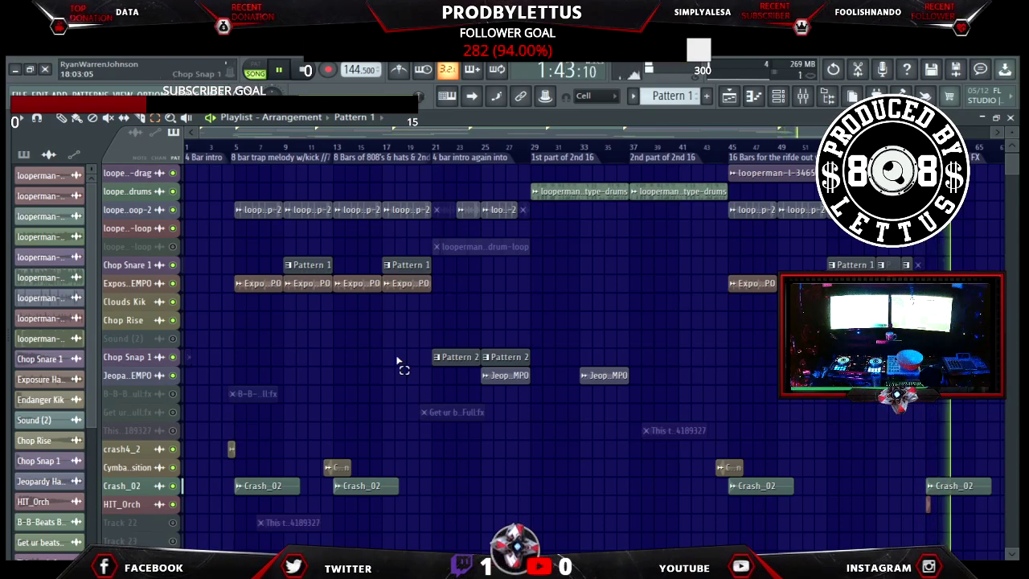
# Unmute the Sound (2) track in the playlist and mute it again.
pyautogui.click(172, 338)
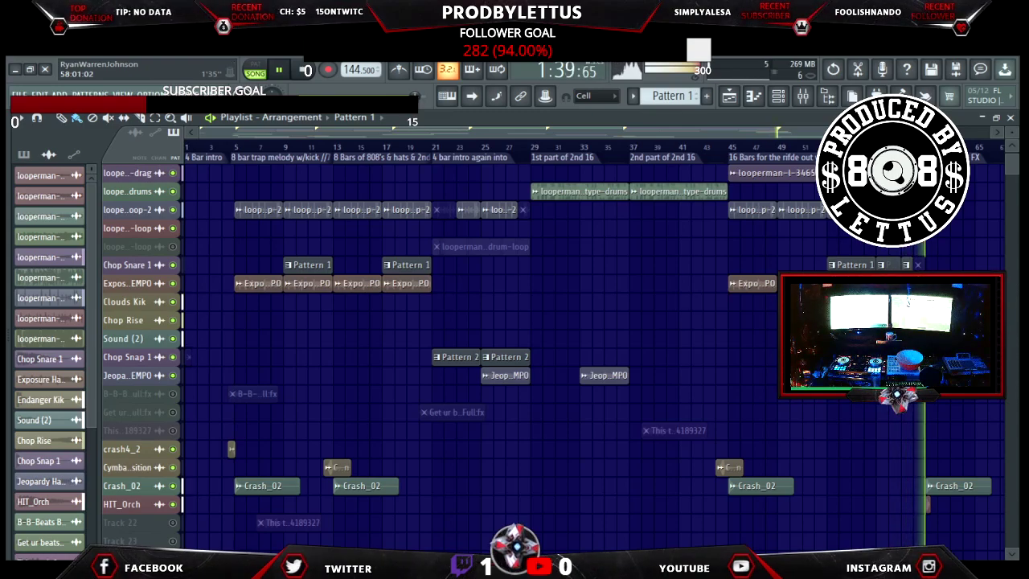
pyautogui.click(174, 339)
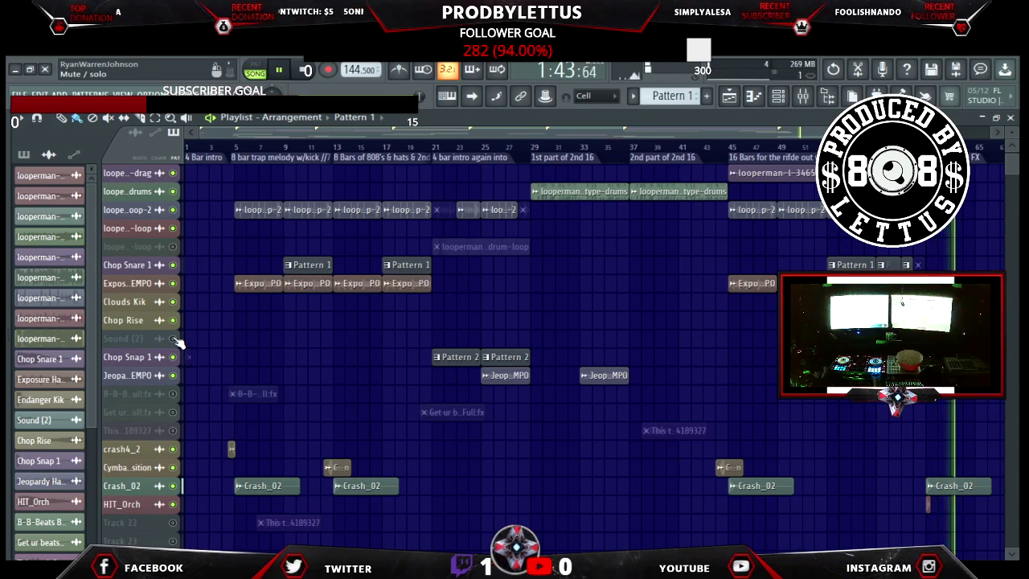